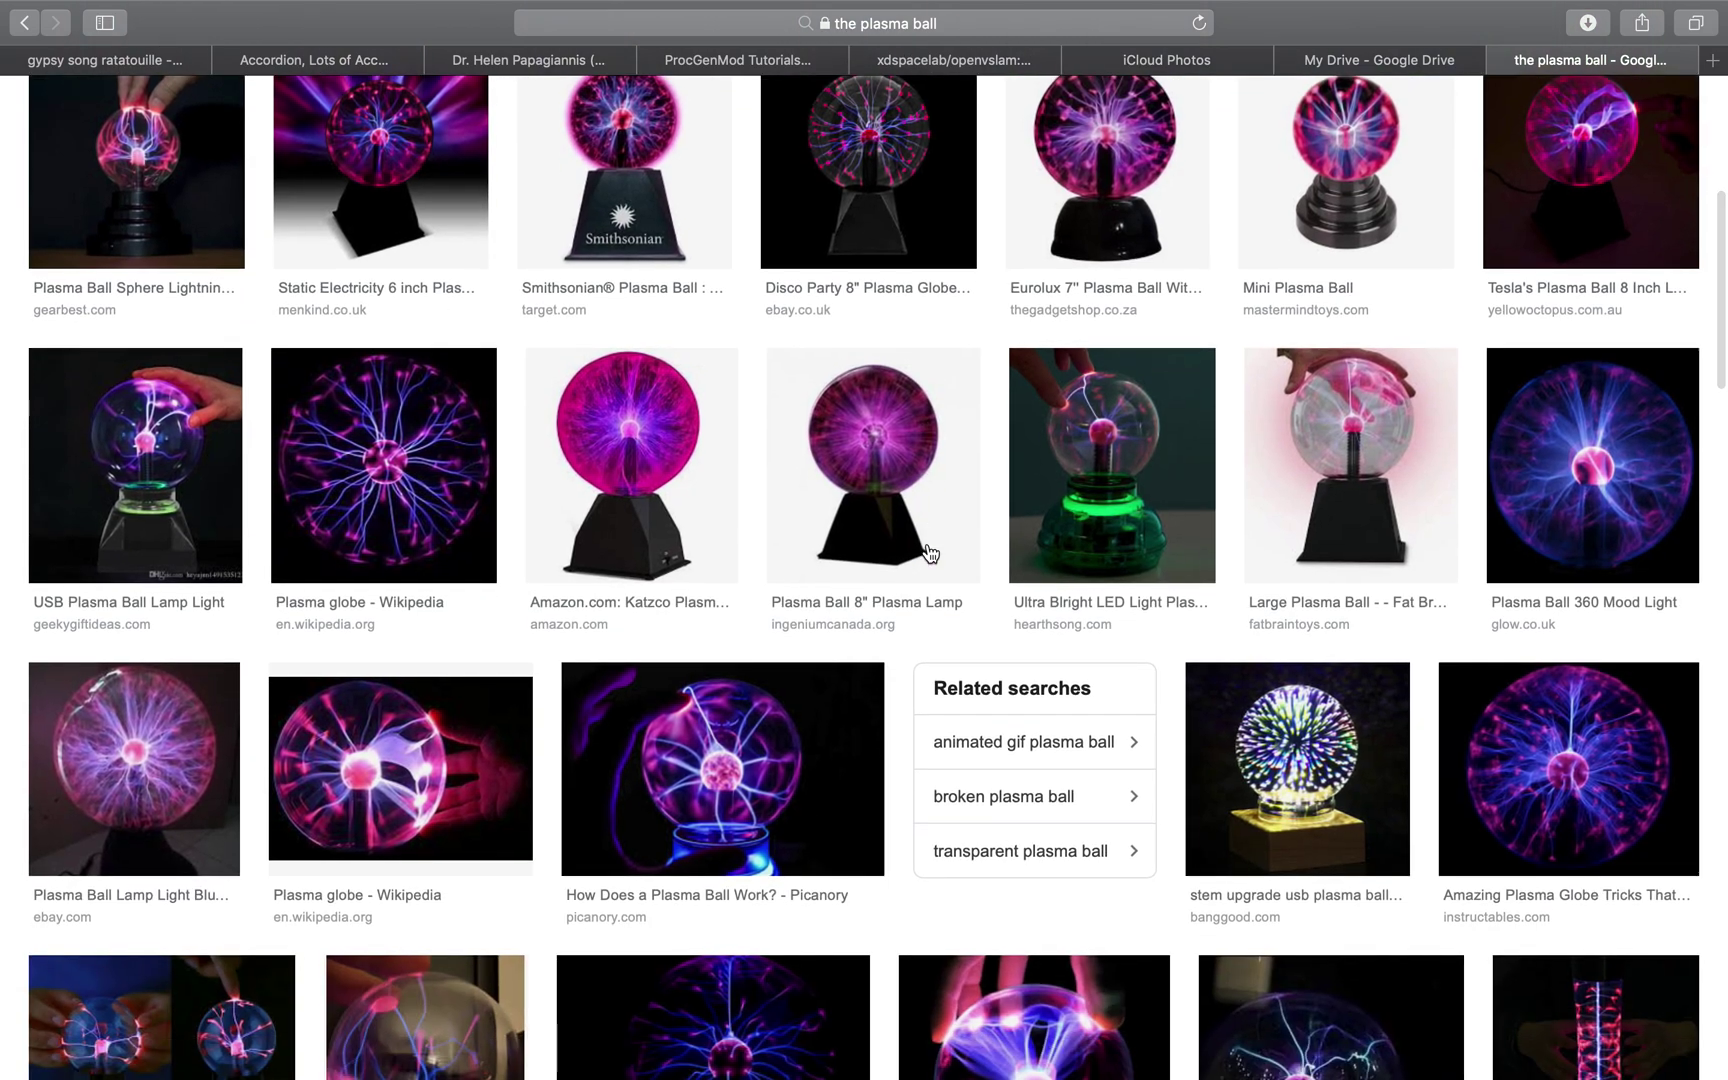
scroll(930, 553, "up", 6)
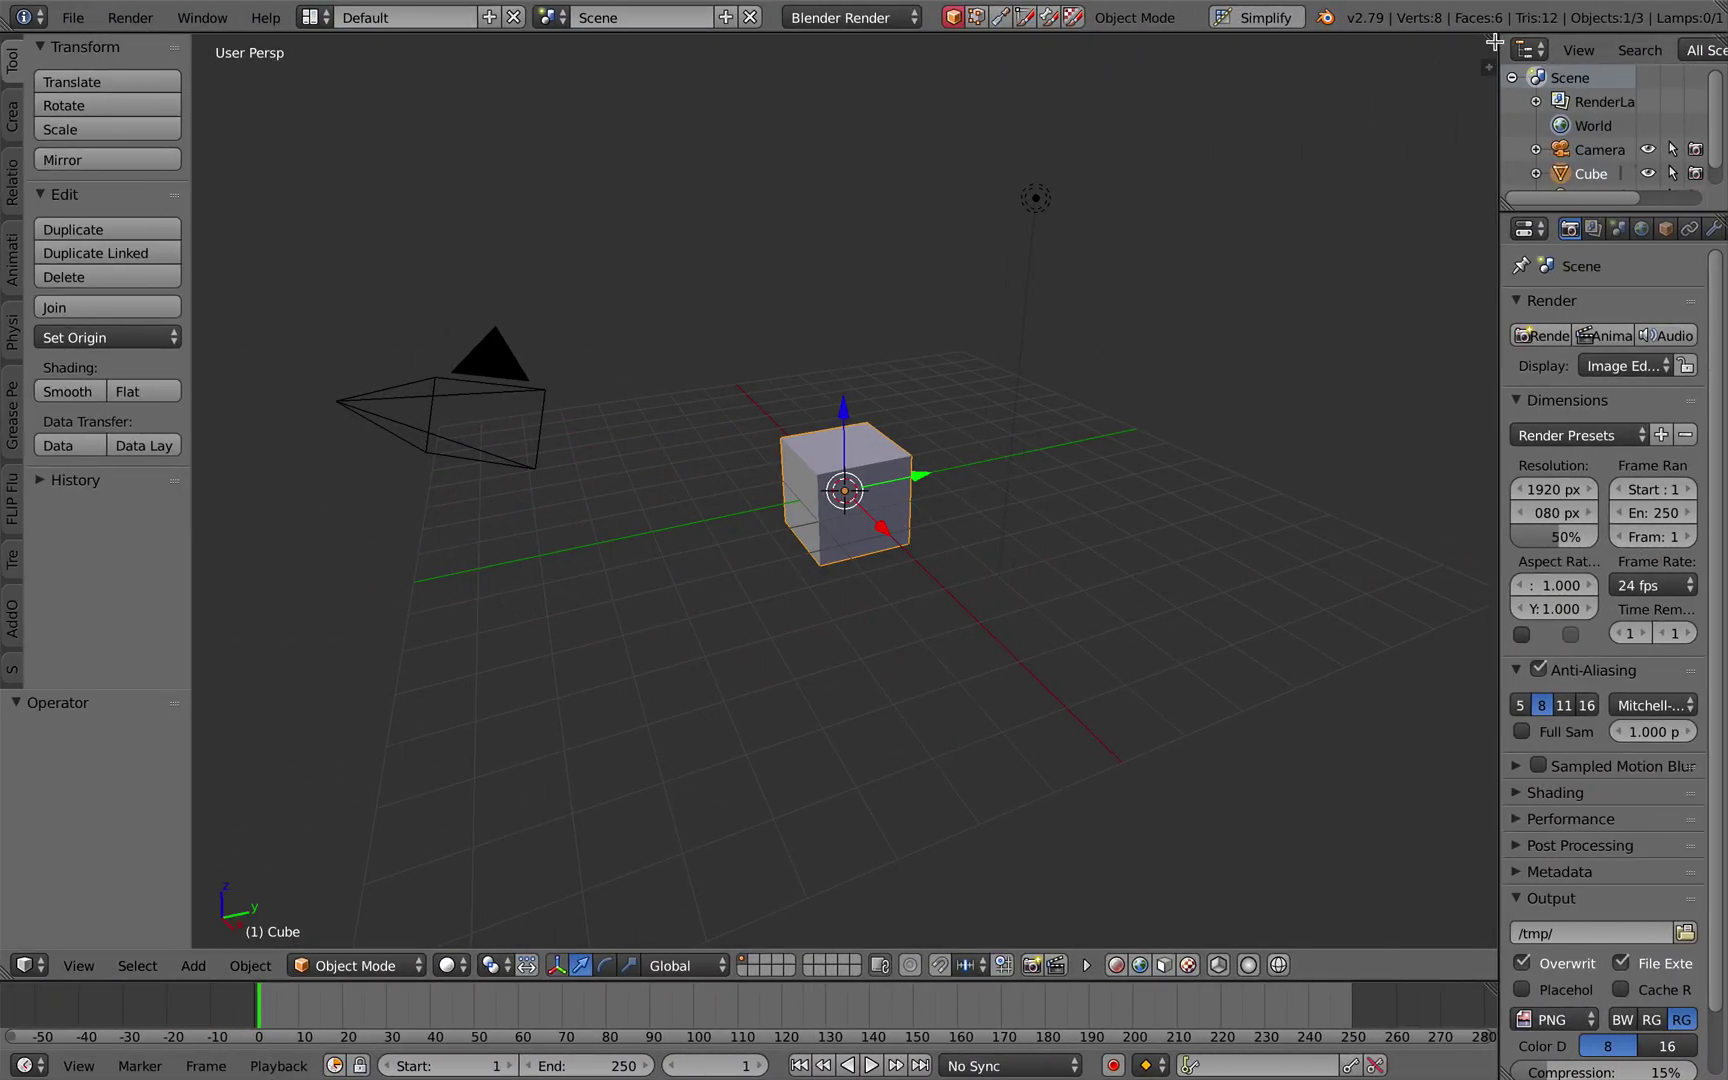
Split the 3D viewport into an upper and a lower area and delete all default scene objects.
left_click_drag(1494, 40, 1473, 505)
left_click(880, 802)
key("a")
key("a")
key("Delete")
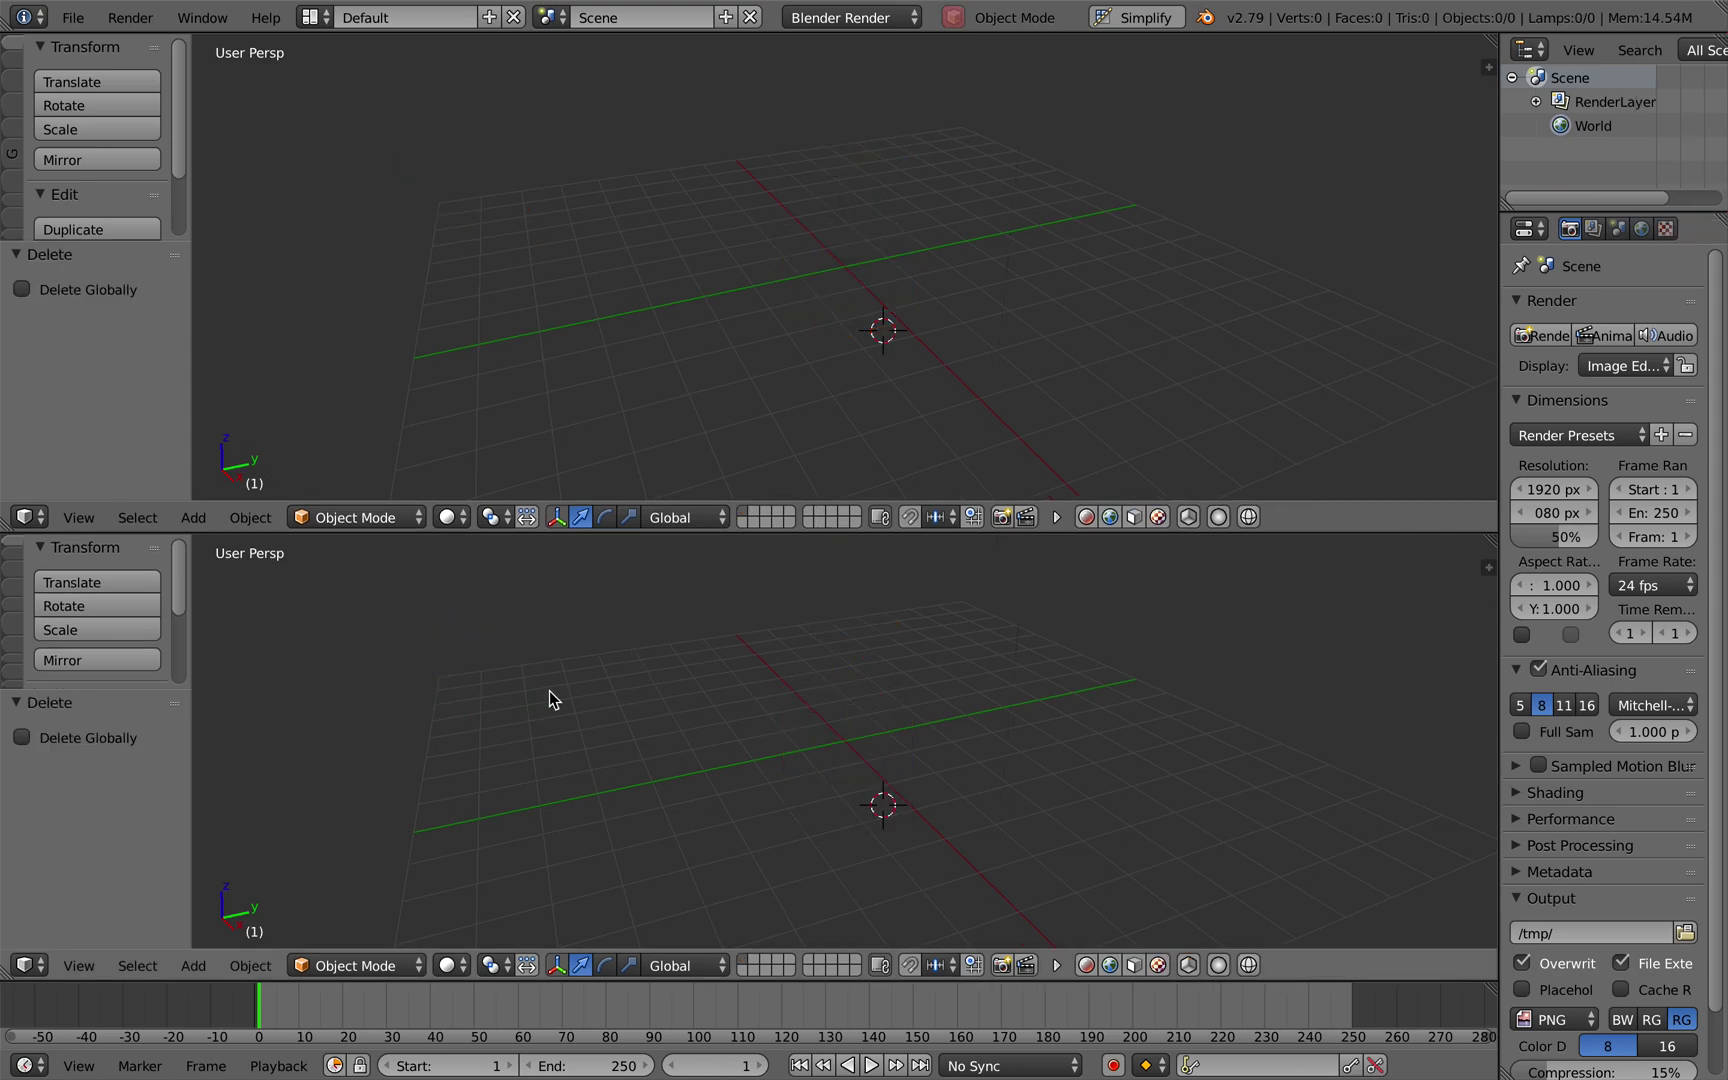
Change the upper viewport to a Node Editor and create a new Sverchok node tree.
left_click(28, 517)
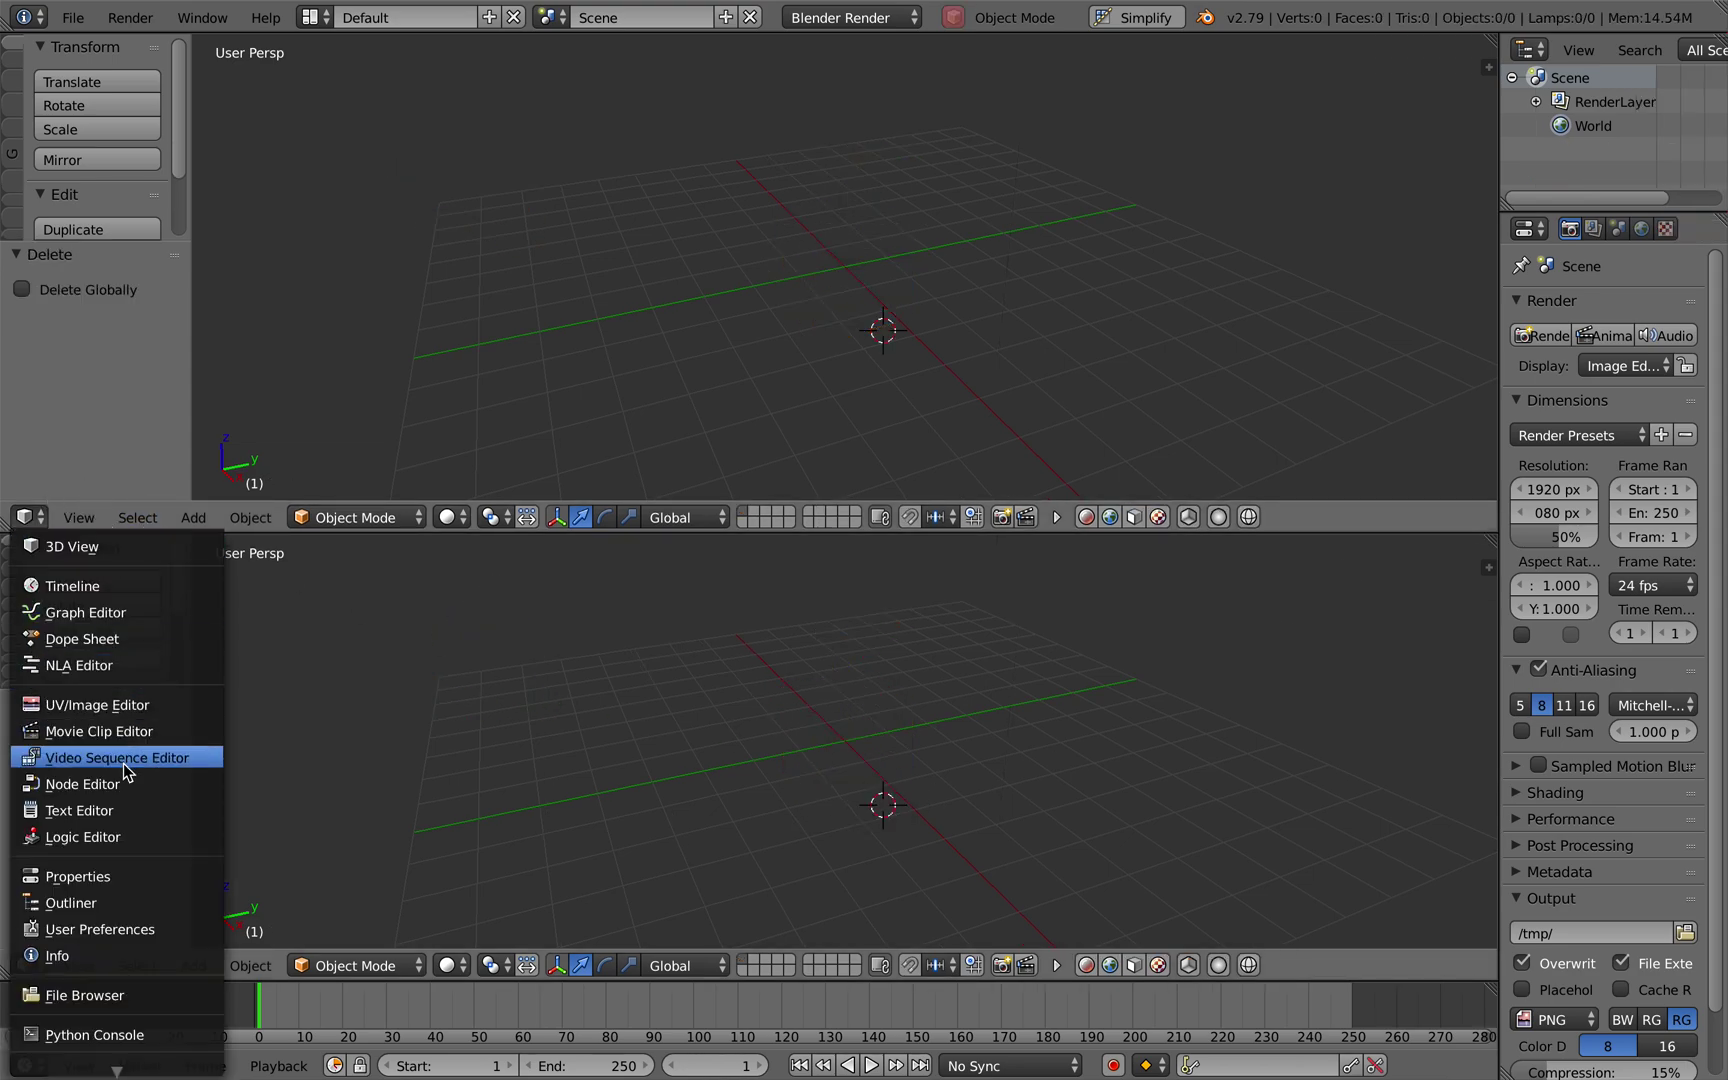
left_click(82, 783)
left_click(510, 517)
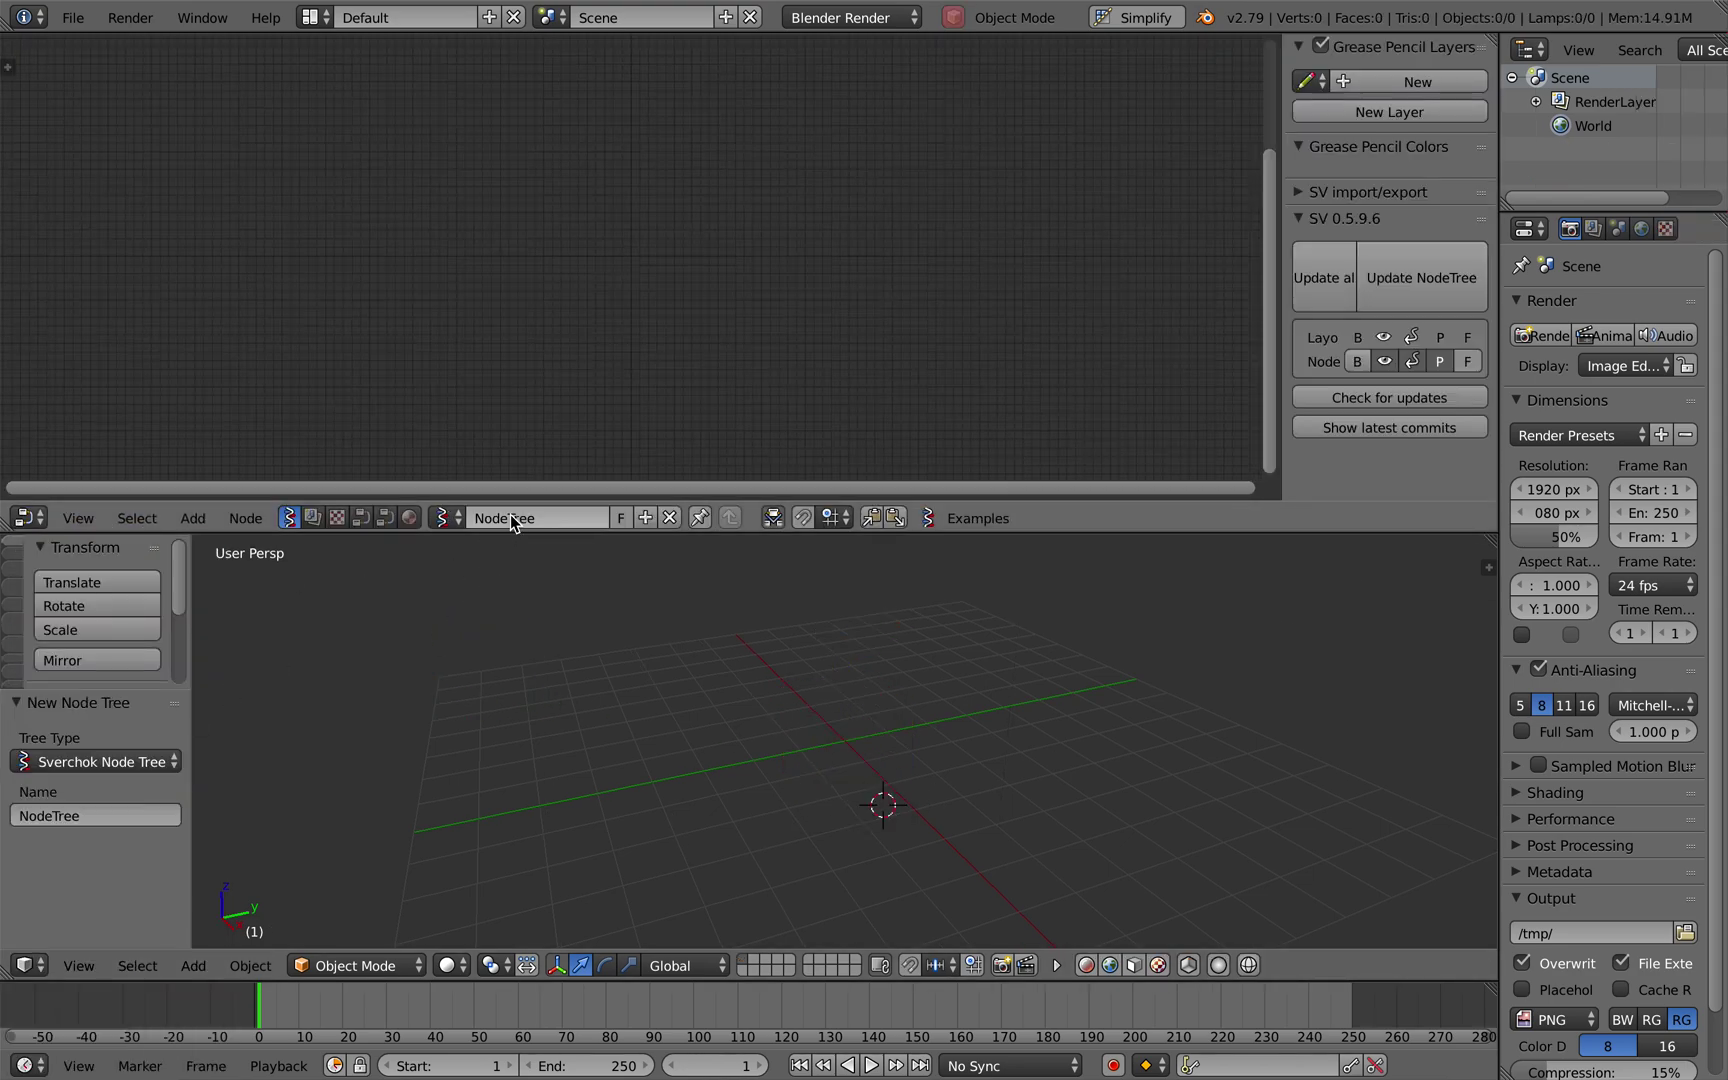
Add a Pulga Physics node to the node tree and place it near the middle of the node editor.
key("shift+a")
left_click(530, 272)
type("pulg")
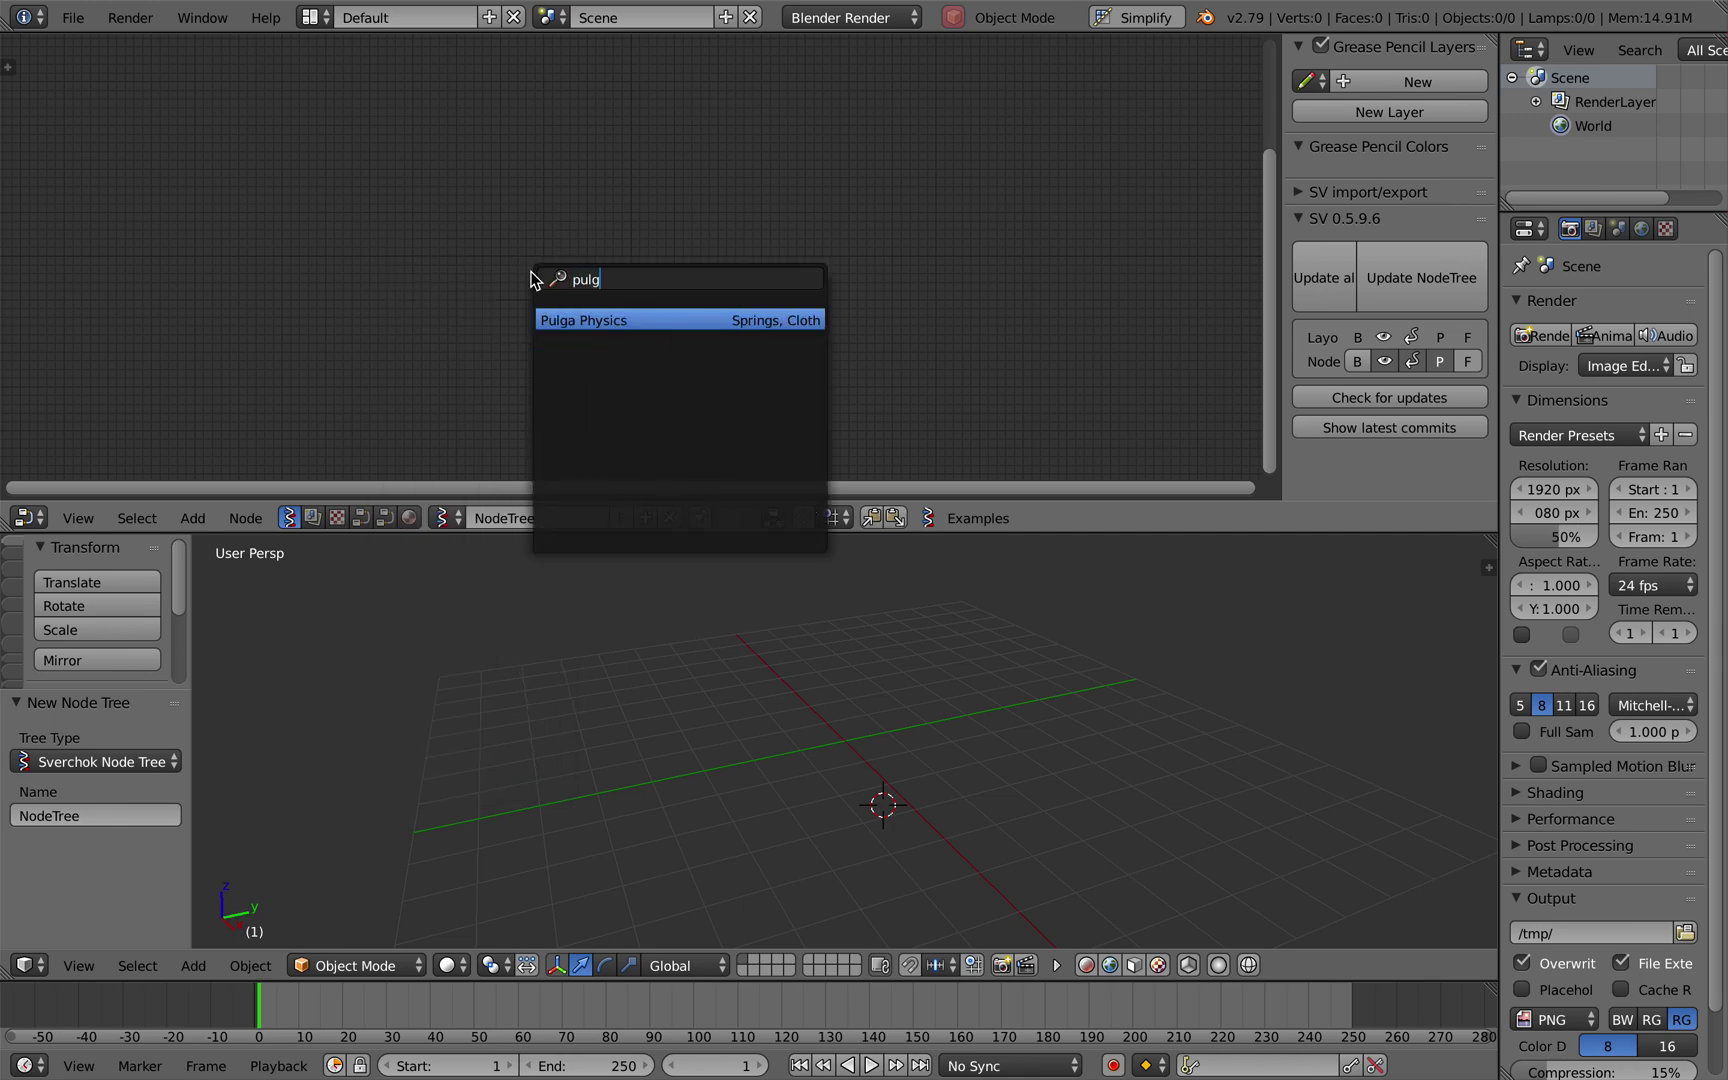
key("Return")
left_click(594, 195)
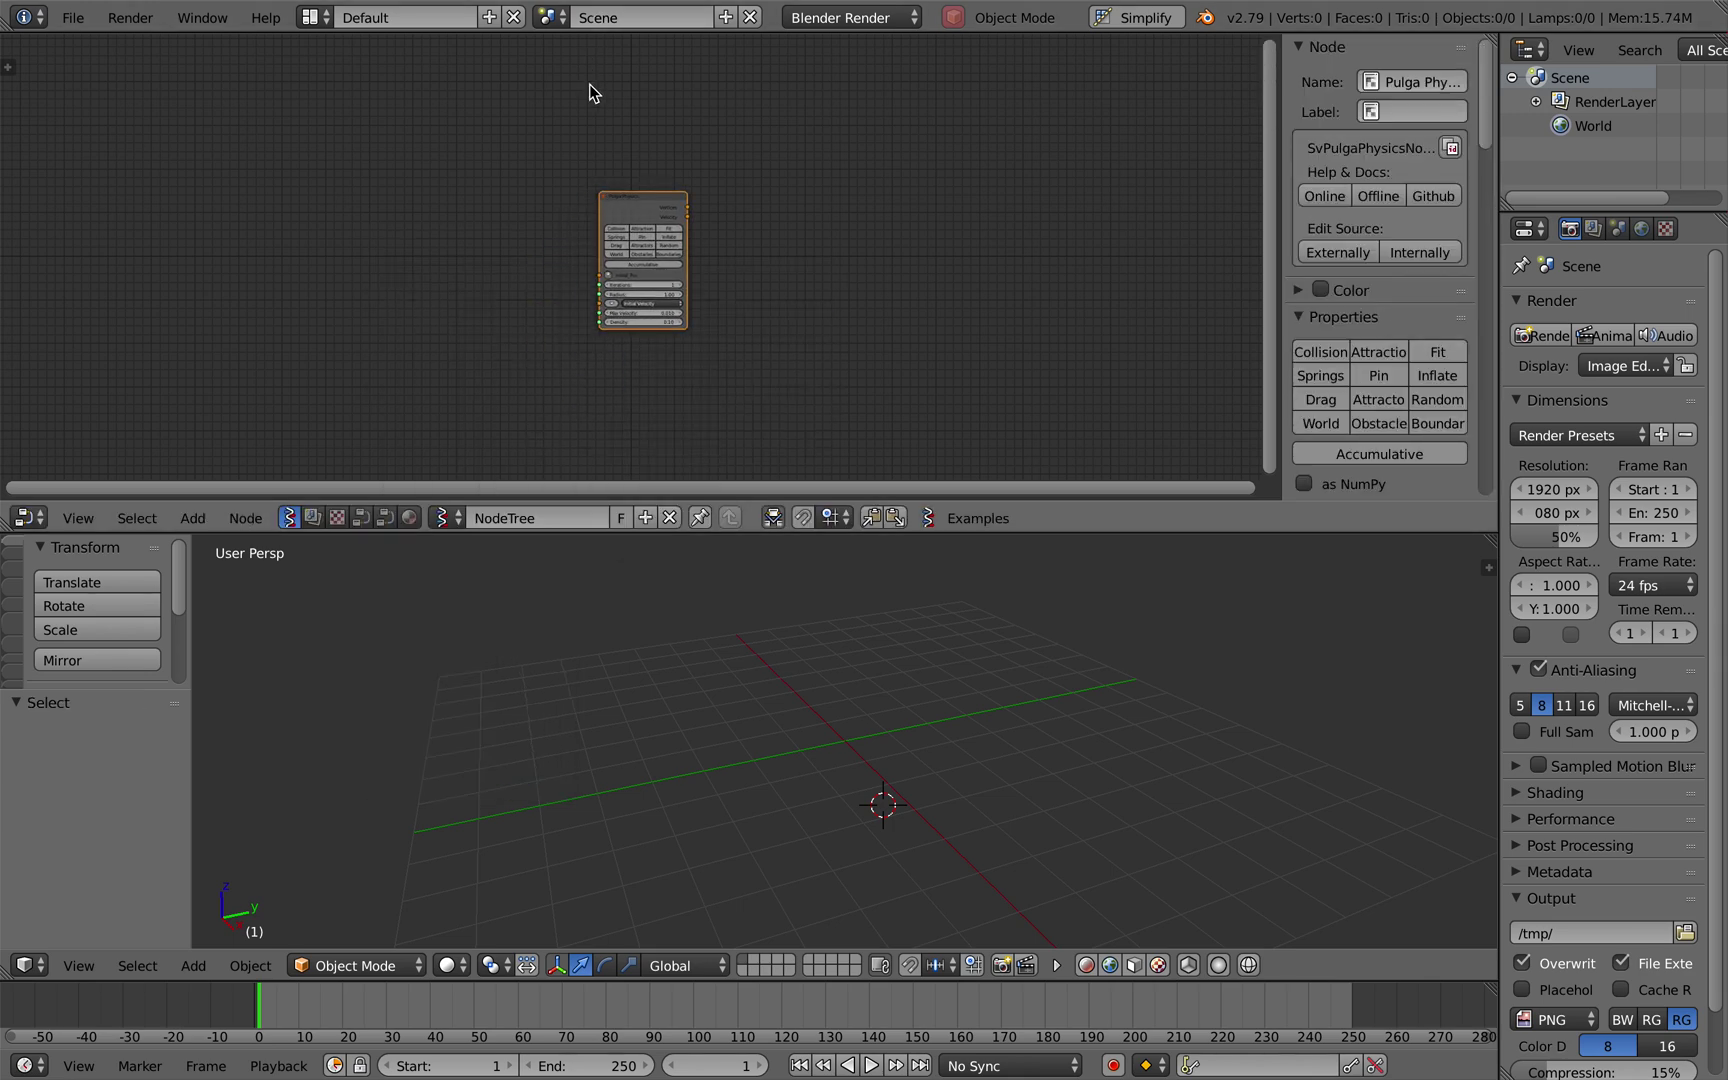
scroll(620, 172, "up", 3)
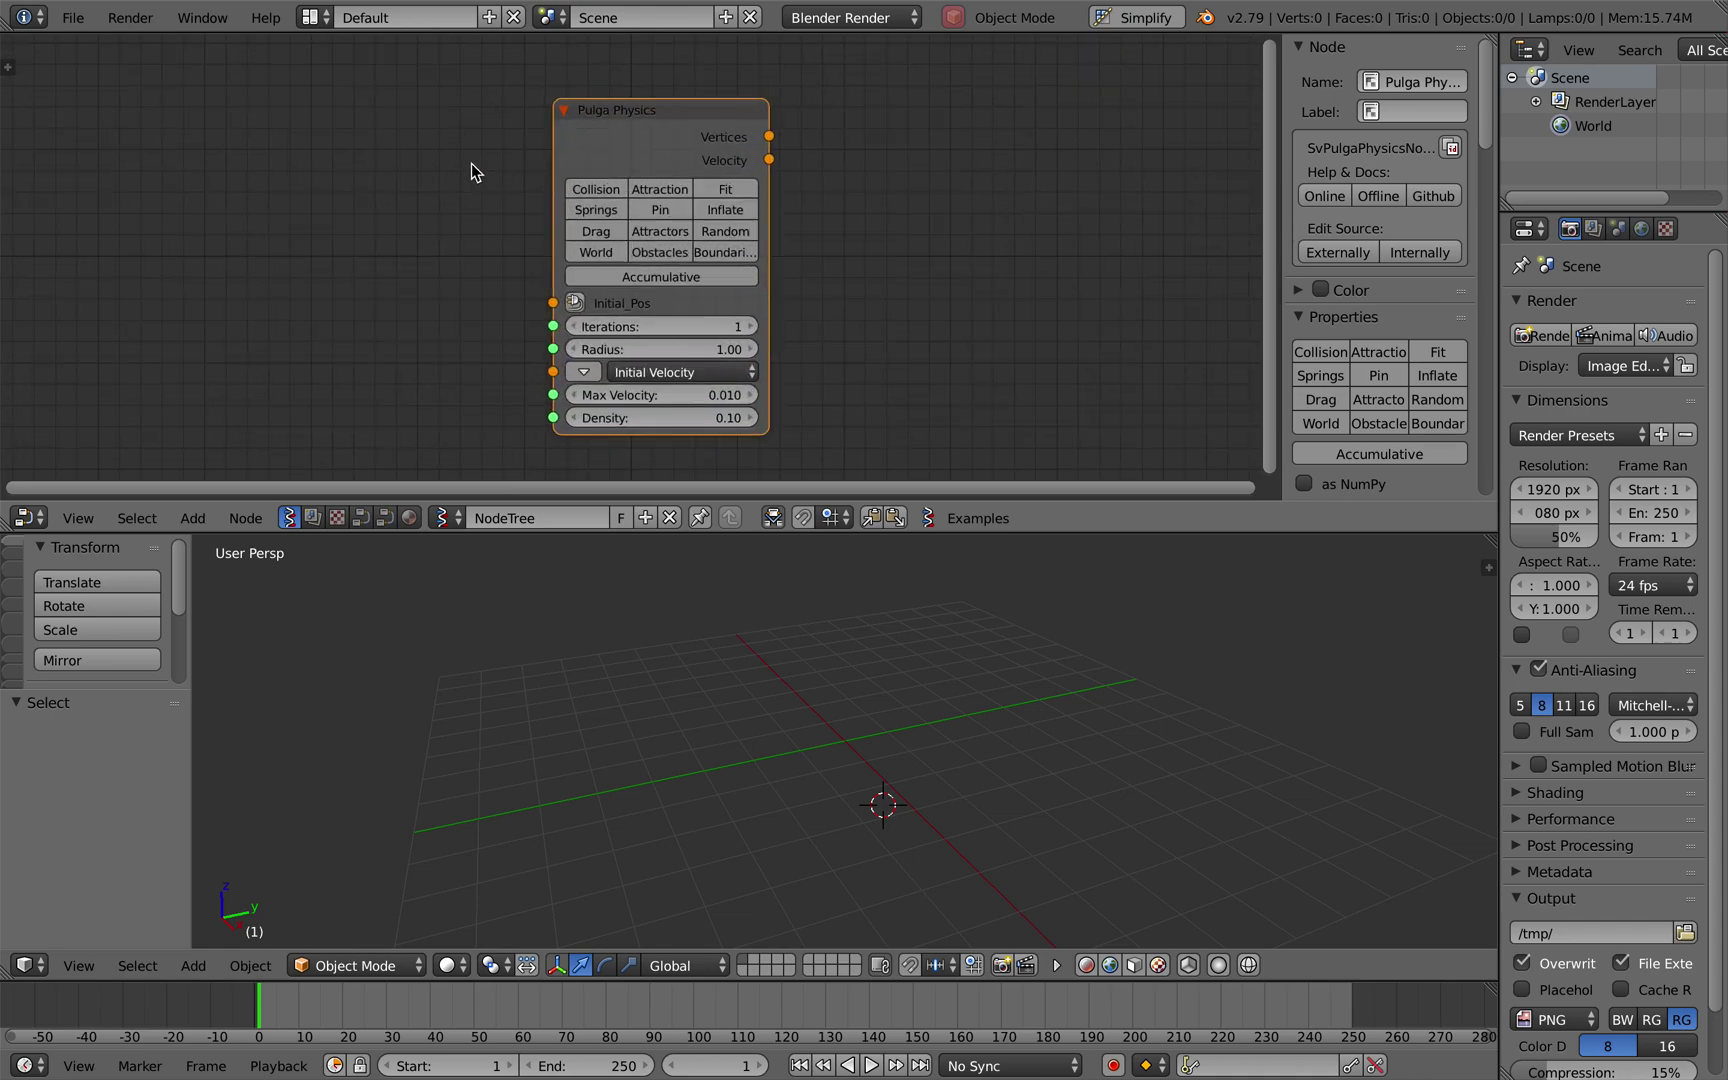
Save the Blender file to the Desktop as pulga_plasma_001.blend.
key("ctrl+s")
type("pulga_plasma_001")
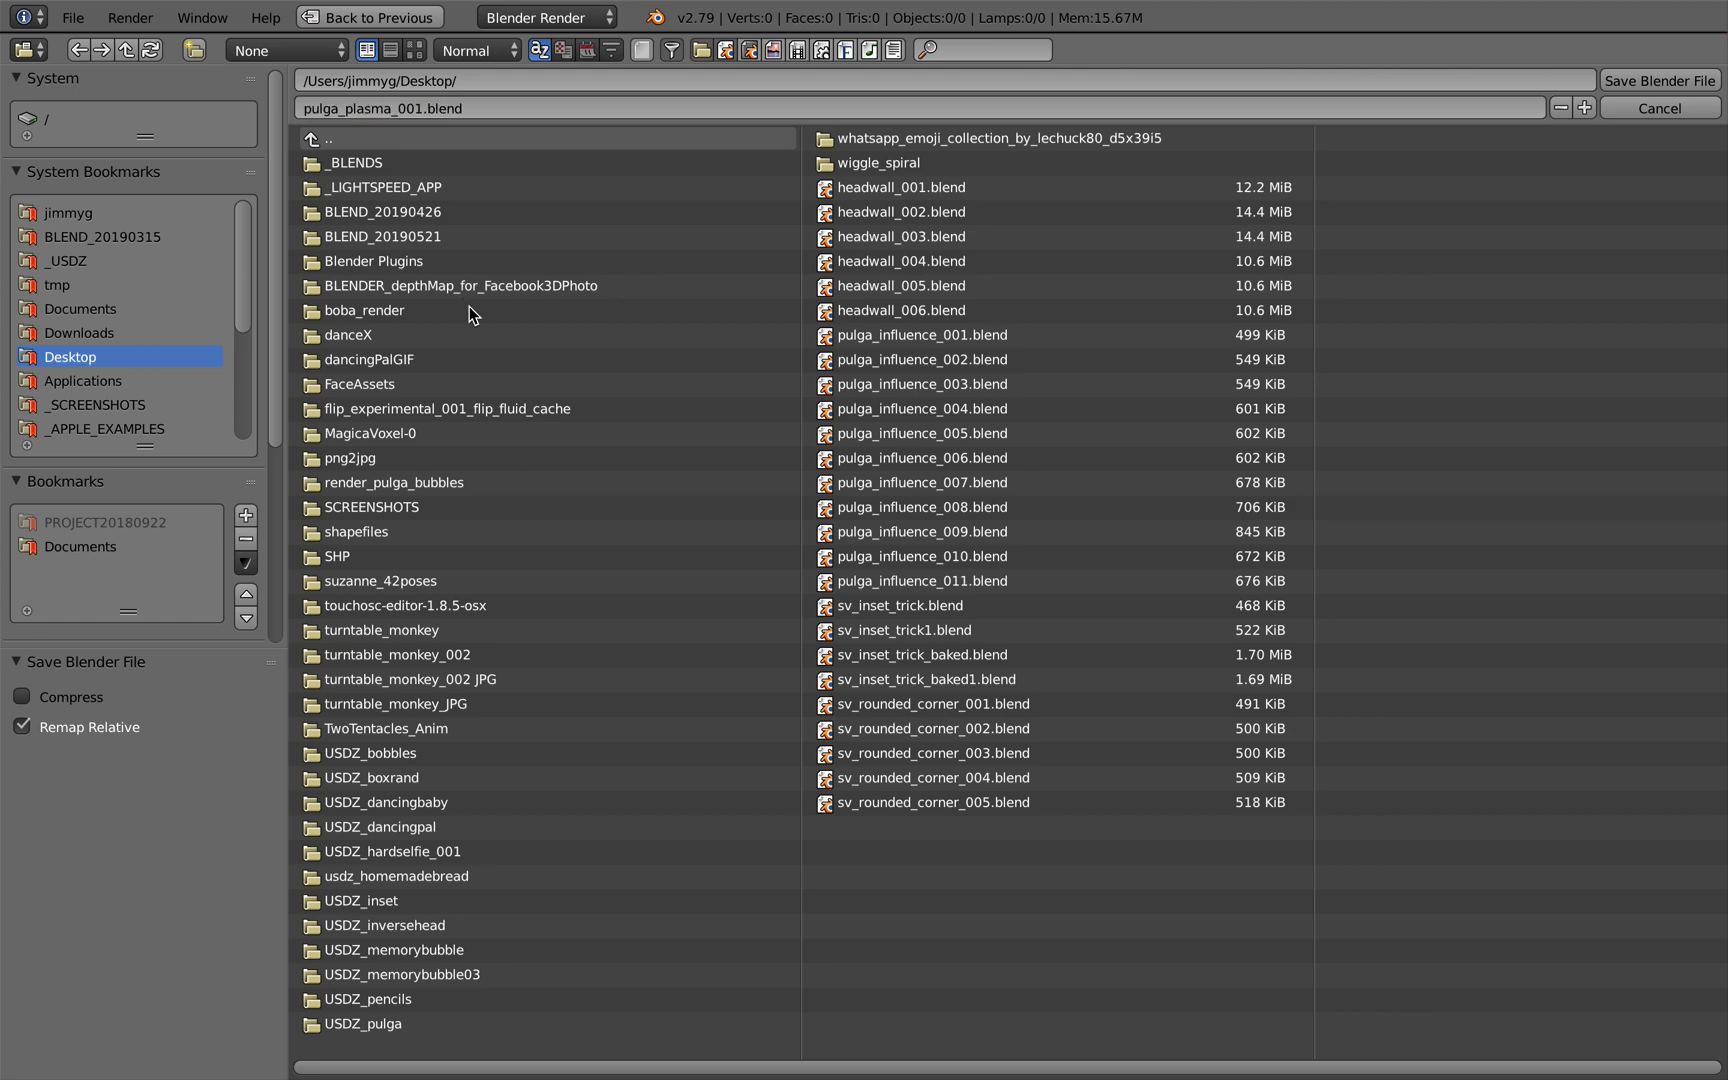
left_click(1660, 80)
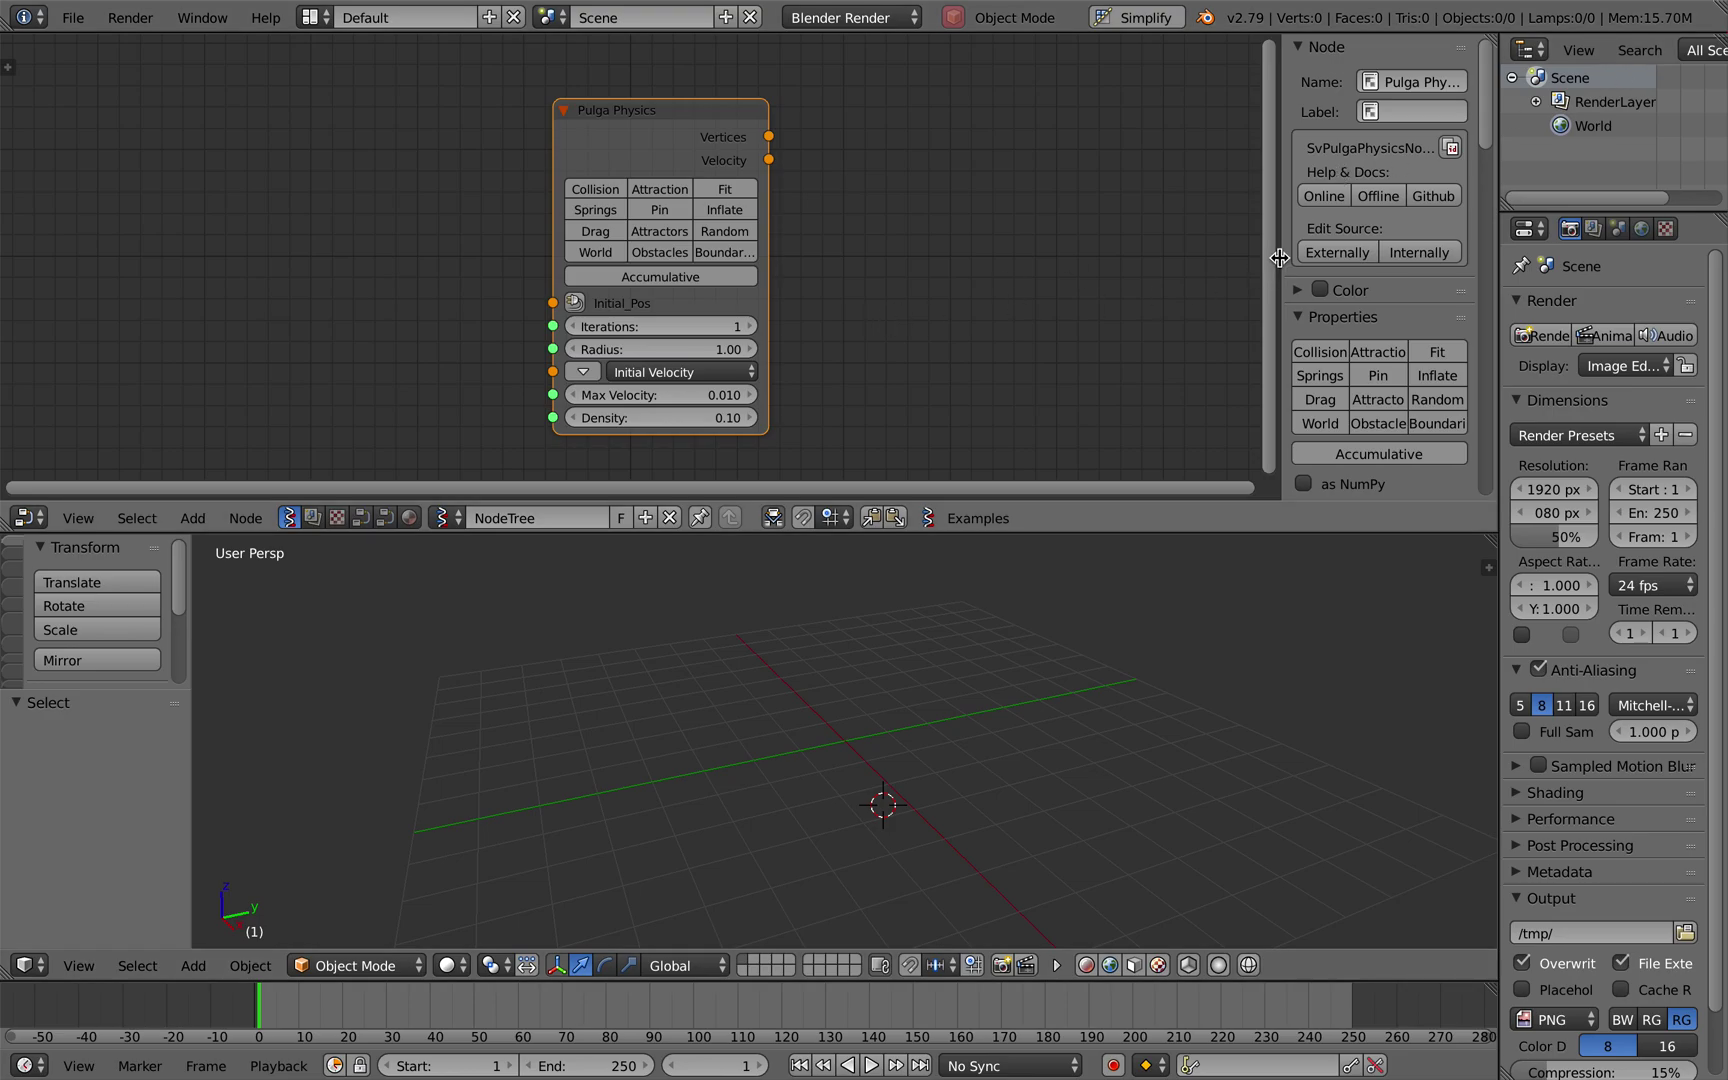
Hide the node editor's properties sidebar, make the node editor taller and save the file.
key("n")
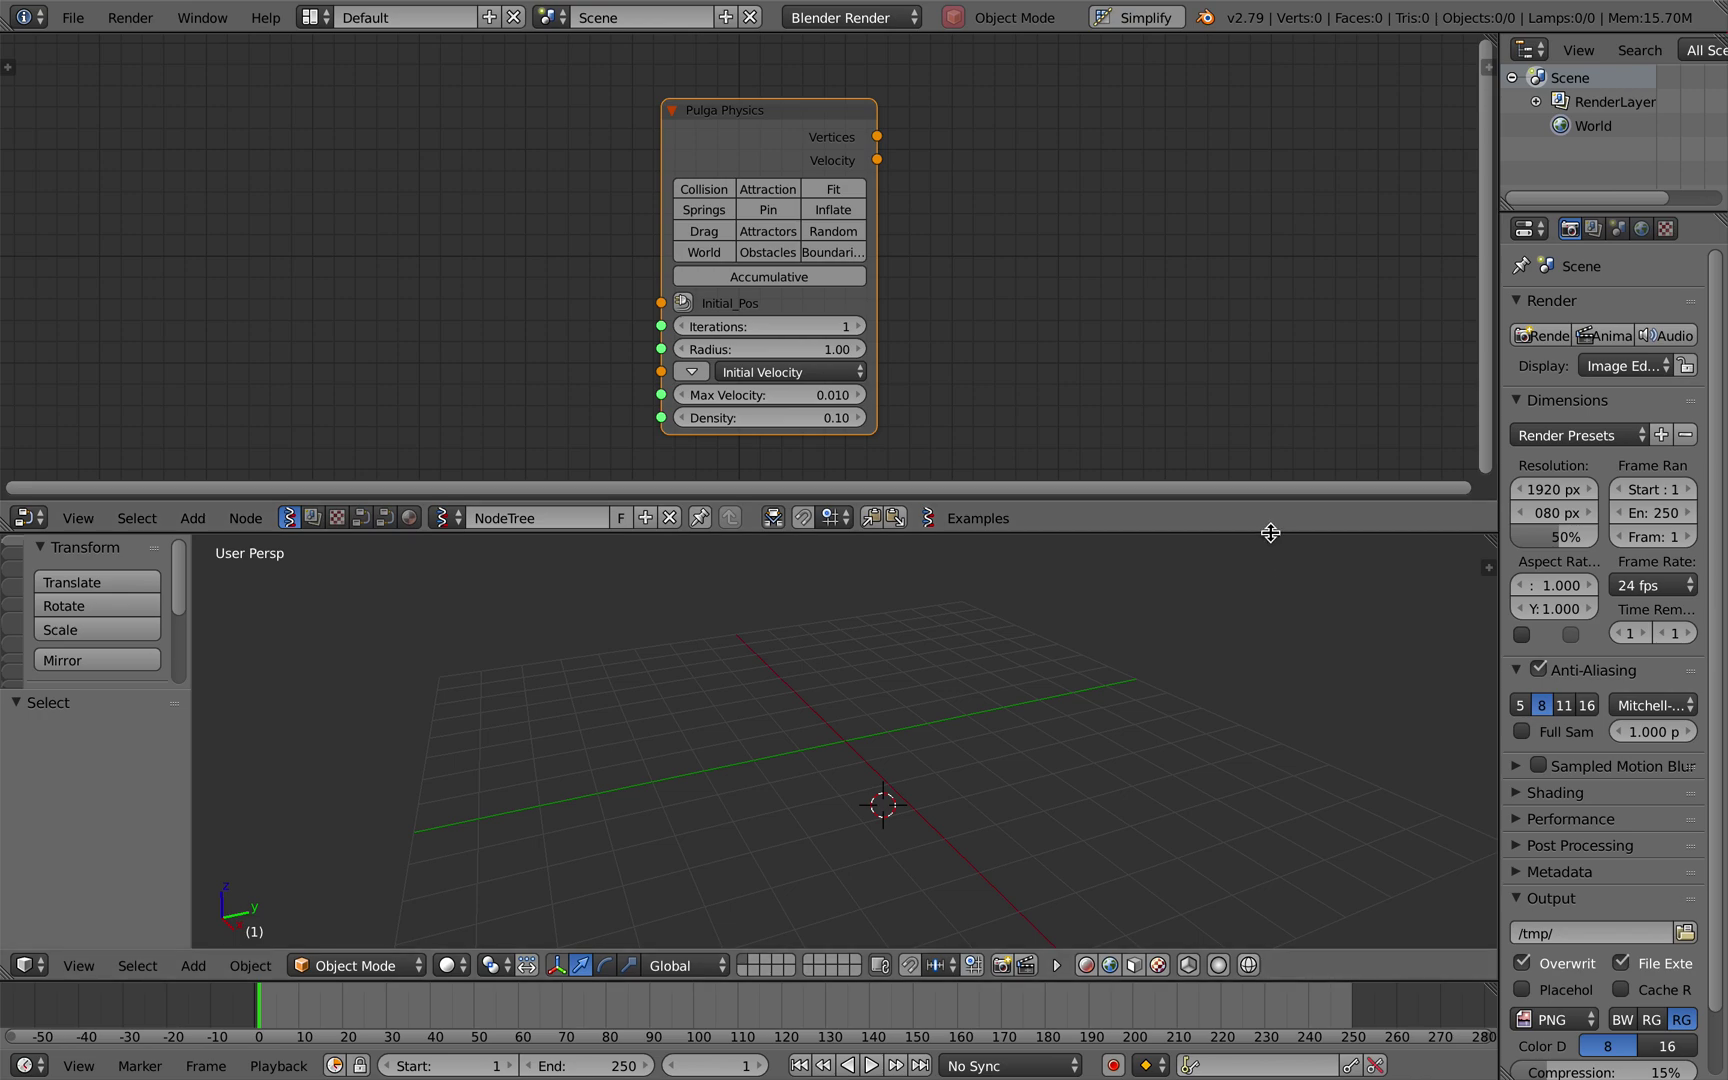
left_click_drag(1271, 533, 1268, 627)
key("ctrl+s")
left_click(1013, 408)
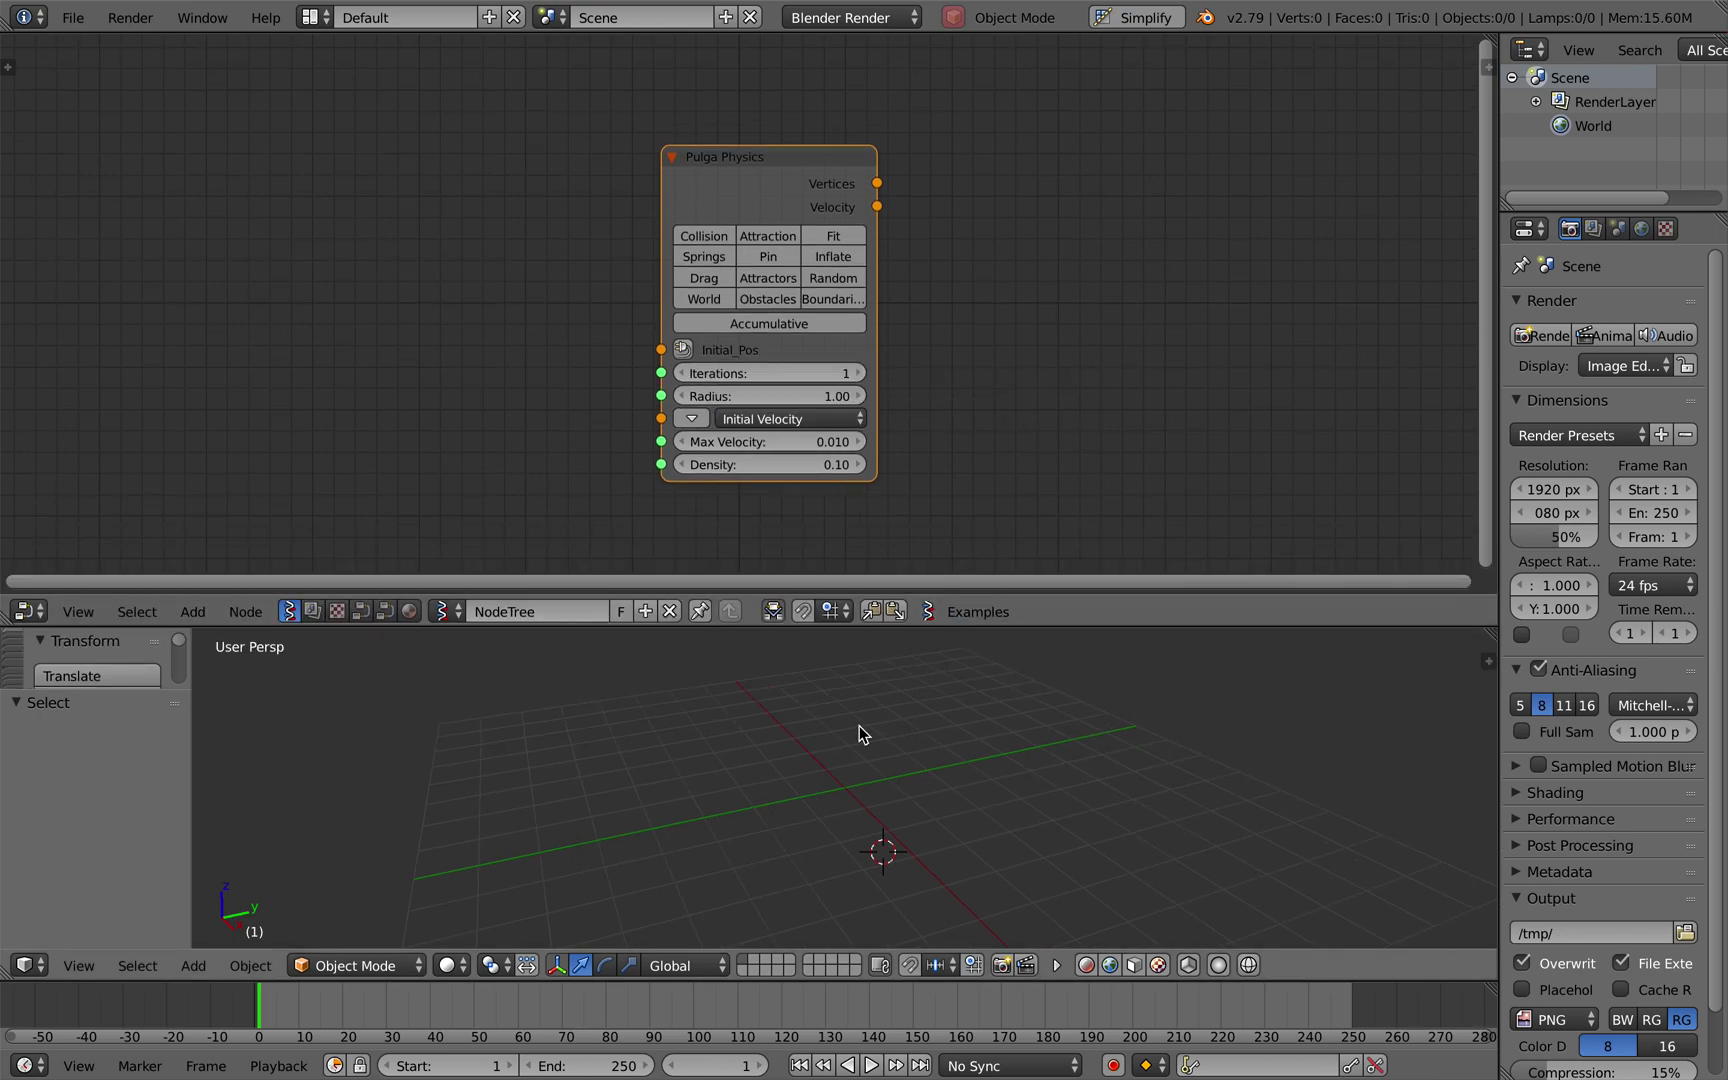
key("ctrl+Right")
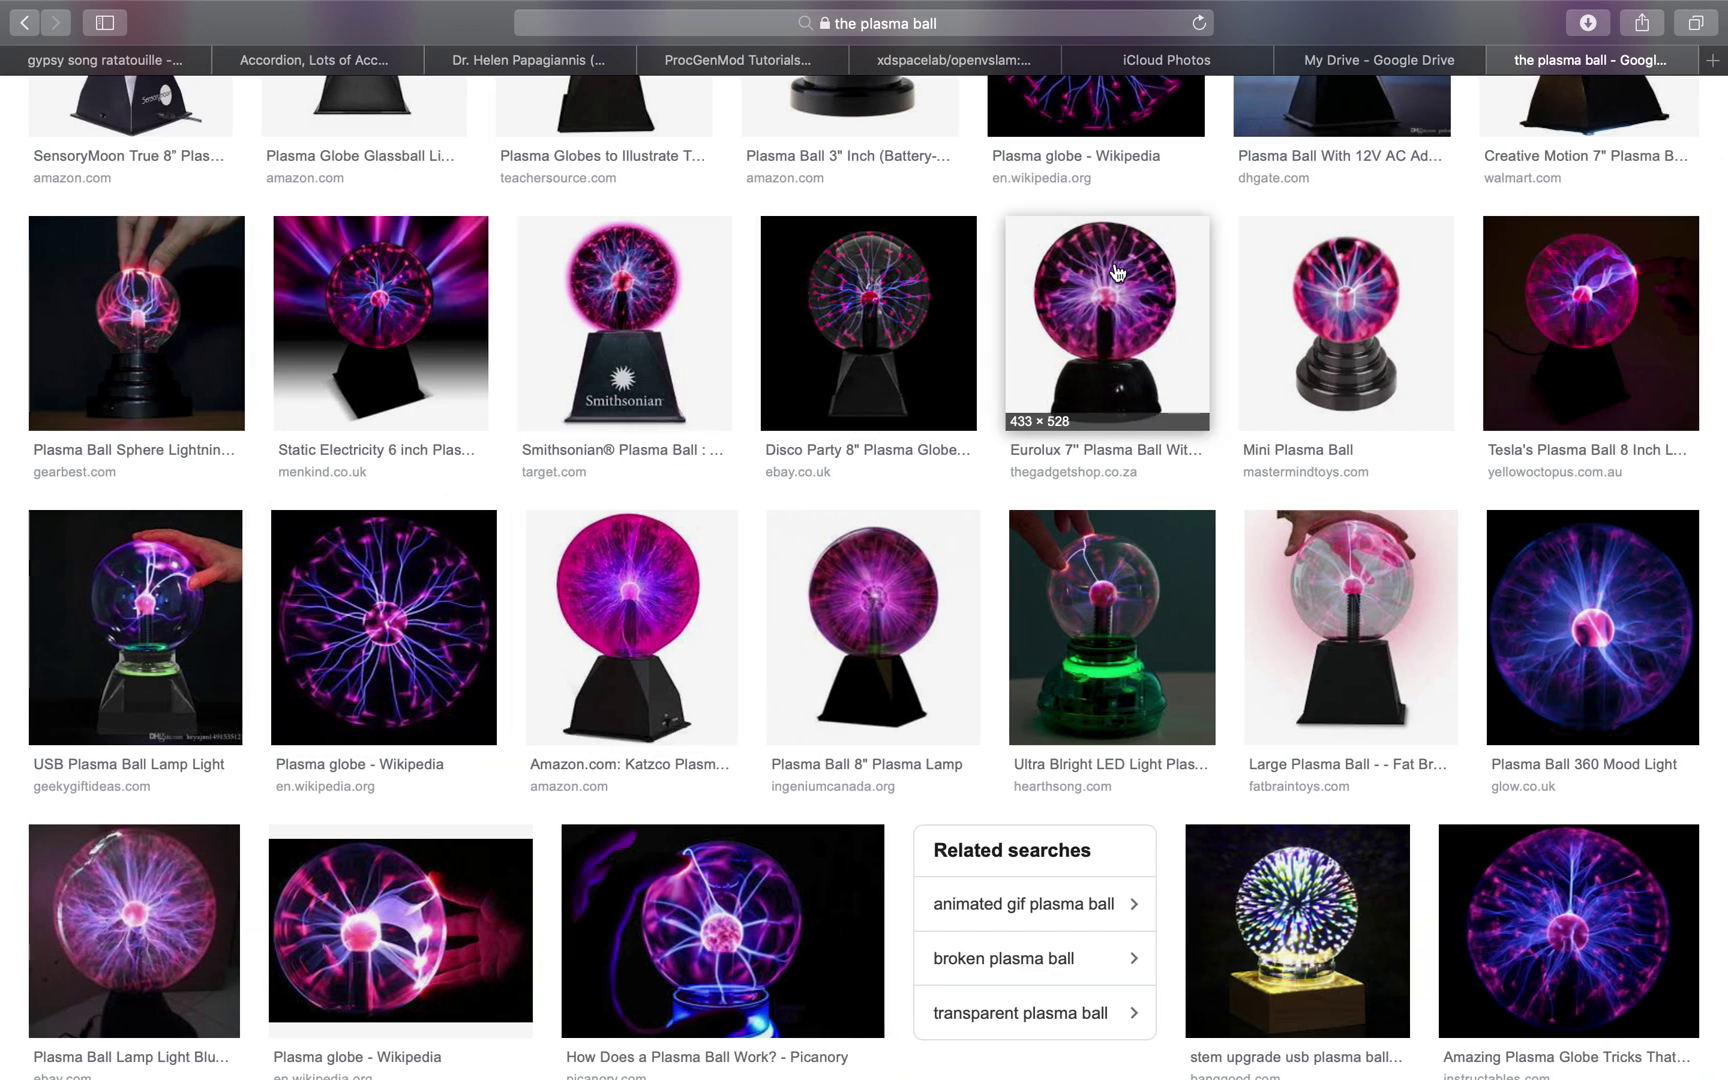
scroll(875, 400, "up", 5)
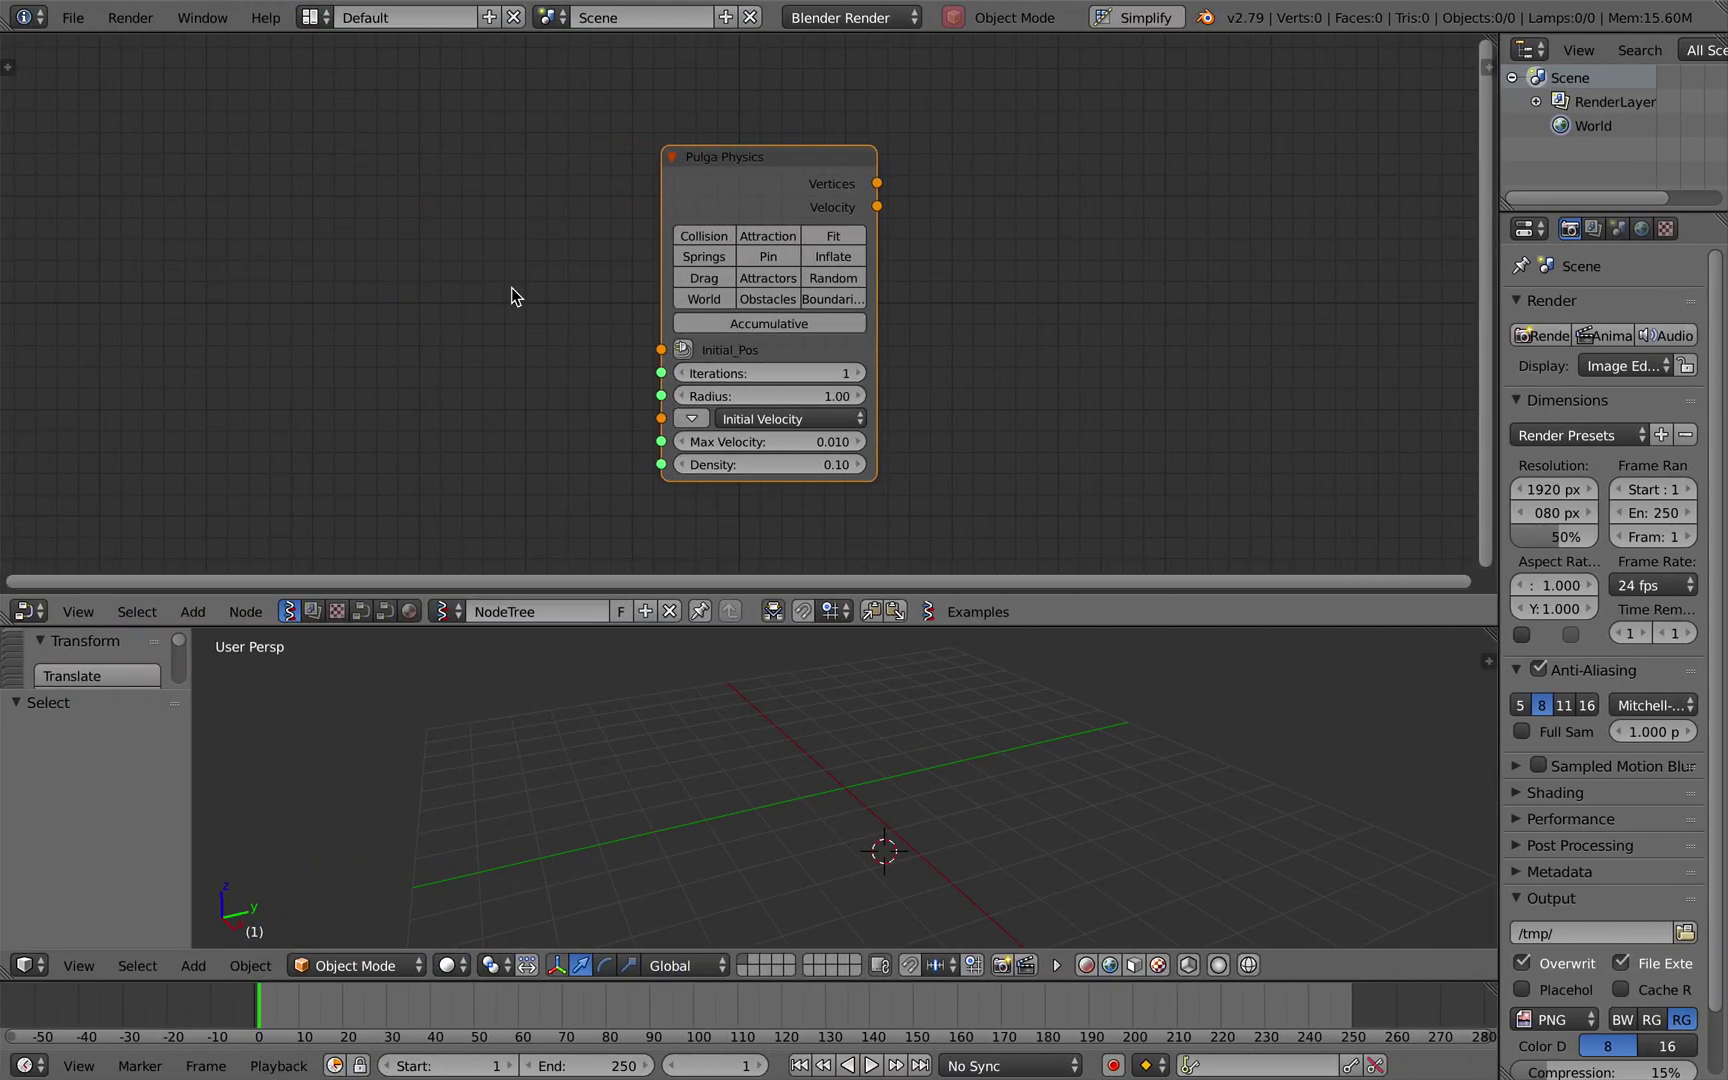
Create a Vector in node linked to Pulga Physics' Initial_Pos, and widen the Pulga Physics node before saving.
left_click(681, 349)
left_click_drag(874, 345, 977, 342)
scroll(977, 342, "up", 1)
key("ctrl+s")
left_click(977, 339)
Enable Attractors on the Pulga Physics node and rearrange the node editor so the whole node fits, saving the file.
left_click(852, 285)
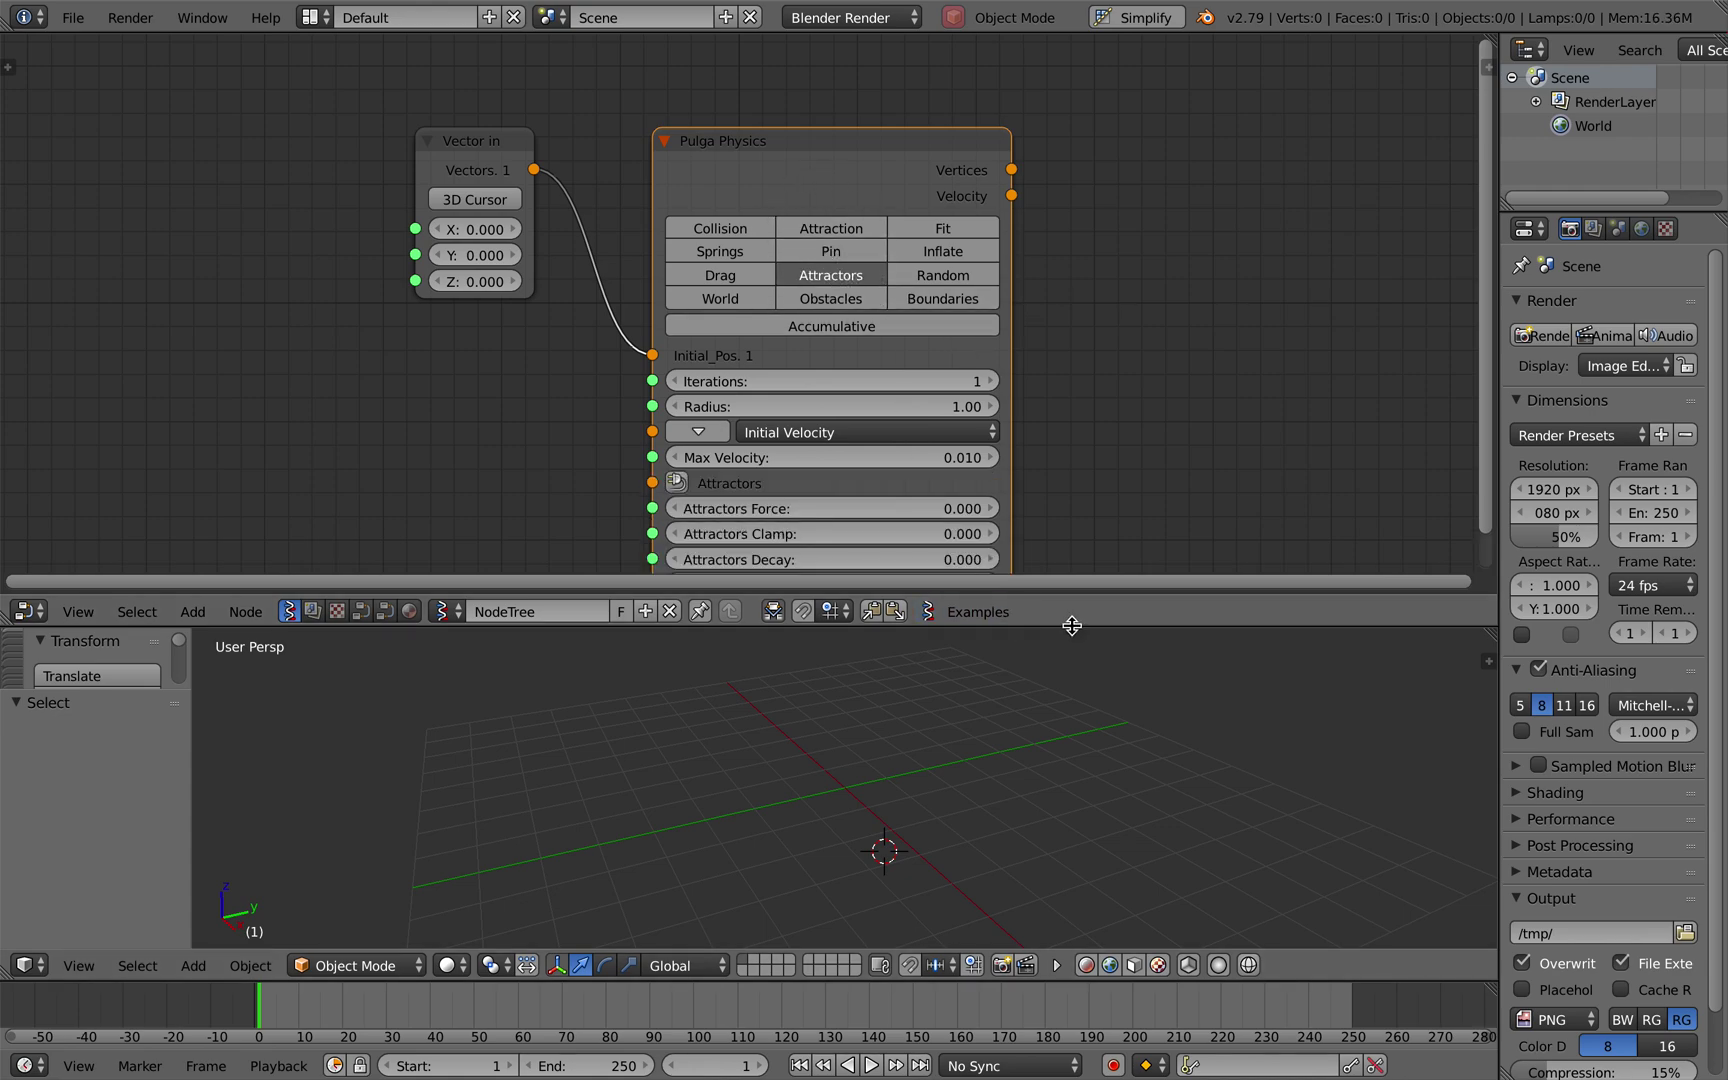
left_click_drag(1071, 624, 1071, 689)
key("Home")
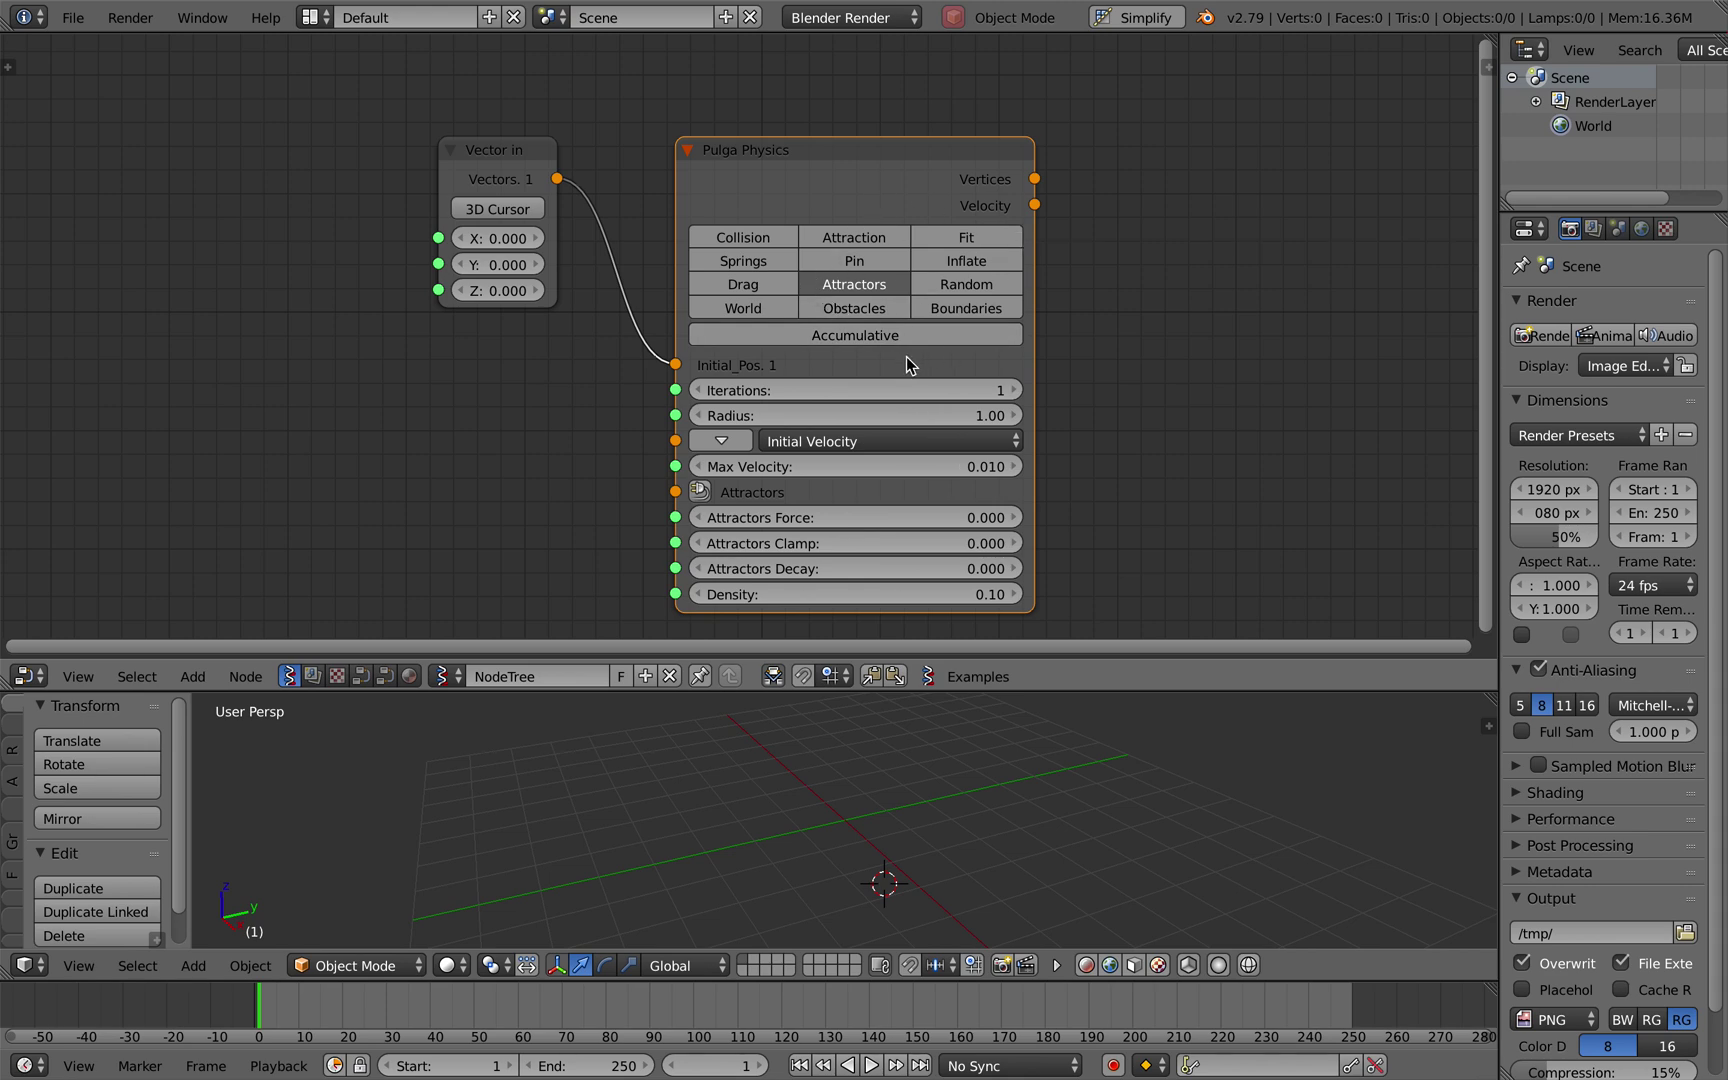
key("ctrl+s")
left_click(906, 356)
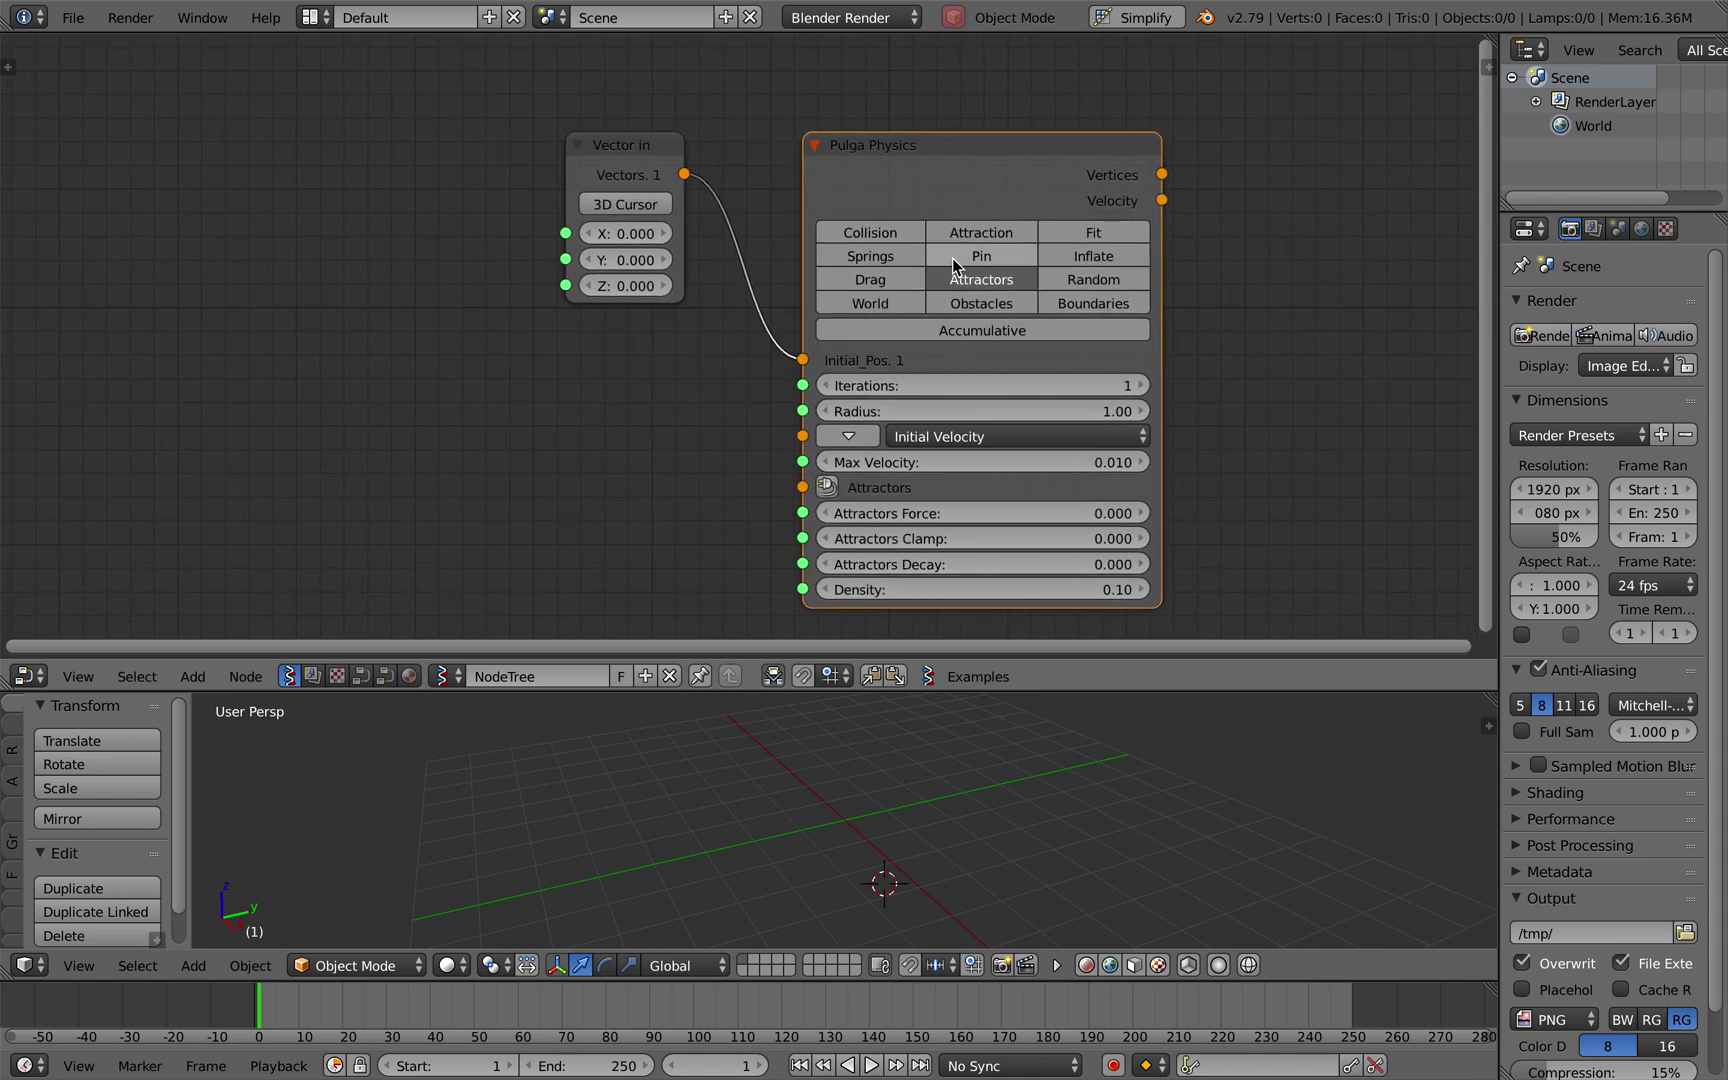
left_click_drag(960, 183, 1013, 156)
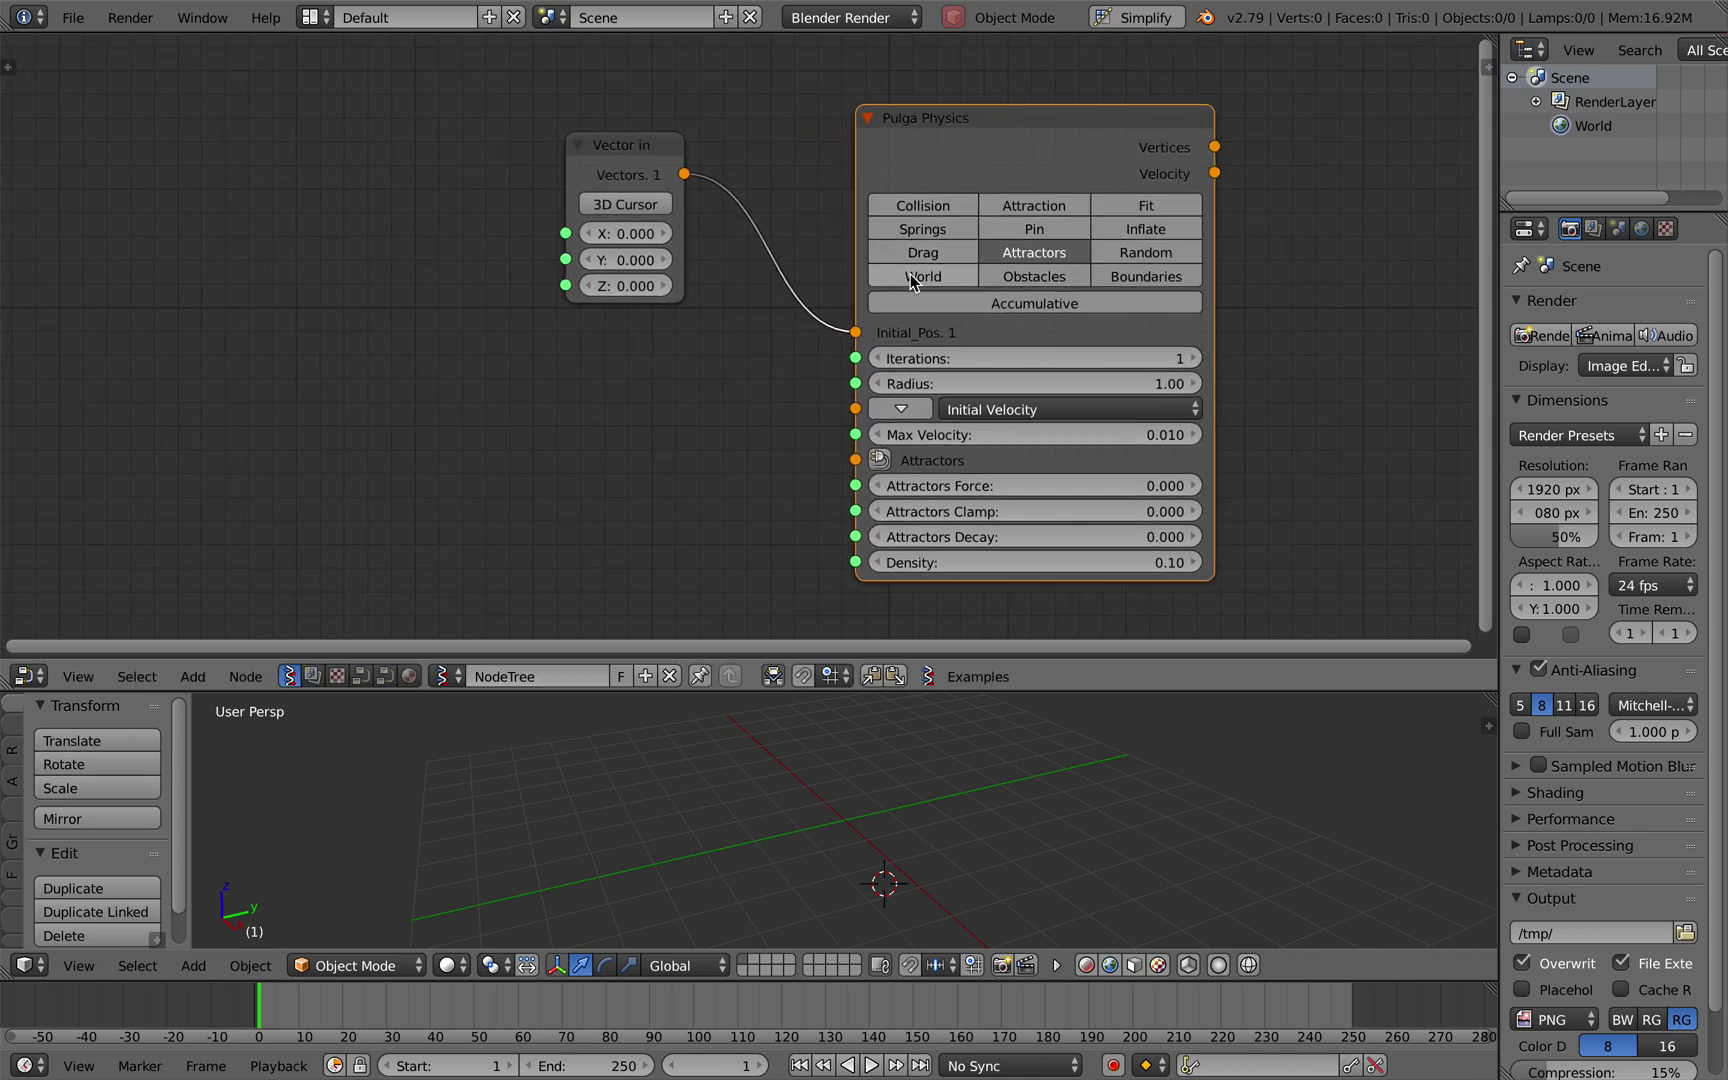
key("ctrl+Right")
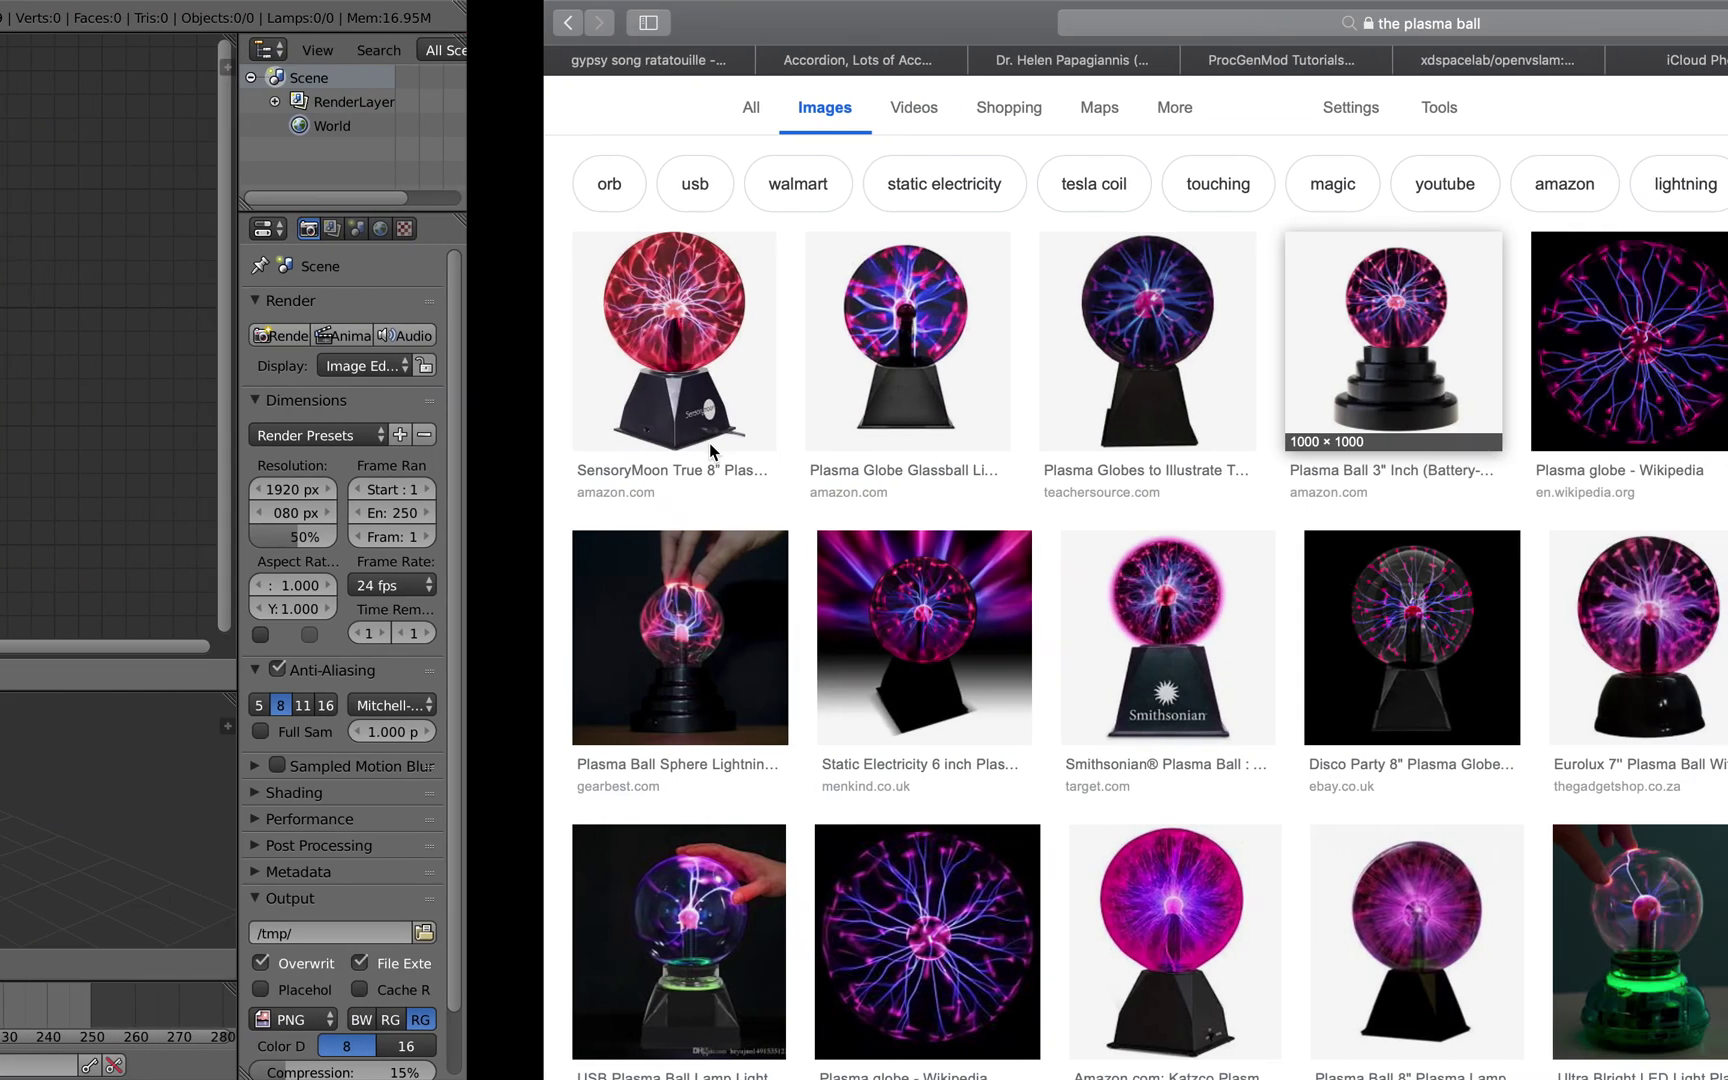
key("ctrl+Left")
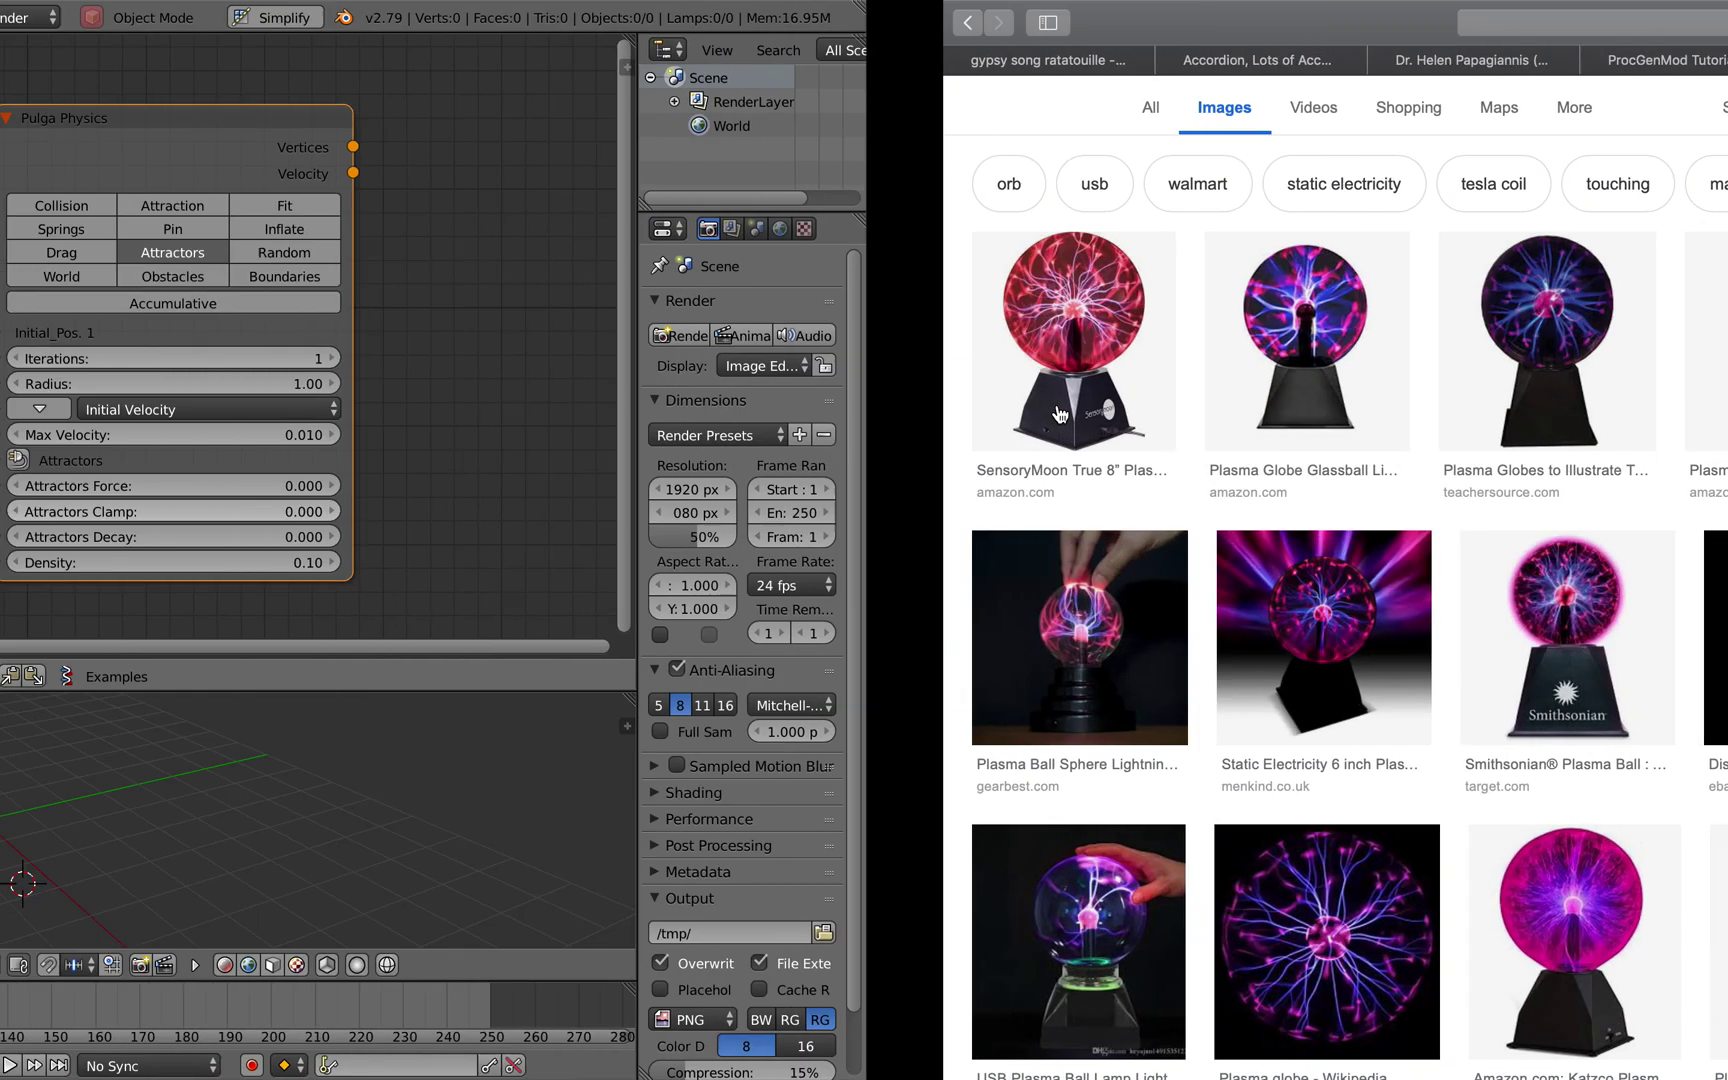
Add an NGon node and place it below and to the left of the Vector in node.
key("shift+a")
left_click(521, 386)
type("ngon")
key("Return")
left_click(520, 385)
left_click_drag(569, 418, 403, 362)
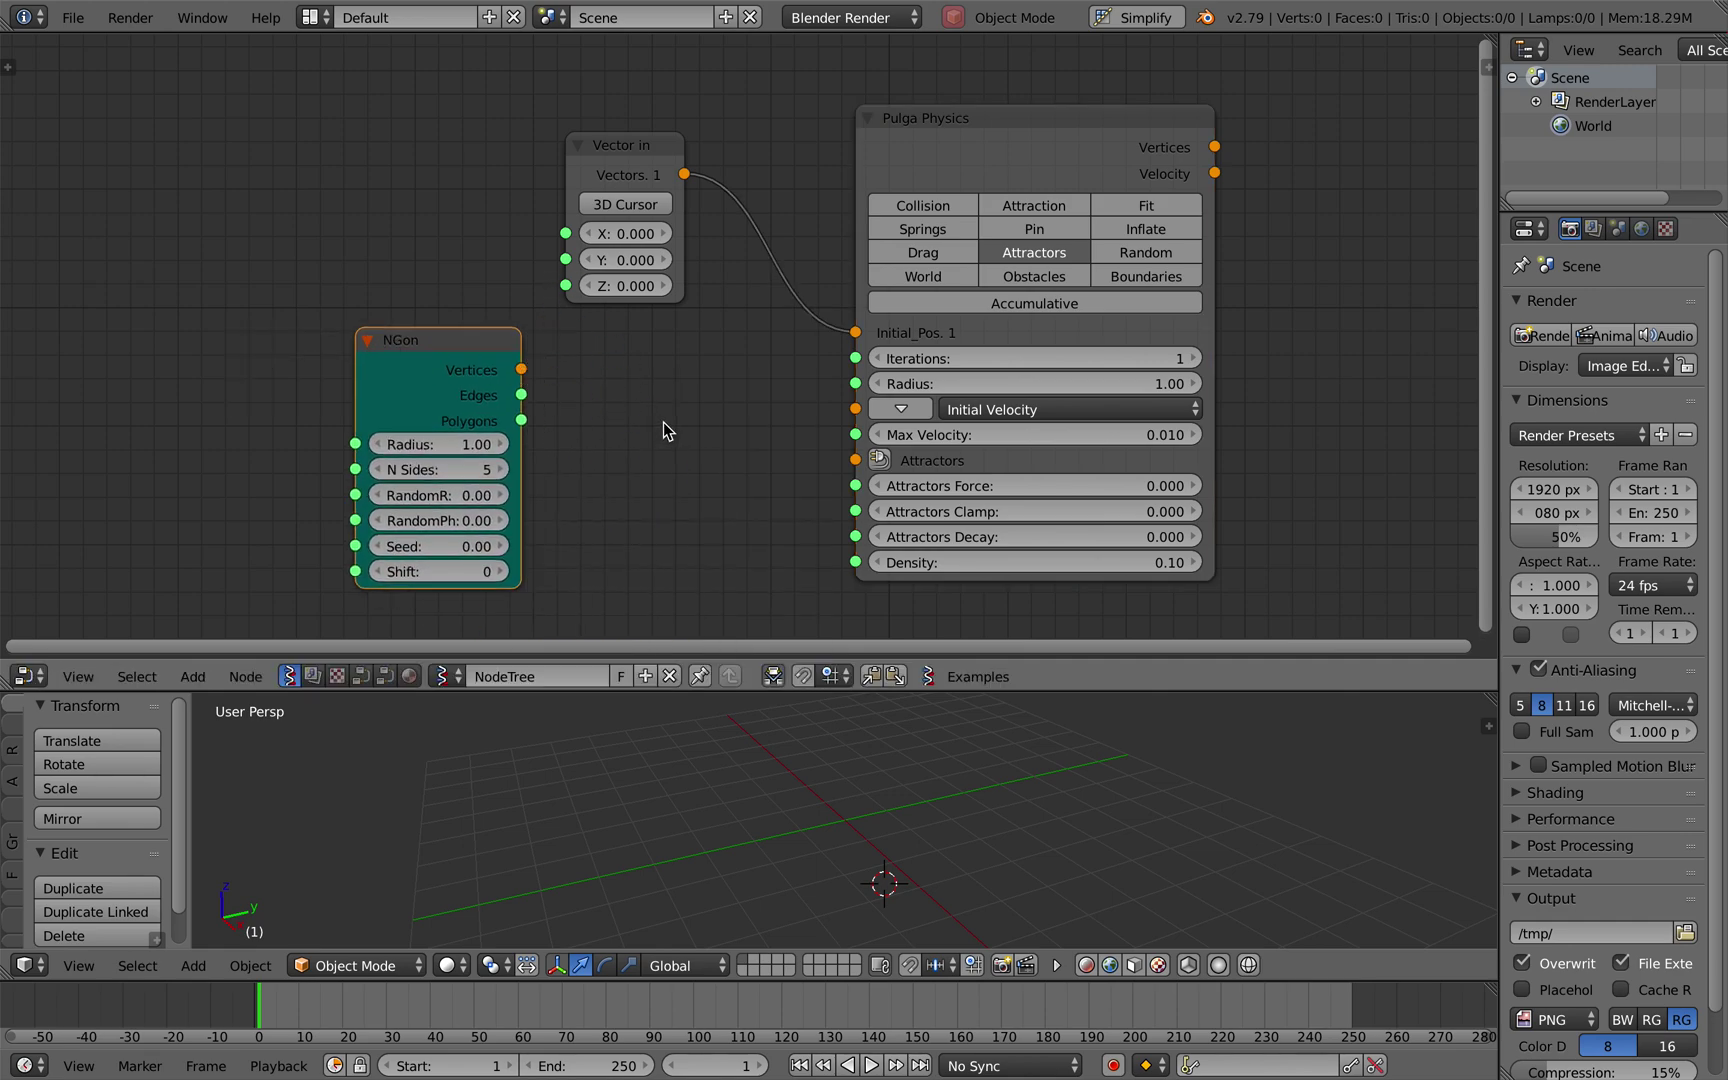
Add a Viewer Draw node beside Pulga Physics and link the NGon's Vertices output to its vertices input.
scroll(1261, 373, "right", 2, "ctrl")
key("alt+space")
type("vd")
key("Return")
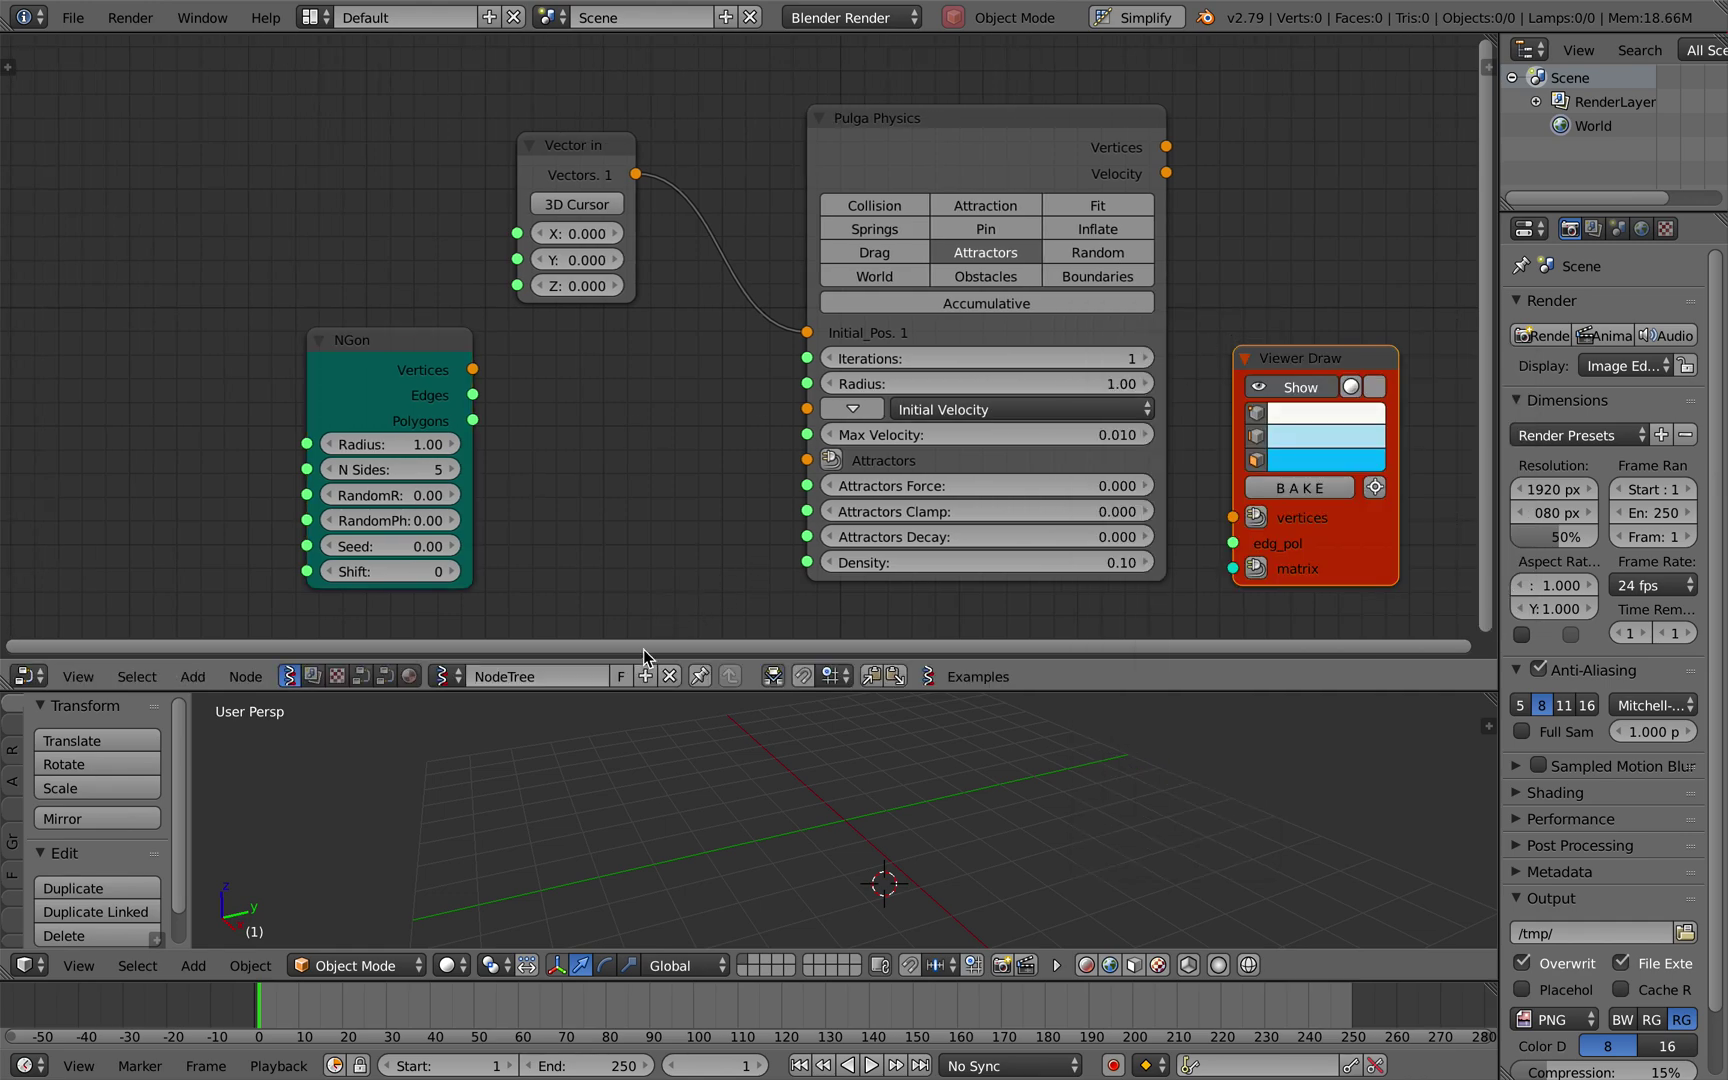
mouse_move(473, 369)
left_mouse_down()
mouse_move(1290, 512)
mouse_move(1235, 517)
left_mouse_up()
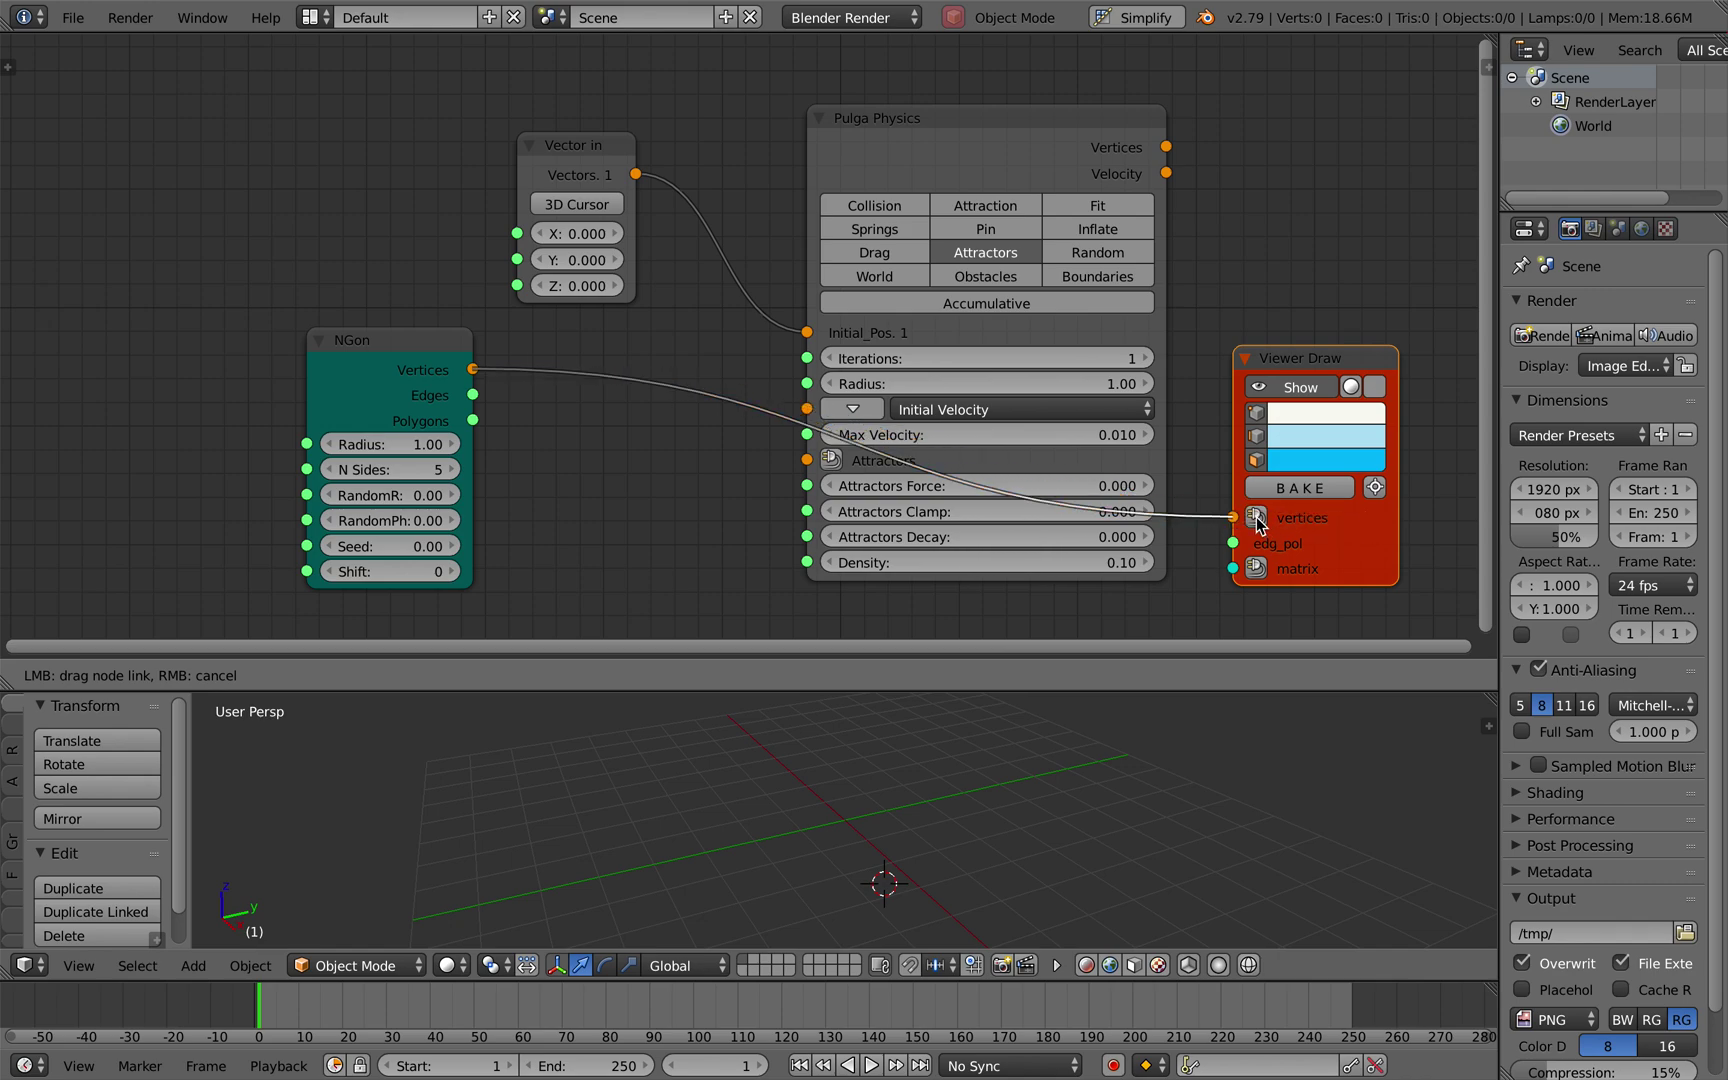
Enlarge the 3D viewport and set the NGon's Radius to 1.36 and its RandomR, RandomPh and Seed to 0.72.
scroll(987, 754, "up", 2)
left_click(1085, 781)
middle_click_drag(1085, 781, 1088, 782)
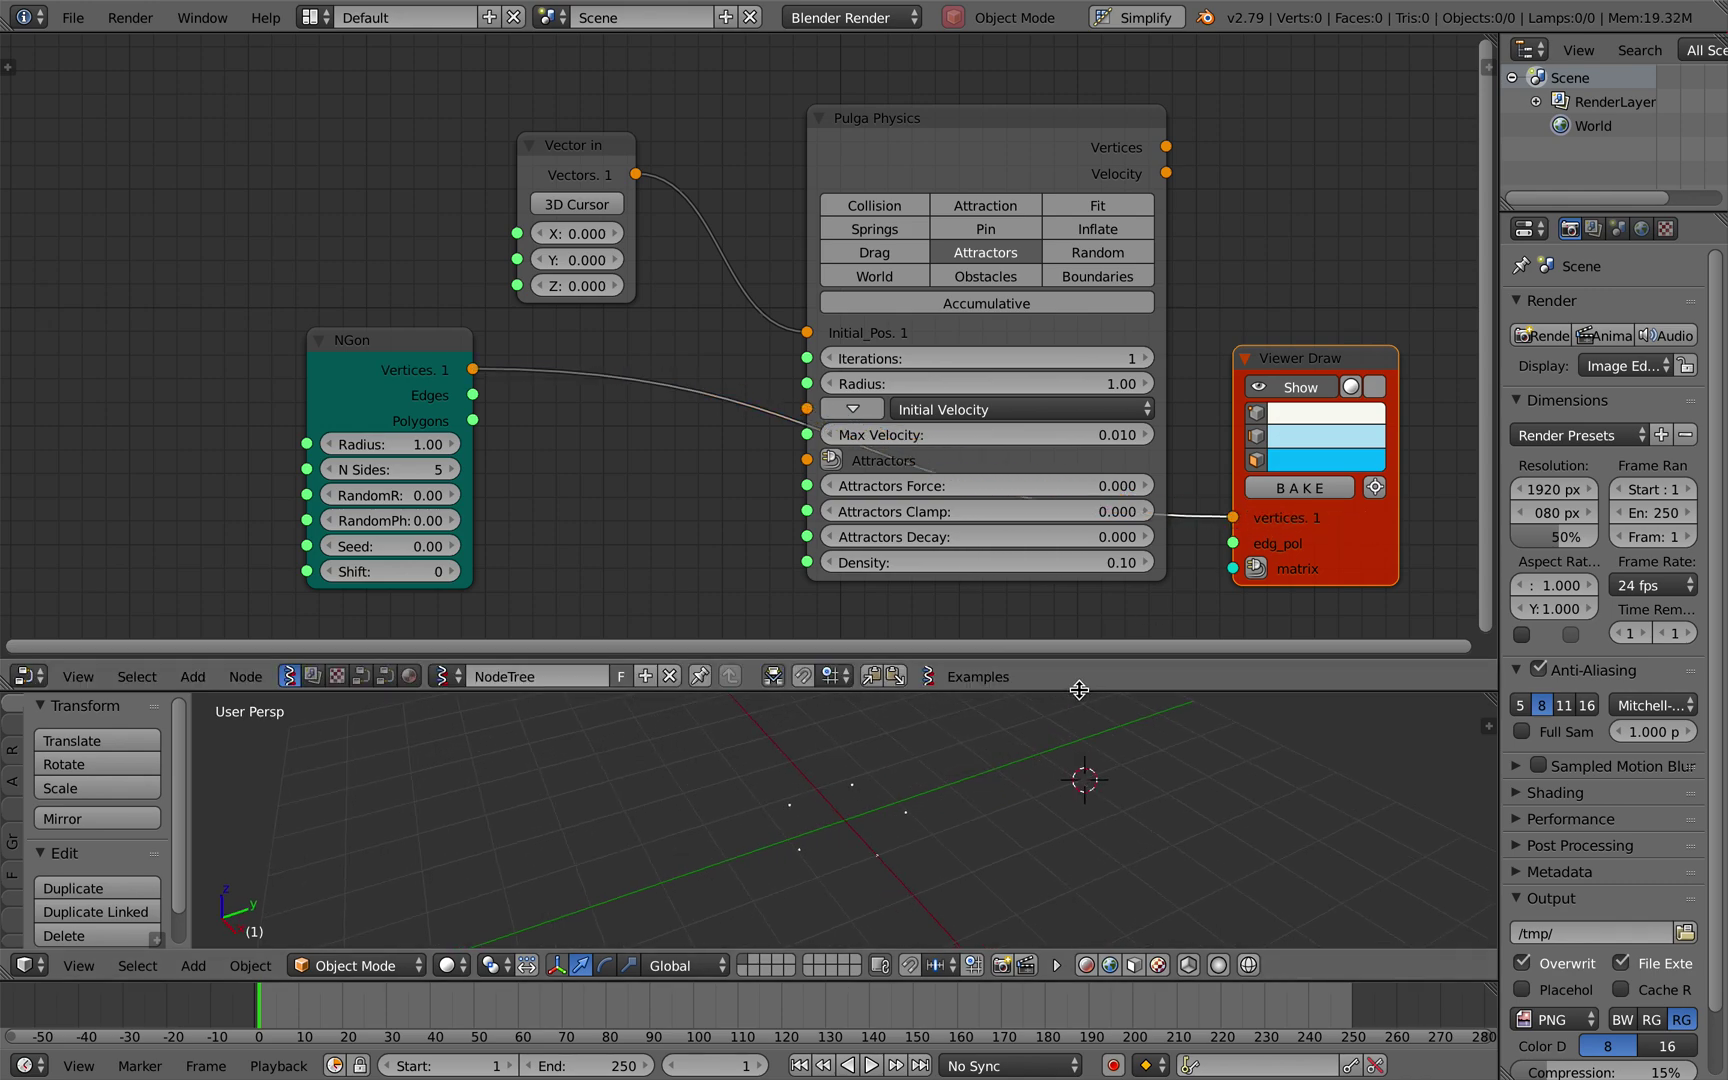
left_click_drag(1080, 691, 1030, 575)
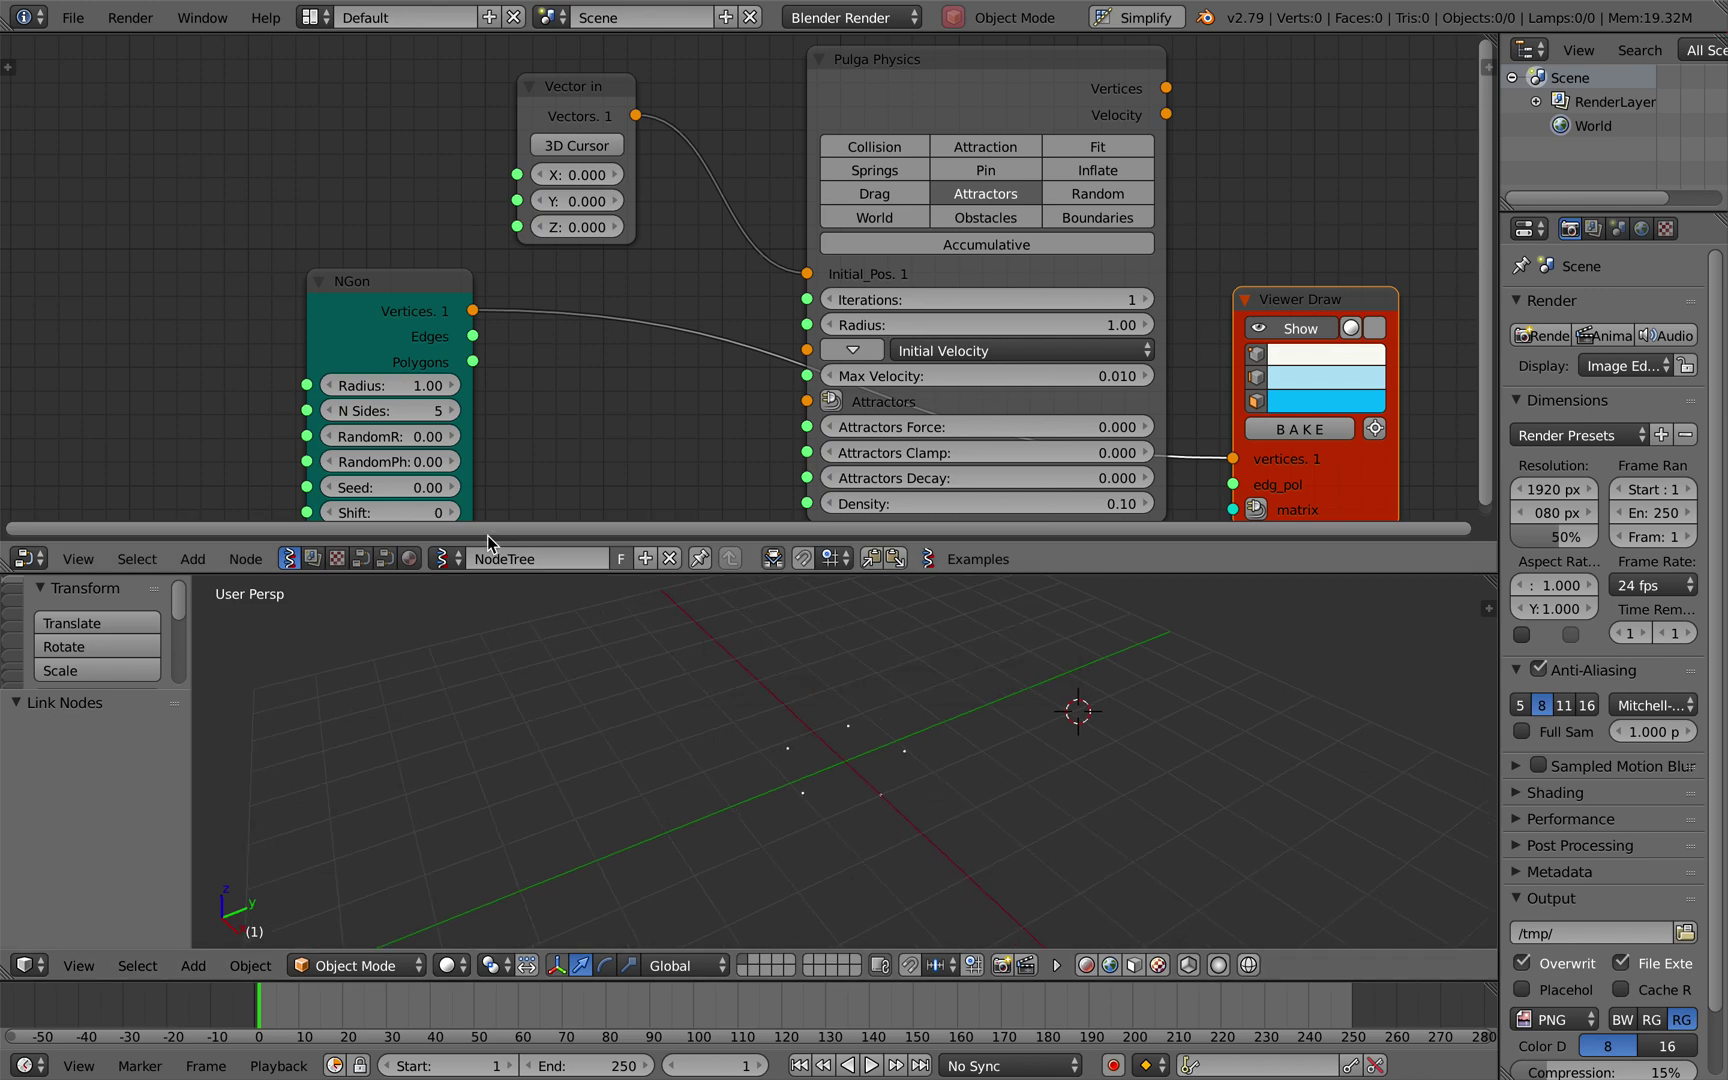
middle_click_drag(485, 543, 486, 535)
left_click_drag(428, 378, 415, 479)
key("Return")
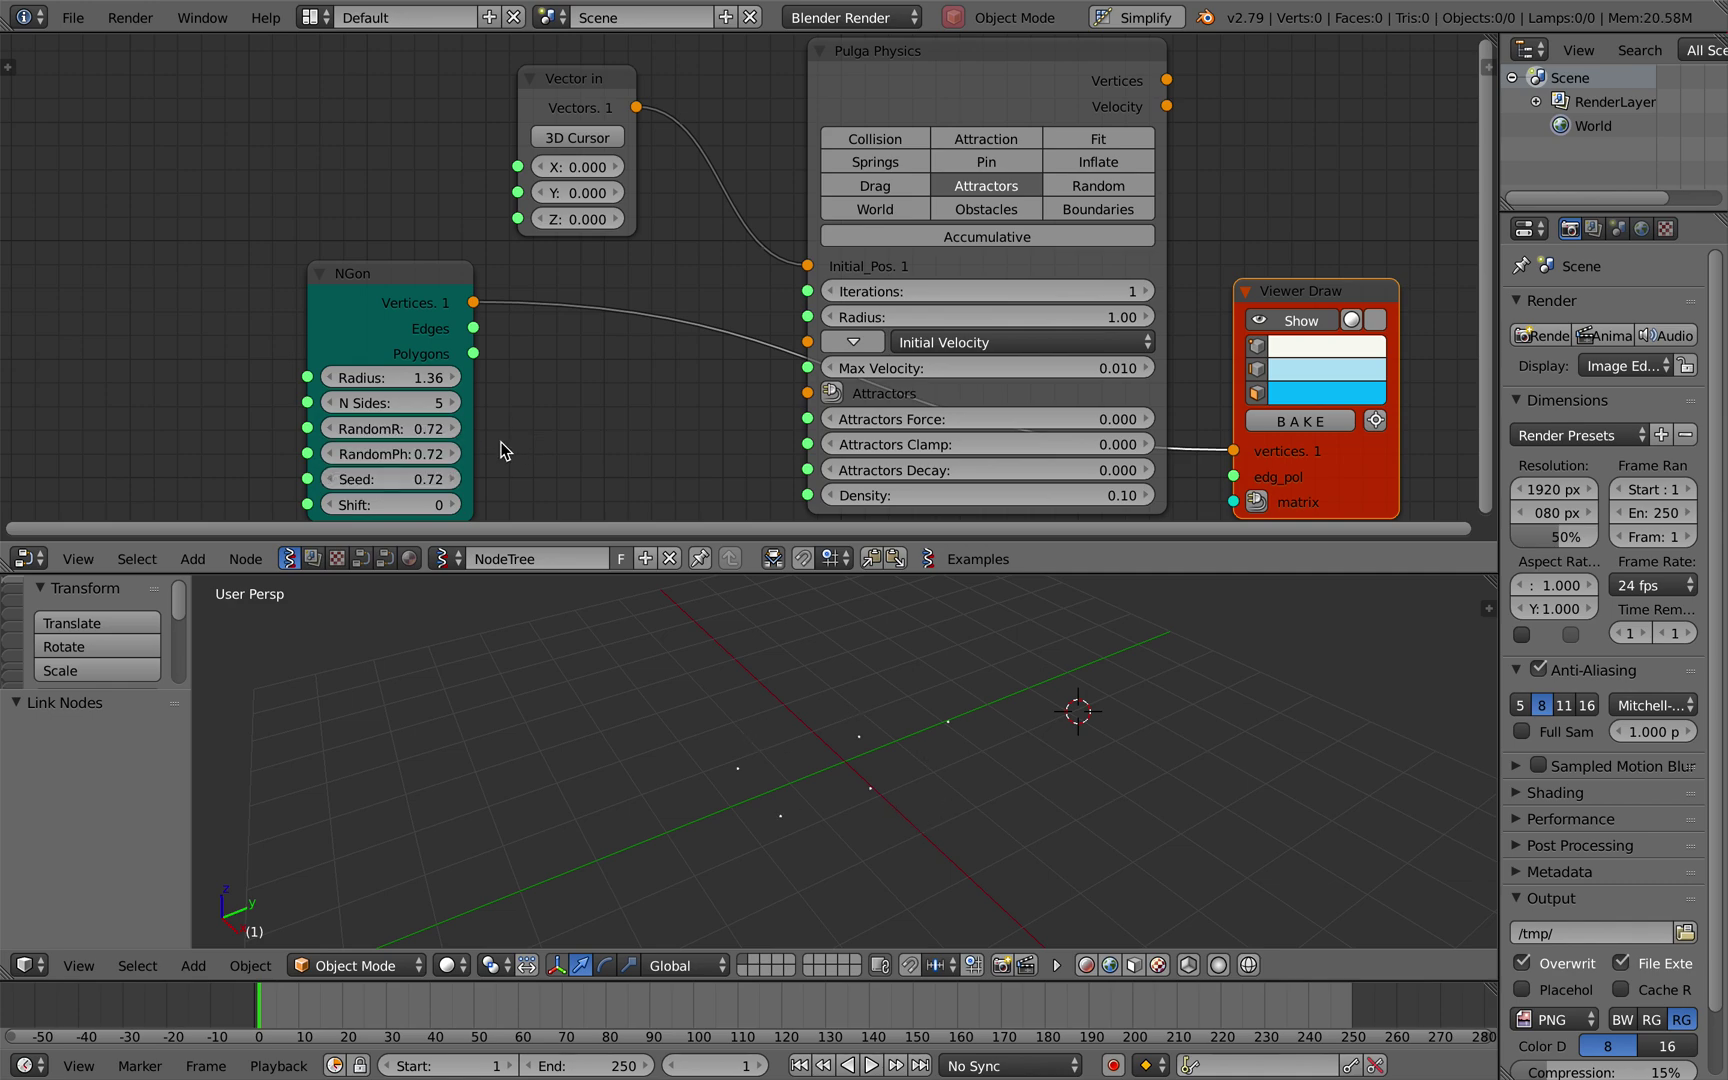
Set the NGon's RandomR and RandomPh to 0 and save the file.
left_click(407, 428)
type("0")
key("Tab")
type("0")
key("Return")
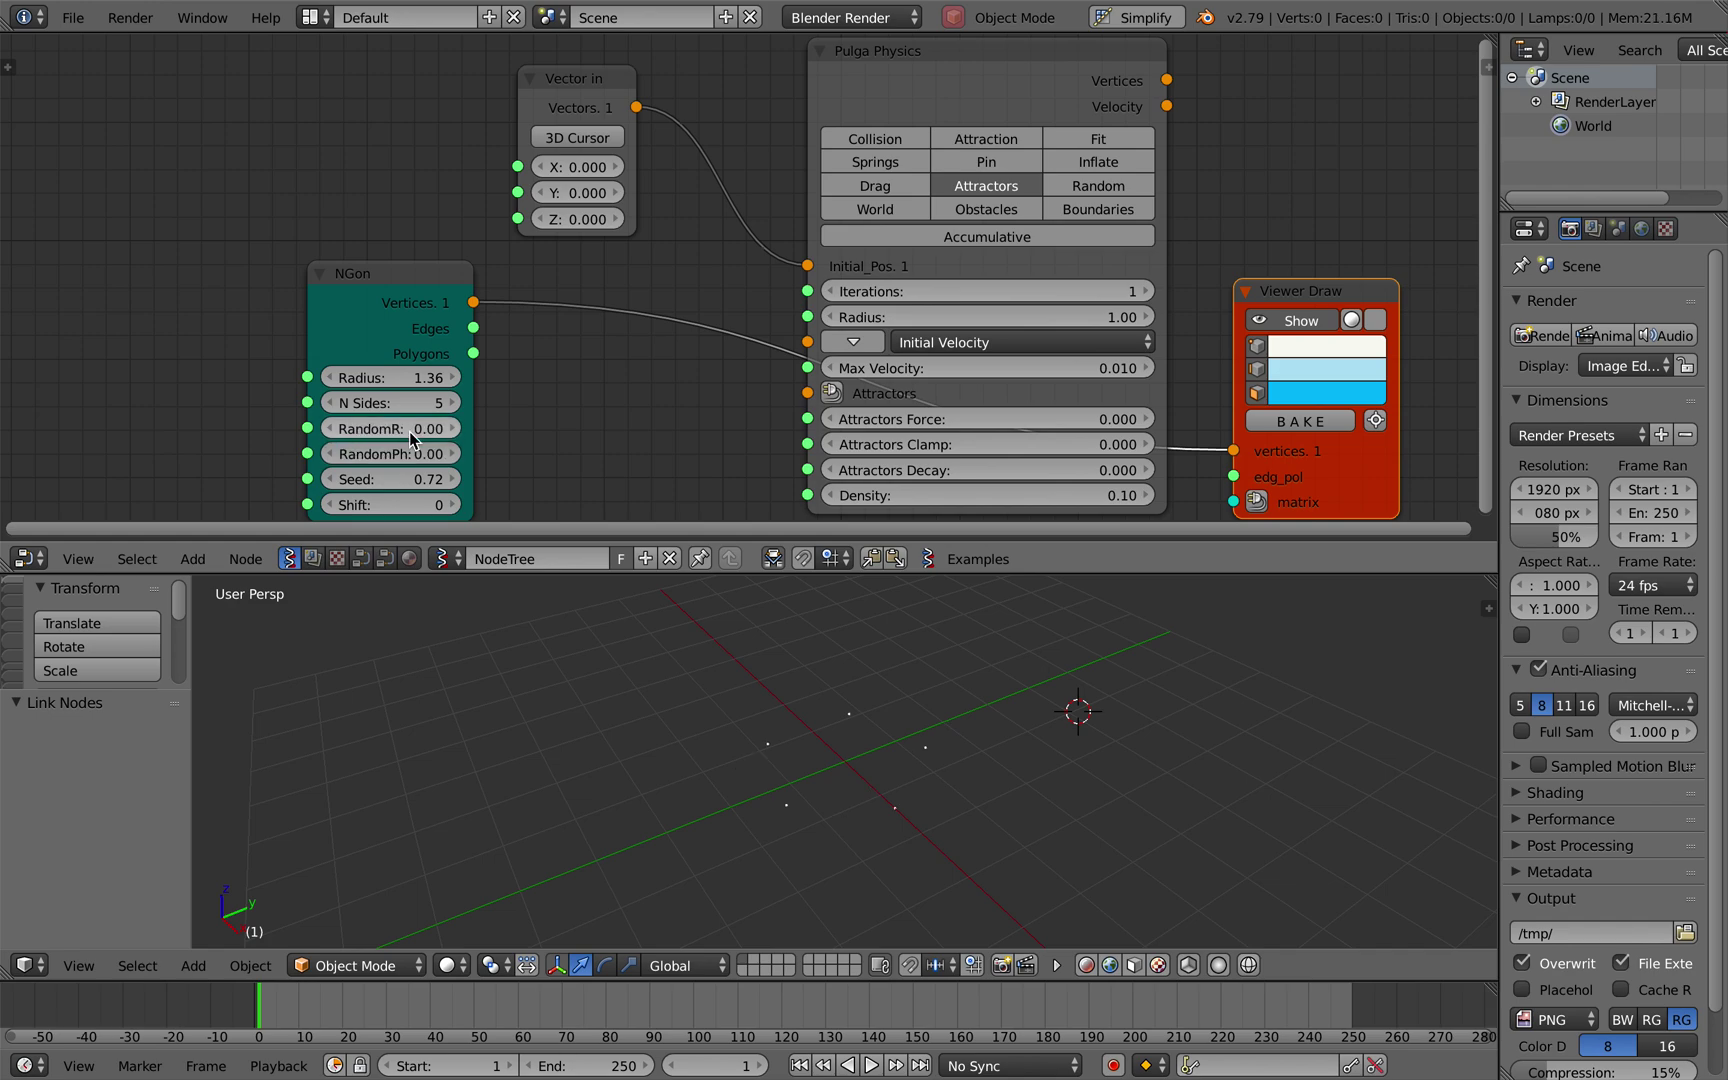
middle_click_drag(682, 706, 691, 706)
key("ctrl+s")
left_click(691, 704)
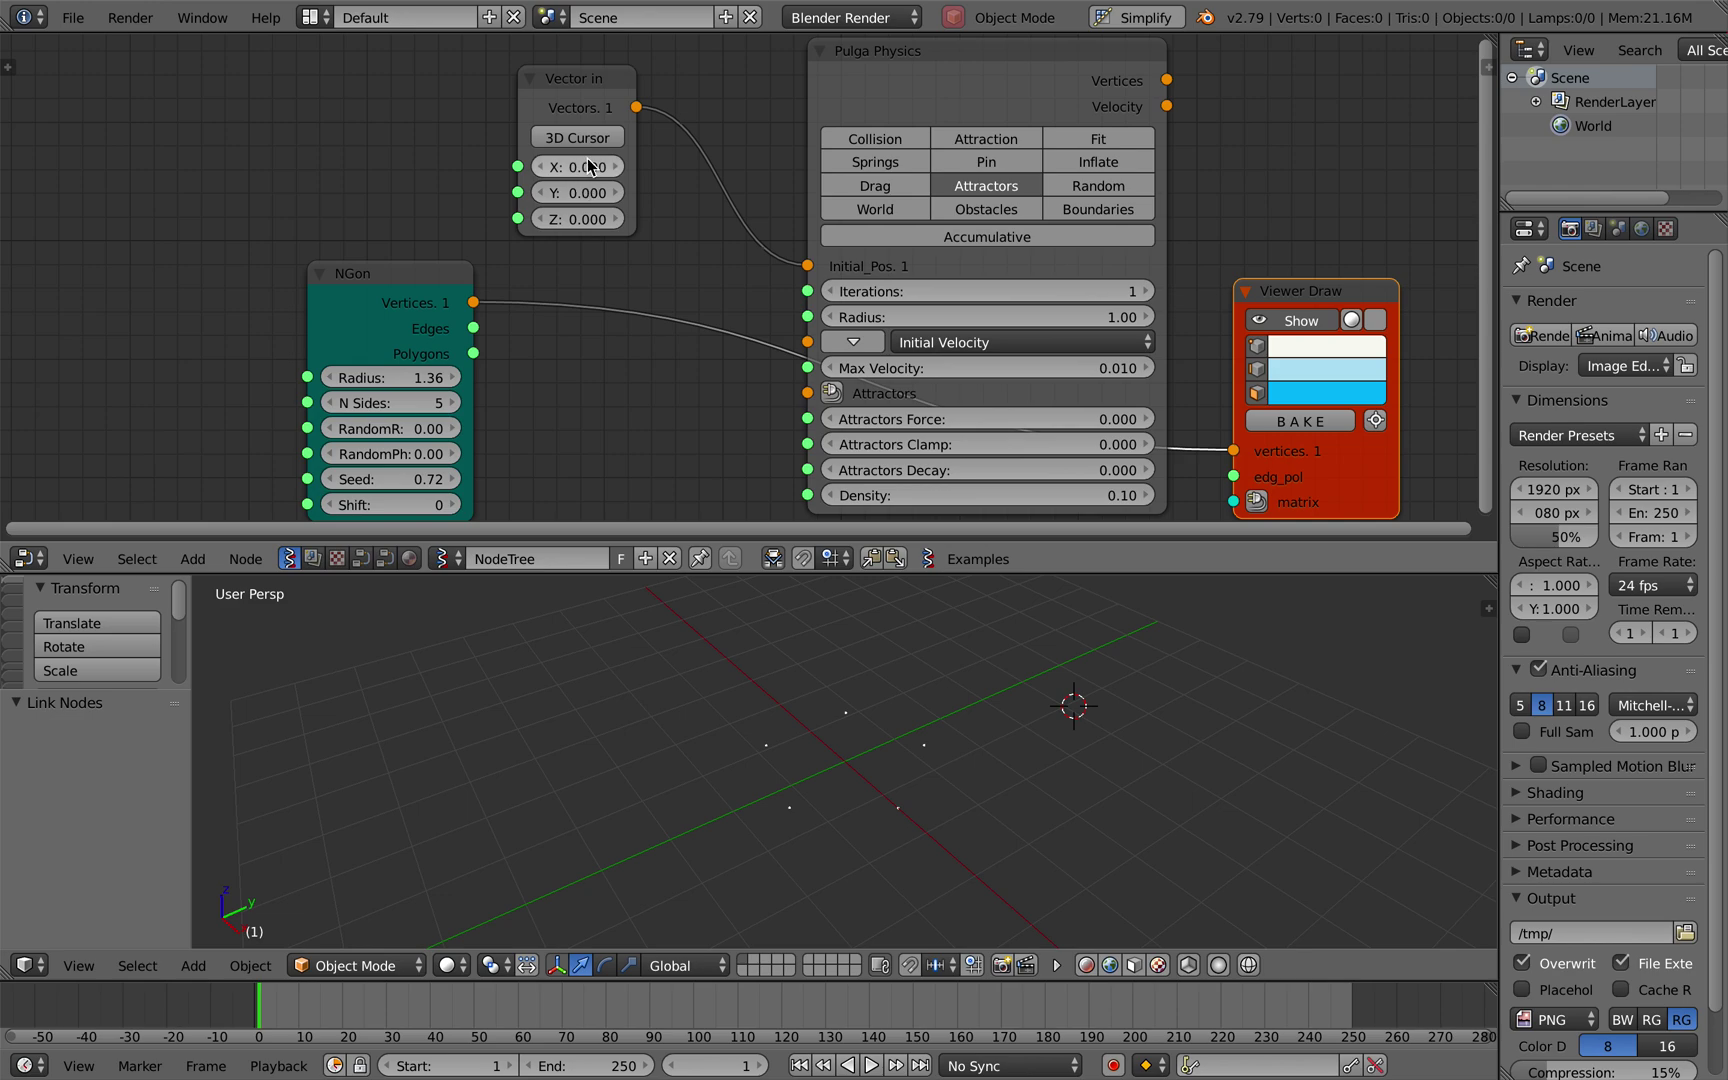
Show the Viewer Draw node's properties, set its vertex size to 10.00 and colour its vertices yellow-orange.
left_click(1292, 298)
scroll(1292, 298, "right", 3)
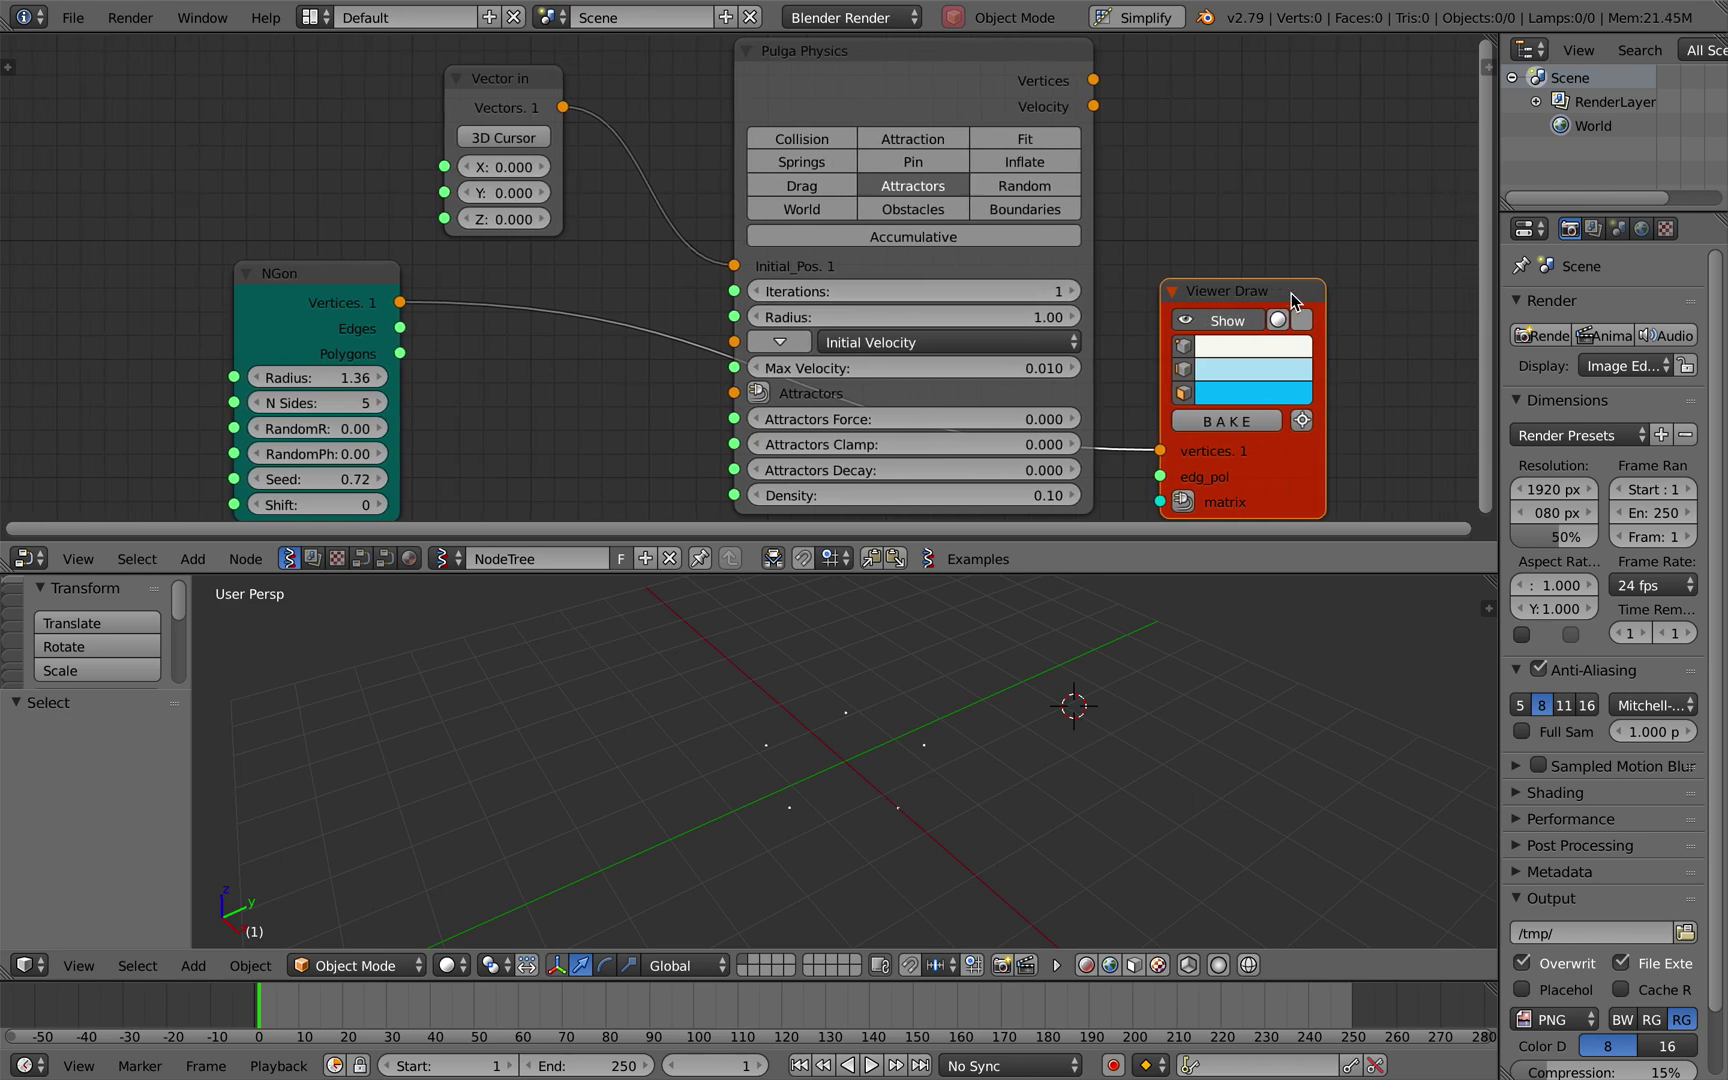
left_click(1486, 66)
mouse_move(1386, 351)
left_mouse_down()
mouse_move(1355, 361)
mouse_move(1404, 372)
left_mouse_up()
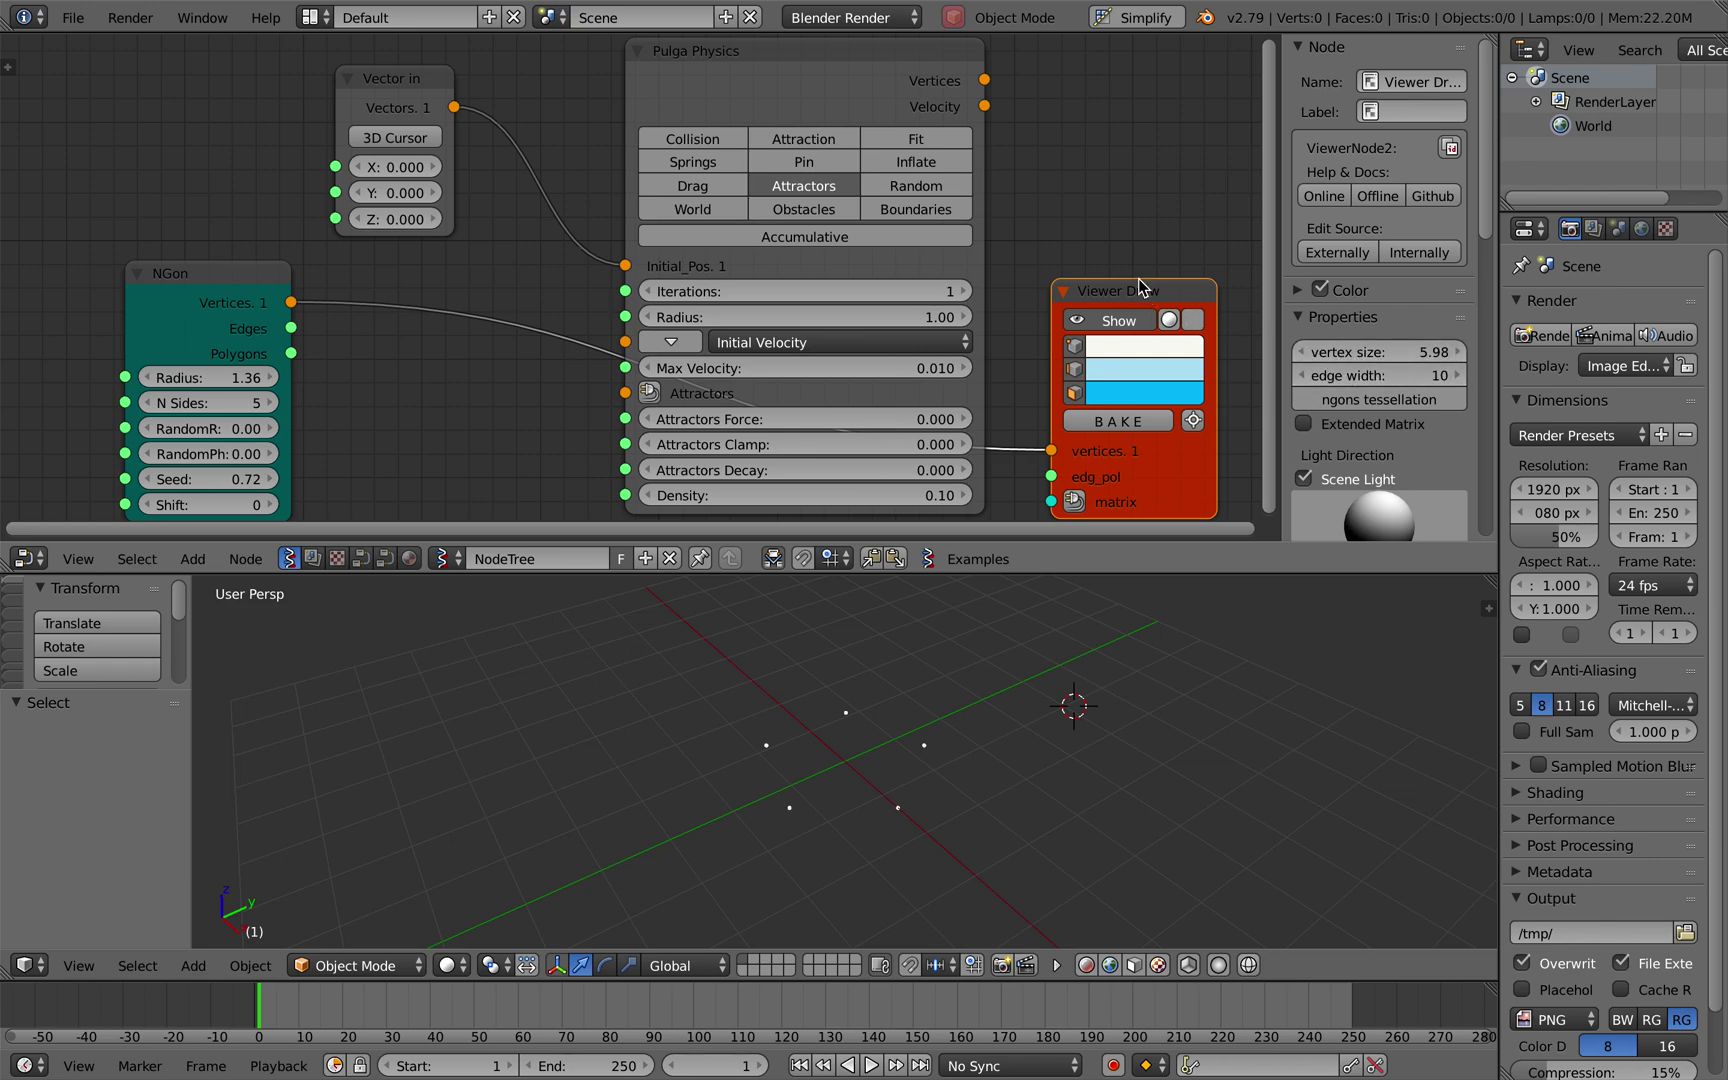
left_click(1115, 343)
left_click_drag(1136, 172, 1119, 168)
left_click_drag(1342, 349, 1420, 350)
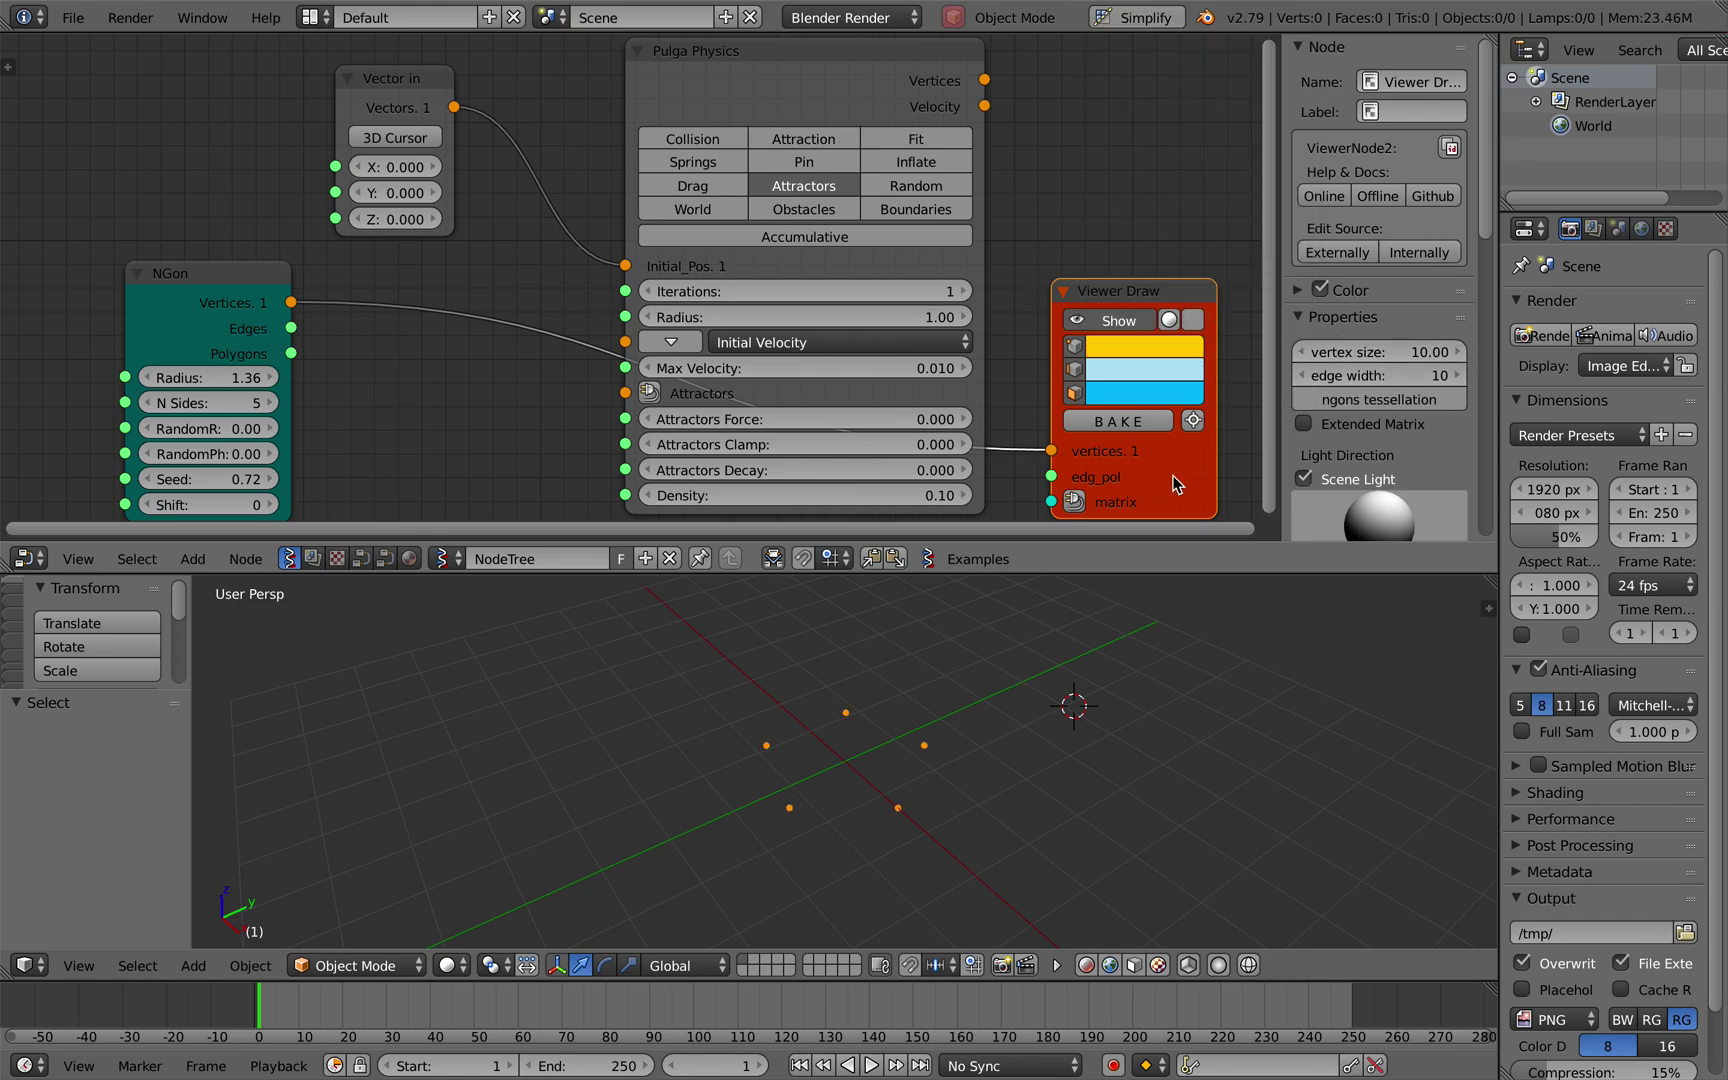
Set the Viewer Draw node's edge width to 2 and its vertex colour to red.
left_click(1348, 377)
key("BackSpace")
key("BackSpace")
type("2")
key("Return")
left_click(1120, 352)
left_click(1188, 205)
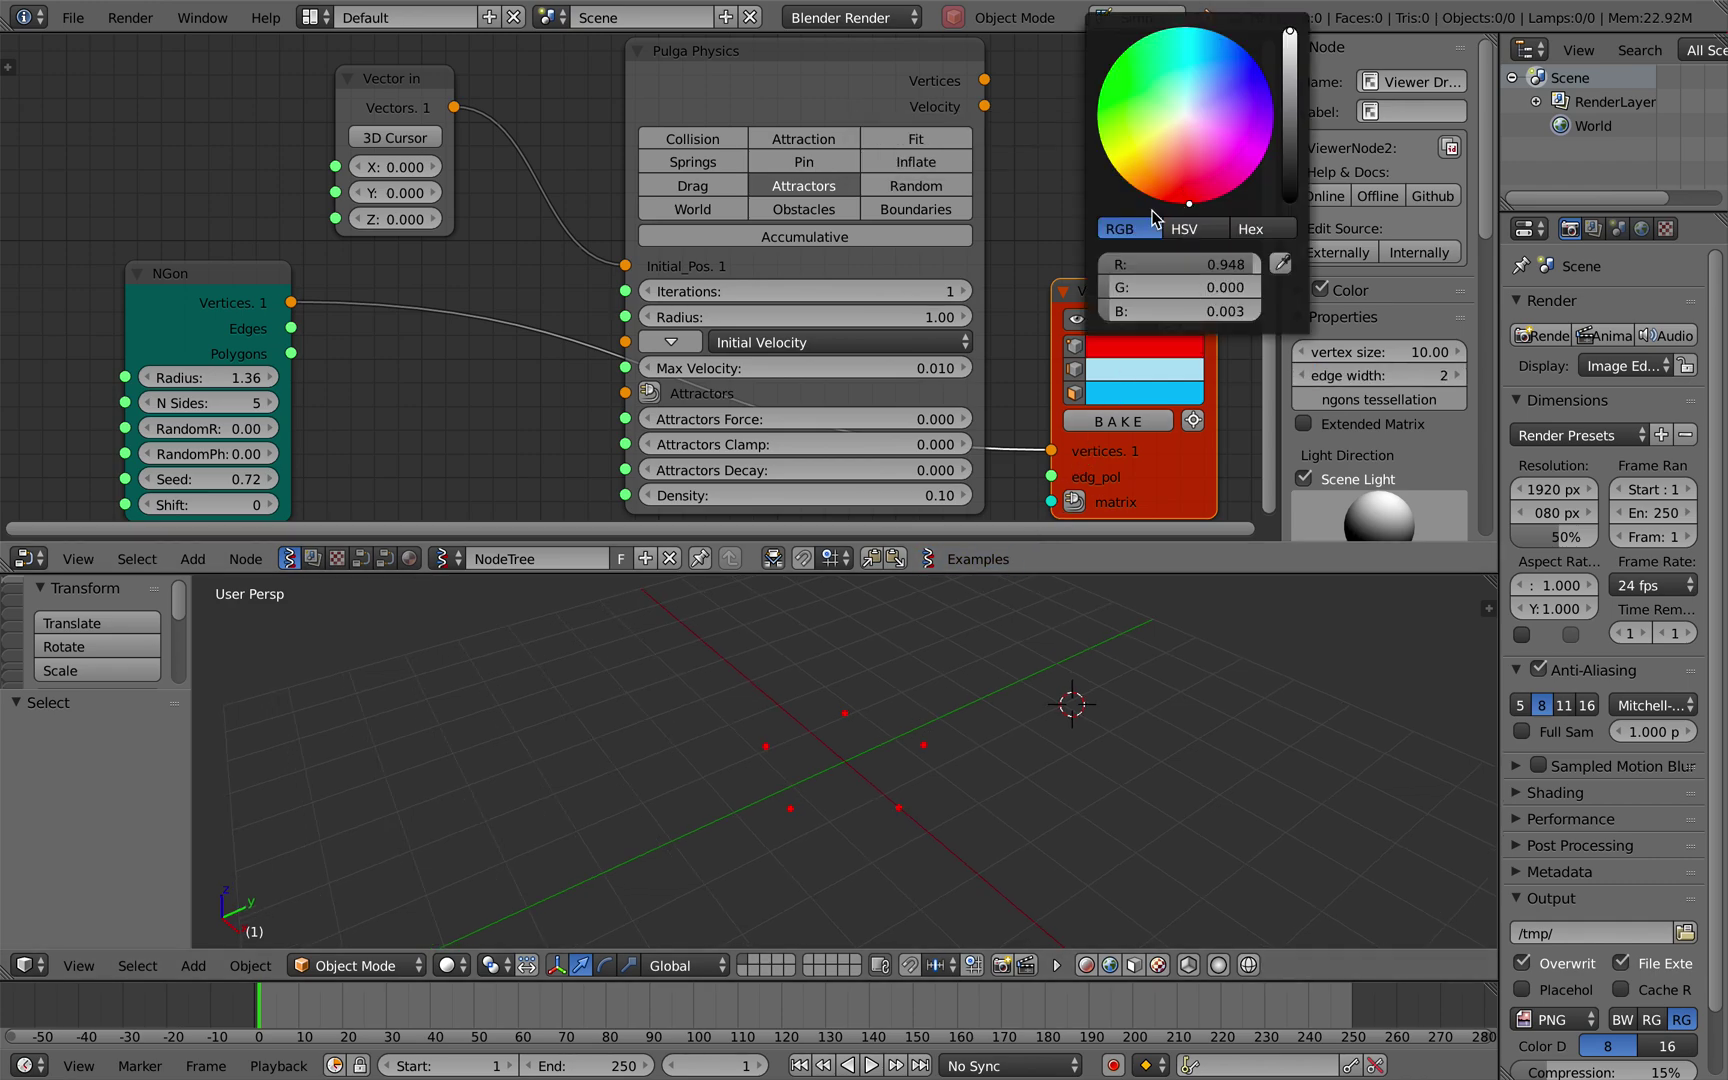
scroll(531, 286, "right", 2)
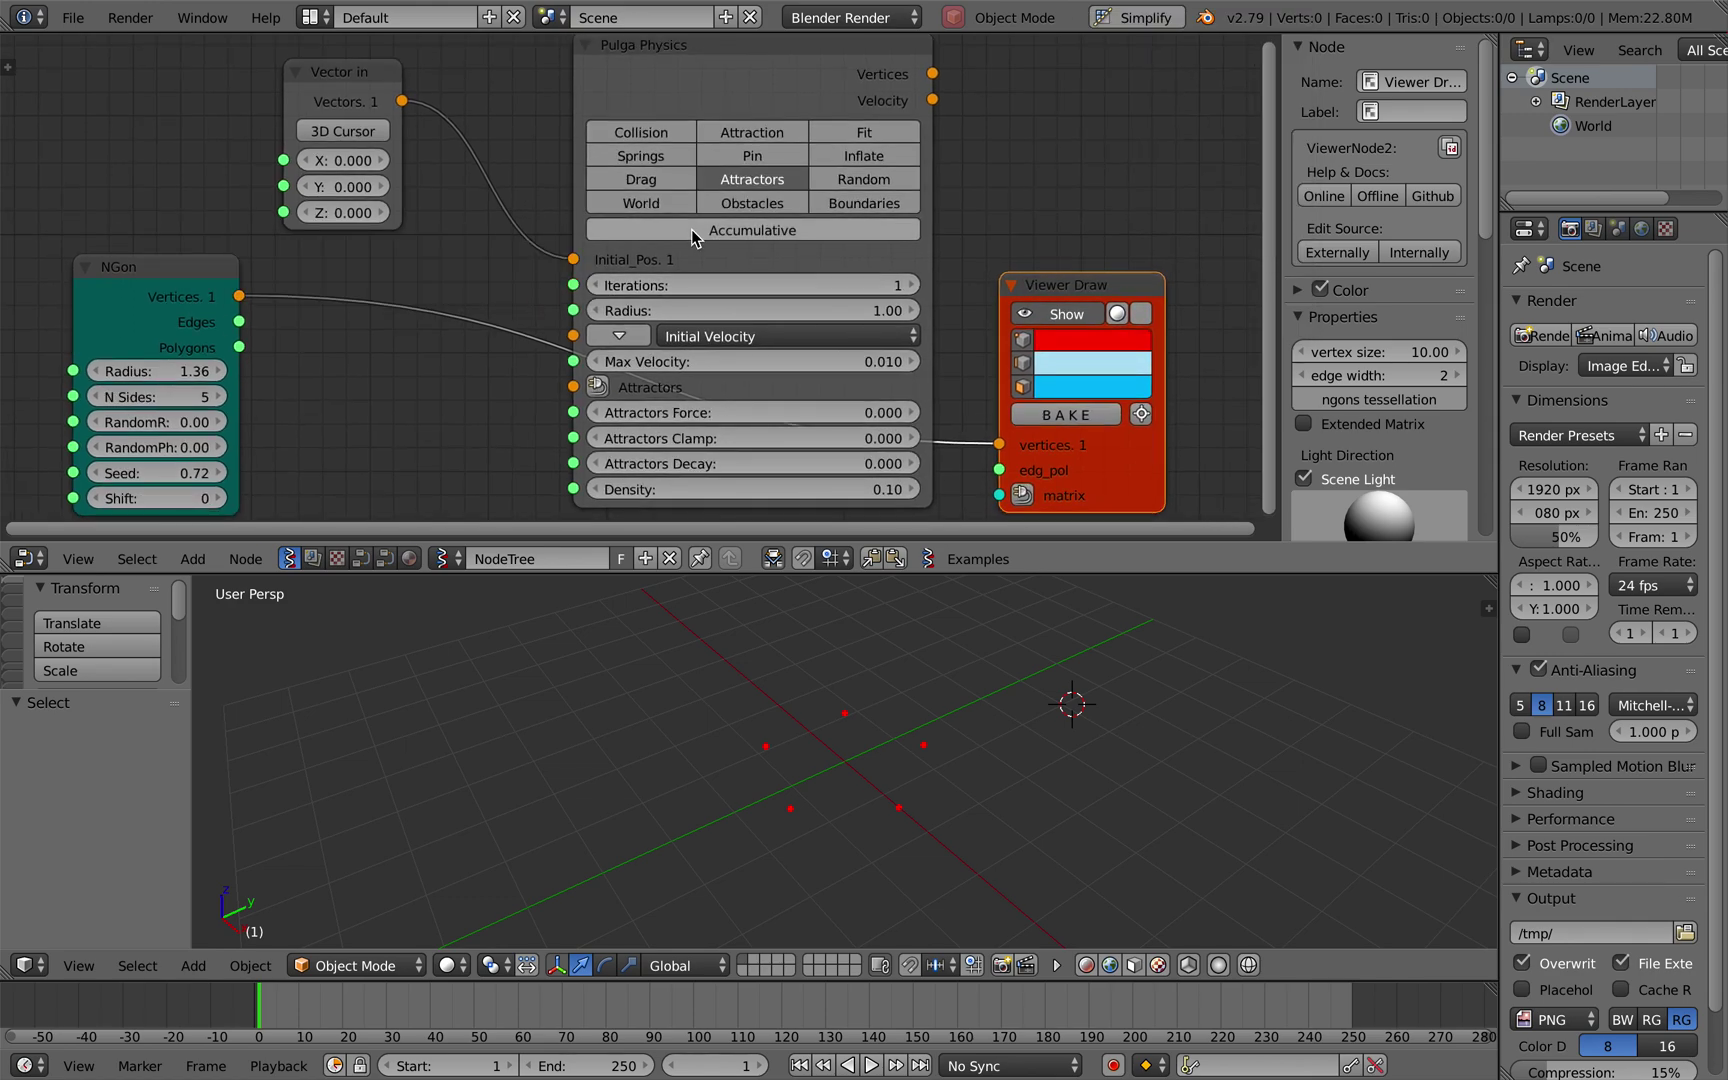
scroll(680, 207, "up", 1)
scroll(680, 207, "down", 1)
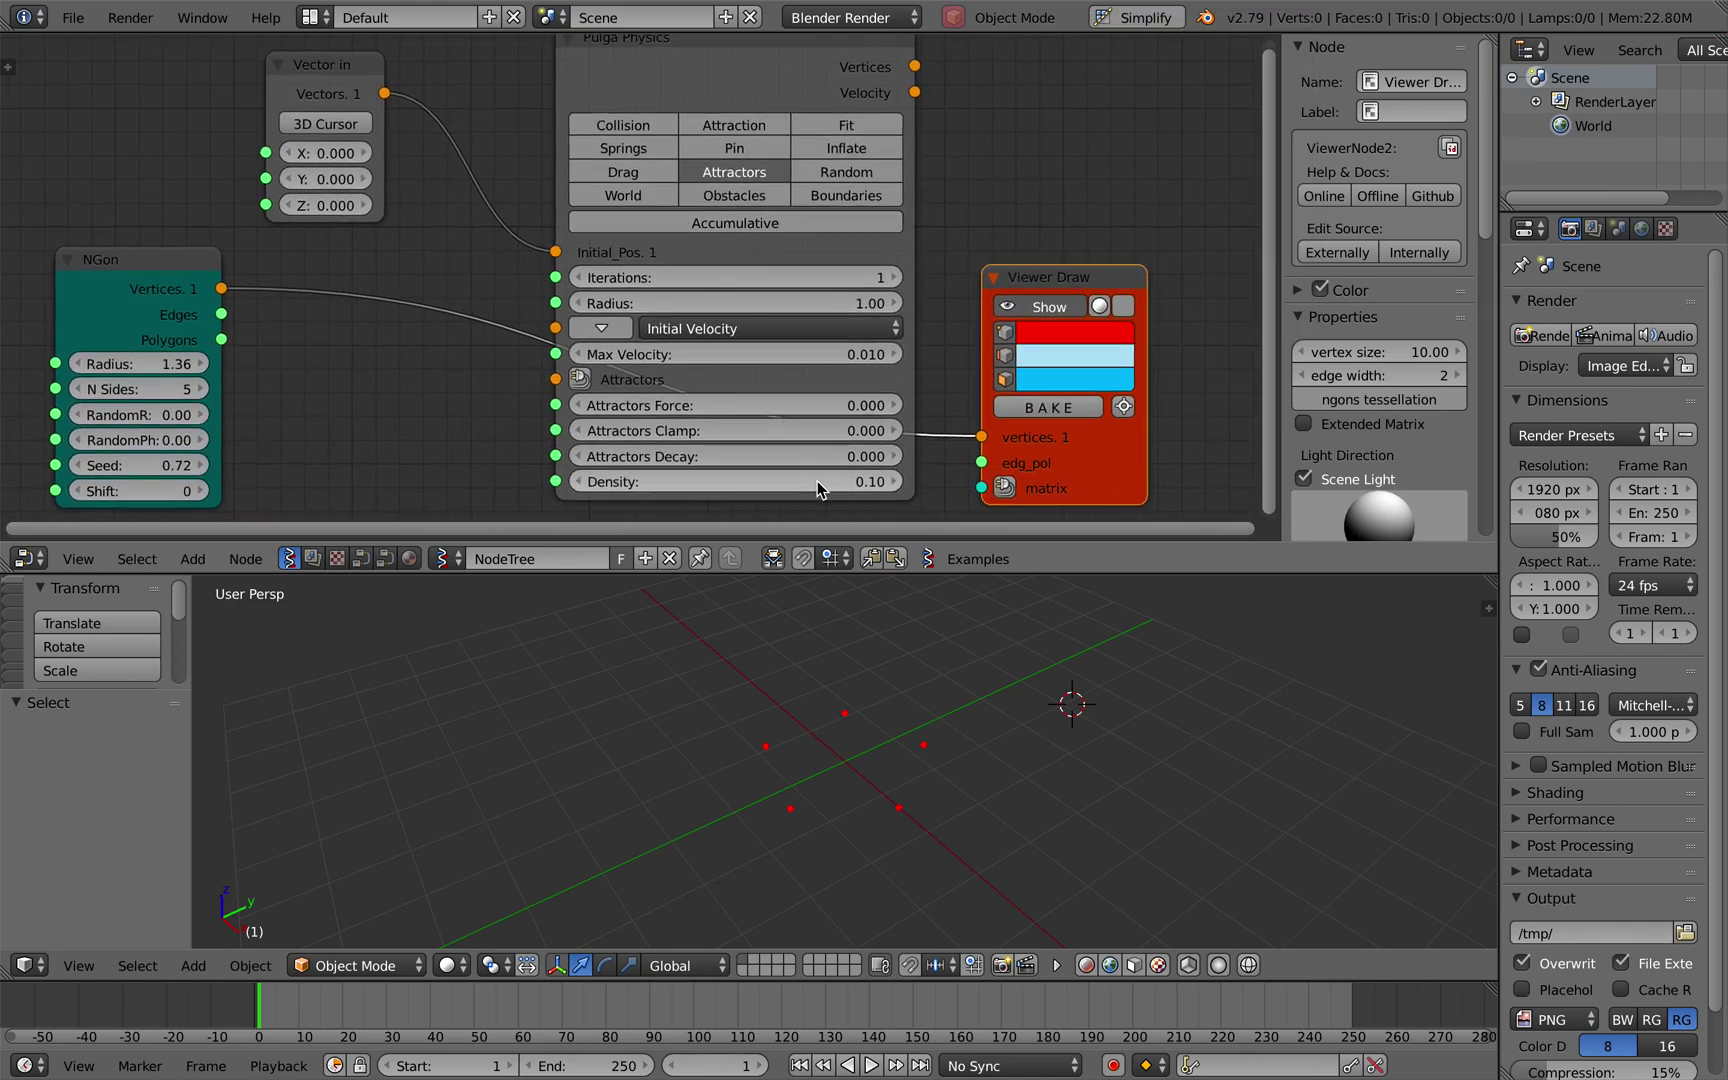
key("ctrl+Right")
key("ctrl+Left")
Add a second Viewer Draw node and connect the Pulga Physics Vertices output to its vertices input.
scroll(1018, 277, "down", 2)
left_click(967, 173)
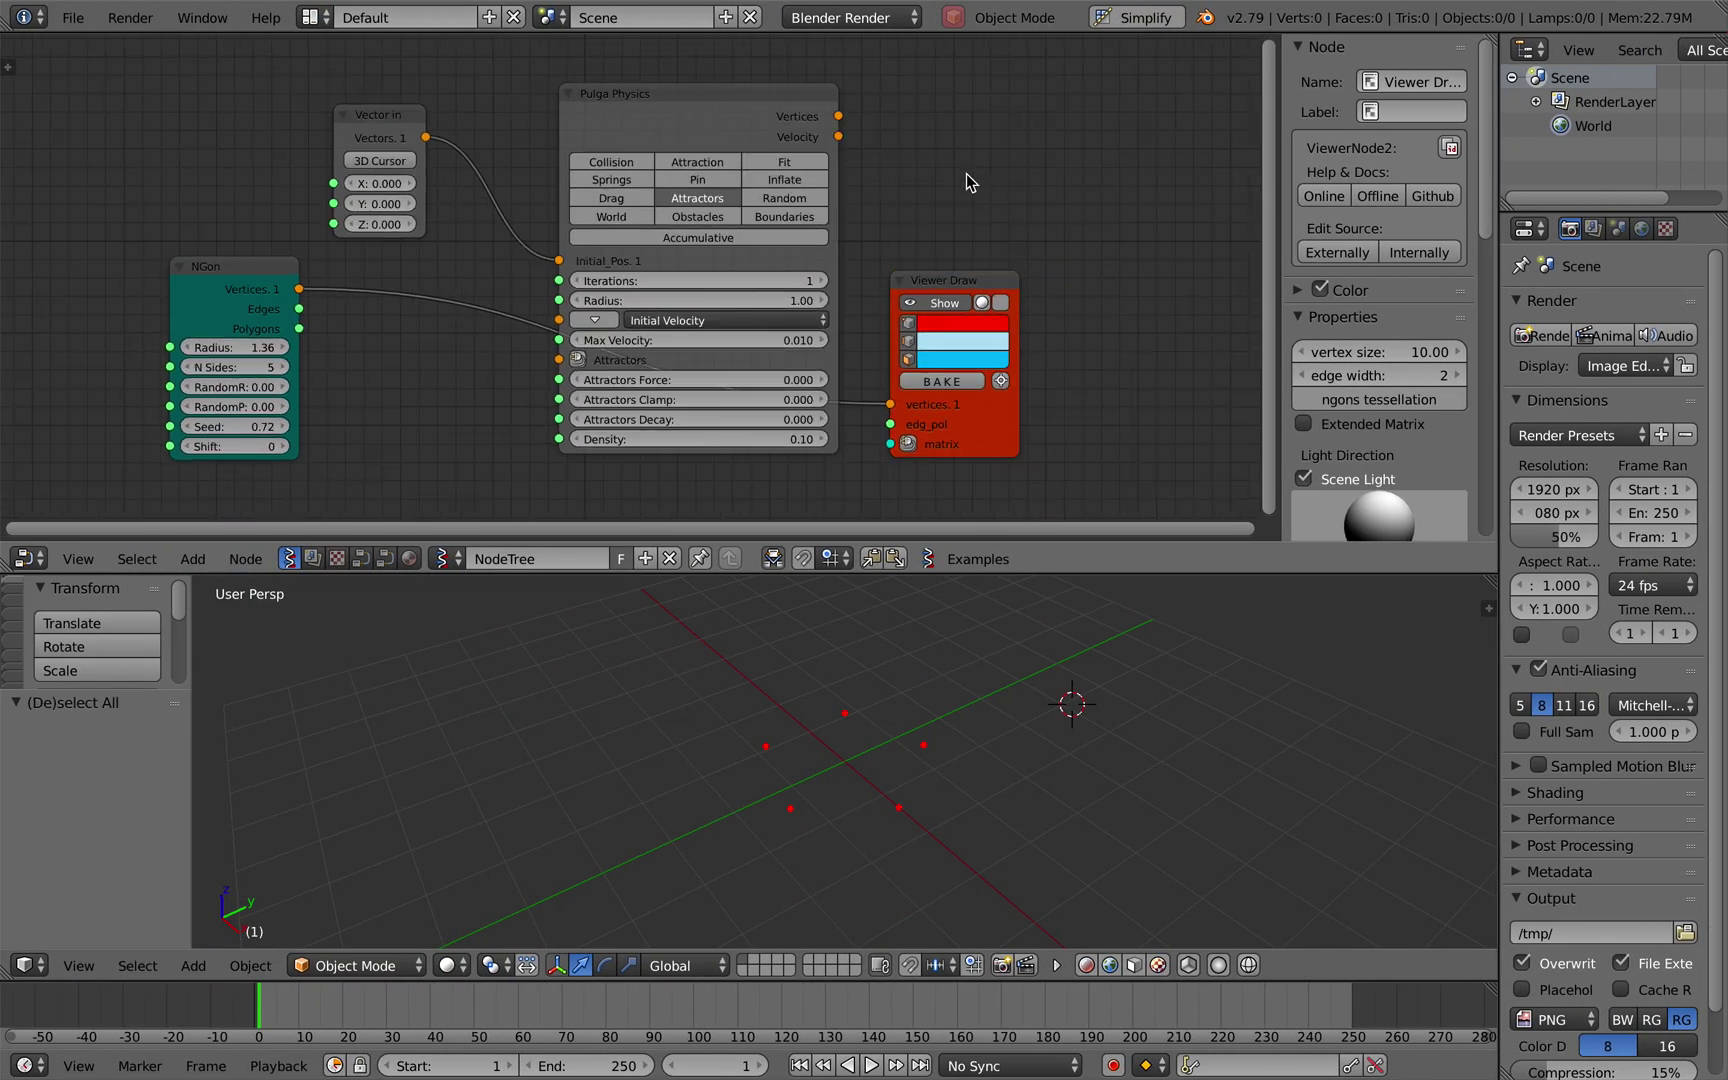
key("shift+a")
left_click(967, 175)
type("view")
key("Return")
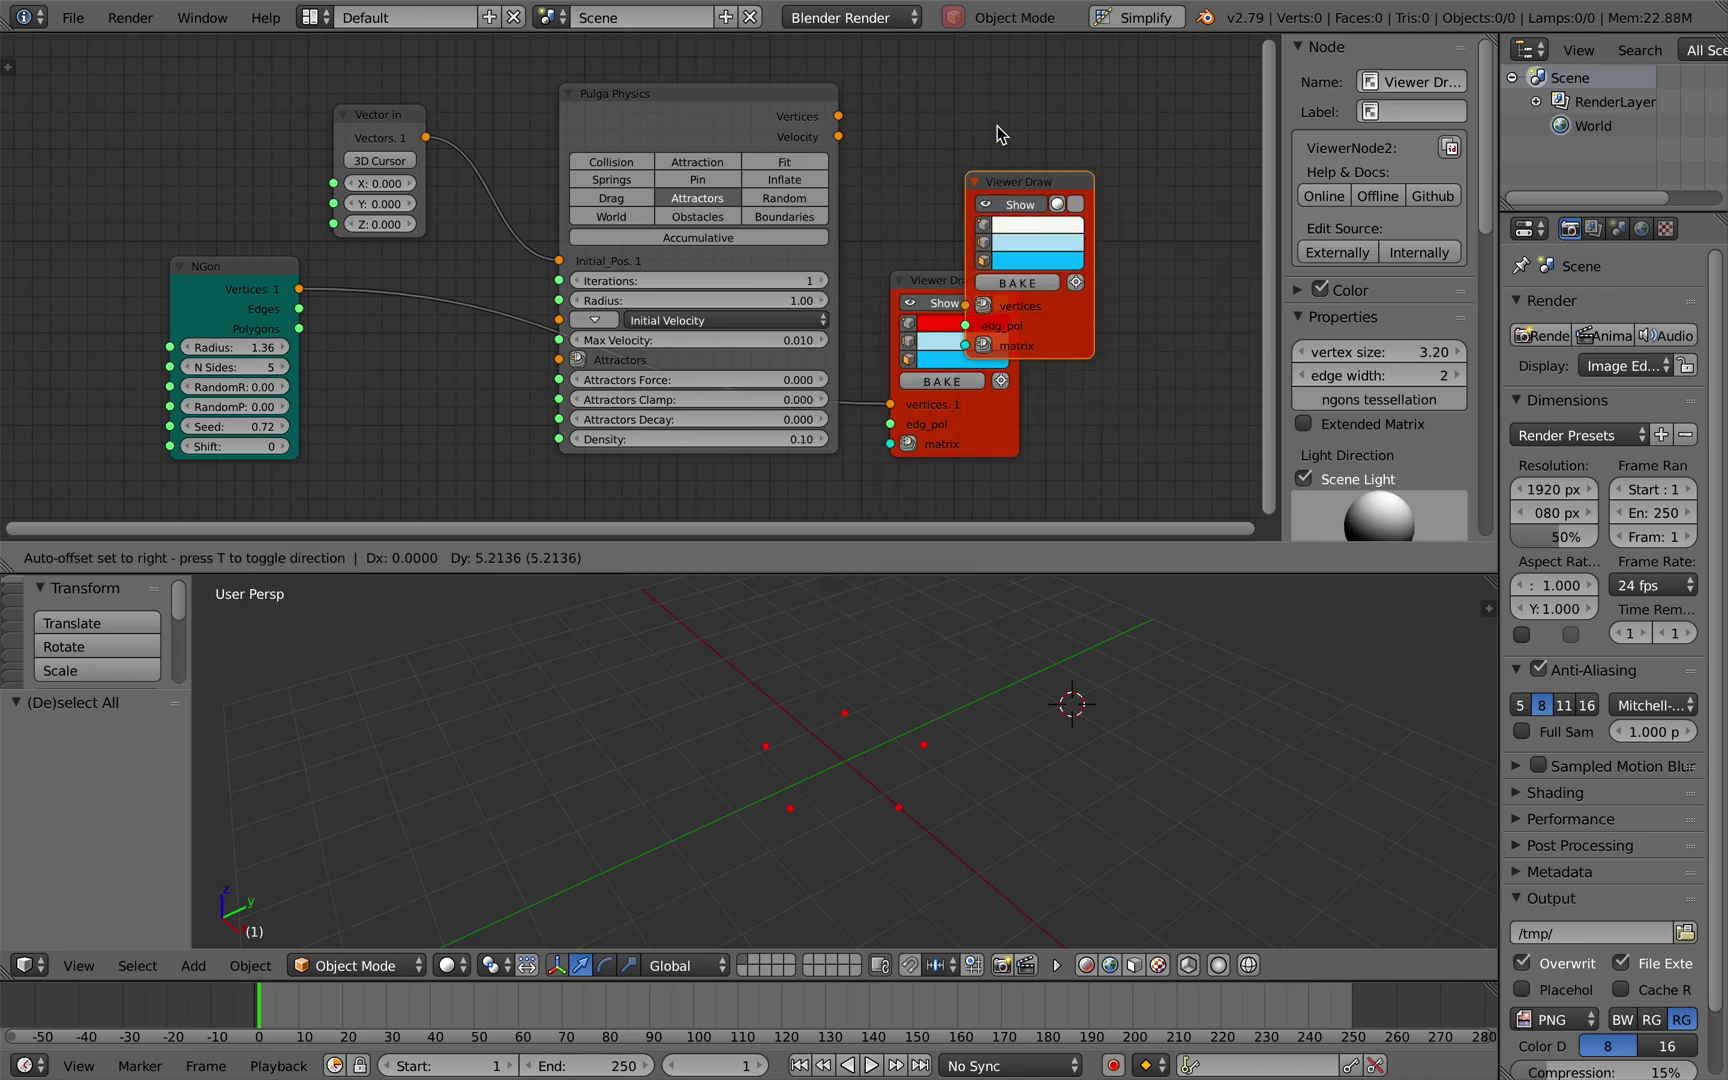
left_click(1059, 42)
left_click_drag(838, 116, 886, 119)
left_click_drag(1027, 199, 1036, 203)
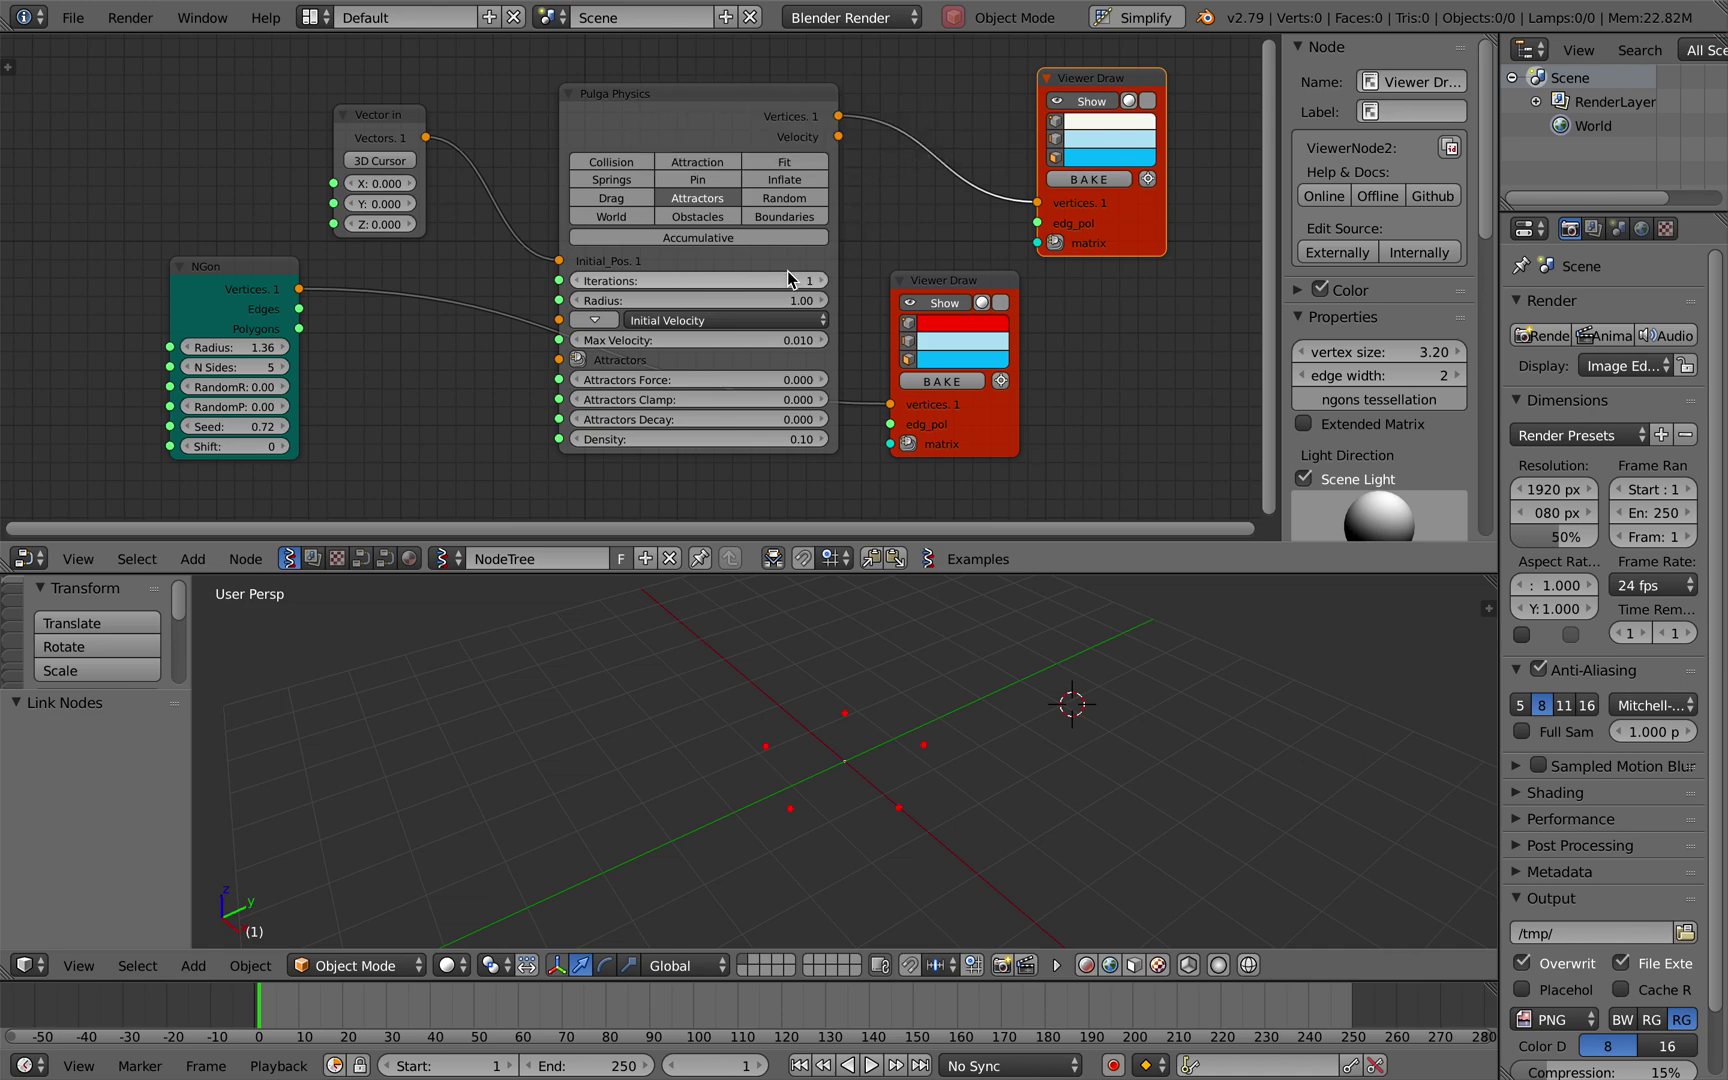
Save the file and set the Pulga Physics Attractors Force to 11.940.
scroll(755, 304, "up", 2)
key("ctrl+s")
left_click(755, 306)
left_click_drag(729, 390, 735, 390)
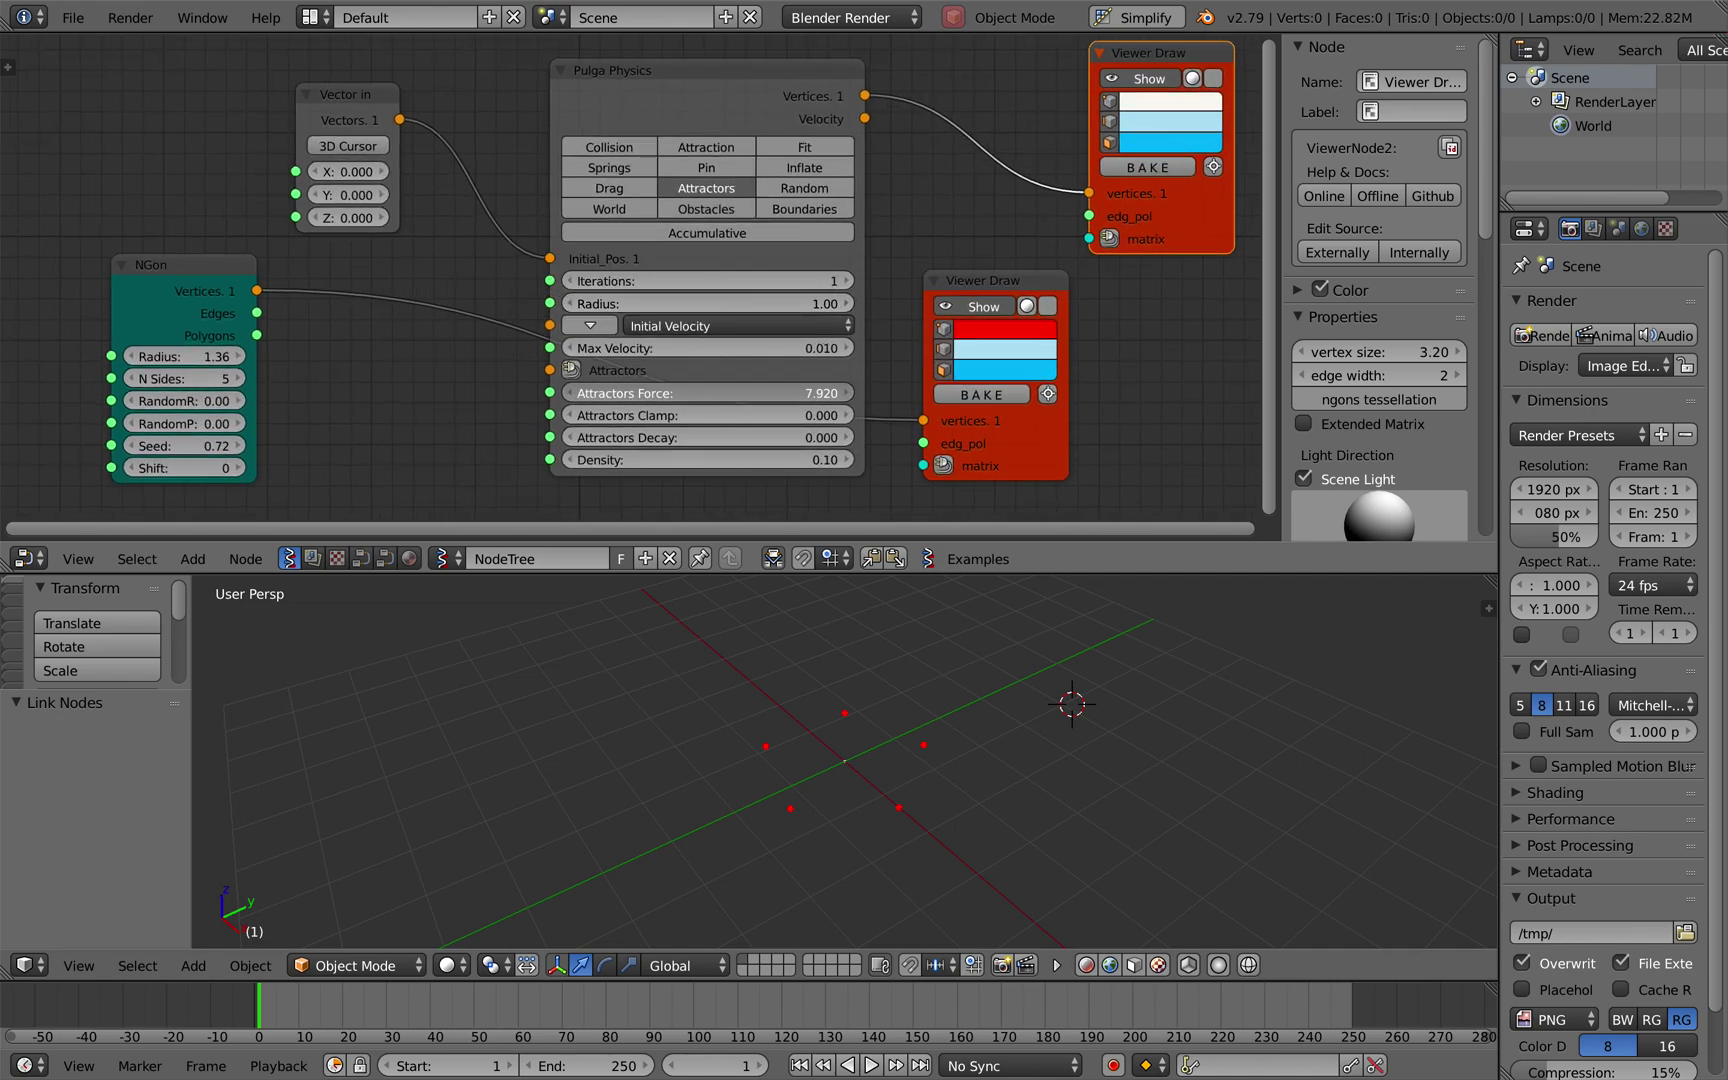
left_click_drag(731, 392, 731, 392)
Set the Vector in node's Z to 0.030 and the NGon's RandomR to 0.24 and RandomPh to 0.30, saving the file.
left_click(381, 217)
key("ctrl+s")
left_click(400, 213)
key("ctrl+s")
left_click(418, 417)
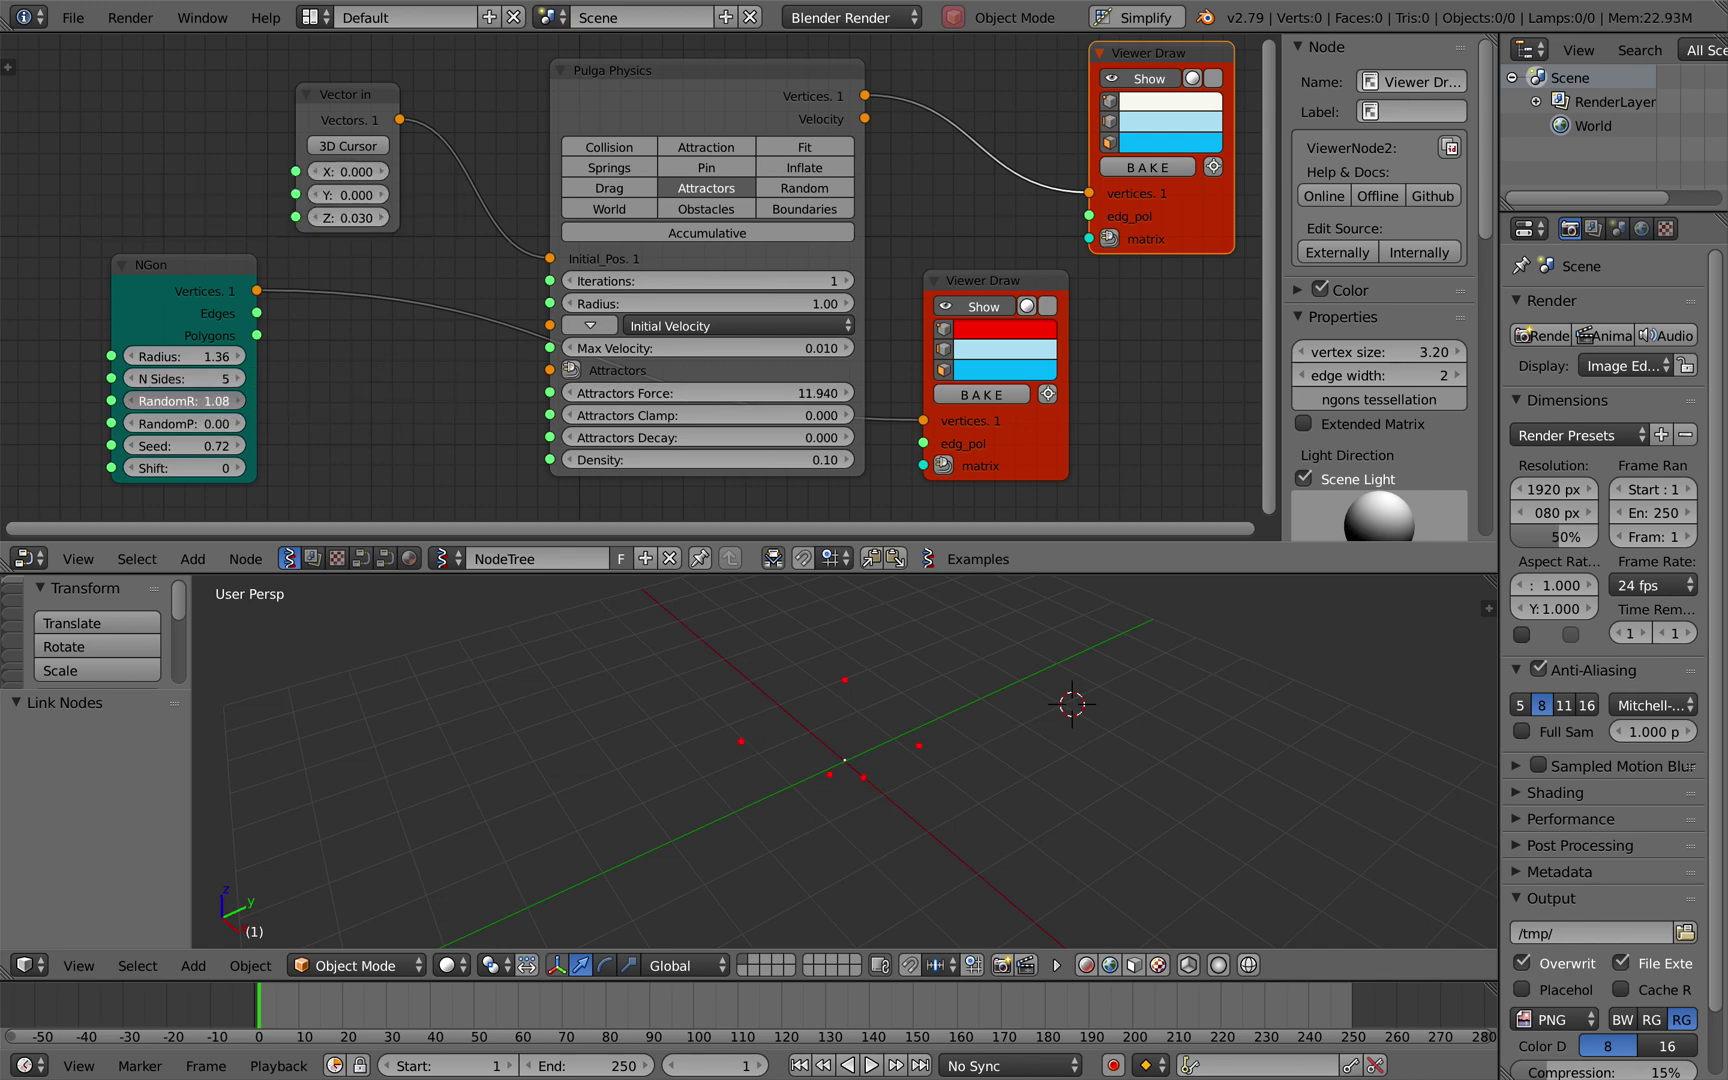
left_click_drag(216, 401, 160, 423)
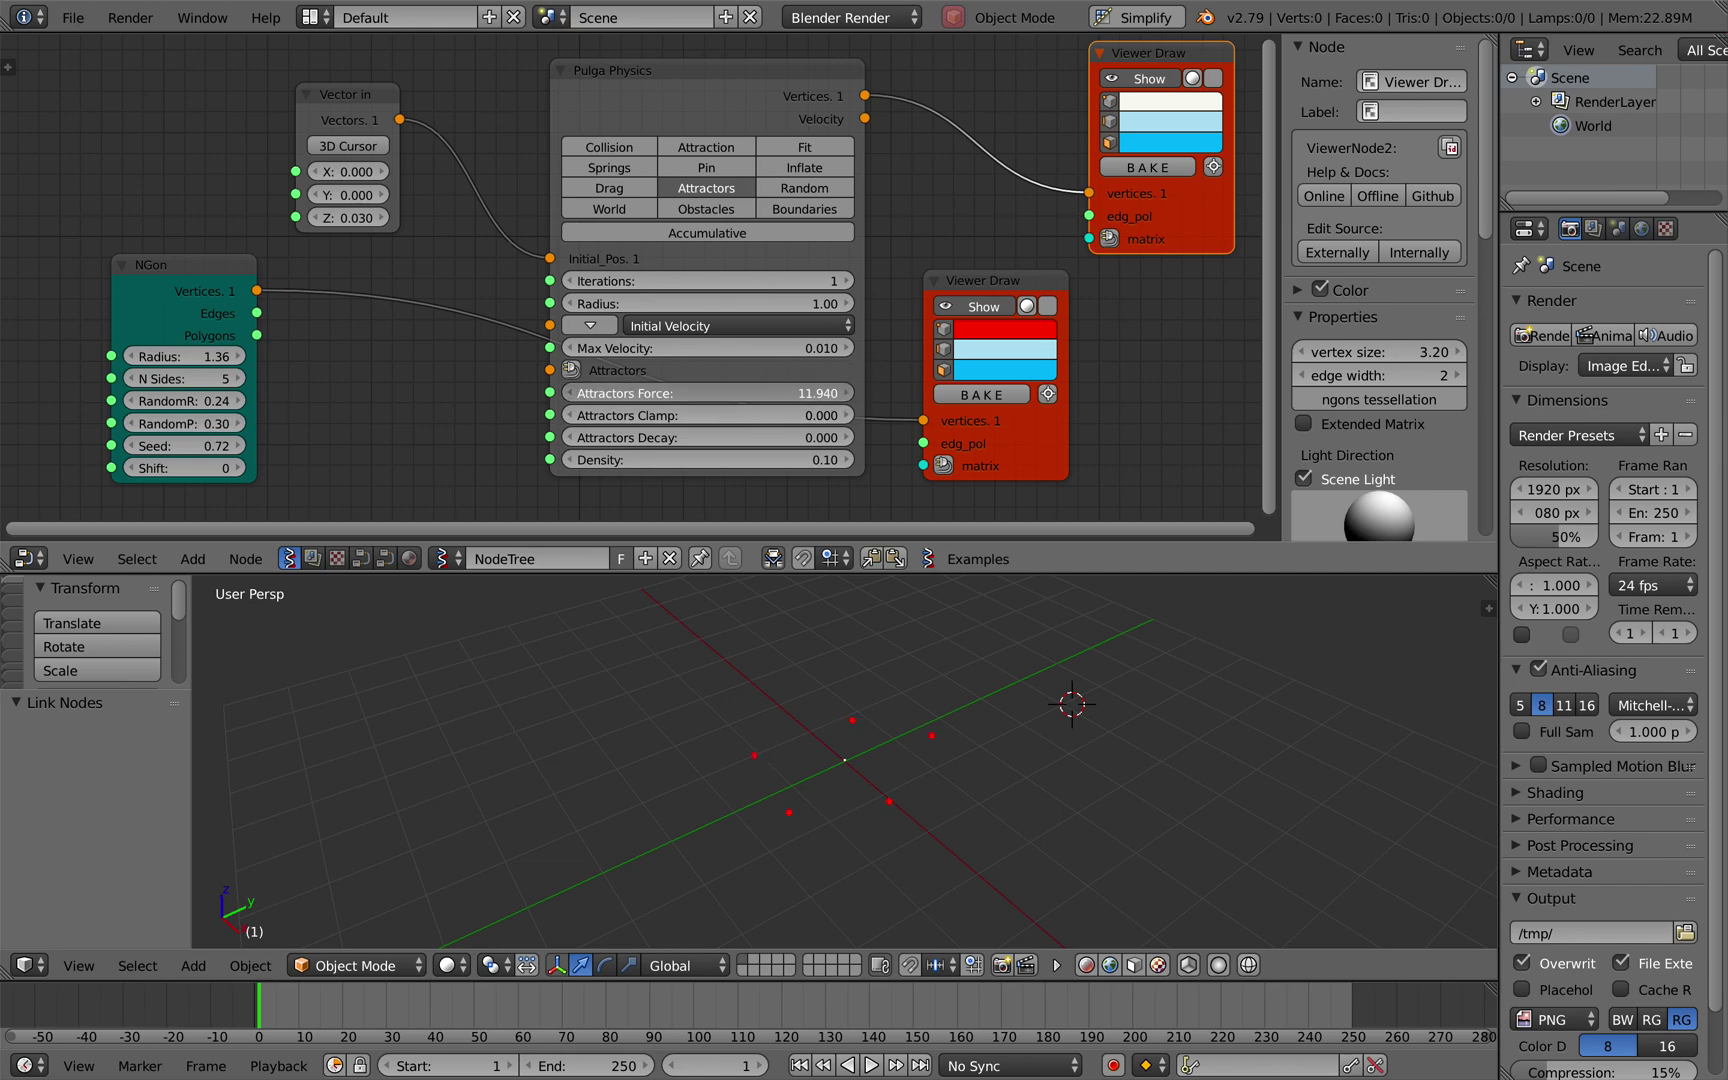
Set the Pulga Physics Attractors Force to 11.820, Attractors Clamp to 0.840, Attractors Decay to 1.020, Density to 0.58 and Radius to 1.00.
left_click_drag(707, 393, 690, 393)
left_click_drag(707, 415, 725, 415)
mouse_move(707, 437)
left_mouse_down()
mouse_move(770, 437)
mouse_move(725, 460)
left_mouse_up()
left_click_drag(697, 303, 730, 303)
left_click(694, 303)
type("1")
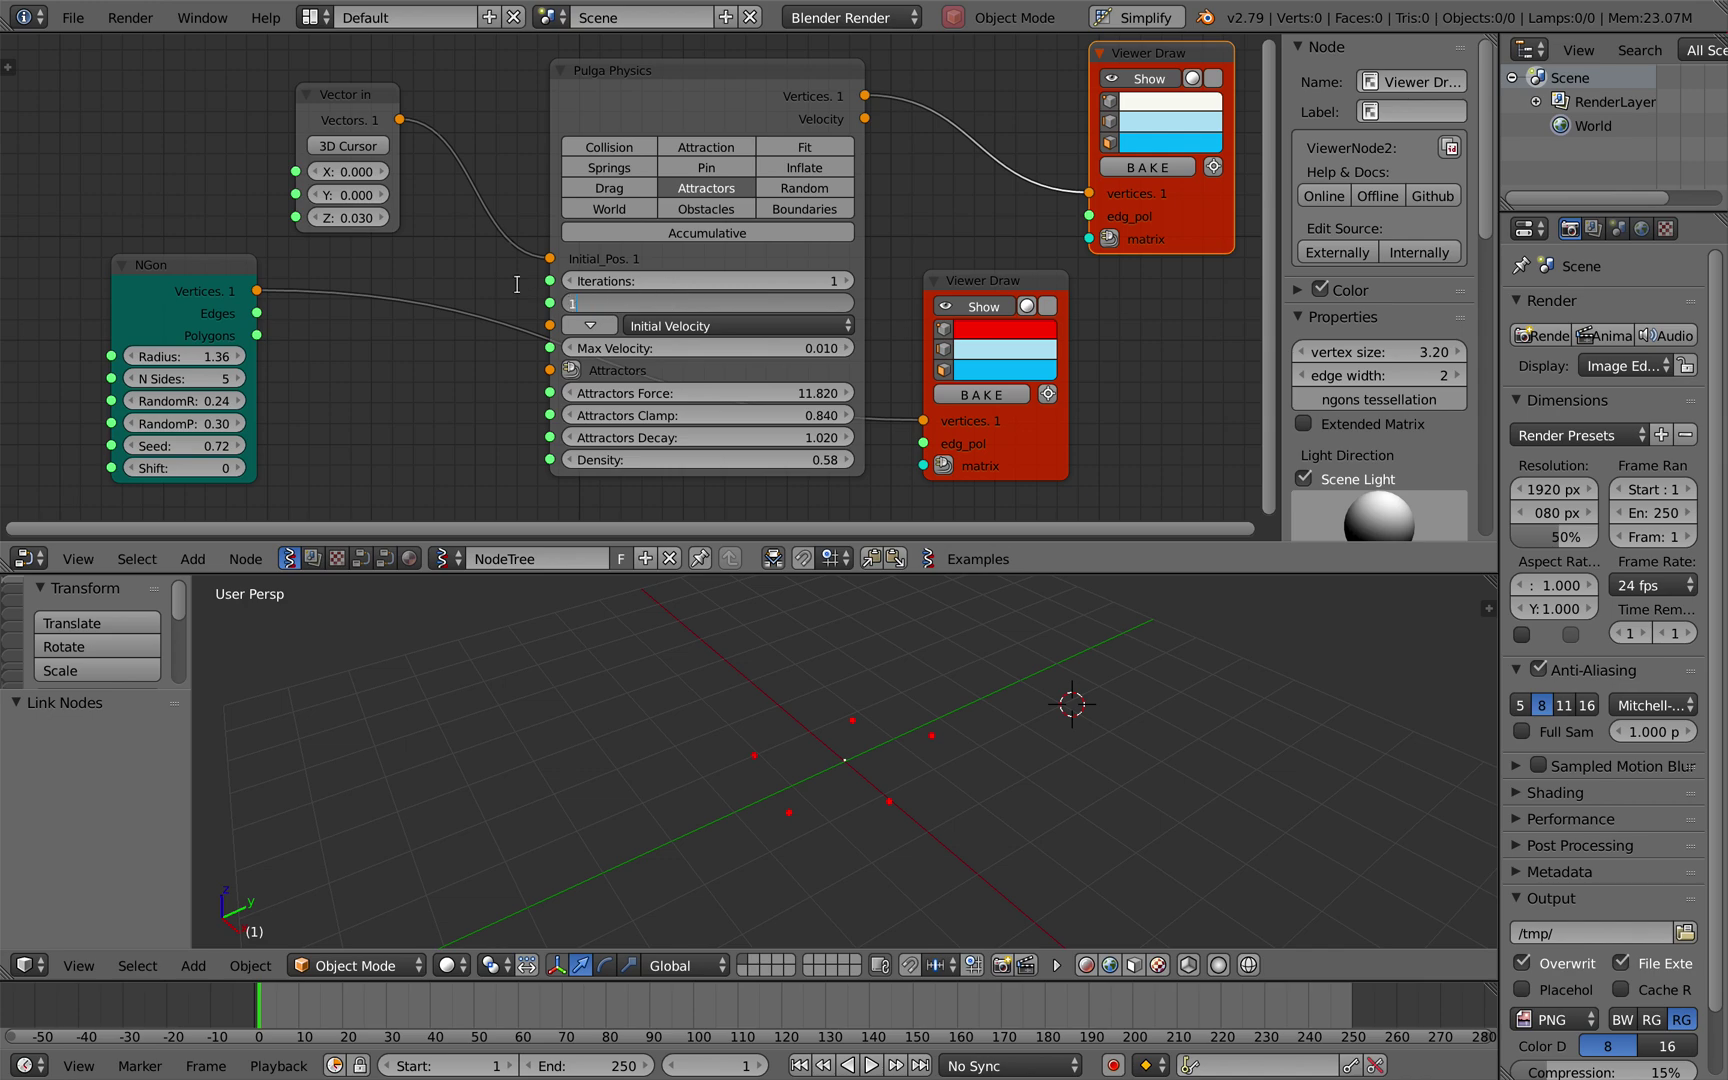
key("Return")
Move the Vector in node directly above the NGon node and save the file.
key("ctrl+s")
left_click(509, 281)
left_click_drag(355, 128, 212, 120)
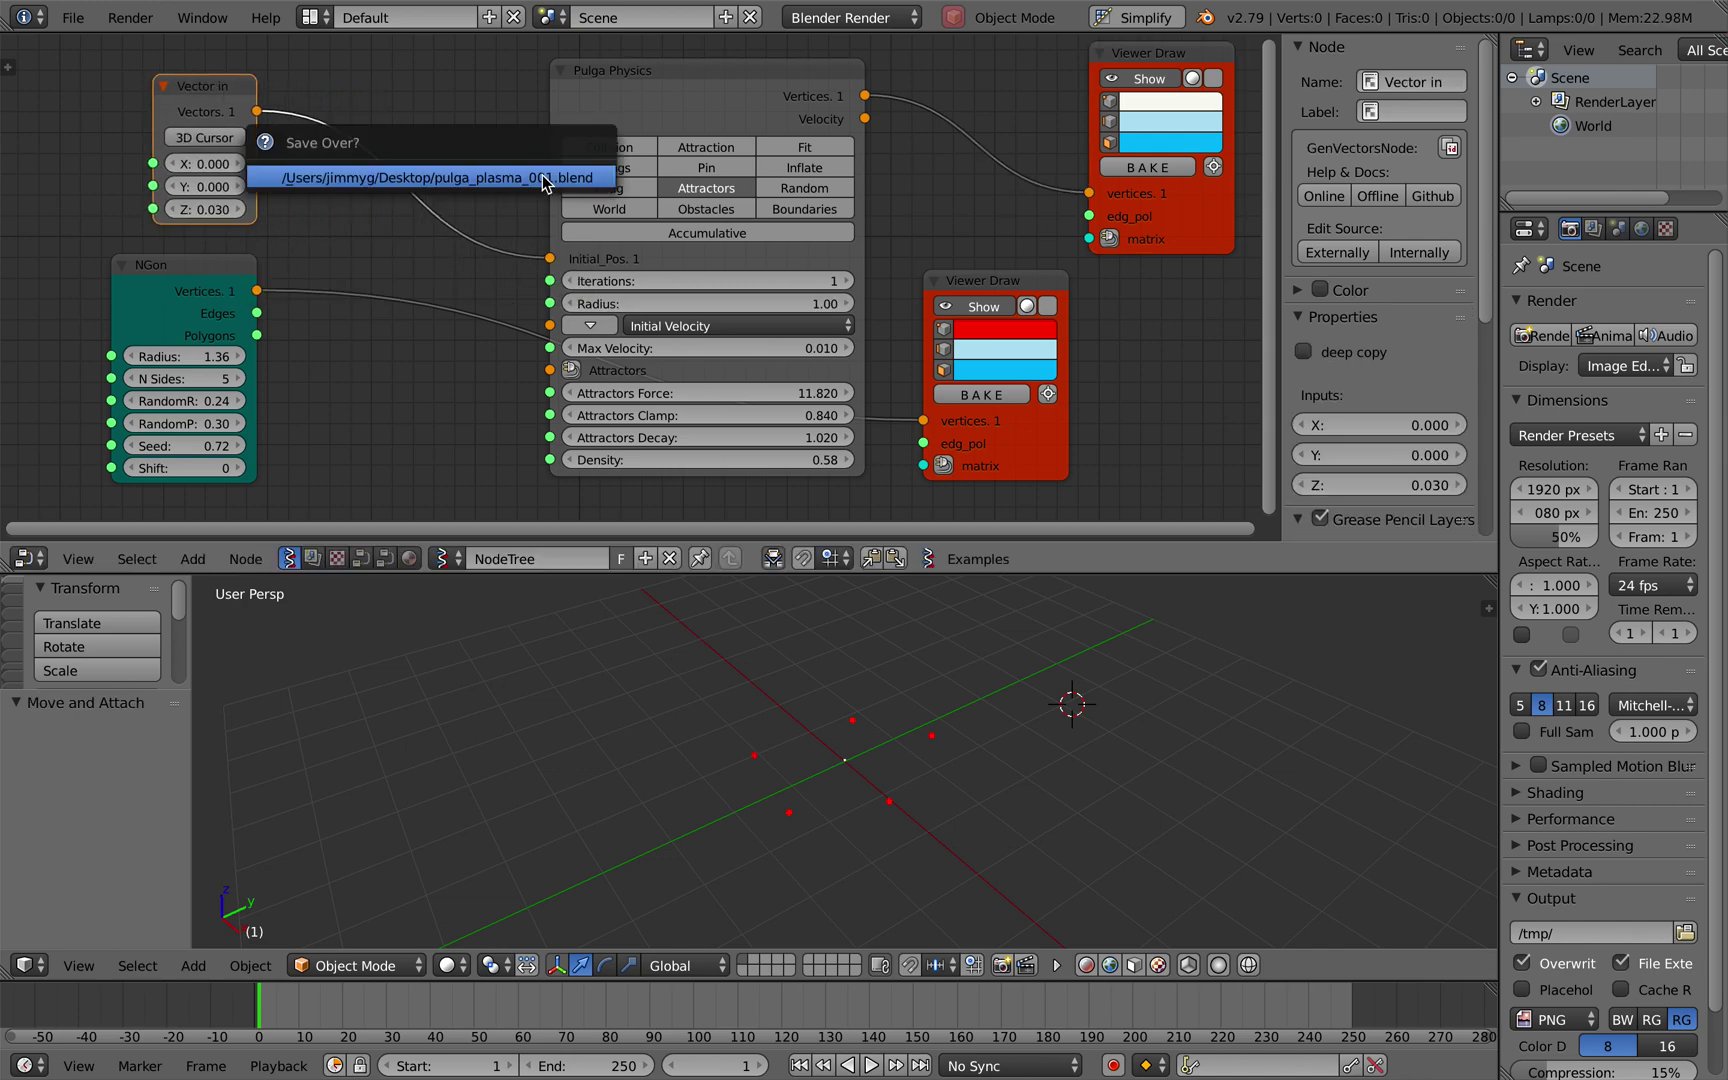
Set the Pulga Physics Iterations to 39 and the NGon's Seed to 4.56 and Radius to 1.24.
left_click_drag(778, 282, 778, 282)
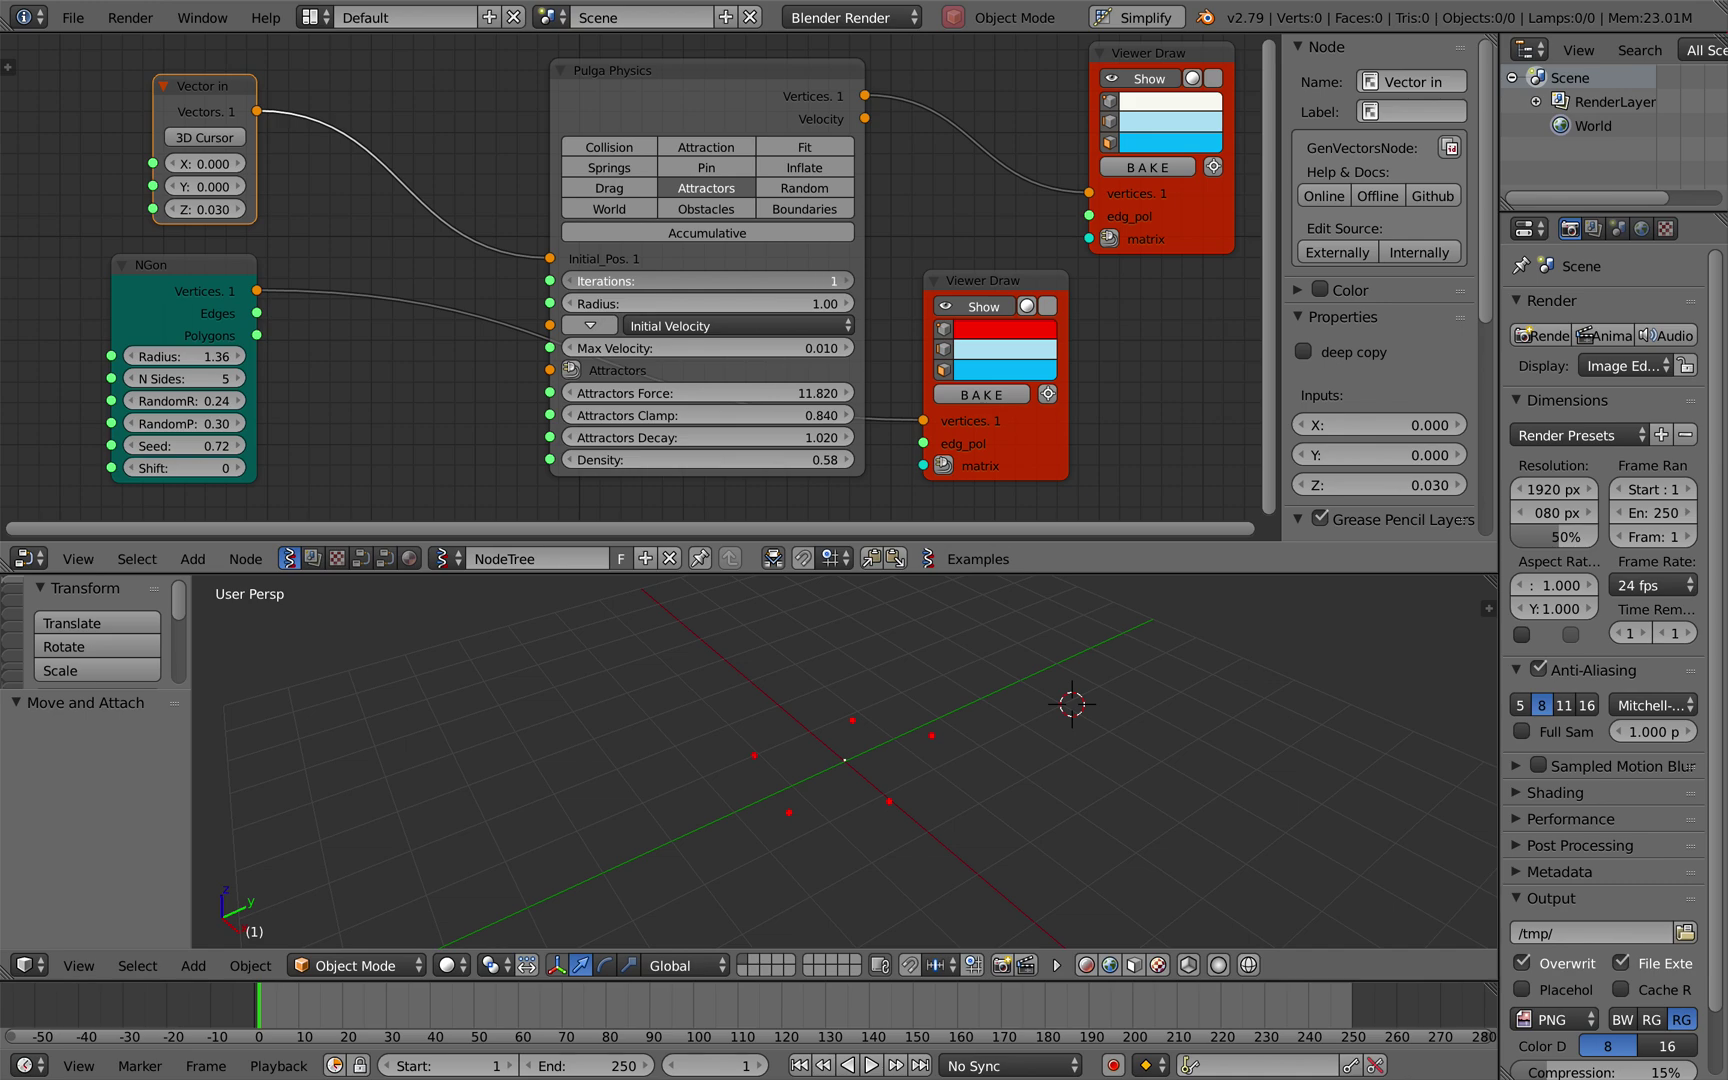
left_click_drag(778, 282, 768, 281)
left_click(204, 378)
key("Return")
left_click_drag(210, 436, 325, 436)
left_click_drag(185, 356, 290, 356)
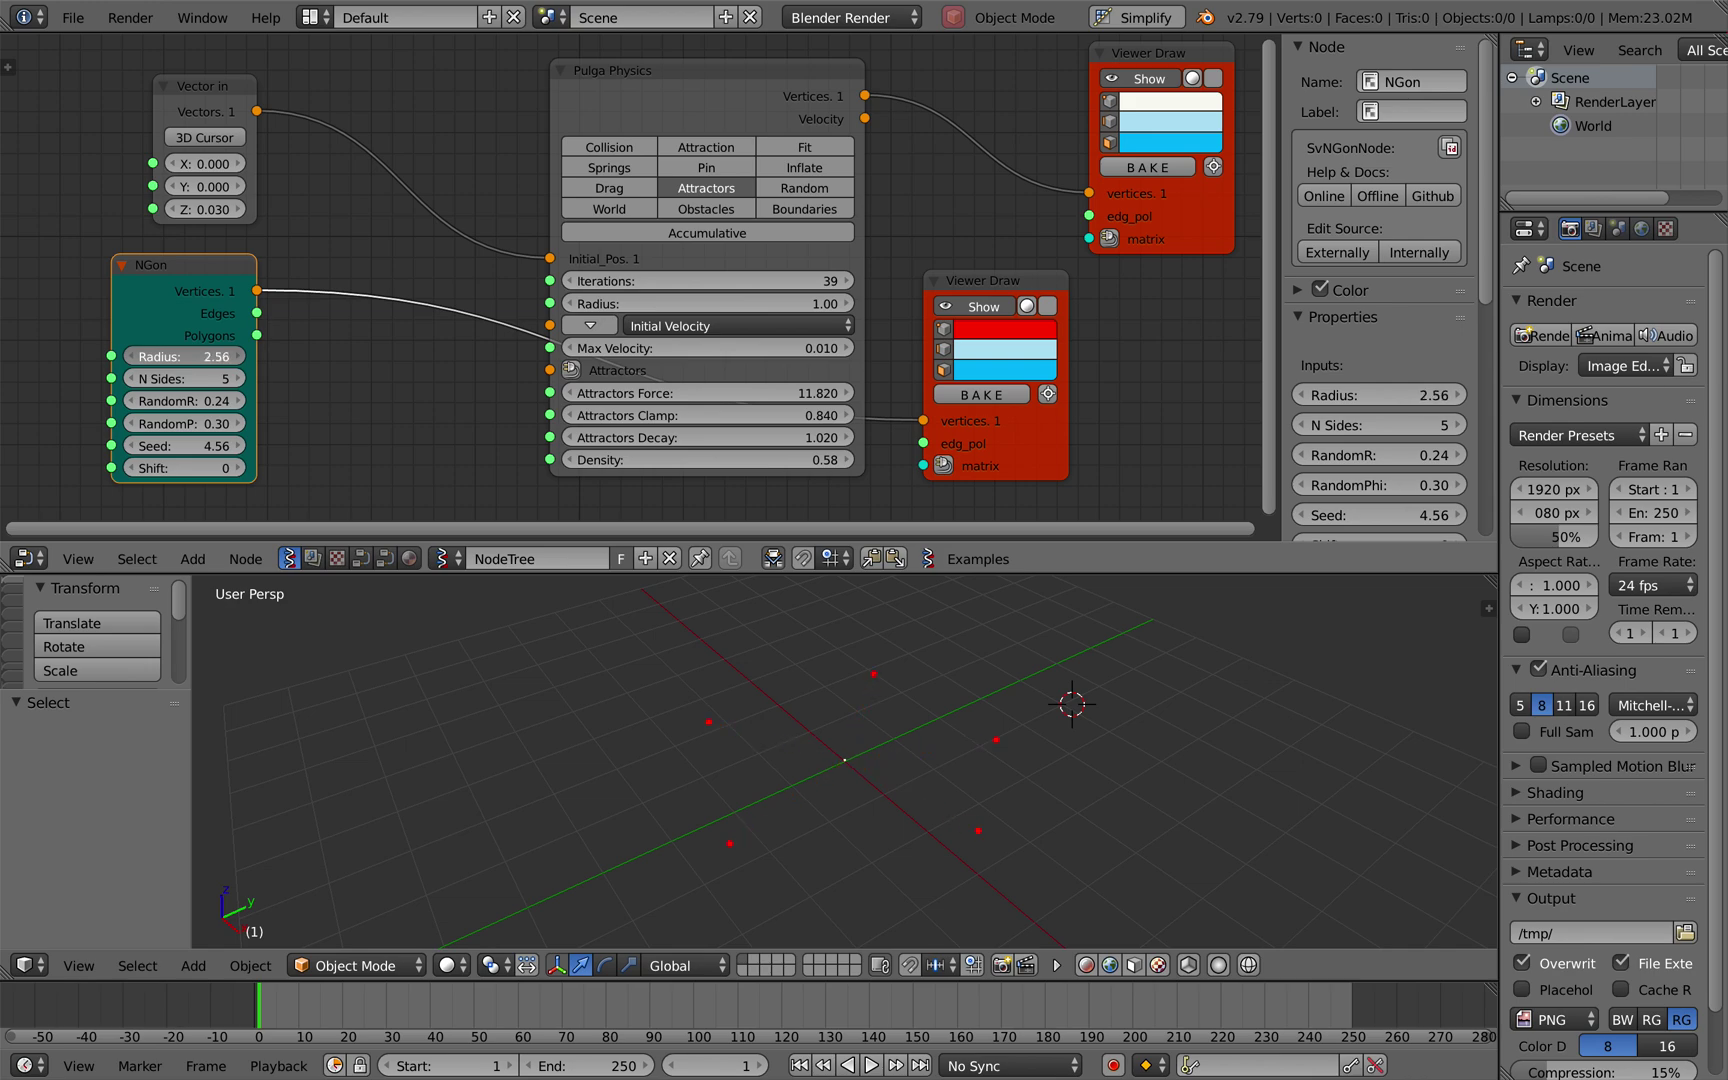
Try shifting the Vector in node's X and Y, and set its X, Y and Z to 0.
mouse_move(205, 163)
left_mouse_down()
mouse_move(245, 163)
mouse_move(232, 186)
mouse_move(258, 186)
mouse_move(206, 187)
left_mouse_up()
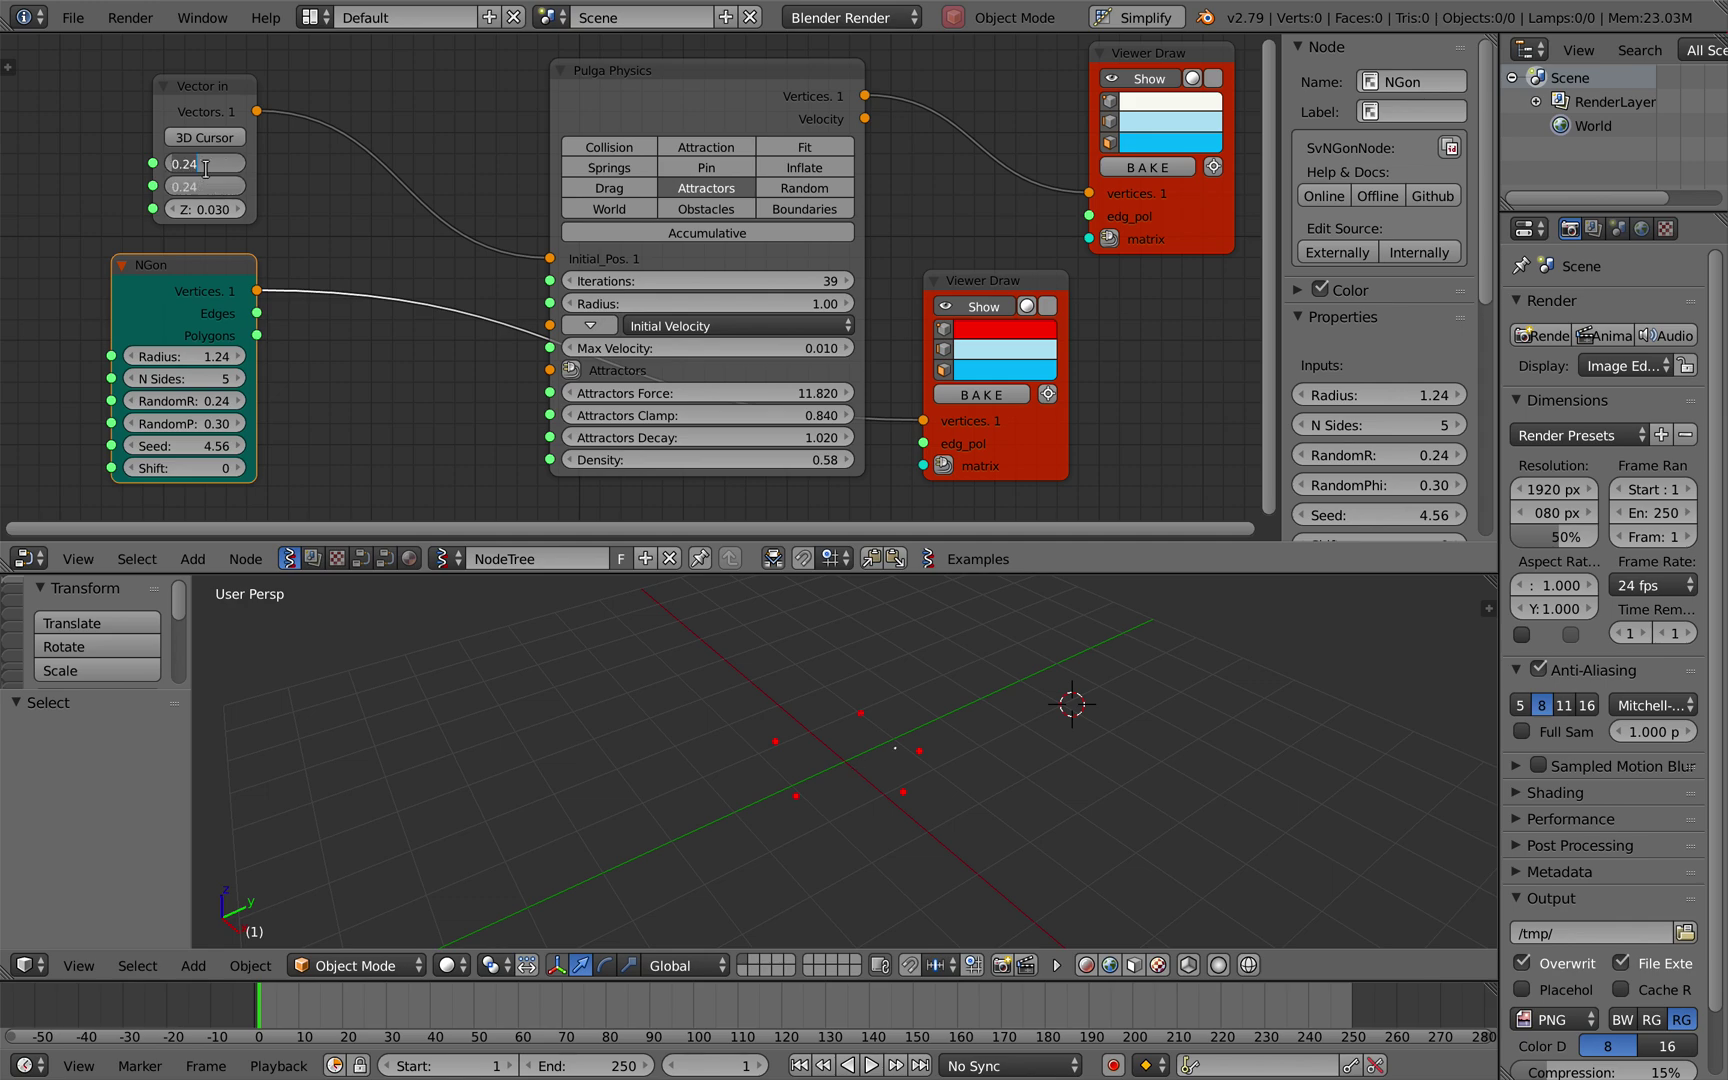
type("0")
key("Return")
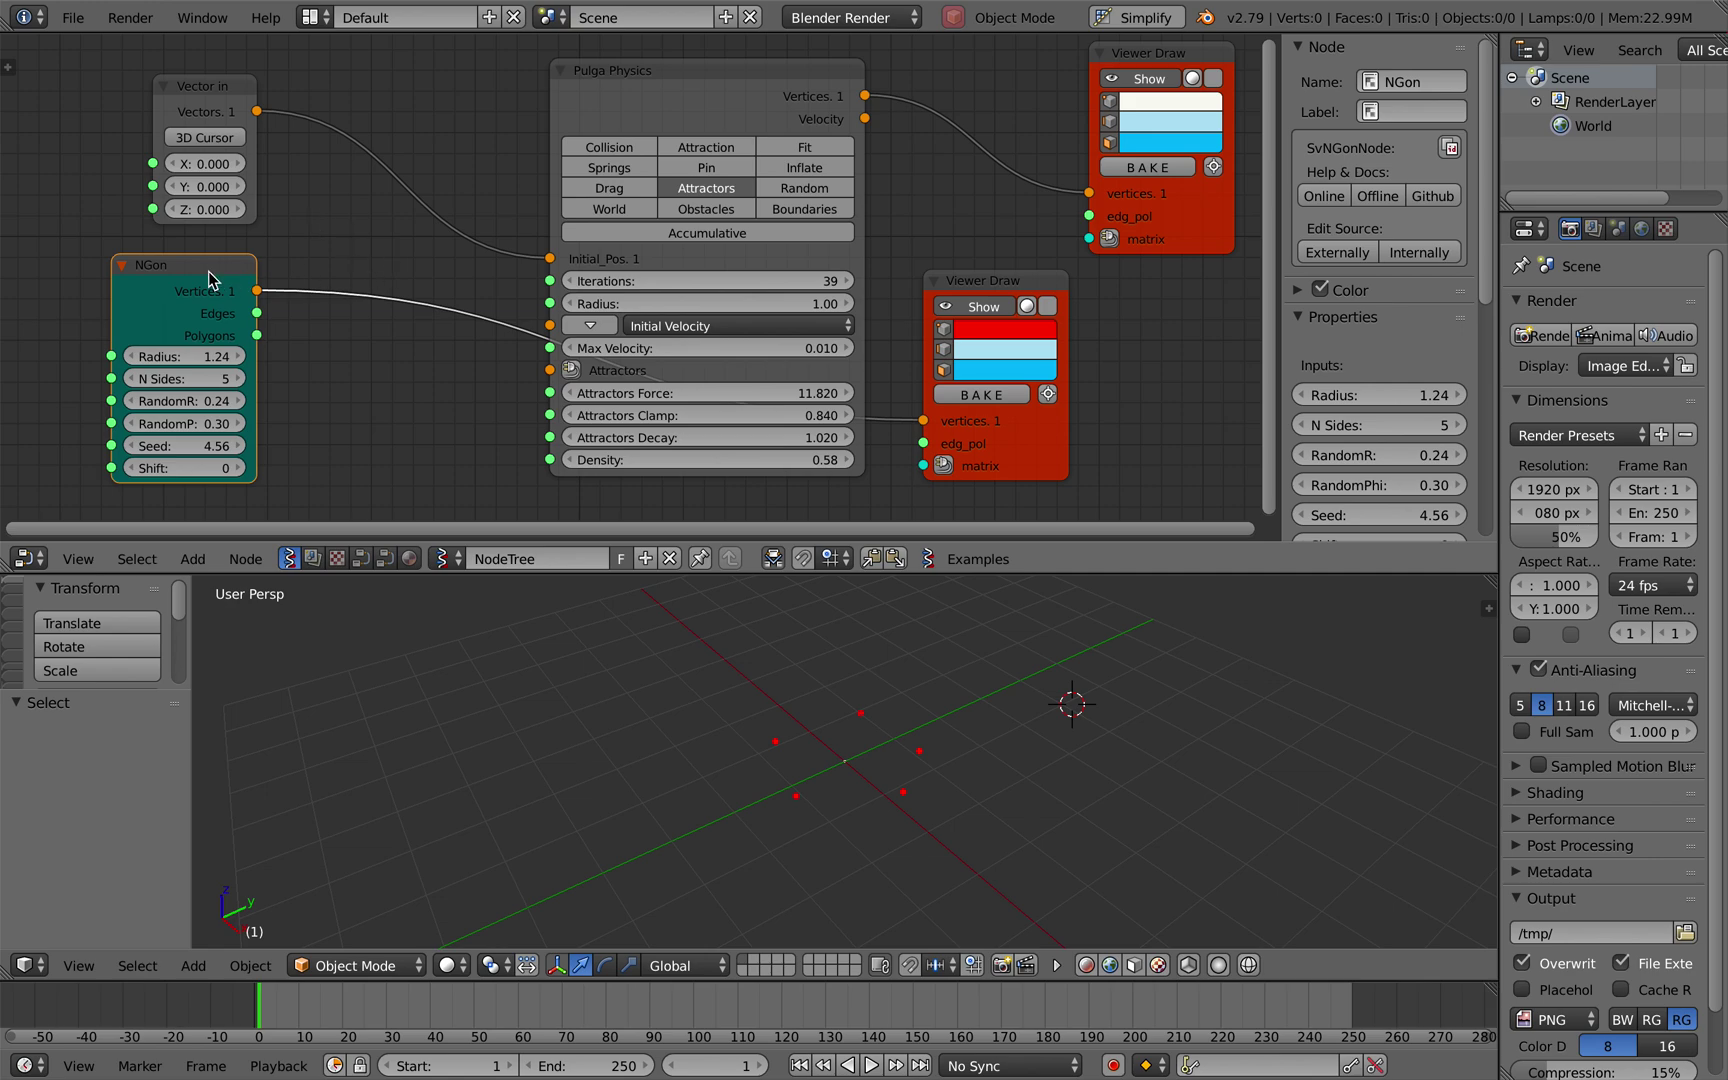
Move the NGon node lower, add a Range Int node beside it and save the file.
left_click_drag(208, 271, 246, 337)
scroll(410, 284, "left", 3)
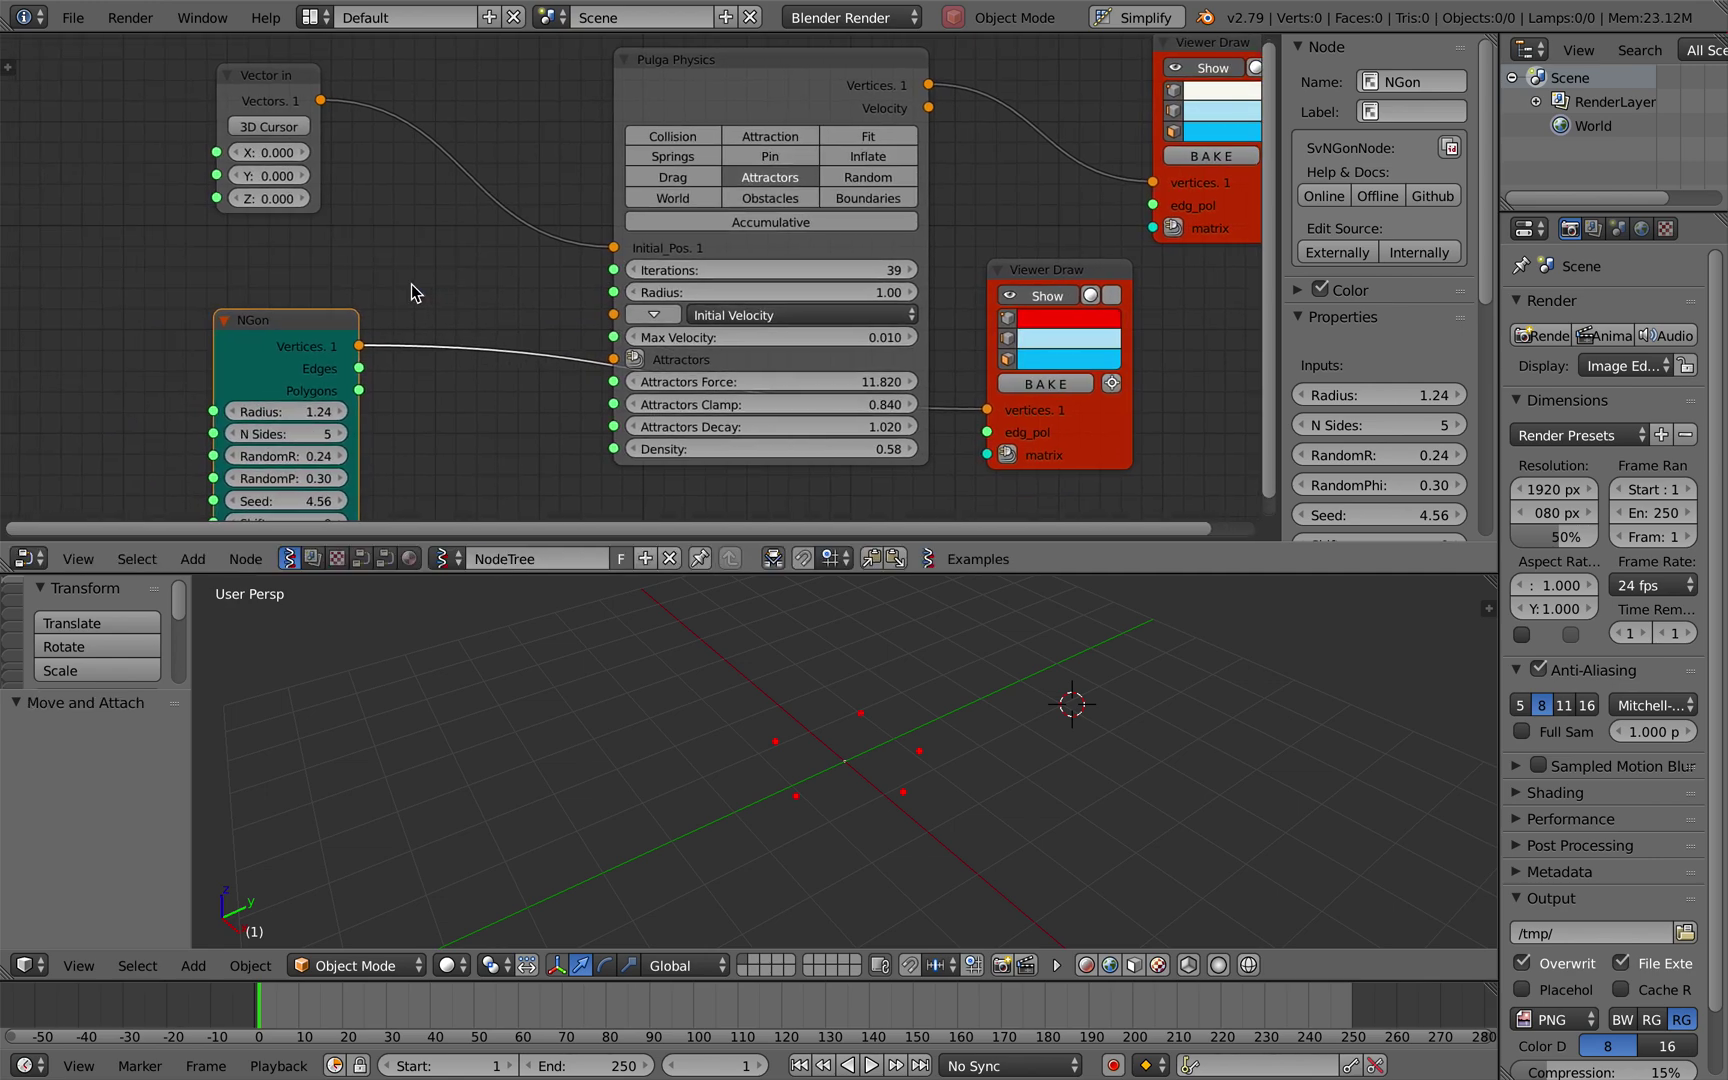
key("shift+a")
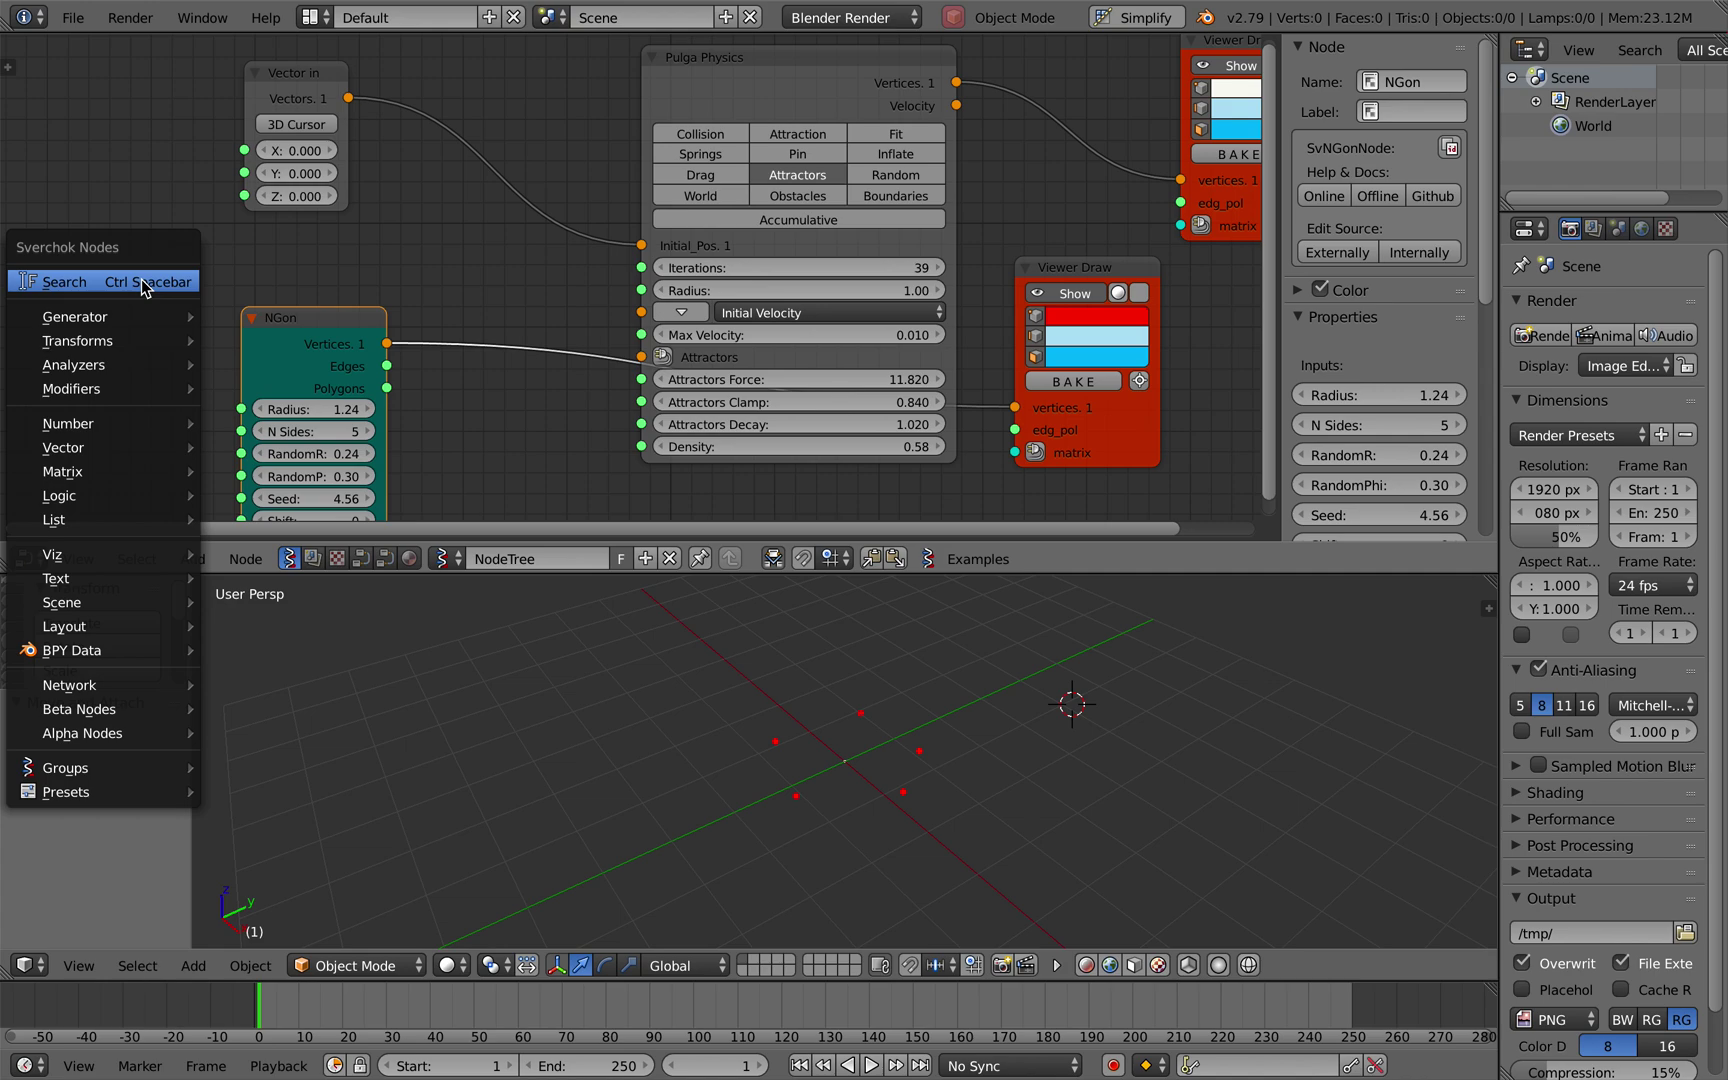
left_click(140, 279)
type("range i")
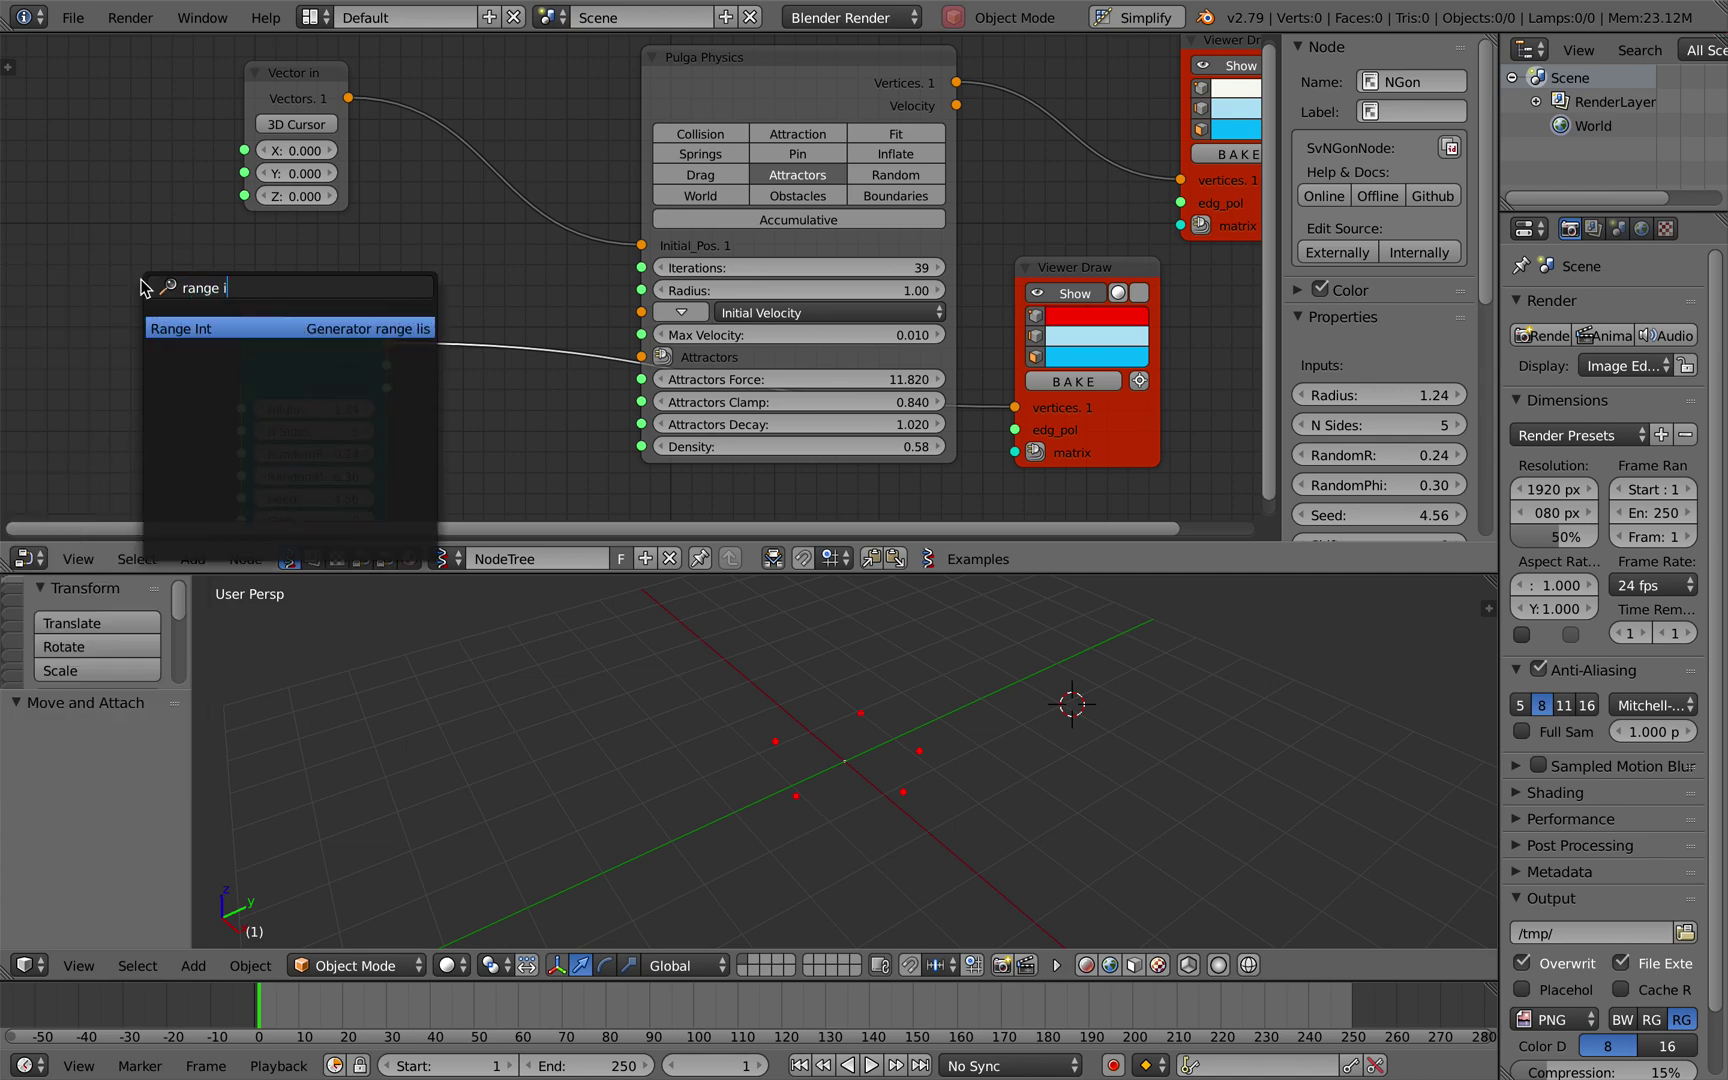
key("Return")
left_click(97, 241)
key("ctrl+s")
left_click(97, 235)
left_click(192, 292)
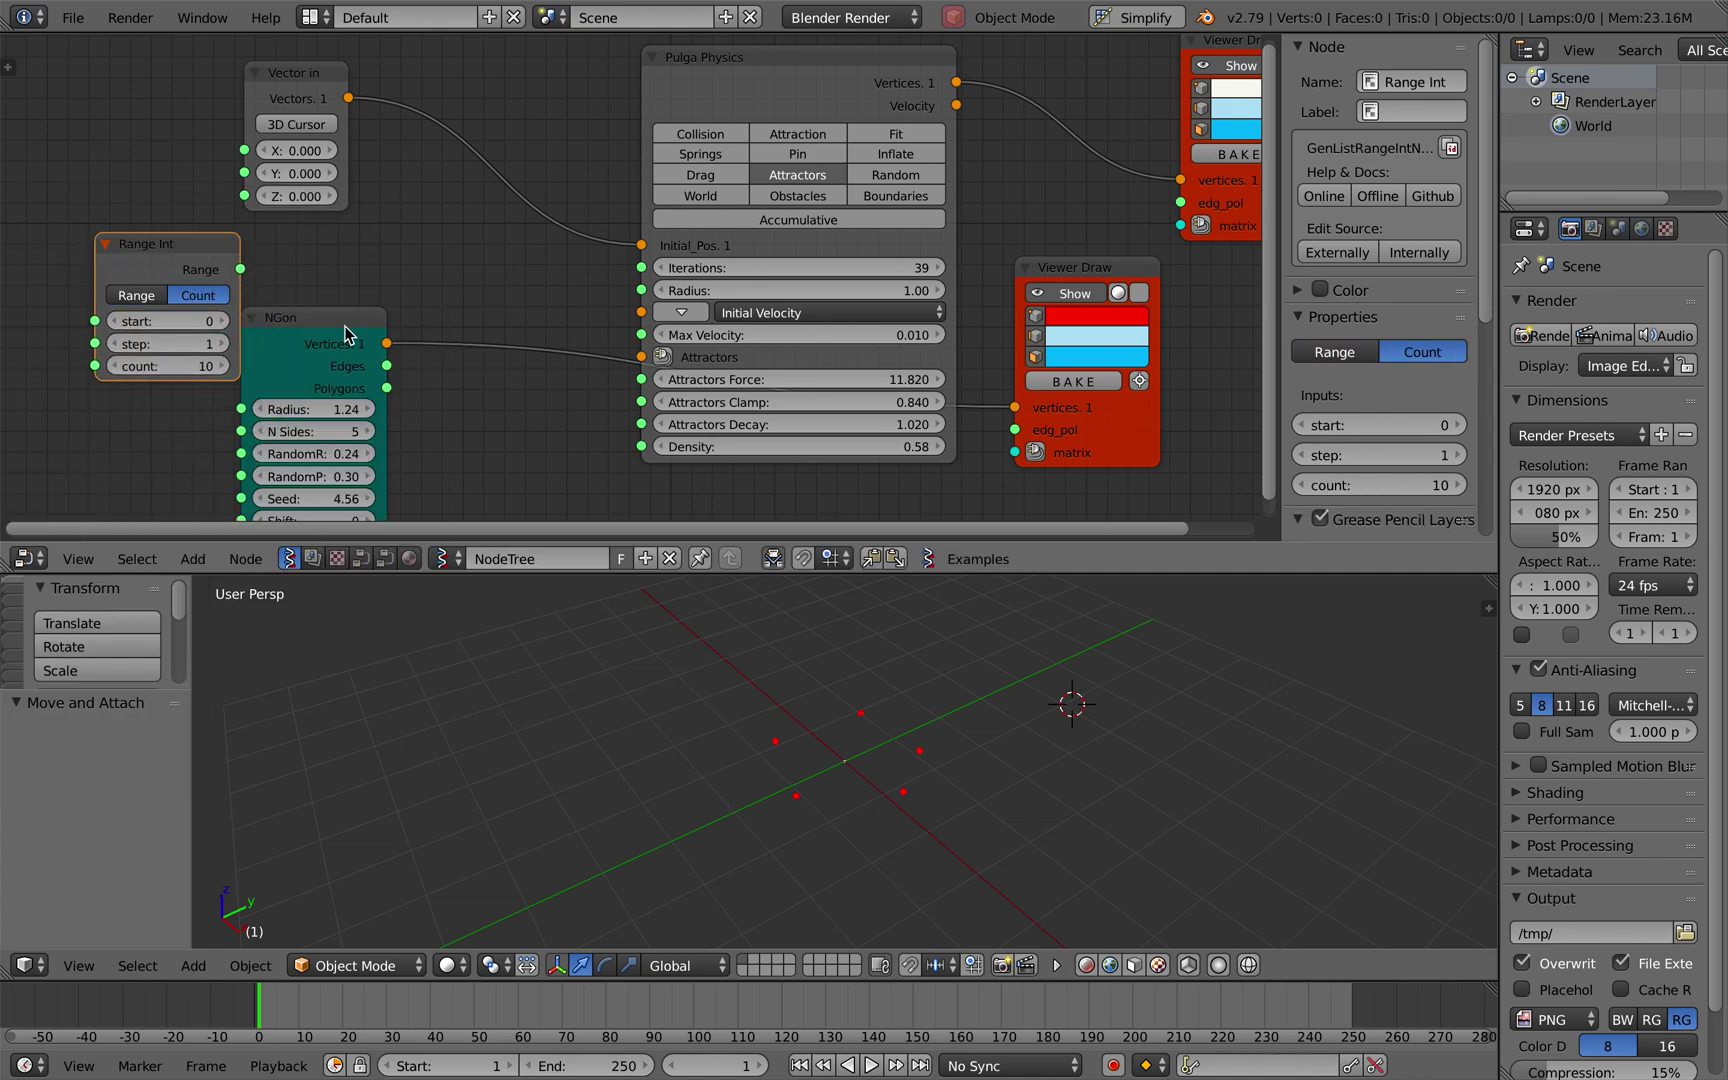
Move the NGon clear of the Range Int node, connect Range to the Pulga Physics Iterations input and save the file.
left_click_drag(345, 334, 414, 325)
left_click_drag(240, 269, 271, 252)
left_click_drag(398, 198, 642, 267)
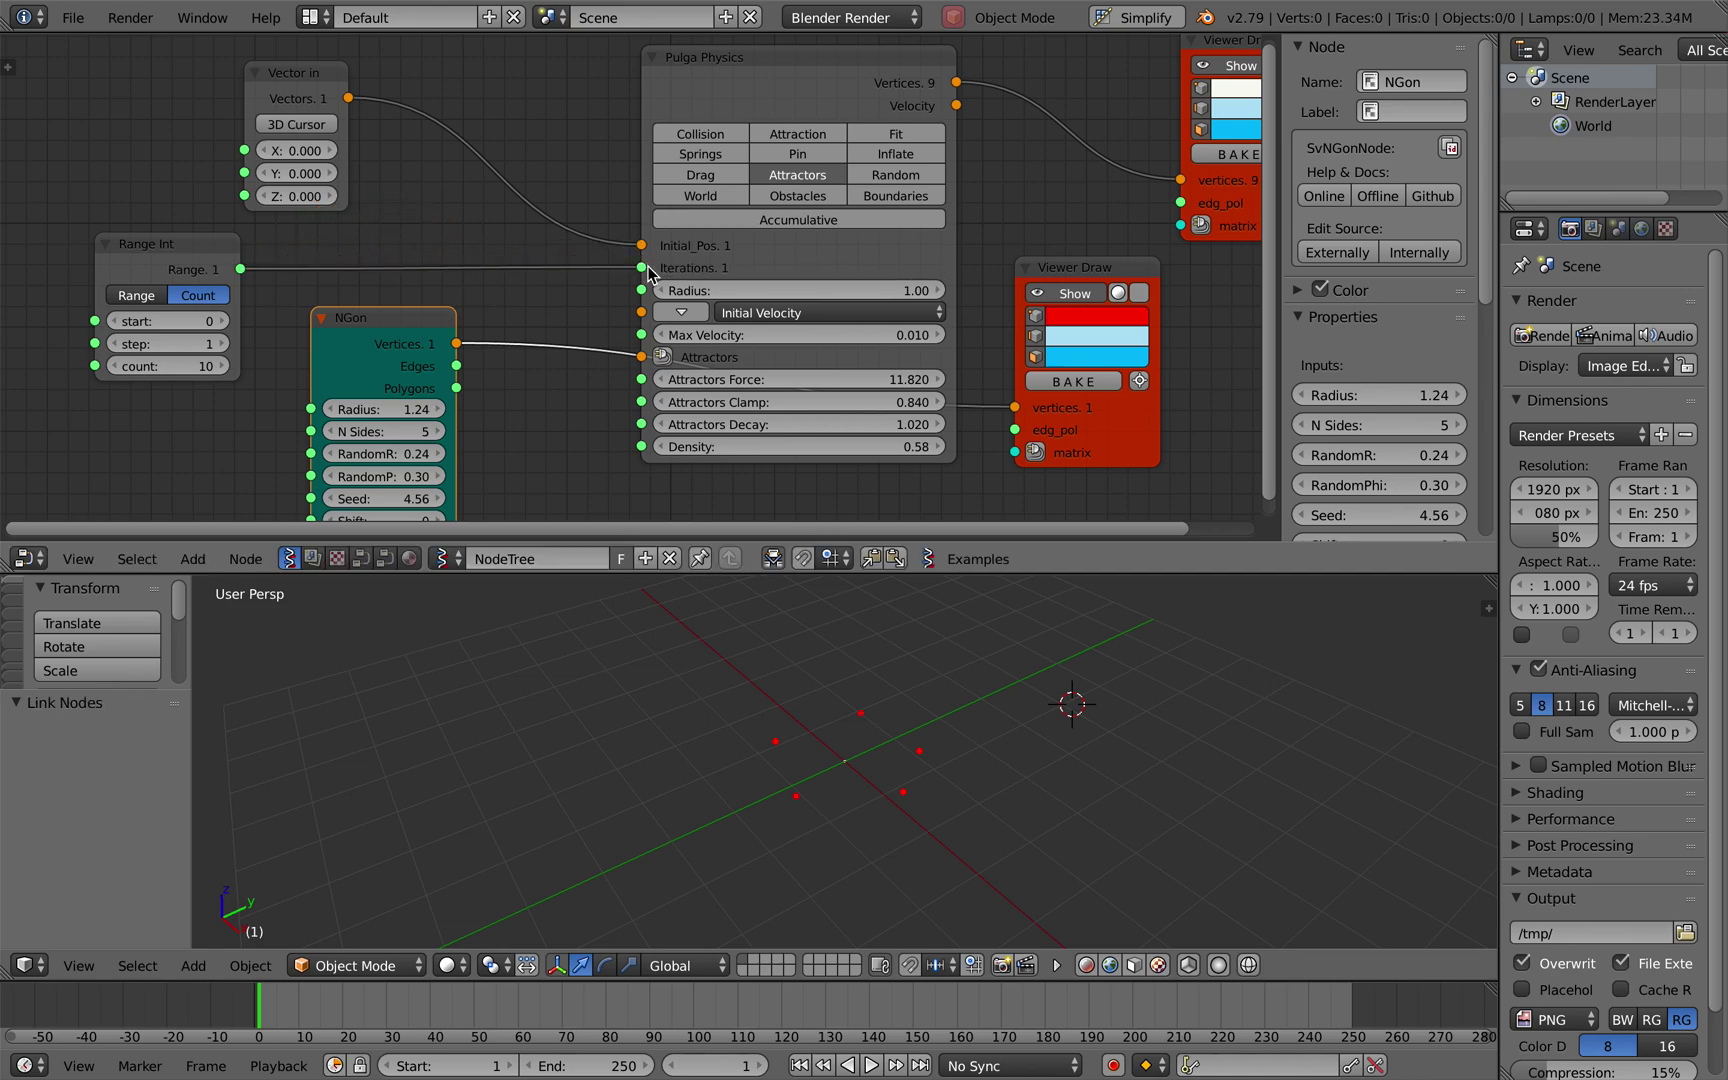
key("ctrl+s")
left_click(441, 250)
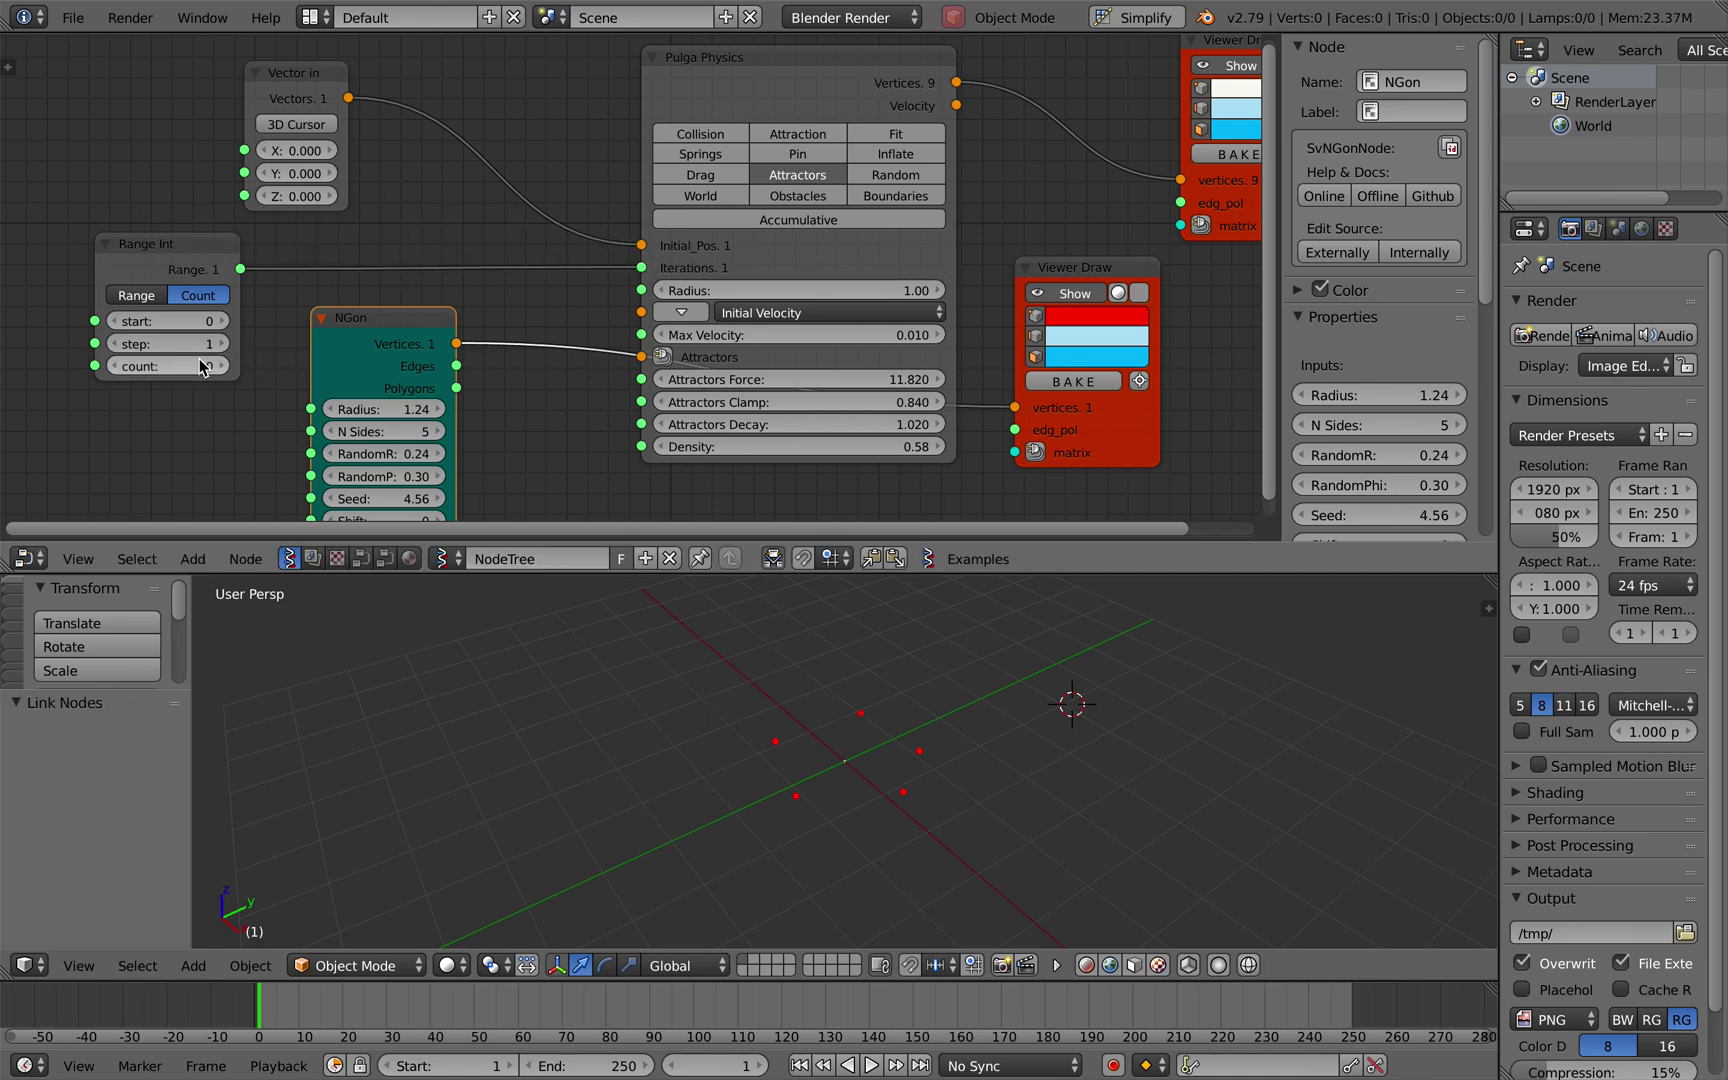
Set the Range Int node's count to 100.
left_click_drag(191, 372, 205, 372)
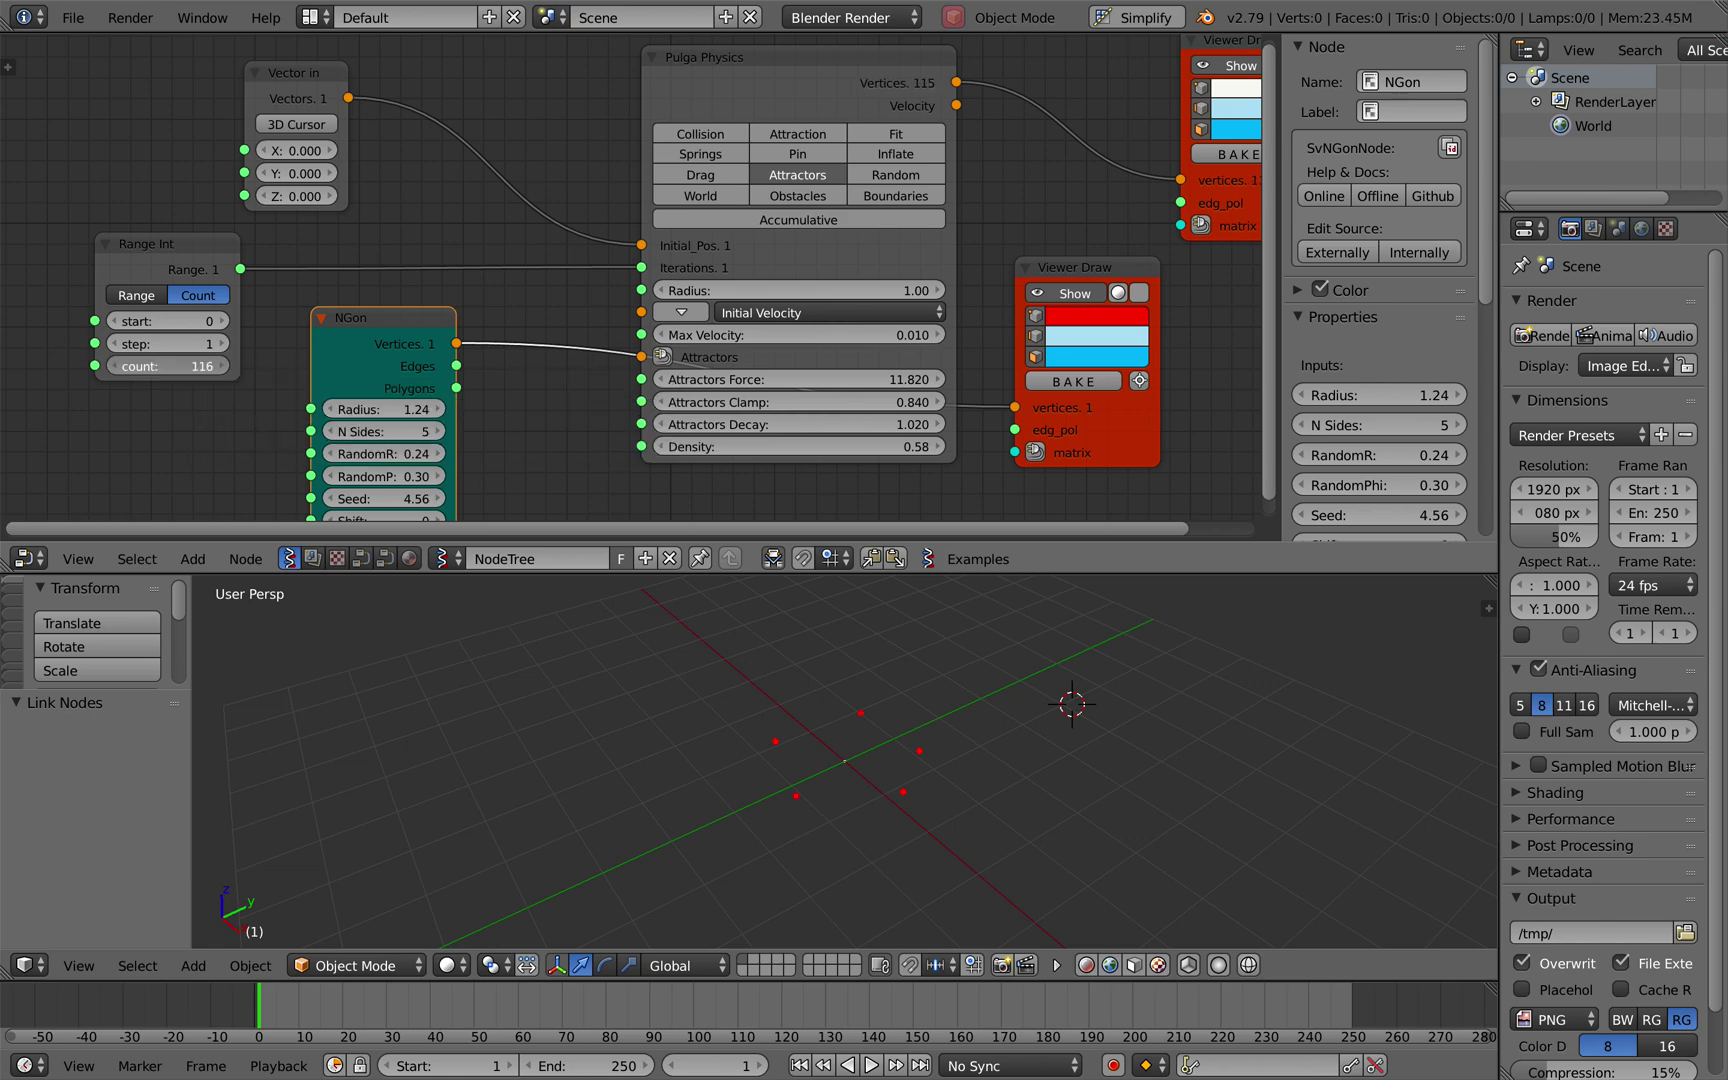
scroll(640, 268, "down", 1)
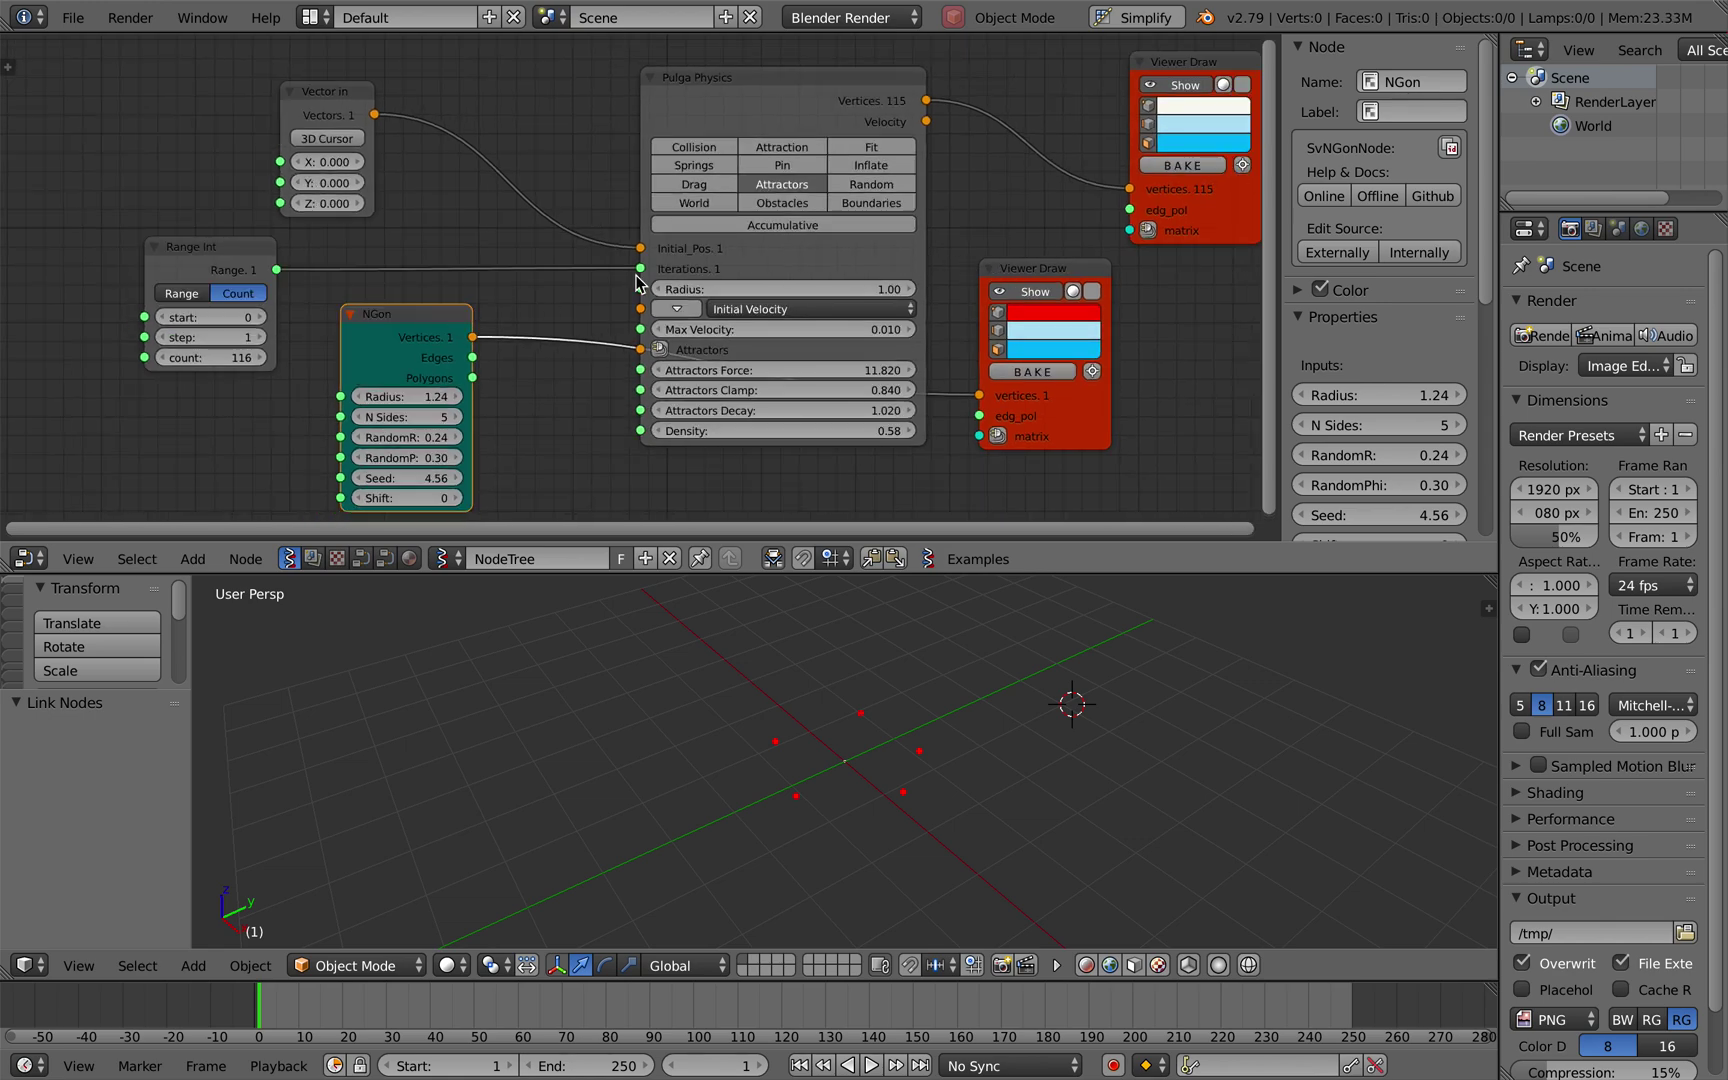
left_click(227, 359)
type("100")
key("Return")
Move the red Viewer Draw node lower, connect the NGon's Vertices to the Pulga Physics Attractors input and set the NGon's Radius to 0.94.
left_click_drag(1029, 271, 1034, 406)
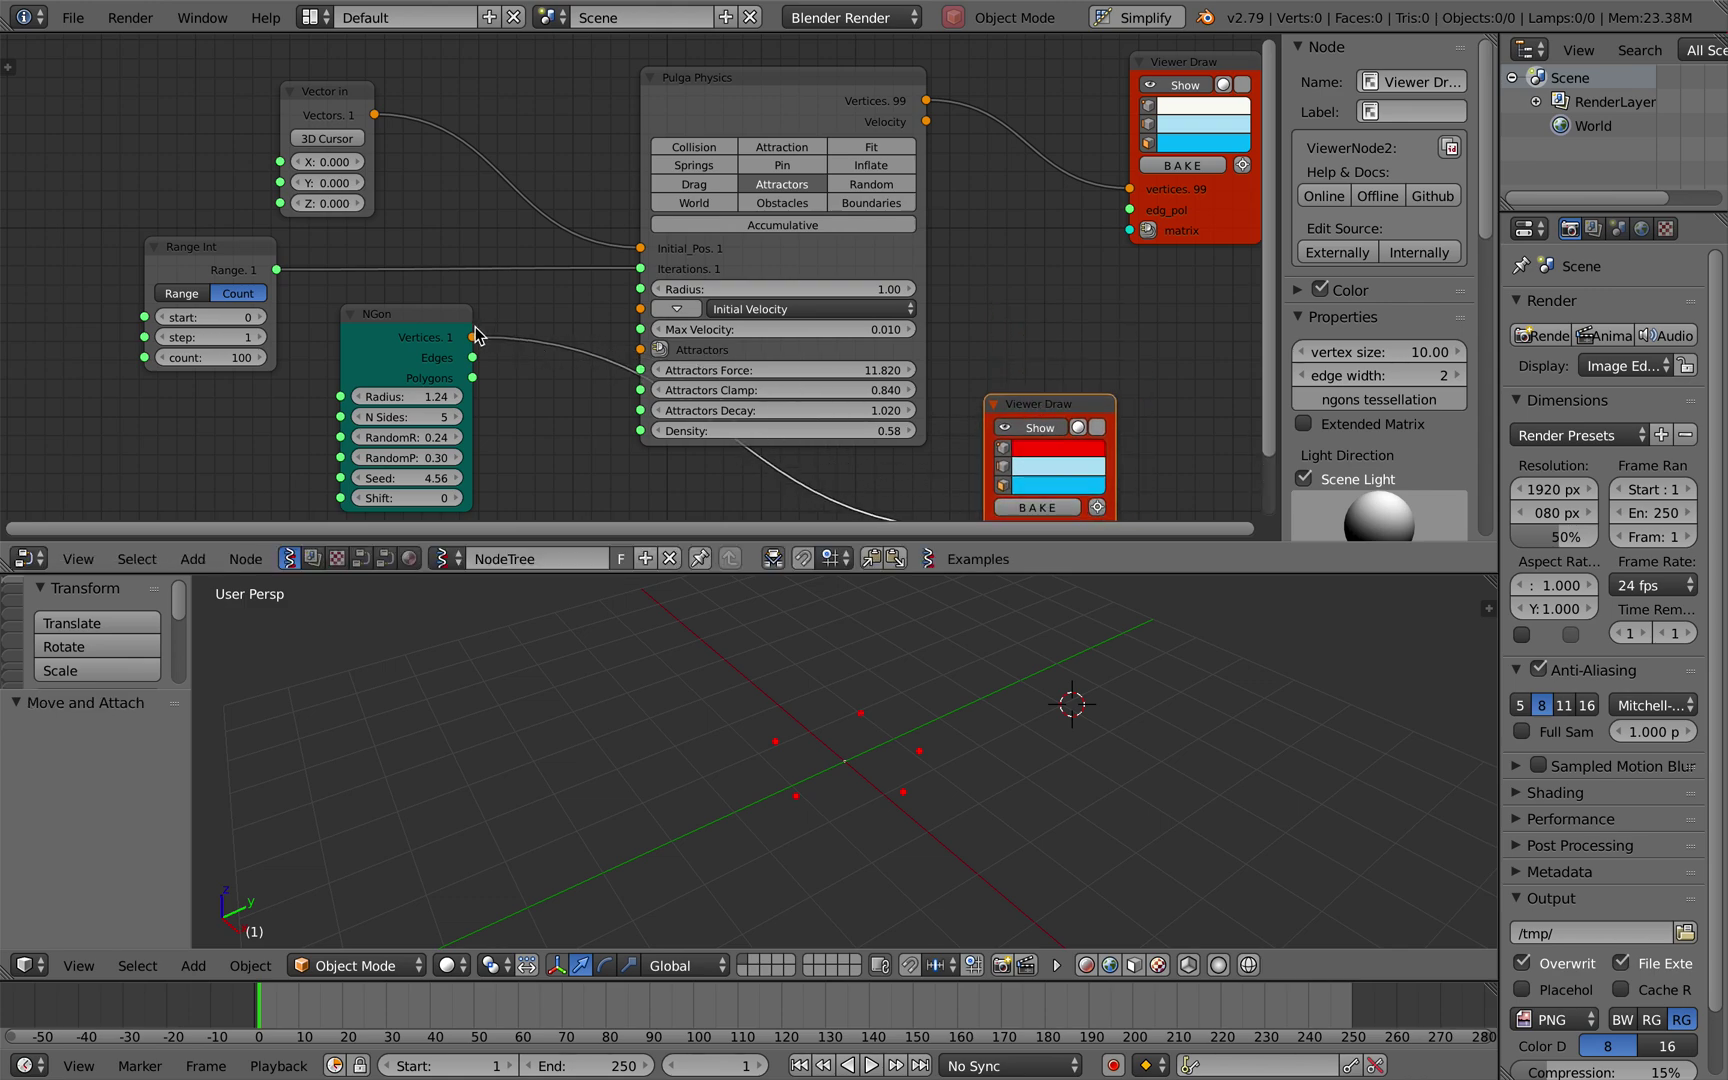
left_click_drag(473, 338, 640, 349)
left_click_drag(416, 400, 470, 400)
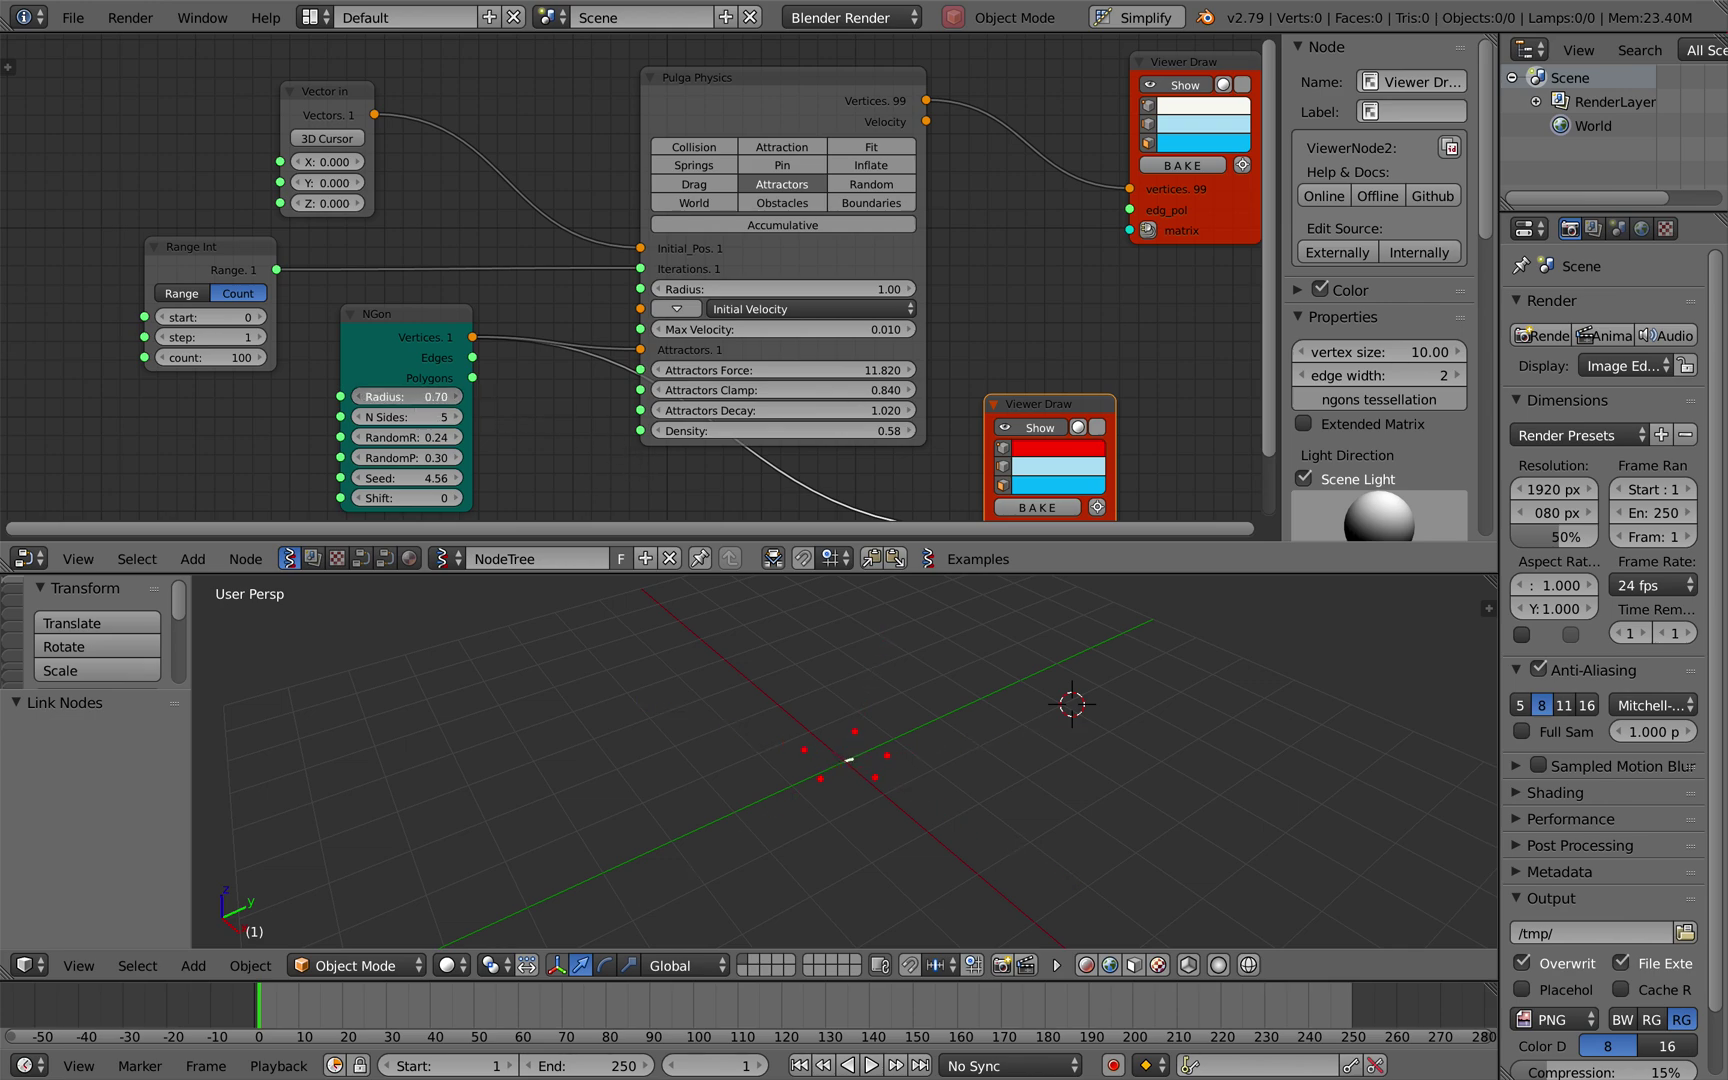
left_click_drag(470, 397, 505, 397)
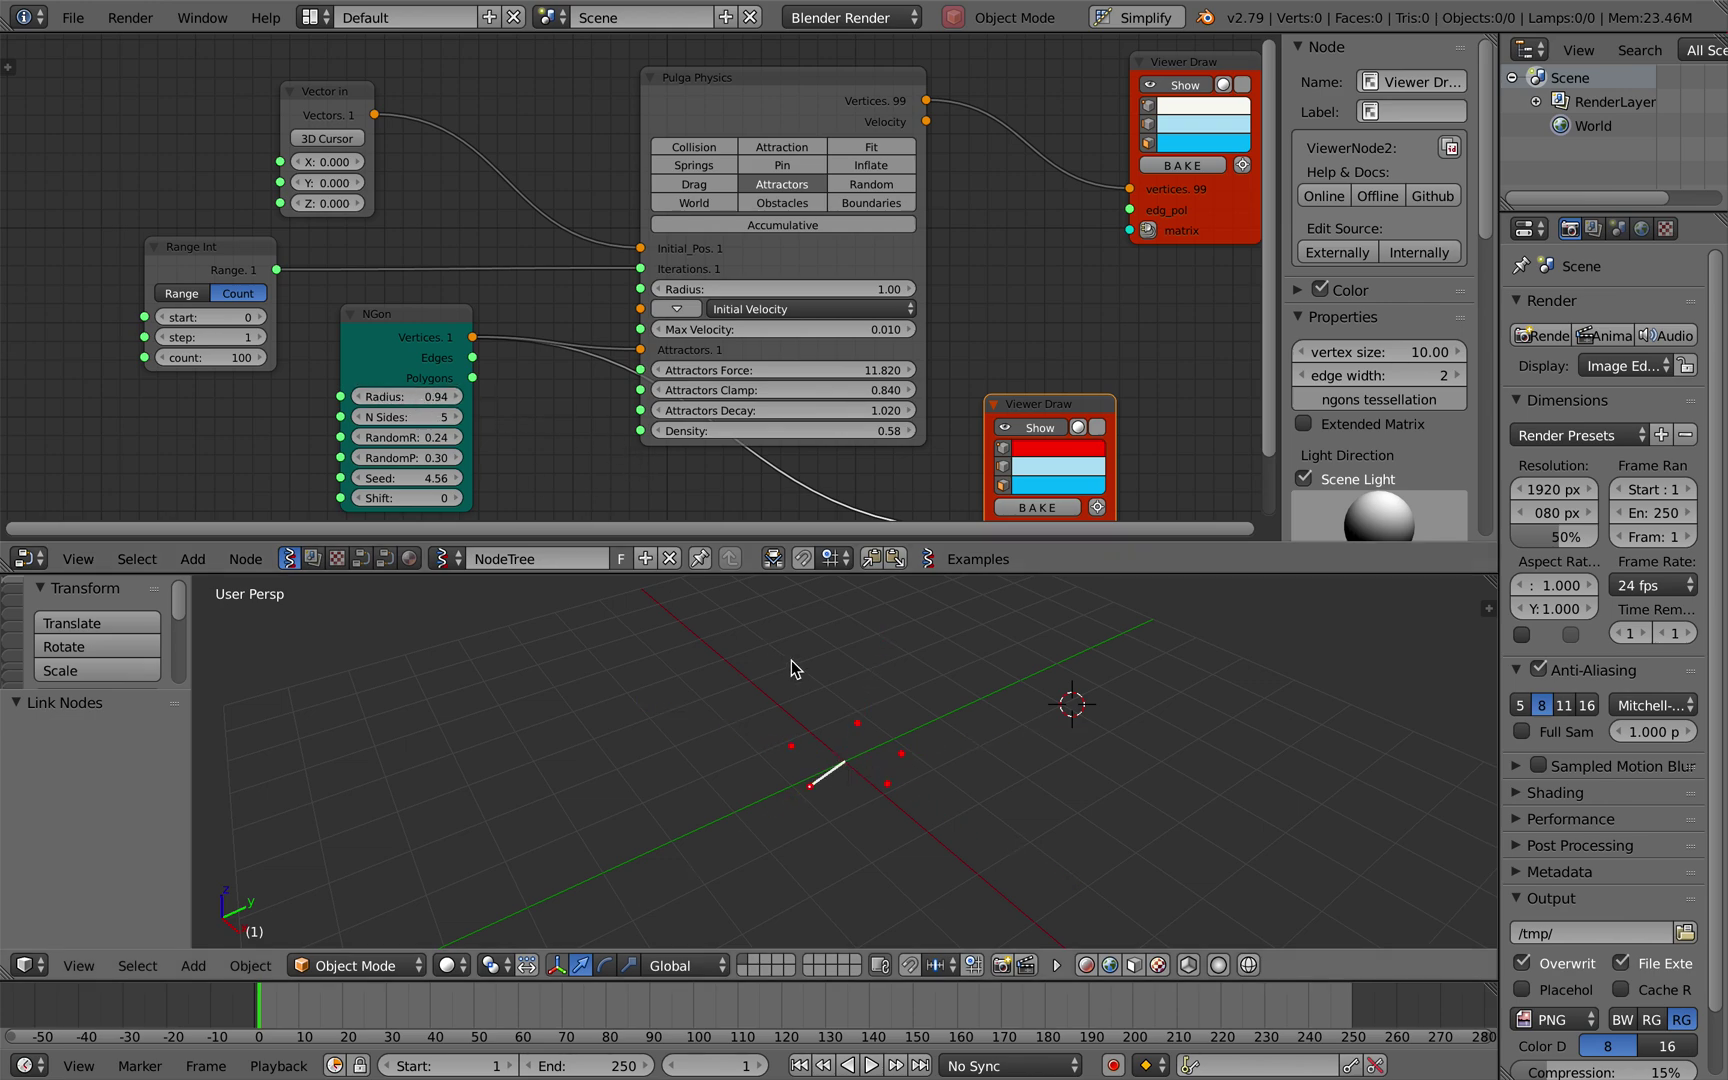
Set the Range Int count to 1 and raise it one unit at a time to preview the particle path.
scroll(981, 791, "up", 5)
left_click(205, 357)
type("1")
key("Return")
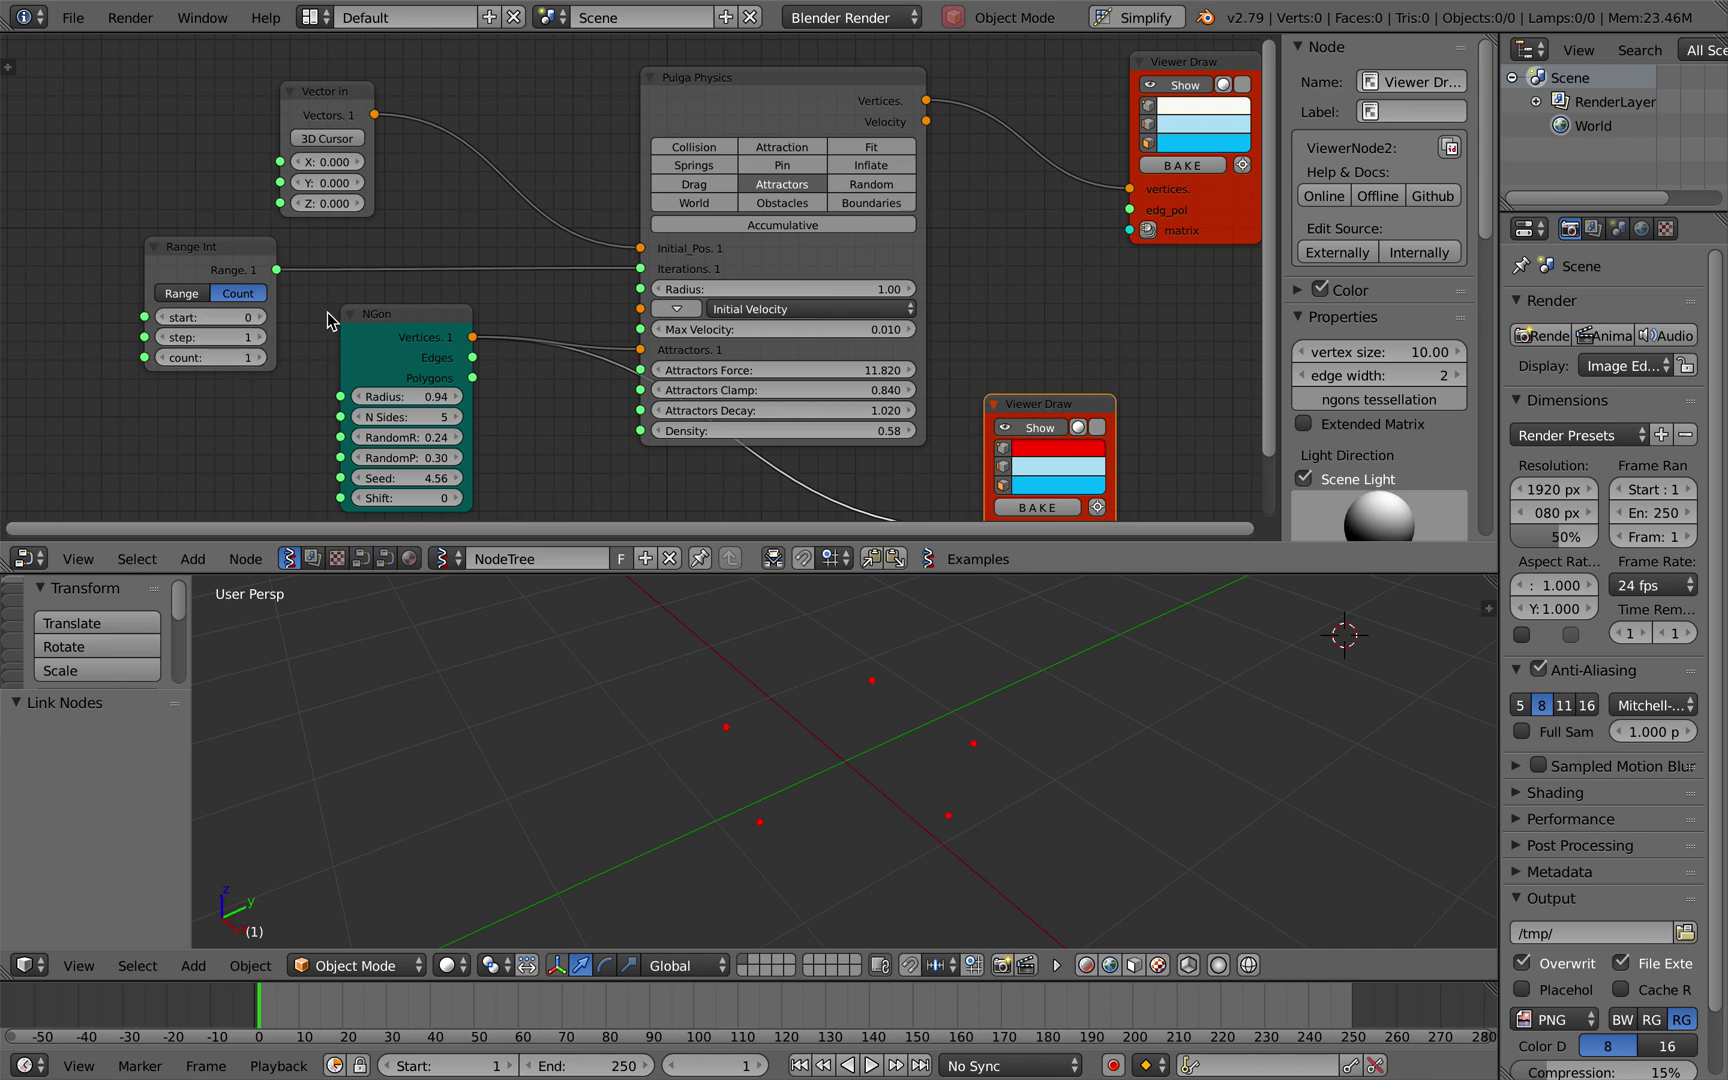
left_click(259, 357)
left_click(259, 357)
left_click(259, 357)
left_click(259, 357)
left_click(259, 357)
left_click(259, 357)
left_click(259, 357)
left_click(259, 358)
left_click(259, 358)
left_click(259, 358)
left_click(259, 357)
left_click(259, 357)
Set the Range Int count back to 100, save the file and shift the node slightly closer to Pulga Physics.
left_click(235, 358)
key("Return")
key("ctrl+s")
left_click_drag(265, 254, 289, 255)
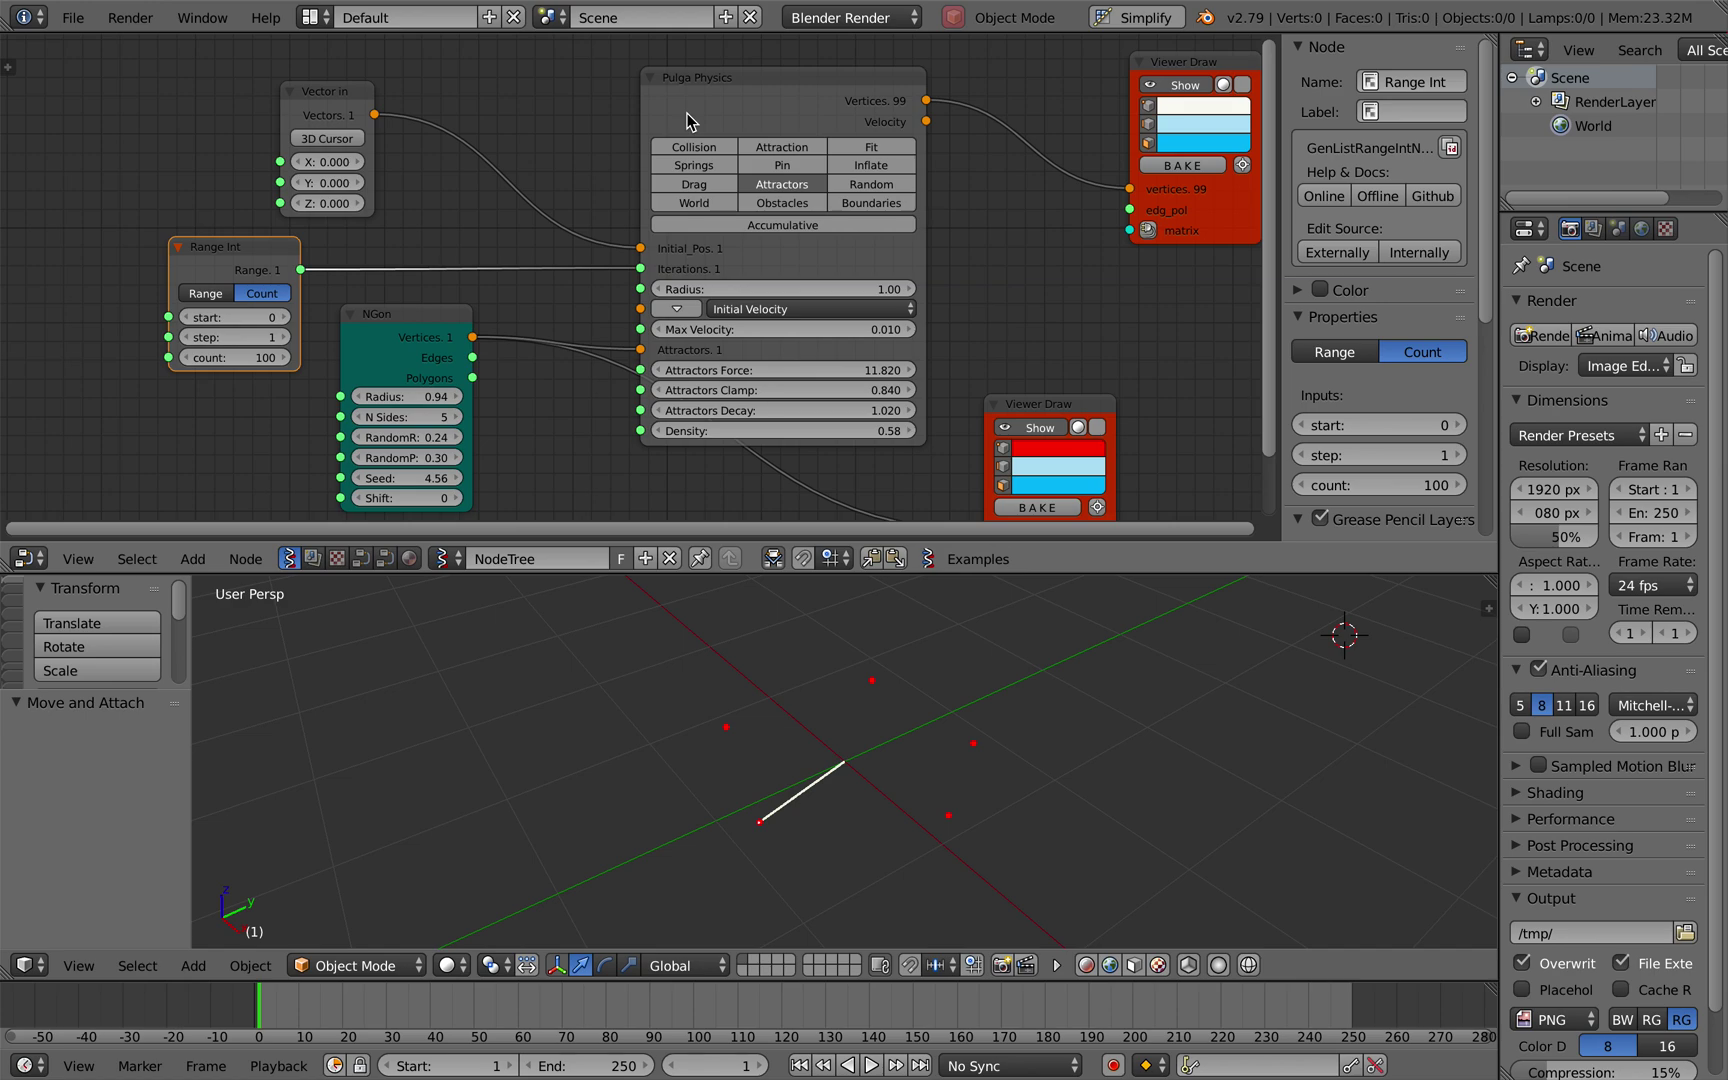
Disconnect the Range Int from the Pulga Physics Iterations input and vary Iterations between 1 and 55 to preview a single particle.
left_click_drag(642, 282, 610, 278)
left_click_drag(765, 269, 770, 269)
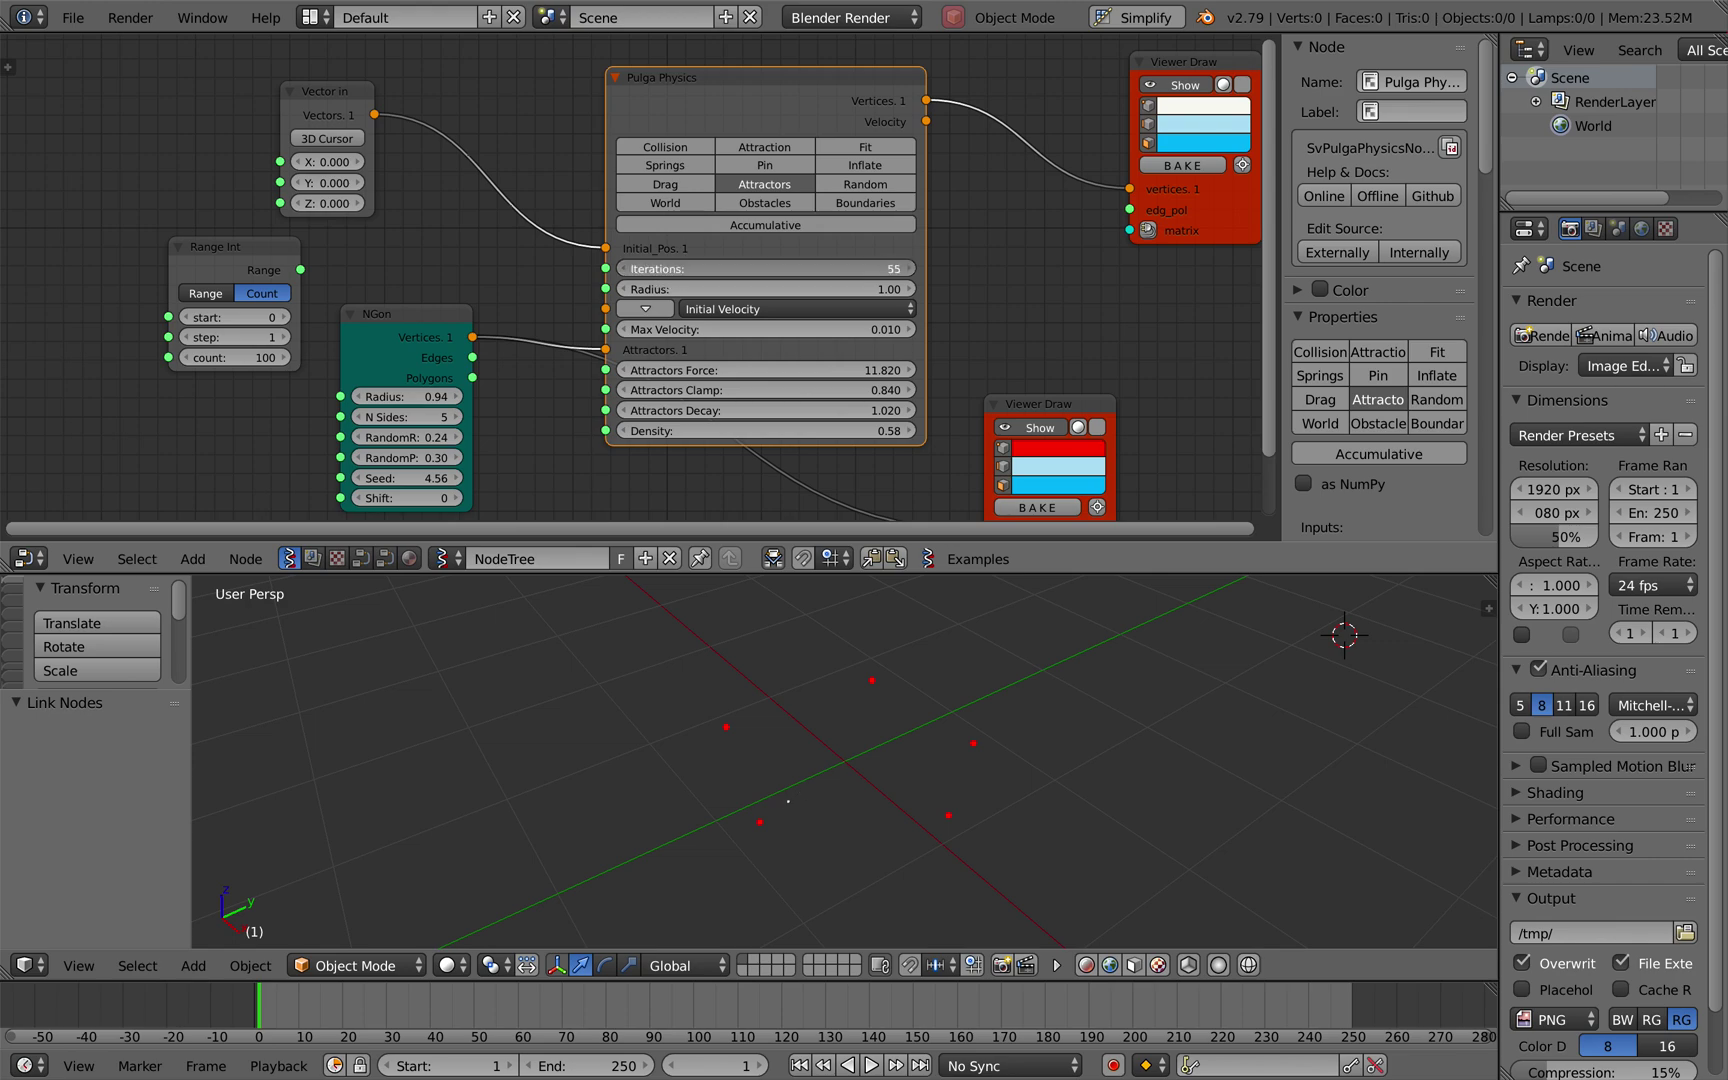
left_click_drag(770, 269, 672, 270)
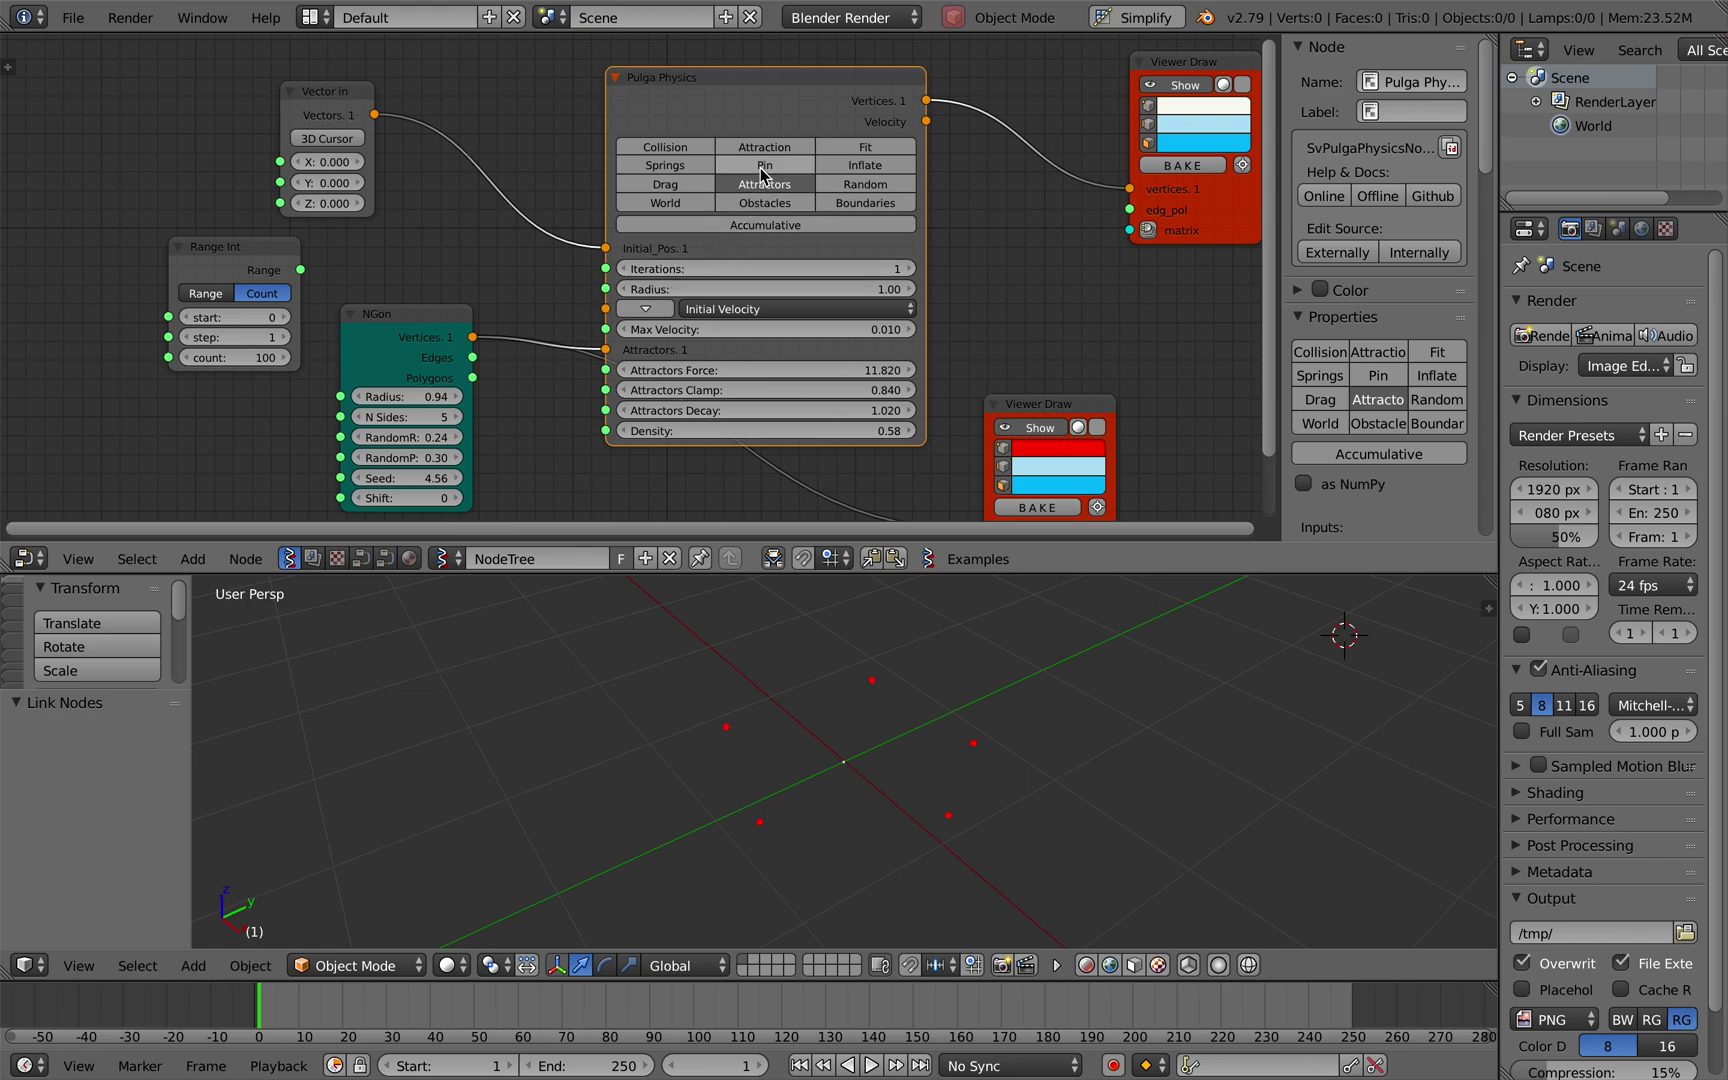
mouse_move(425, 340)
left_mouse_down()
mouse_move(417, 360)
mouse_move(433, 356)
left_mouse_up()
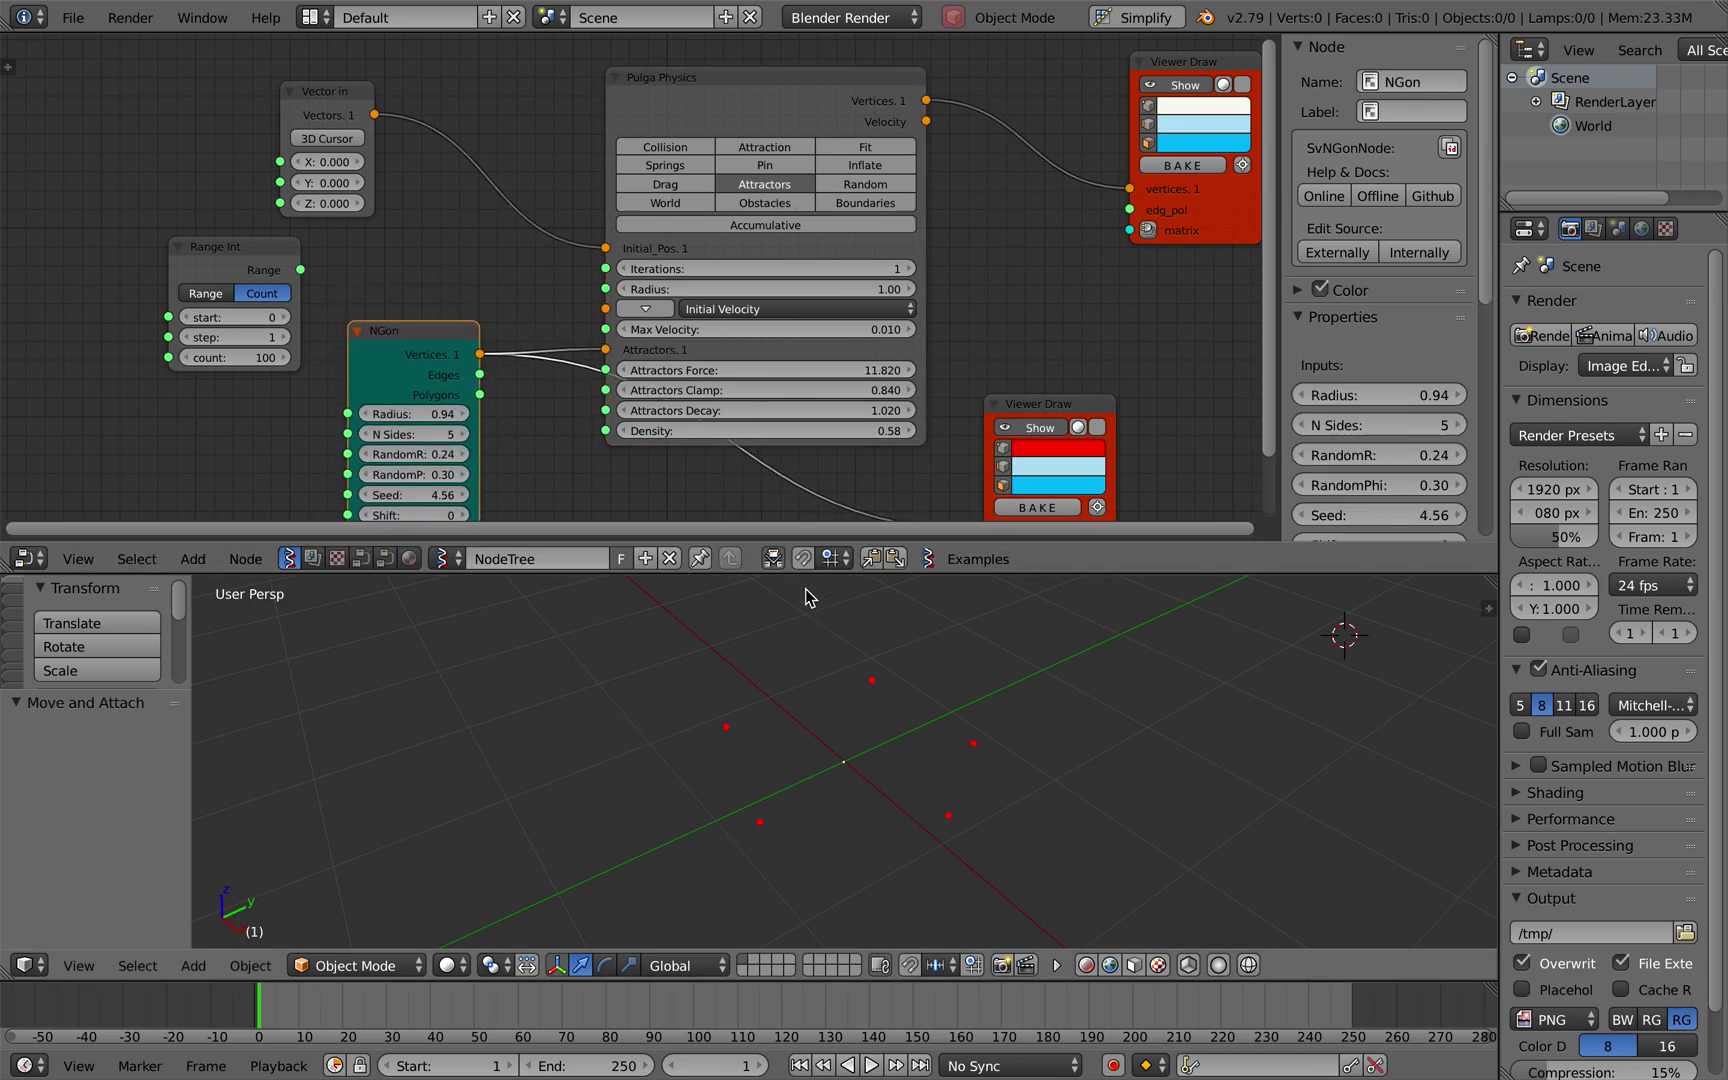
left_click_drag(427, 414, 450, 414)
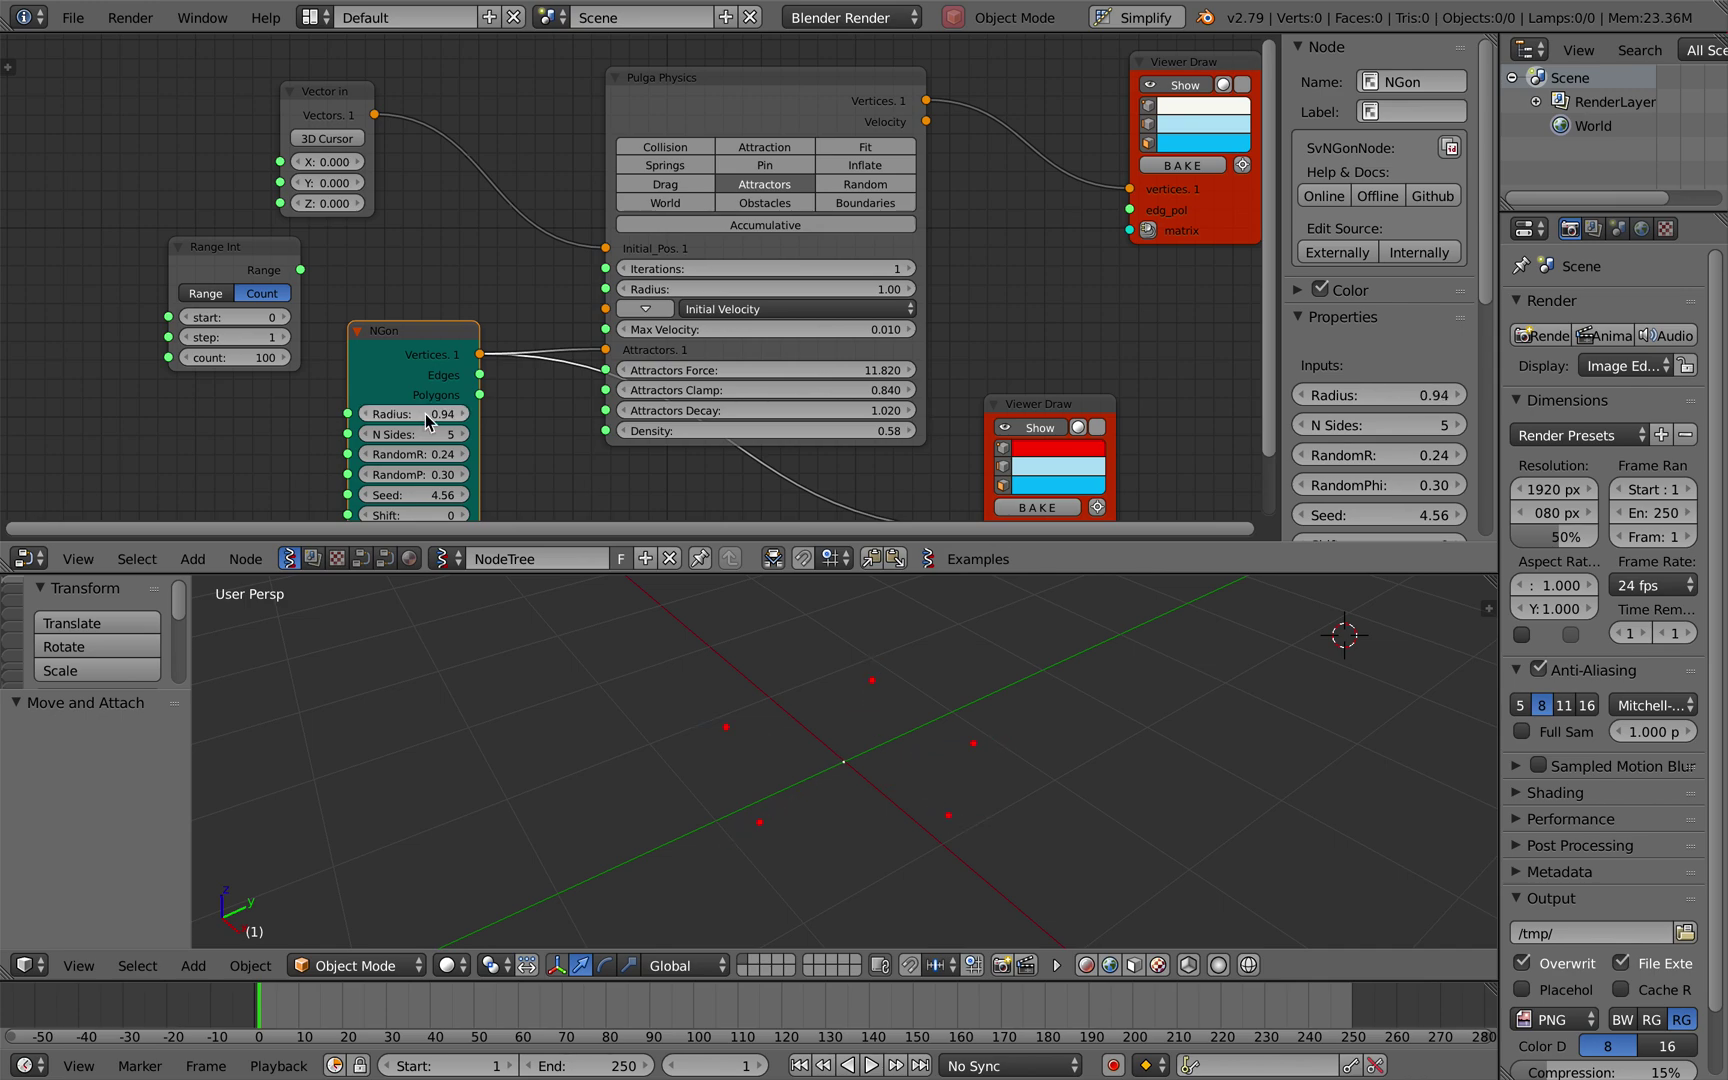
left_click_drag(642, 269, 700, 269)
Reconnect the Range Int's Range output to the Pulga Physics Iterations input and set the range's start to 1.
left_click_drag(304, 272, 309, 269)
left_click_drag(462, 258, 605, 268)
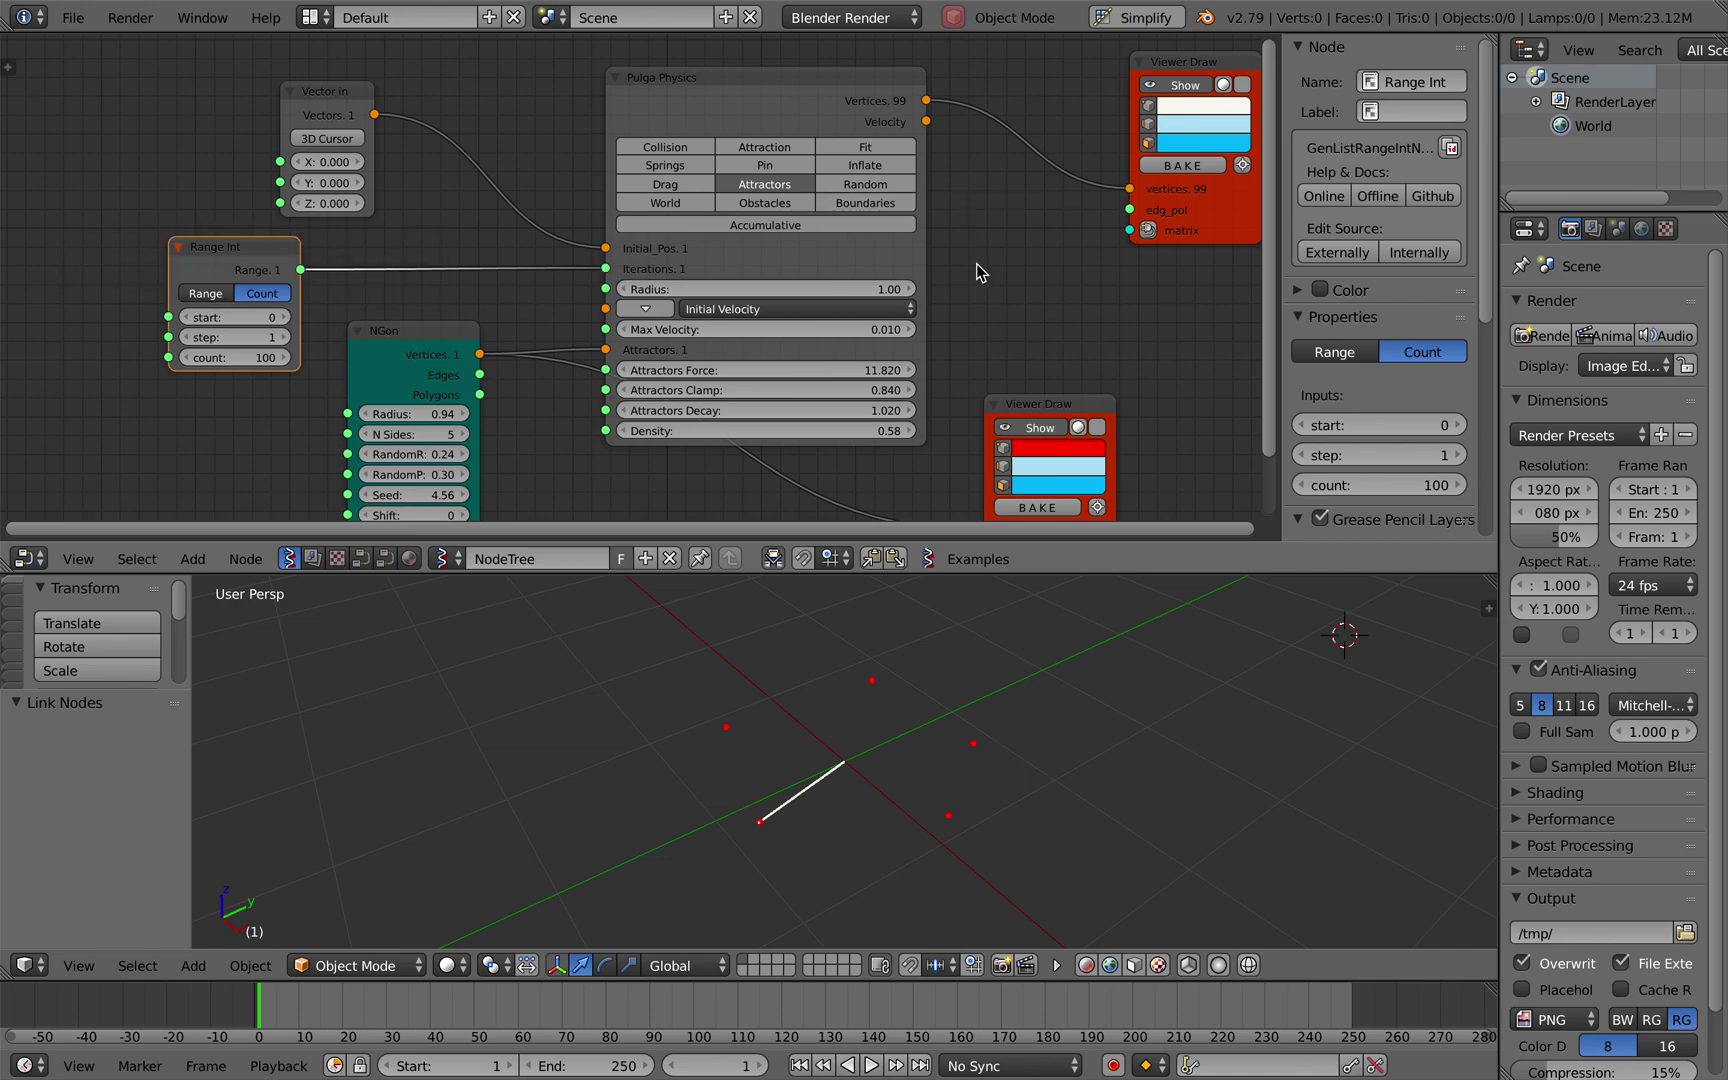
middle_click_drag(829, 720, 850, 722)
left_click(286, 318)
scroll(414, 359, "down", 1, "shift")
Set the Pulga Physics Density to 0.16, Attractors Decay to 0.420, Attractors Clamp to 0.900 and Attractors Force to 10.560.
mouse_move(748, 427)
left_mouse_down()
mouse_move(660, 427)
mouse_move(730, 398)
left_mouse_up()
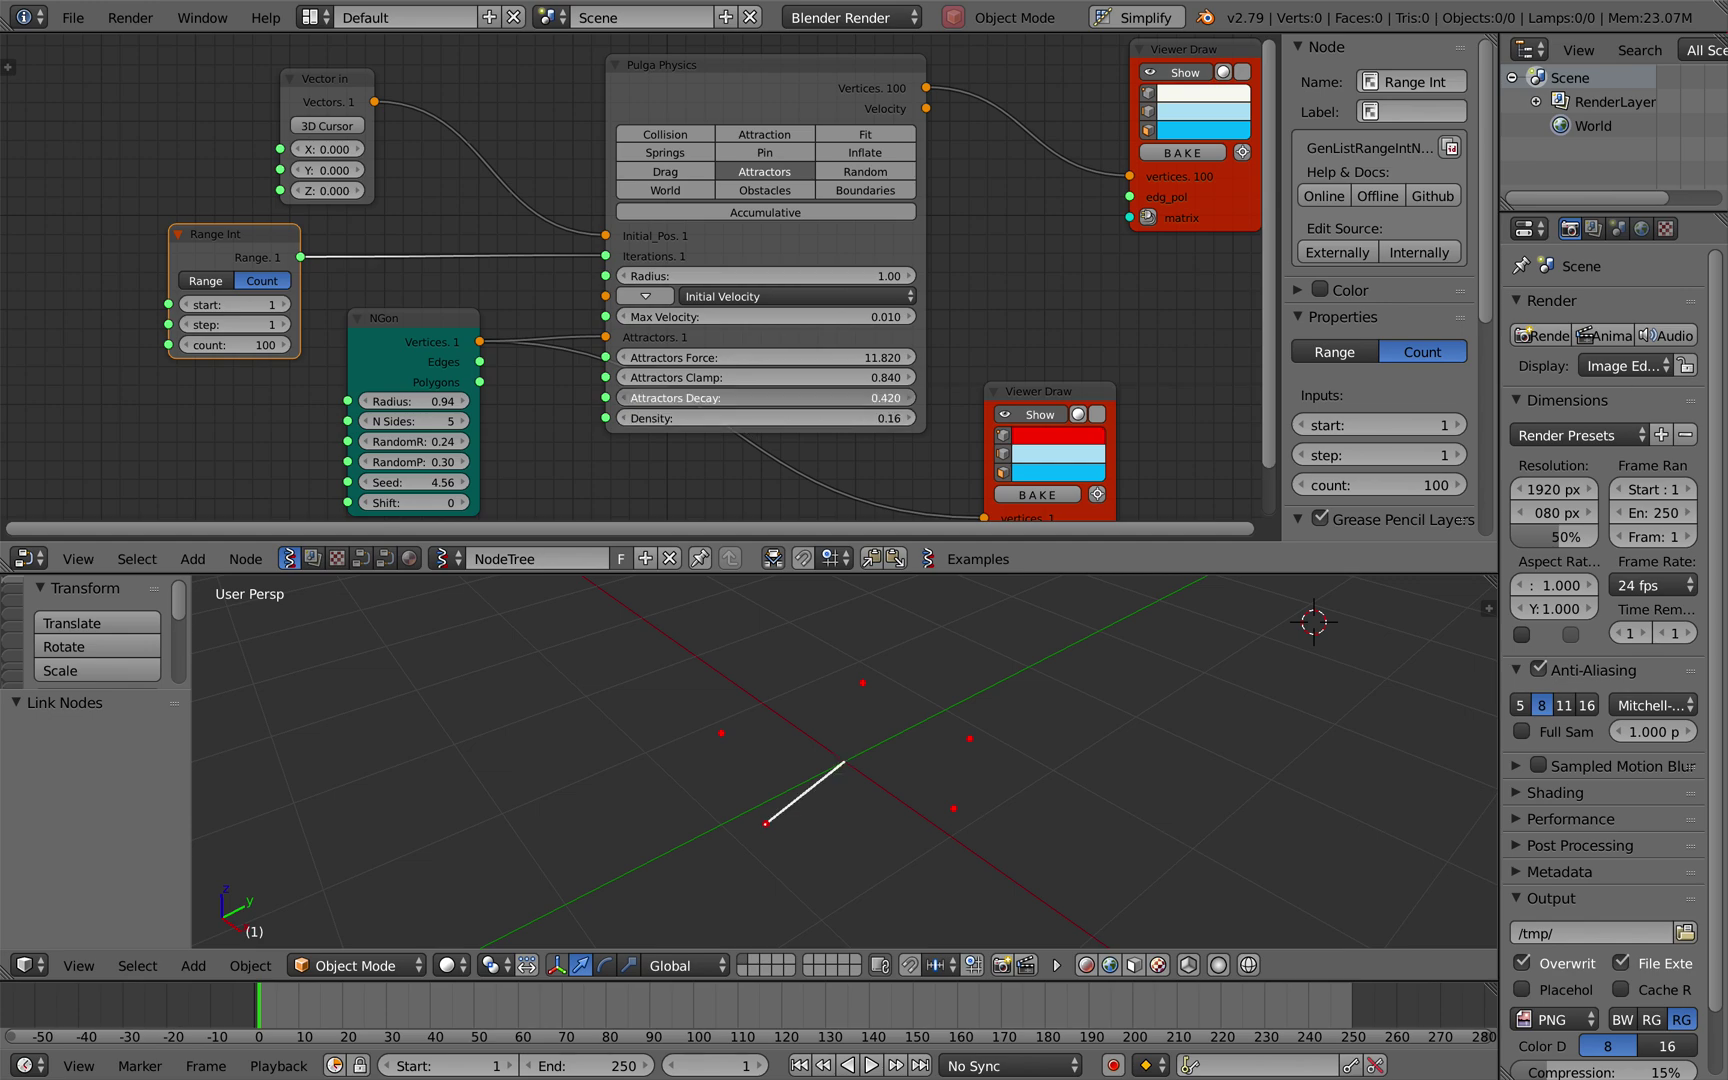
left_click_drag(779, 381, 720, 377)
left_click_drag(720, 357, 810, 357)
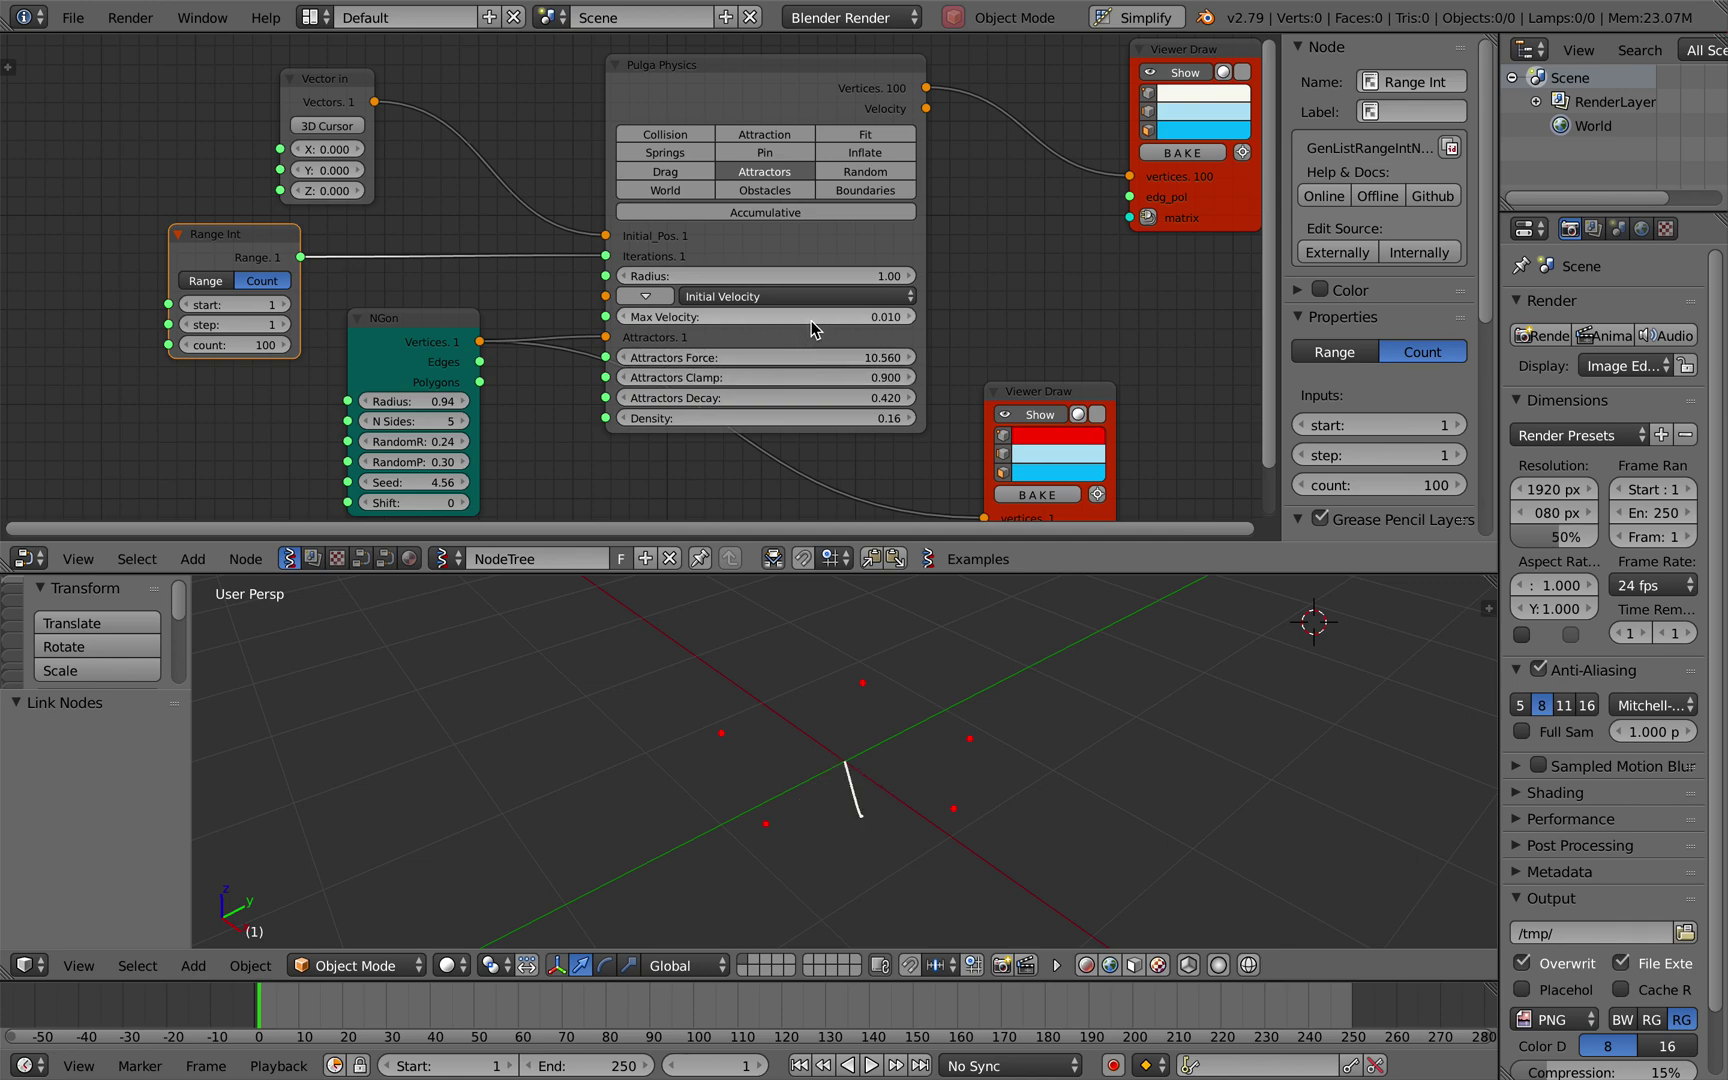
Reposition the red Viewer Draw node, enlarge the node editor and set the NGon's N Sides to 73.
left_click_drag(1037, 393, 1057, 390)
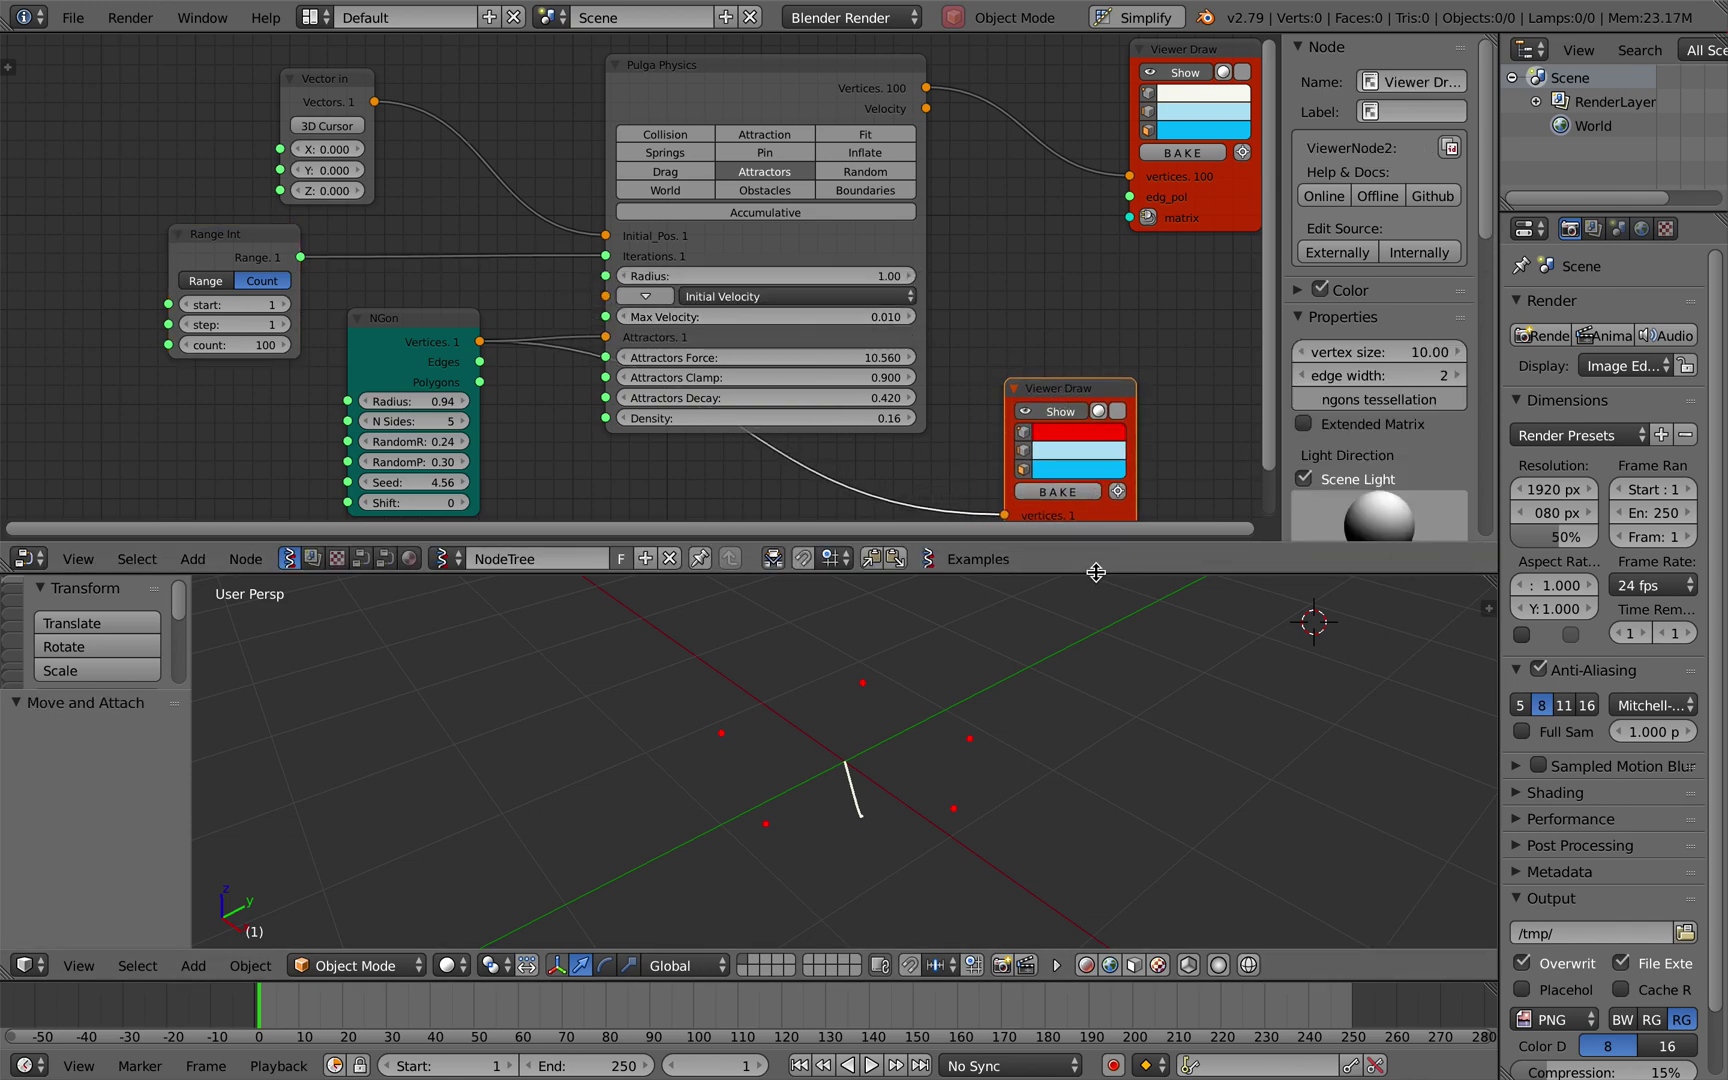
left_click_drag(1096, 570, 1096, 632)
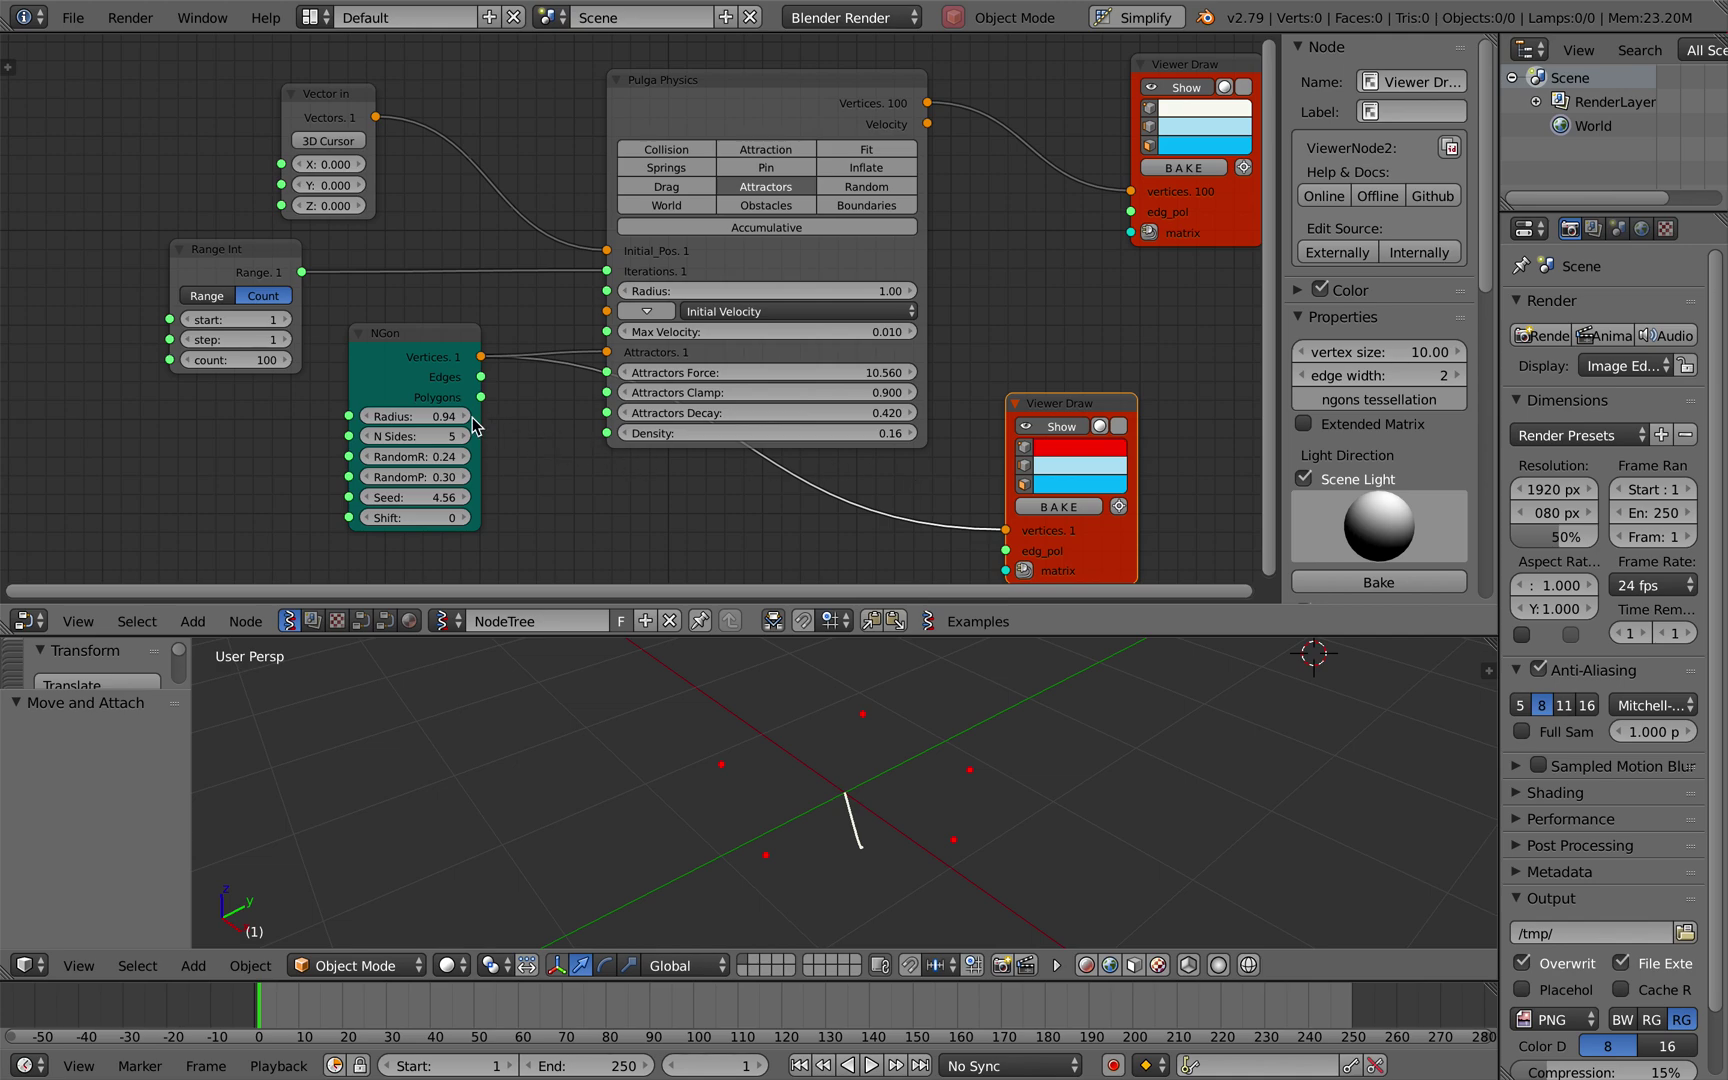
left_click_drag(431, 433, 527, 433)
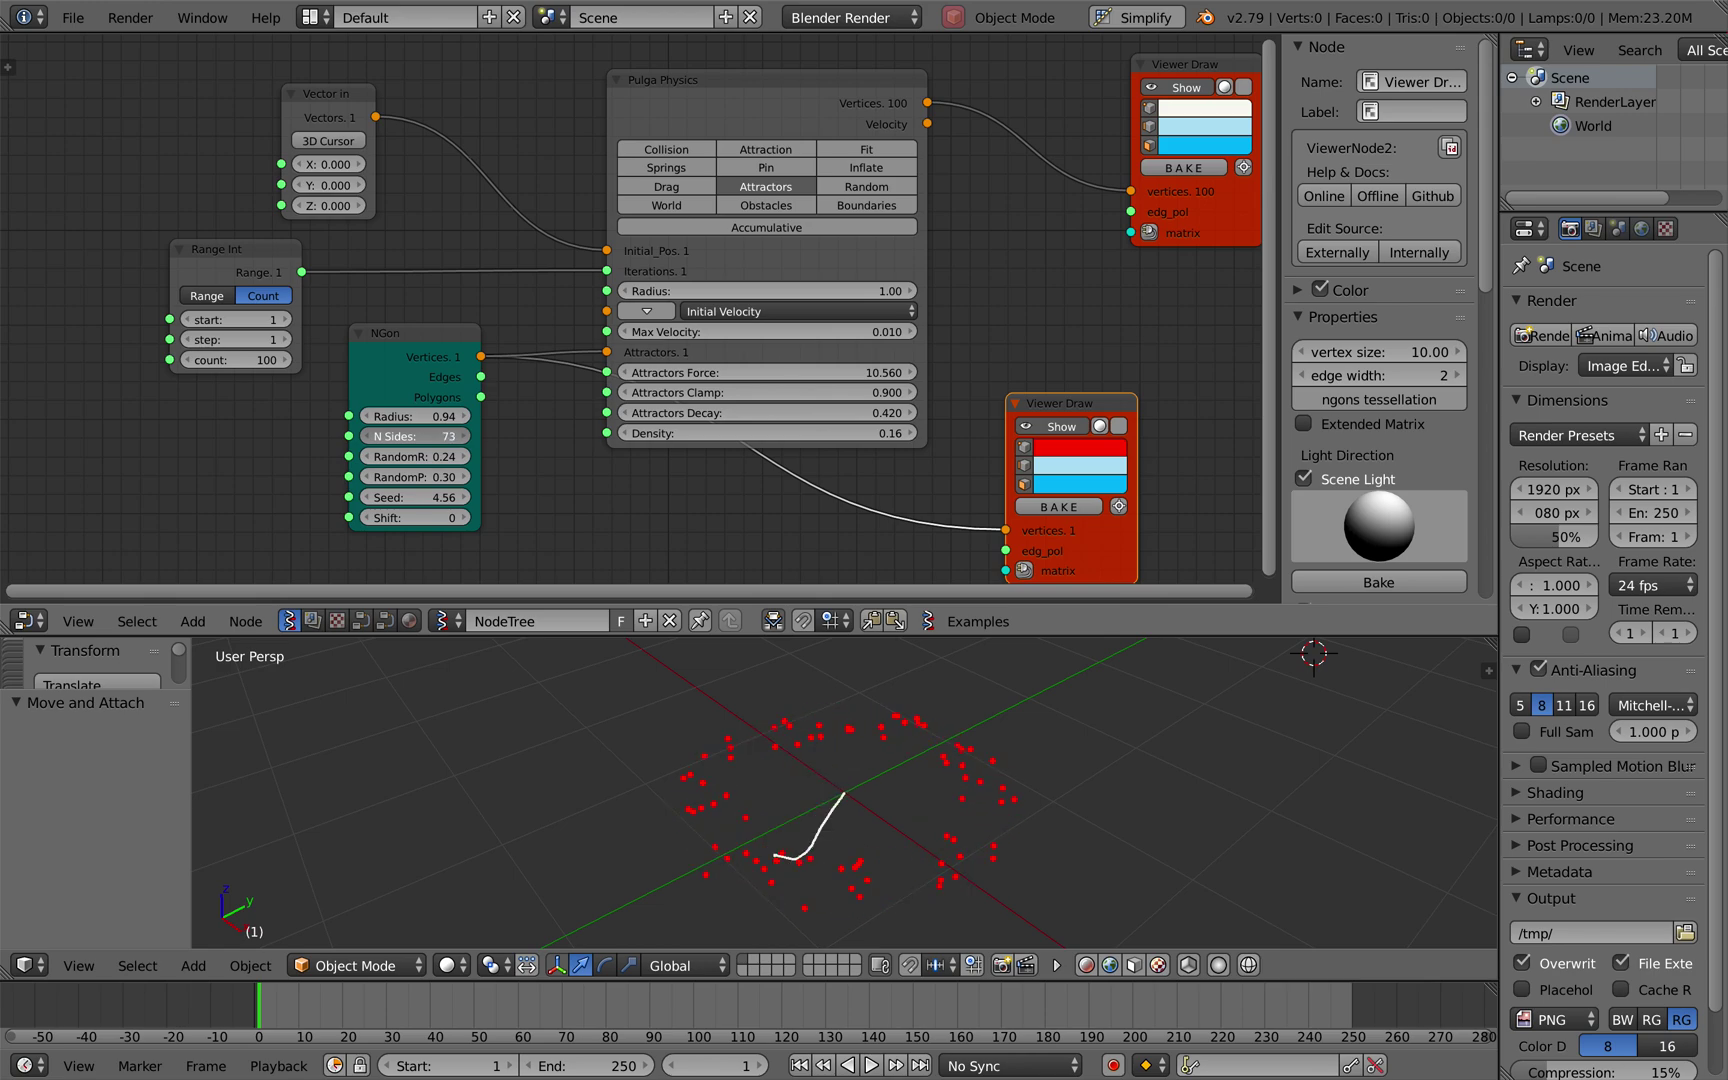
Set the NGon's Seed to 15.90 and save the file as a new numbered version.
left_click_drag(425, 497, 825, 497)
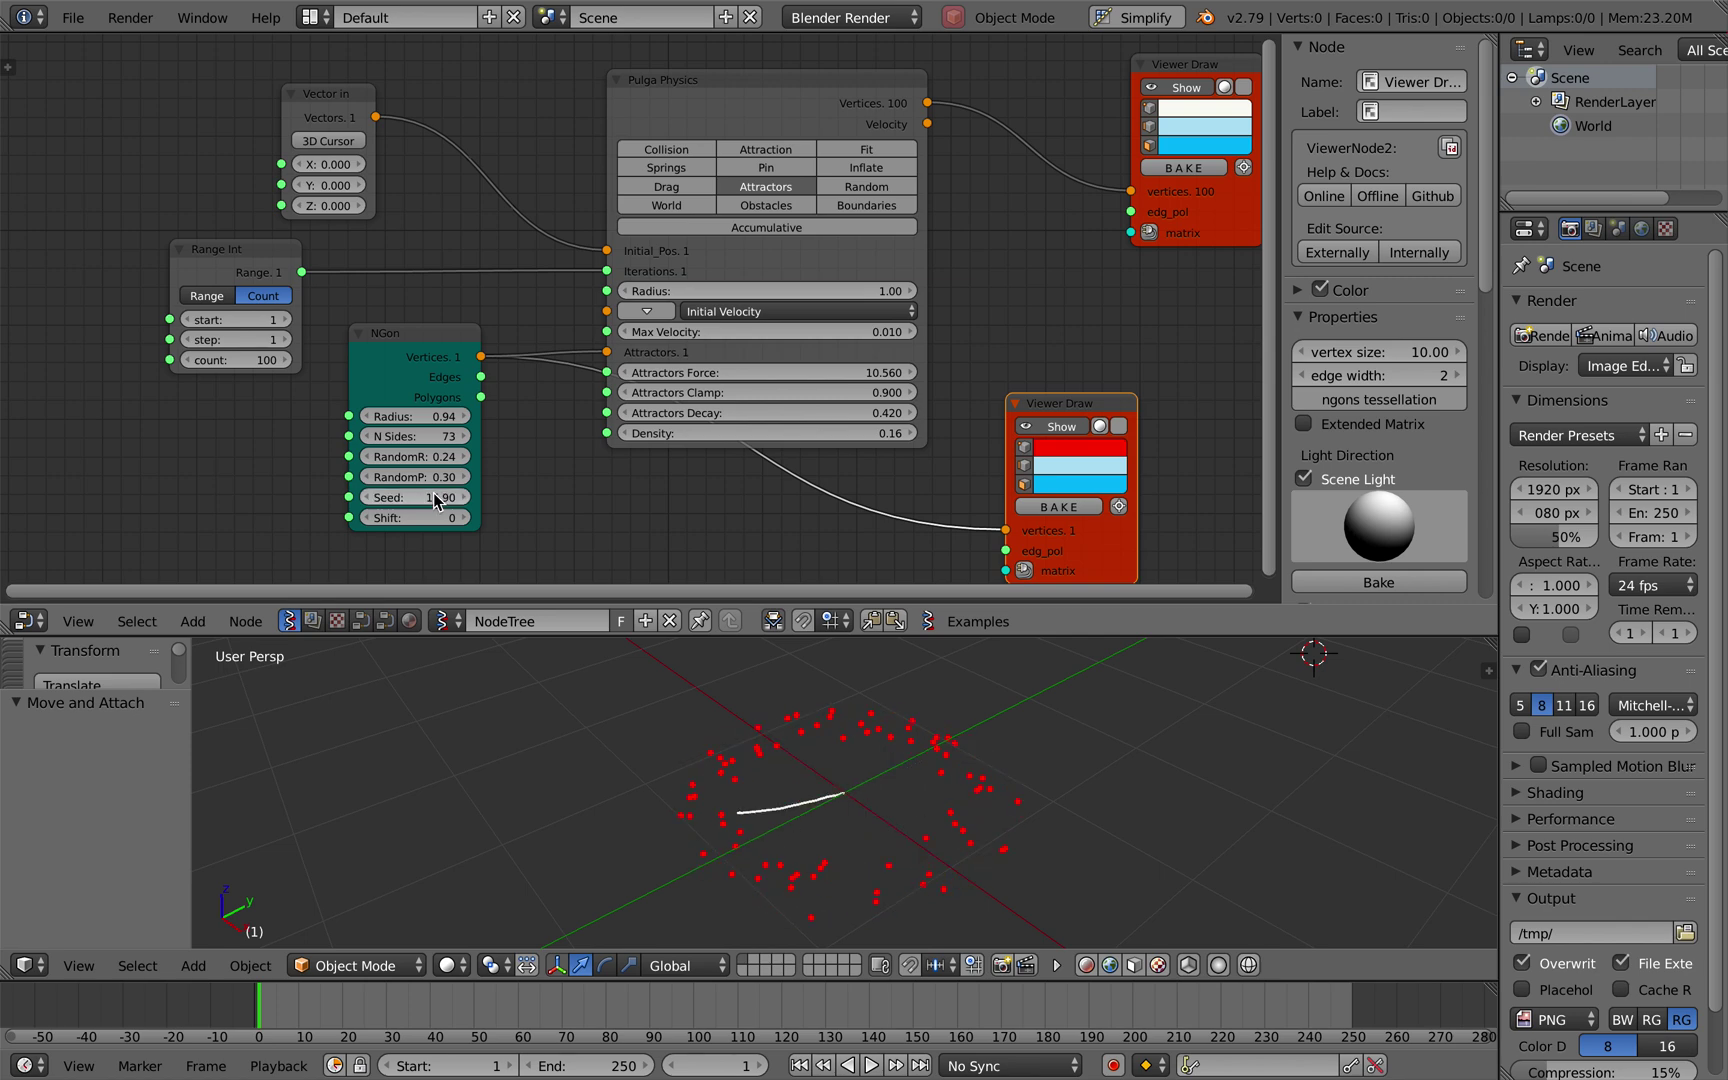
left_click(73, 17)
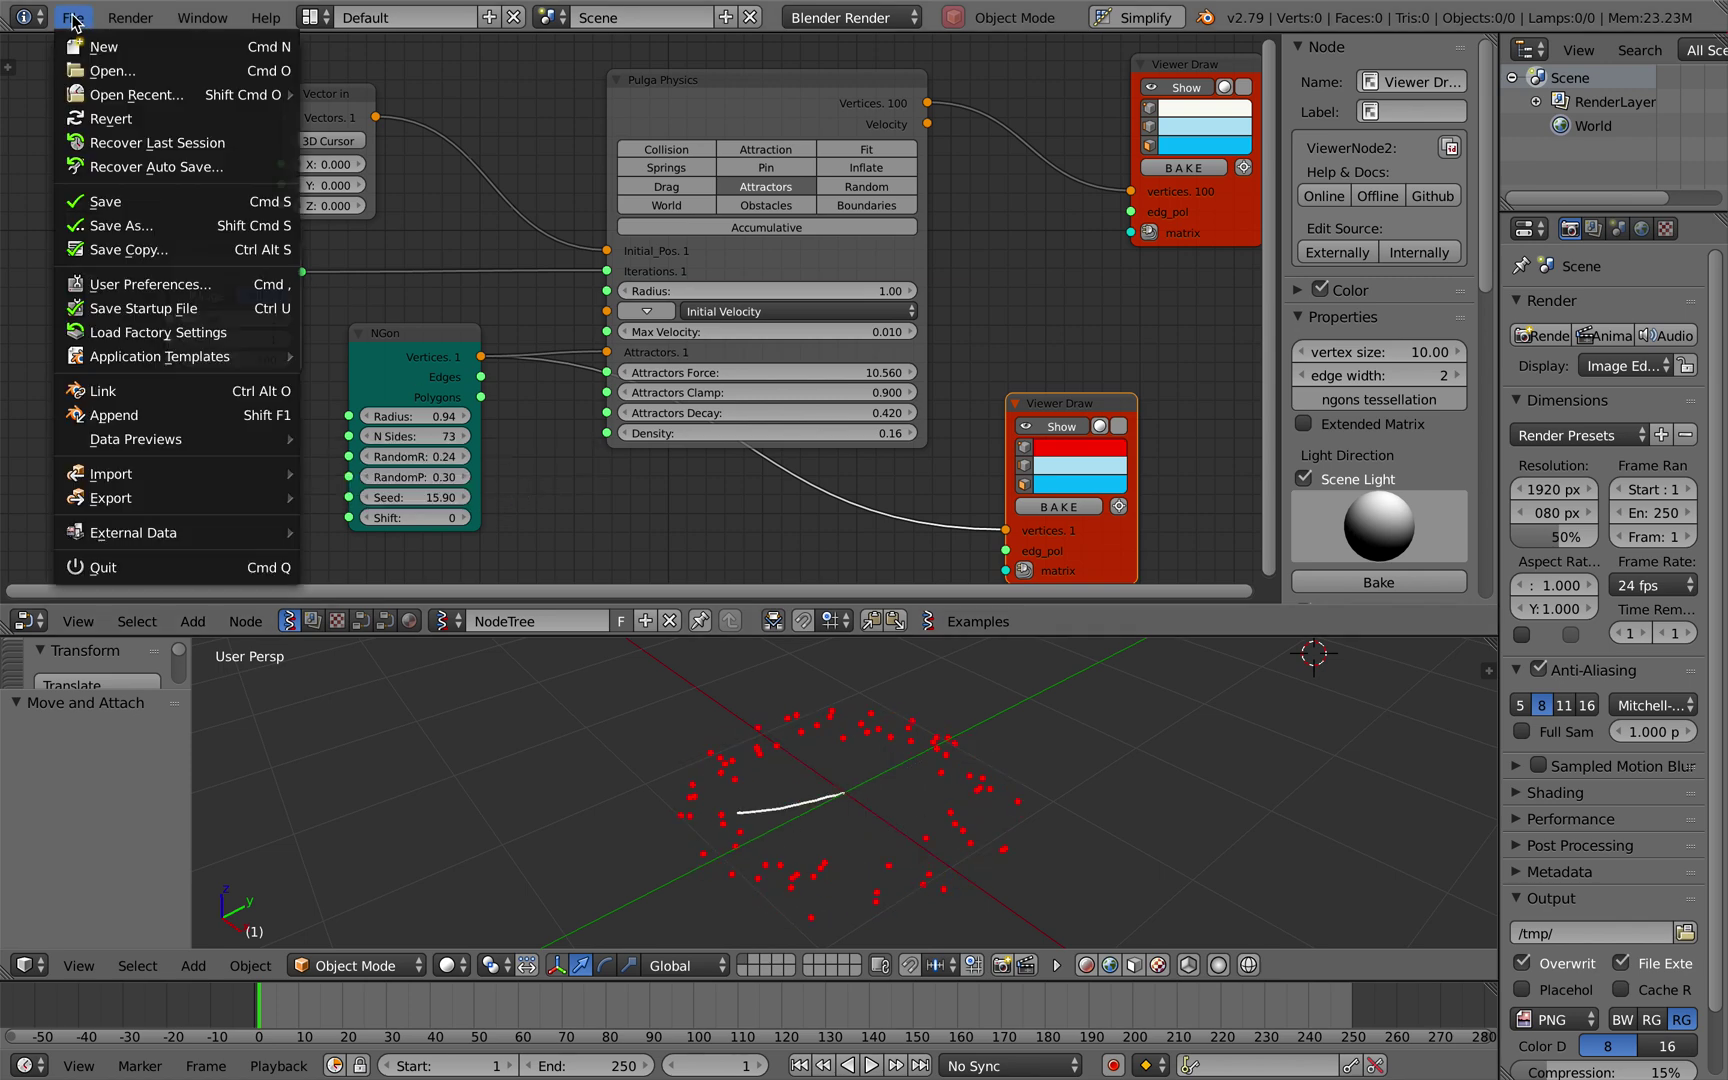
left_click(112, 218)
left_click(1565, 109)
left_click(1597, 83)
Check the plasma ball reference images in the browser, return to Blender and inspect the Pulga Physics Initial Velocity components.
key("ctrl+Right")
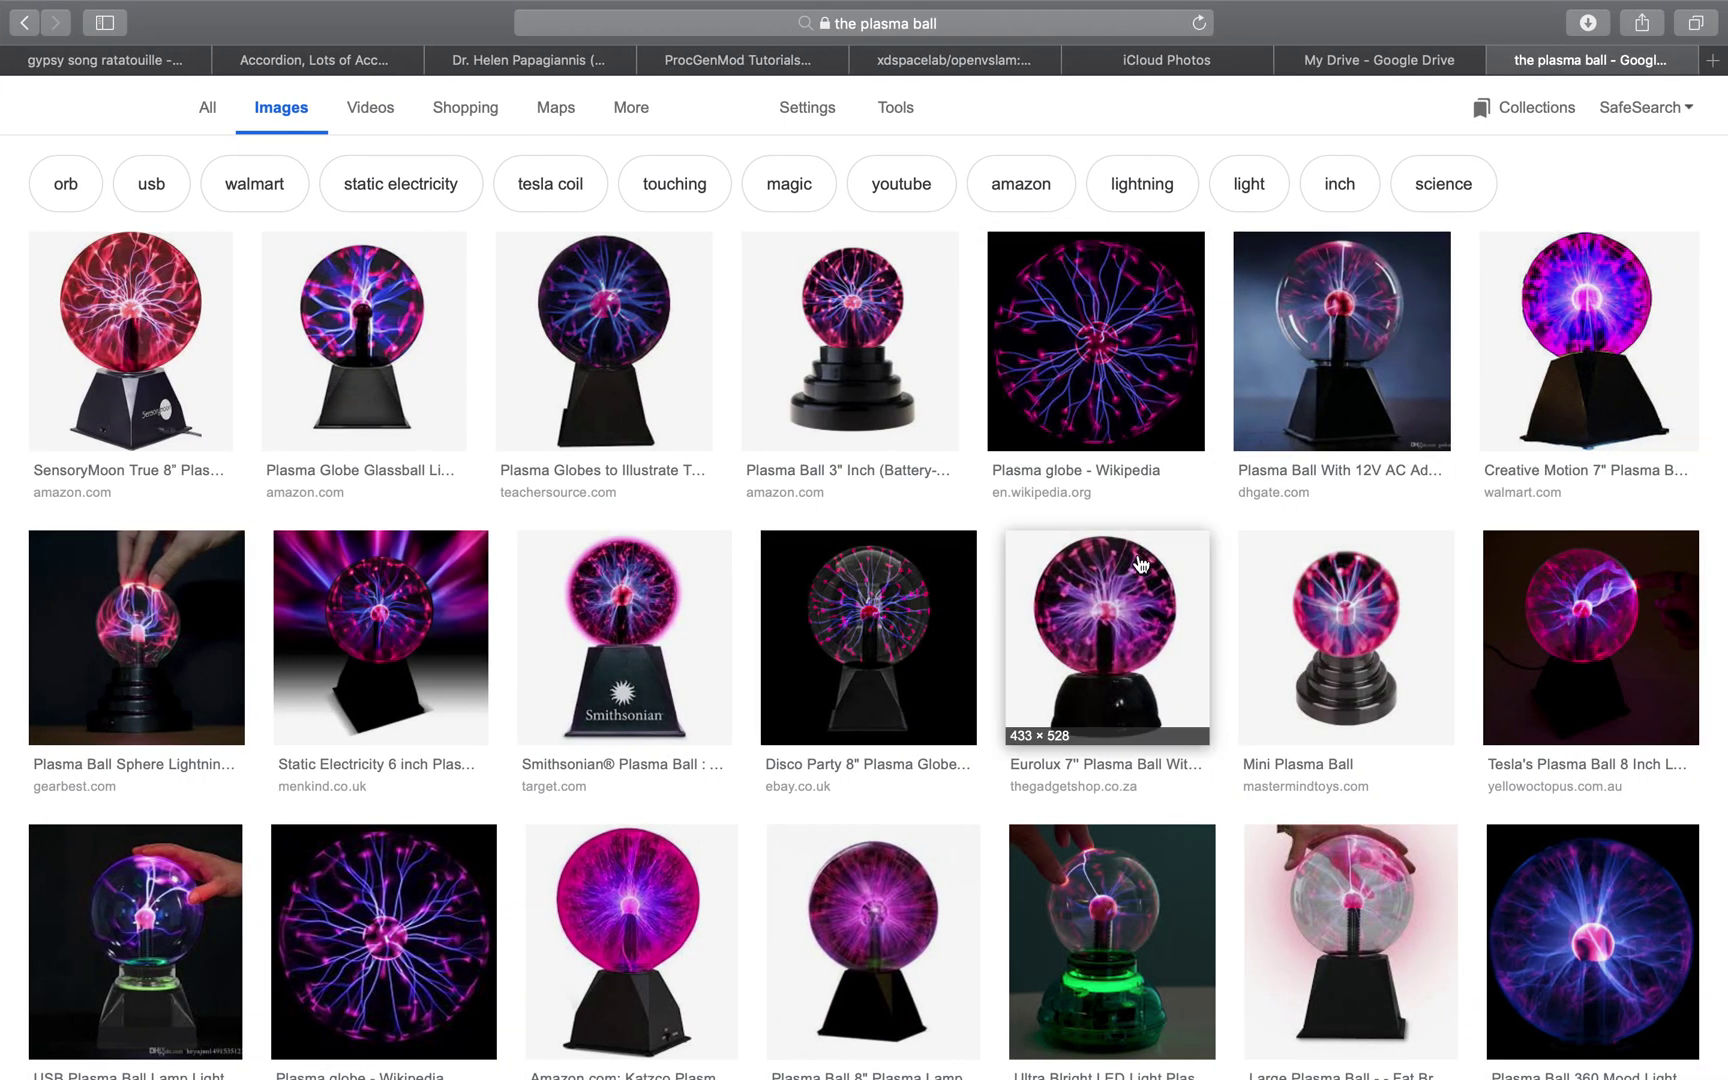
key("ctrl+Left")
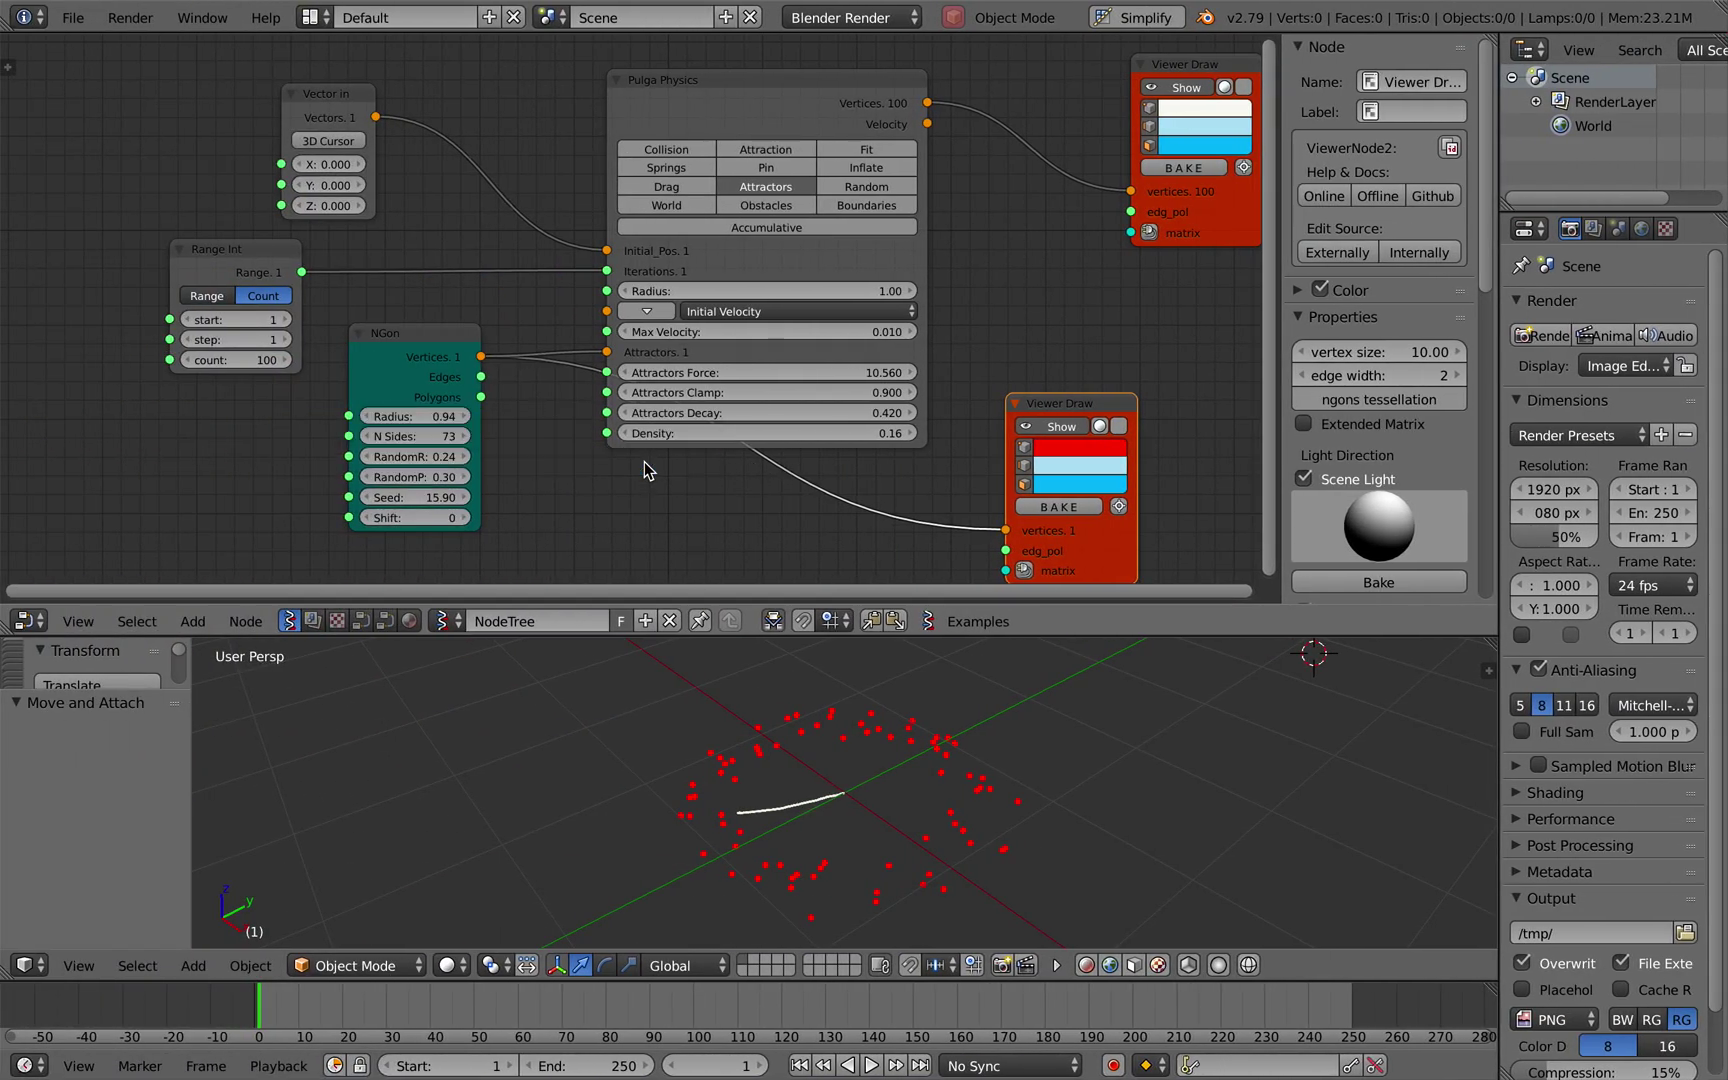
left_click(647, 311)
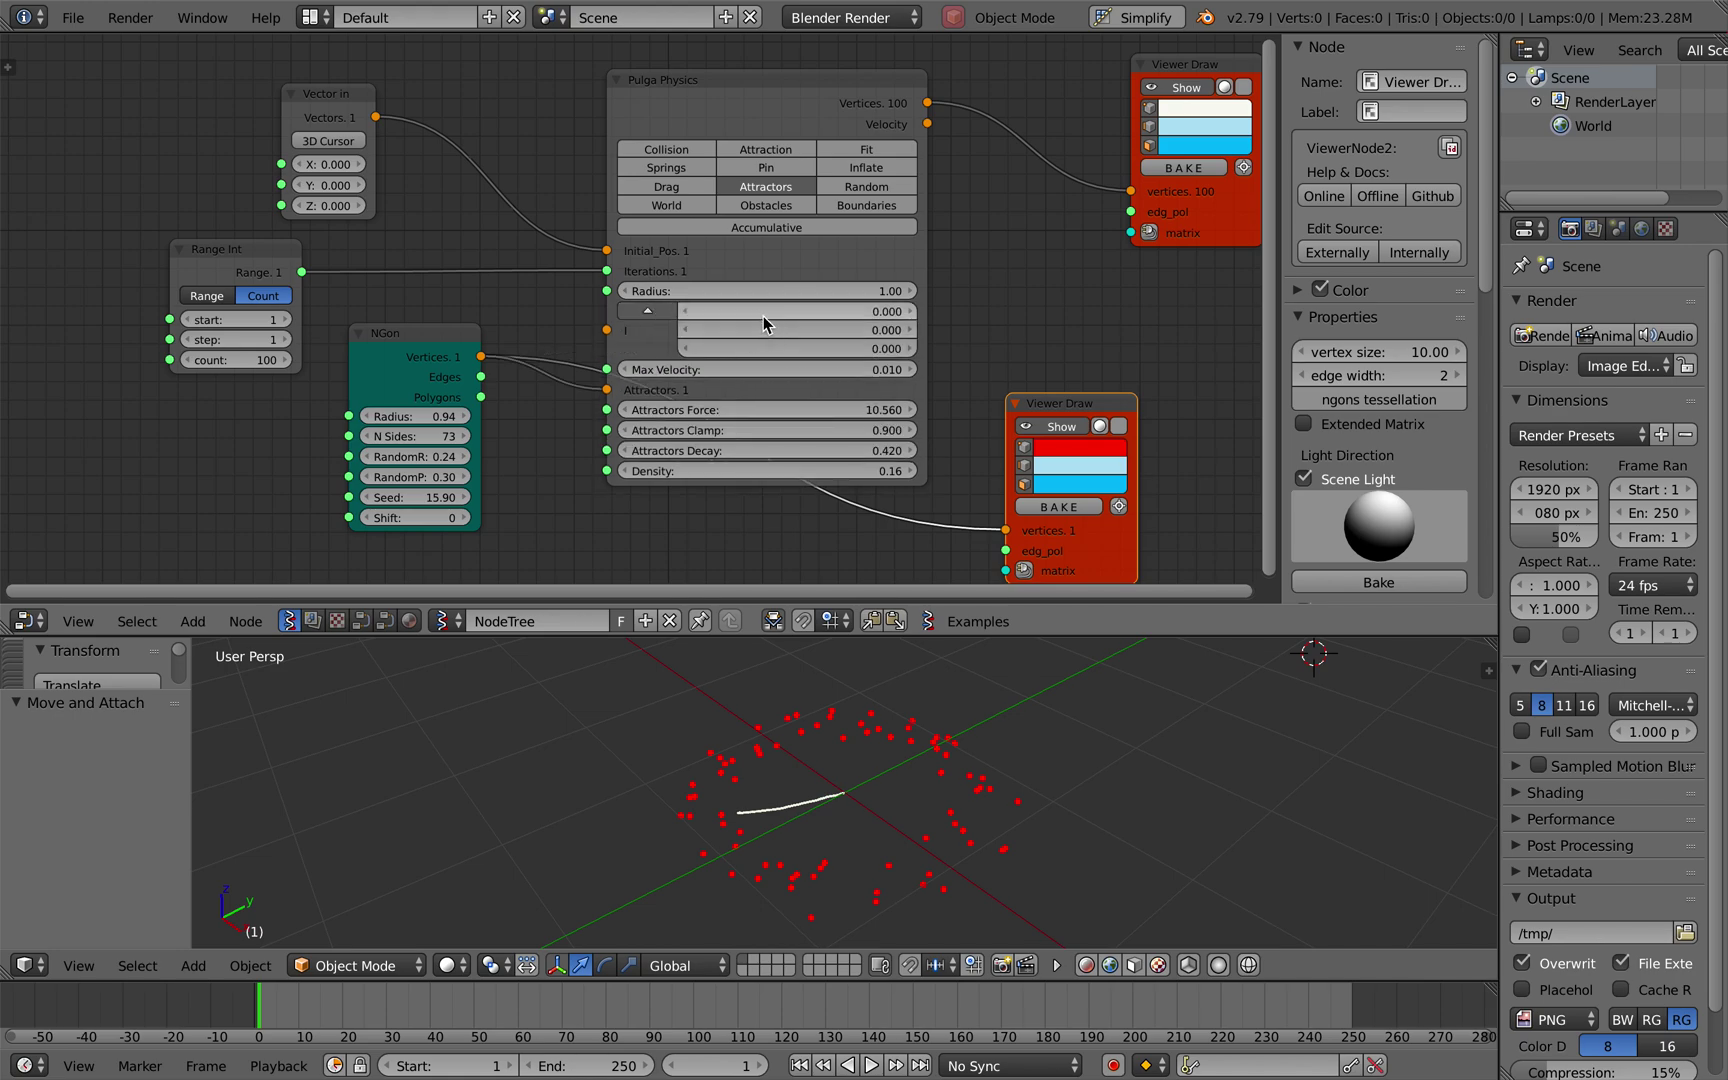
left_click(645, 311)
Move the Range Int and NGon nodes away from Pulga Physics and save over the current file.
left_click_drag(225, 242, 141, 223)
left_click_drag(412, 350, 433, 405)
key("ctrl+s")
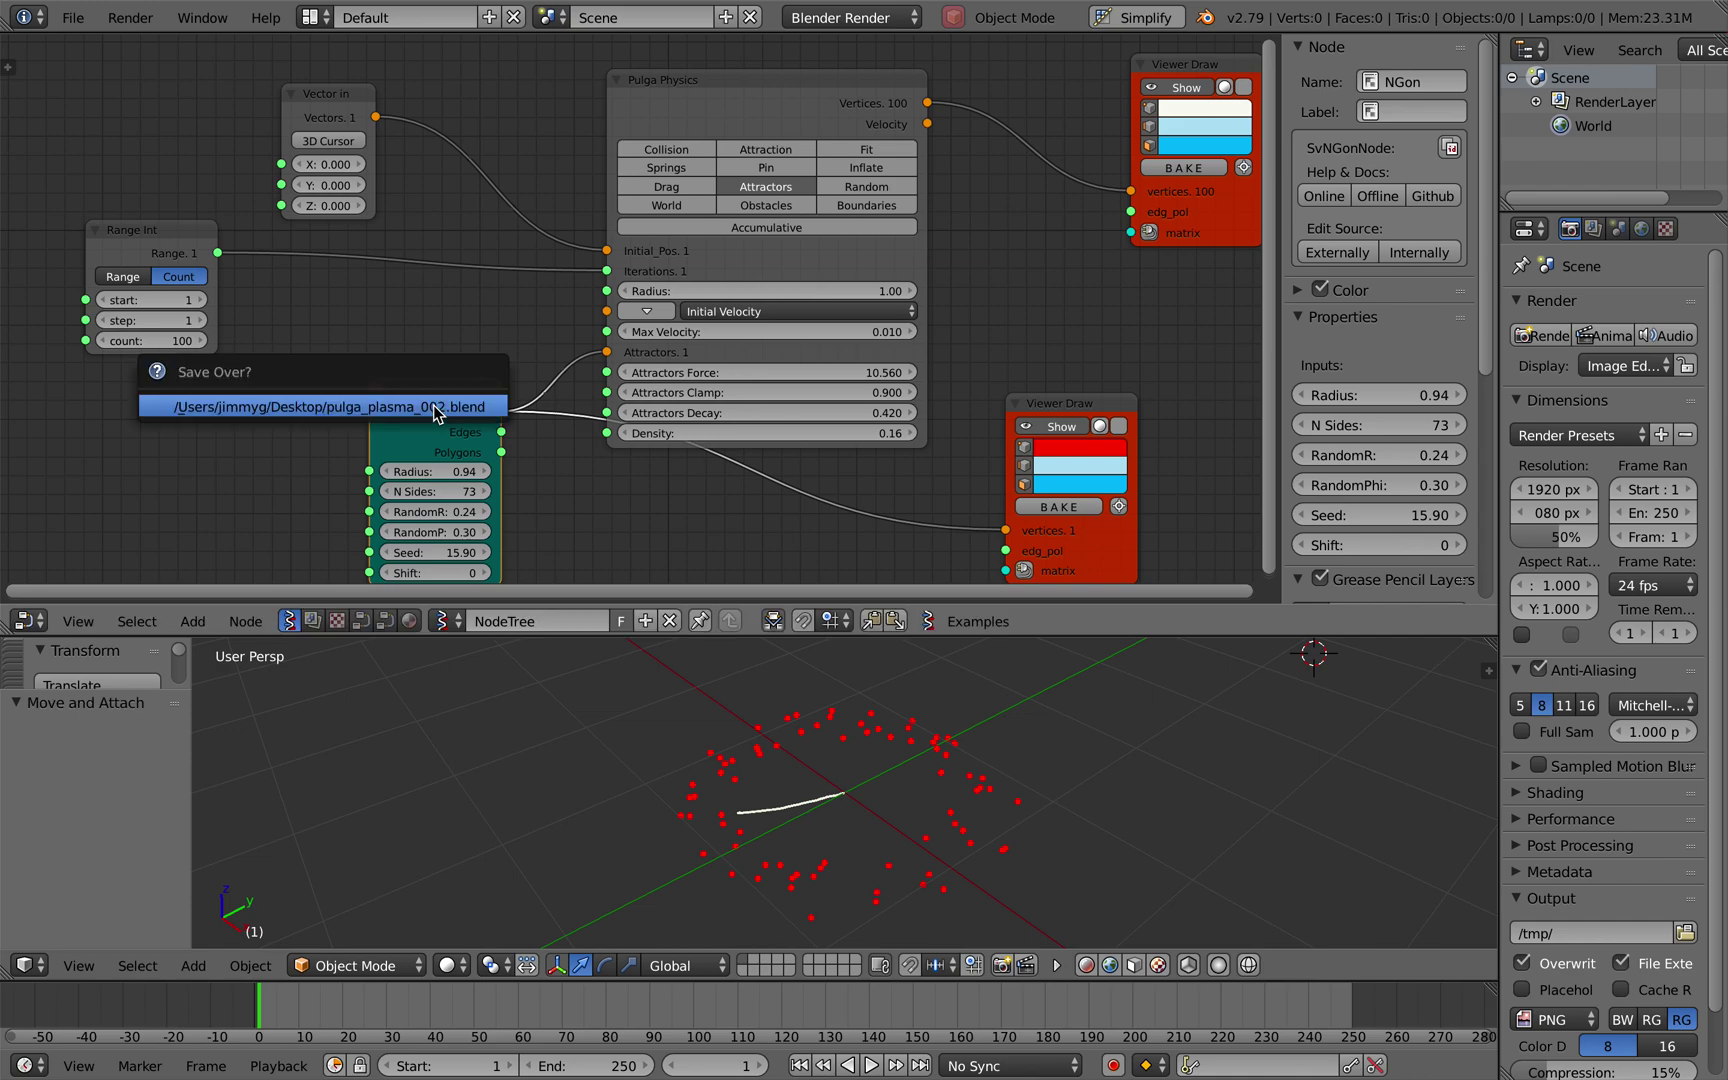
left_click(433, 405)
Add a Random Vector MK2 node with Count 20 and link its Random output to the Pulga Physics Initial Velocity input.
key("shift+a")
left_click(331, 369)
type("random")
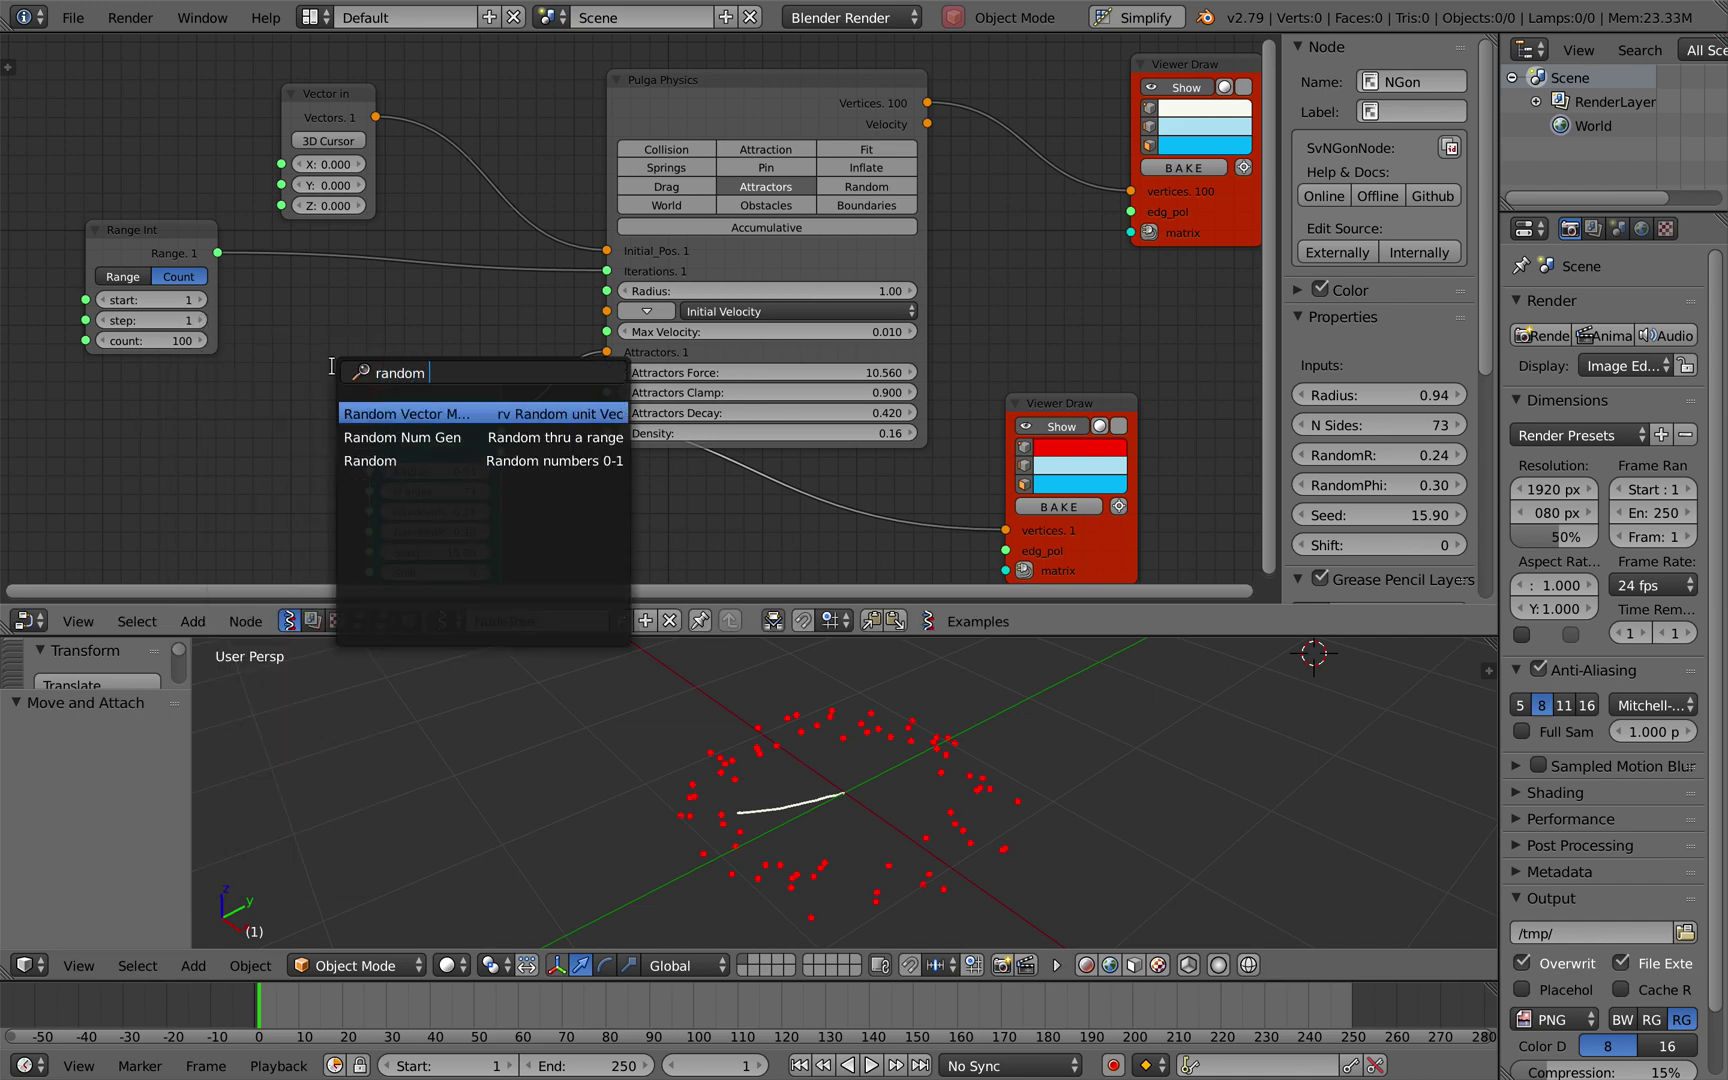
key("Return")
left_click(316, 367)
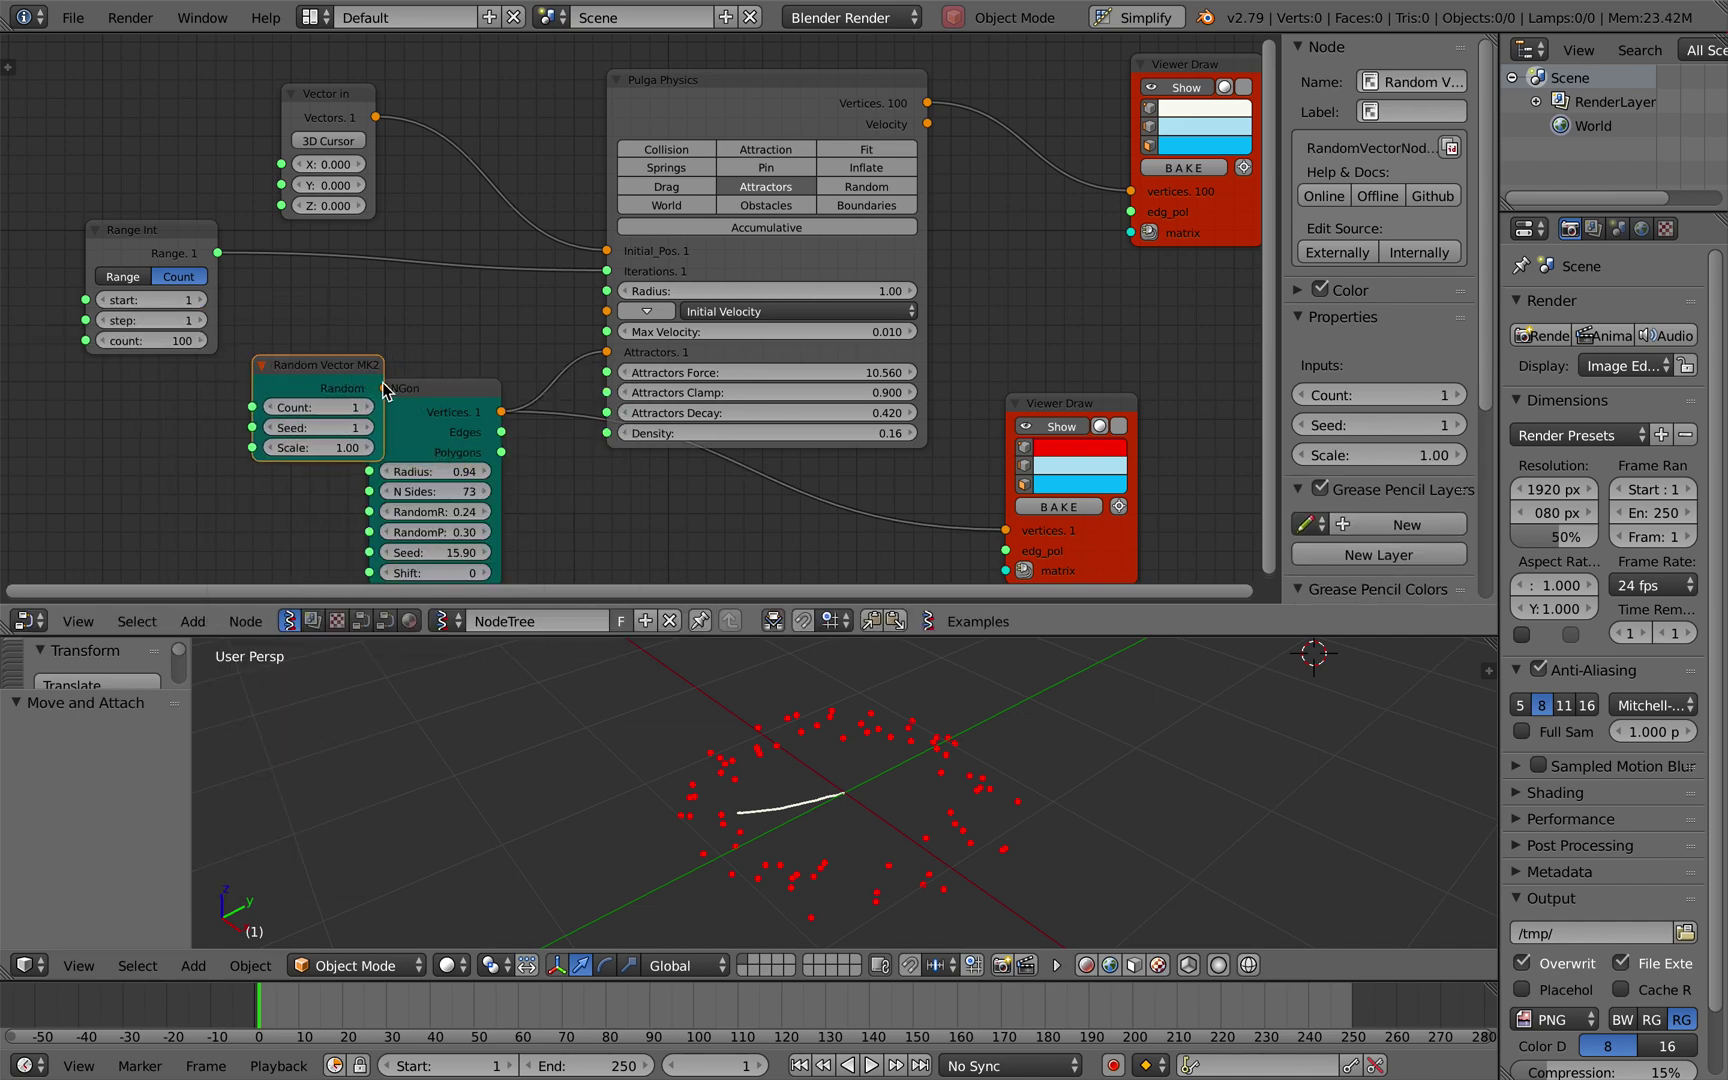
type("20")
key("Return")
left_click_drag(384, 388, 608, 319)
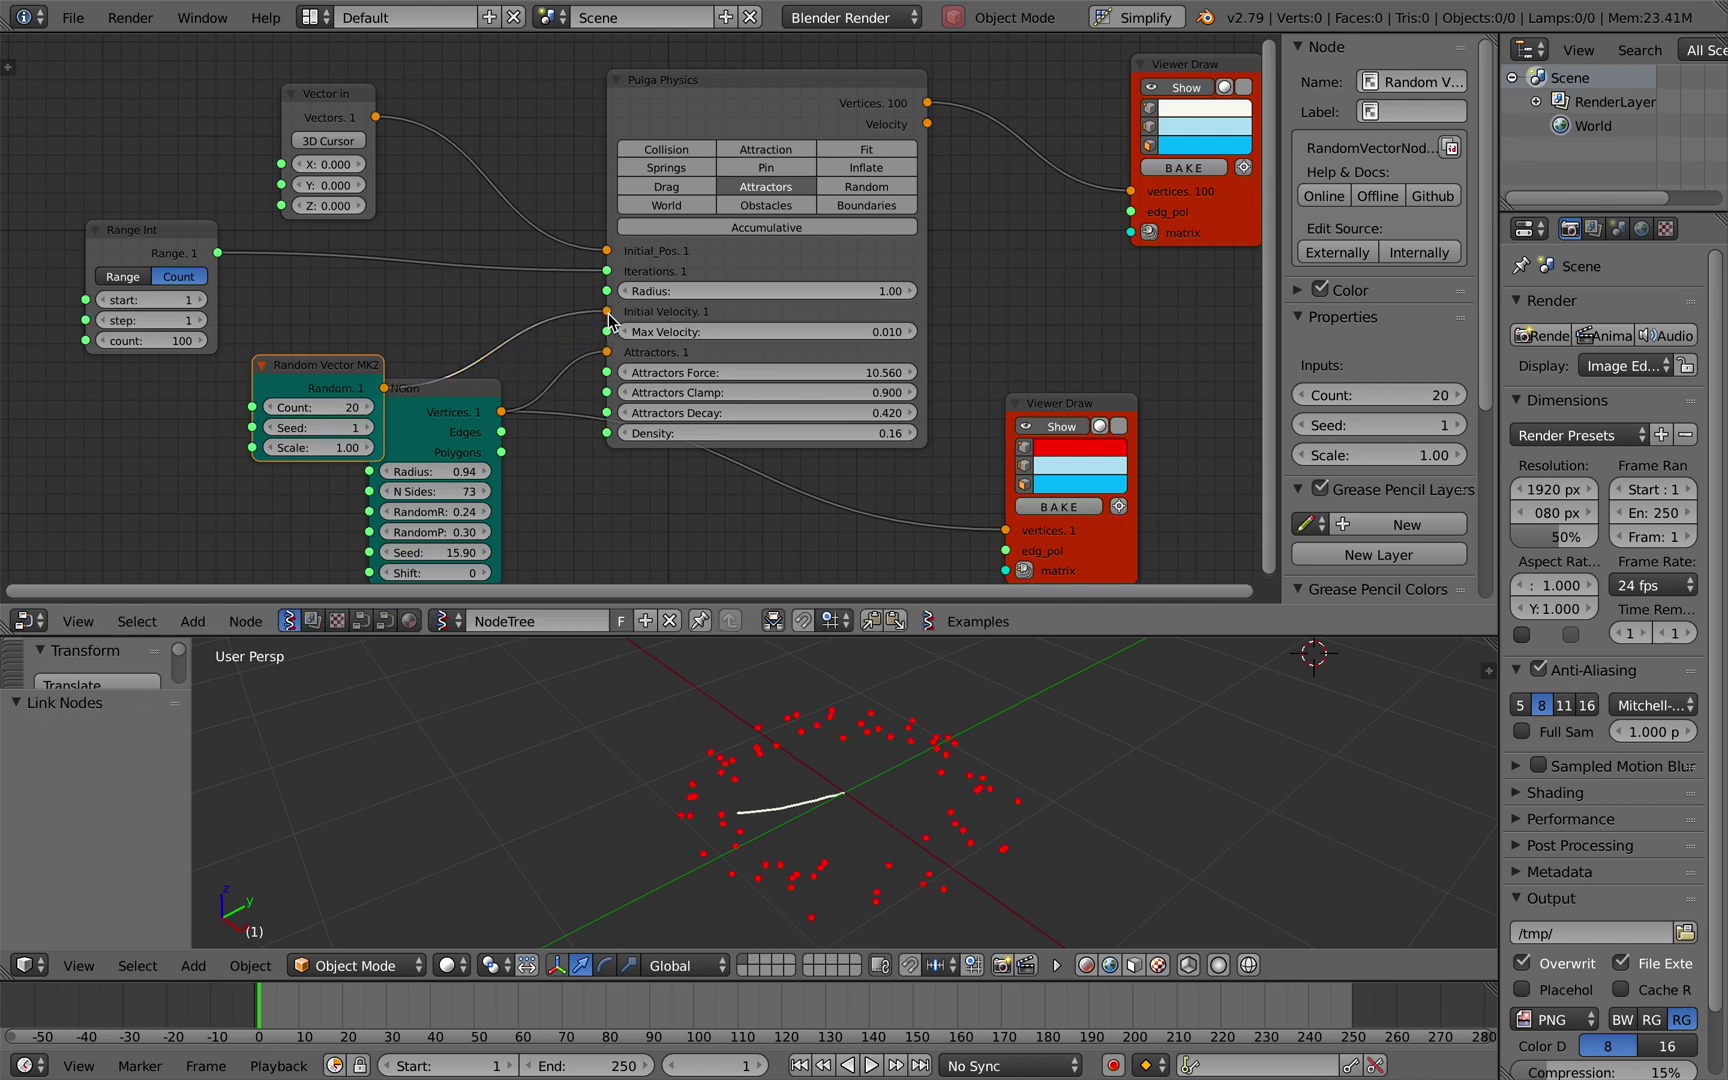
Spread out the Random Vector MK2, NGon and Vector in nodes so none overlap, saving over the file.
left_click_drag(328, 381, 322, 331)
key("ctrl+s")
left_click(447, 371)
left_click_drag(455, 397, 468, 396)
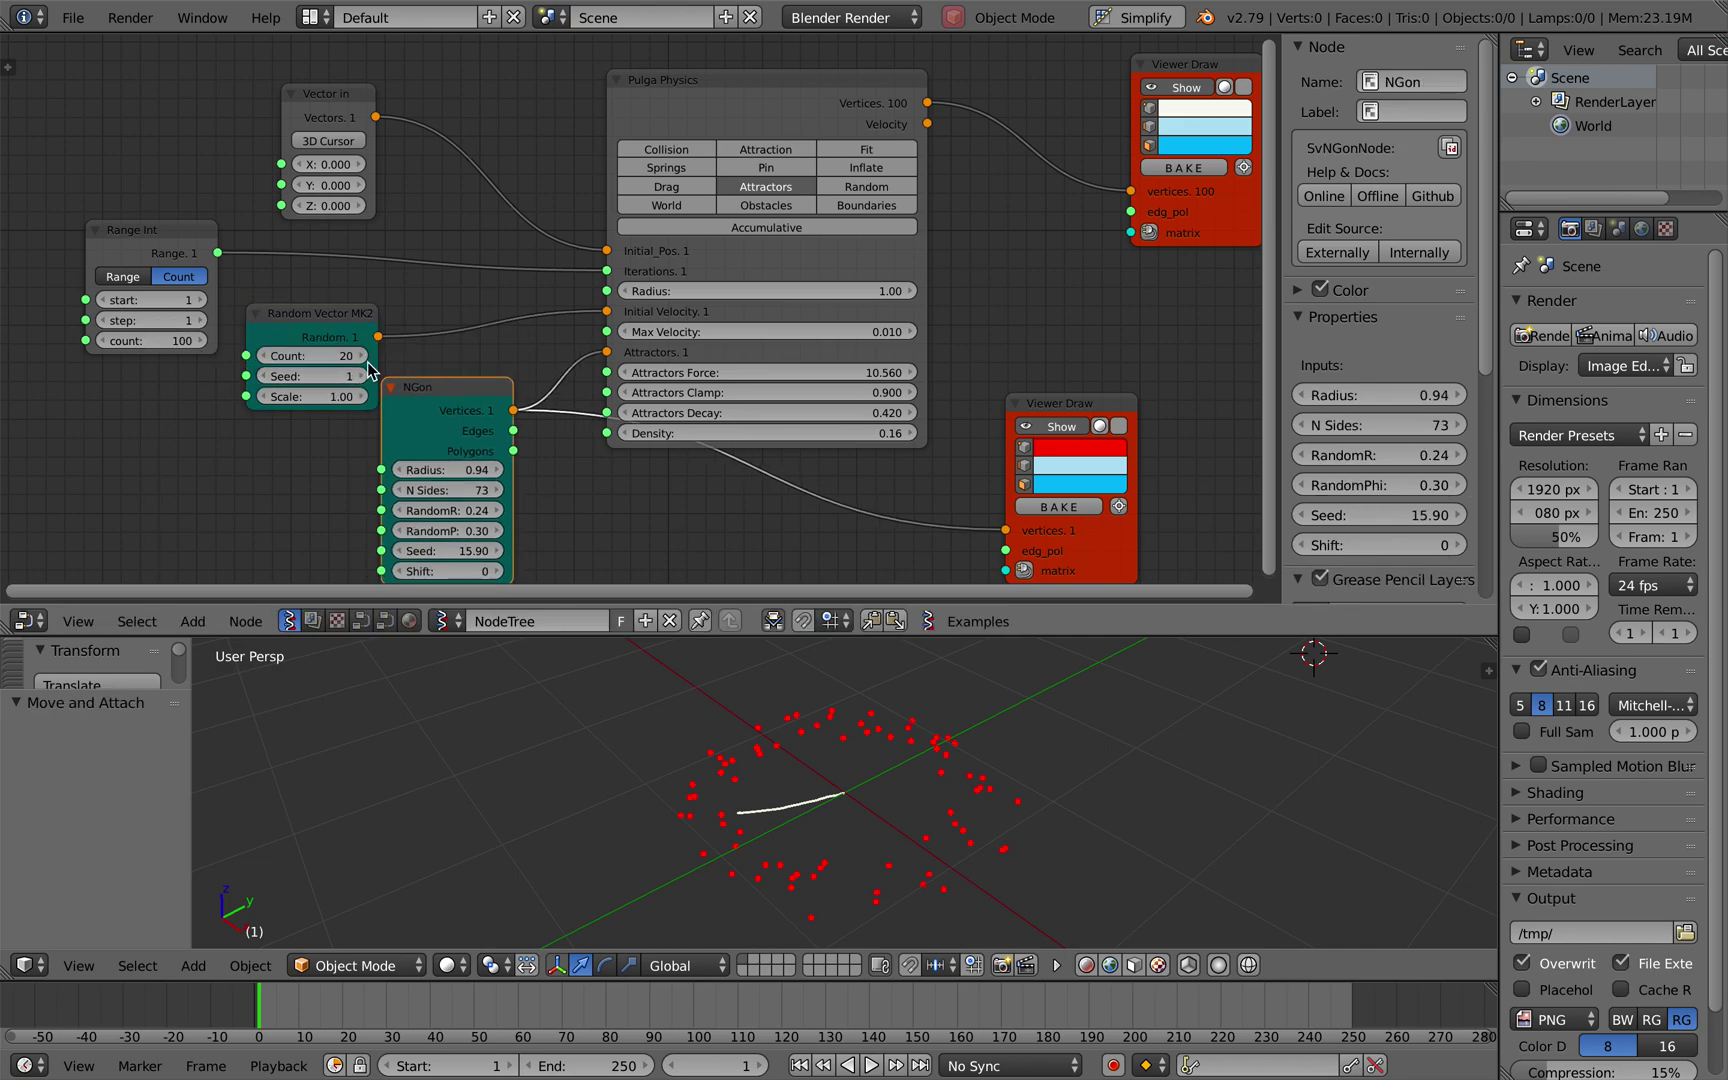
key("ctrl+s")
left_click(418, 352)
left_click_drag(363, 112, 247, 89)
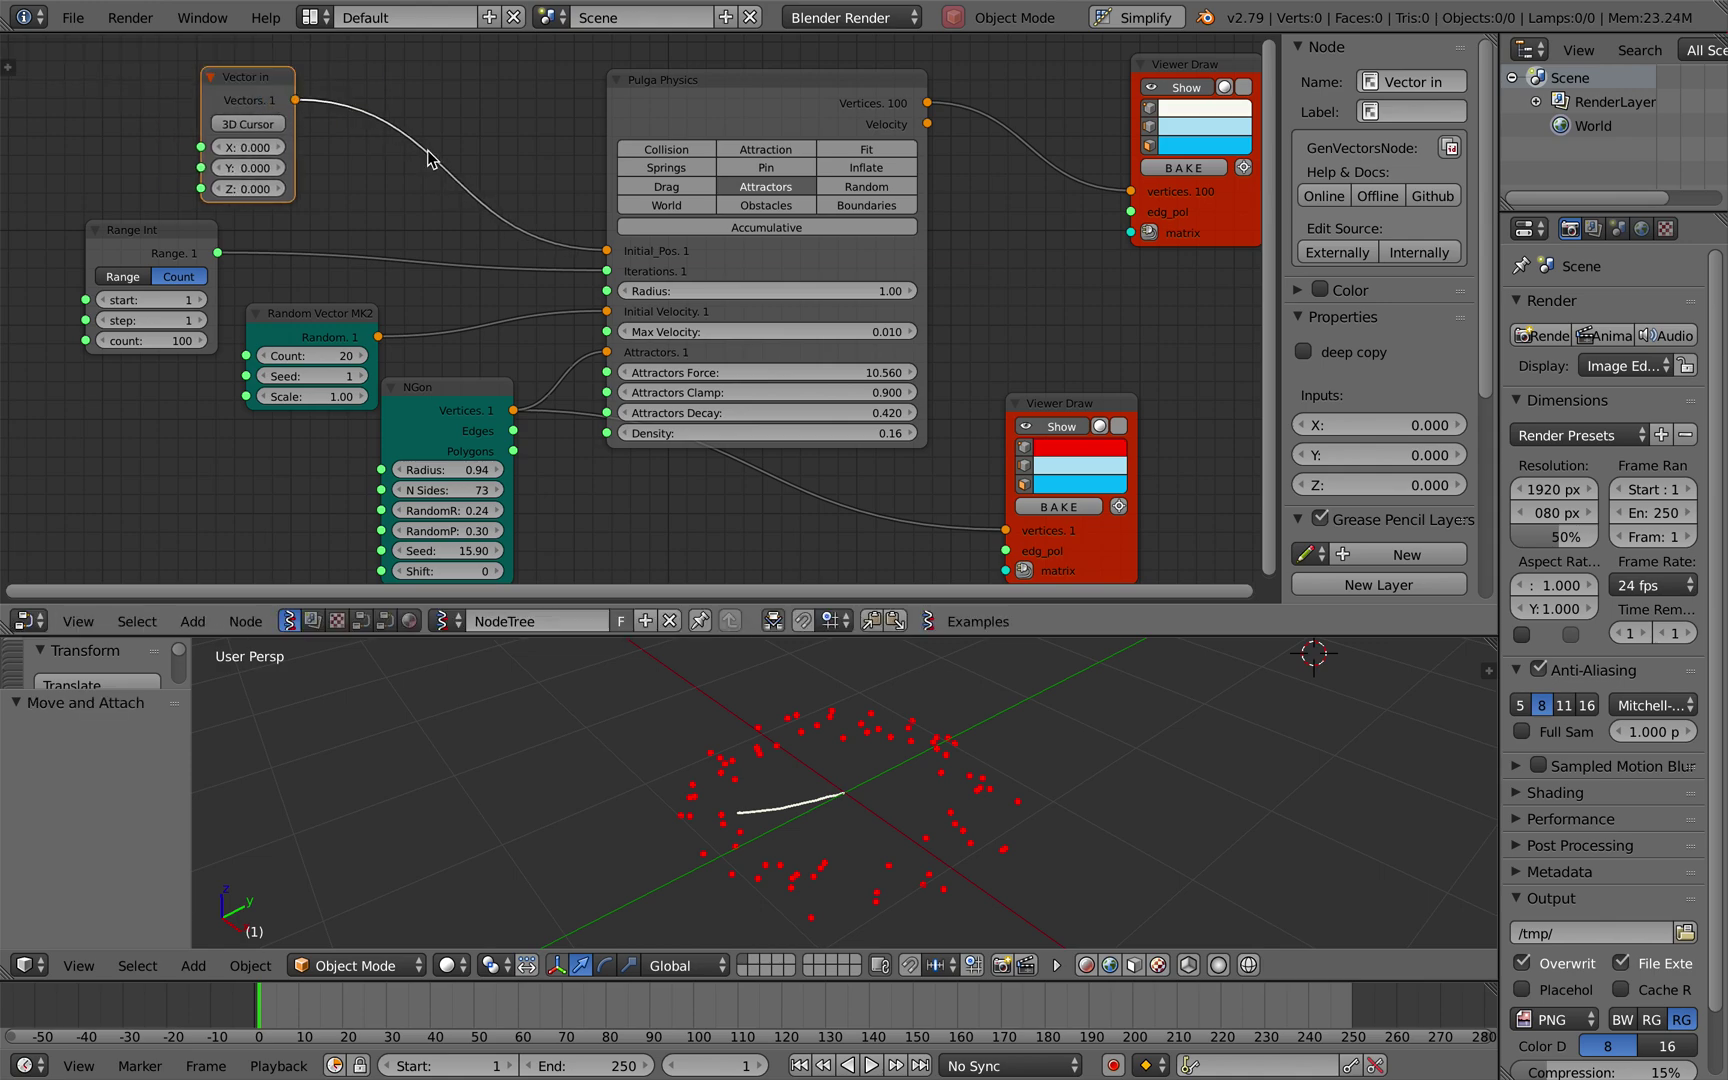
Insert a List Repeater node into the link between Vector in and the Pulga Physics Initial_Pos input.
key("space")
type("list re")
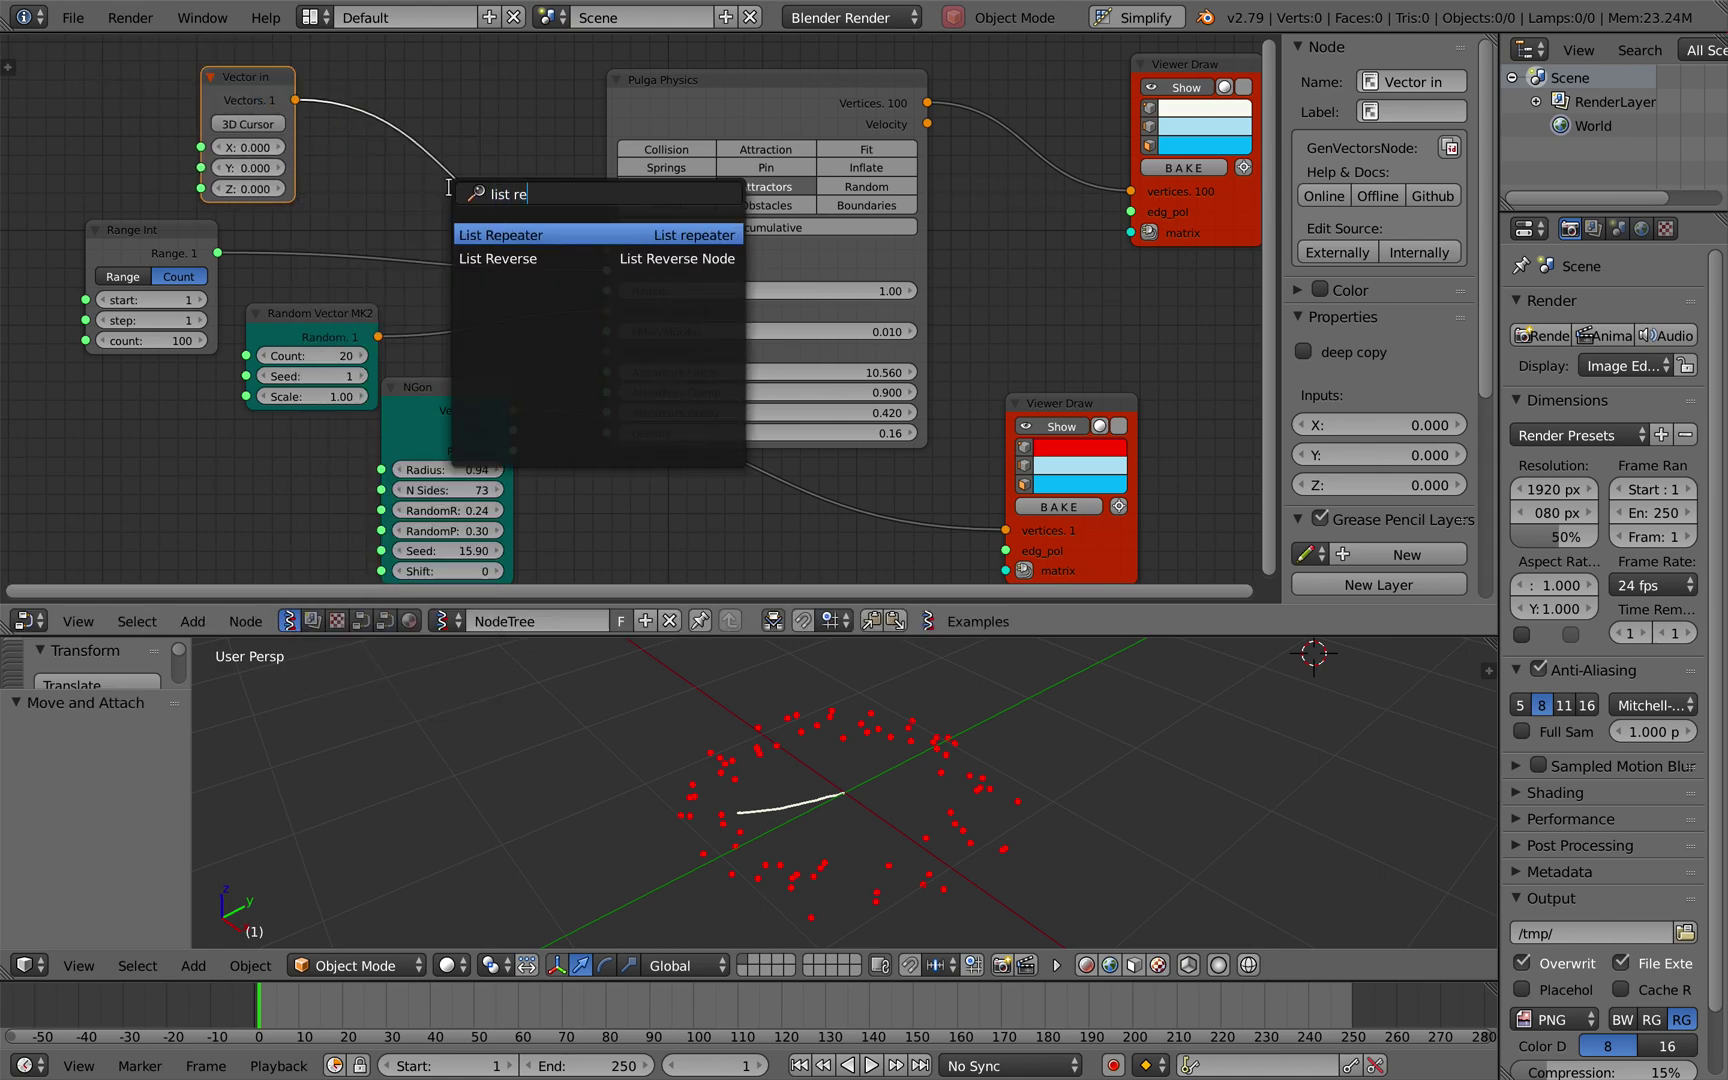
key("Return")
left_click(420, 100)
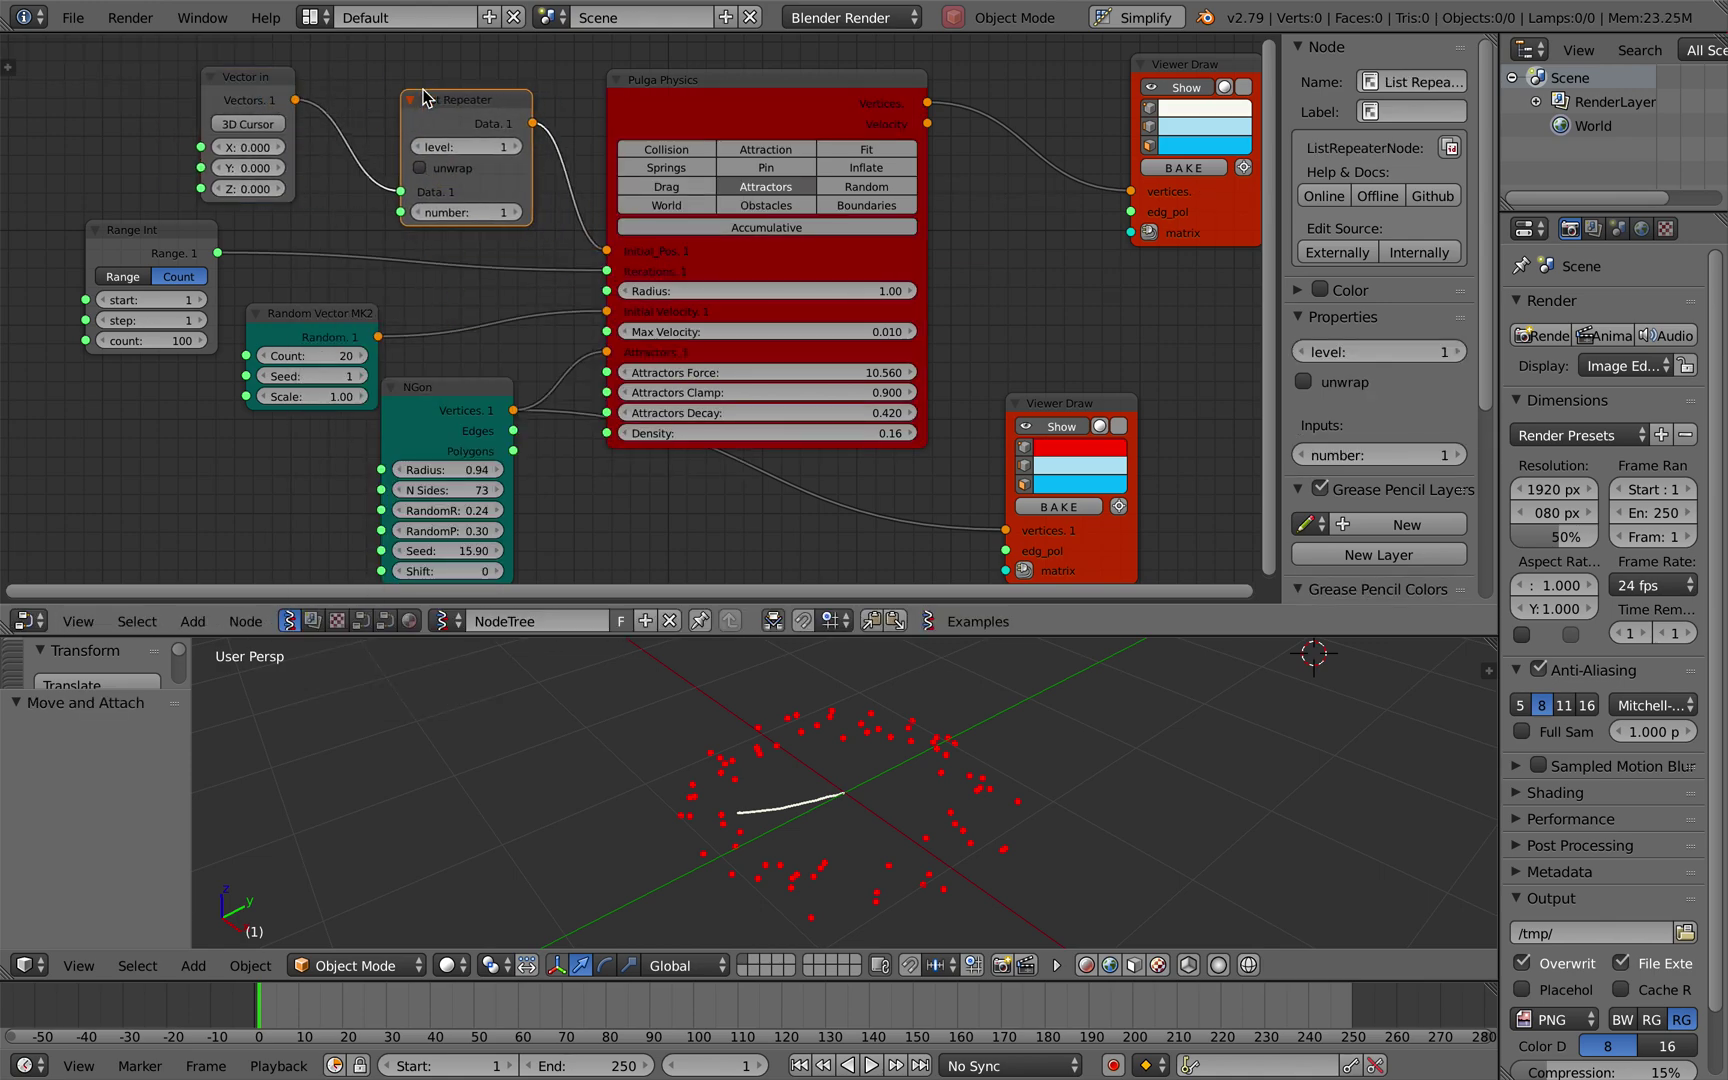
Set the List Repeater's number to 20 and enable unwrap.
left_click(470, 212)
type("3")
key("Return")
left_click(491, 213)
type("20")
key("Return")
left_click(481, 162)
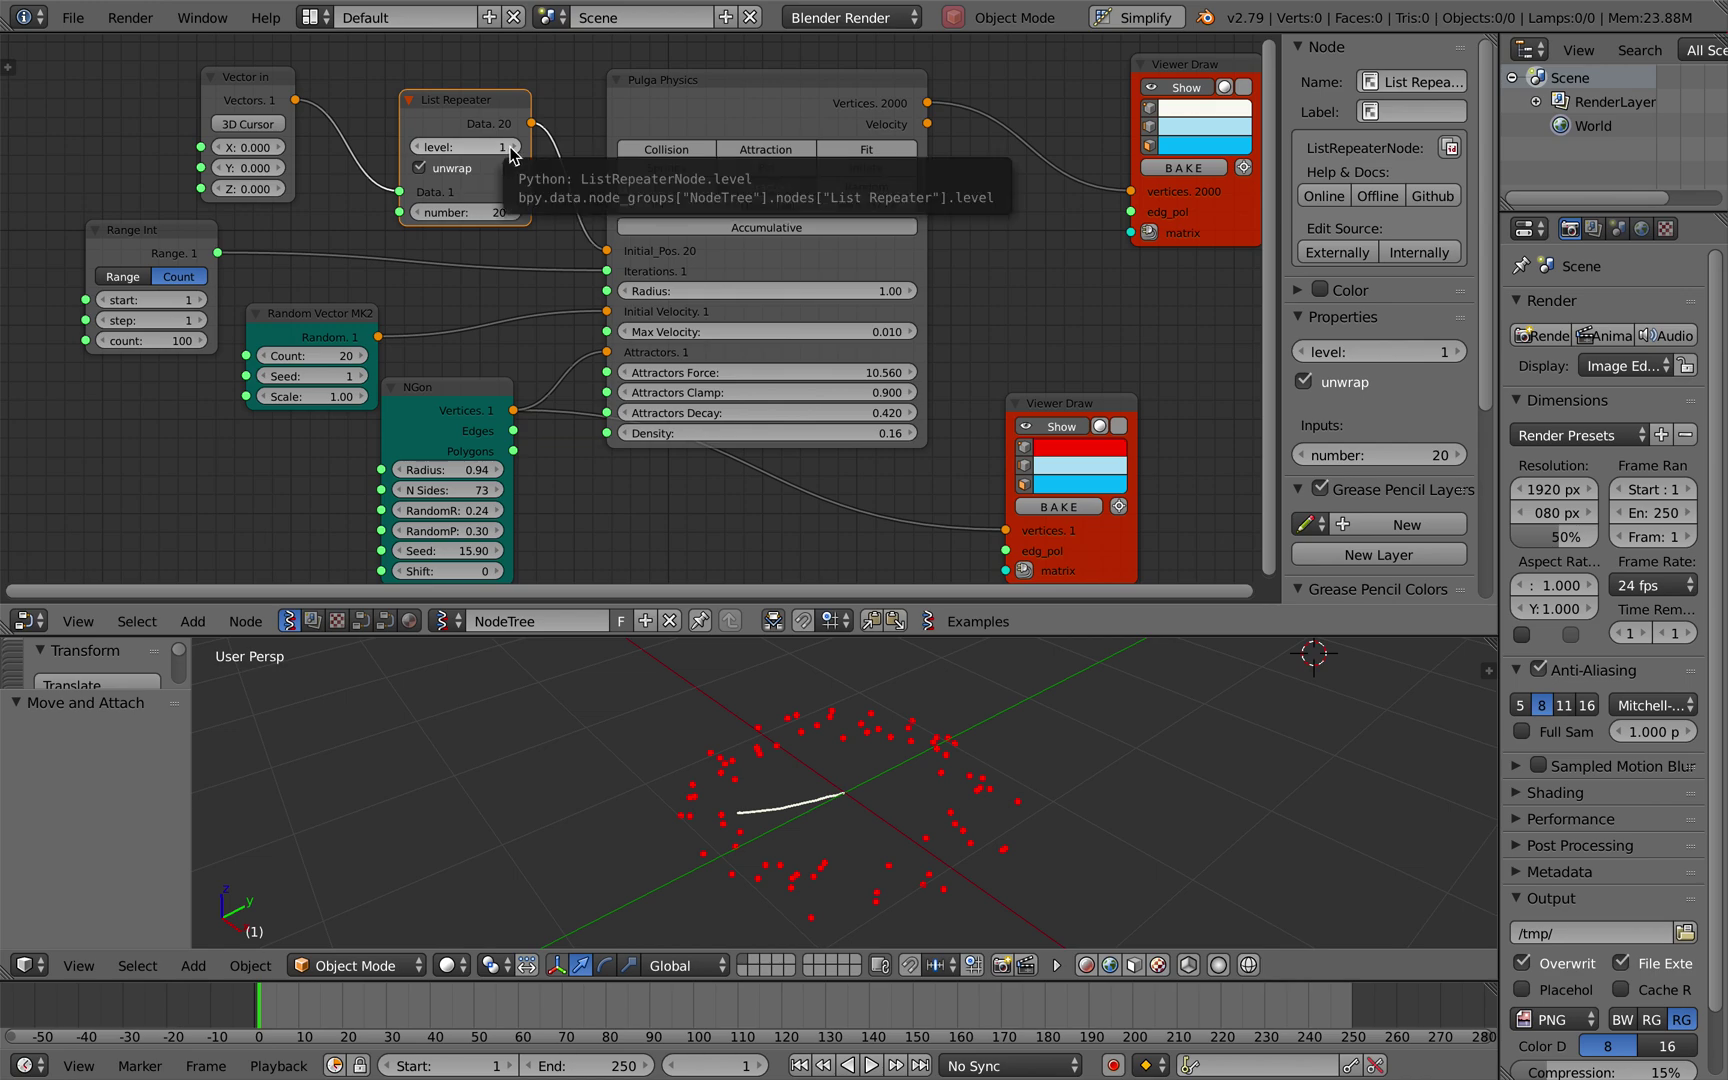
Shift the Pulga Physics node aside, set its Attractors Force to 7.920 and the List Repeater's number to 10.
left_click_drag(810, 118, 842, 116)
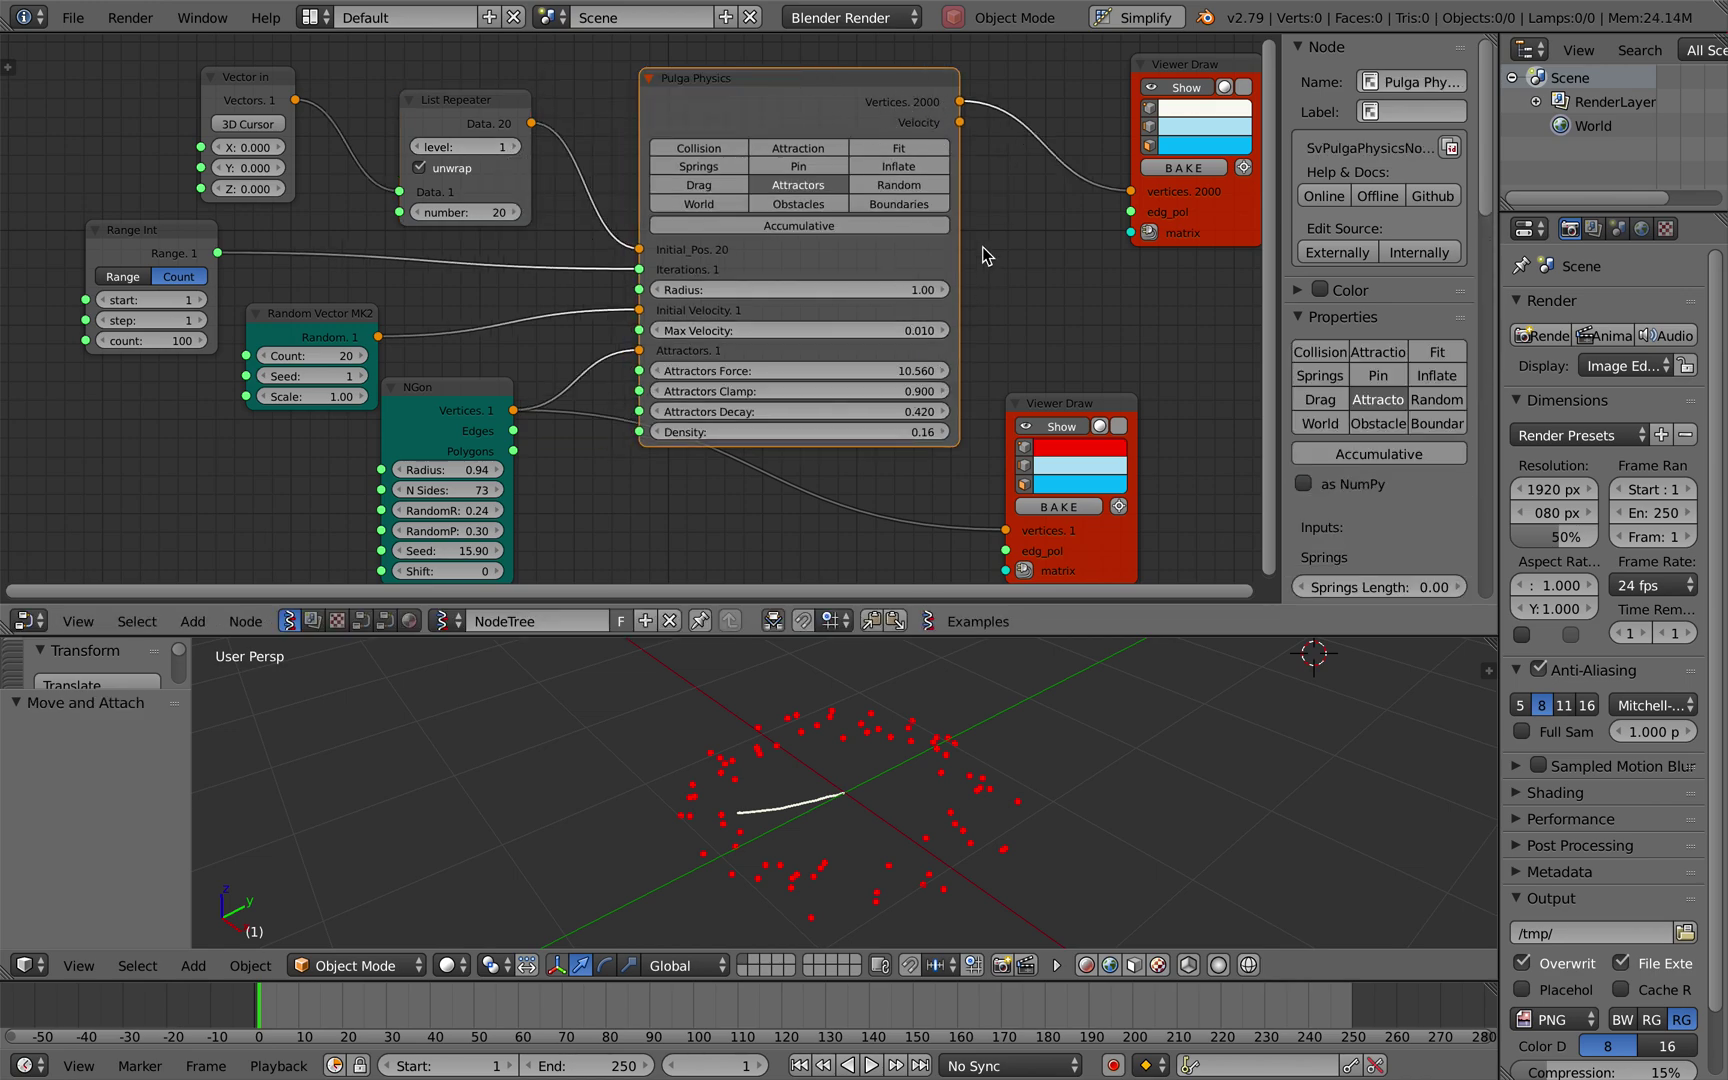
mouse_move(736, 376)
left_mouse_down()
mouse_move(766, 376)
mouse_move(725, 371)
left_mouse_up()
left_click(487, 213)
type("10")
key("Return")
left_click(418, 146)
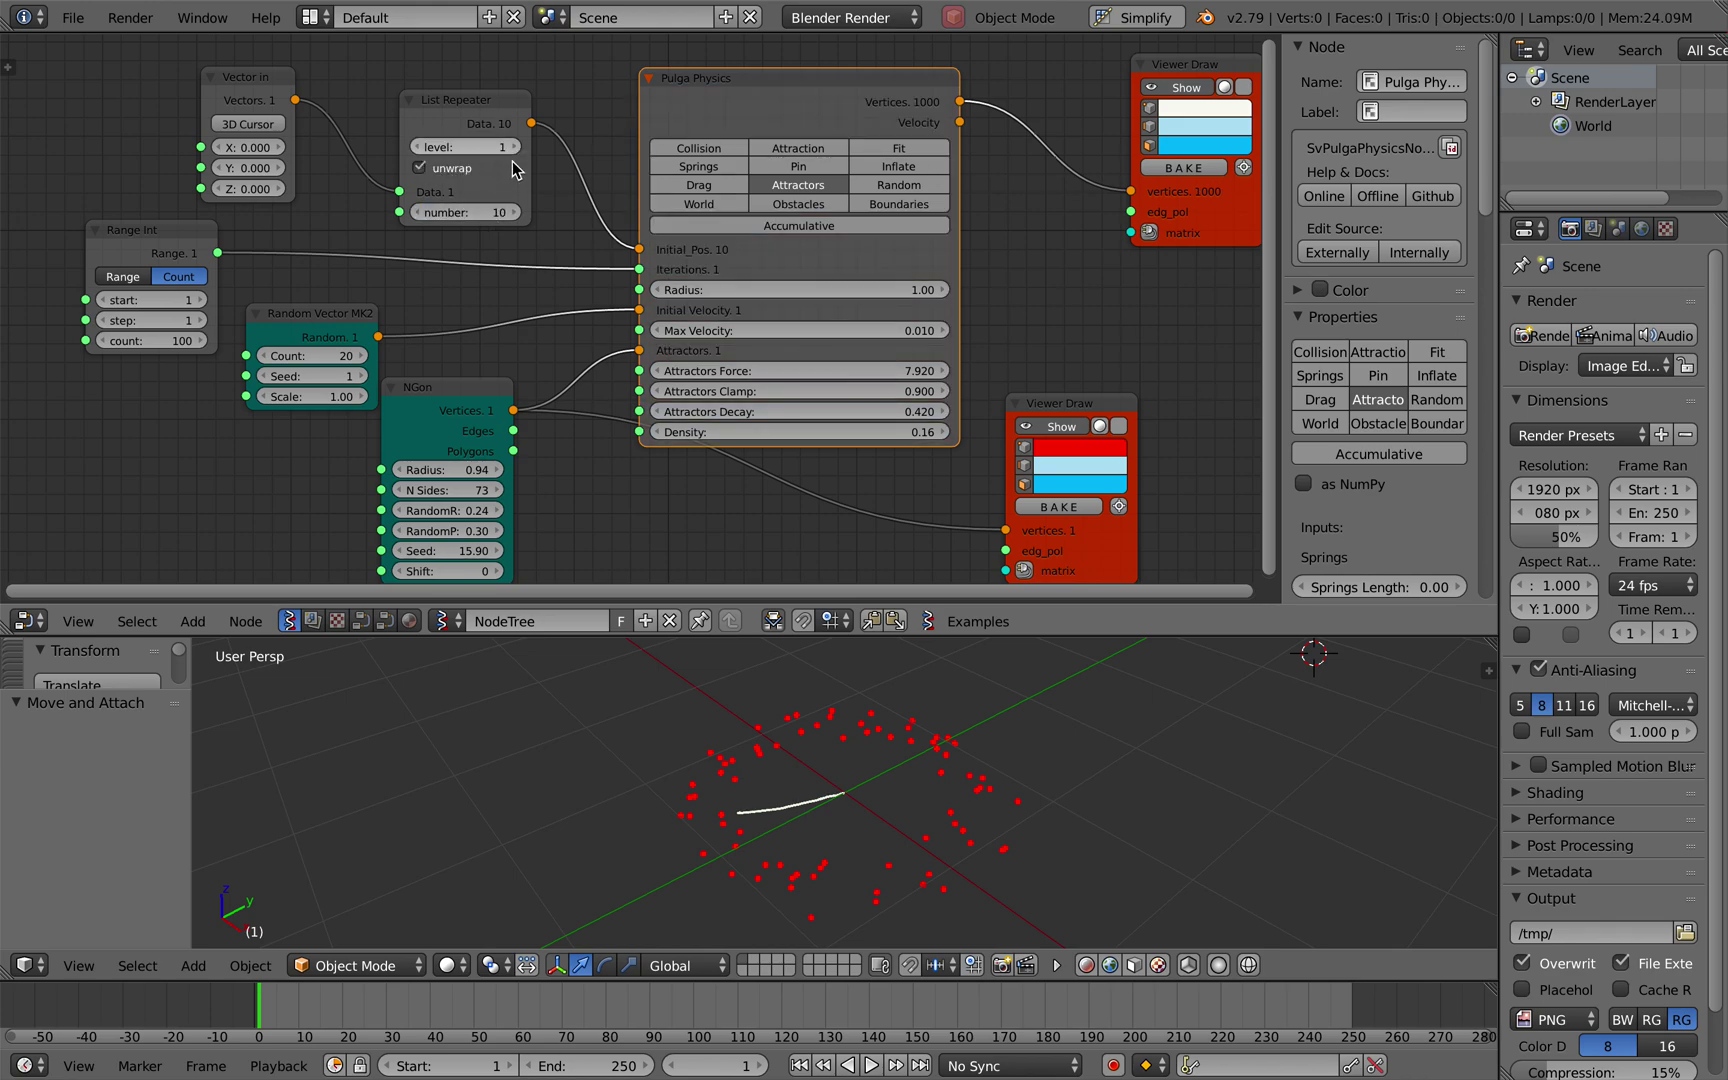
Set the Random Vector MK2 Seed to 167, Attractors Force to 7.680 and Attractors Clamp to 0.780.
left_click_drag(340, 377, 700, 374)
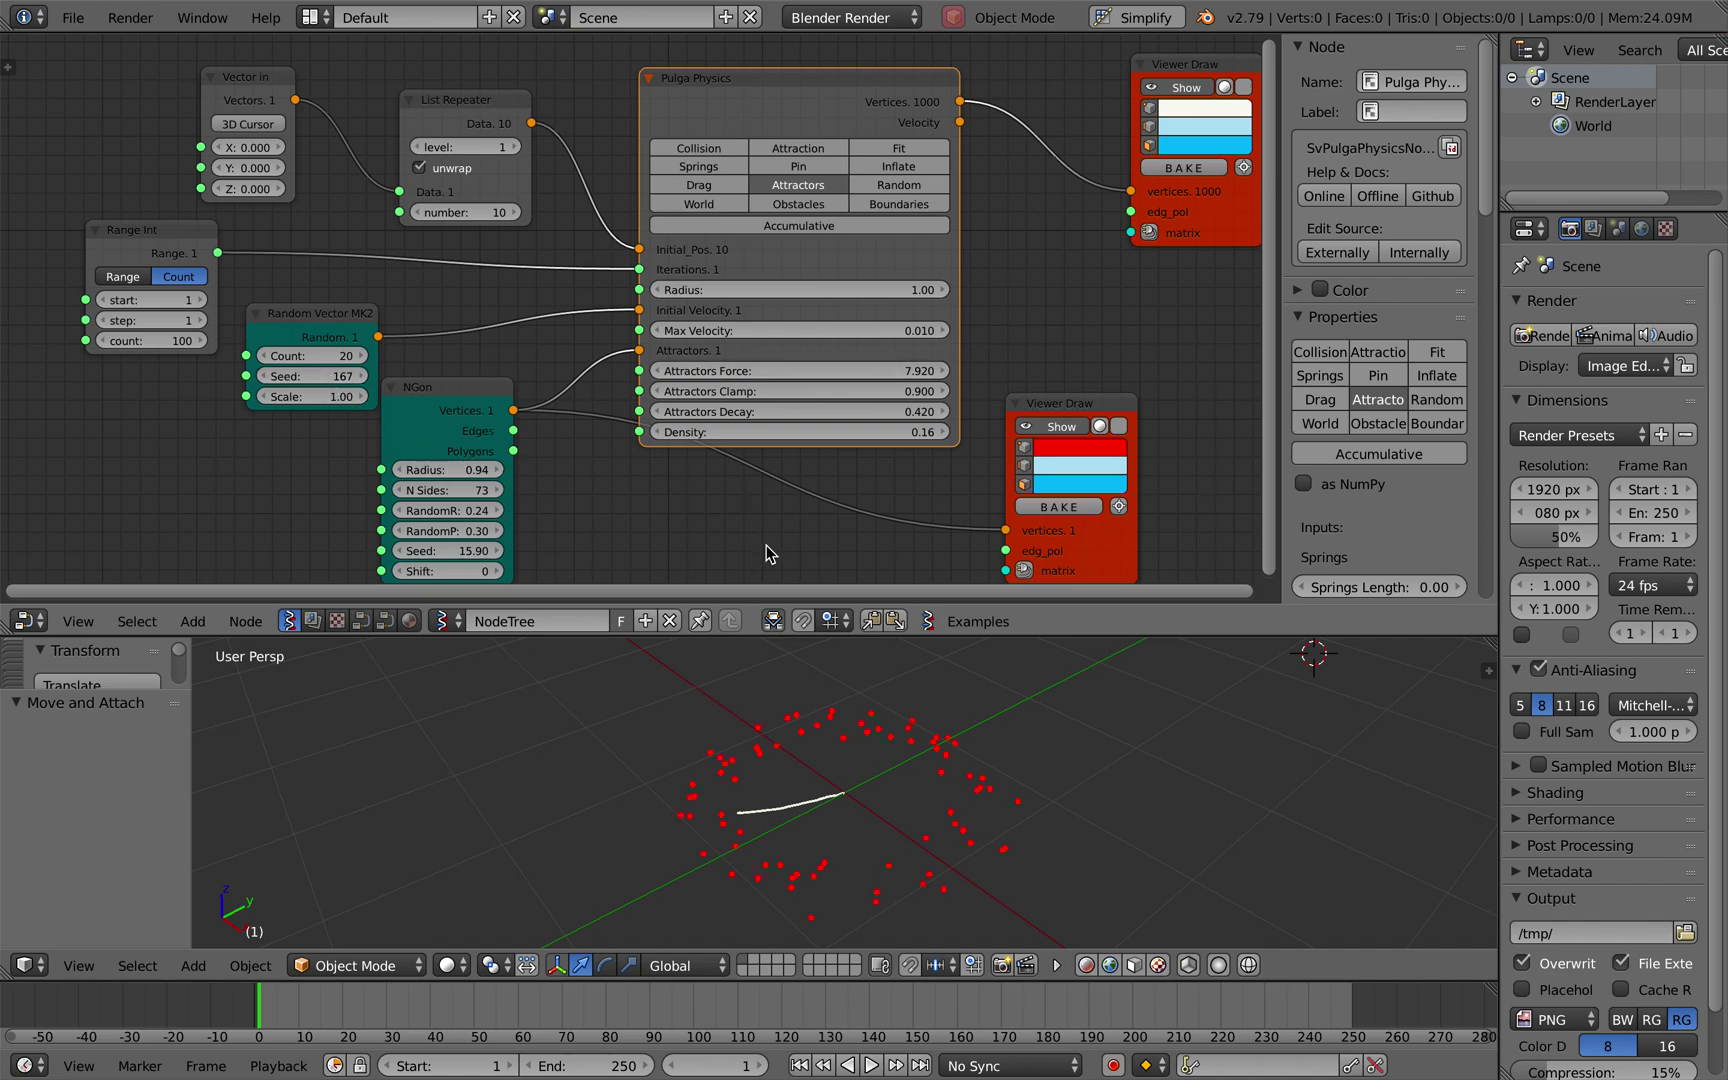
left_click_drag(814, 368, 988, 389)
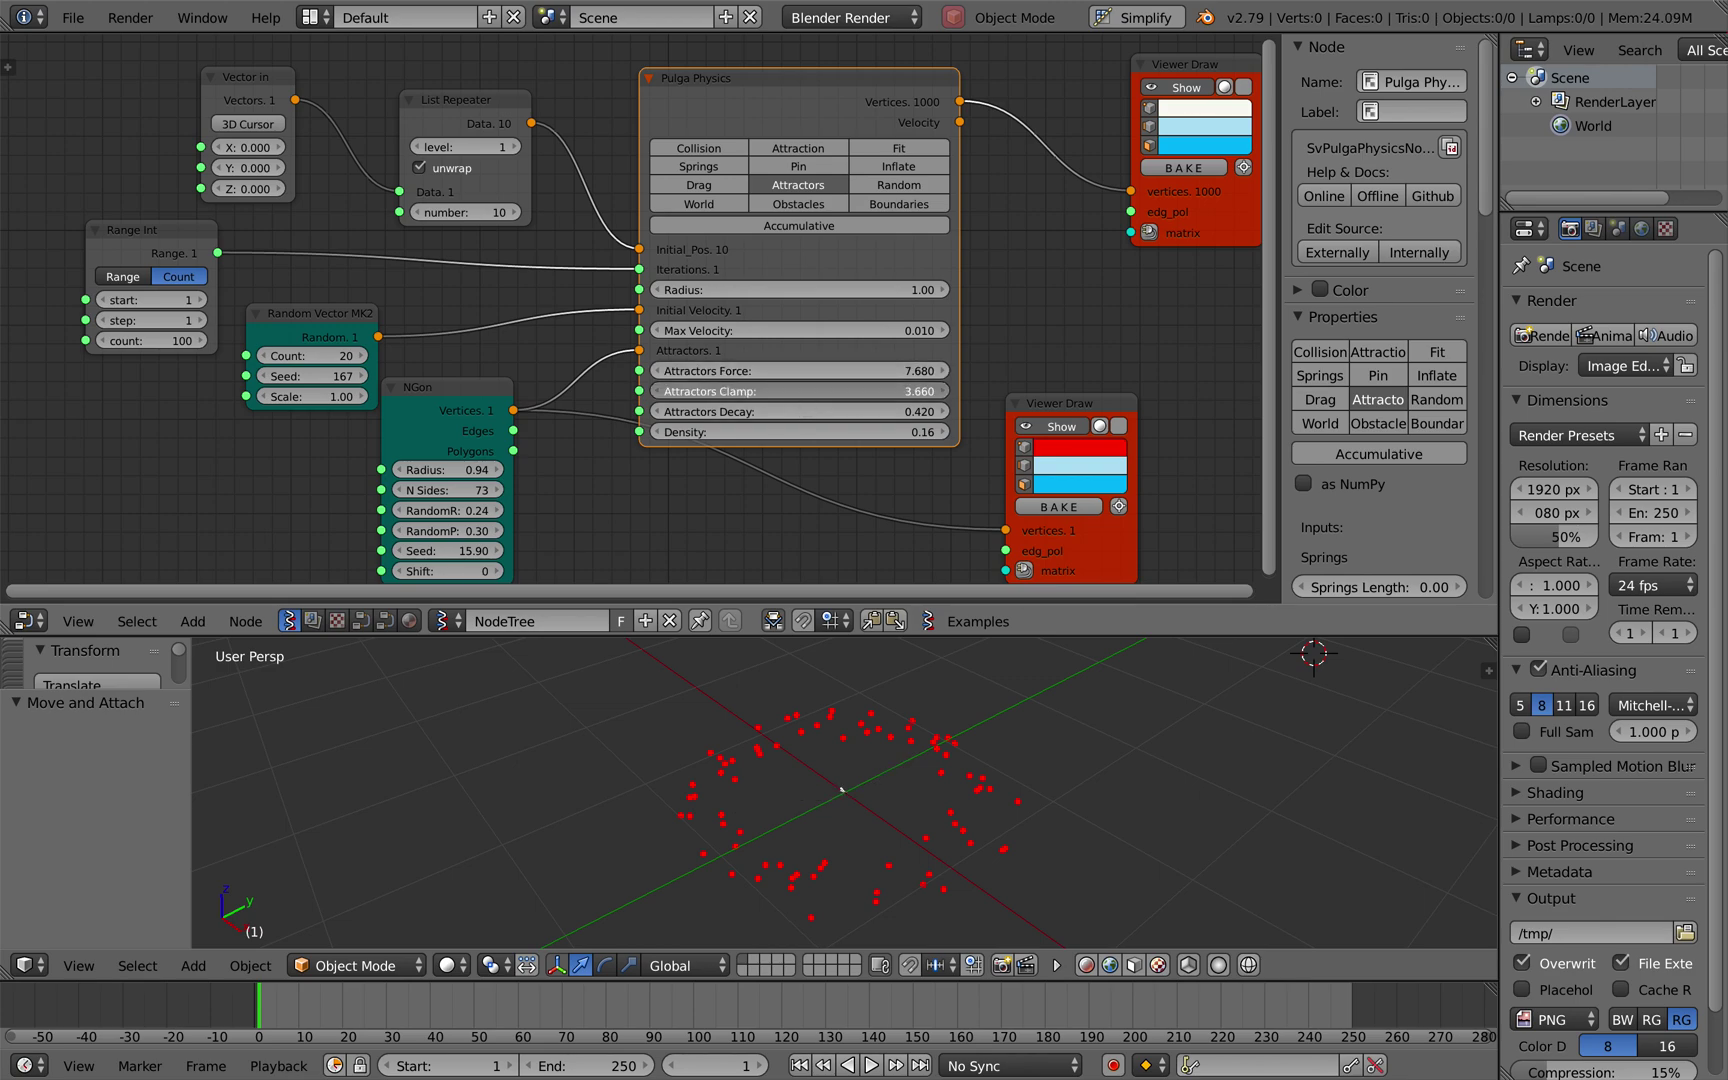
left_click_drag(850, 391, 790, 411)
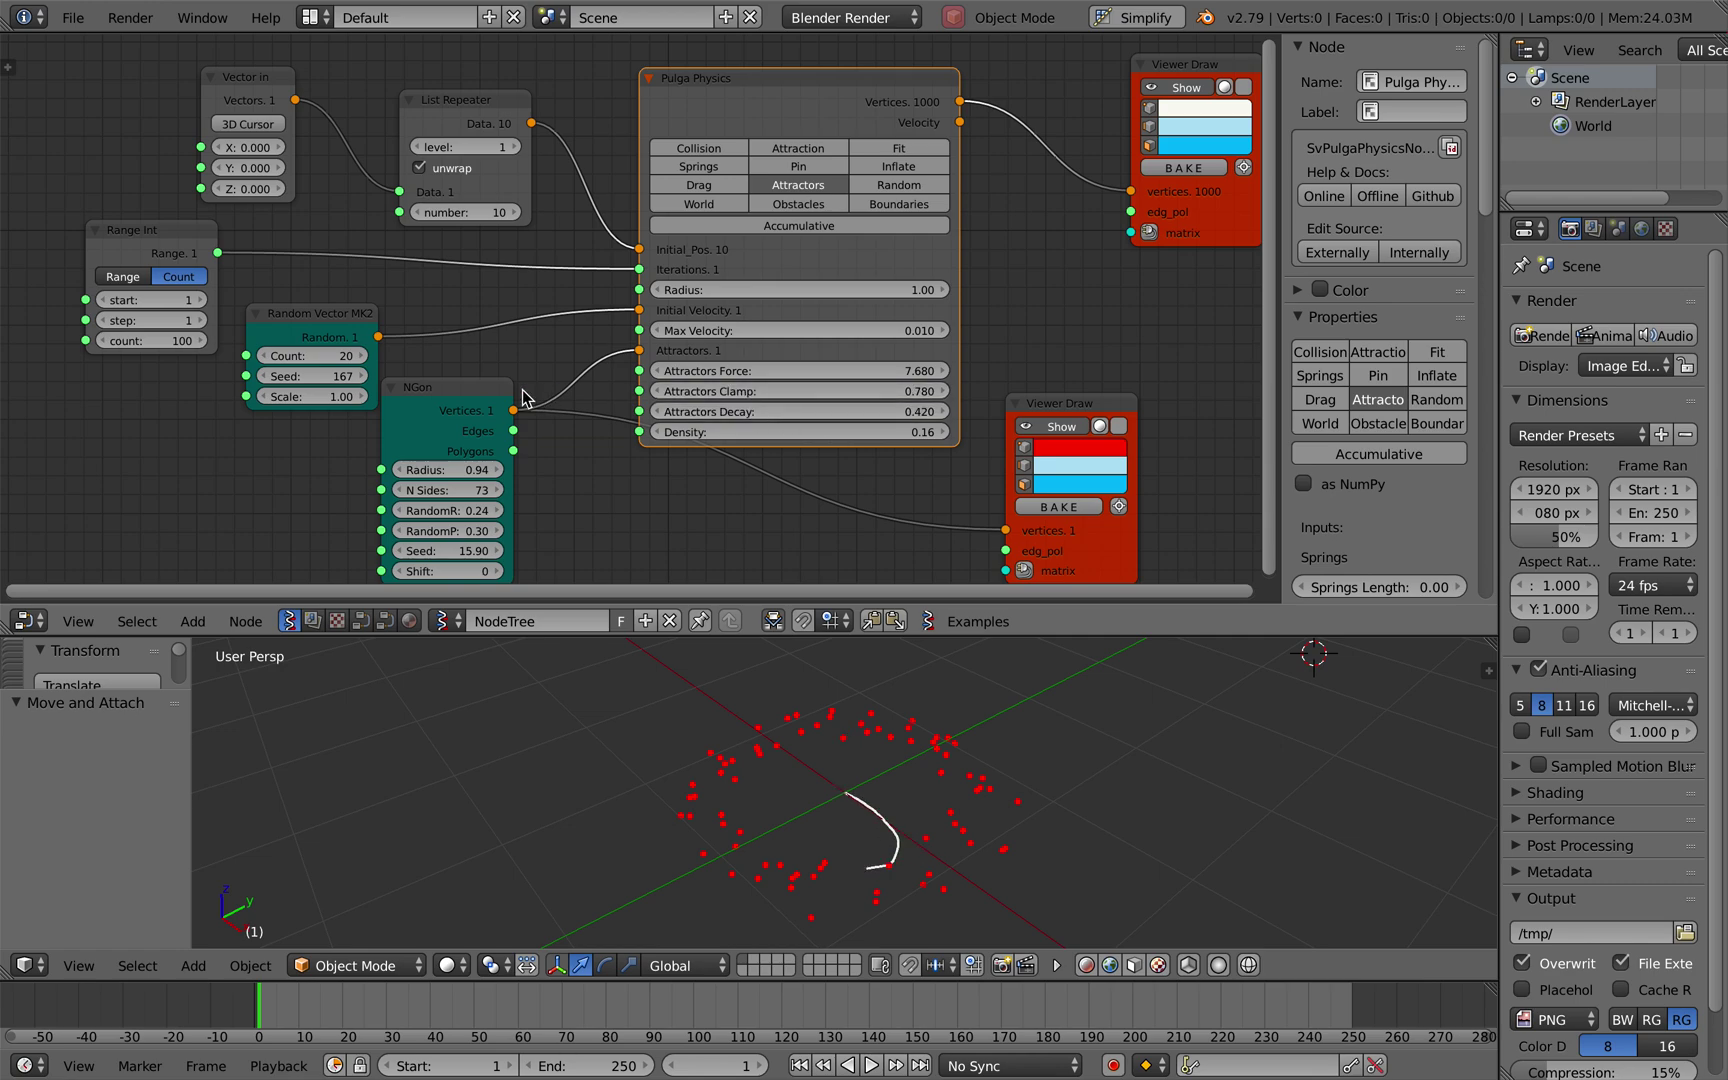
Set the Random Vector MK2 Seed to 173 and the List Repeater's number to 6.
left_click_drag(330, 376, 306, 376)
left_click_drag(437, 217, 400, 217)
left_click(524, 208)
left_click_drag(517, 212, 537, 212)
Set the Pulga Physics Radius to 0.70, Max Velocity to 0.100 and Attractors Force to 7.440.
left_click_drag(741, 294, 795, 294)
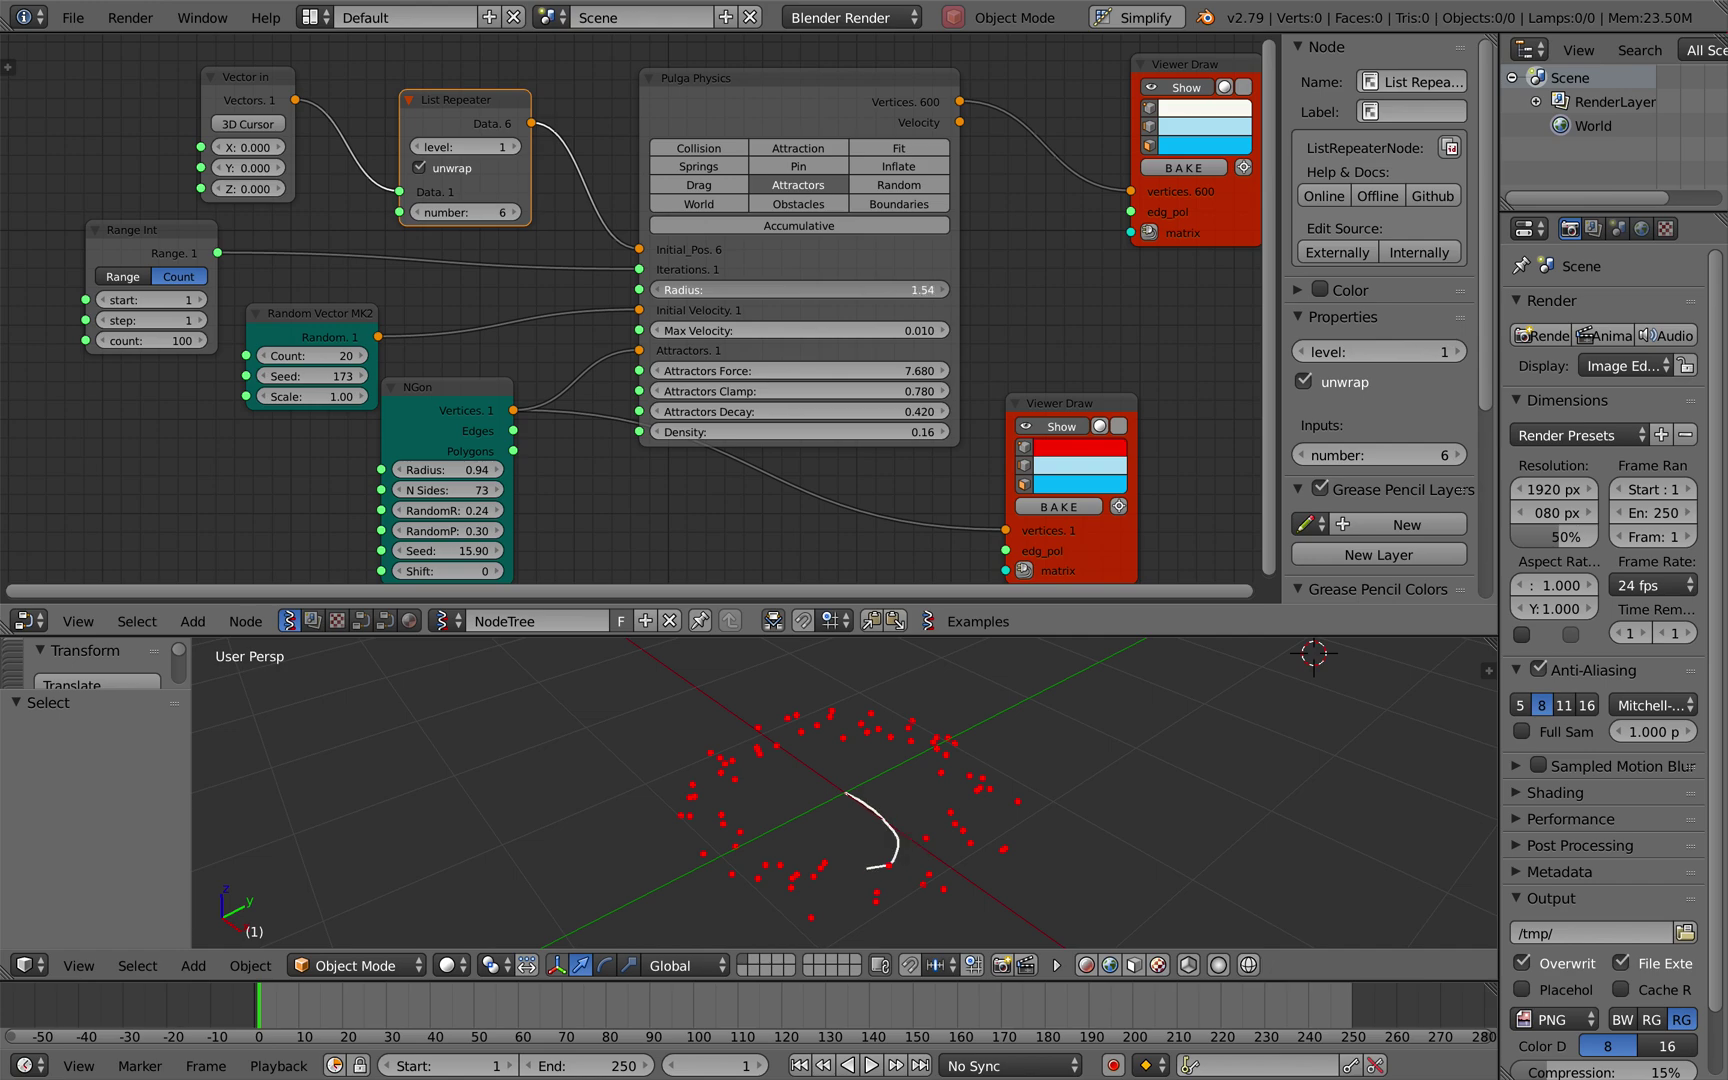
left_click_drag(687, 294, 930, 330)
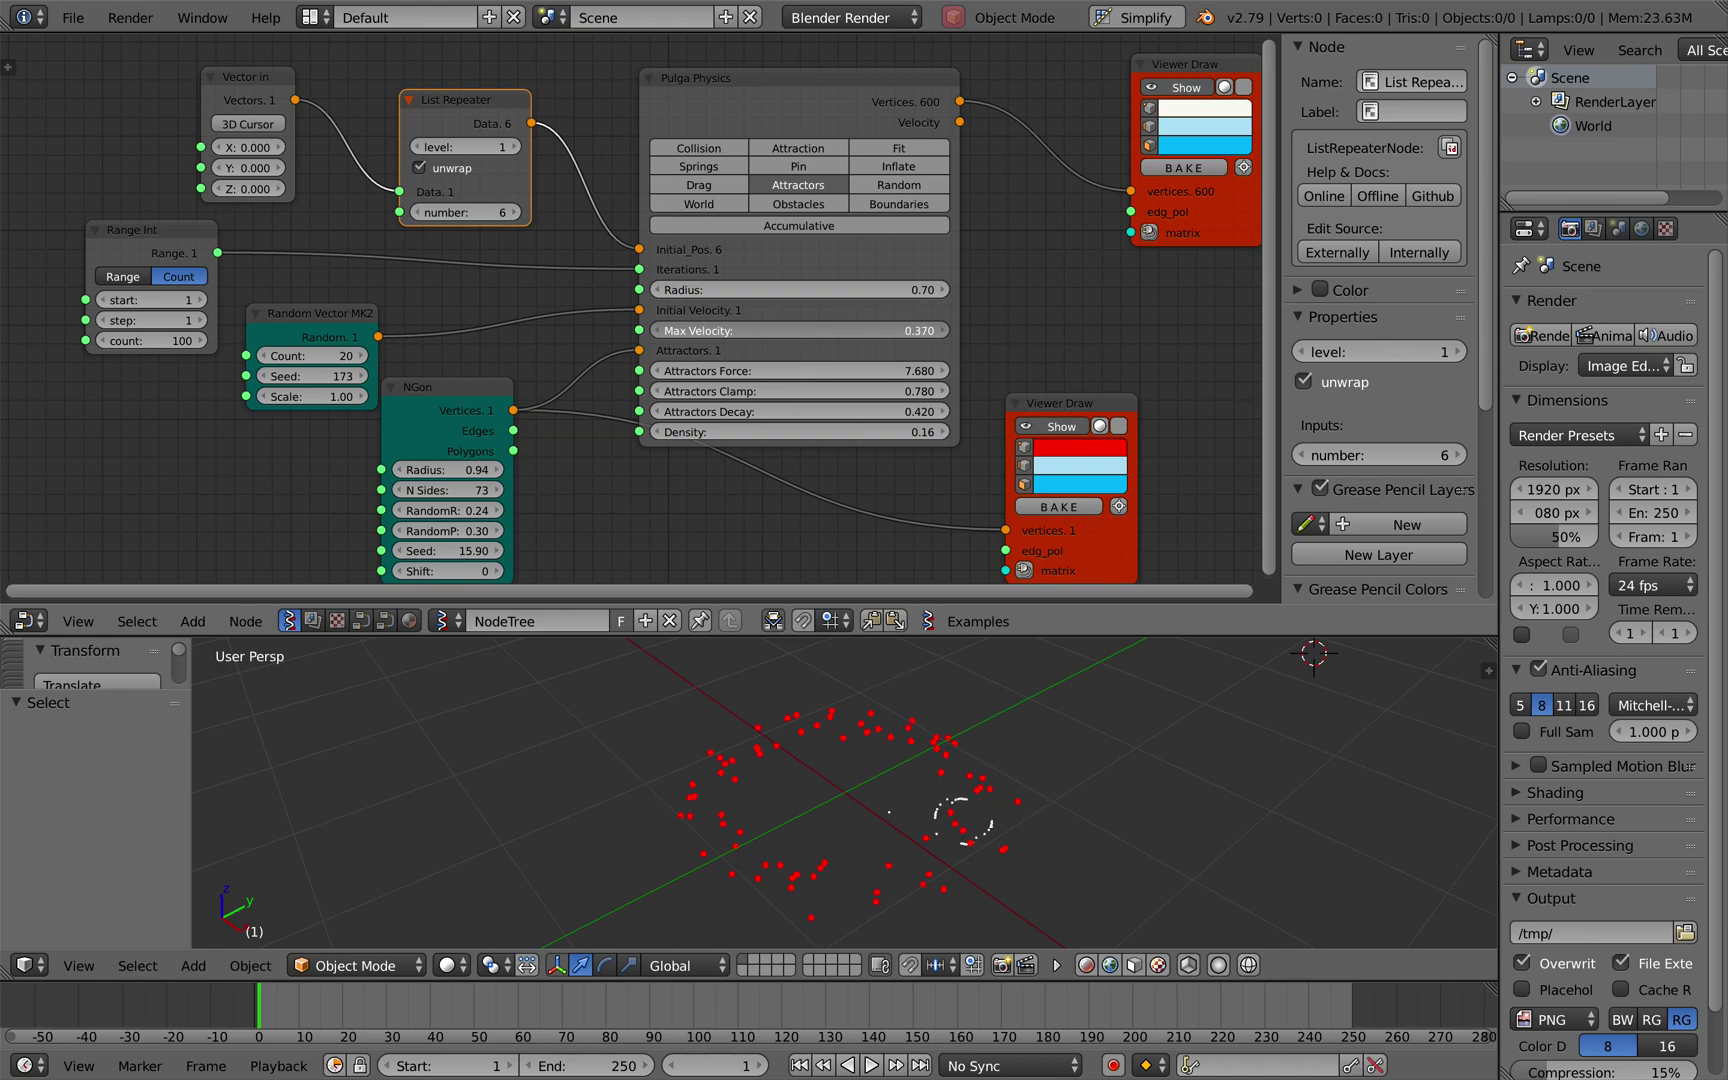
left_click(777, 330)
type("-0.05")
key("Return")
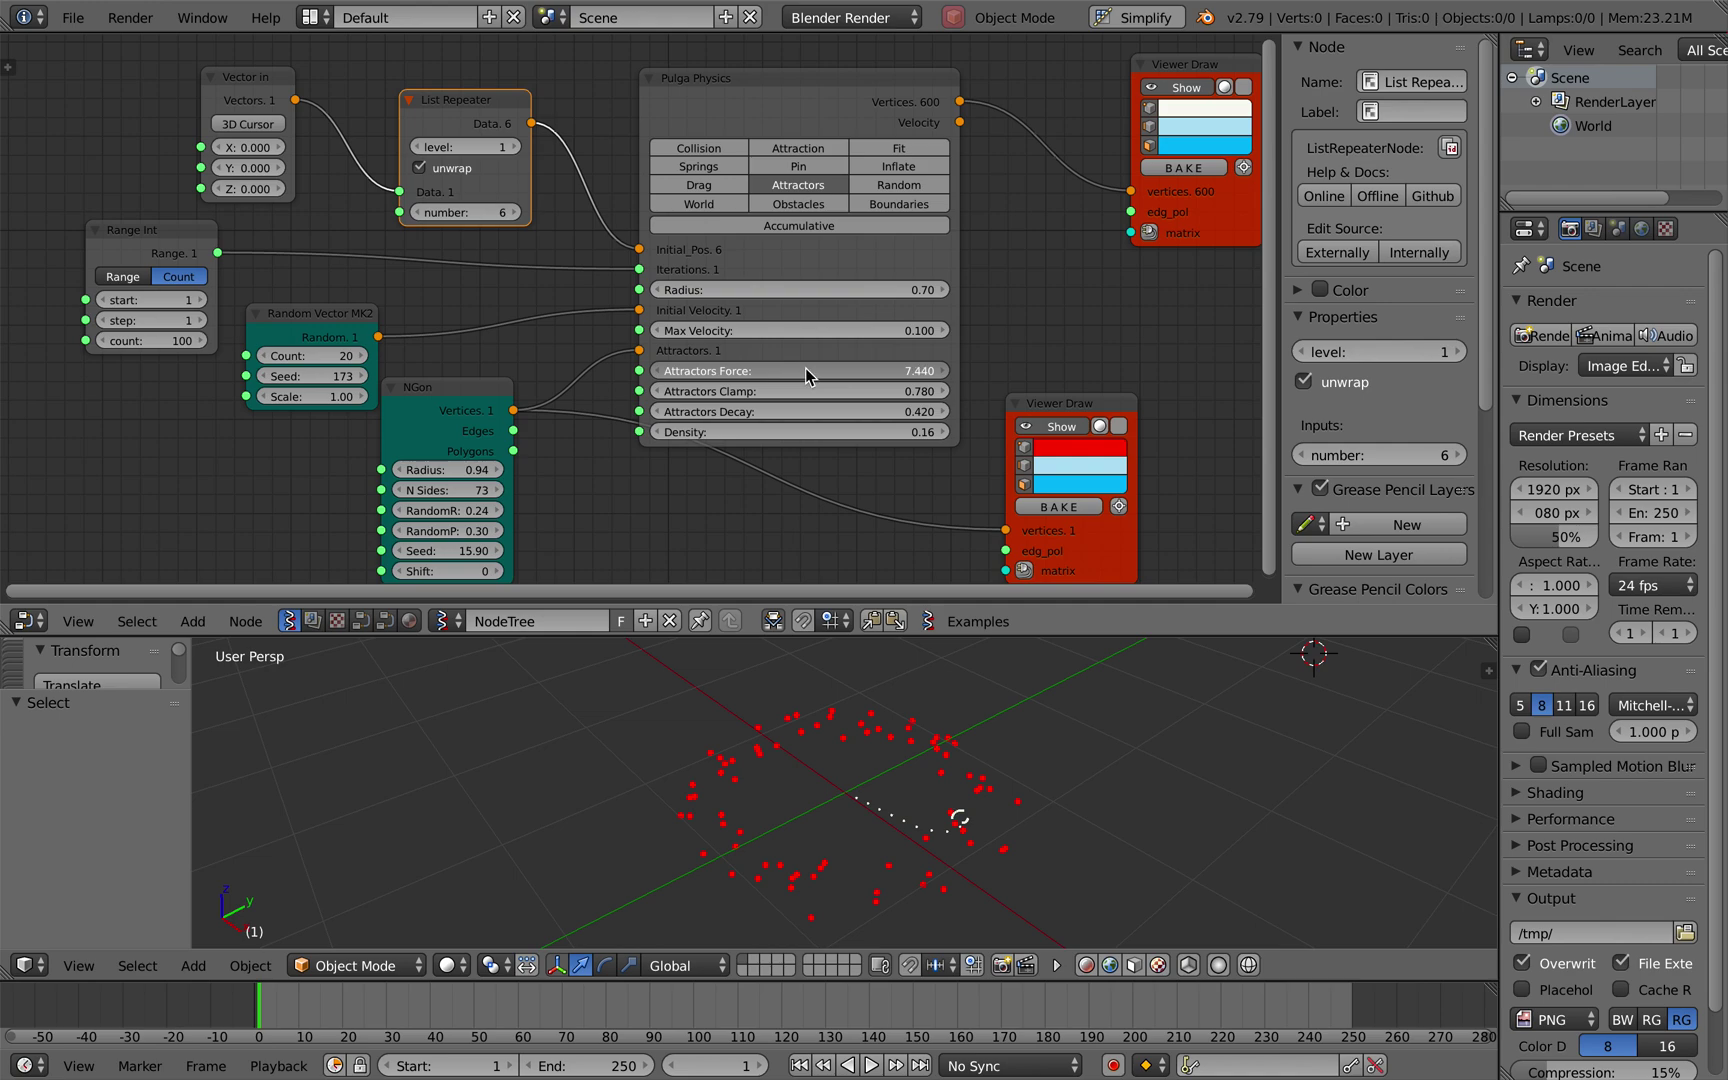
Make room between the Pulga Physics and white Viewer Draw nodes and set the List Repeater's number to 10.
left_click_drag(886, 156, 868, 153)
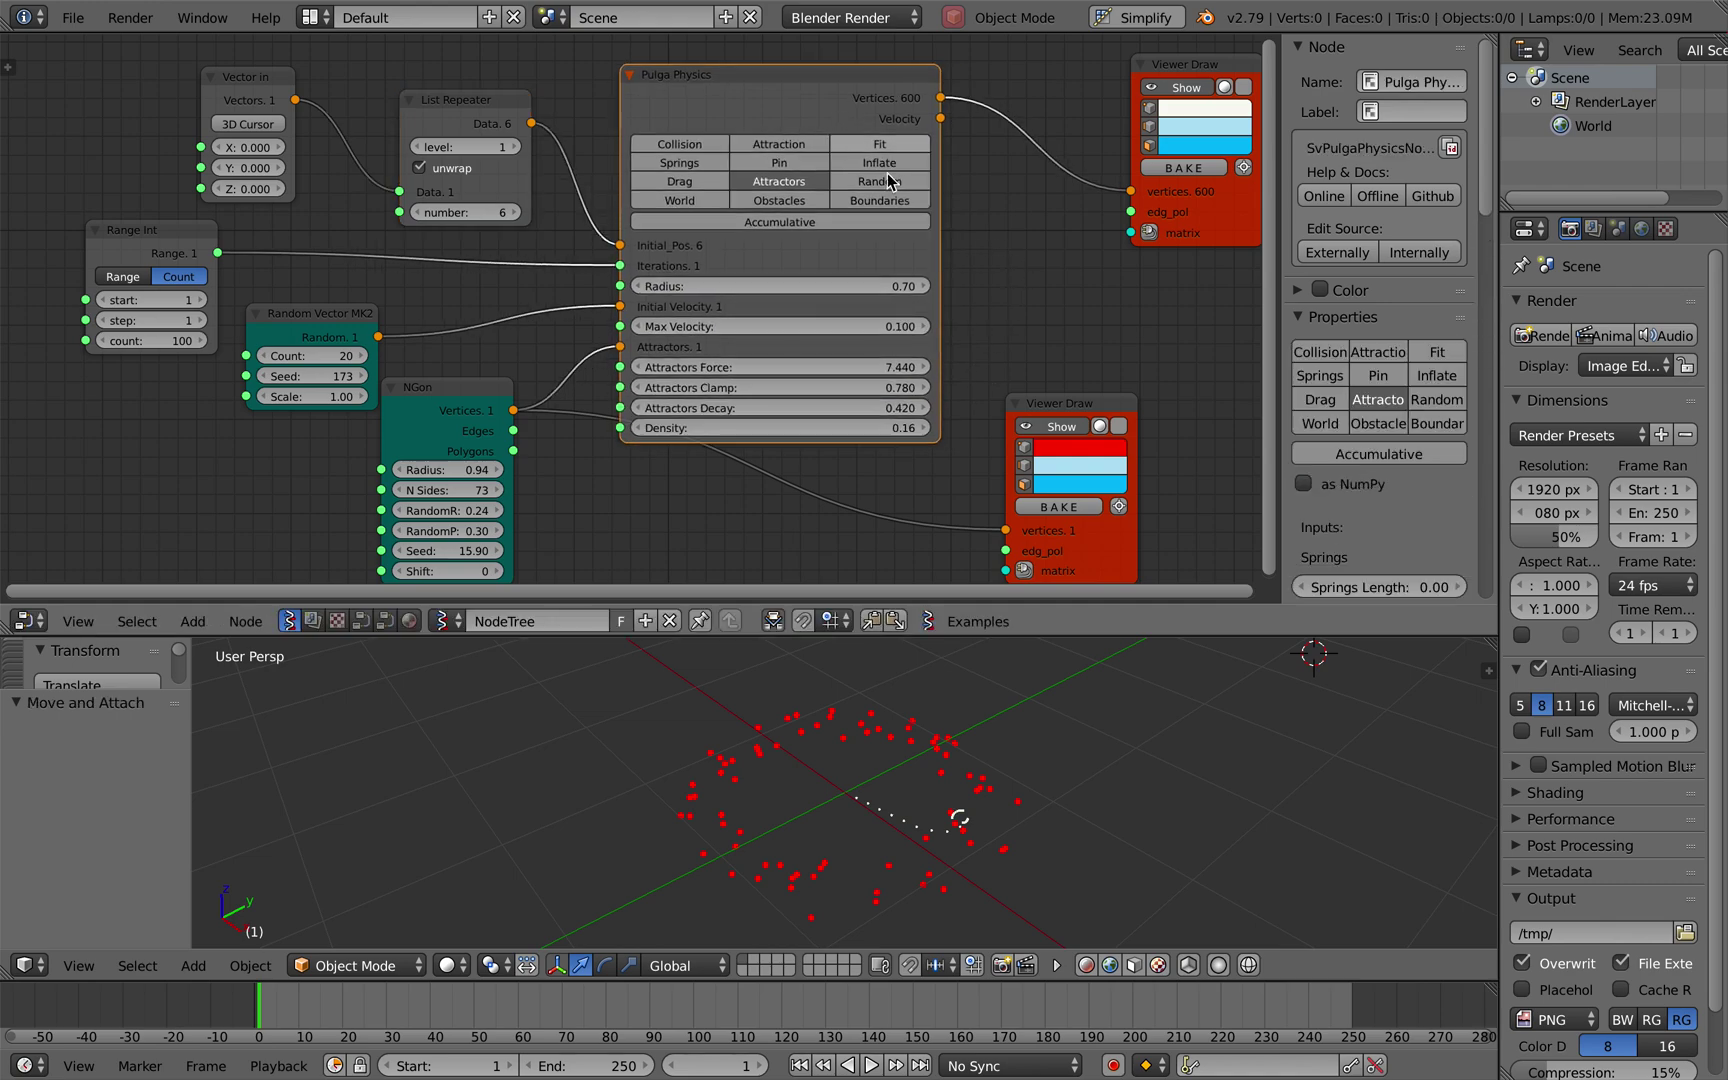
scroll(937, 215, "right", 5)
left_click_drag(1091, 217, 1154, 217)
scroll(984, 184, "right", 1, "ctrl")
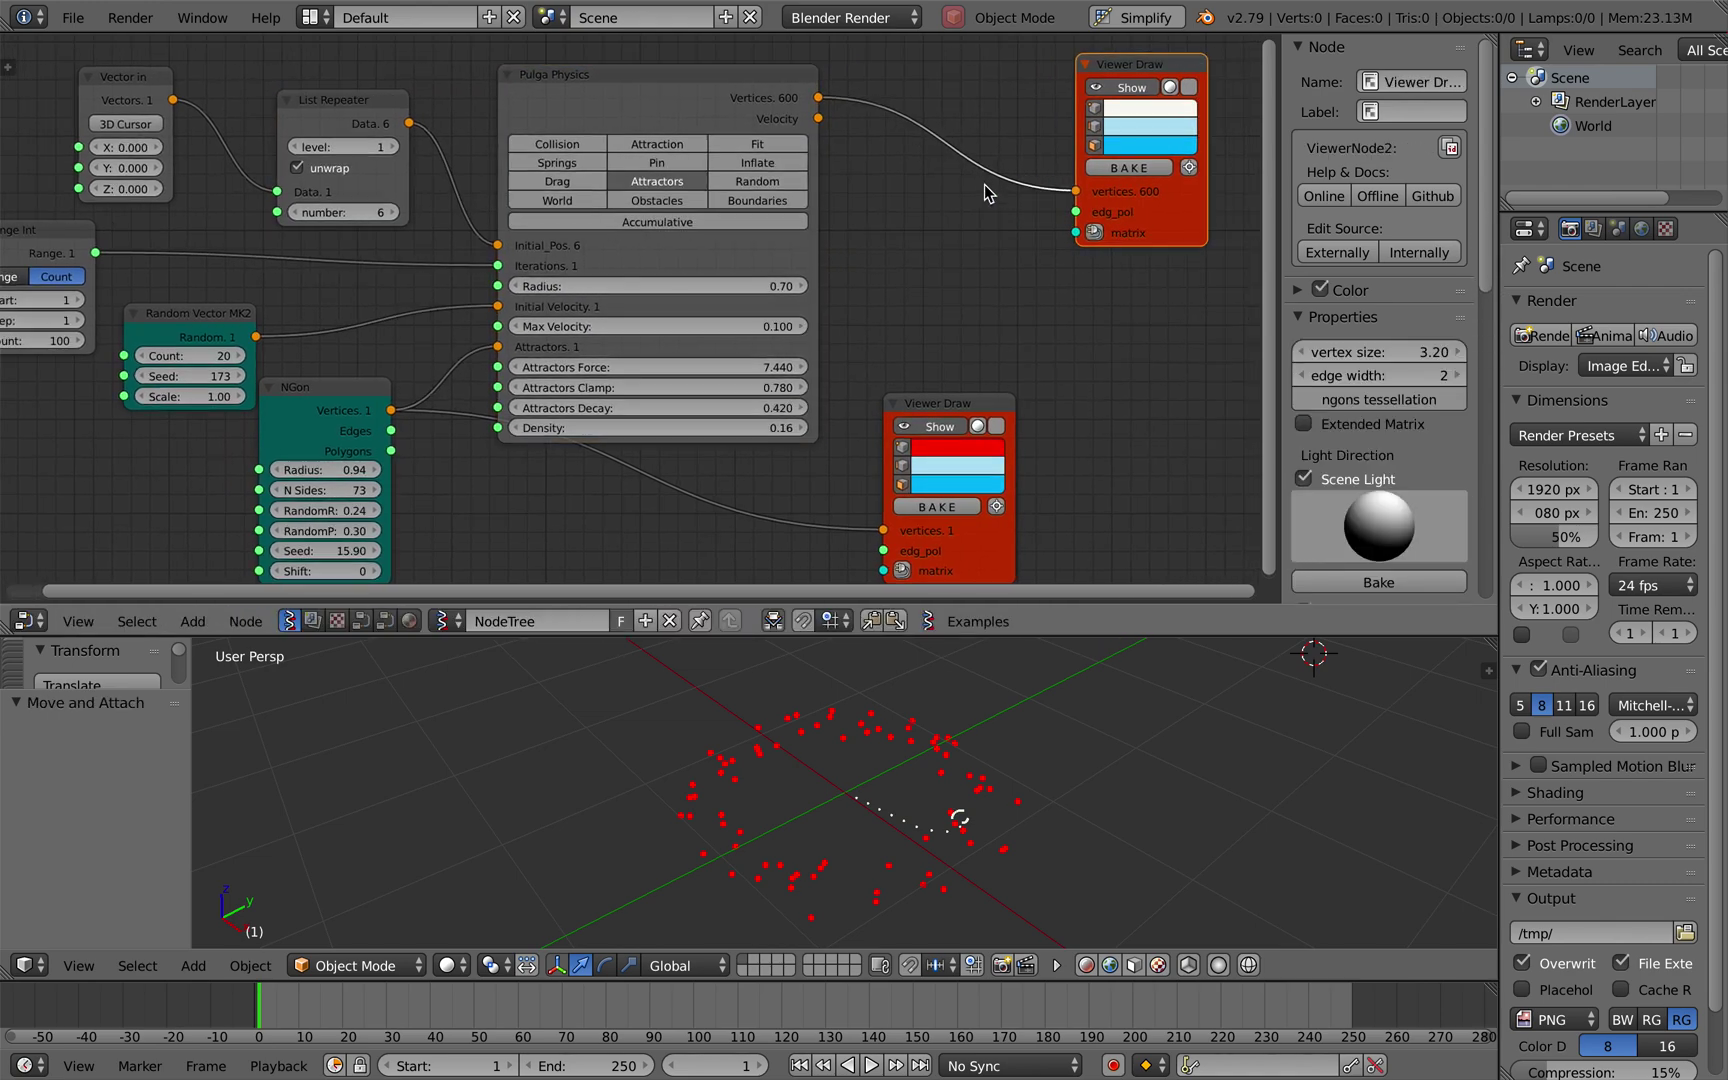
left_click(377, 213)
left_click(377, 213)
left_click(377, 213)
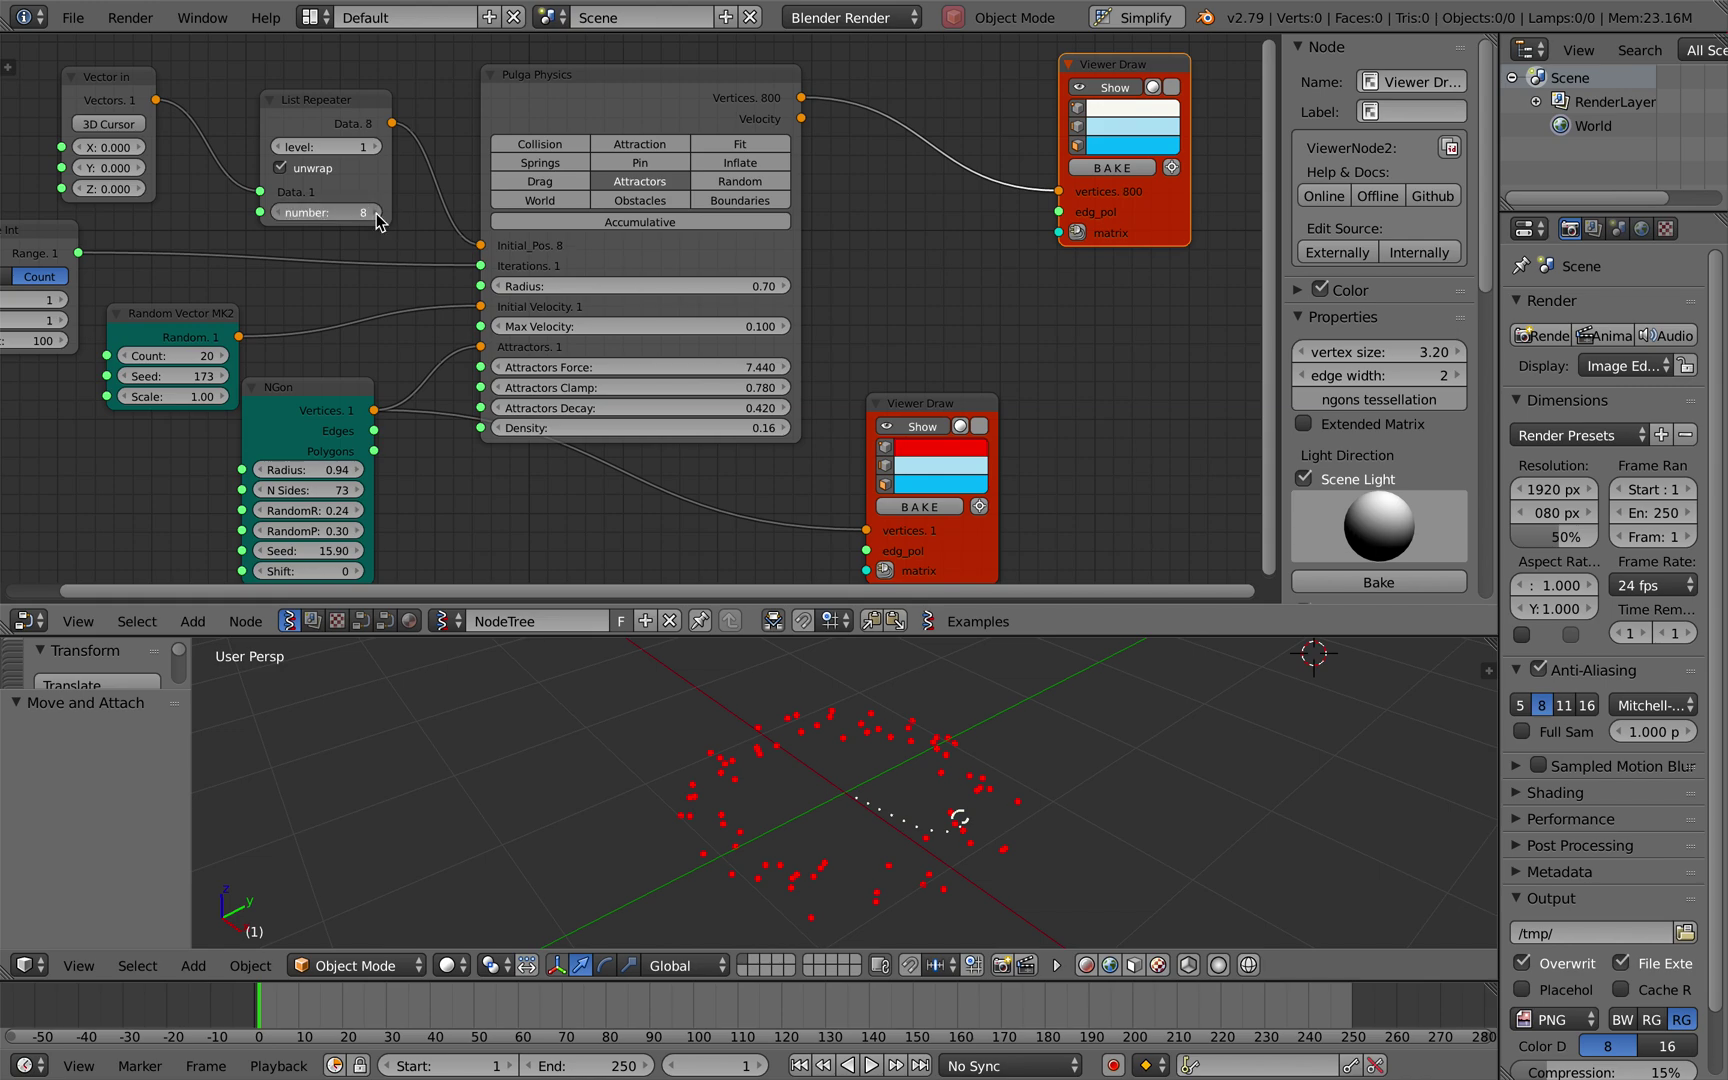
left_click(377, 213)
Insert a UV Connection node between Pulga Physics and the white Viewer Draw, linking its data output to edg_pol.
key("space")
type("uv")
key("Return")
left_click(895, 105)
left_click_drag(1030, 158, 1108, 213)
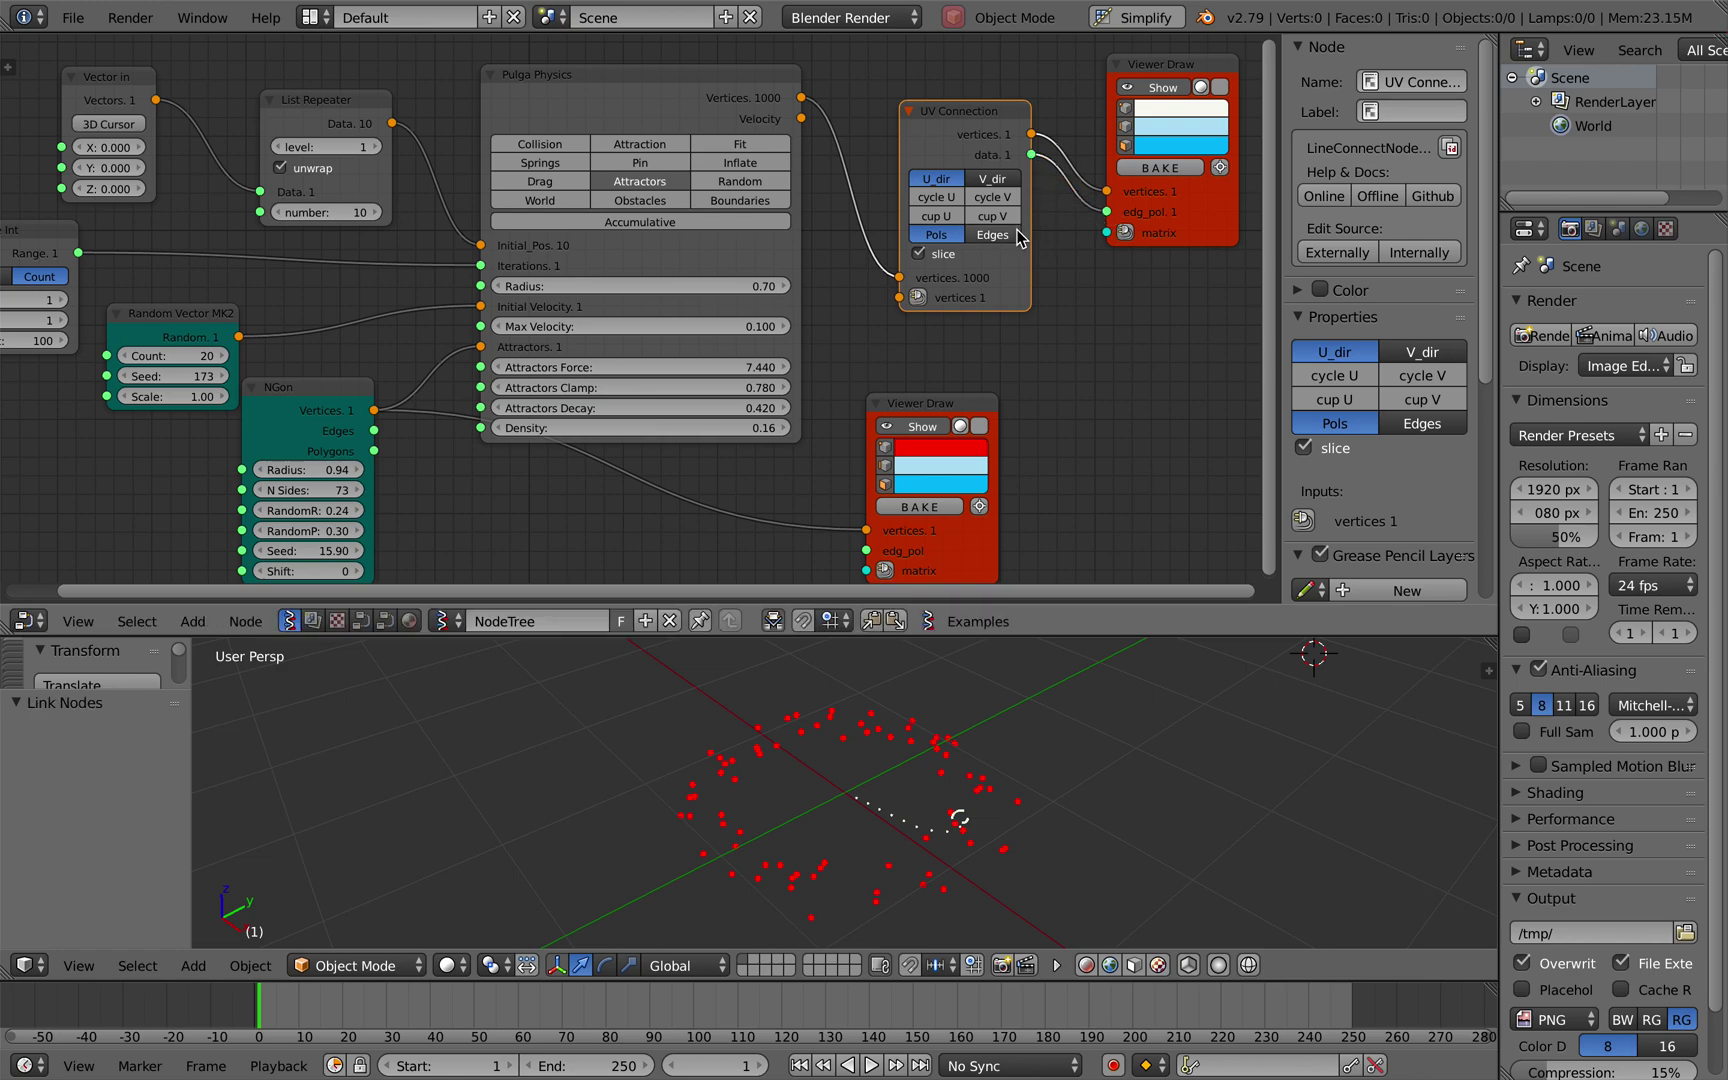
Try the UV Connection's V_dir and Edges options, delete the node and relink Pulga Physics Vertices to the white Viewer Draw.
left_click(984, 180)
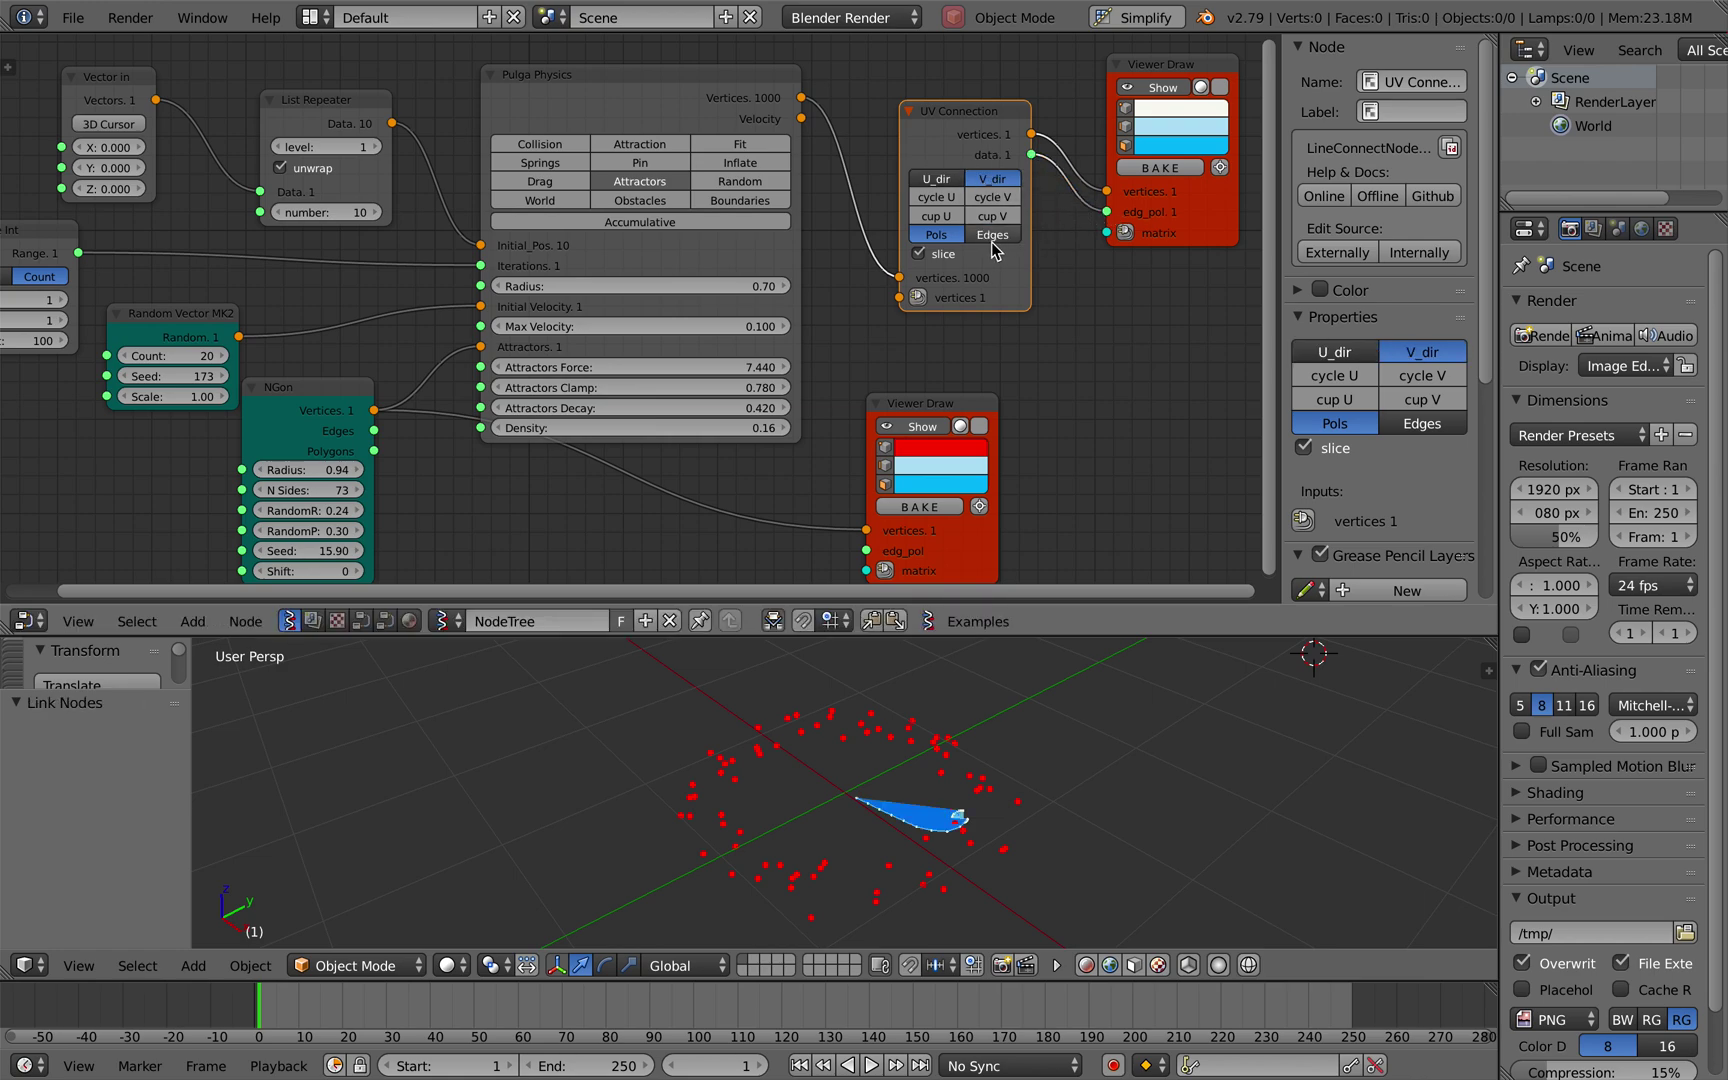
left_click(993, 236)
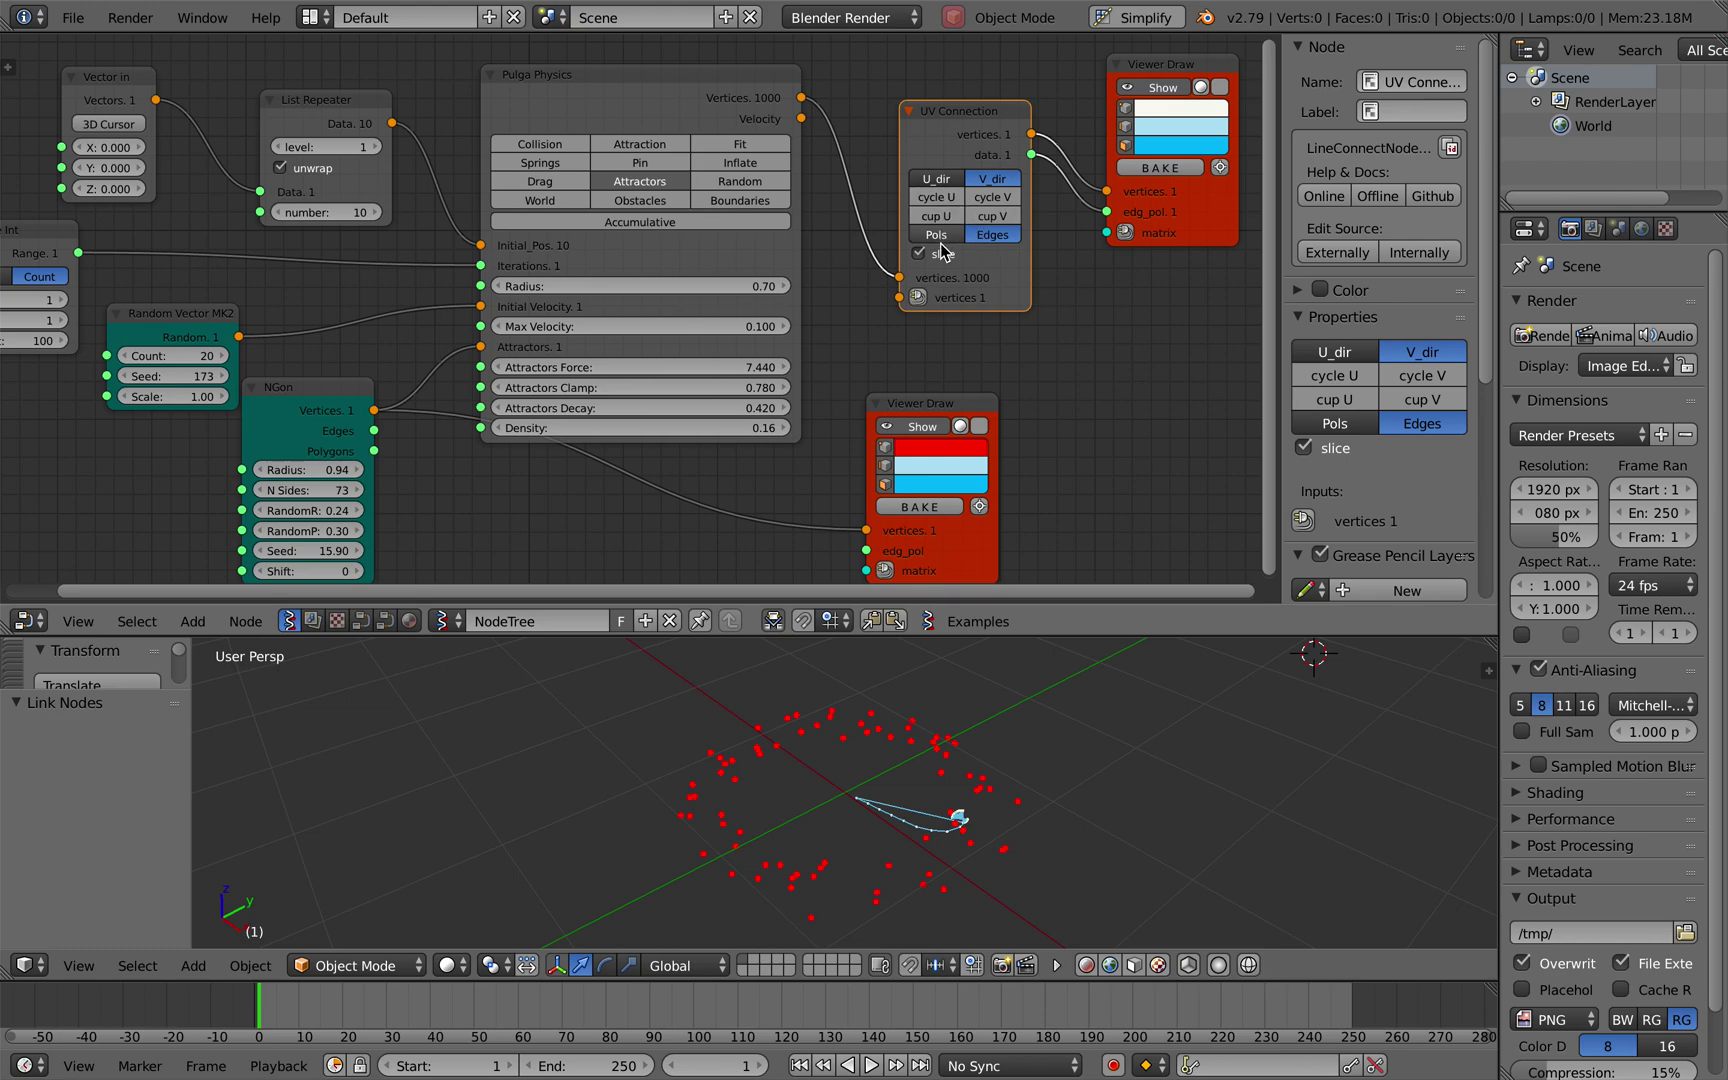
left_click(940, 179)
key("x")
left_click_drag(804, 98, 1106, 191)
Reposition the red Viewer Draw node and set the NGon's Radius to 1.00.
left_click_drag(953, 401, 1021, 397)
middle_click_drag(892, 362, 894, 339)
left_click_drag(310, 447, 322, 447)
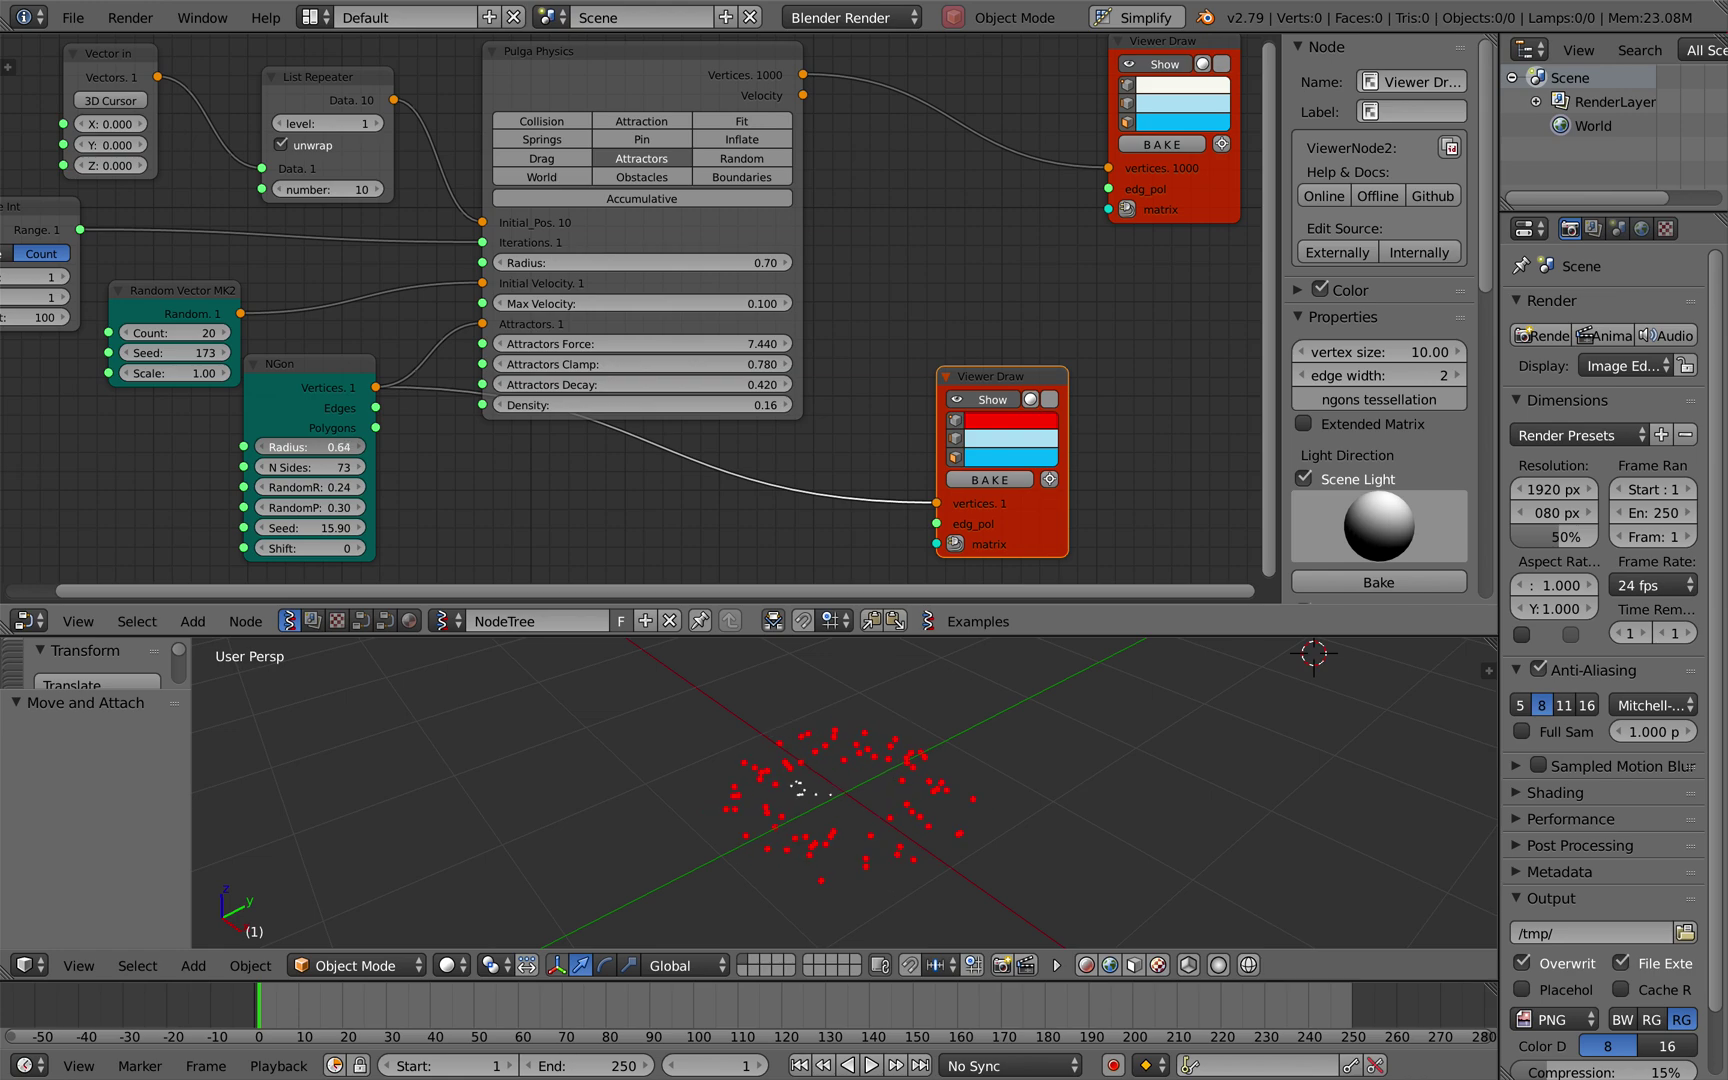
left_click_drag(322, 447, 310, 447)
Set the List Repeater's level to 2 and the Random Vector MK2 Count to 10 and Seed to 239.
scroll(399, 377, "left", 3)
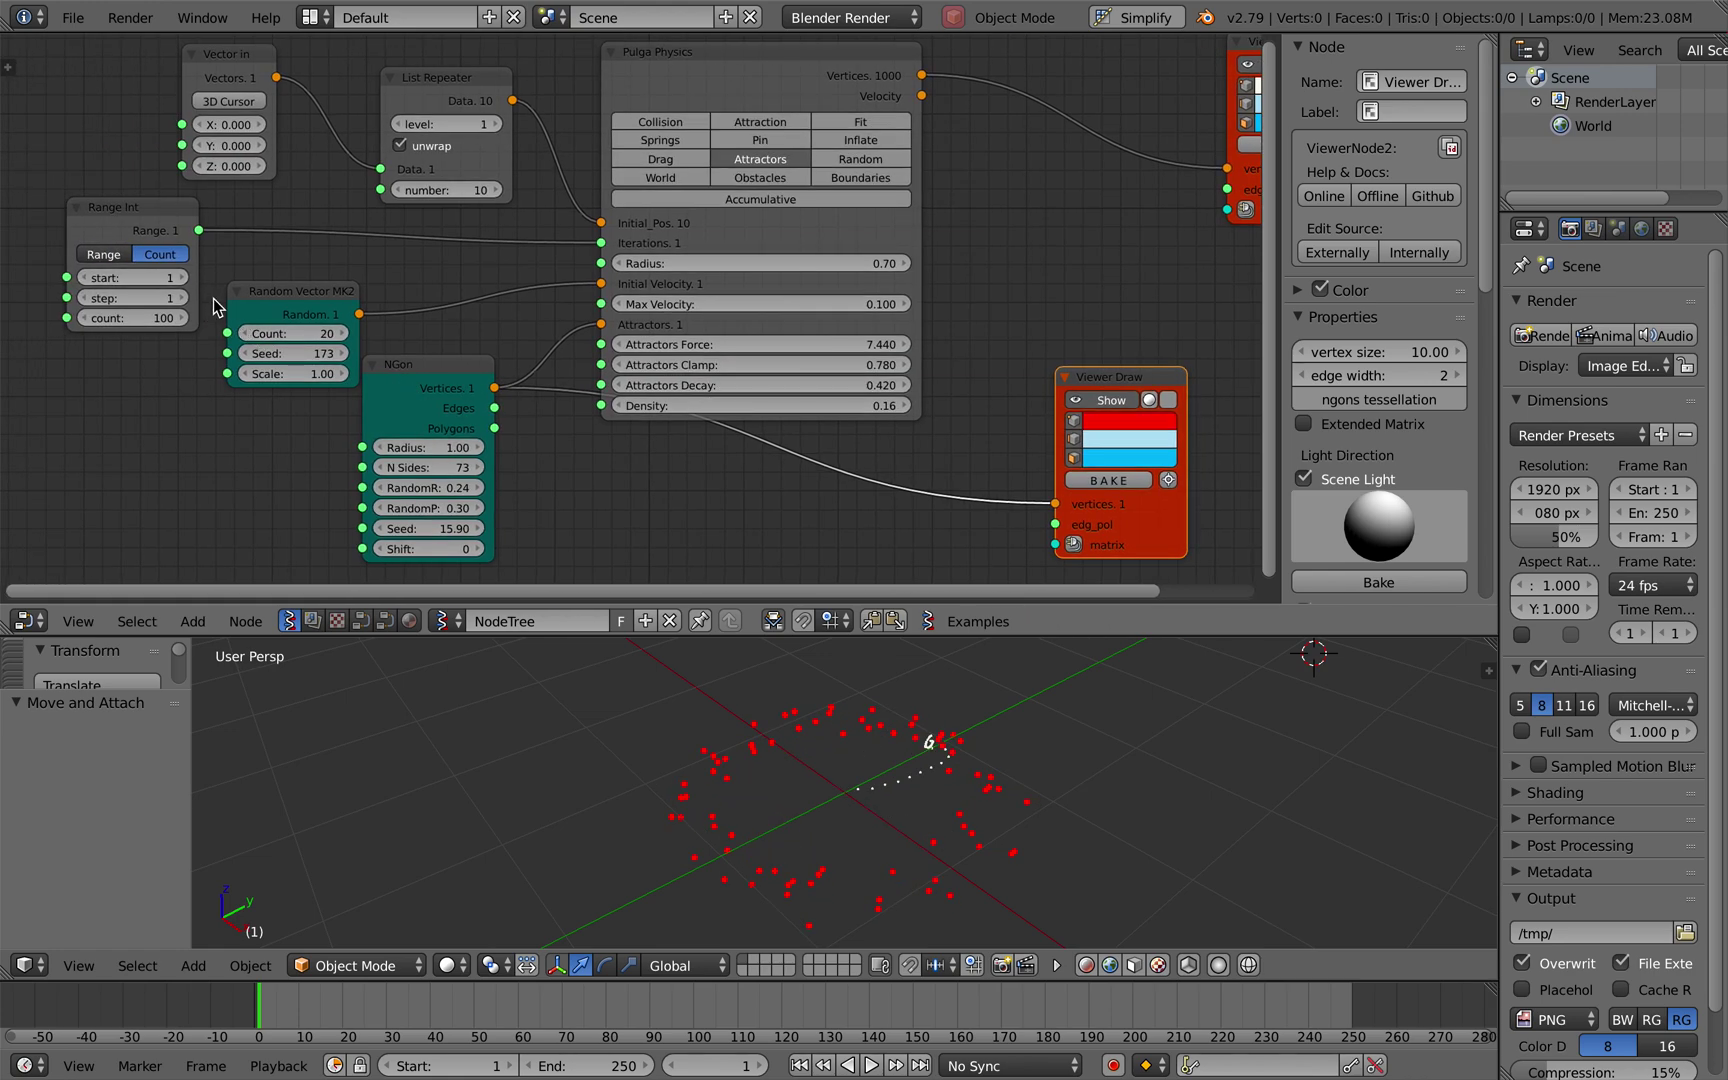
middle_click_drag(246, 283, 246, 286)
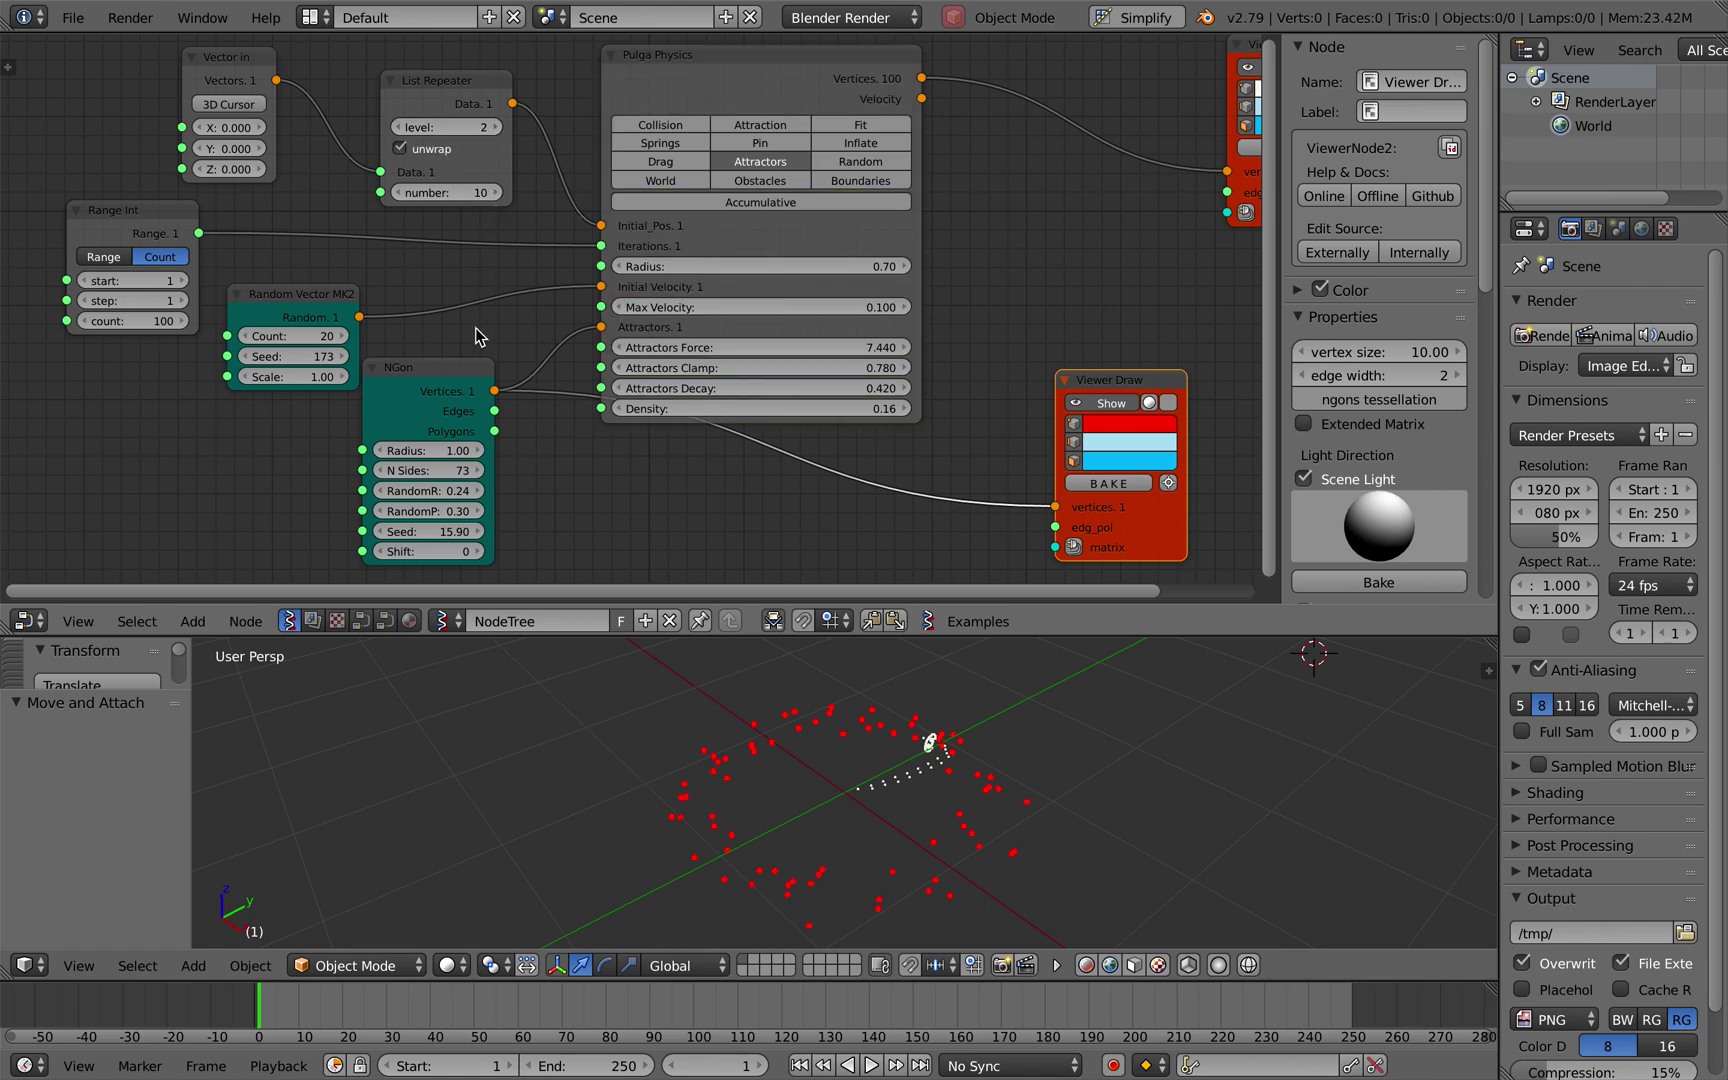
left_click(306, 337)
type("10")
key("Return")
mouse_move(317, 357)
left_mouse_down()
mouse_move(361, 357)
mouse_move(310, 356)
left_mouse_up()
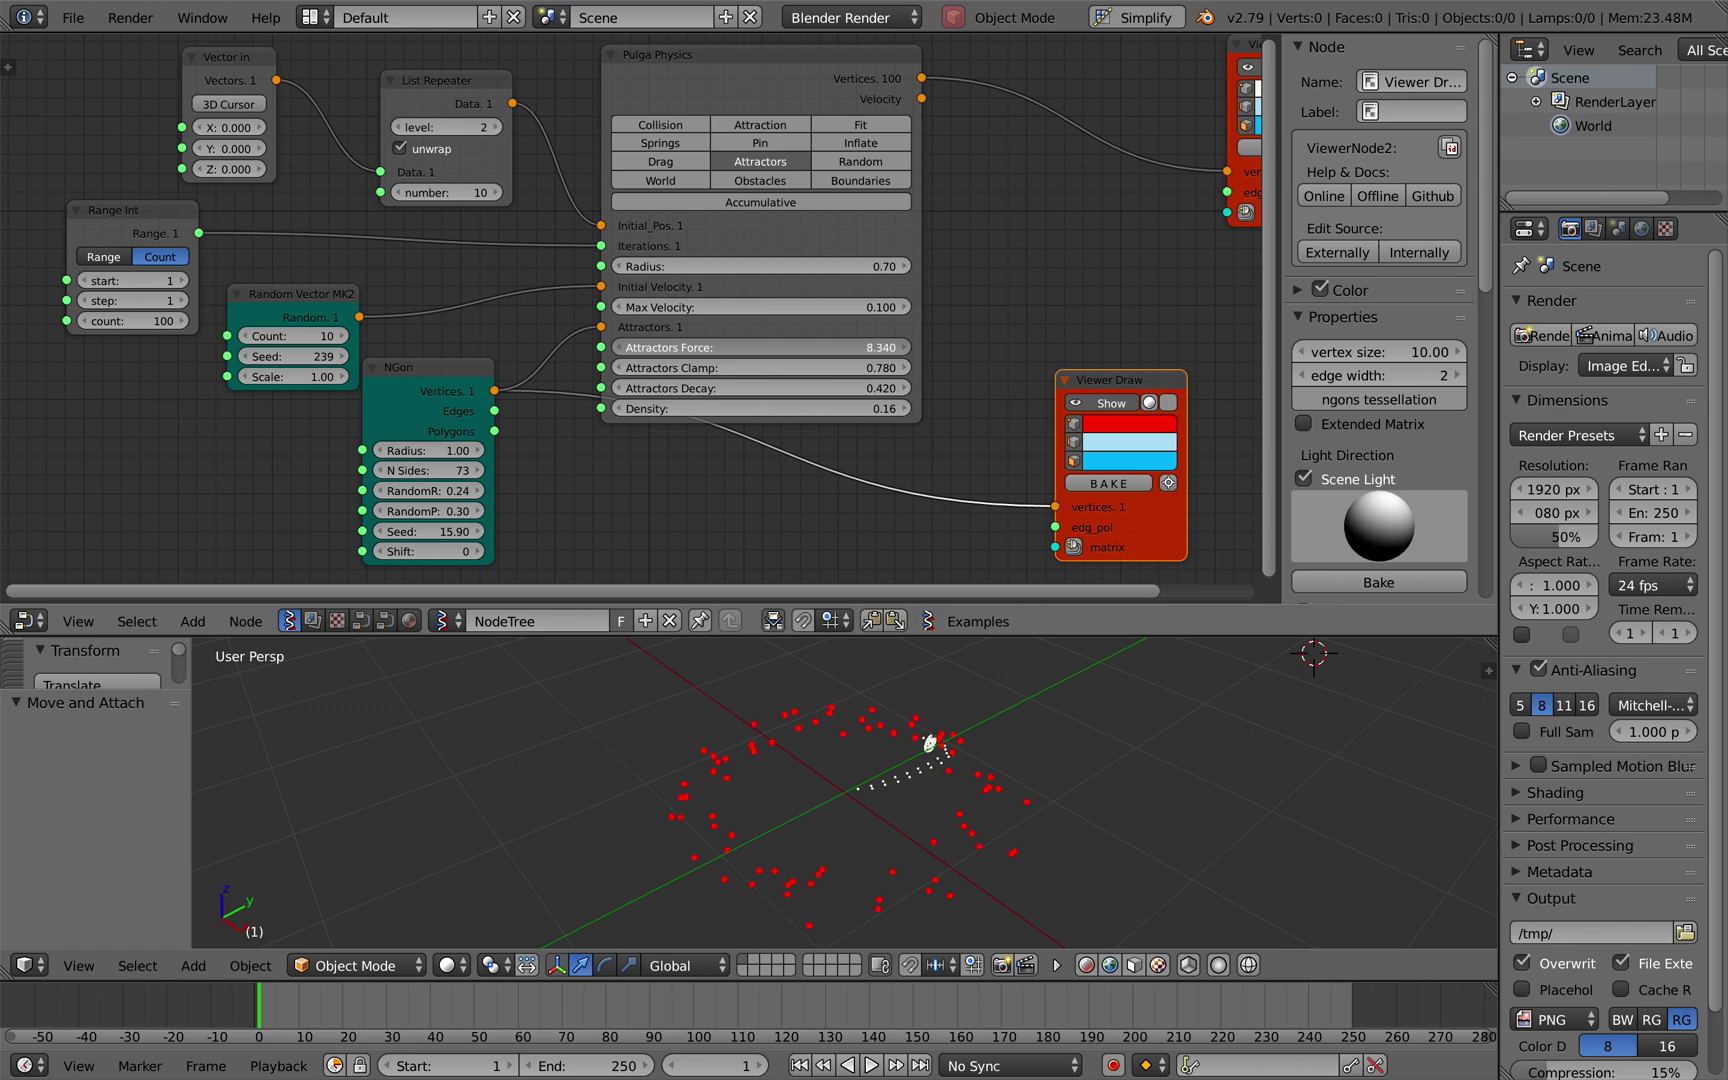
Set the Pulga Physics Attractors Force to 8.760, Attractors Clamp to 1.020 and Density to -0.14, and the NGon's Radius to 2.50.
left_click_drag(790, 347, 776, 408)
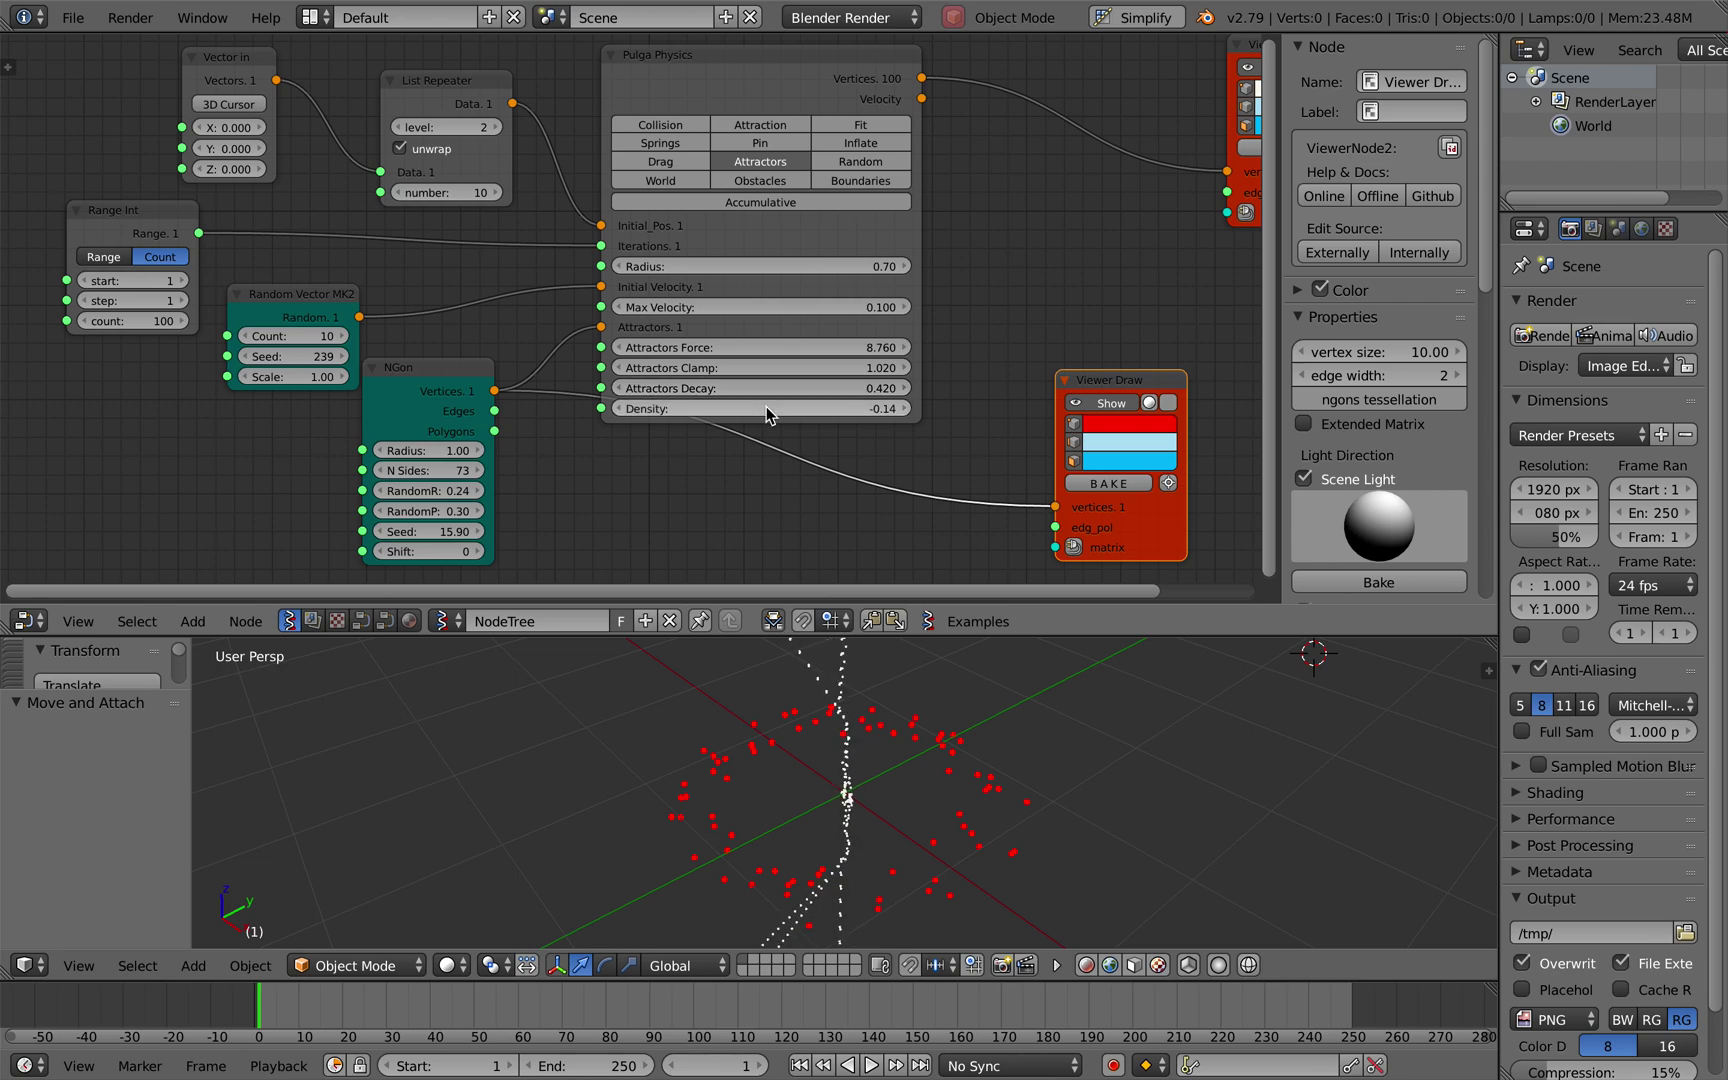
middle_click_drag(926, 762, 886, 762)
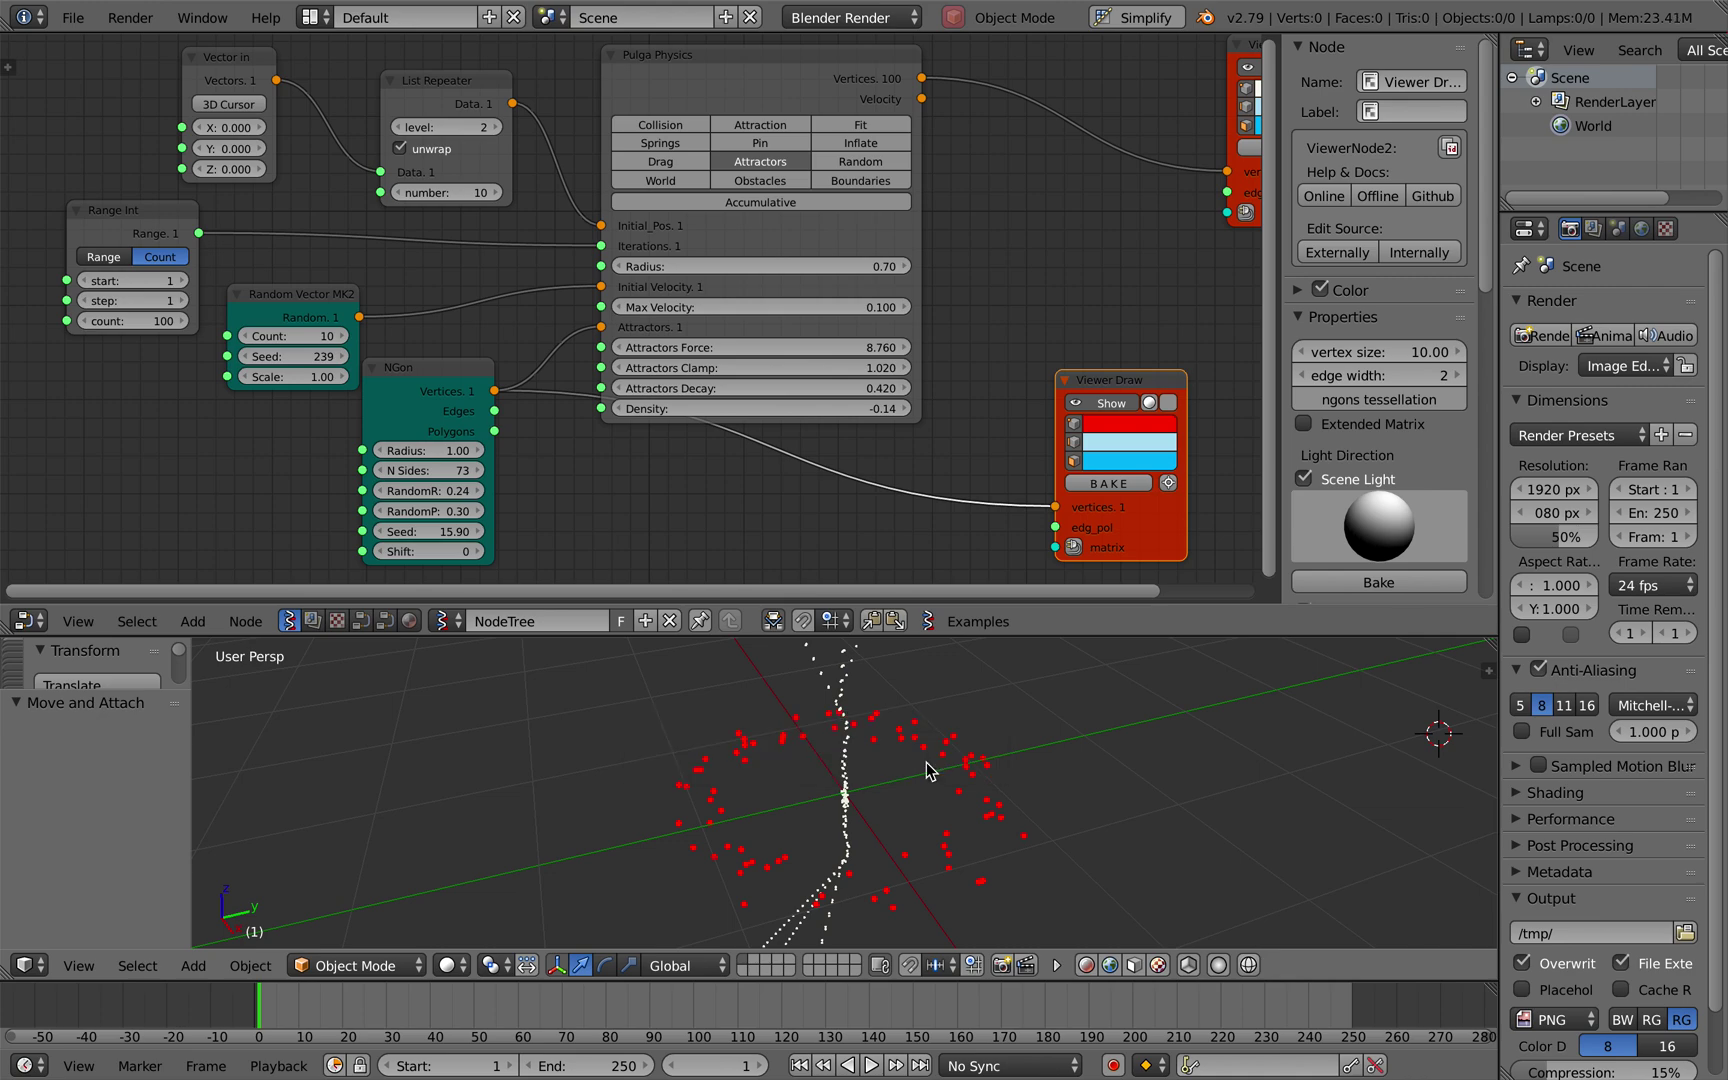
left_click_drag(455, 450, 700, 450)
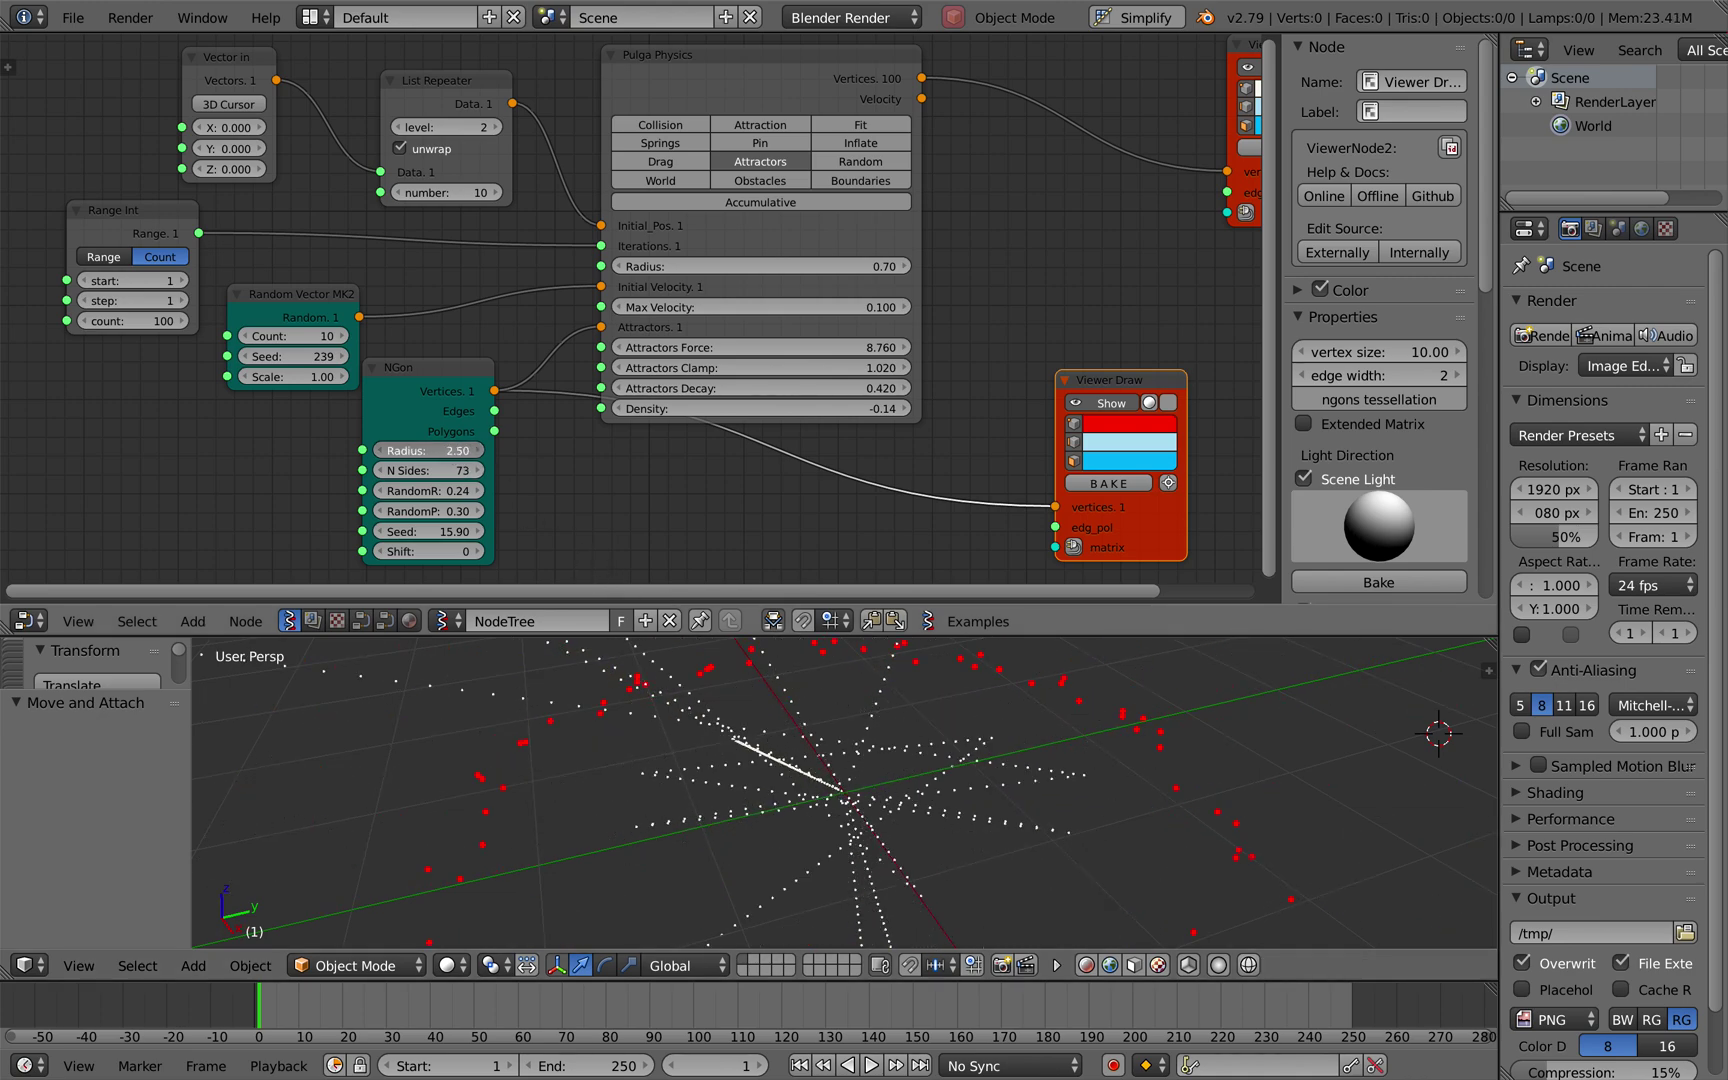
Set the NGon's Radius to 2.26 and the Pulga Physics Density to 0.28.
left_click_drag(455, 450, 449, 450)
scroll(804, 784, "down", 3)
middle_click_drag(804, 784, 824, 808)
mouse_move(801, 408)
left_mouse_down()
mouse_move(840, 408)
mouse_move(808, 408)
mouse_move(824, 408)
left_mouse_up()
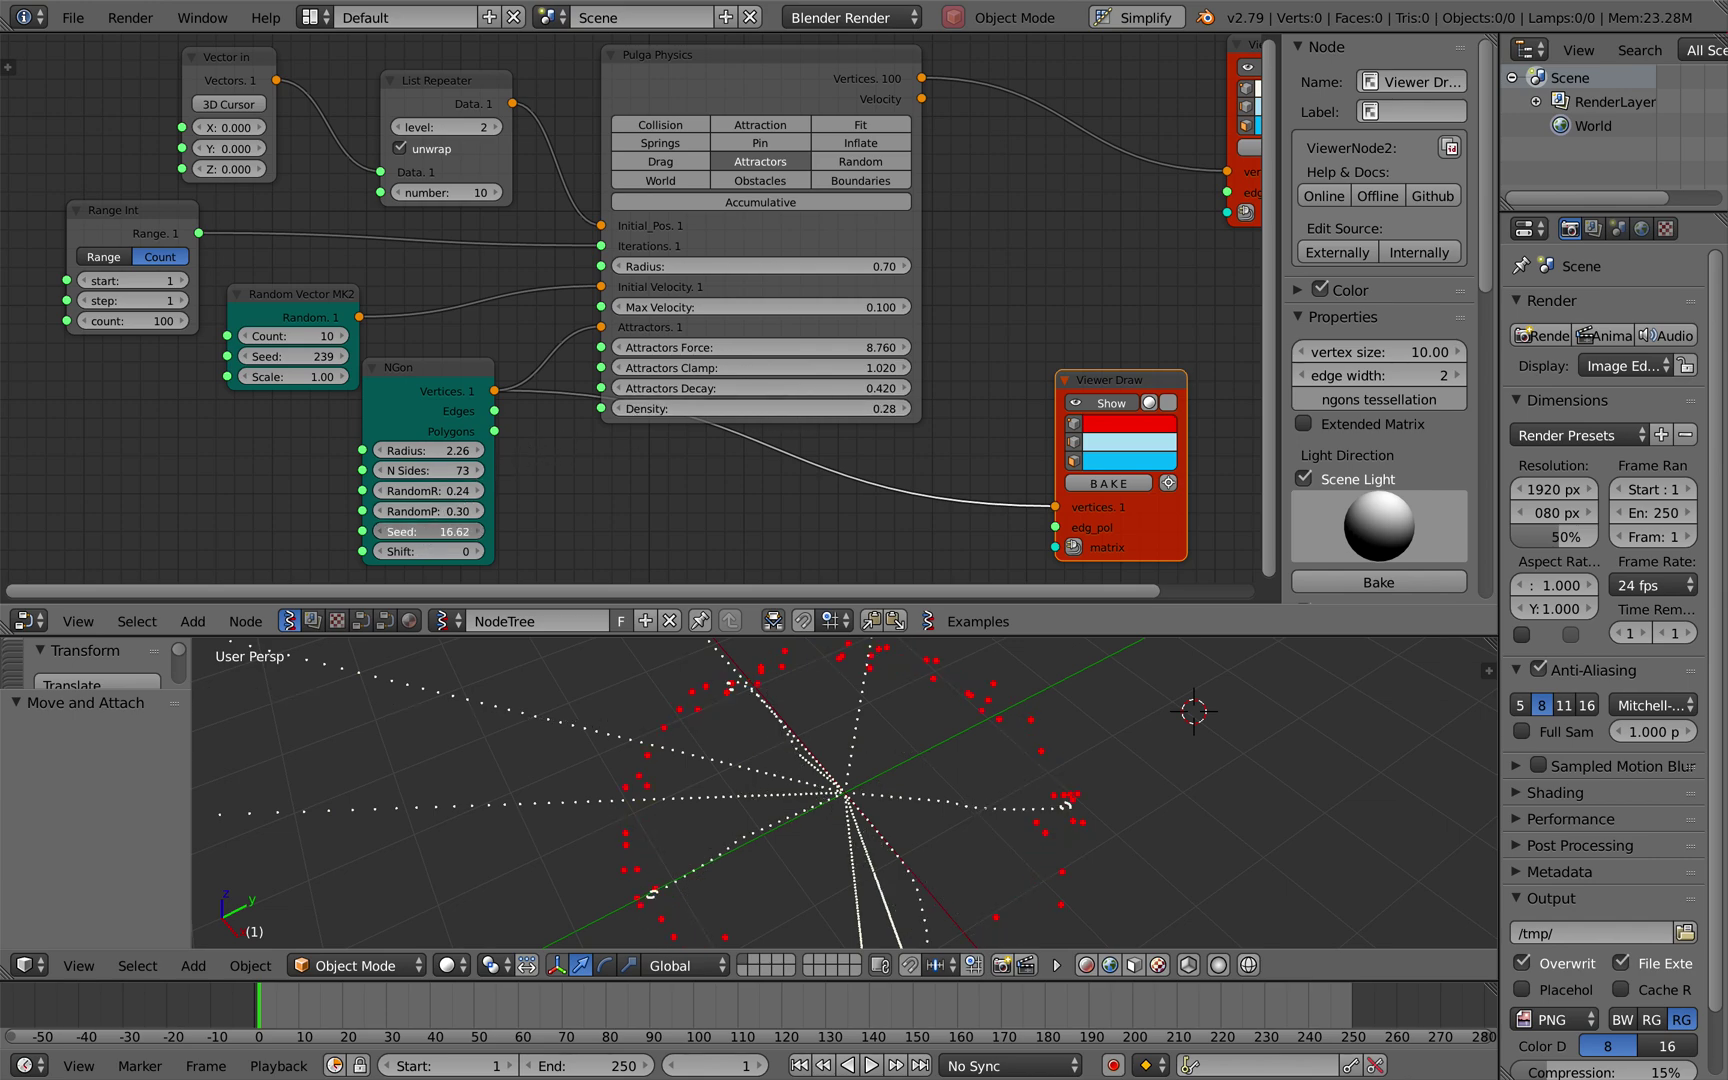
Set the NGon Seed to 17.64, Random Vector MK2 Seed to 313, Attractors Force to 37.080, Attractors Clamp to 1.980 and Attractors Decay to 0.240.
left_click_drag(428, 531, 440, 531)
left_click_drag(320, 357, 370, 358)
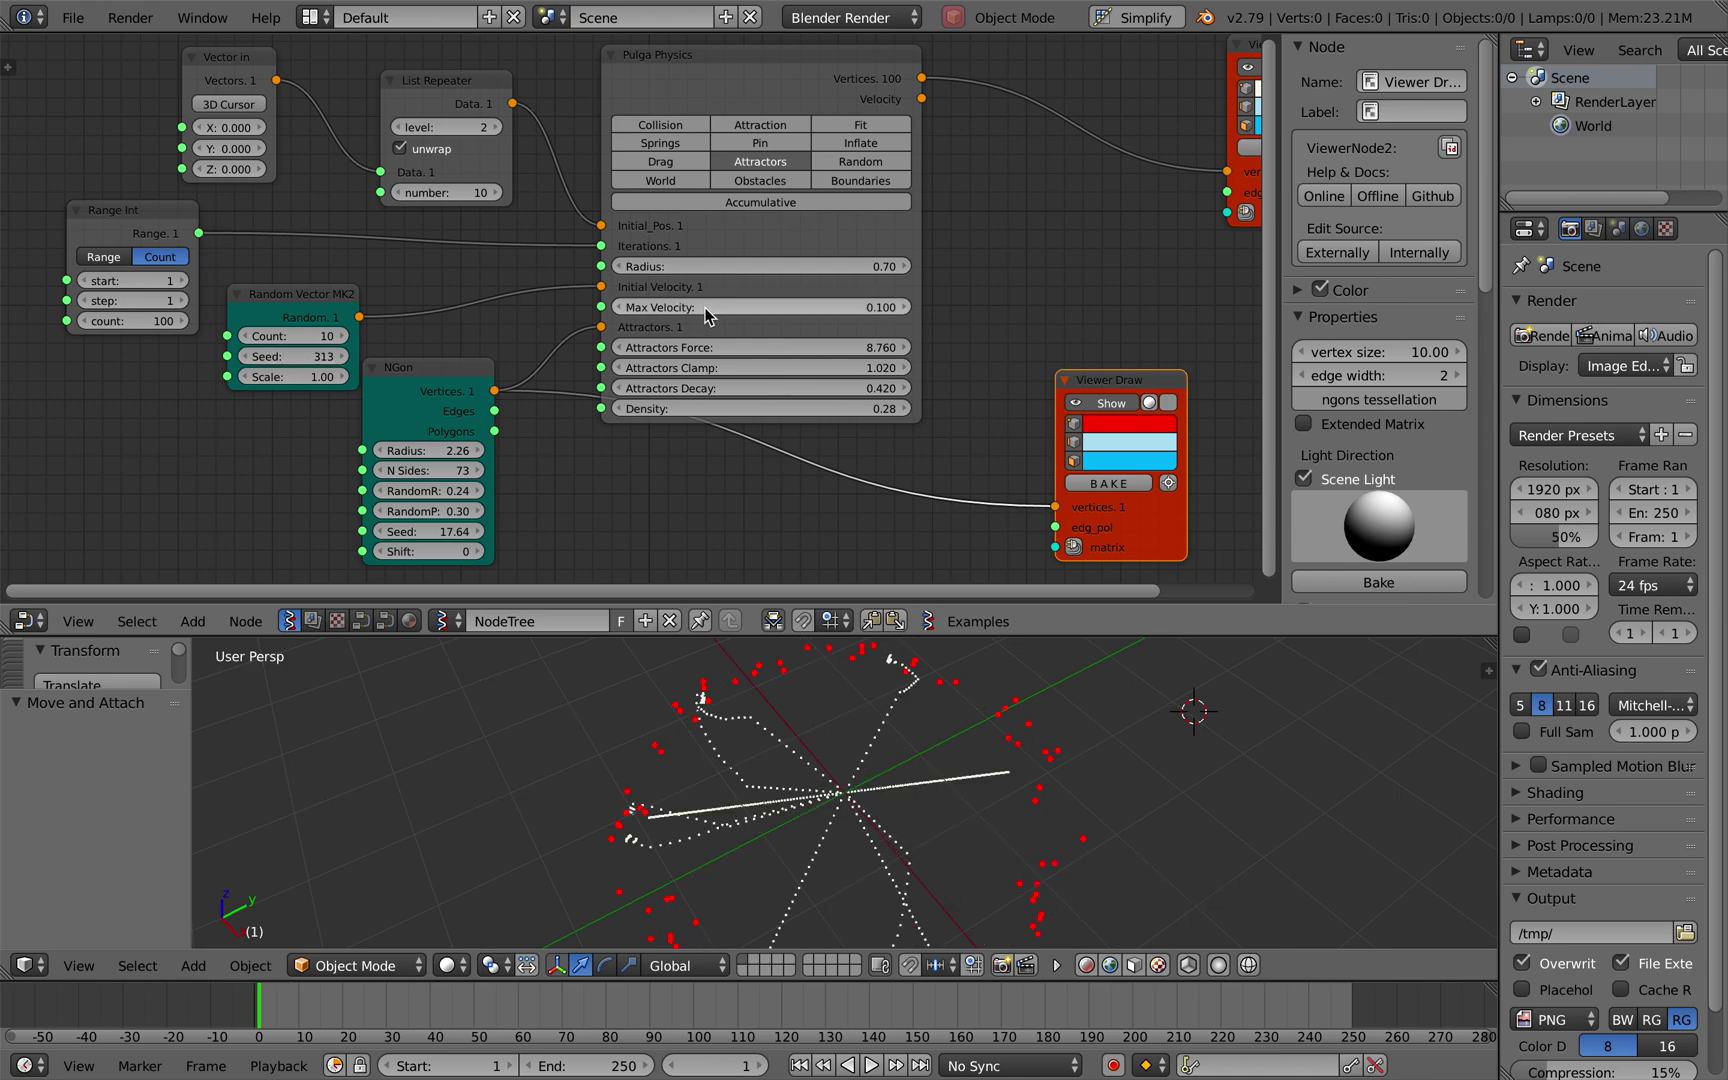
left_click_drag(736, 344, 792, 347)
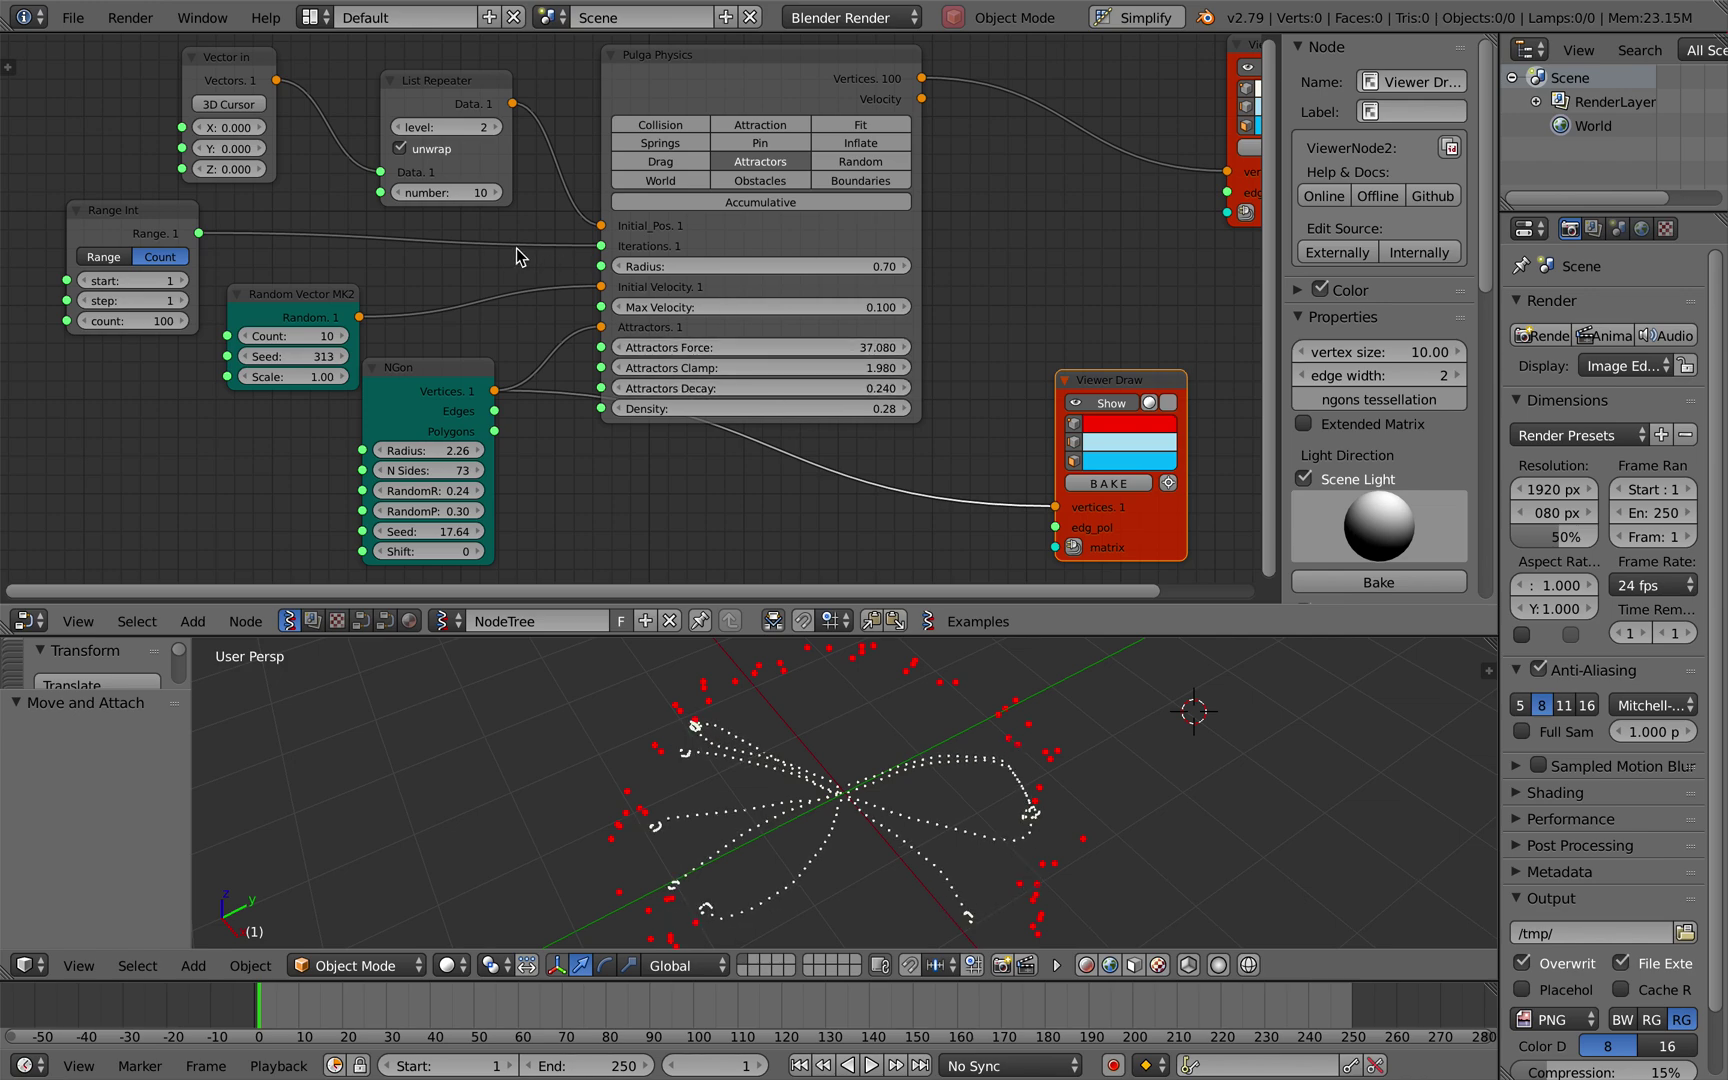
Reposition the List Repeater and Vector in nodes and save over pulga_plasma_002.blend.
middle_click_drag(382, 195, 396, 205)
left_click_drag(450, 97, 488, 91)
left_click_drag(284, 83, 340, 78)
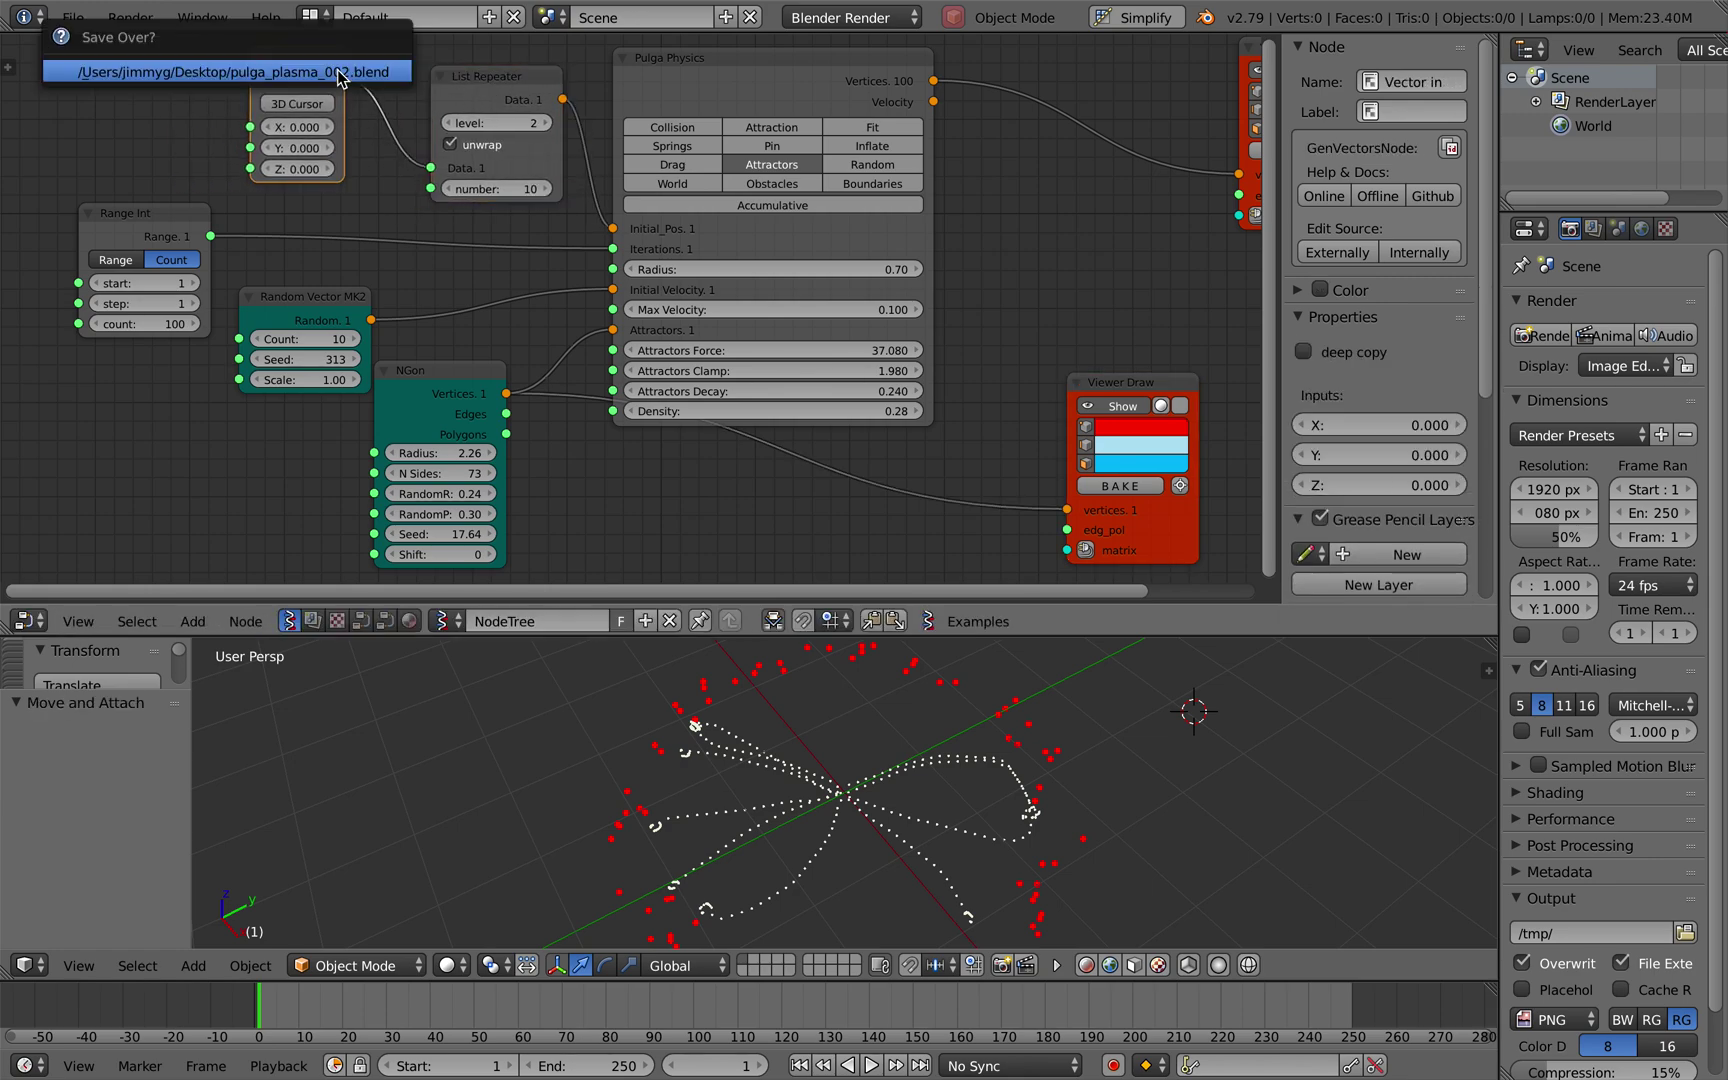
middle_click_drag(337, 67, 338, 71)
left_click_drag(302, 78, 328, 87)
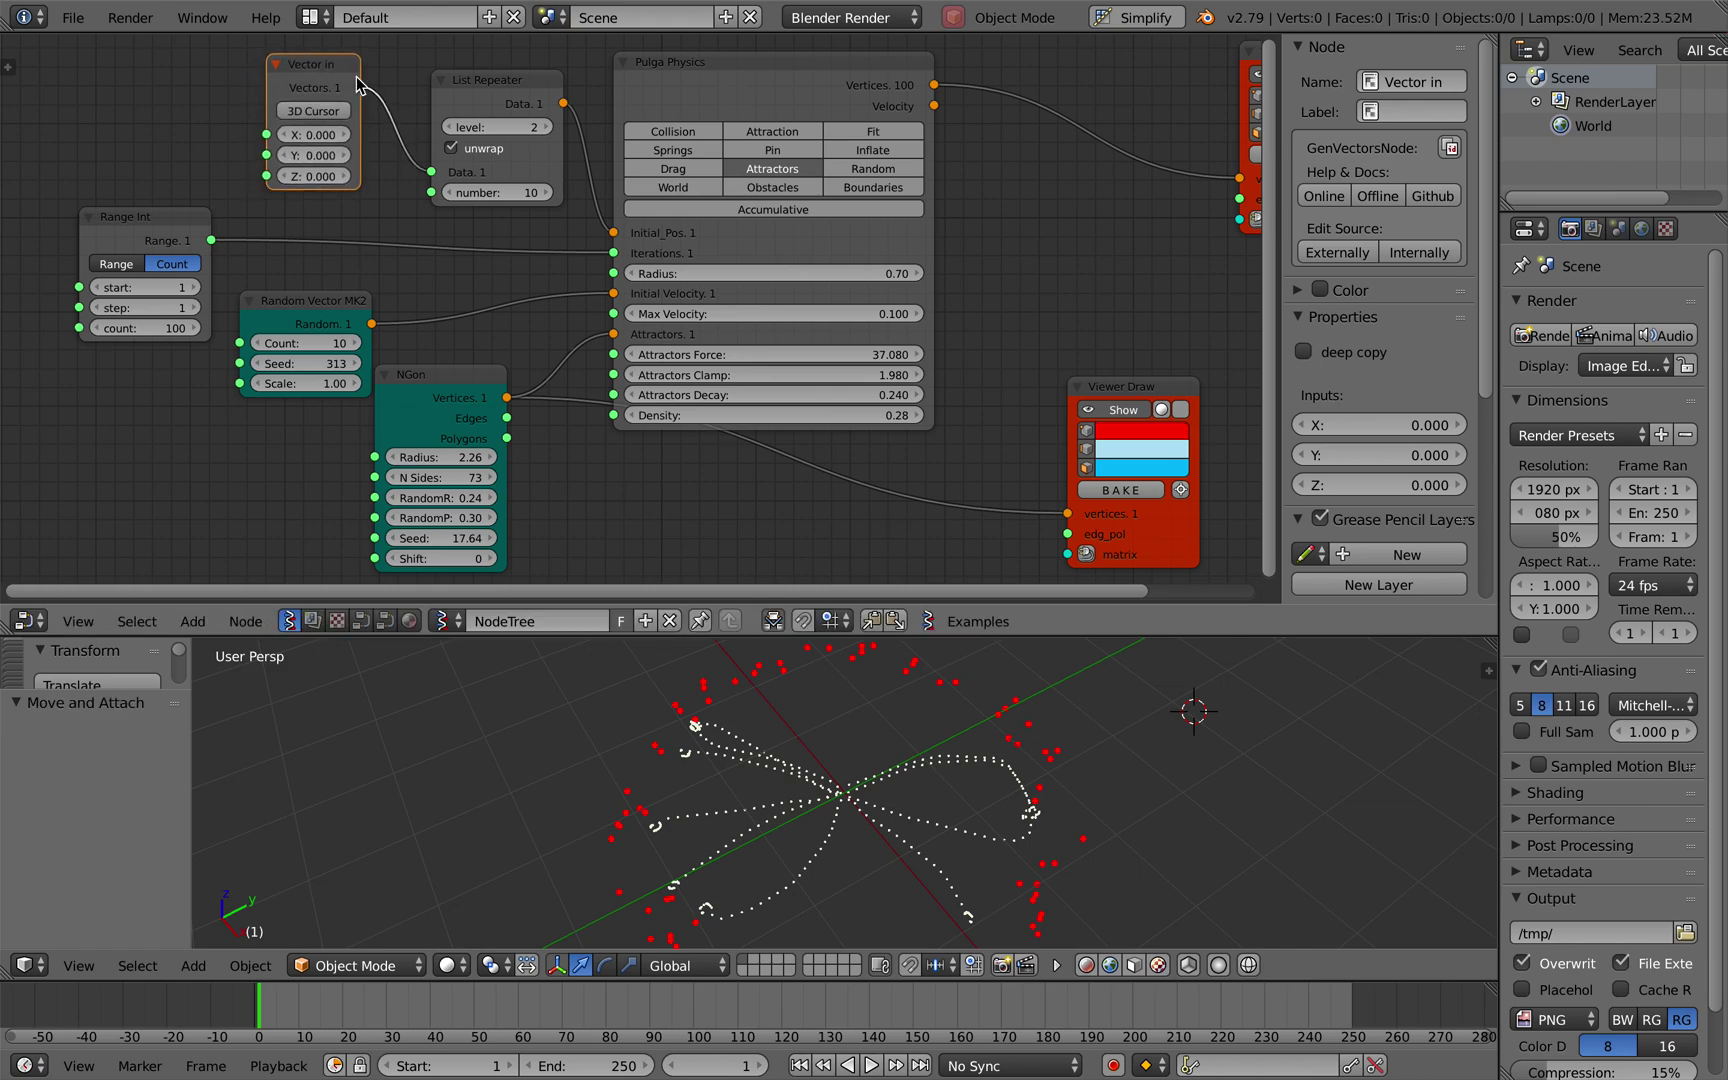
left_click(476, 102)
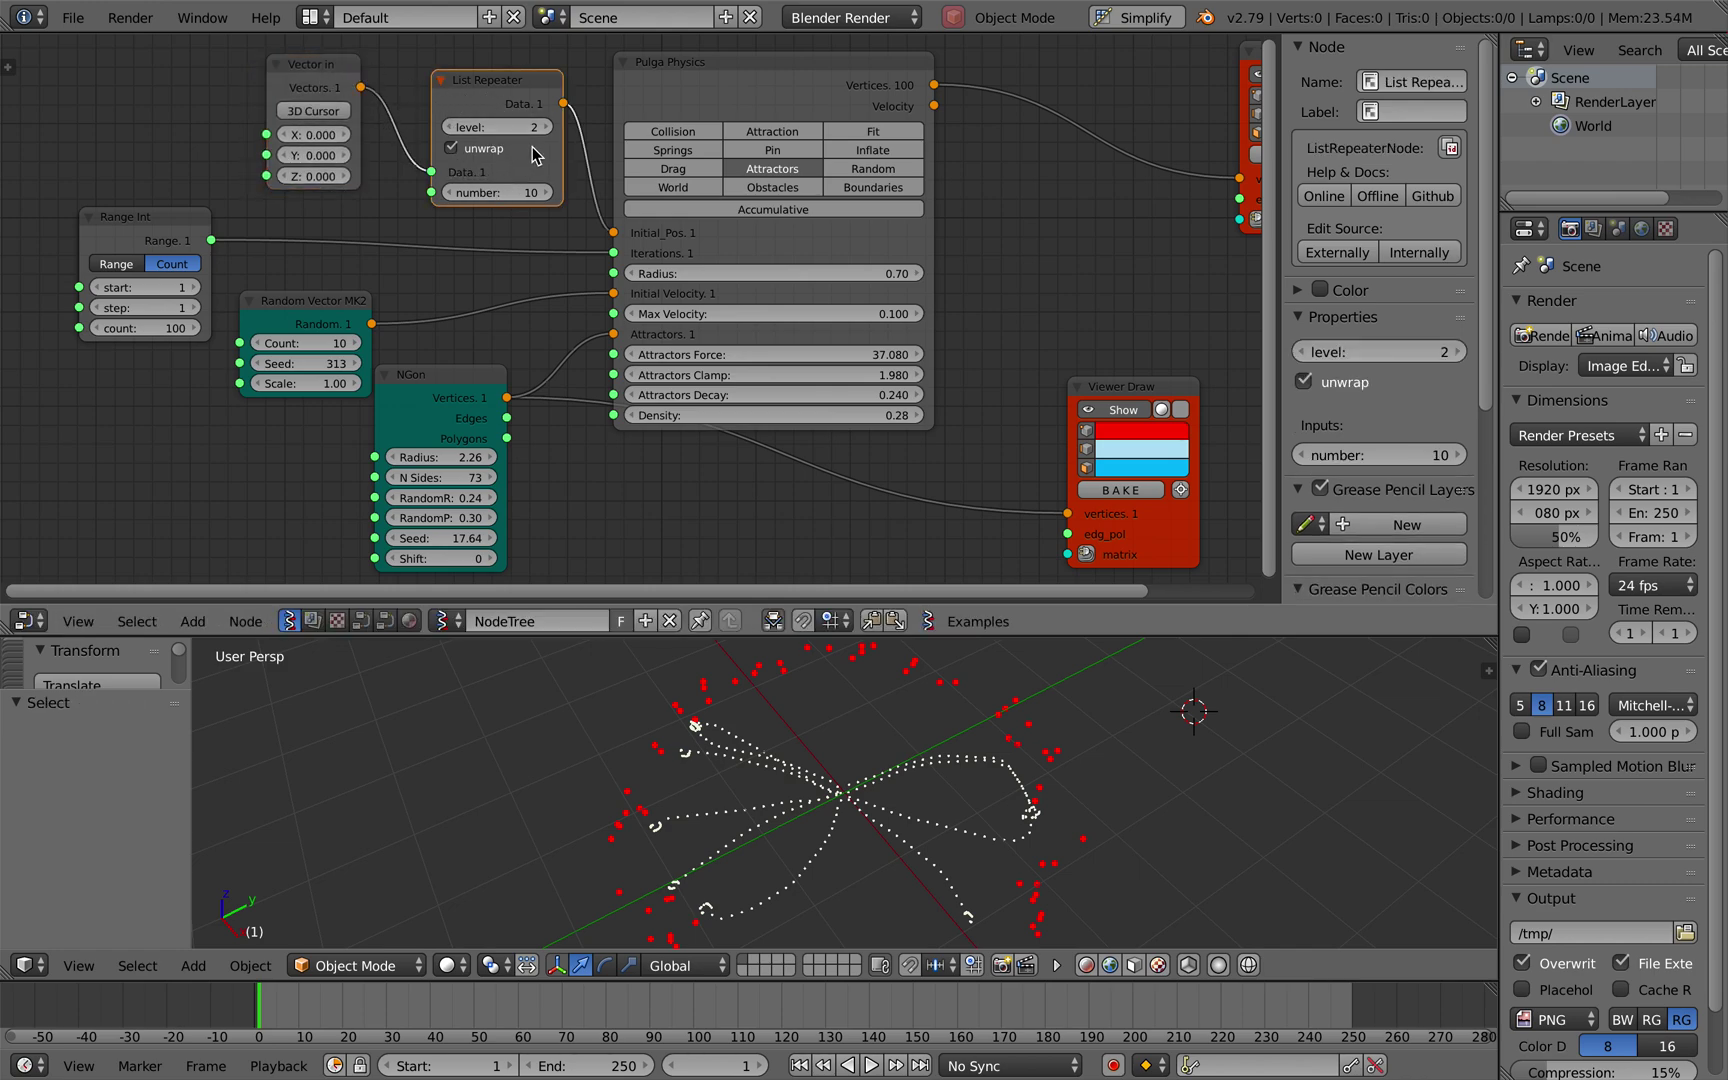
Reposition the Pulga Physics, Range Int, Random Vector MK2 and NGon nodes to space out the tree.
left_click_drag(697, 234, 722, 235)
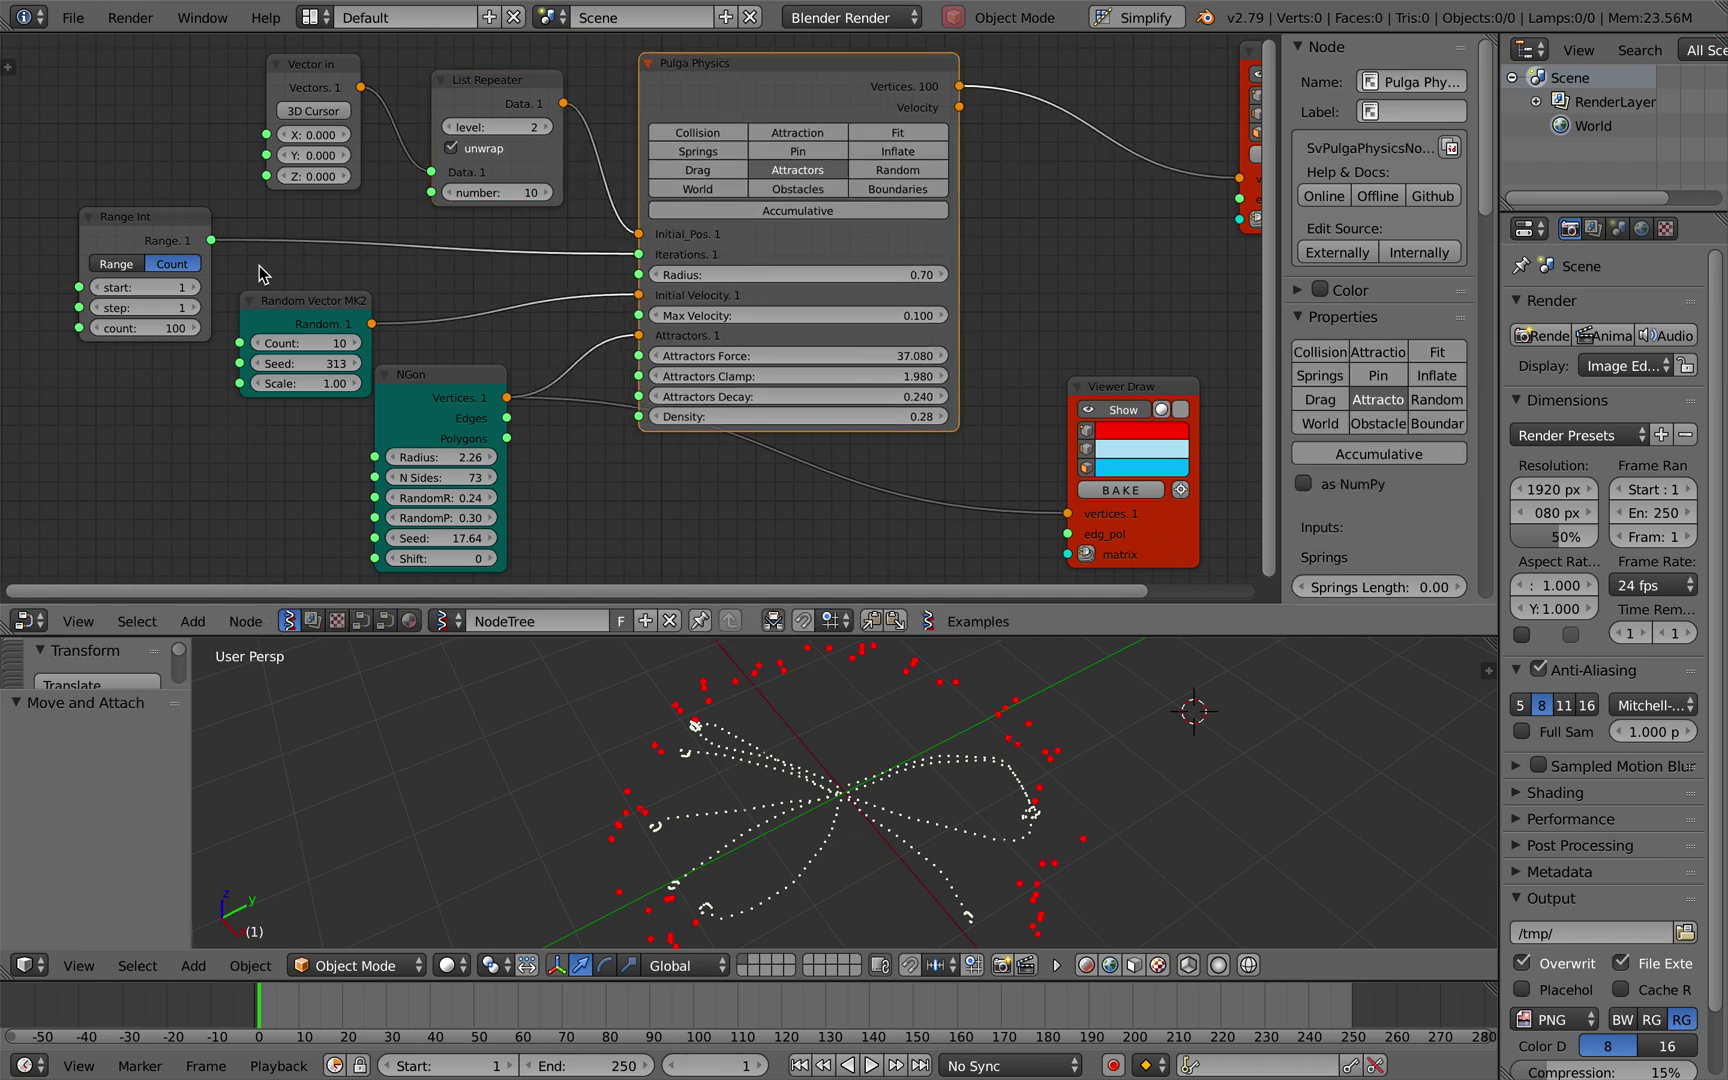
left_click_drag(176, 229, 179, 212)
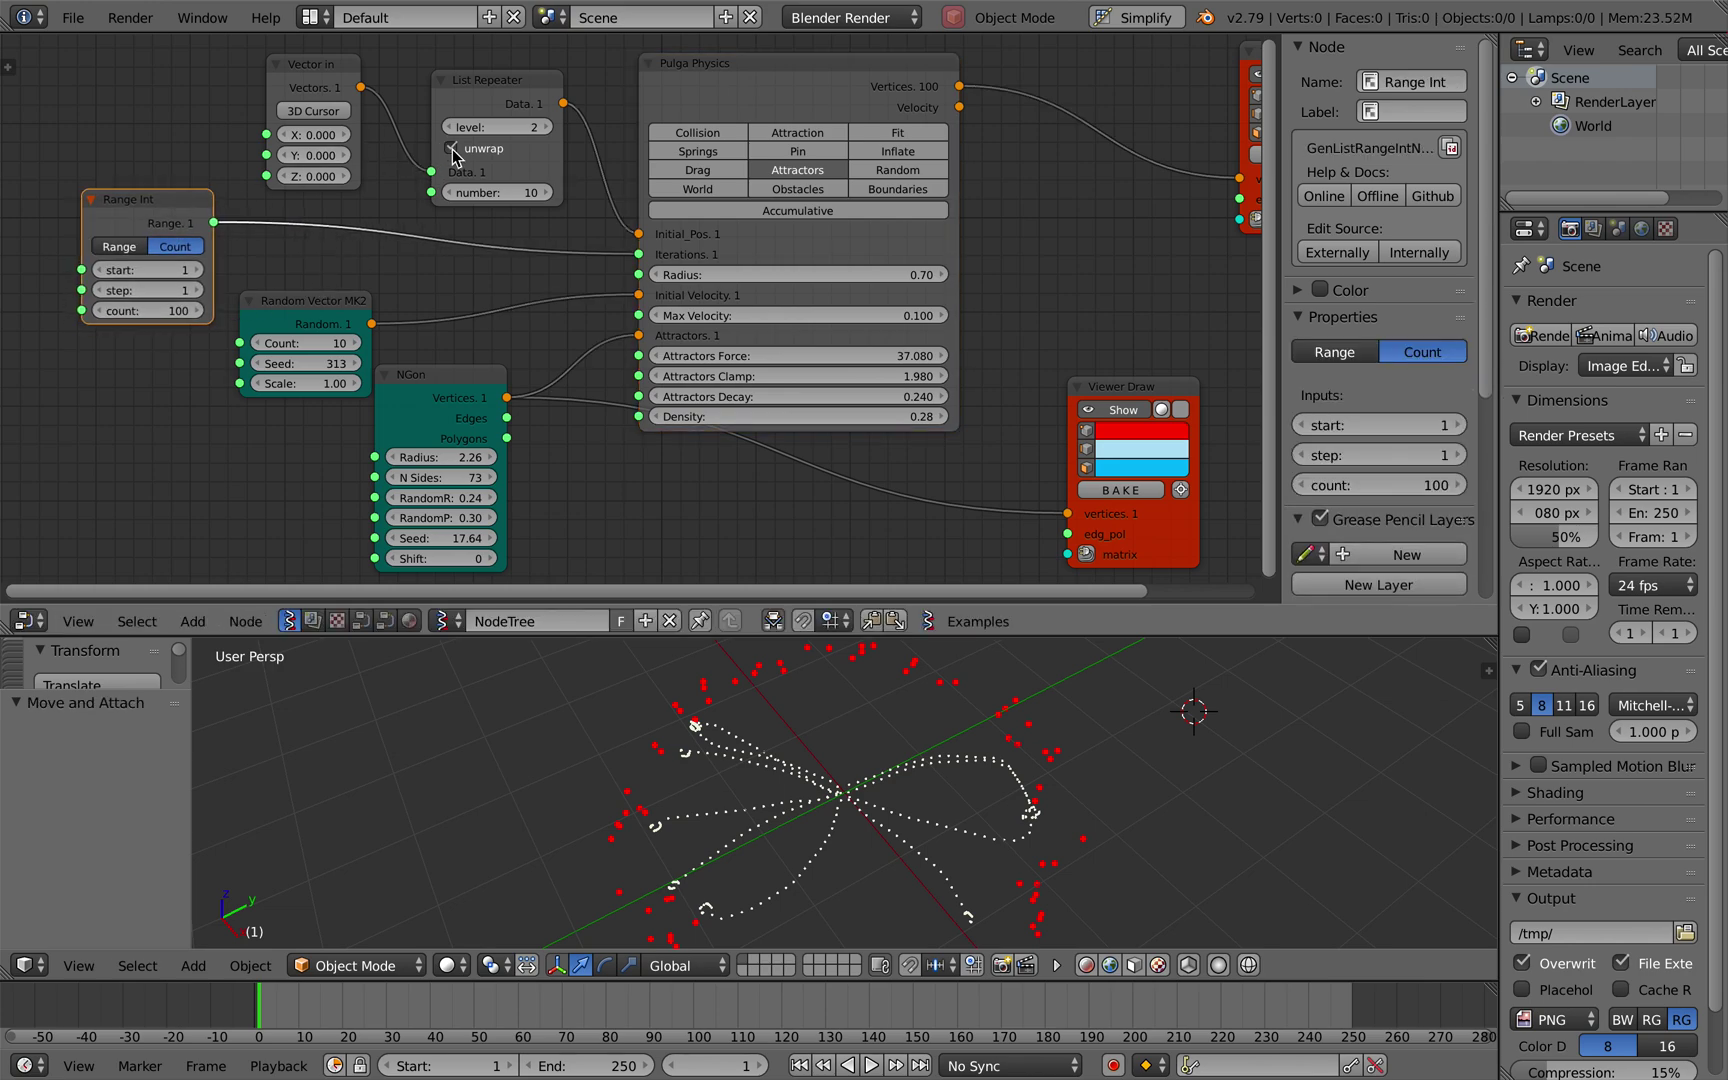
mouse_move(330, 310)
left_mouse_down()
mouse_move(335, 288)
mouse_move(350, 299)
left_mouse_up()
left_click_drag(425, 395, 459, 379)
left_click(350, 301)
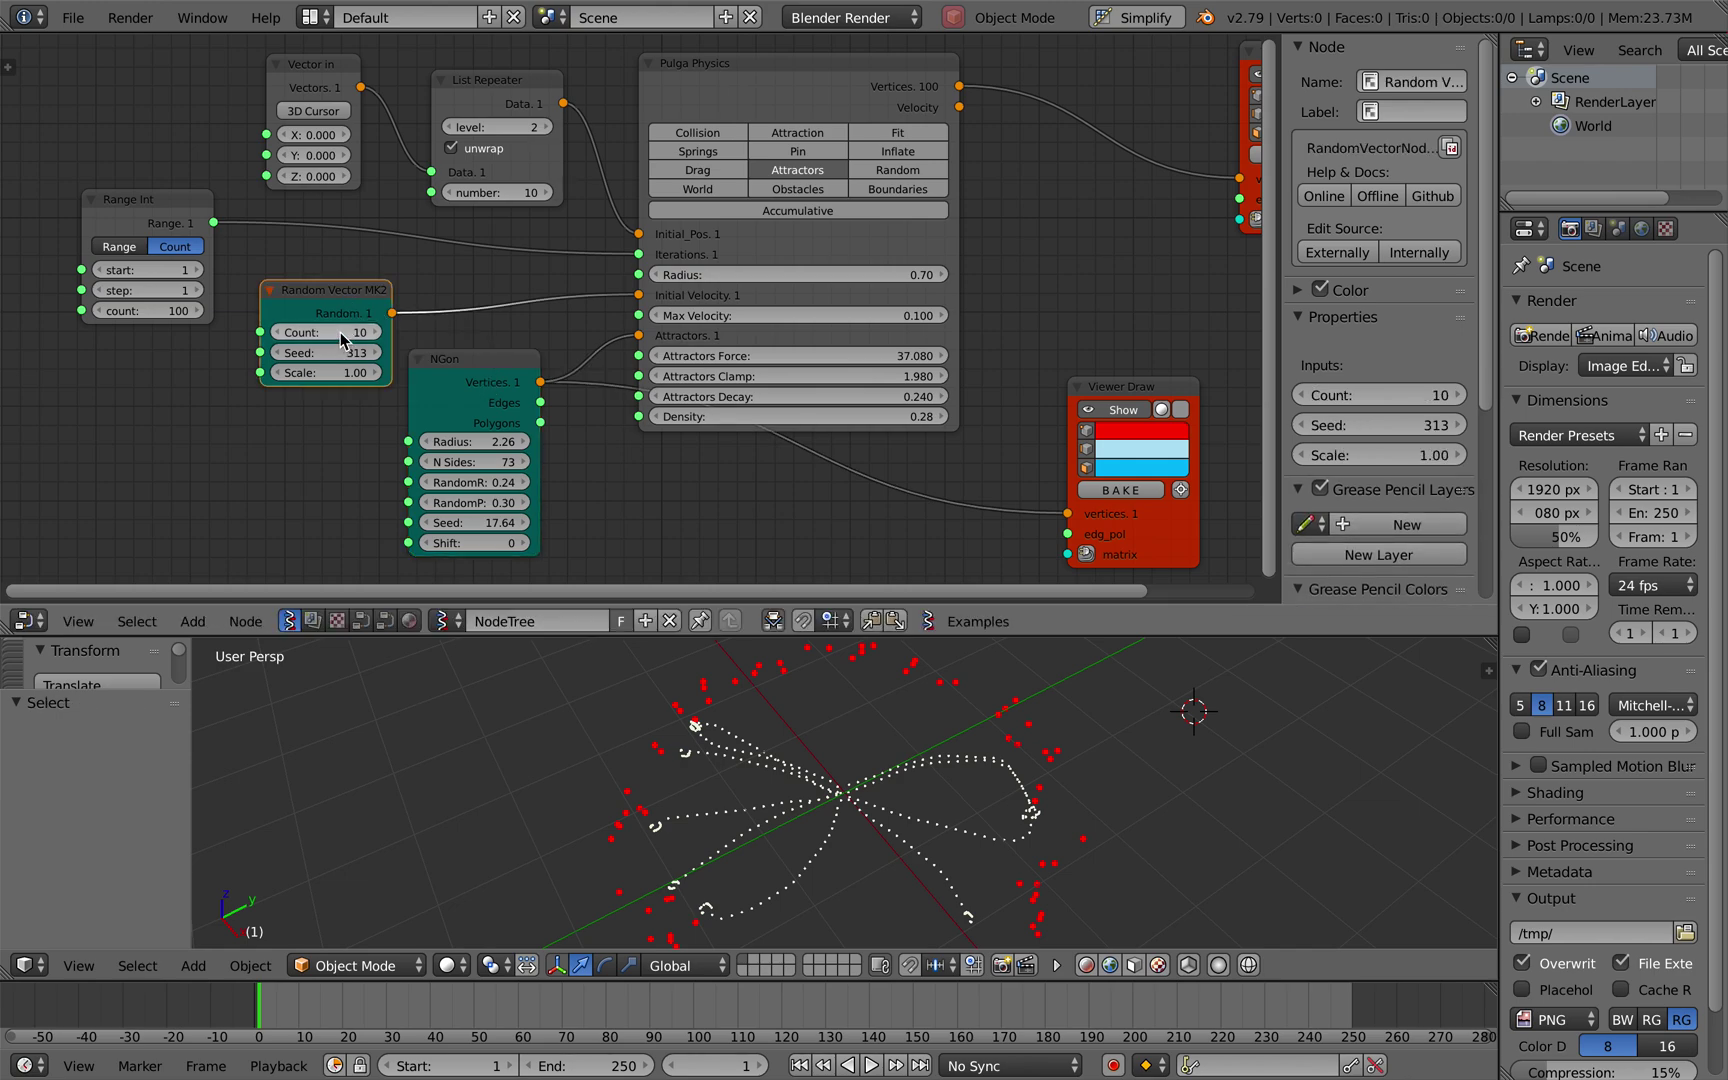
left_click_drag(467, 384, 480, 384)
Set the NGon's N Sides to 39 and the Random Vector MK2 Seed to 391.
mouse_move(487, 462)
left_mouse_down()
mouse_move(431, 462)
mouse_move(453, 462)
left_mouse_up()
mouse_move(355, 352)
left_mouse_down()
mouse_move(465, 352)
mouse_move(332, 352)
mouse_move(368, 352)
mouse_move(349, 352)
left_mouse_up()
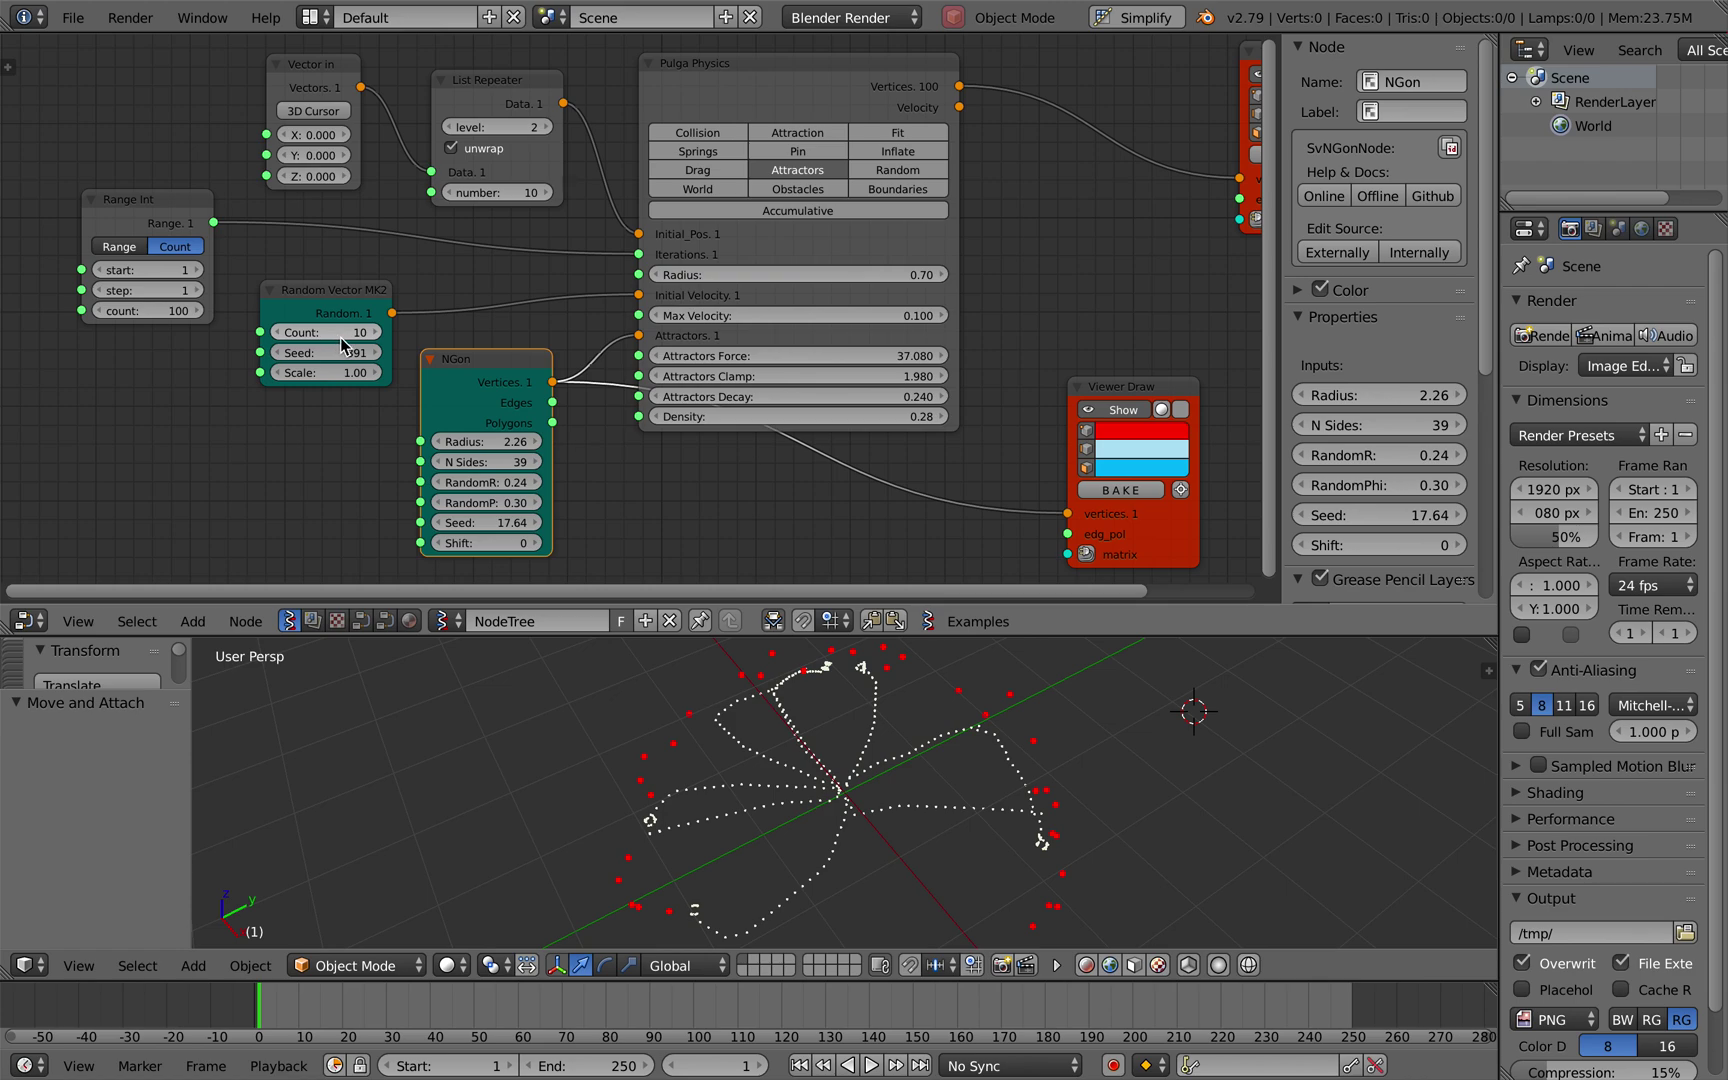
middle_click_drag(341, 375, 350, 376)
Add an A Number node in int mode below the Range Int node and save over pulga_plasma_002.blend.
key("alt+space")
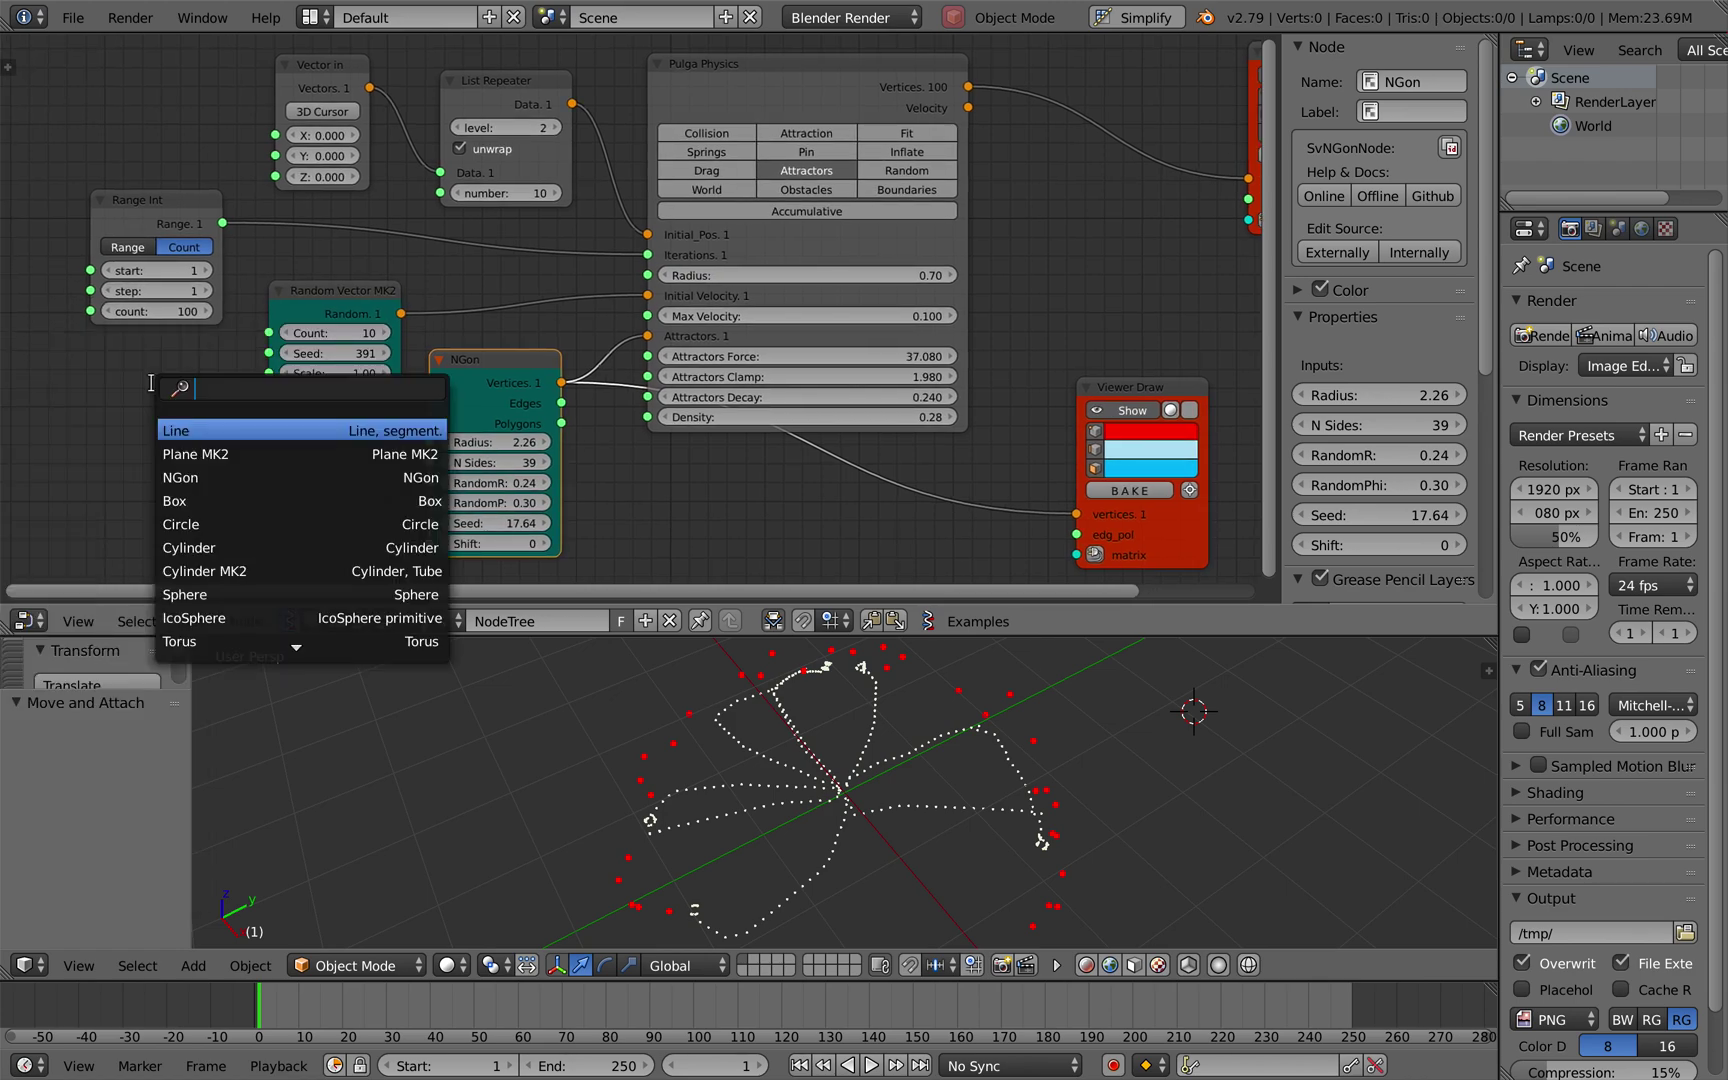
type("a num")
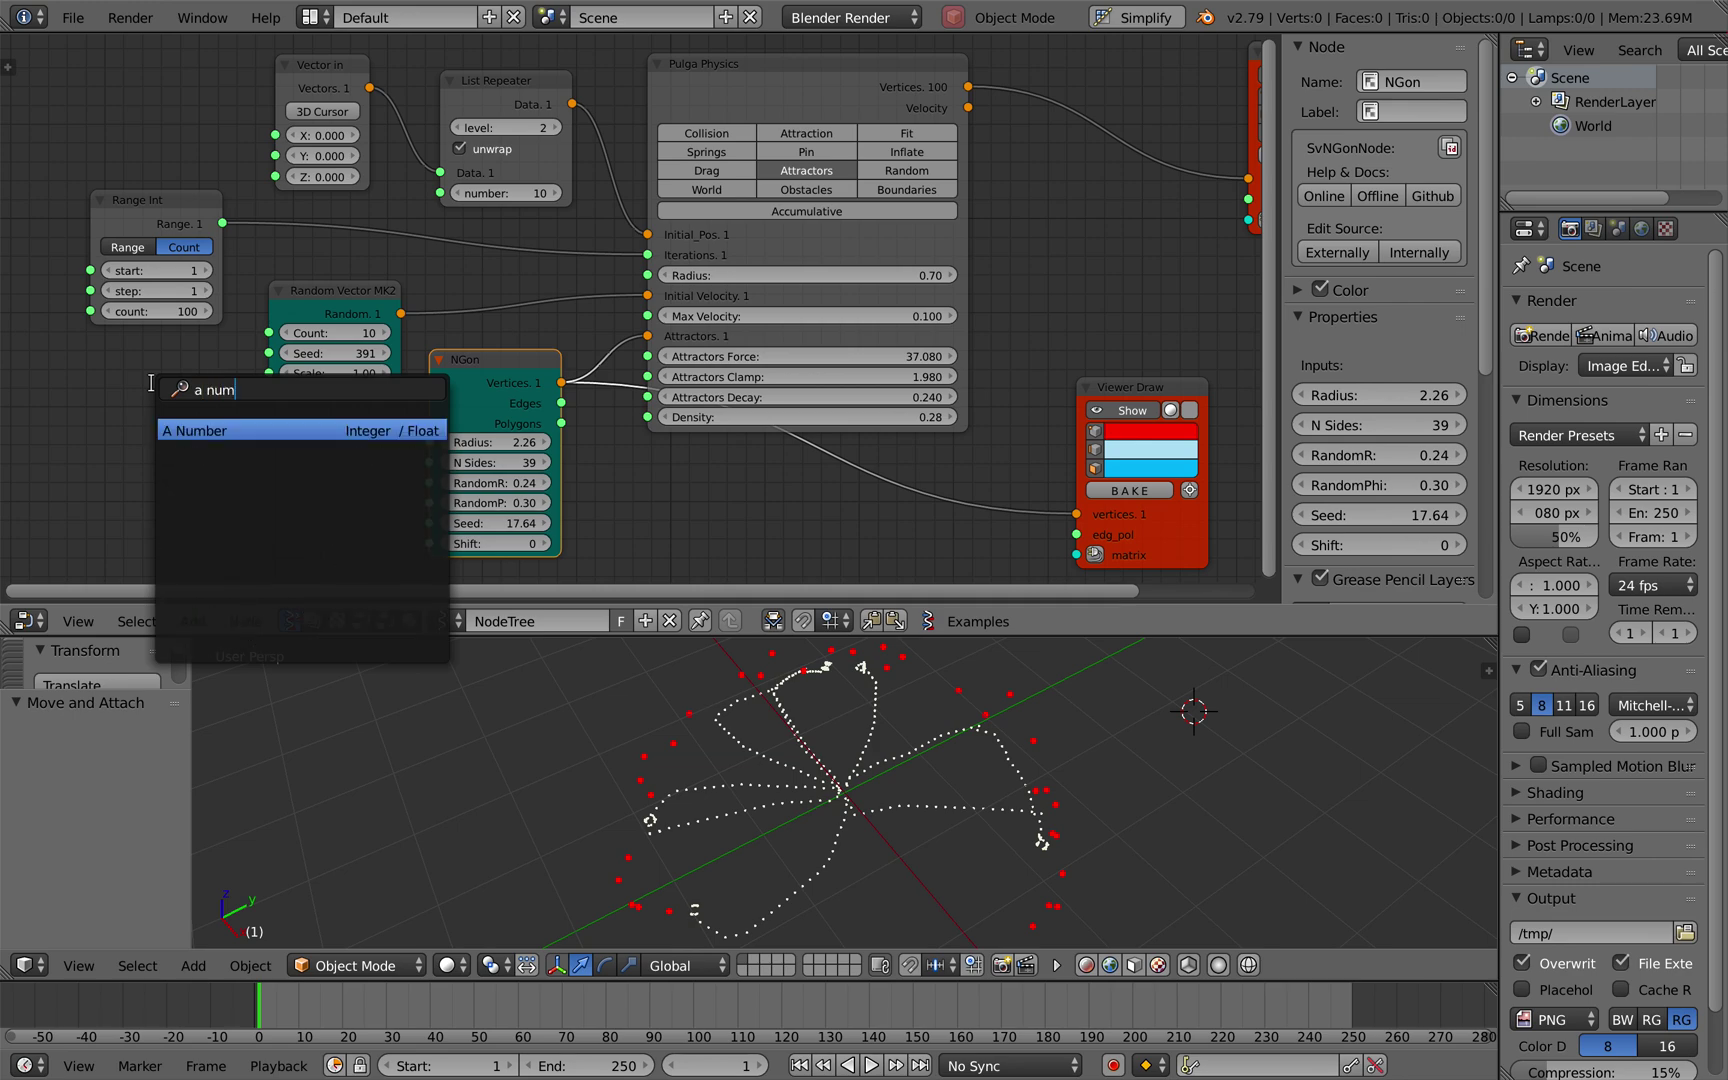
key("Return")
left_click(107, 417)
left_click(183, 443)
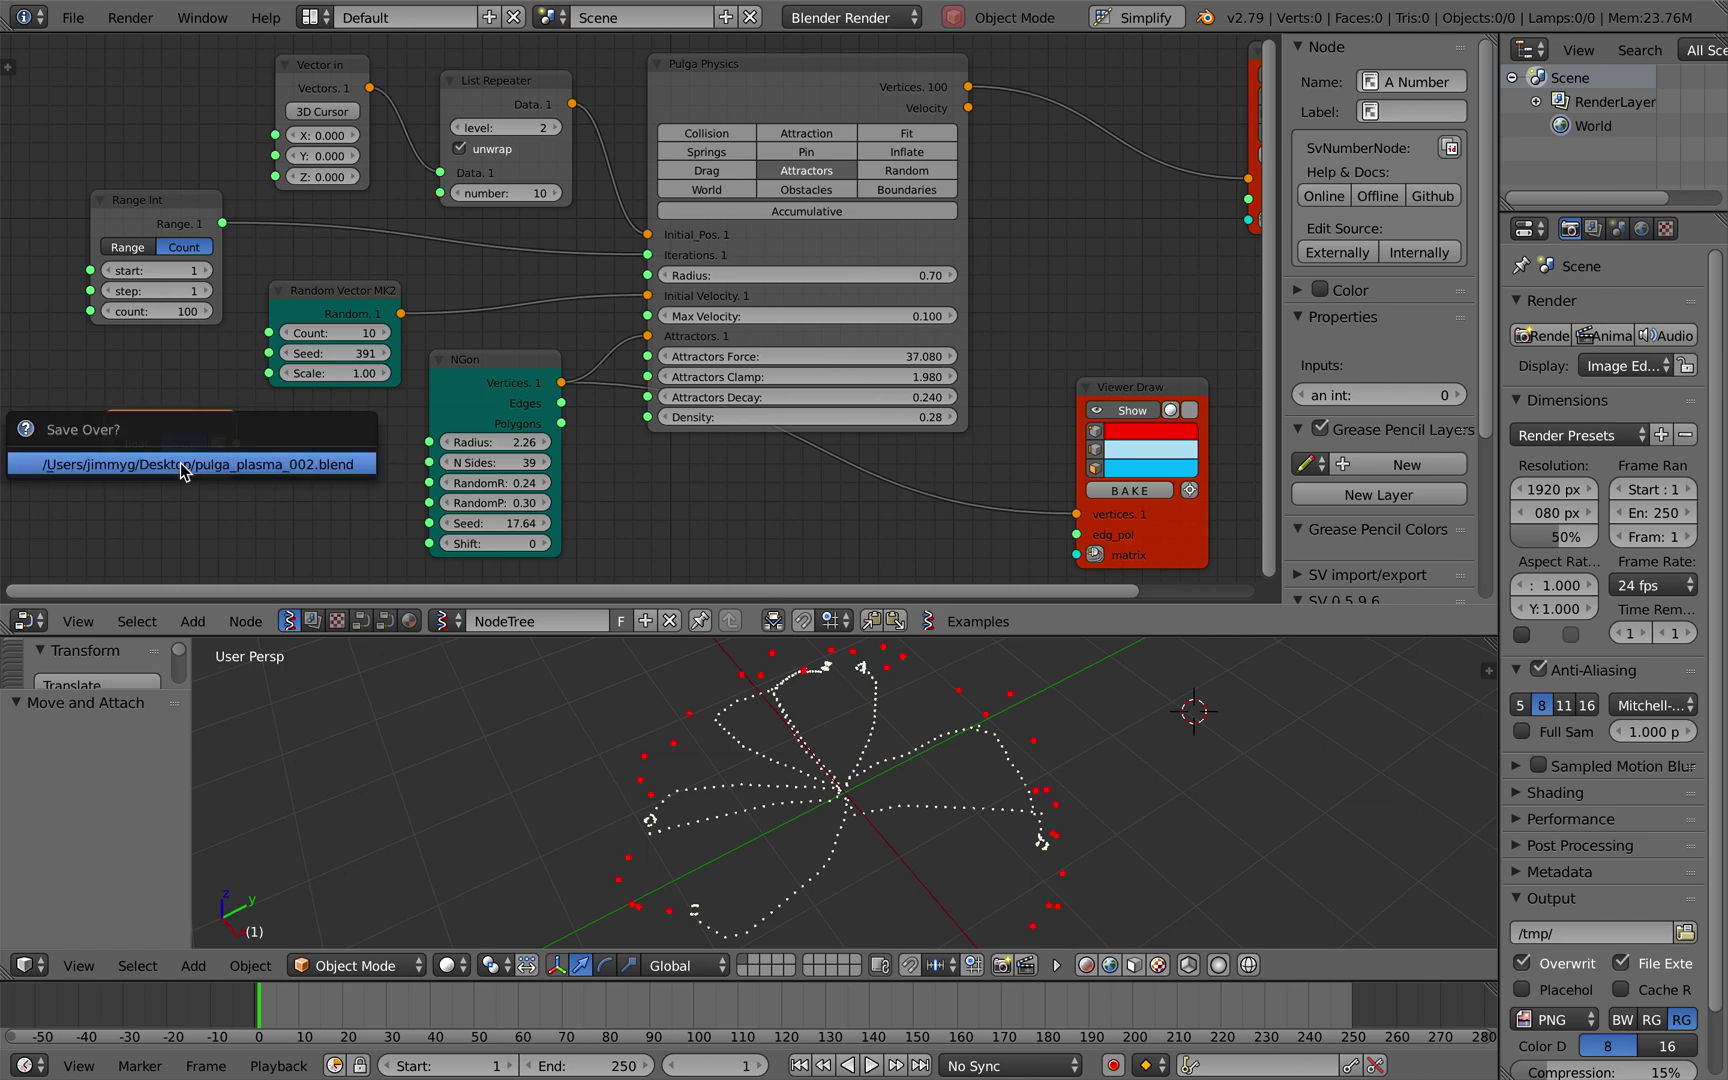
Set the A Number node to 10 and link it to the Random Vector MK2 Count and the List Repeater number.
left_click_drag(236, 443, 268, 340)
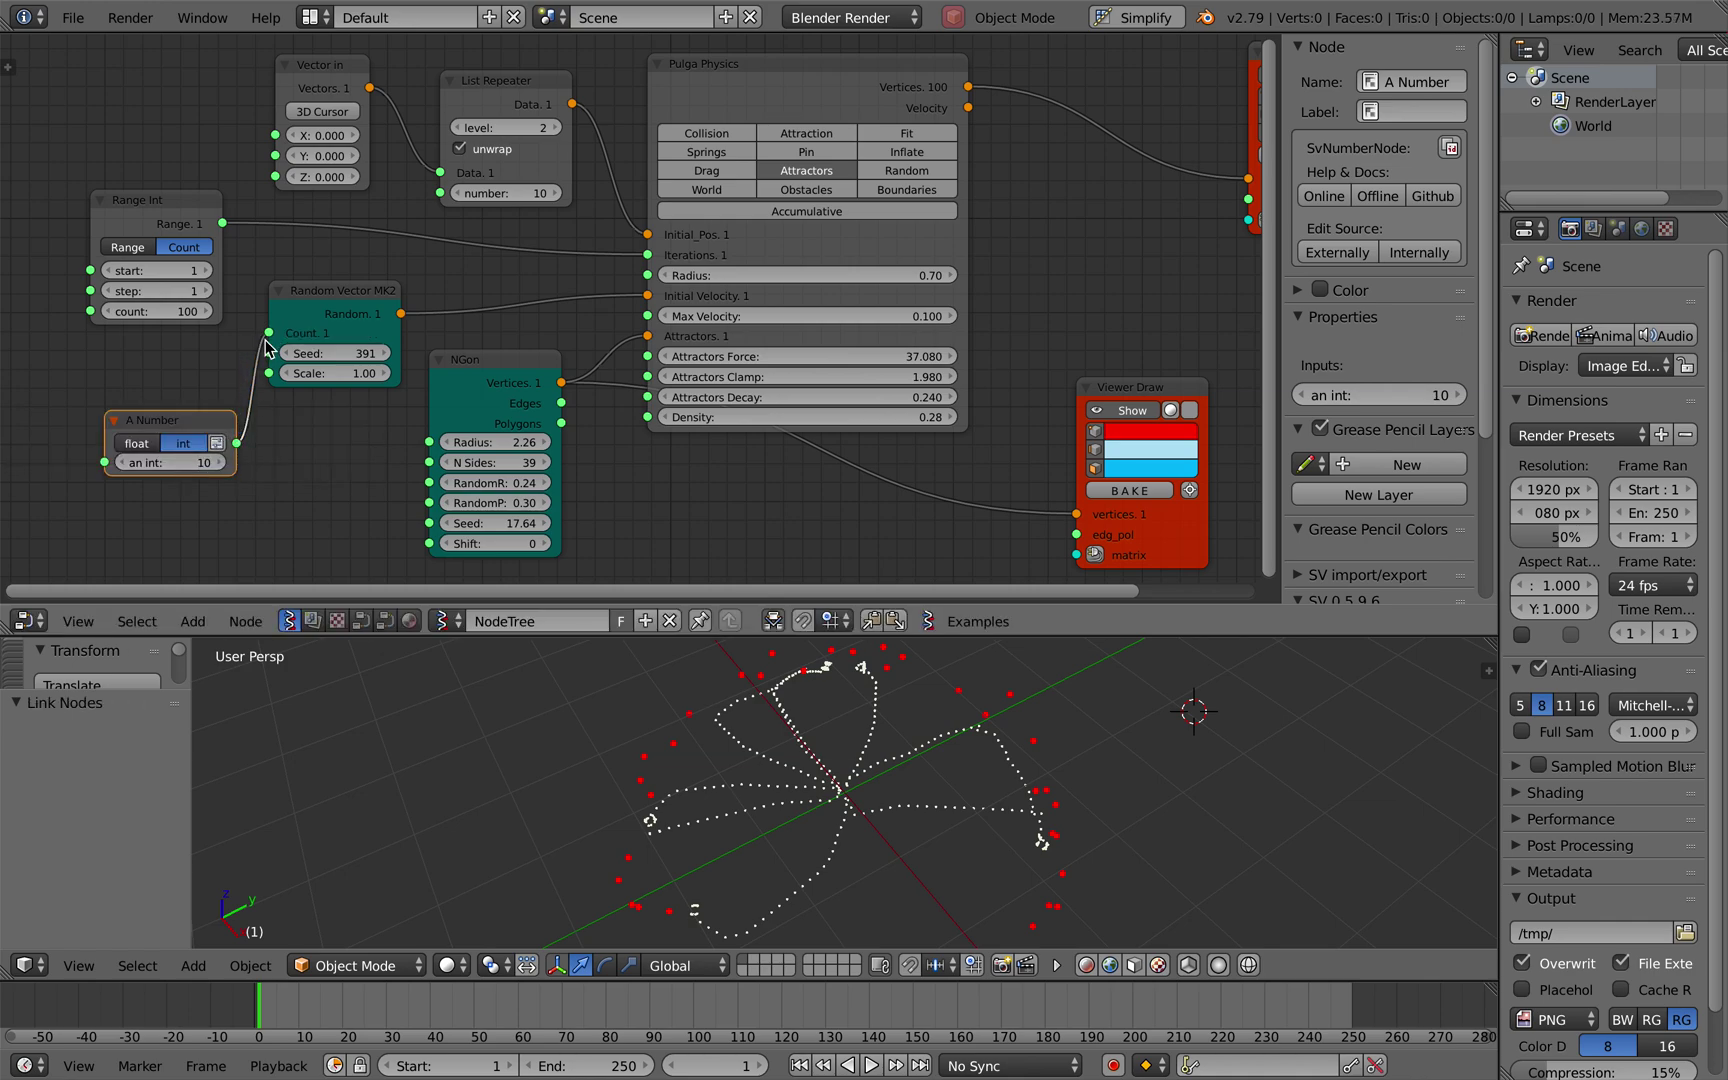
left_click_drag(236, 443, 440, 193)
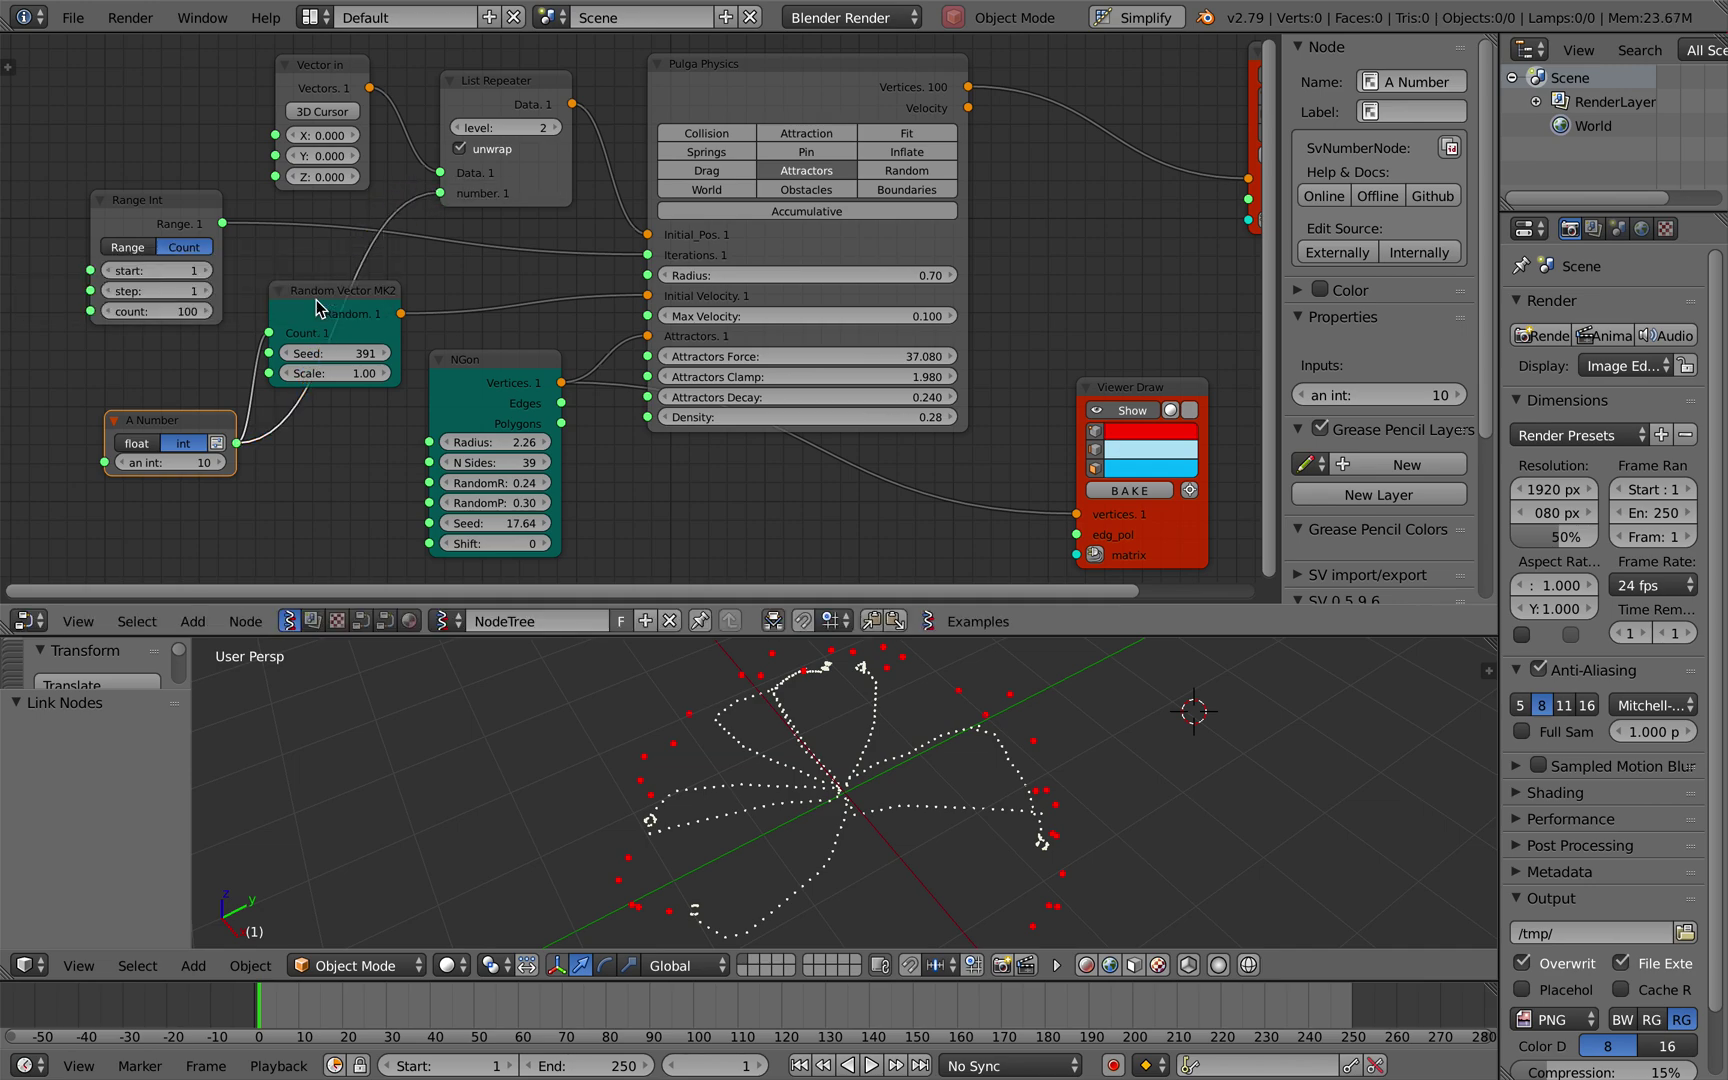
Try different particle counts in the A Number node, including 5 and 43, and set it to 47.
left_click(193, 461)
type("6")
key("Return")
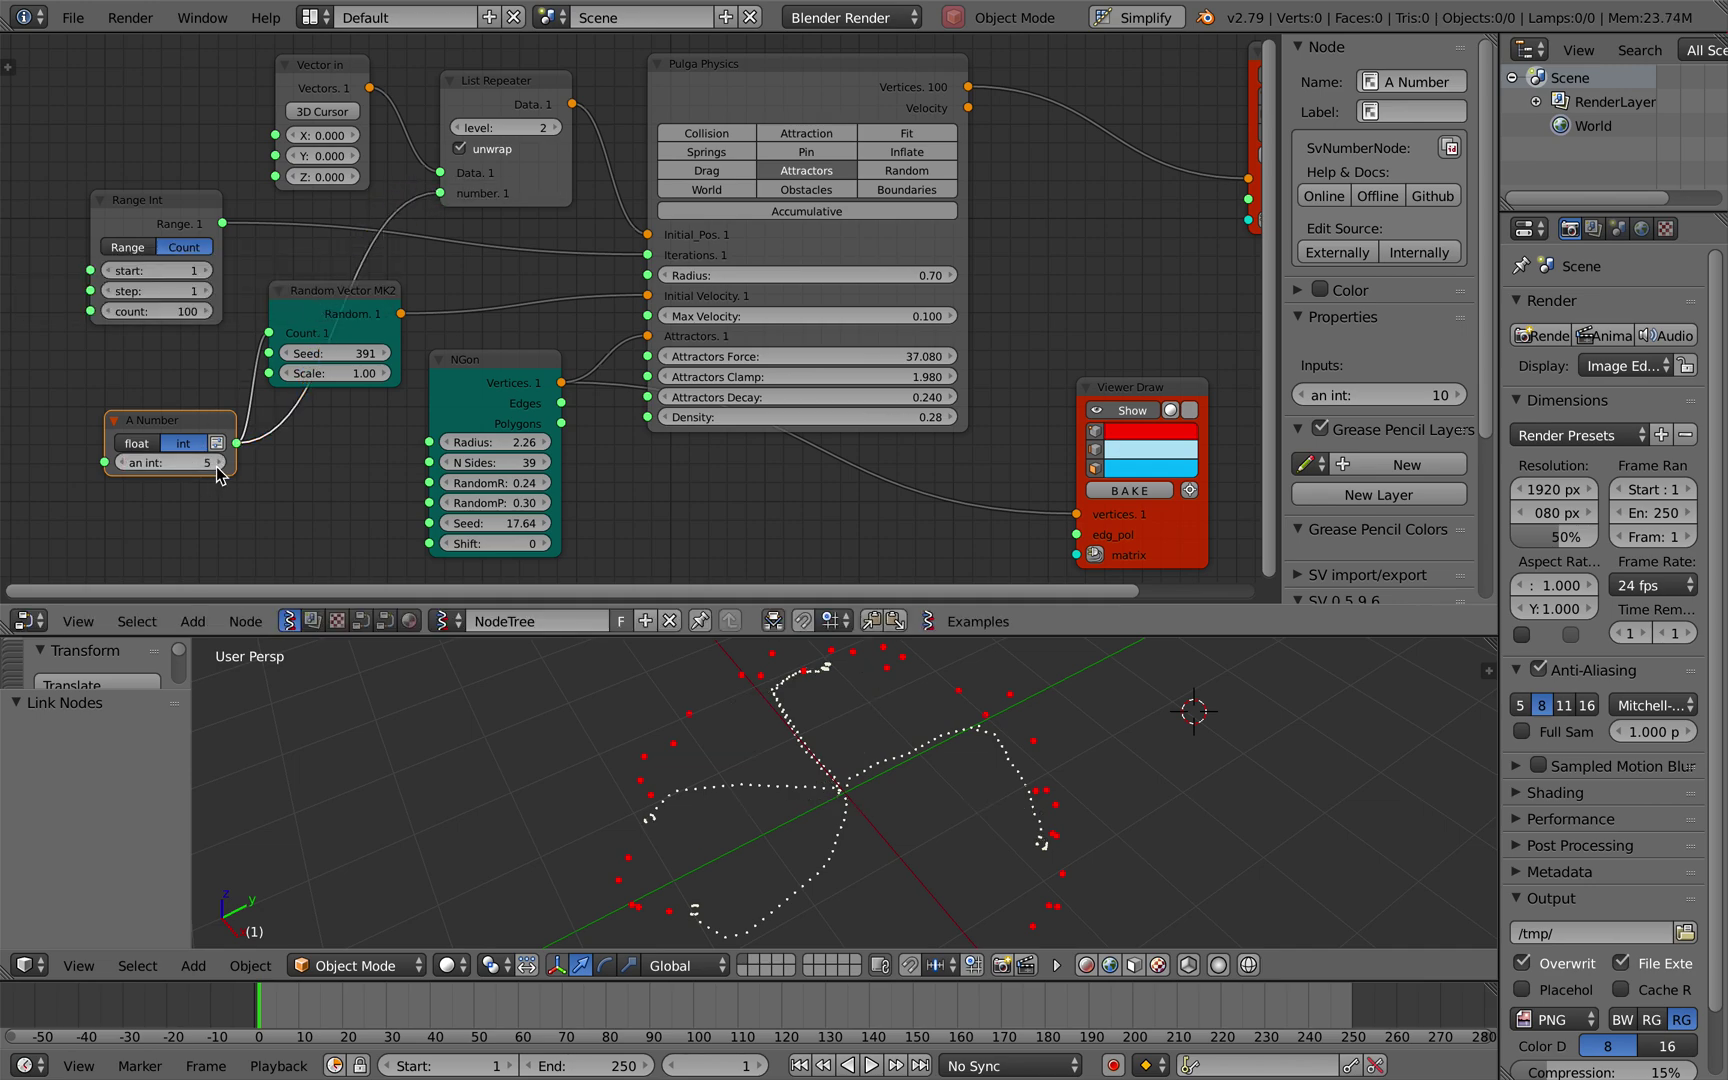
left_click(212, 463)
type("83")
key("Return")
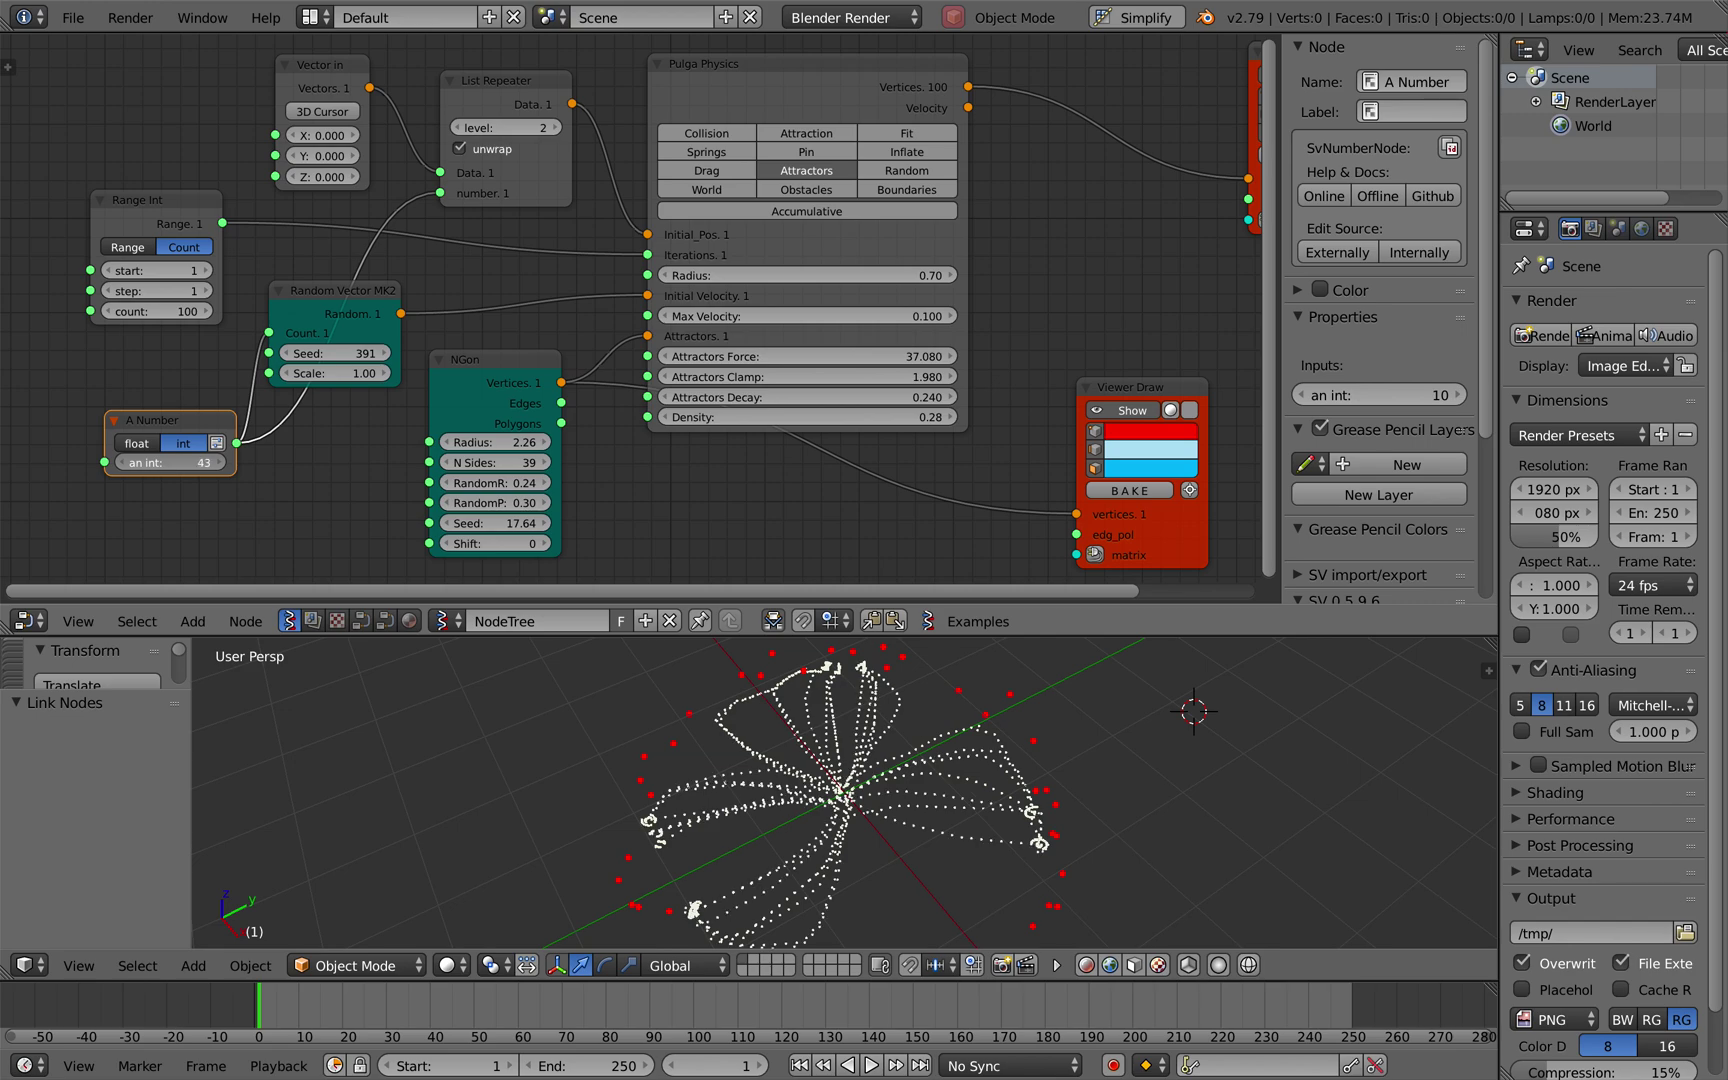
left_click_drag(205, 462, 170, 462)
middle_click_drag(556, 778, 556, 770)
Reposition the NGon, set its Radius to 3.16 and RandomR to 0.36, and save the file.
left_click_drag(503, 366, 468, 406)
key("ctrl+s")
left_click(465, 401)
scroll(465, 400, "down", 2)
left_click_drag(472, 478, 520, 442)
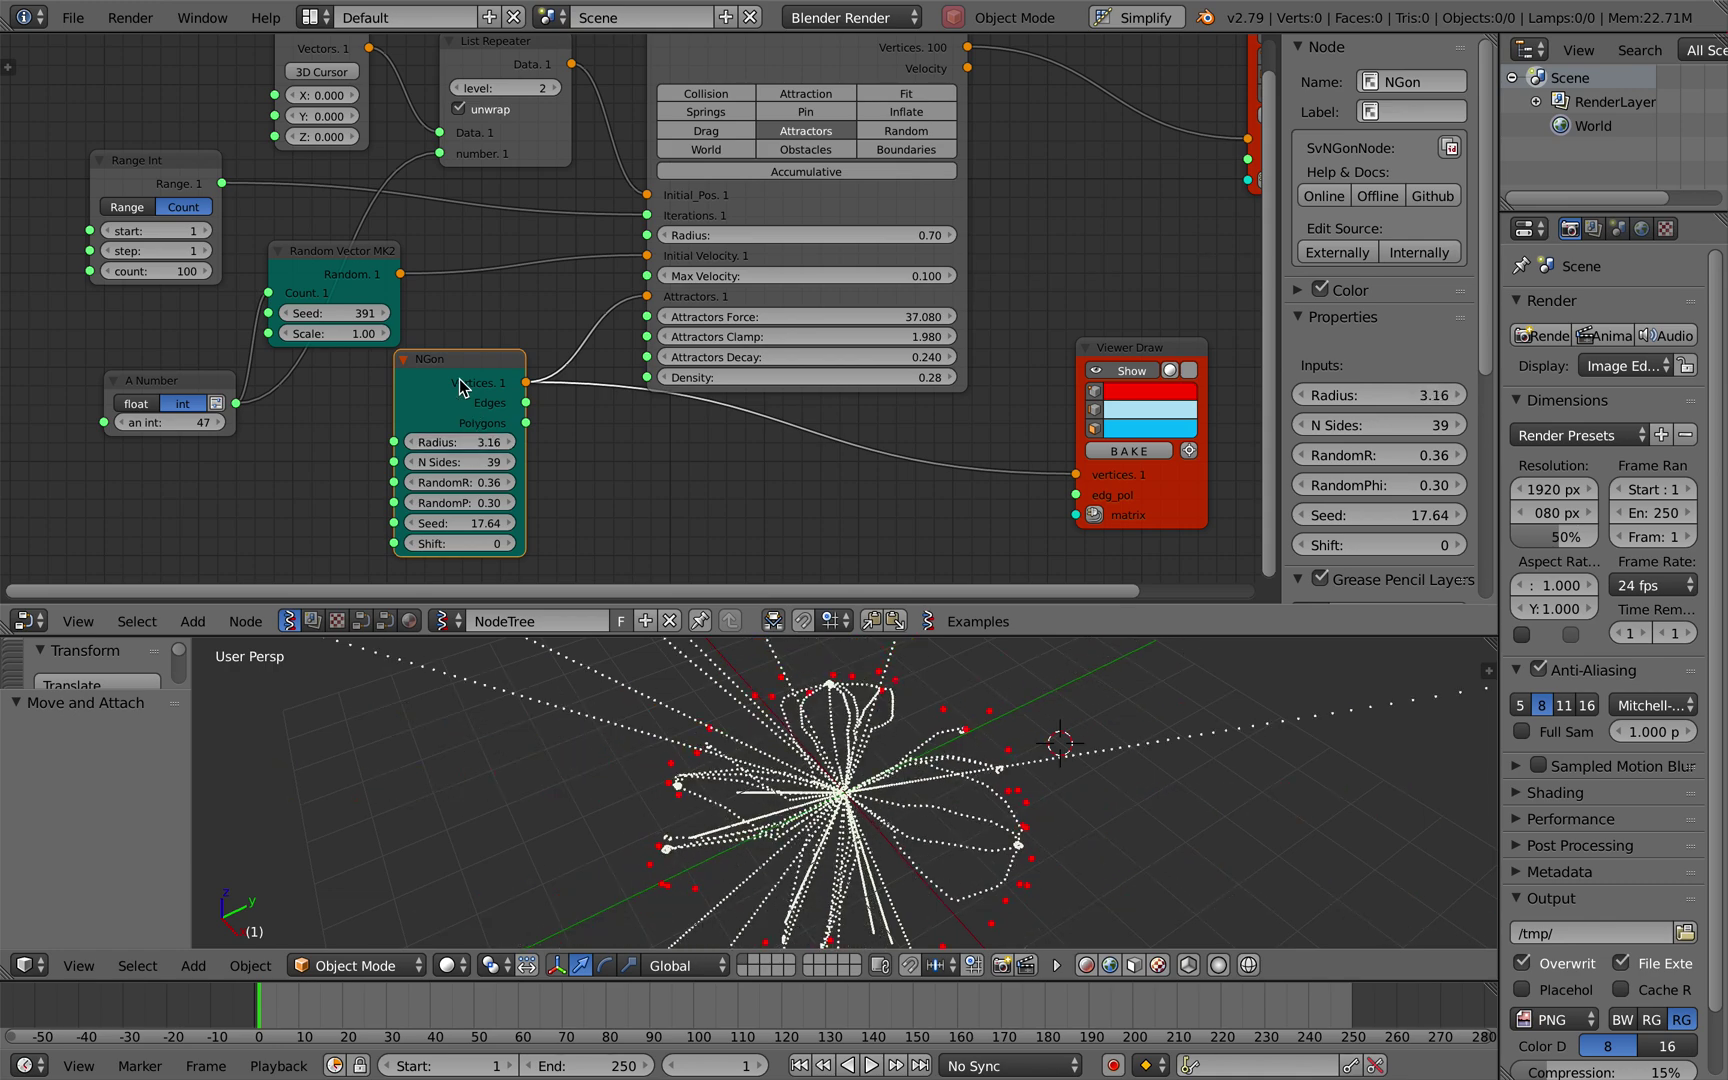
Delete the NGon node and place a second Random Vector MK2 node below the first one.
key("x")
key("shift+a")
left_click(447, 388)
type("random")
key("Return")
left_click(352, 422)
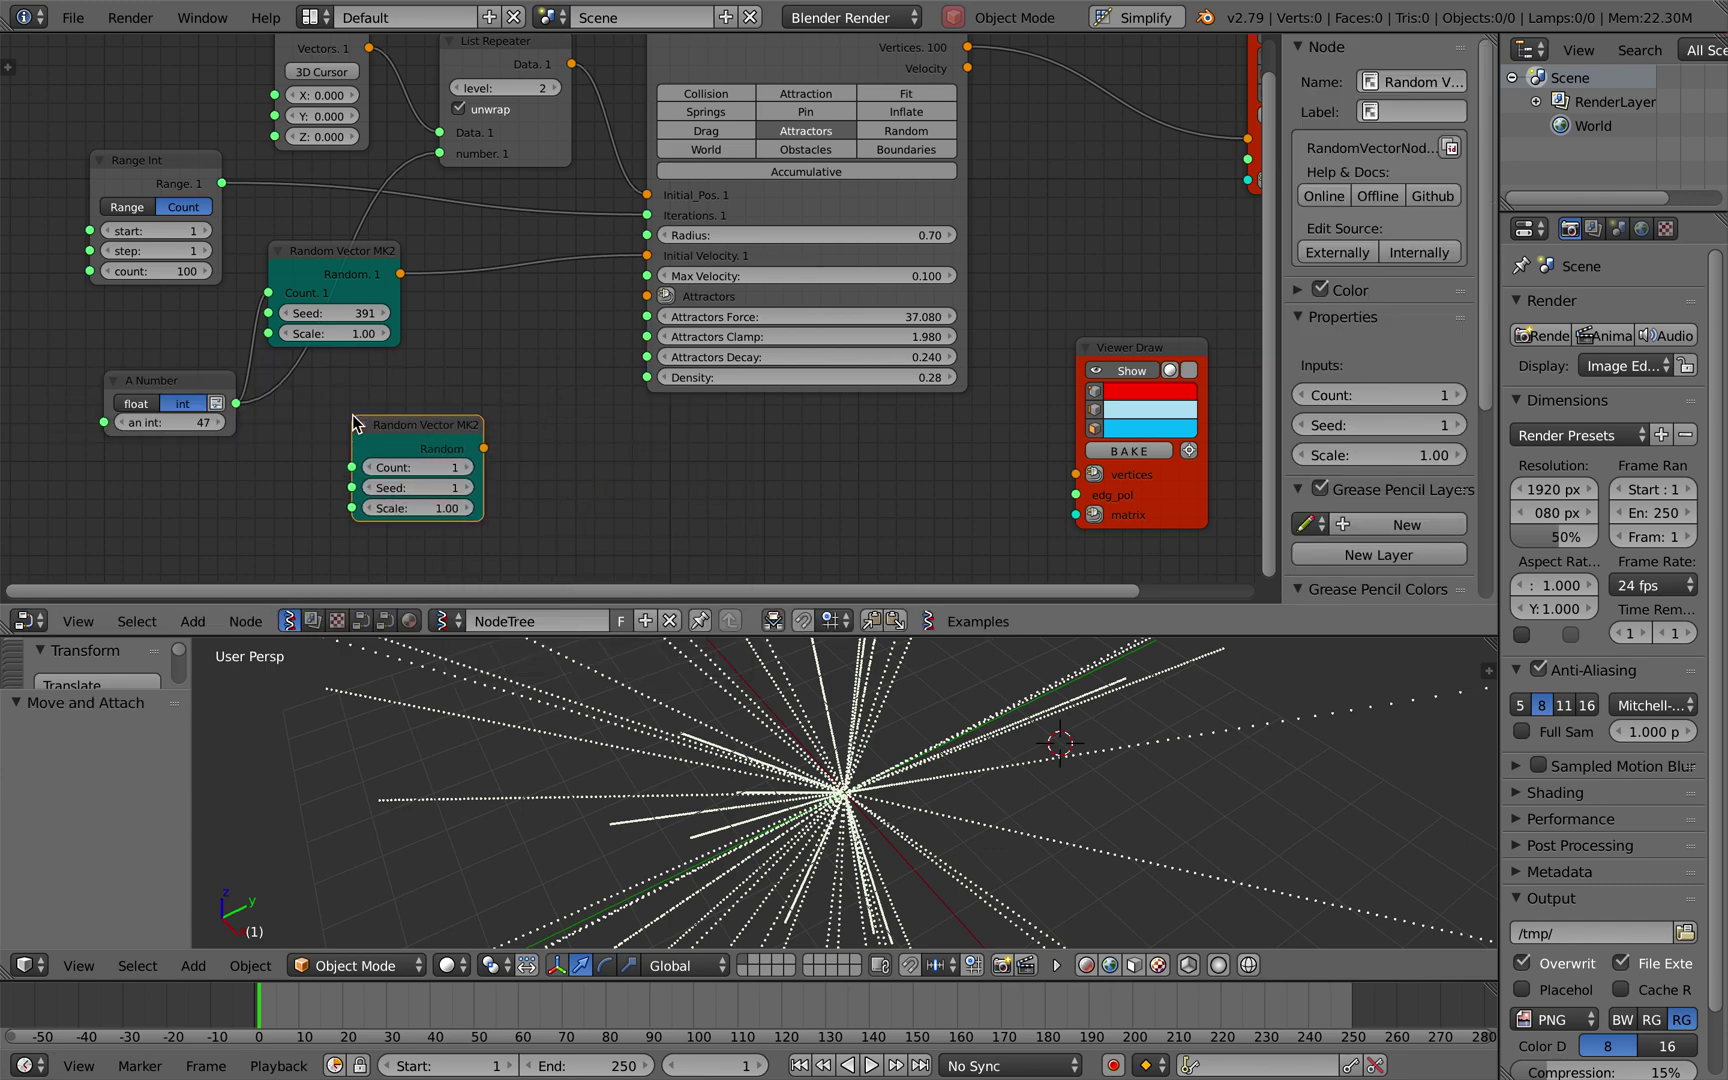
Link the second Random Vector MK2 to Pulga Physics Attractors and the red Viewer Draw vertices, and set its Count to 20.
mouse_move(485, 449)
left_mouse_down()
mouse_move(596, 312)
mouse_move(647, 296)
mouse_move(850, 462)
mouse_move(1069, 474)
left_mouse_up()
type("0")
key("Return")
Set the second Random Vector's Scale to 3.88, Attractors Clamp to 3.360, Attractors Decay to -0.120 and Density to 0.70.
left_click_drag(418, 508, 460, 508)
left_click_drag(760, 380, 855, 337)
left_click_drag(407, 435, 362, 448)
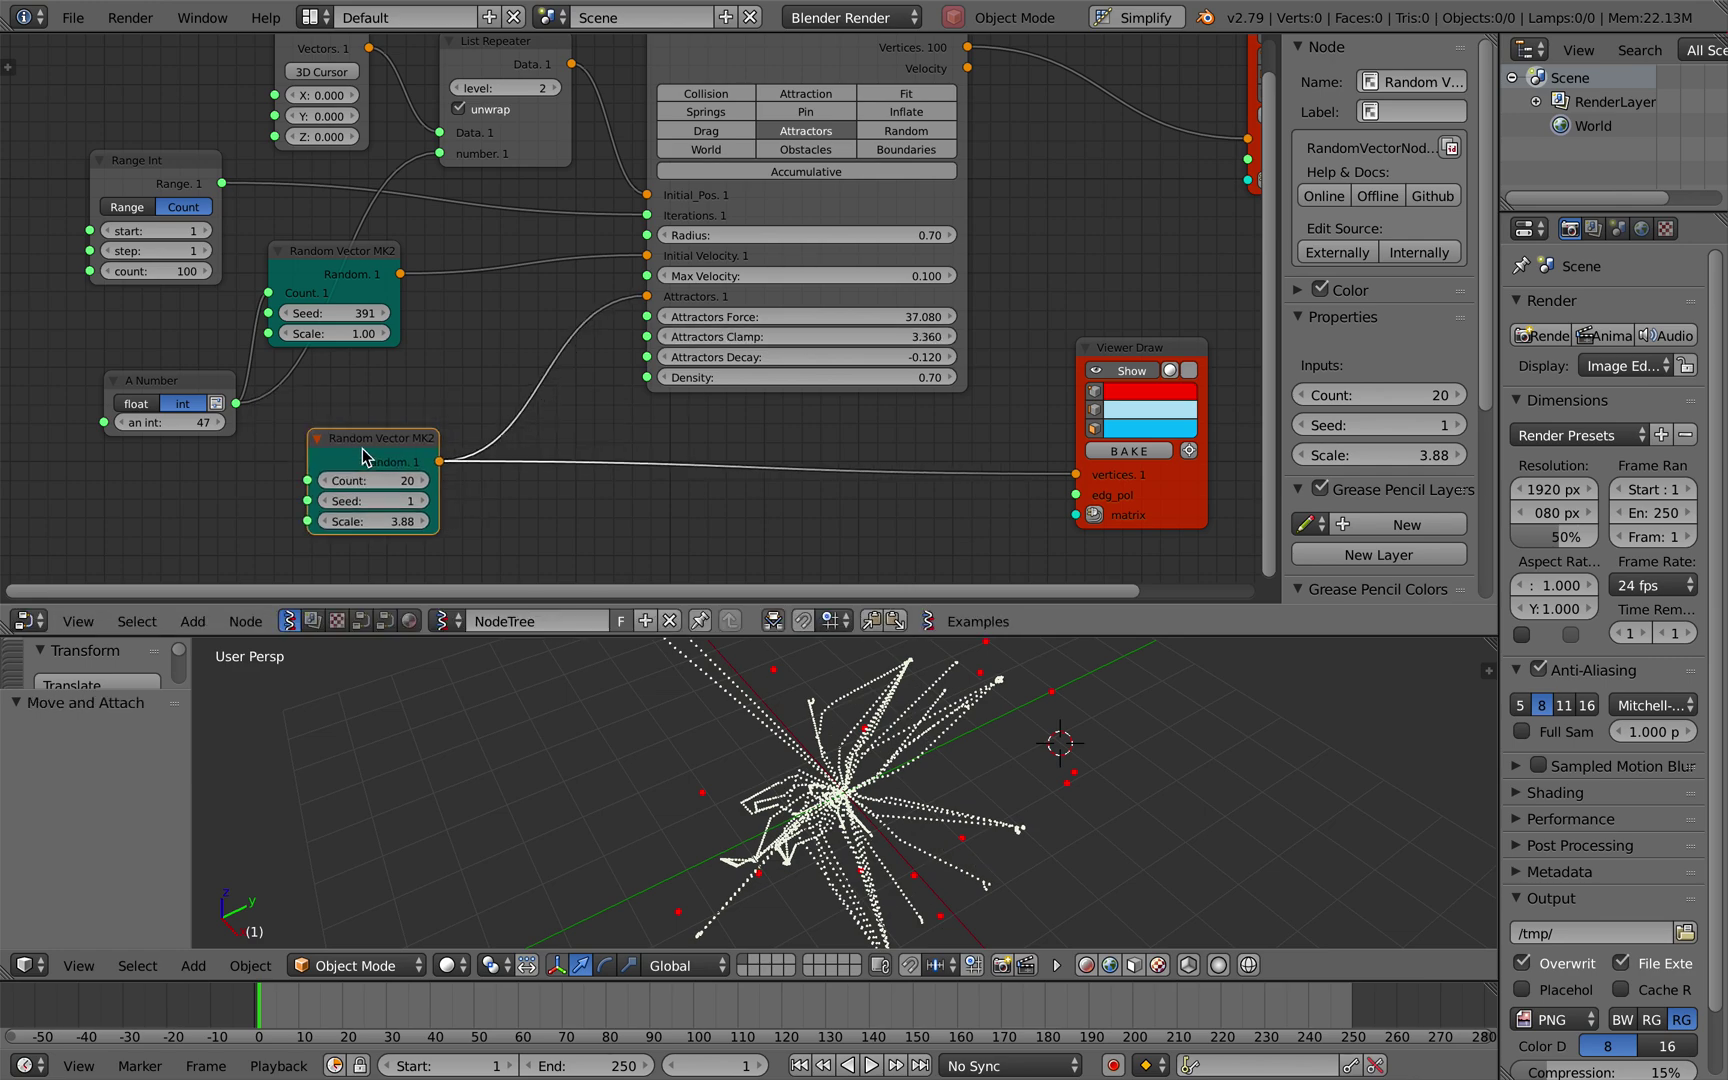
Try a Randomize node after the second Random Vector MK2, linking its output to the red Viewer Draw.
scroll(497, 397, "down", 3)
key("alt+space")
type("randomize")
key("Return")
left_click(481, 298)
left_click_drag(578, 370, 585, 410)
left_click_drag(648, 330, 1075, 421)
Delete the Randomize node and relink the second Random Vector MK2 to Pulga Physics Attractors and the red Viewer Draw vertices.
left_click_drag(600, 370, 700, 410)
left_click(572, 316)
key("x")
left_click_drag(443, 415, 721, 243)
mouse_move(430, 420)
left_mouse_down()
mouse_move(523, 376)
mouse_move(1036, 396)
mouse_move(1075, 421)
left_mouse_up()
Set the second Random Vector MK2's Count to 306 and Seed to 137, and the A Number node to 20.
middle_click_drag(880, 760, 922, 800)
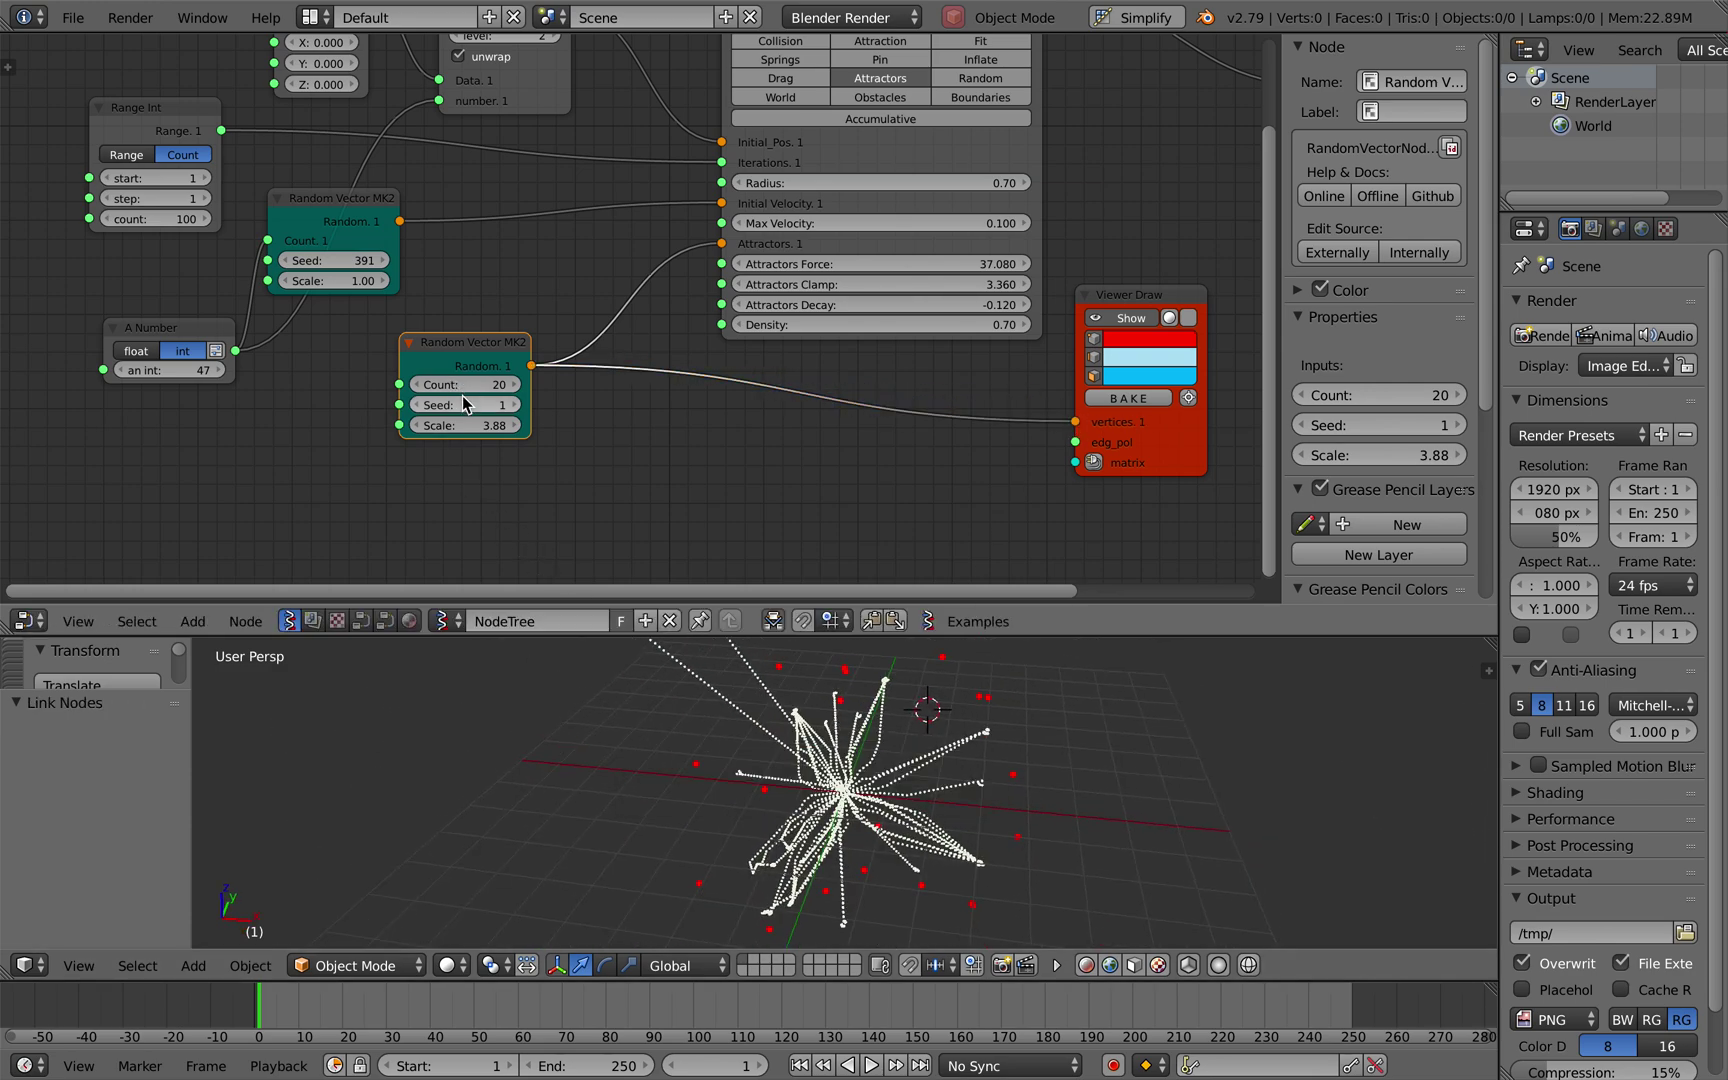
left_click_drag(470, 388, 640, 388)
middle_click_drag(855, 797, 895, 798)
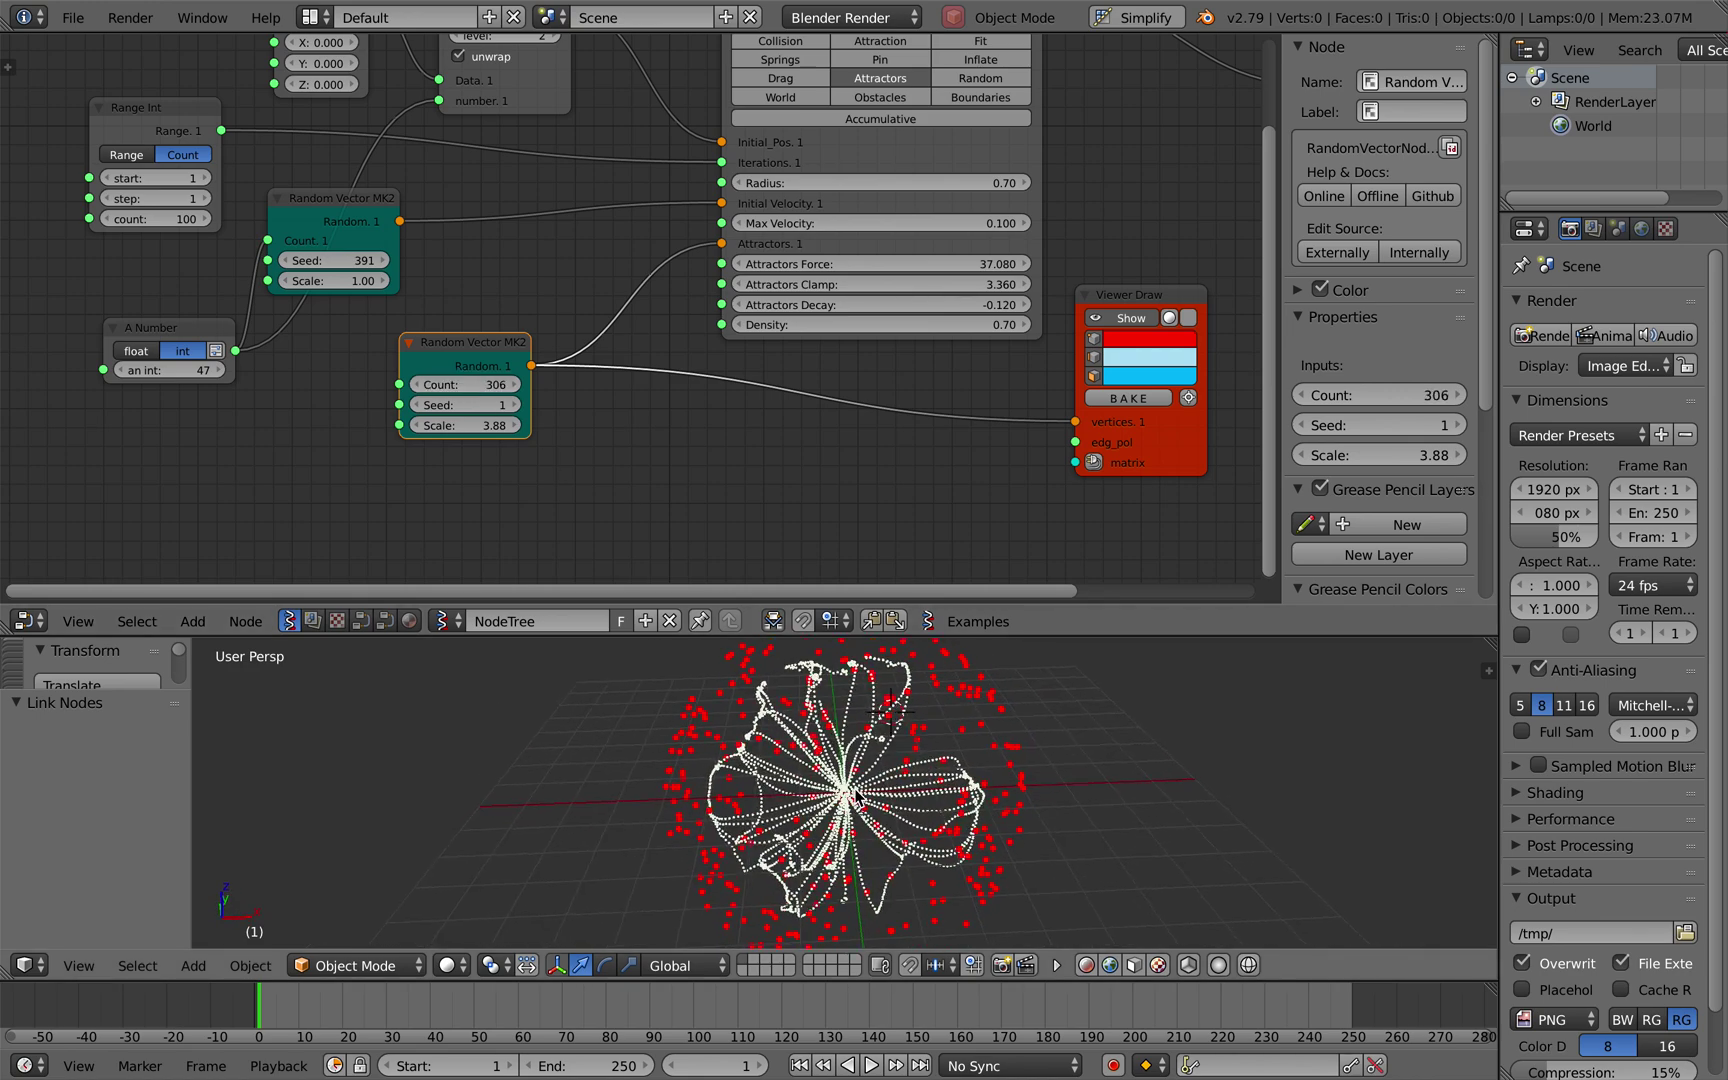
mouse_move(465, 404)
left_mouse_down()
mouse_move(540, 404)
mouse_move(475, 404)
left_mouse_up()
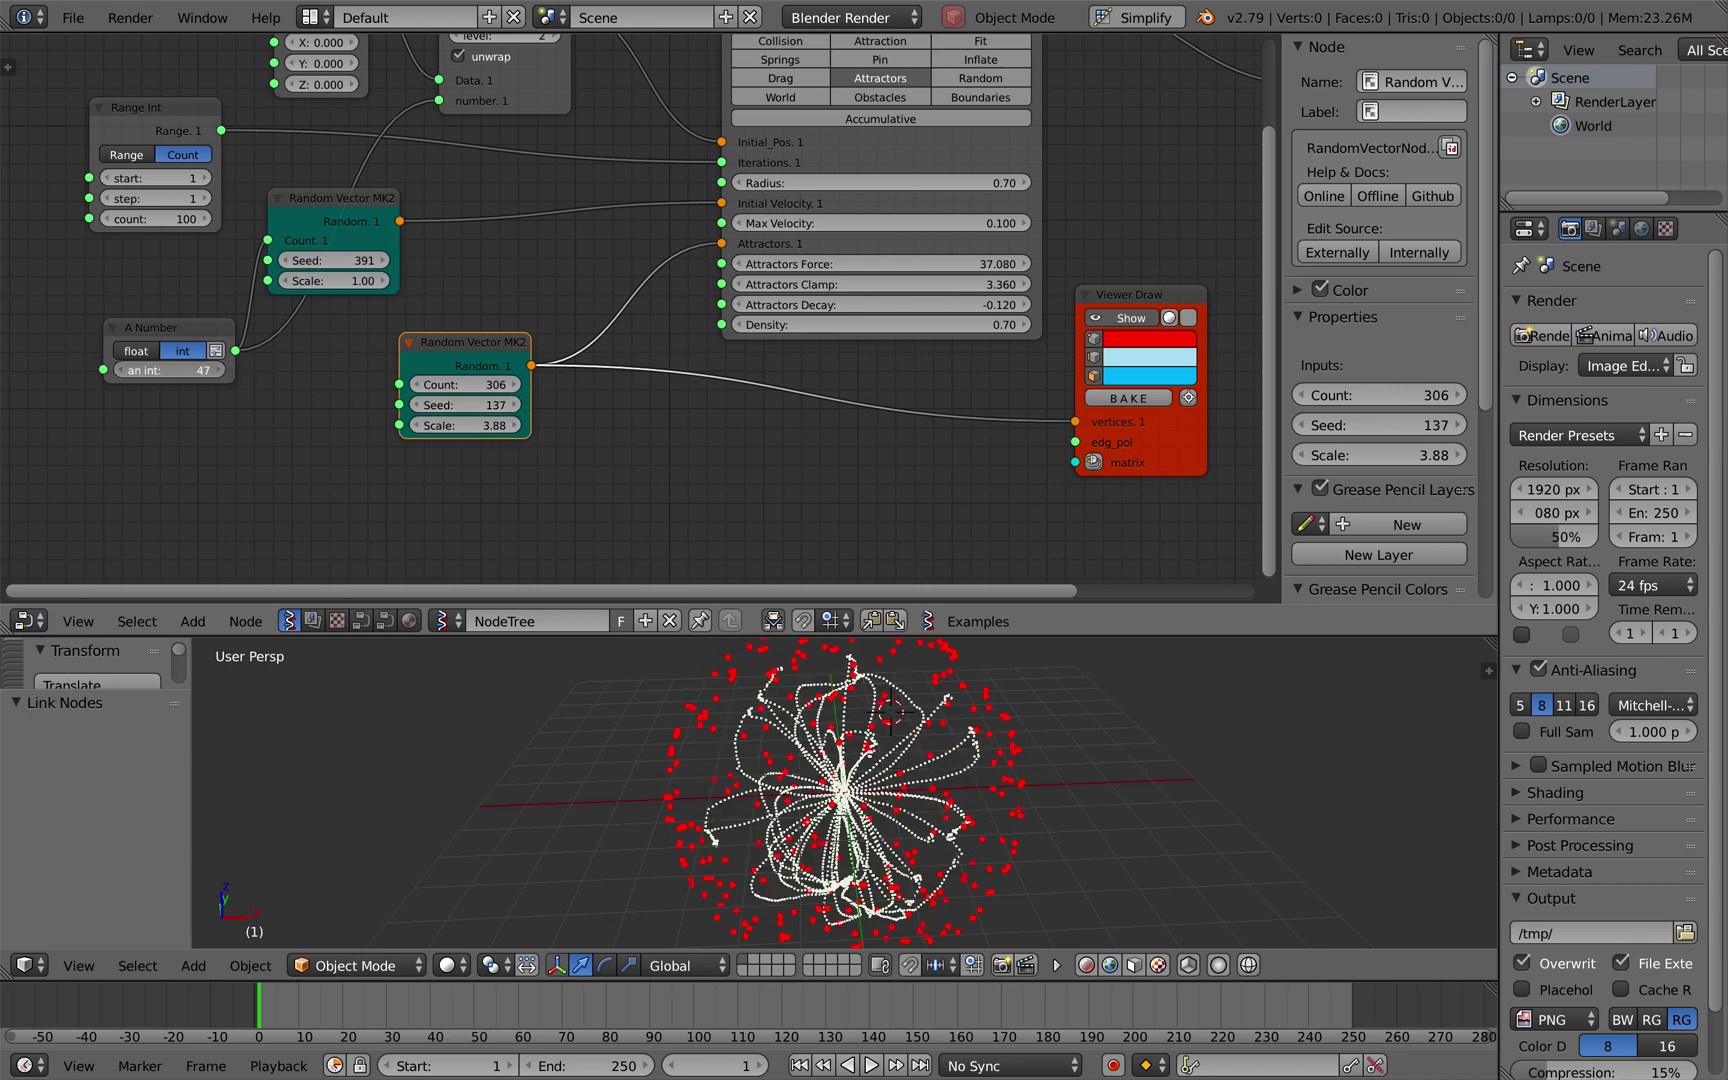
key("Return")
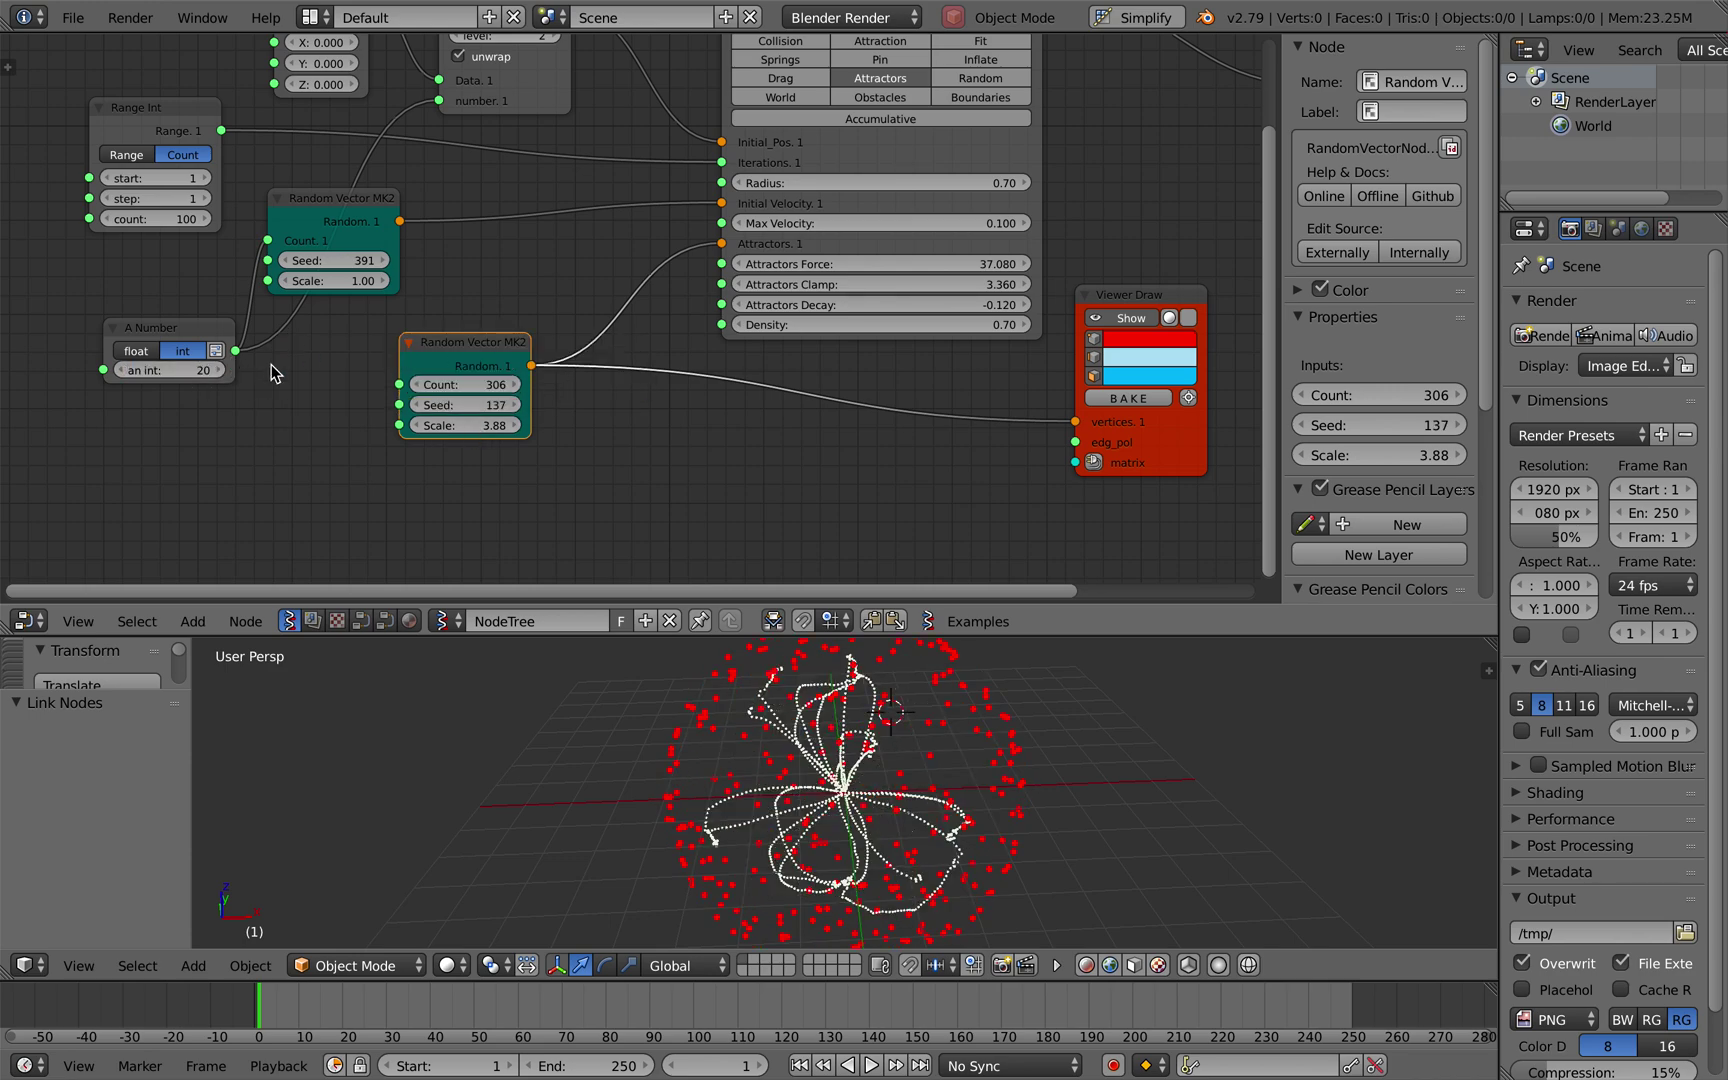
Set the second Random Vector MK2's Scale to 3.46 and save the file.
mouse_move(465, 425)
left_mouse_down()
mouse_move(525, 425)
mouse_move(458, 425)
left_mouse_up()
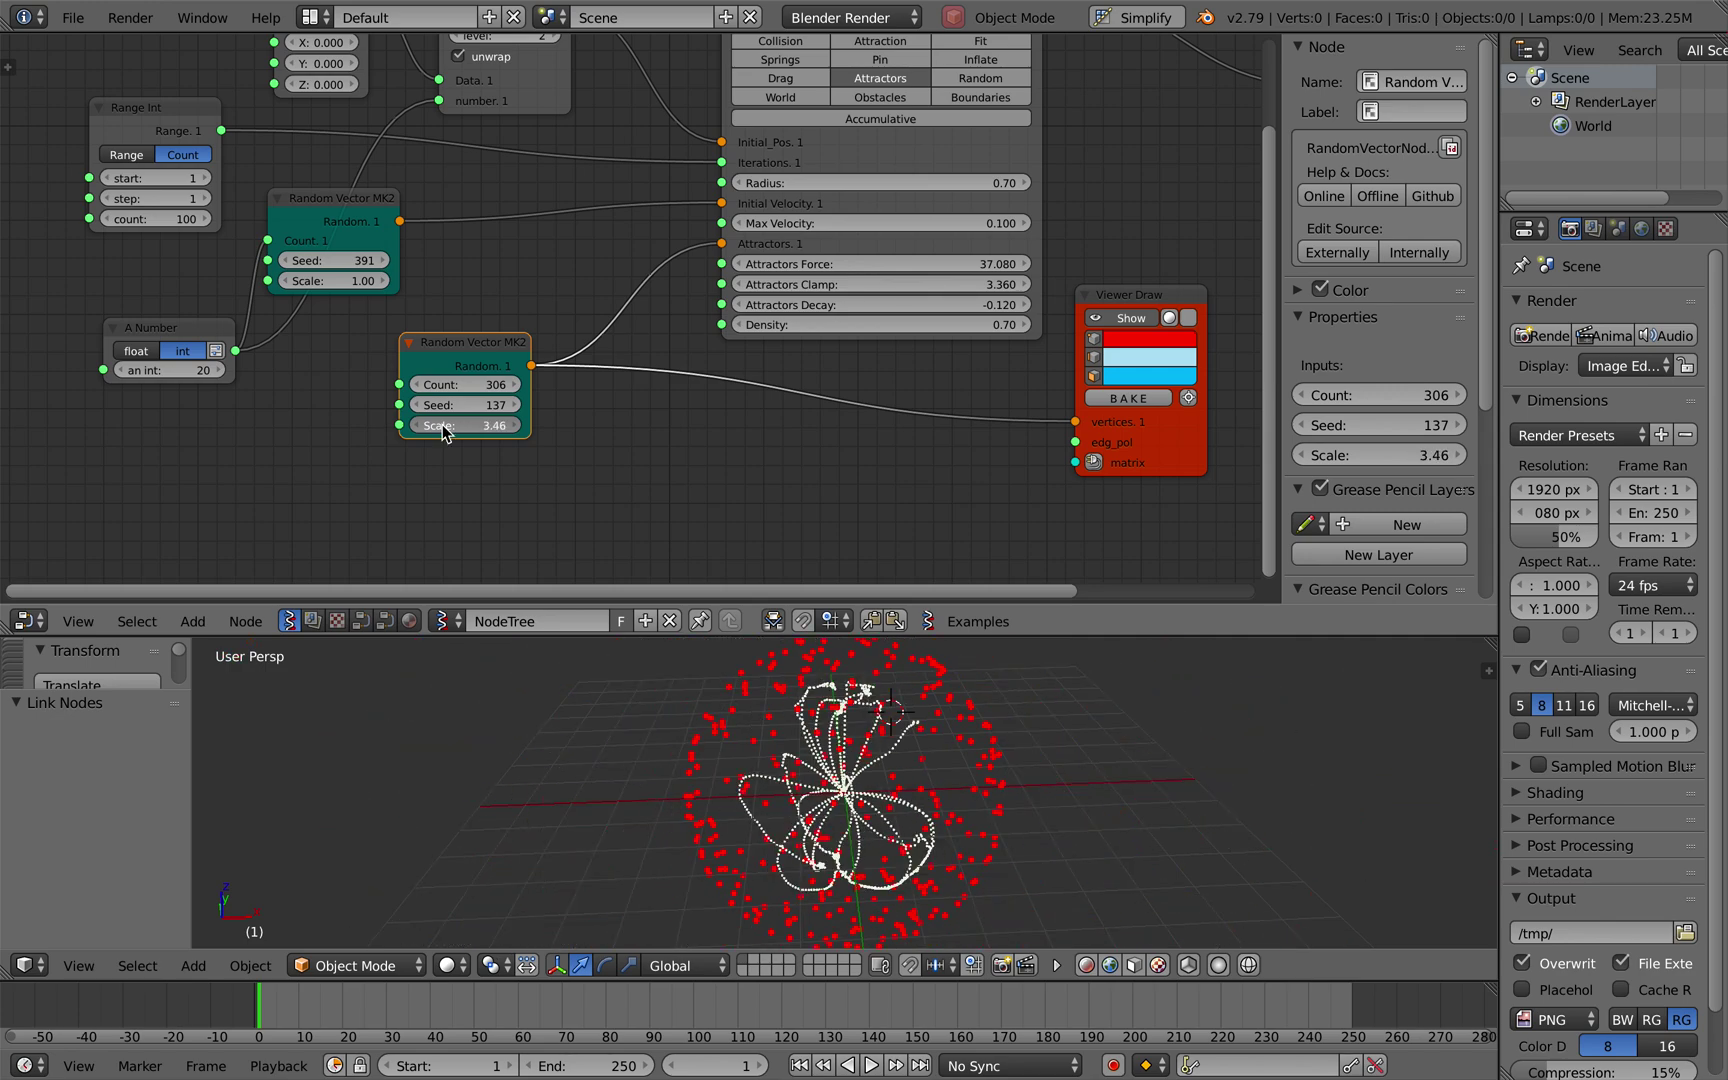
scroll(1037, 898, "down", 3)
key("ctrl+s")
left_click(1035, 892)
scroll(892, 393, "up", 3)
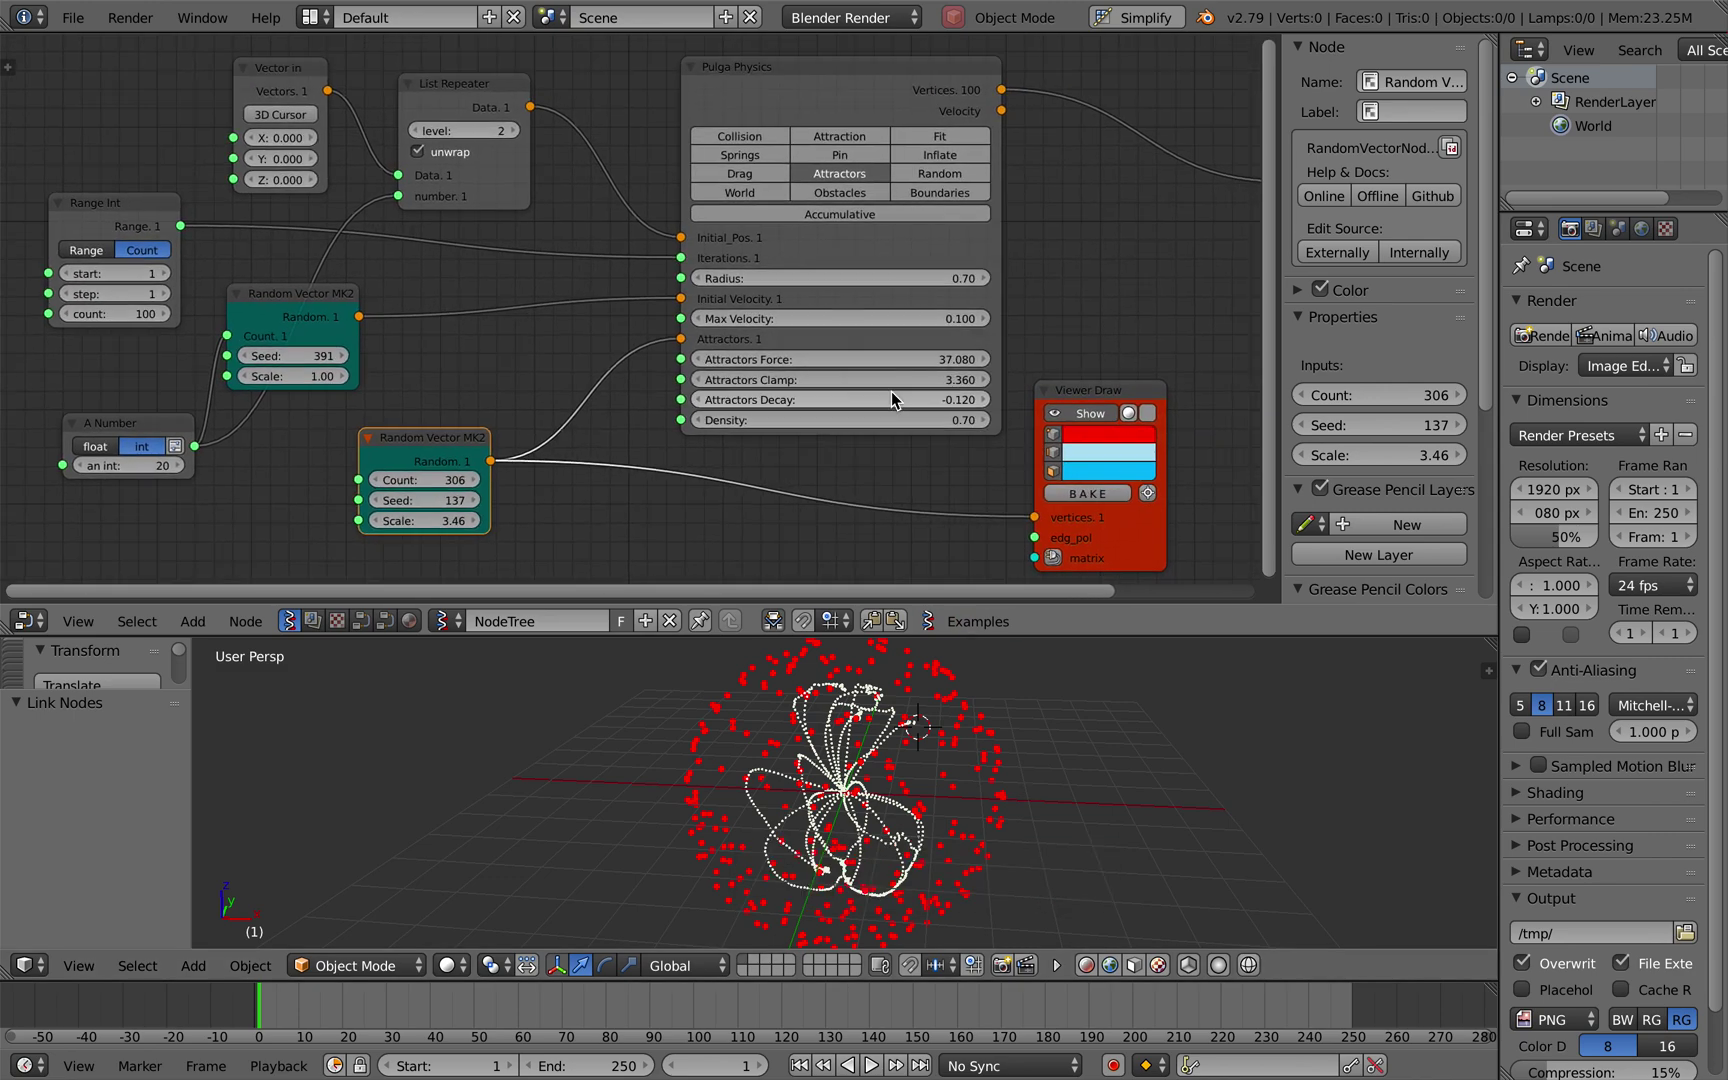
Insert a UV Connection node on the link between Pulga Physics Vertices and the white Viewer Draw.
scroll(892, 393, "right", 5)
left_click_drag(667, 102, 640, 104)
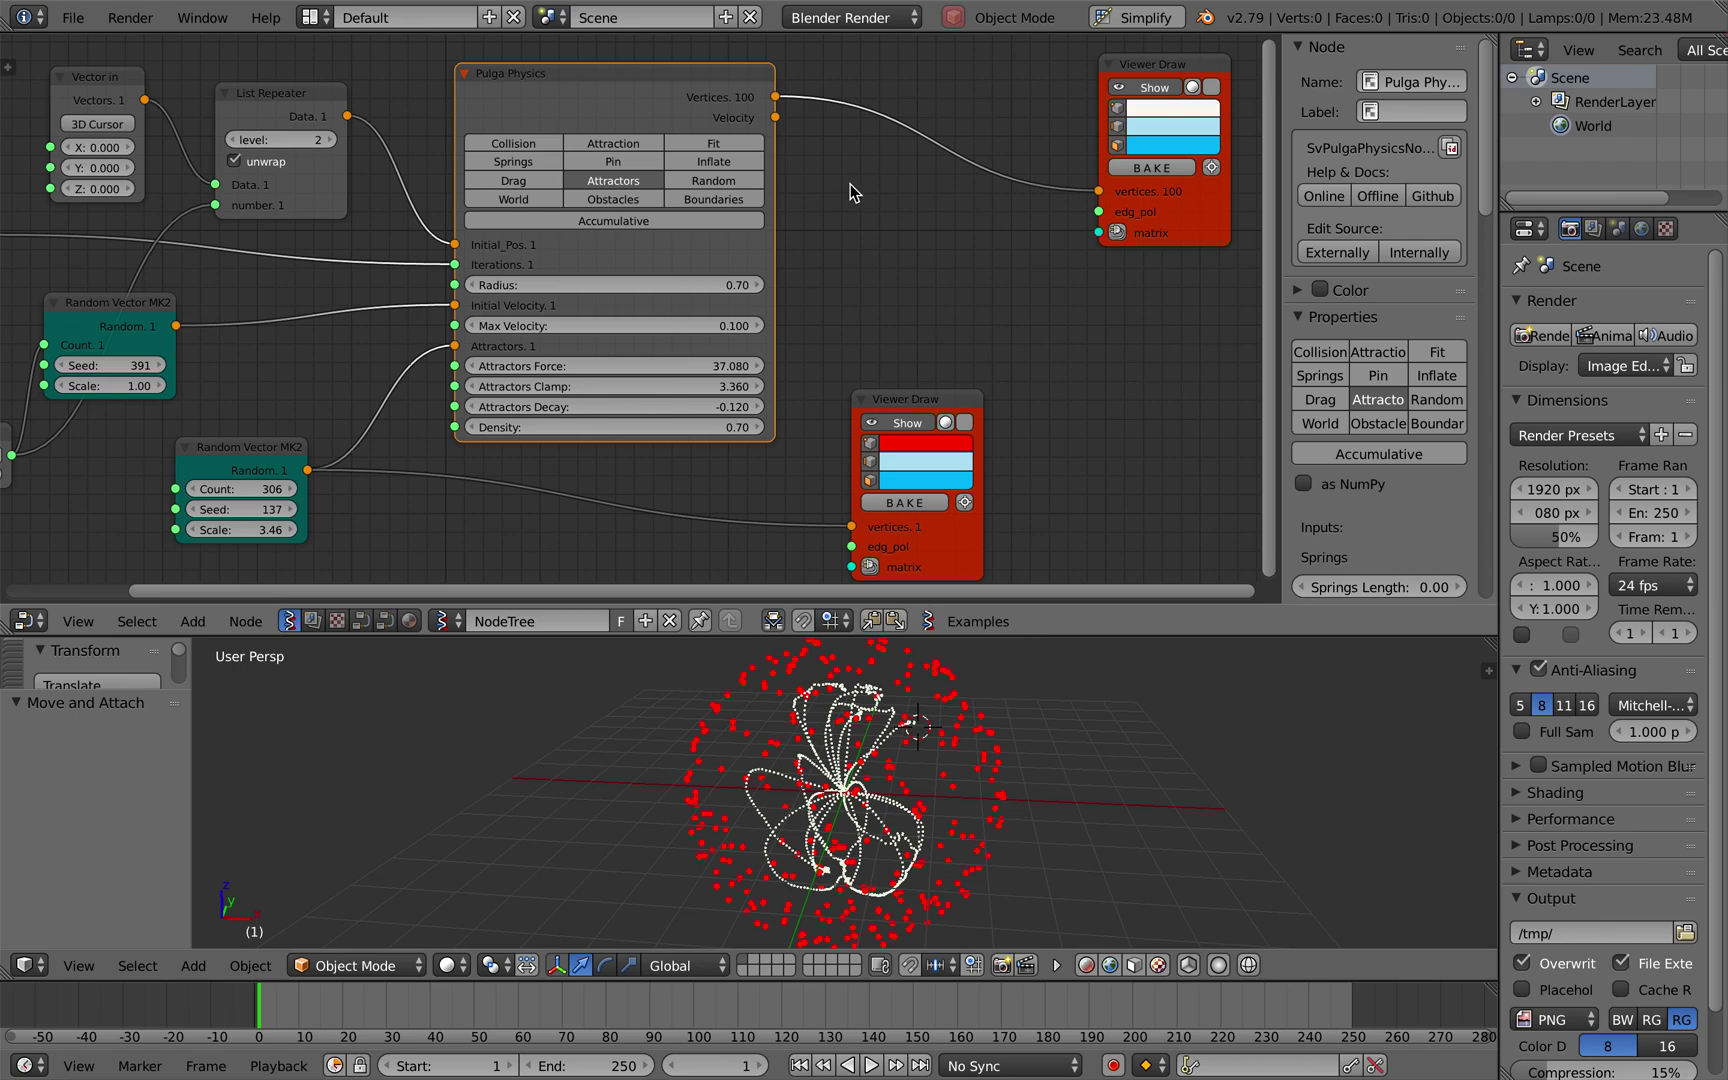
key("space")
type("juv")
key("BackSpace")
key("BackSpace")
type("uv")
key("Return")
left_click(866, 119)
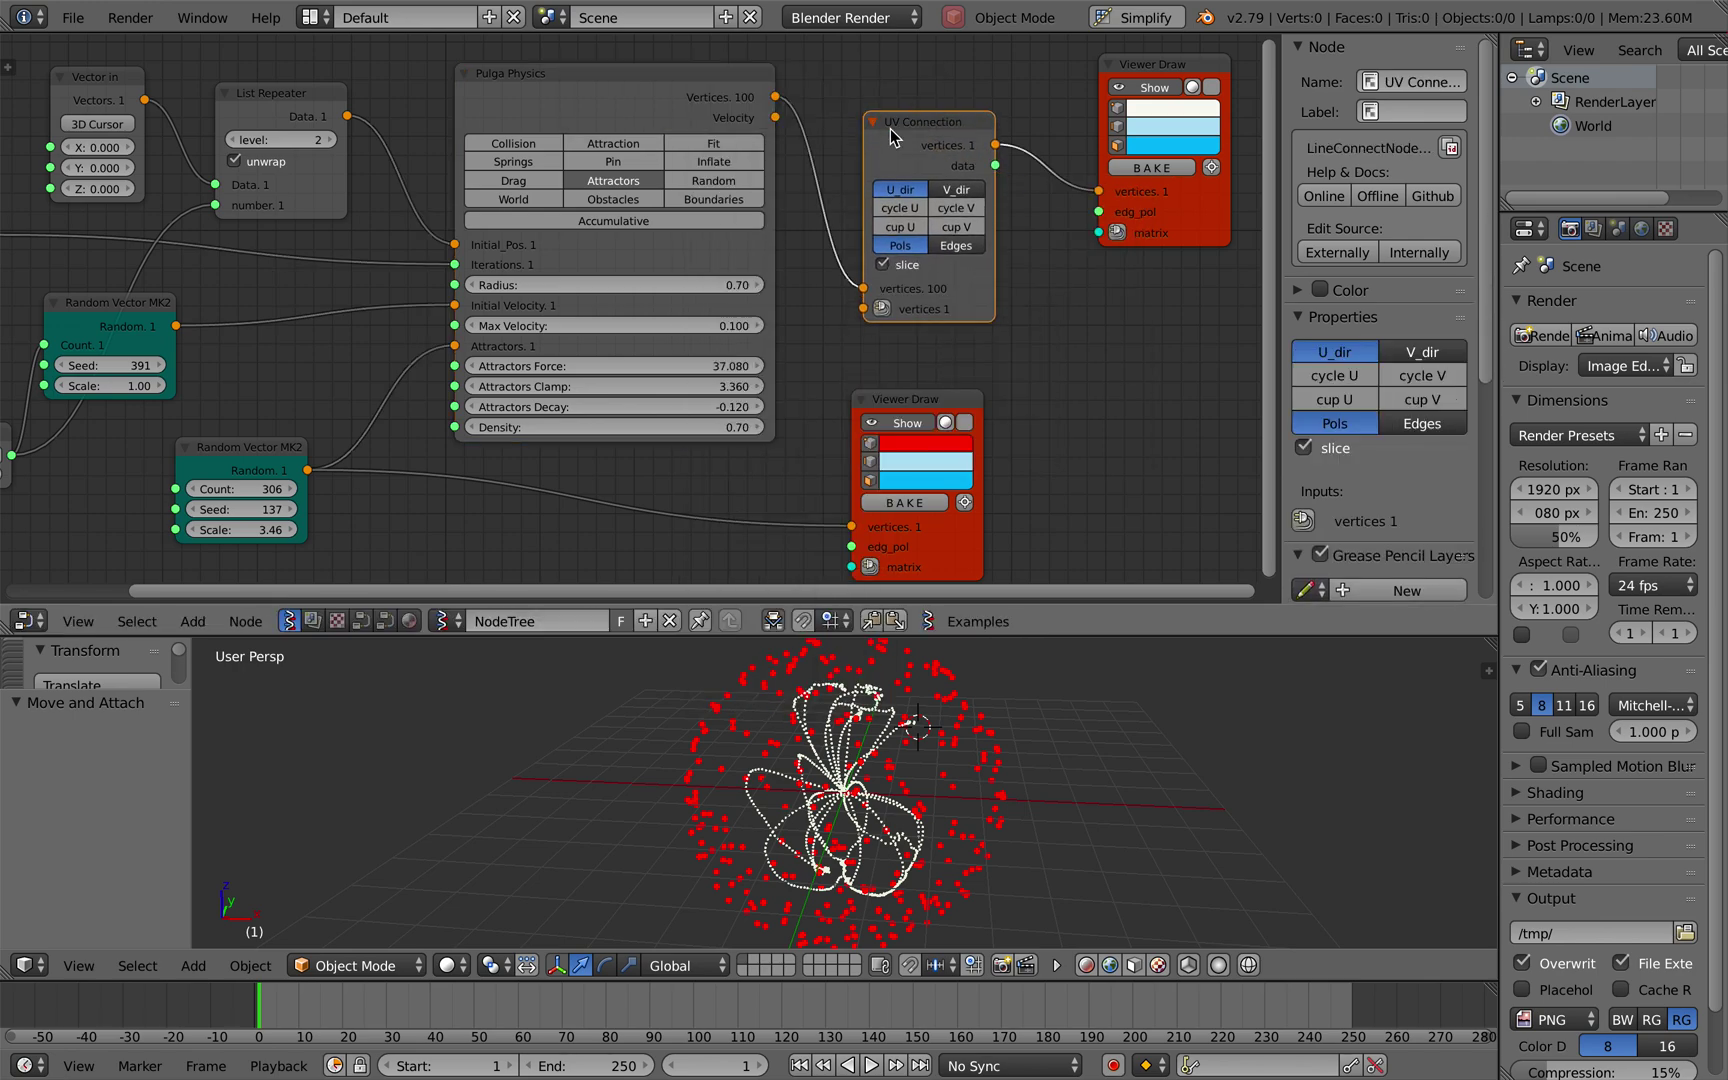
Link the UV Connection data to the white Viewer Draw's edg_pol and switch the node to Edges and V_dir.
left_click_drag(995, 166, 1099, 211)
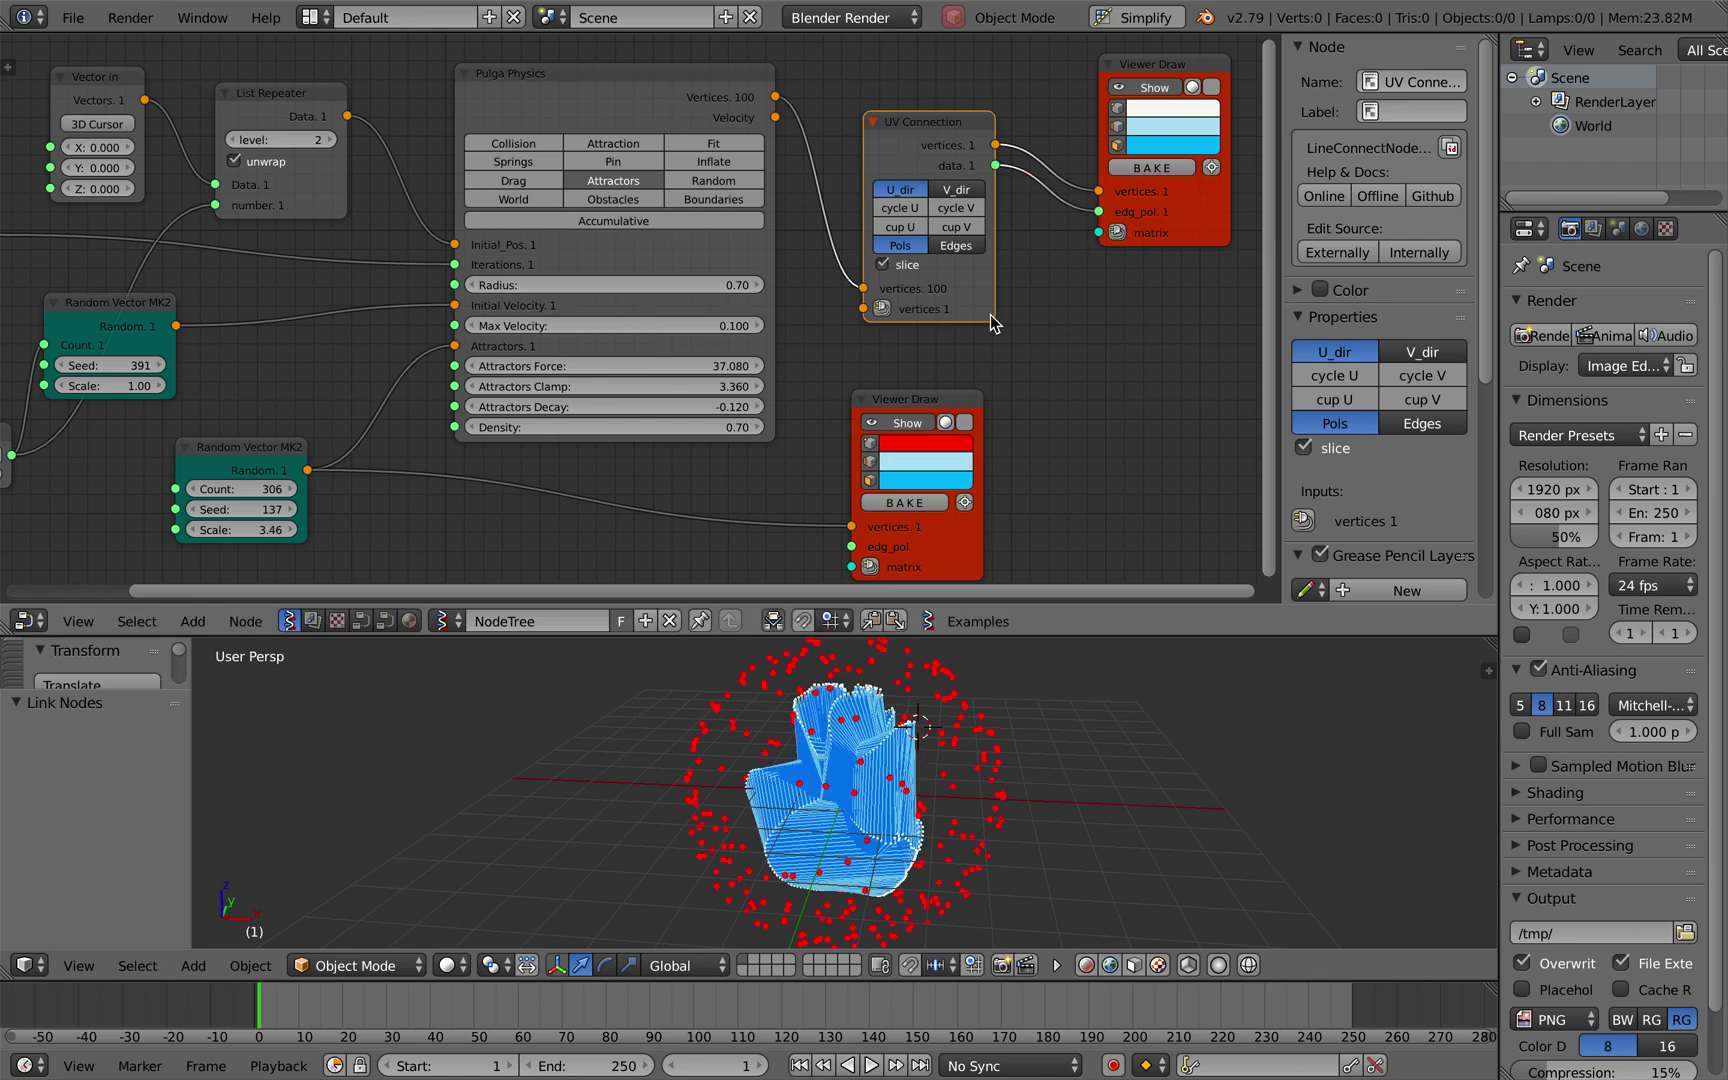
left_click(956, 246)
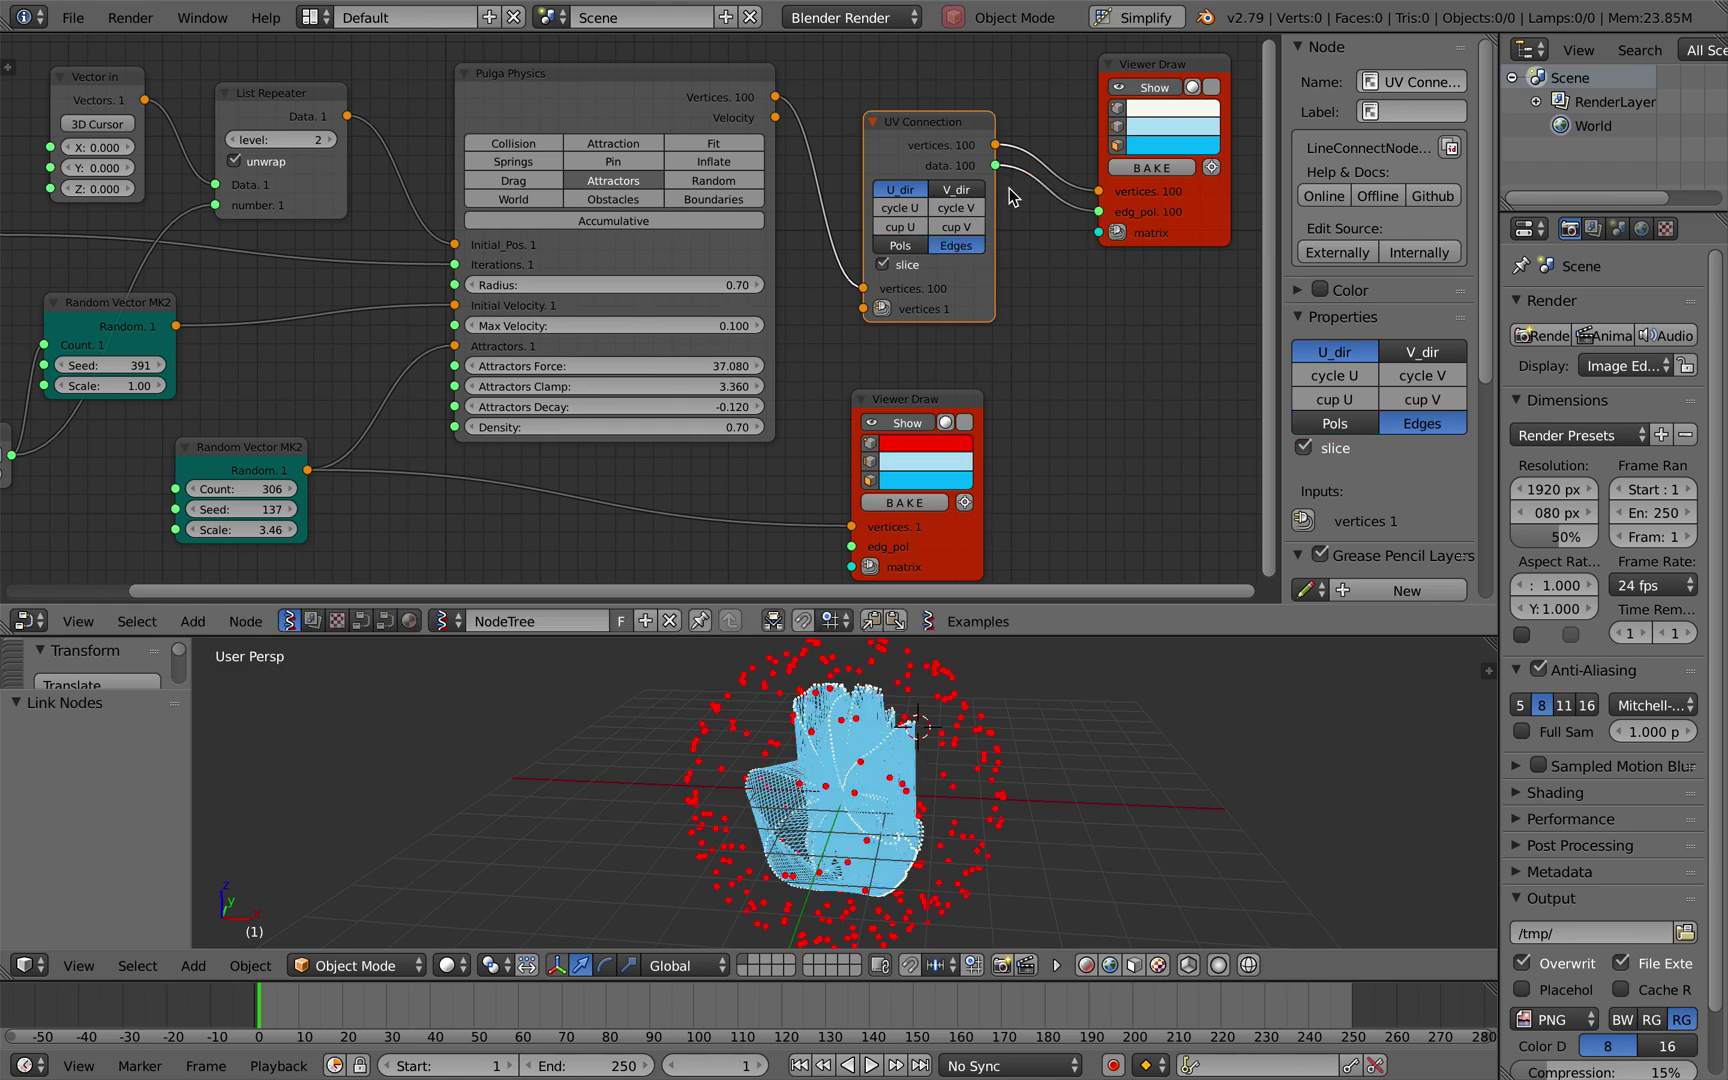
left_click(956, 190)
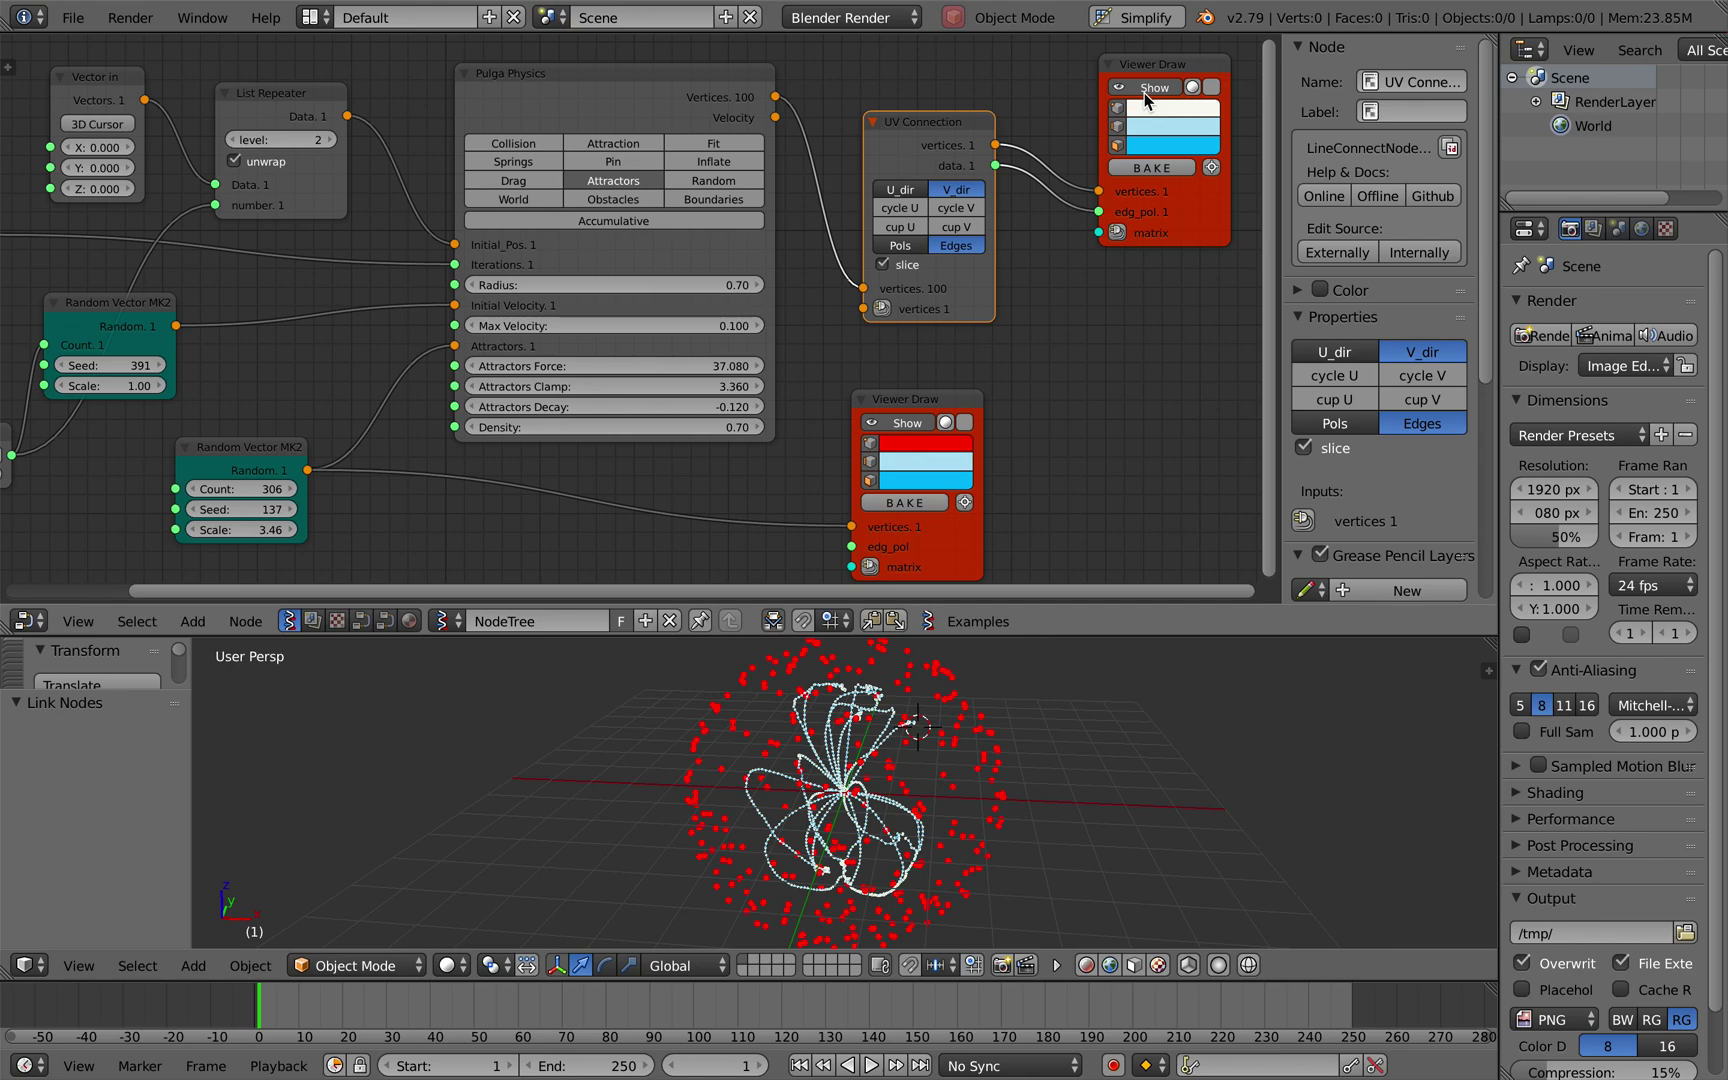
Set the white Viewer Draw's vertex size to 3.20 and save the file.
scroll(851, 815, "up", 4)
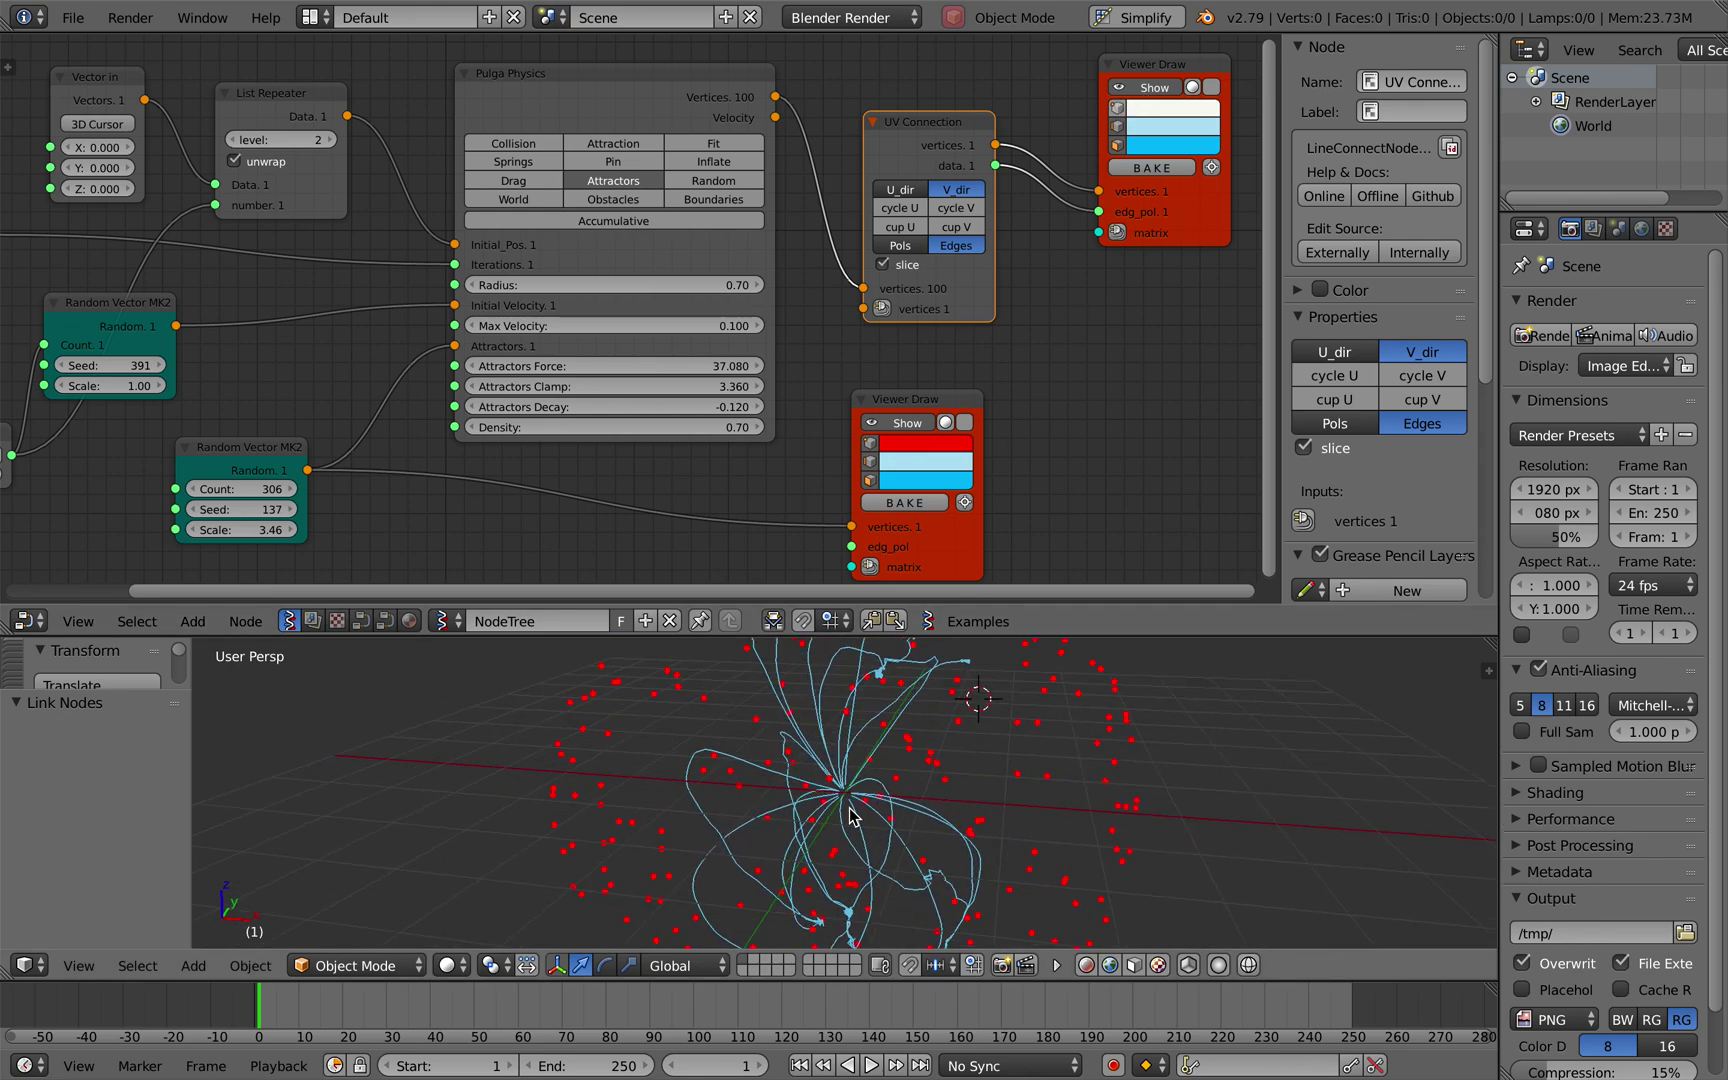
middle_click_drag(851, 815, 893, 822)
scroll(853, 814, "down", 2)
key("ctrl+s")
left_click(854, 811)
scroll(1022, 378, "right", 5)
key("ctrl+s")
left_click(1022, 378)
Insert a Separate Loose Parts node between the UV Connection and the white Viewer Draw, linking both vertices and edge data through it.
left_click_drag(1066, 236, 1184, 234)
key("shift+a")
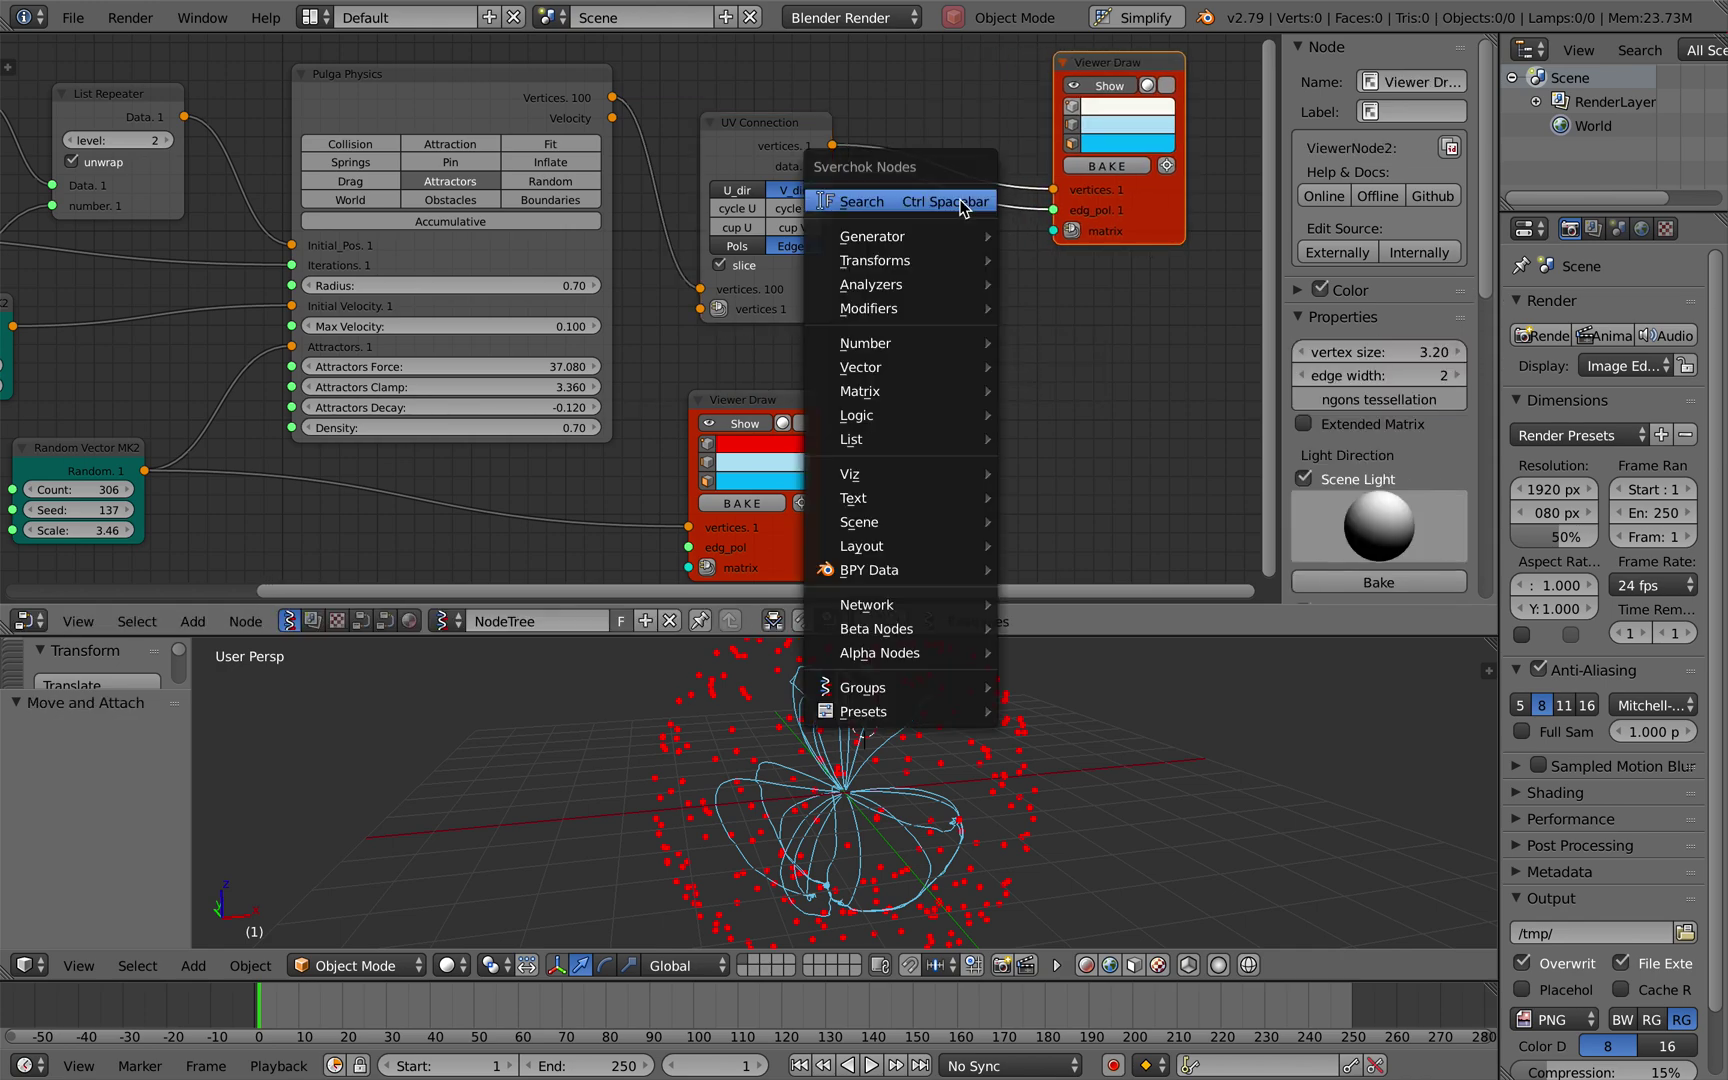
left_click(958, 201)
type("sepa")
key("Return")
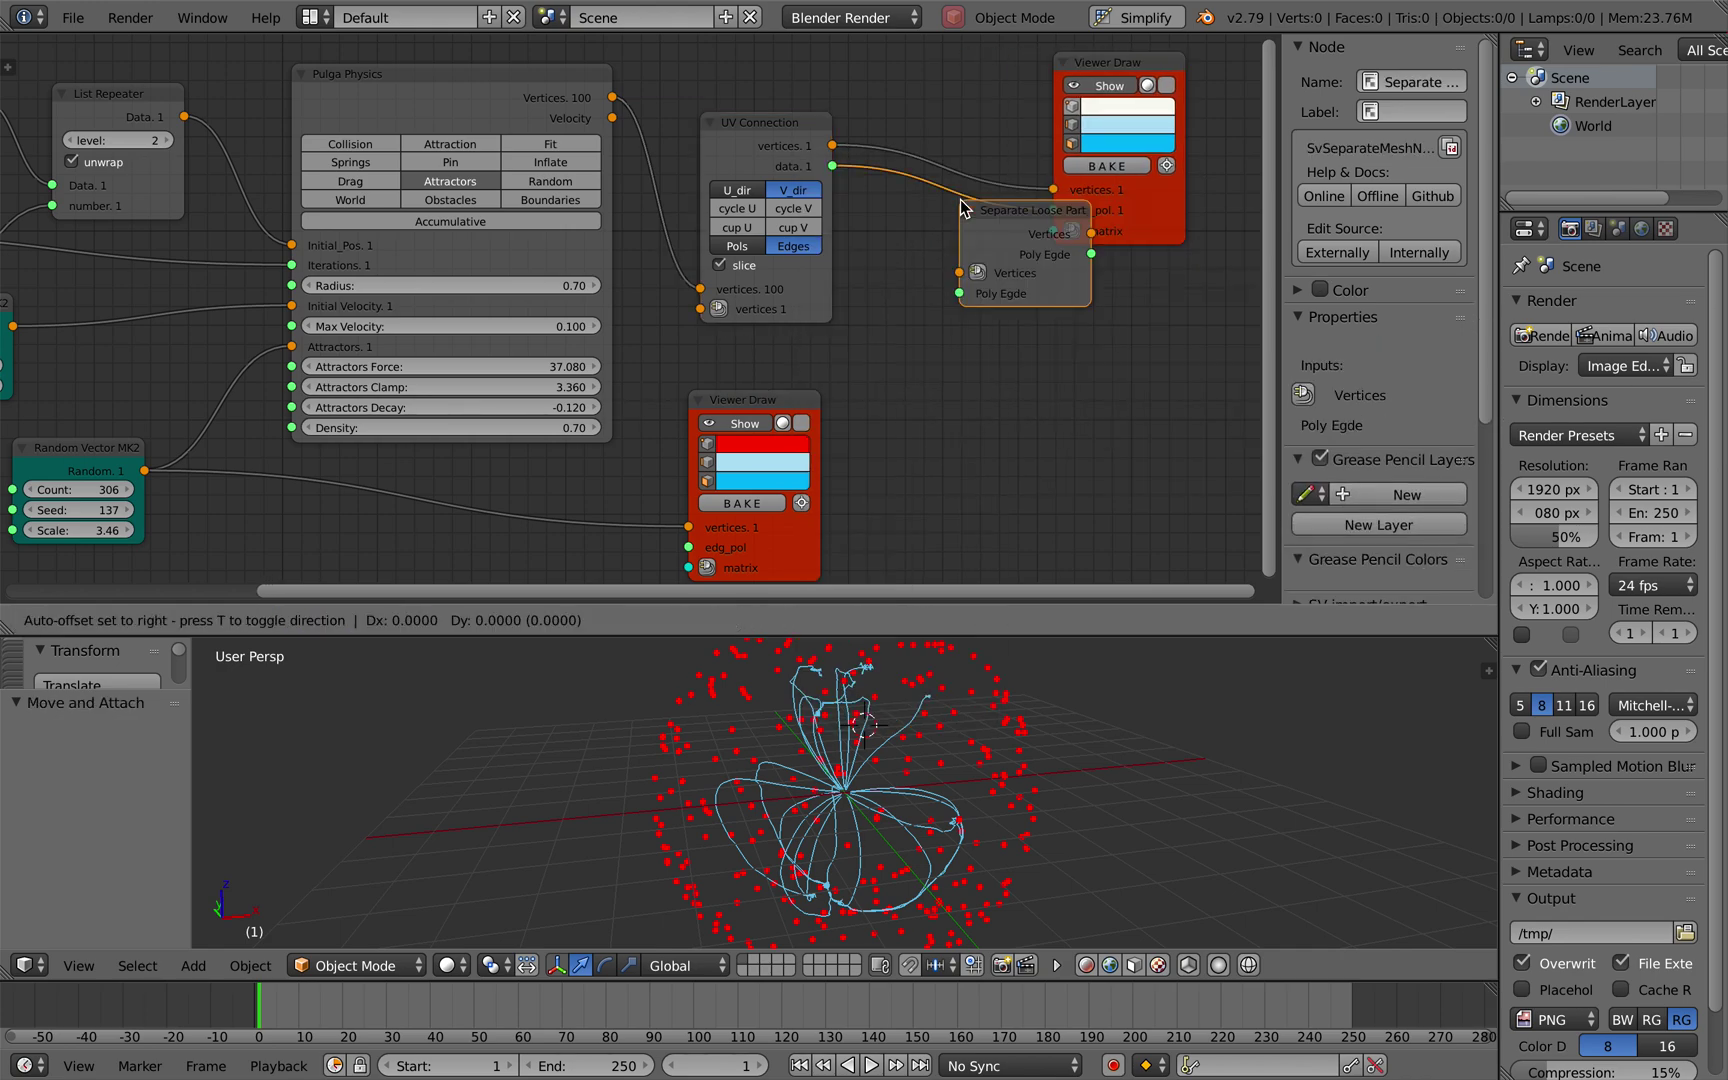
left_click(906, 108)
left_click_drag(832, 166, 910, 201)
left_click_drag(1041, 161, 1116, 210)
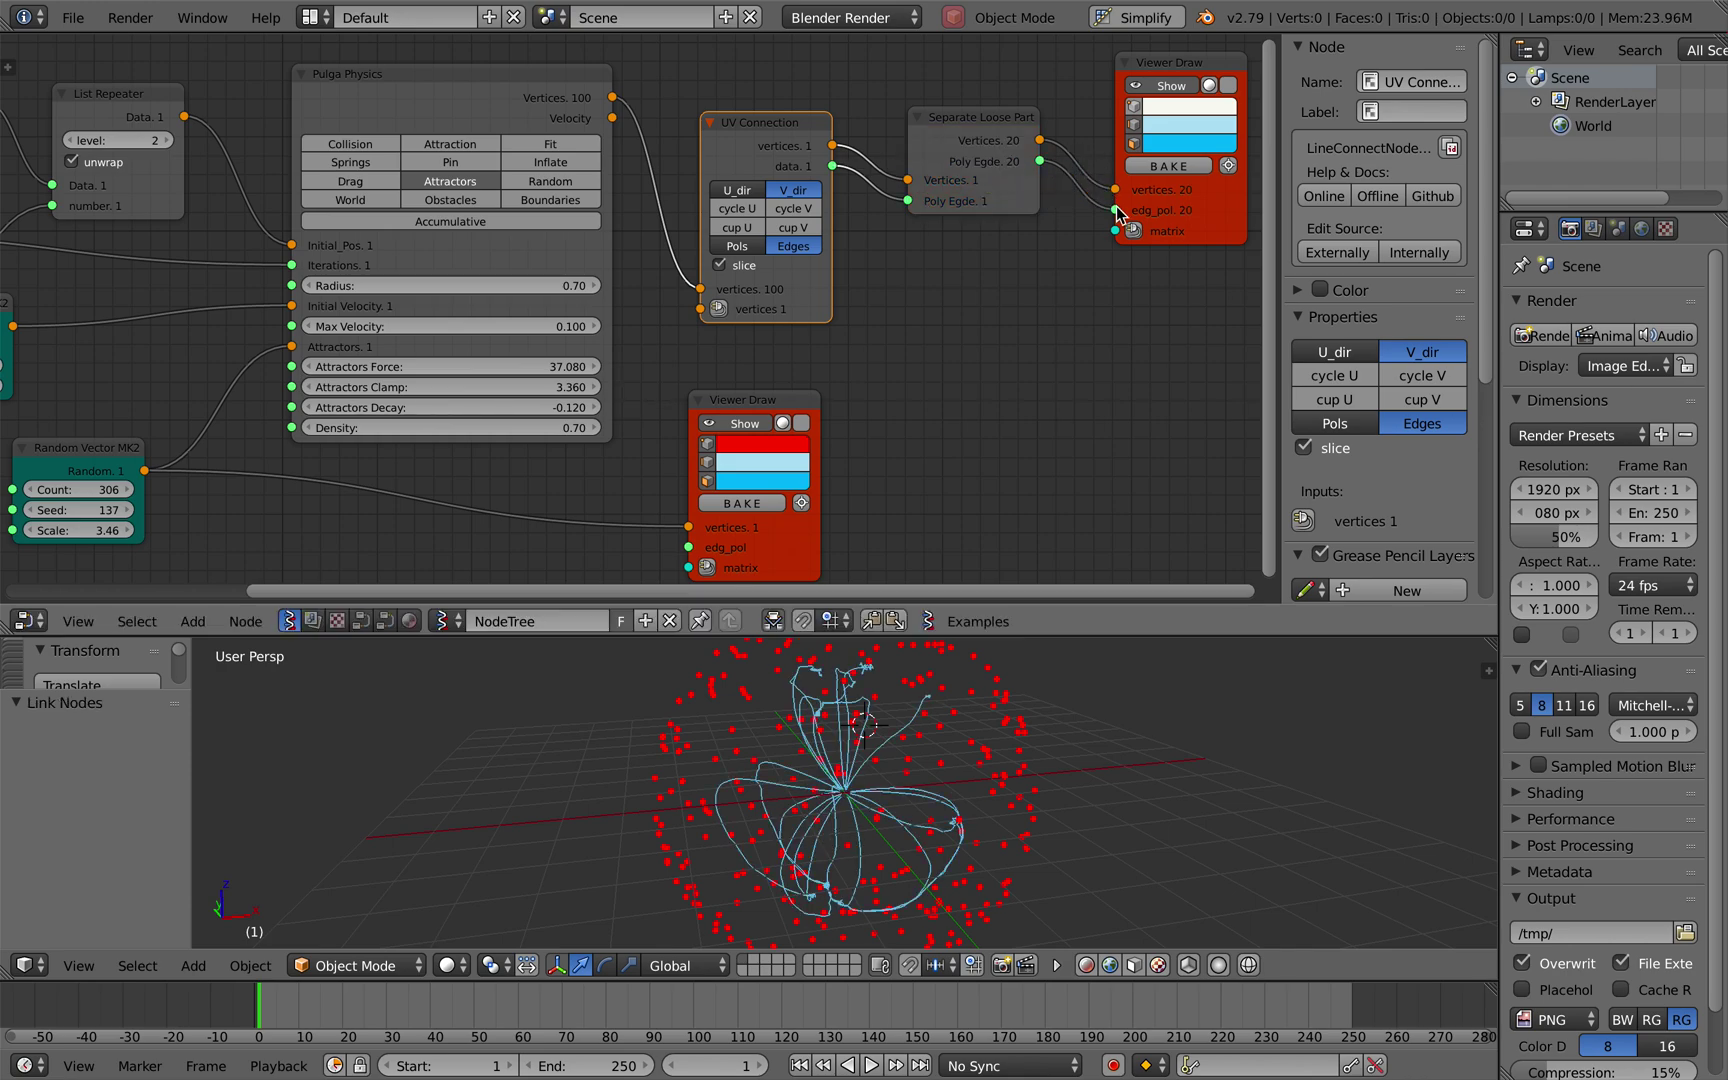
Bake the white Viewer Draw's curves into objects and move the baked copies beside the original.
left_click(1172, 170)
key("g")
left_click(1264, 747)
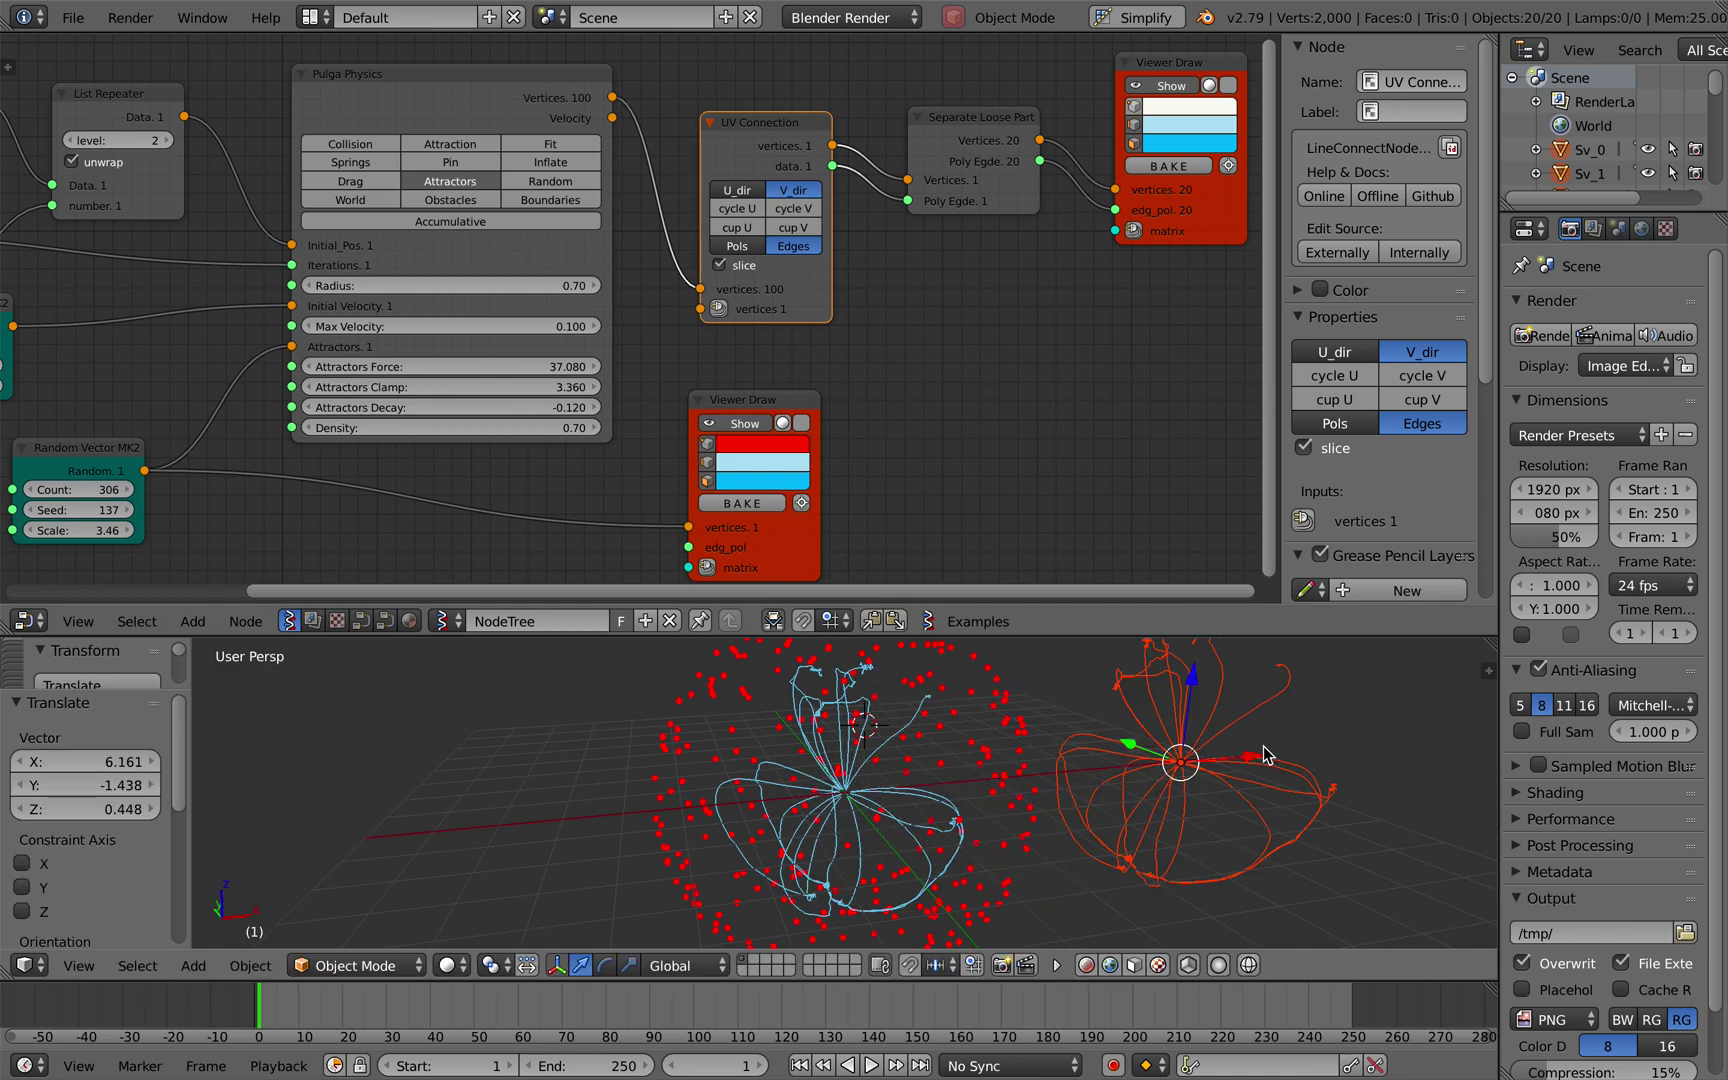
Move the A Number node away from the Random Vector nodes it feeds.
middle_click_drag(675, 390, 824, 392)
scroll(824, 392, "left", 10, "ctrl")
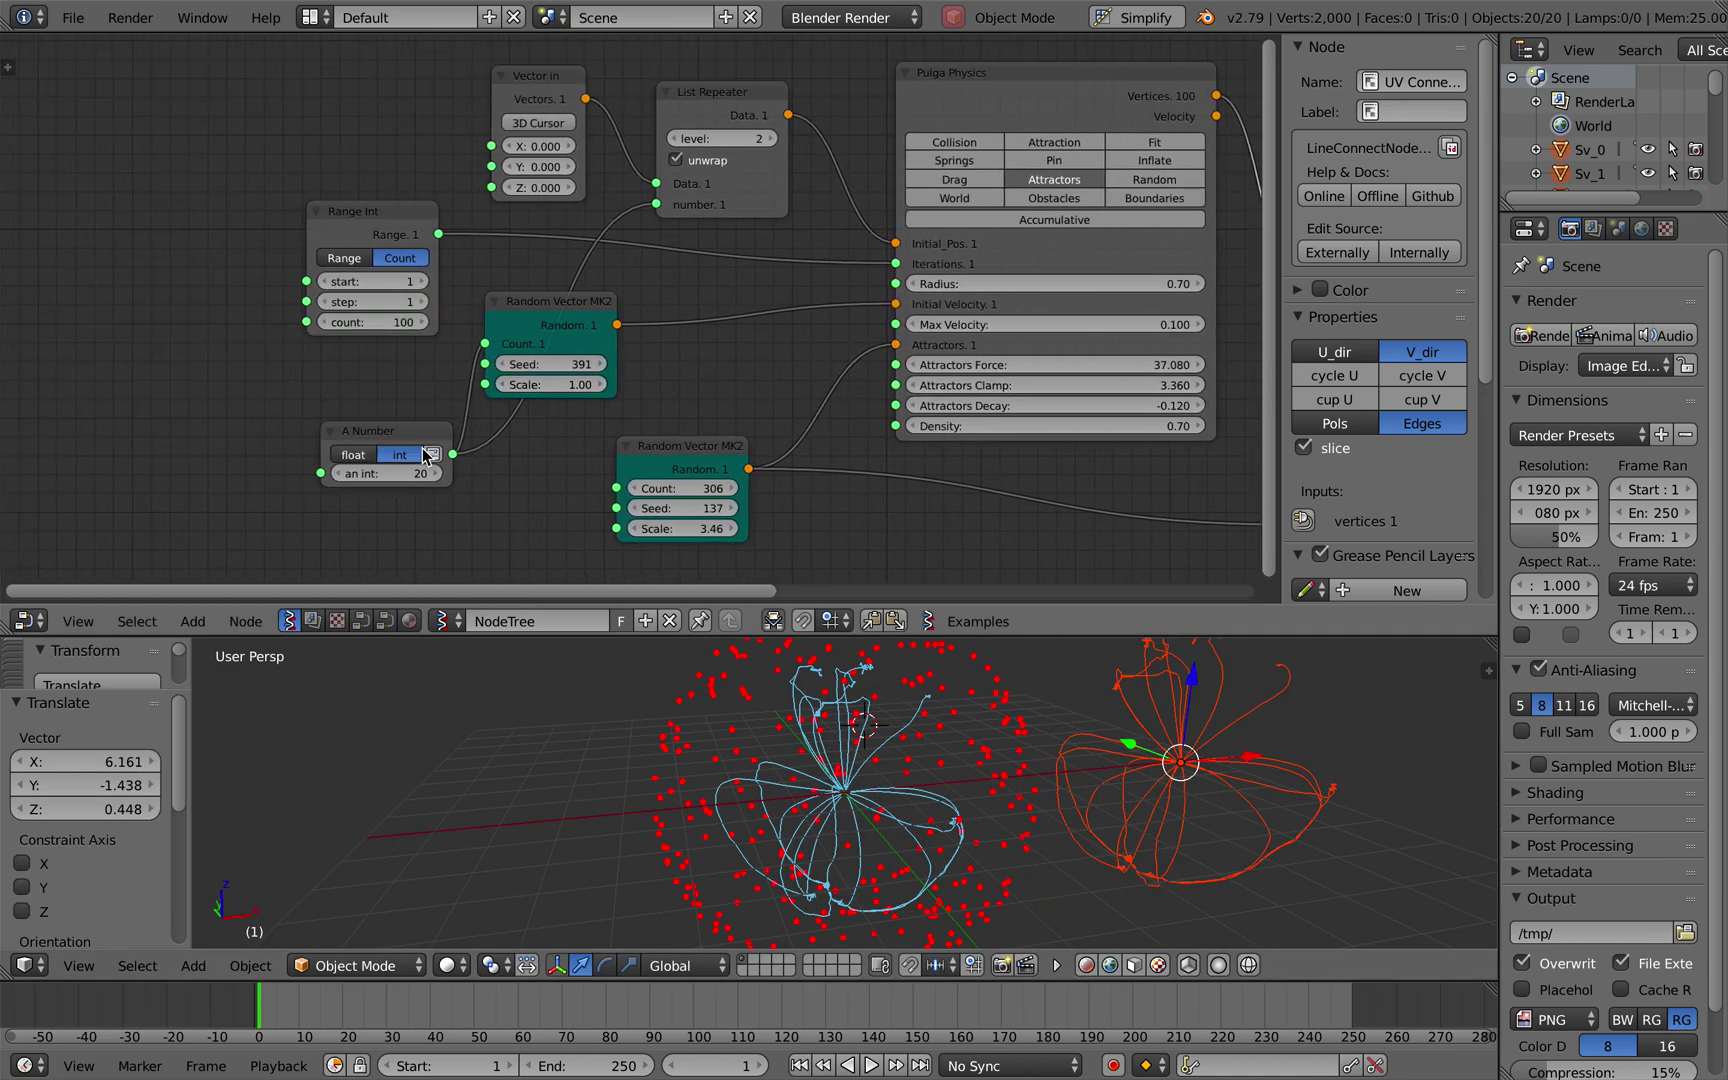
left_click_drag(428, 459, 347, 460)
Delete all the baked curve objects from the viewport and save the file.
middle_click_drag(1037, 803, 1034, 803)
scroll(1067, 803, "up", 2, "ctrl")
key("a")
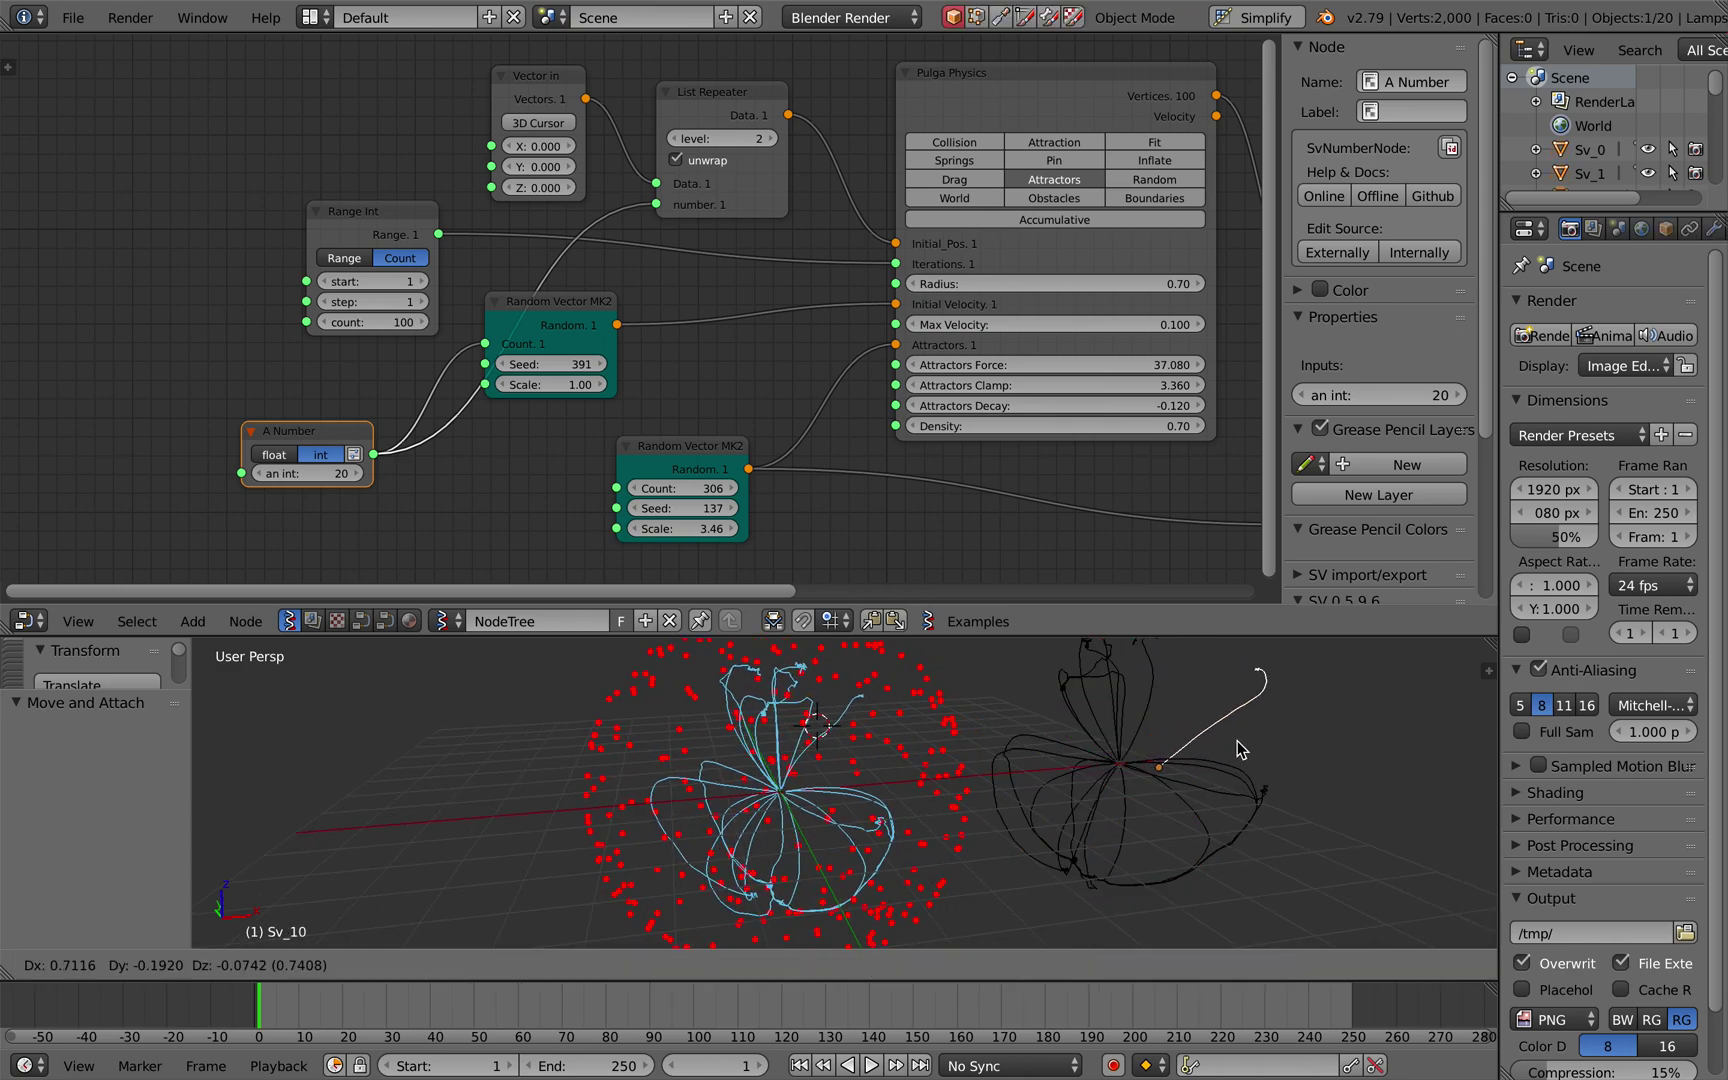
key("a")
key("Delete")
key("KP_6")
key("ctrl+s")
left_click(1017, 737)
Move the white Viewer Draw aside, add a Polyline Viewer MK1 node beneath it and save the file.
scroll(878, 408, "right", 7)
middle_click_drag(876, 416, 847, 414)
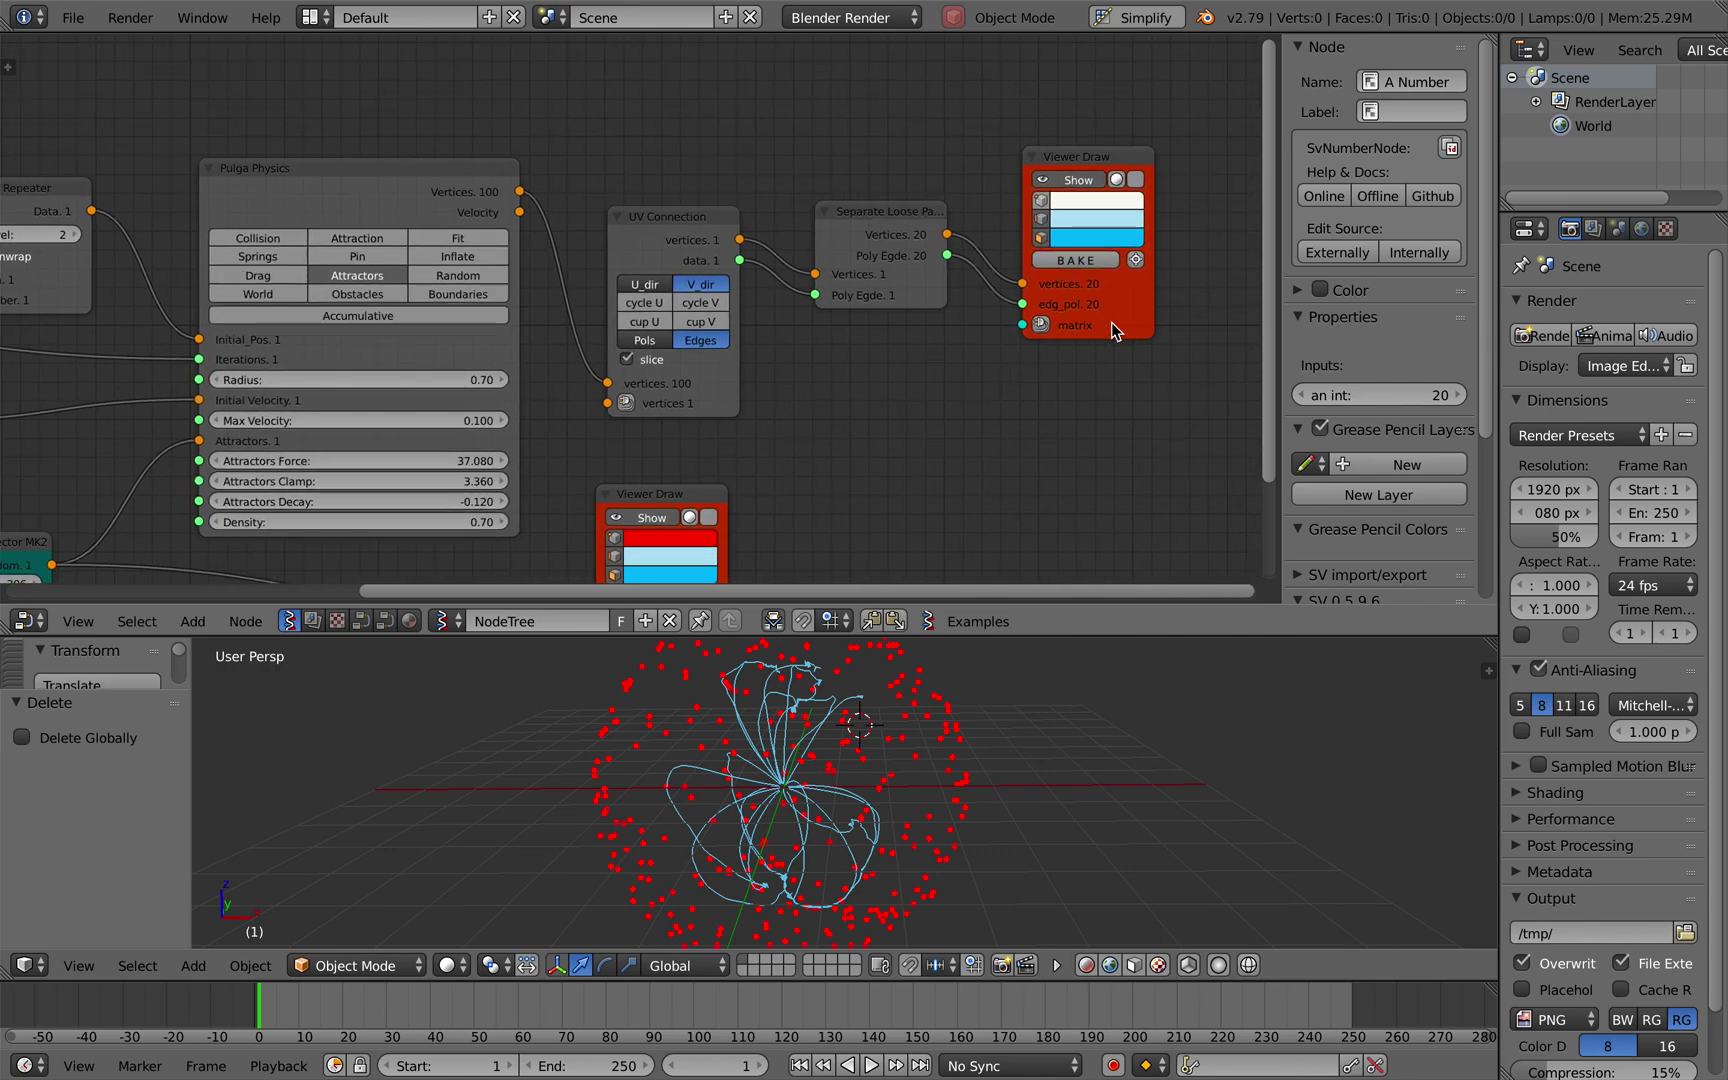
left_click_drag(1111, 323, 1187, 310)
key("shift+a")
left_click(940, 369)
type("poluyl")
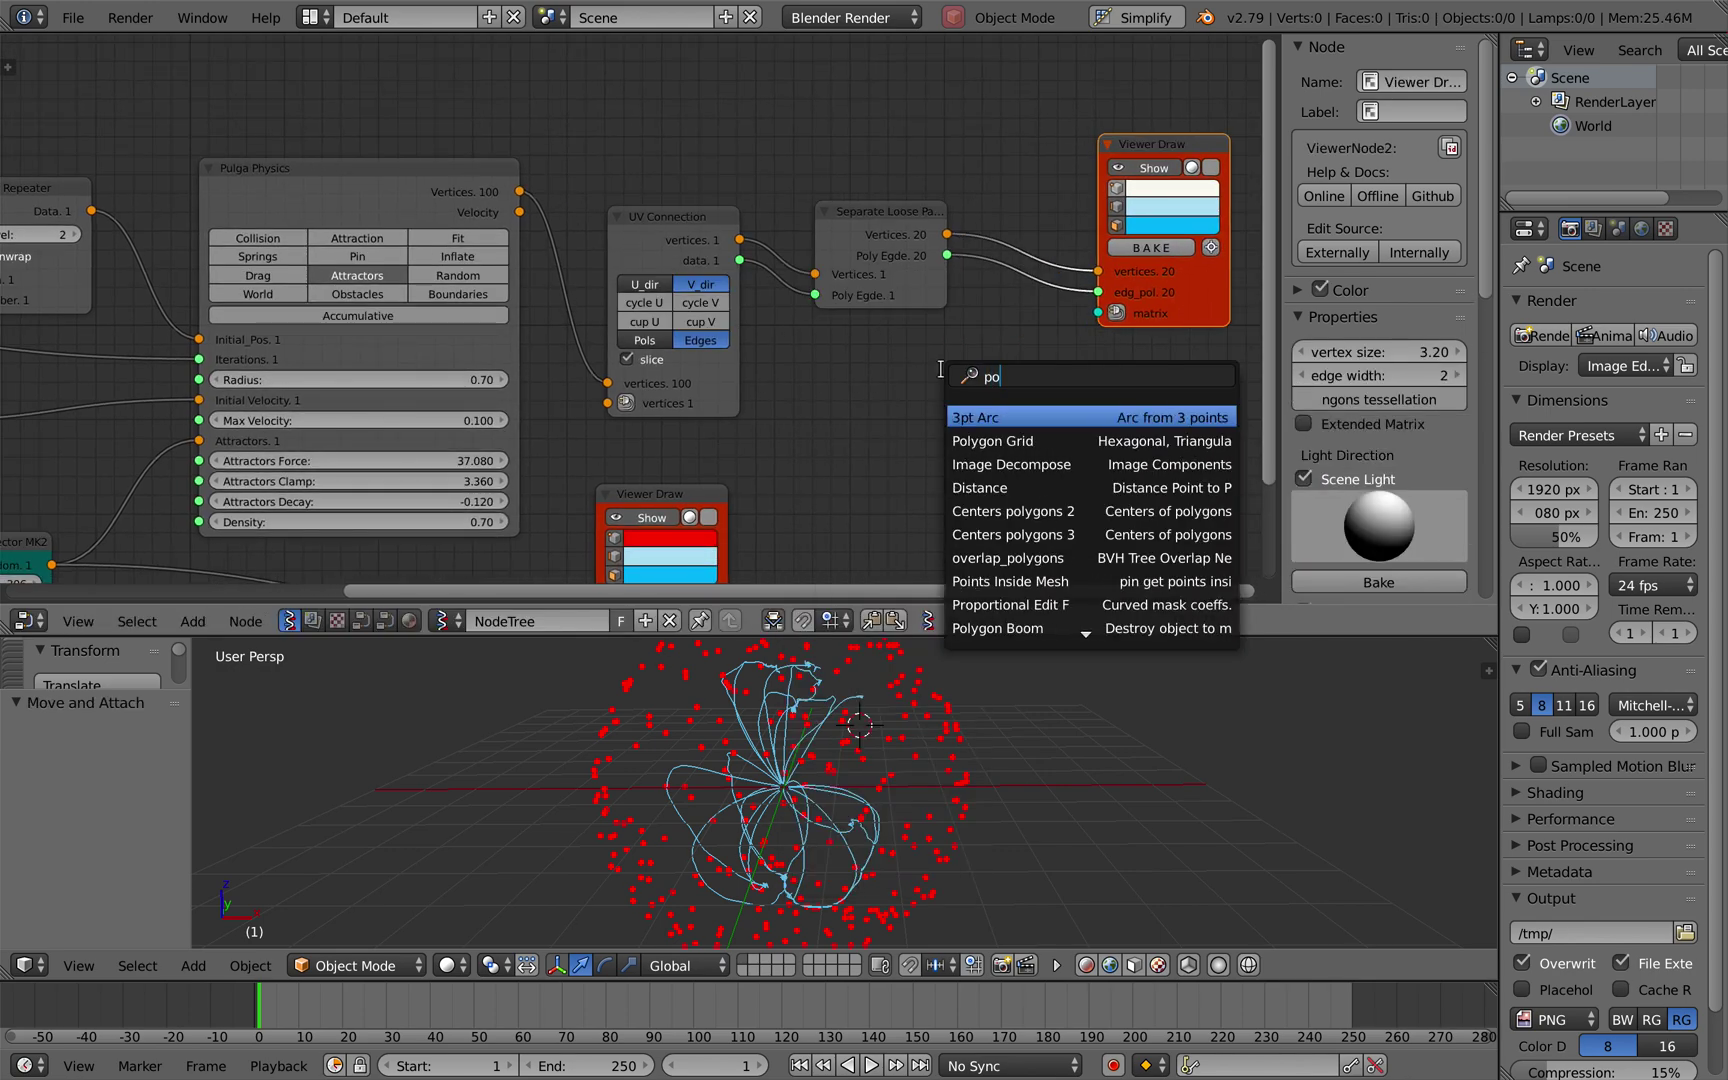
key("BackSpace")
type("yl")
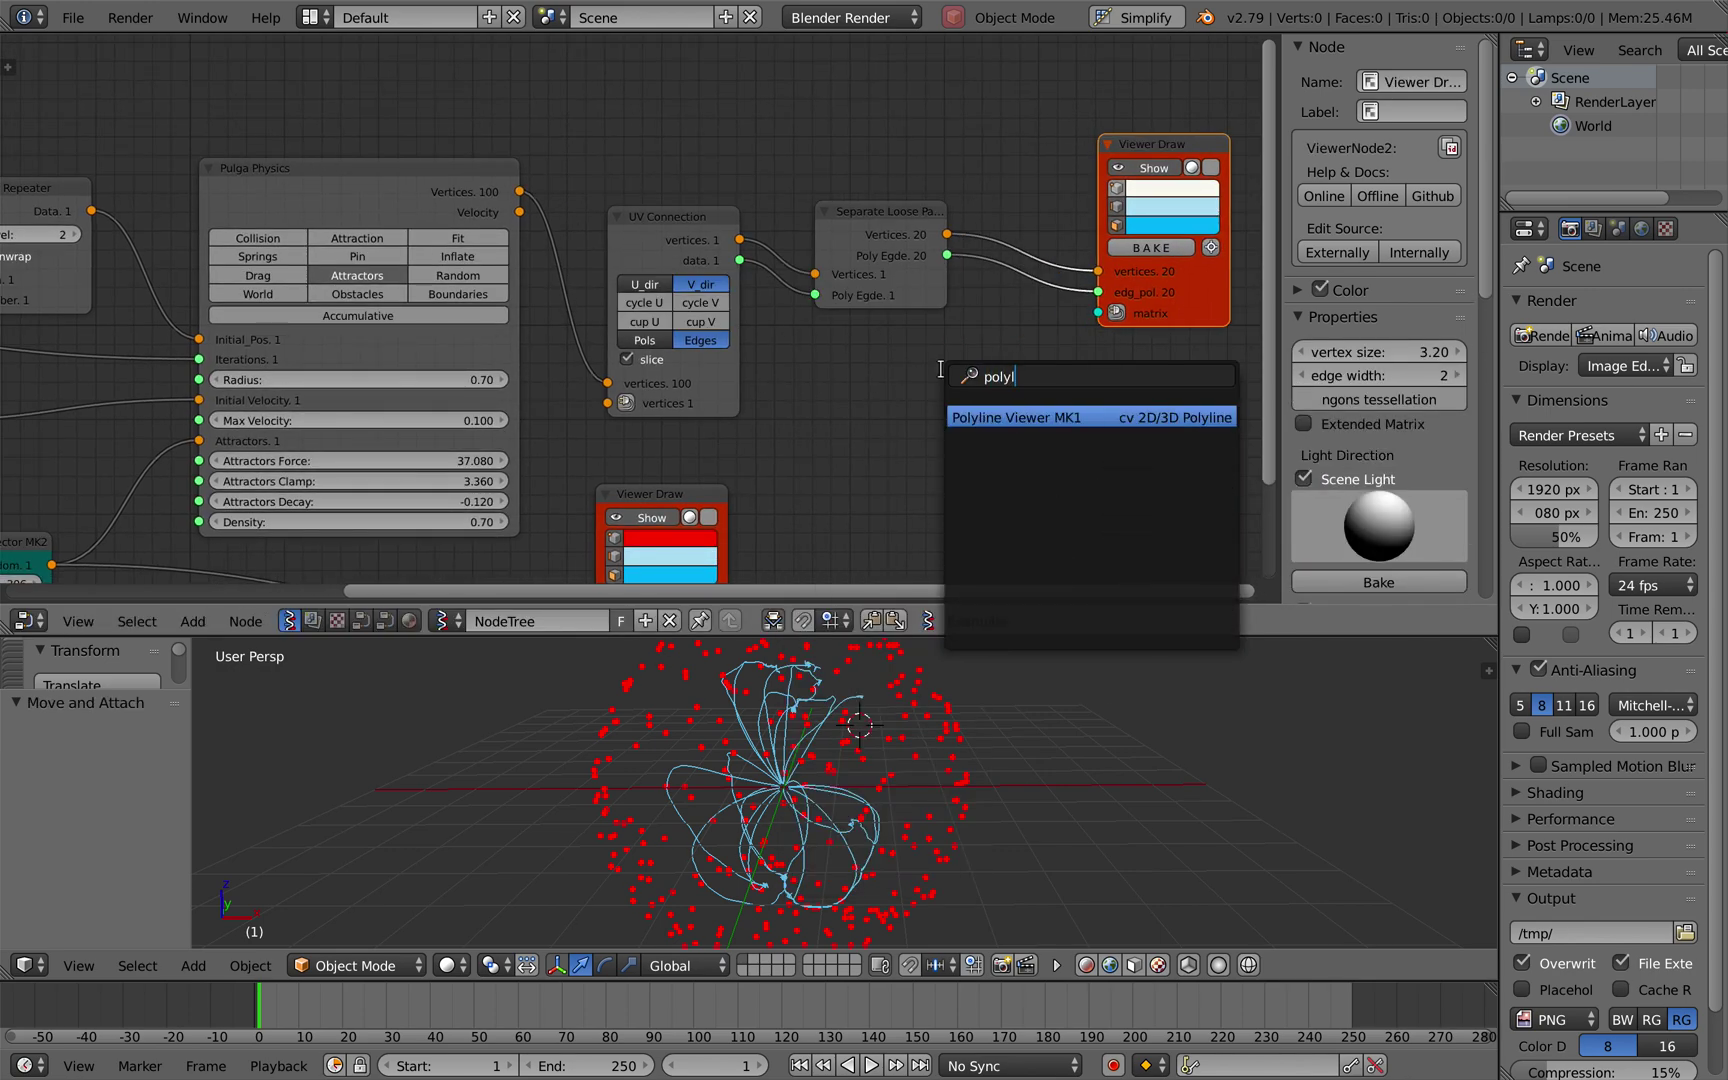
key("Return")
left_click(983, 336)
key("ctrl+s")
left_click(983, 336)
Position the Polyline Viewer MK1 node and link the Separate Loose Parts vertices to its vertices input.
middle_click_drag(1018, 350, 946, 344)
left_click_drag(980, 347, 1048, 347)
left_click_drag(883, 234, 1005, 533)
Move the white Viewer Draw clear of the Polyline Viewer, disable its Show option and save the file.
left_click_drag(1076, 161, 1022, 85)
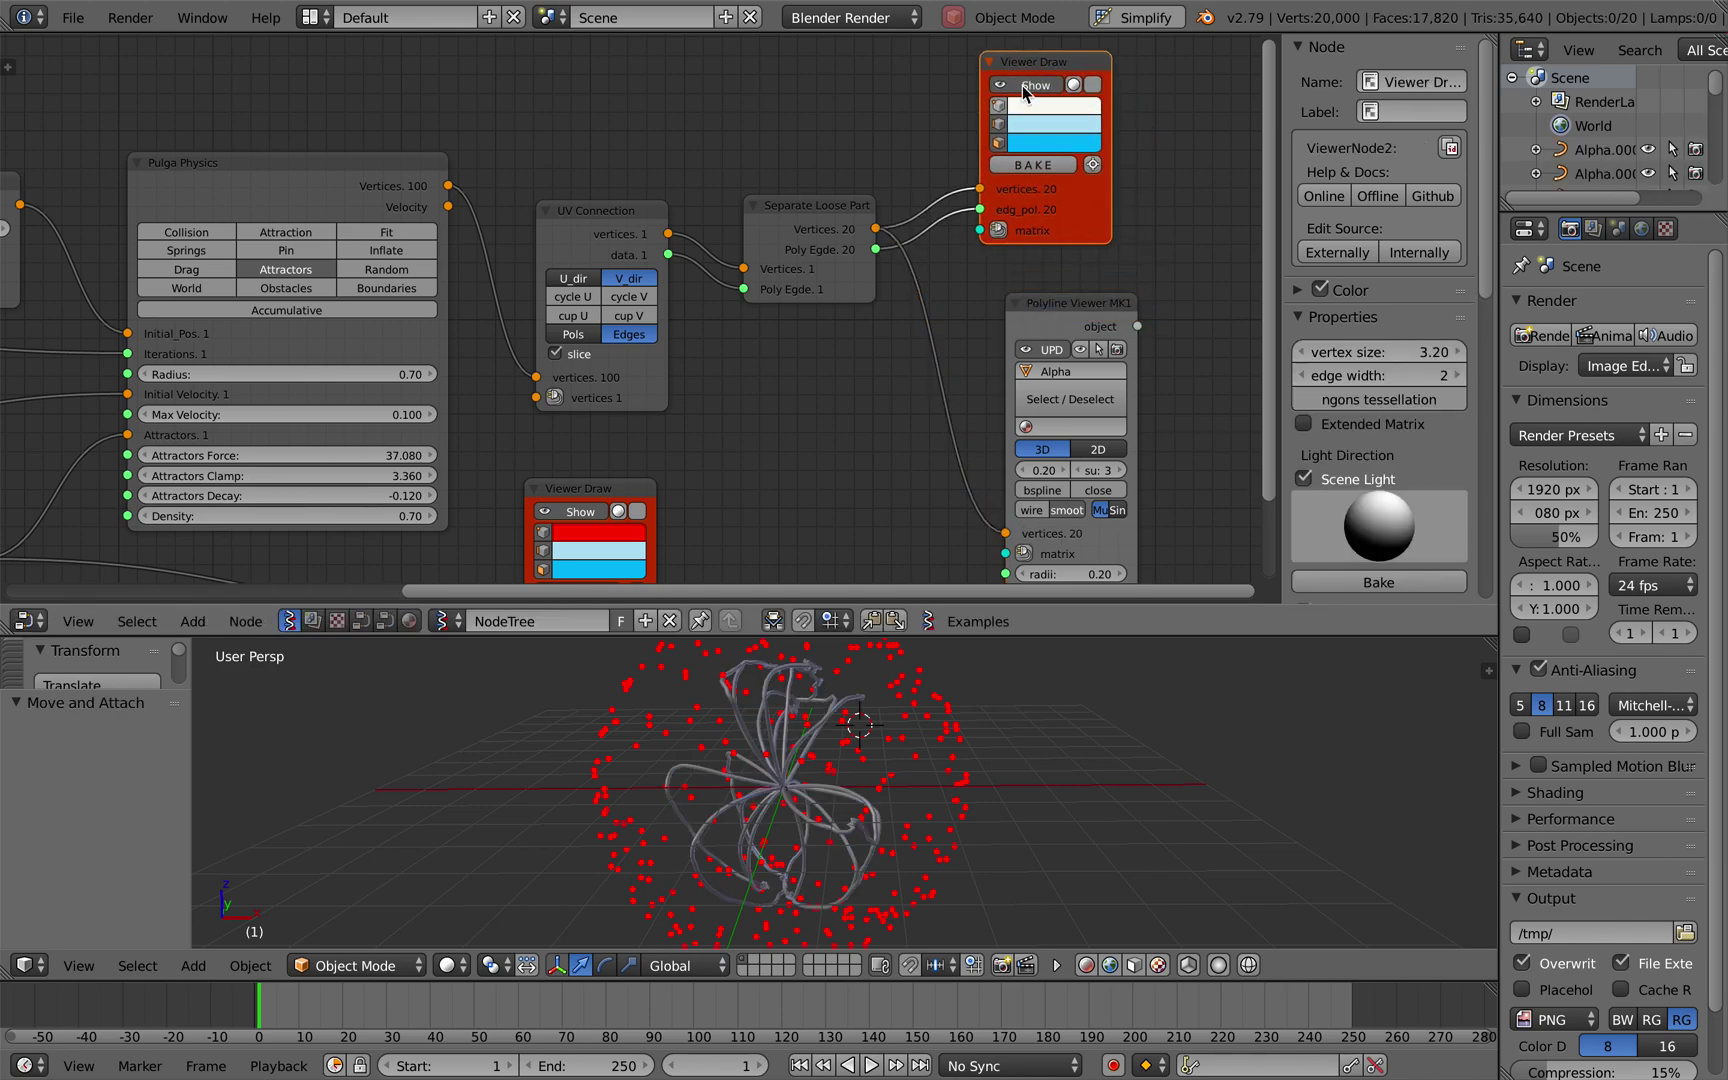
key("ctrl+s")
left_click(991, 681)
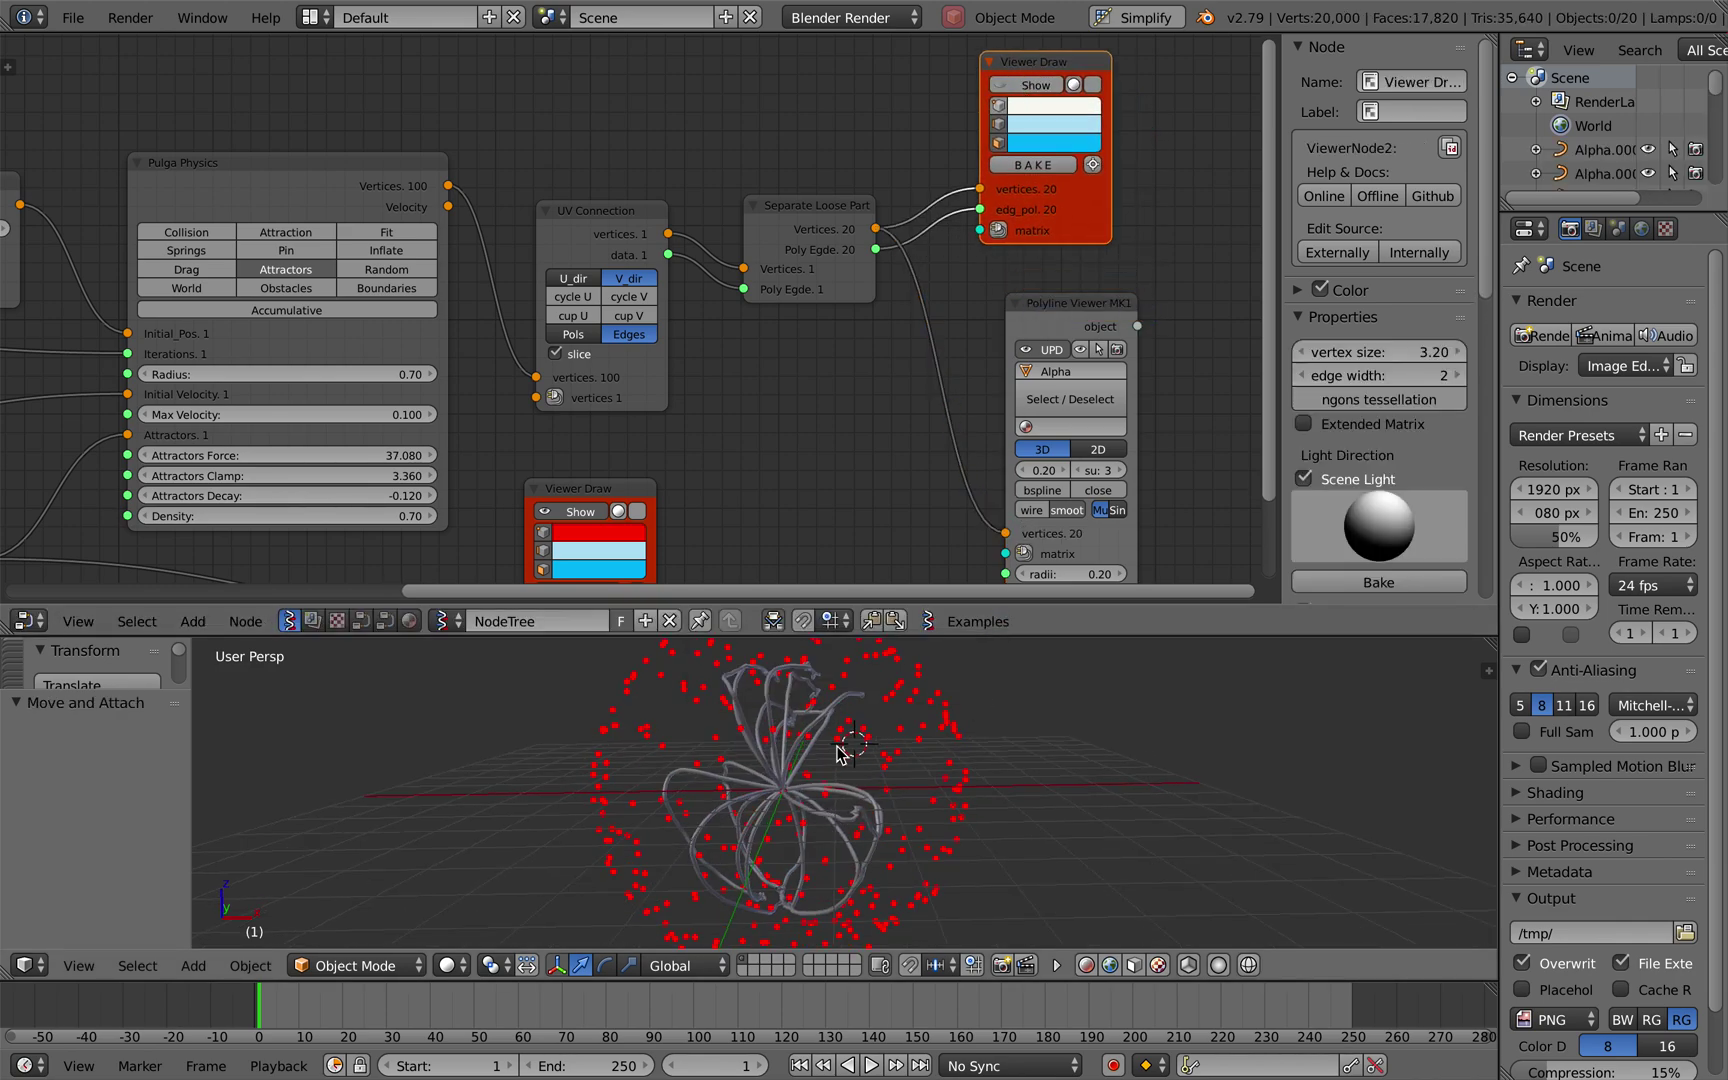
middle_click_drag(766, 736, 796, 738)
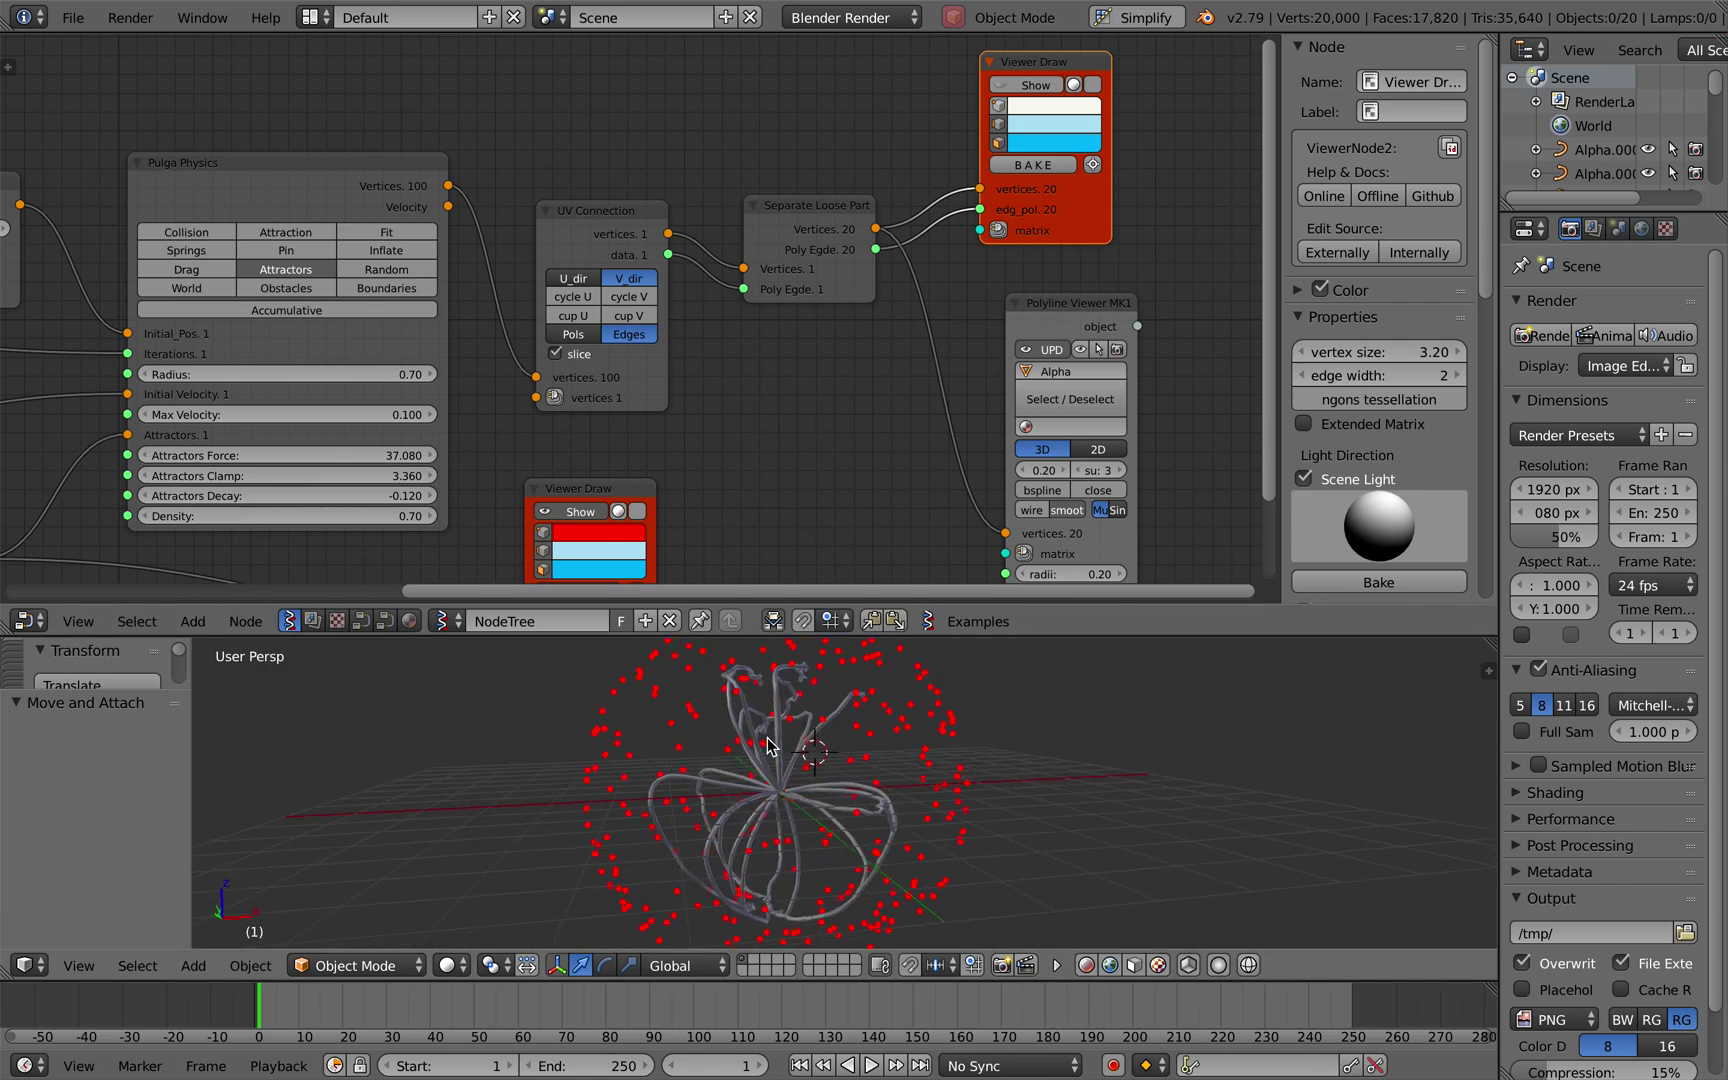
Switch to the browser and look through the plasma ball image results for reference.
scroll(844, 401, "left", 3)
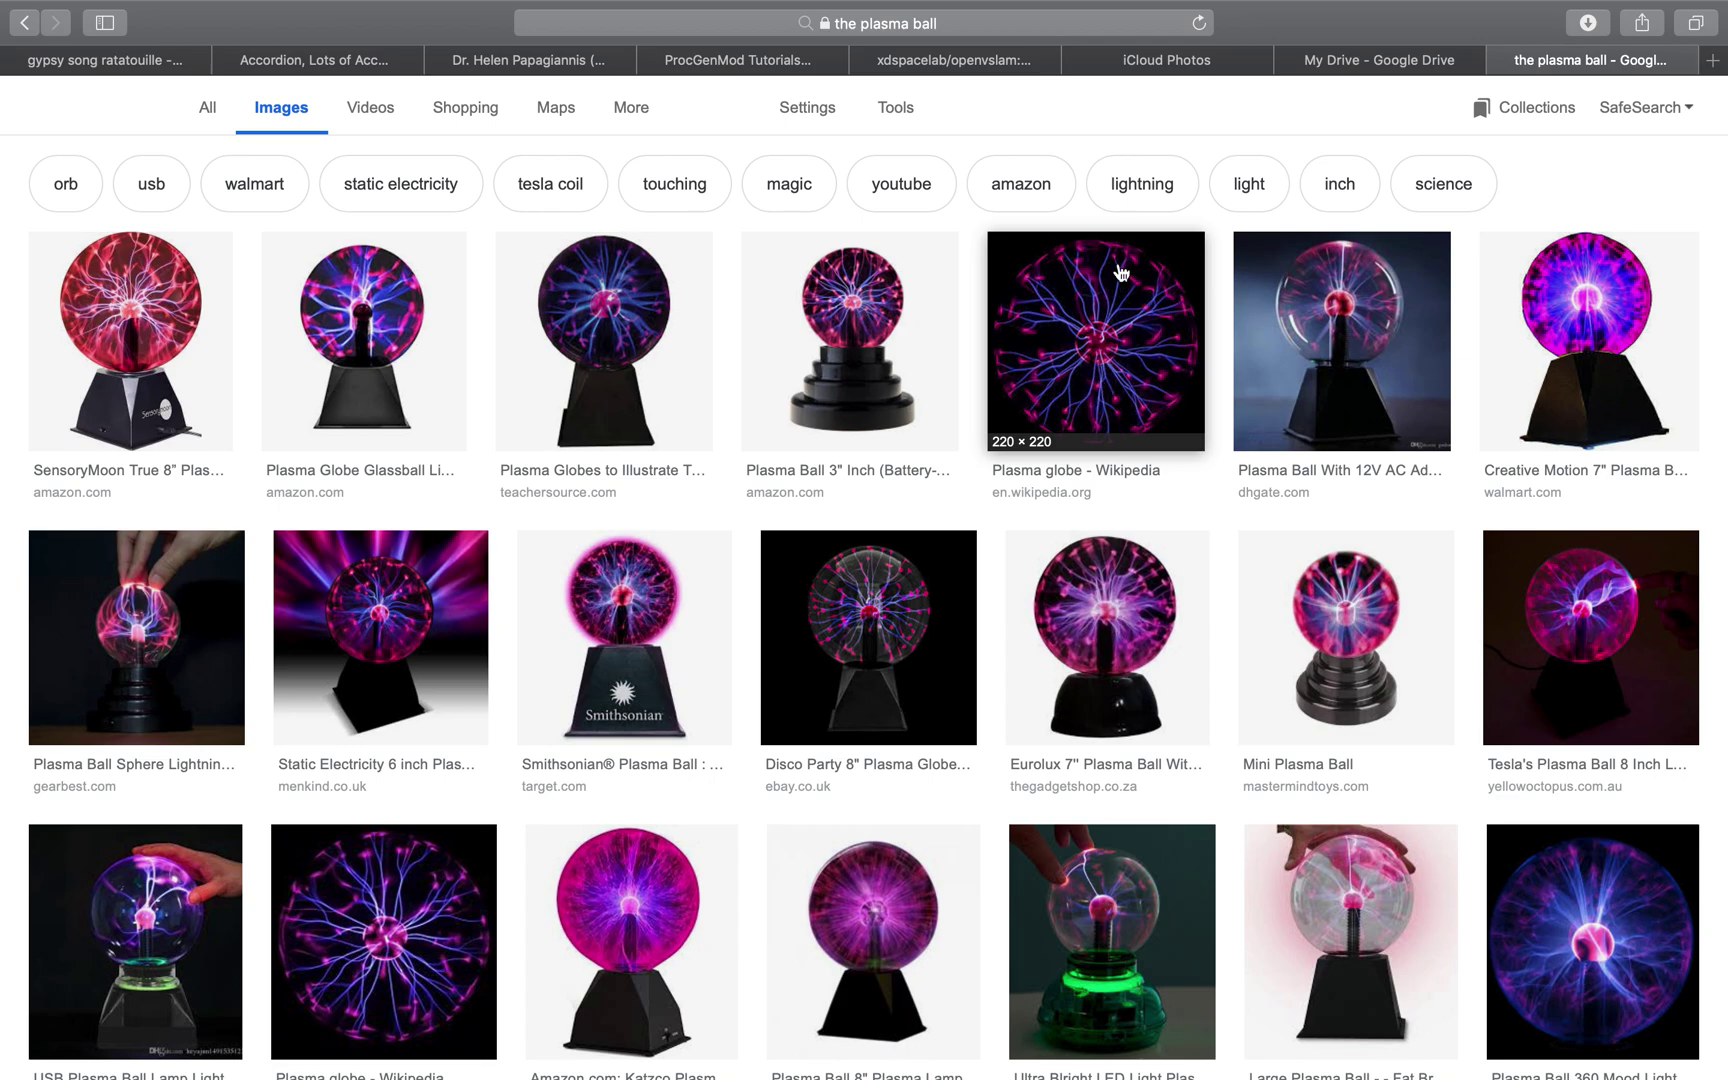
scroll(964, 687, "down", 10)
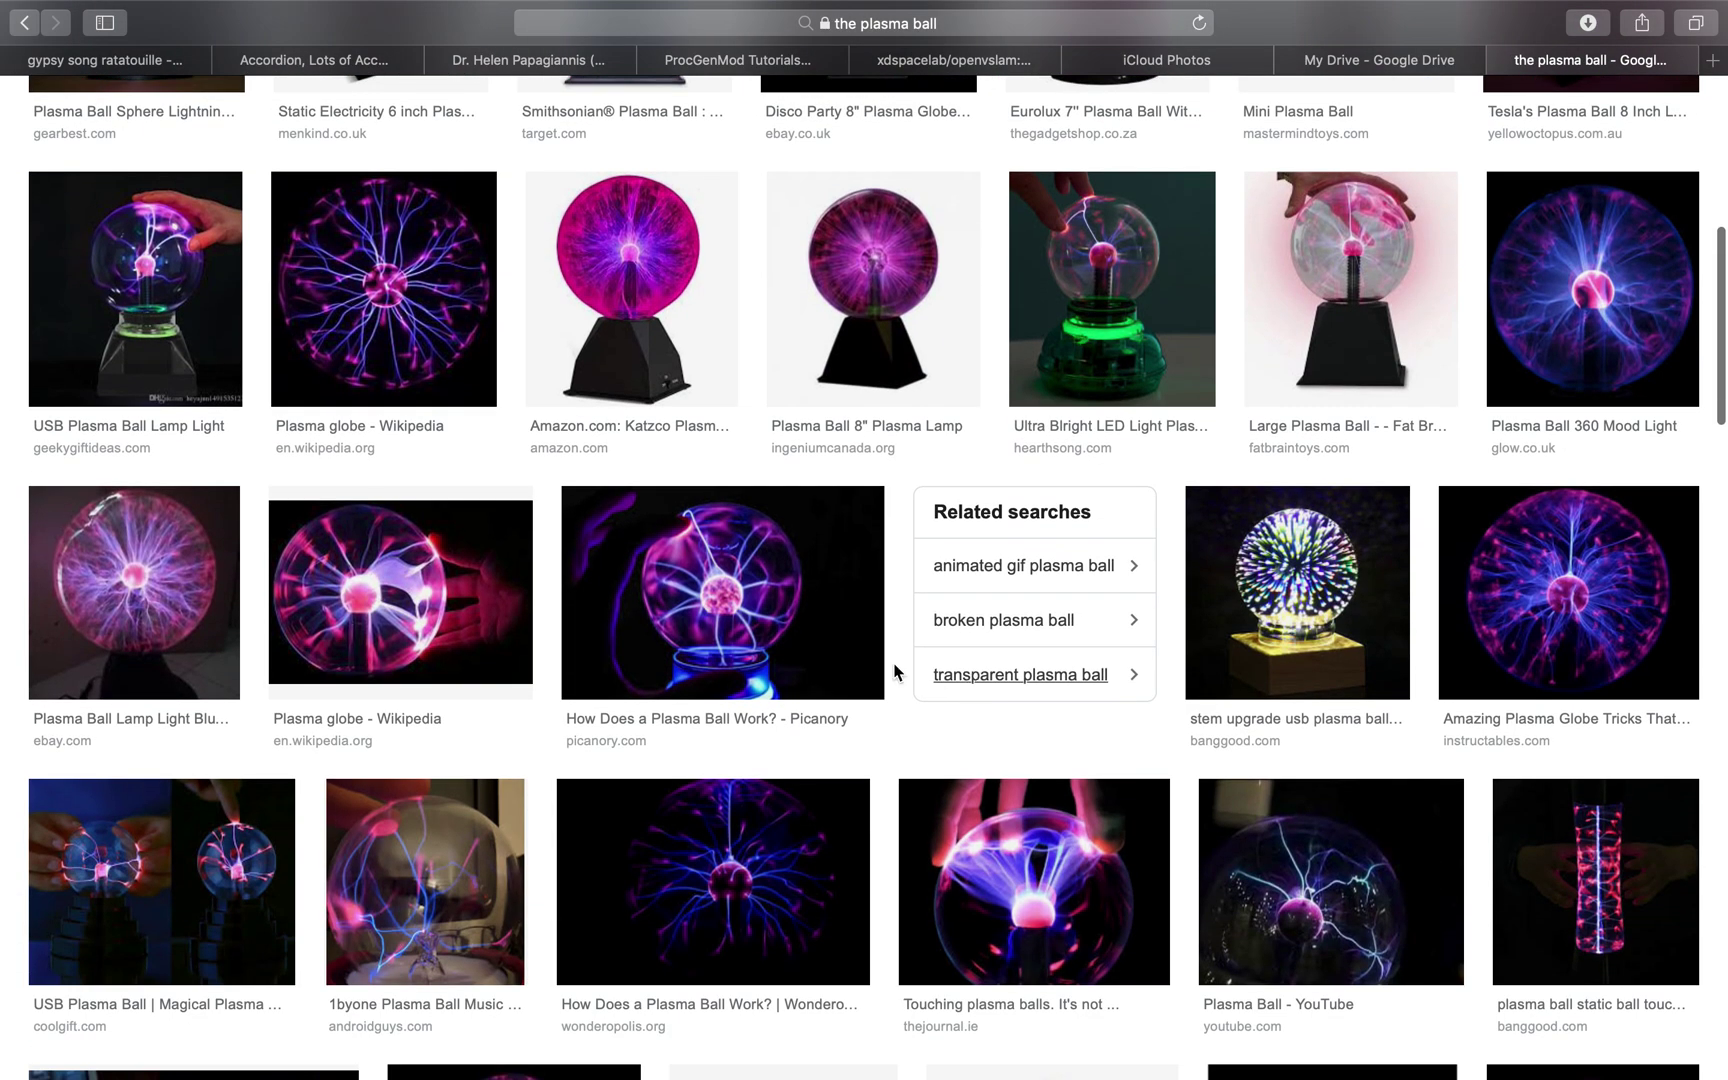
scroll(798, 614, "down", 10)
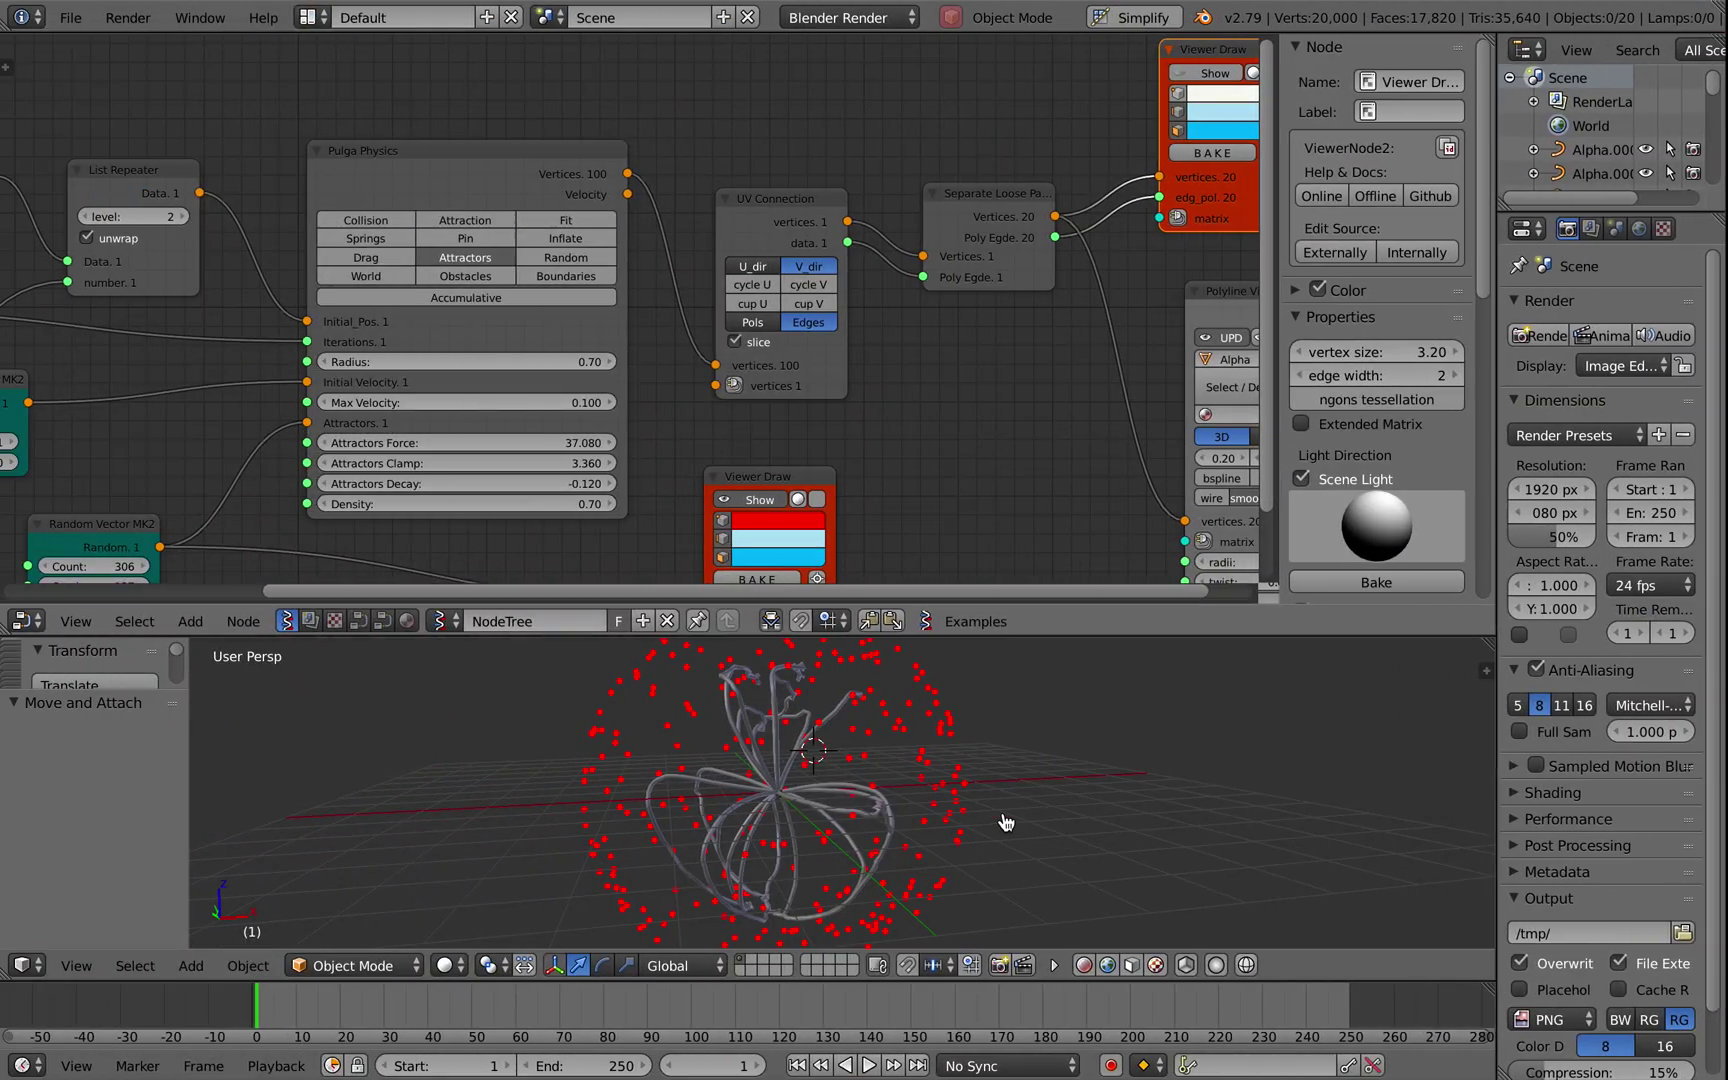
Back in Blender, enable Matcap shading for the 3D viewport and choose the multicoloured normal-style matcap.
left_click(1484, 675)
scroll(1346, 834, "down", 8)
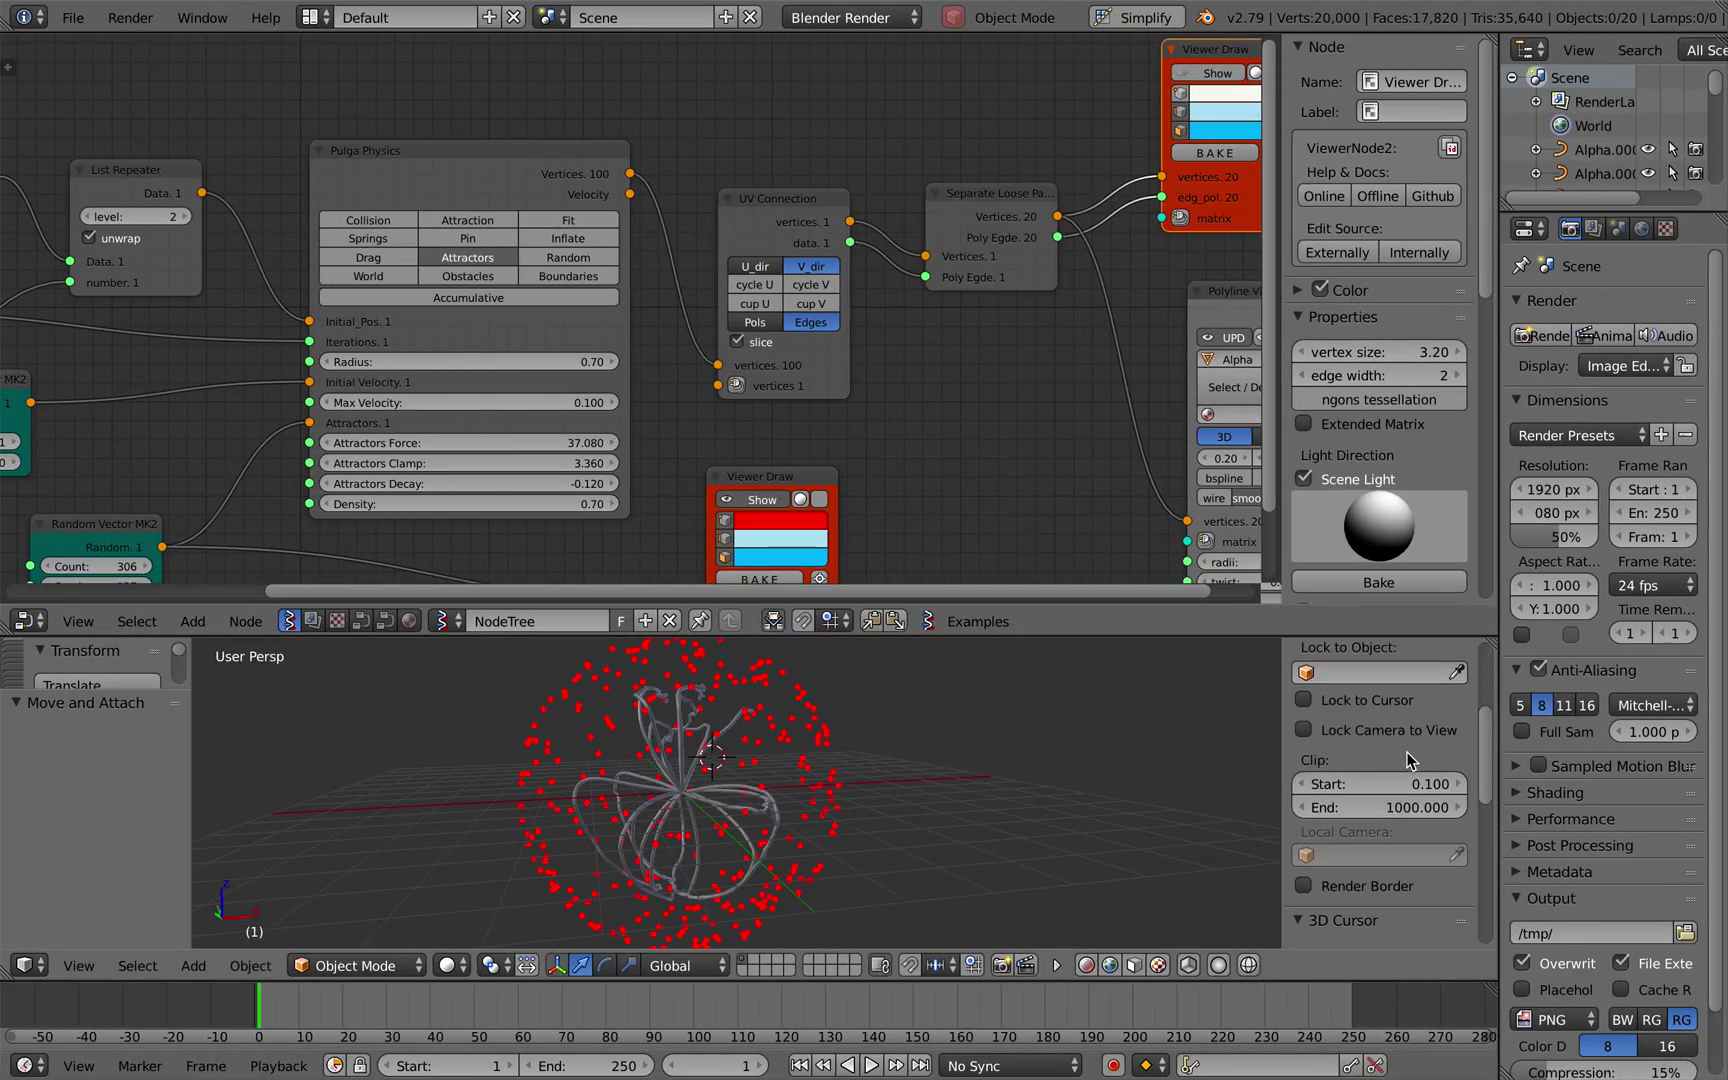
scroll(1346, 834, "down", 6)
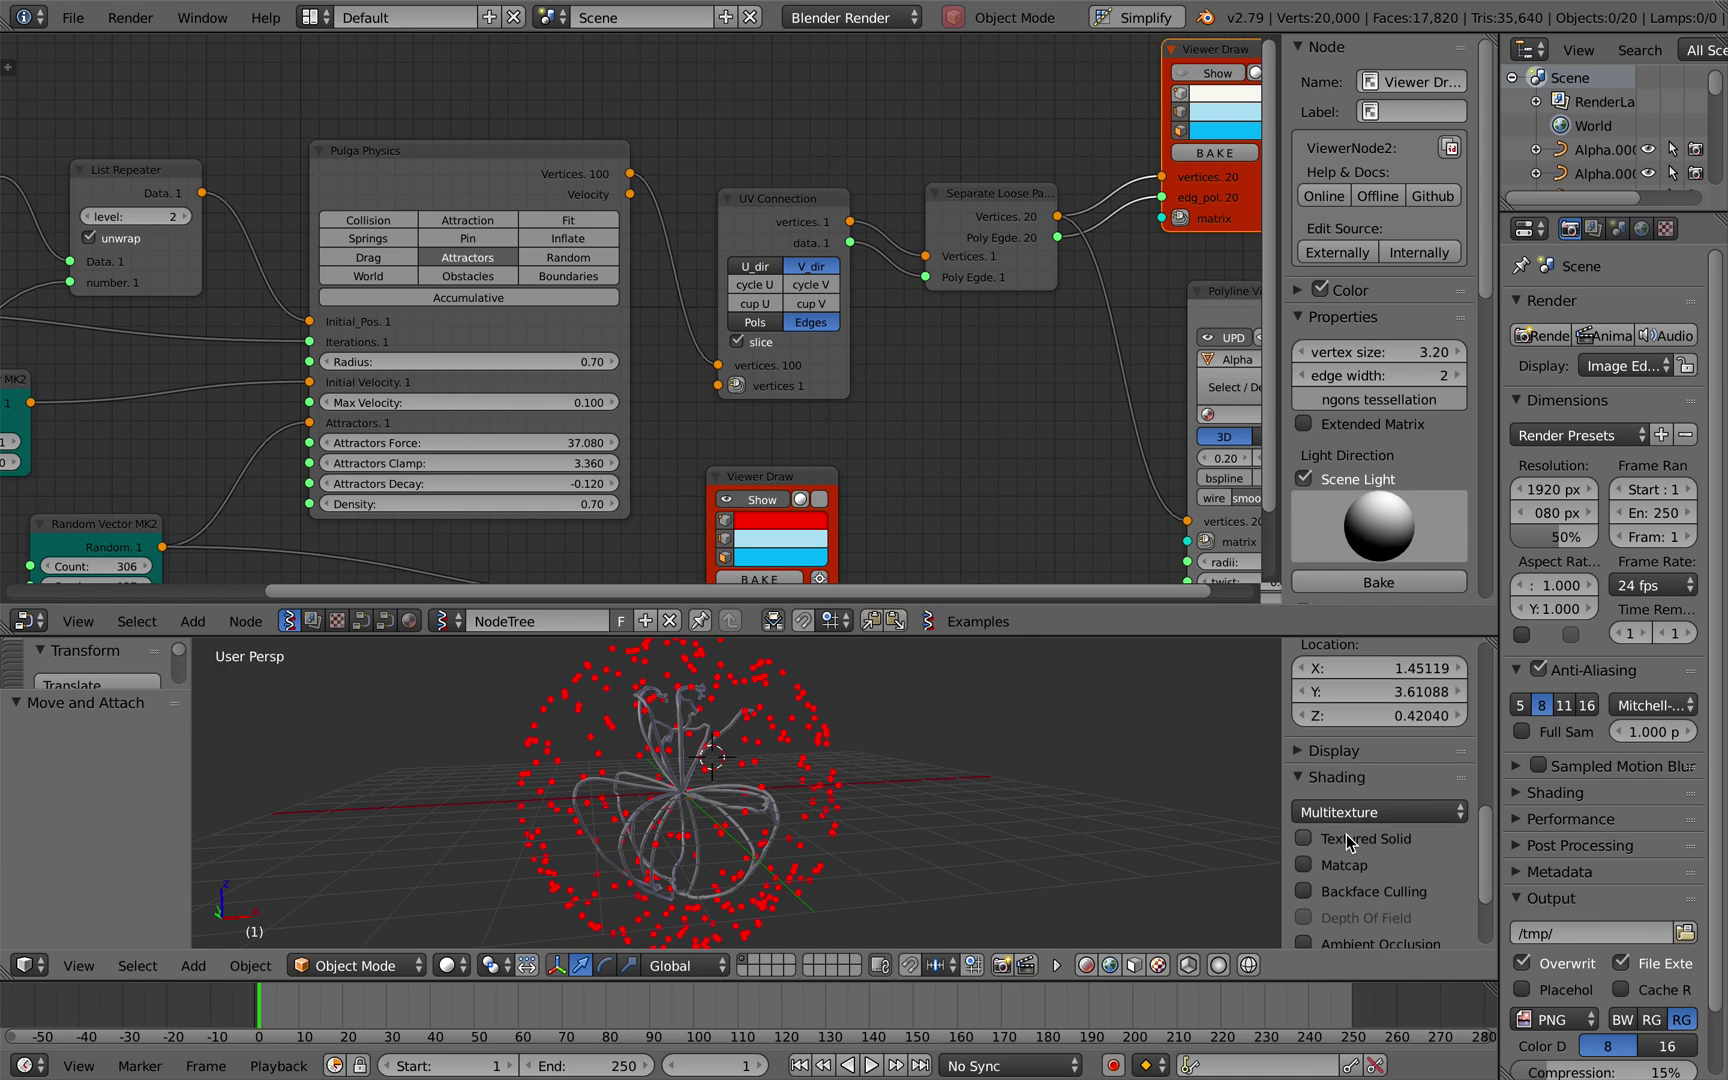
left_click(1345, 865)
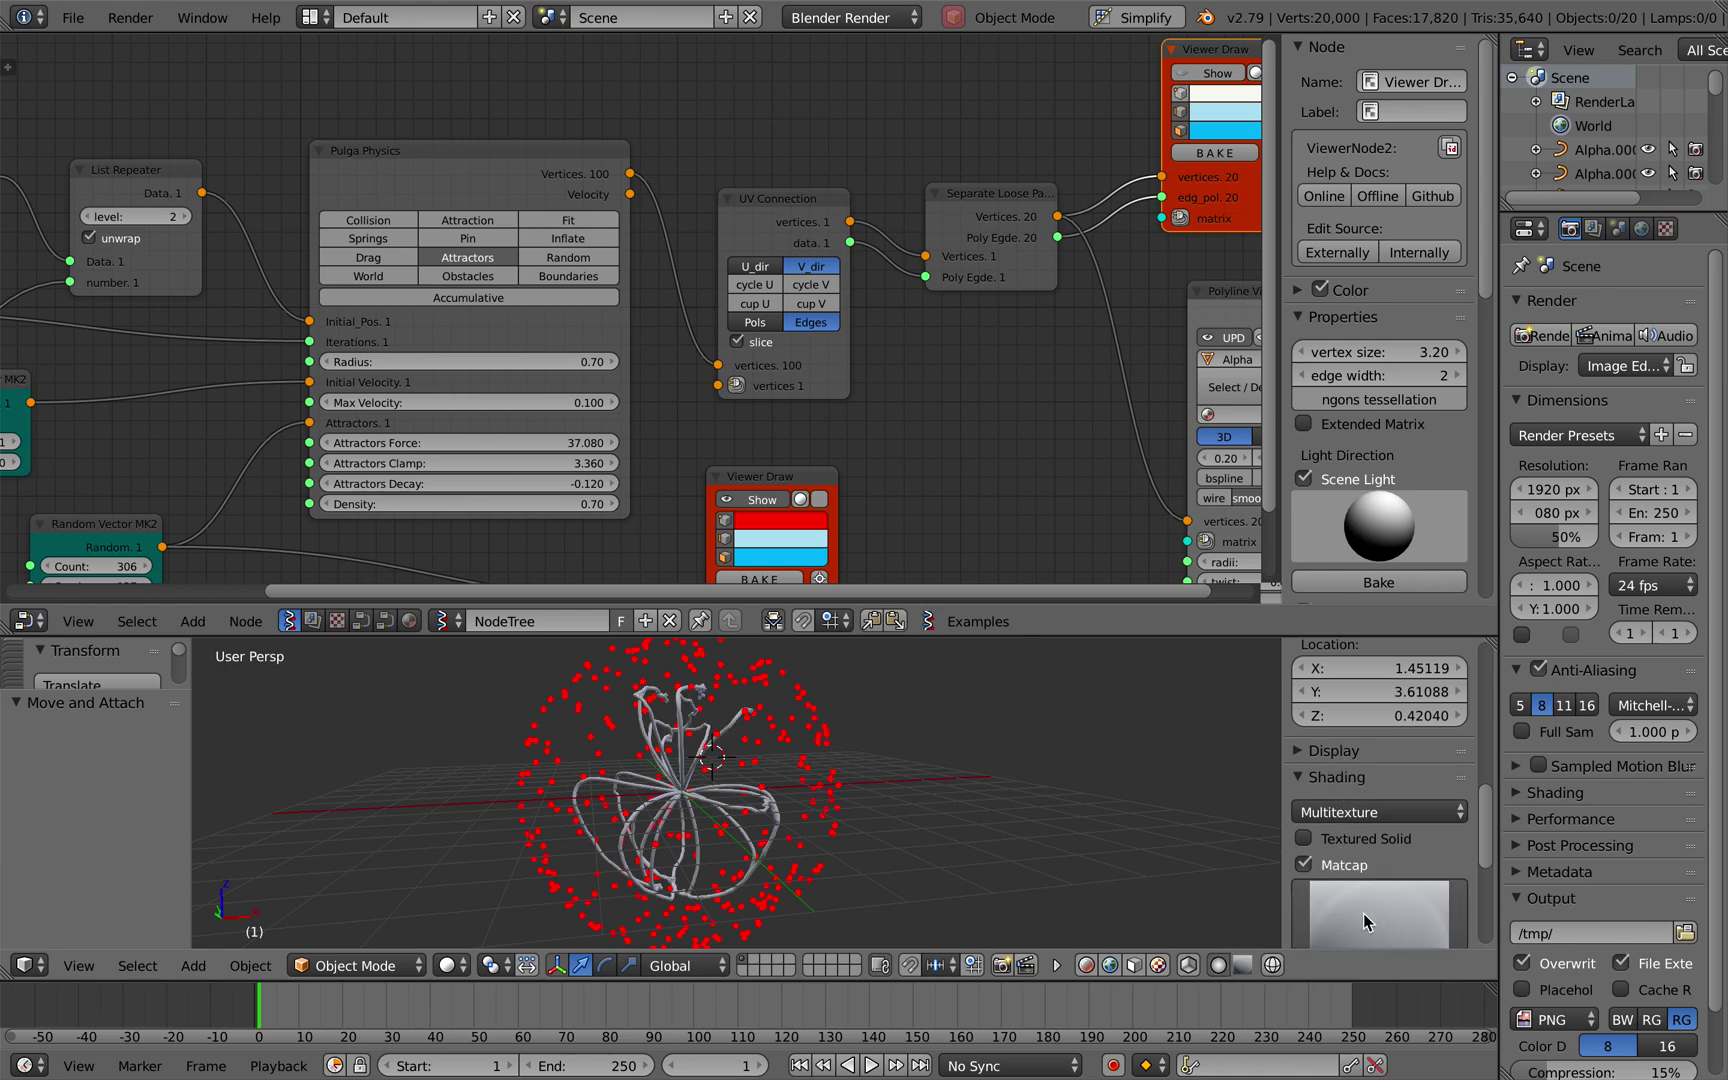
left_click(1364, 913)
left_click(1295, 806)
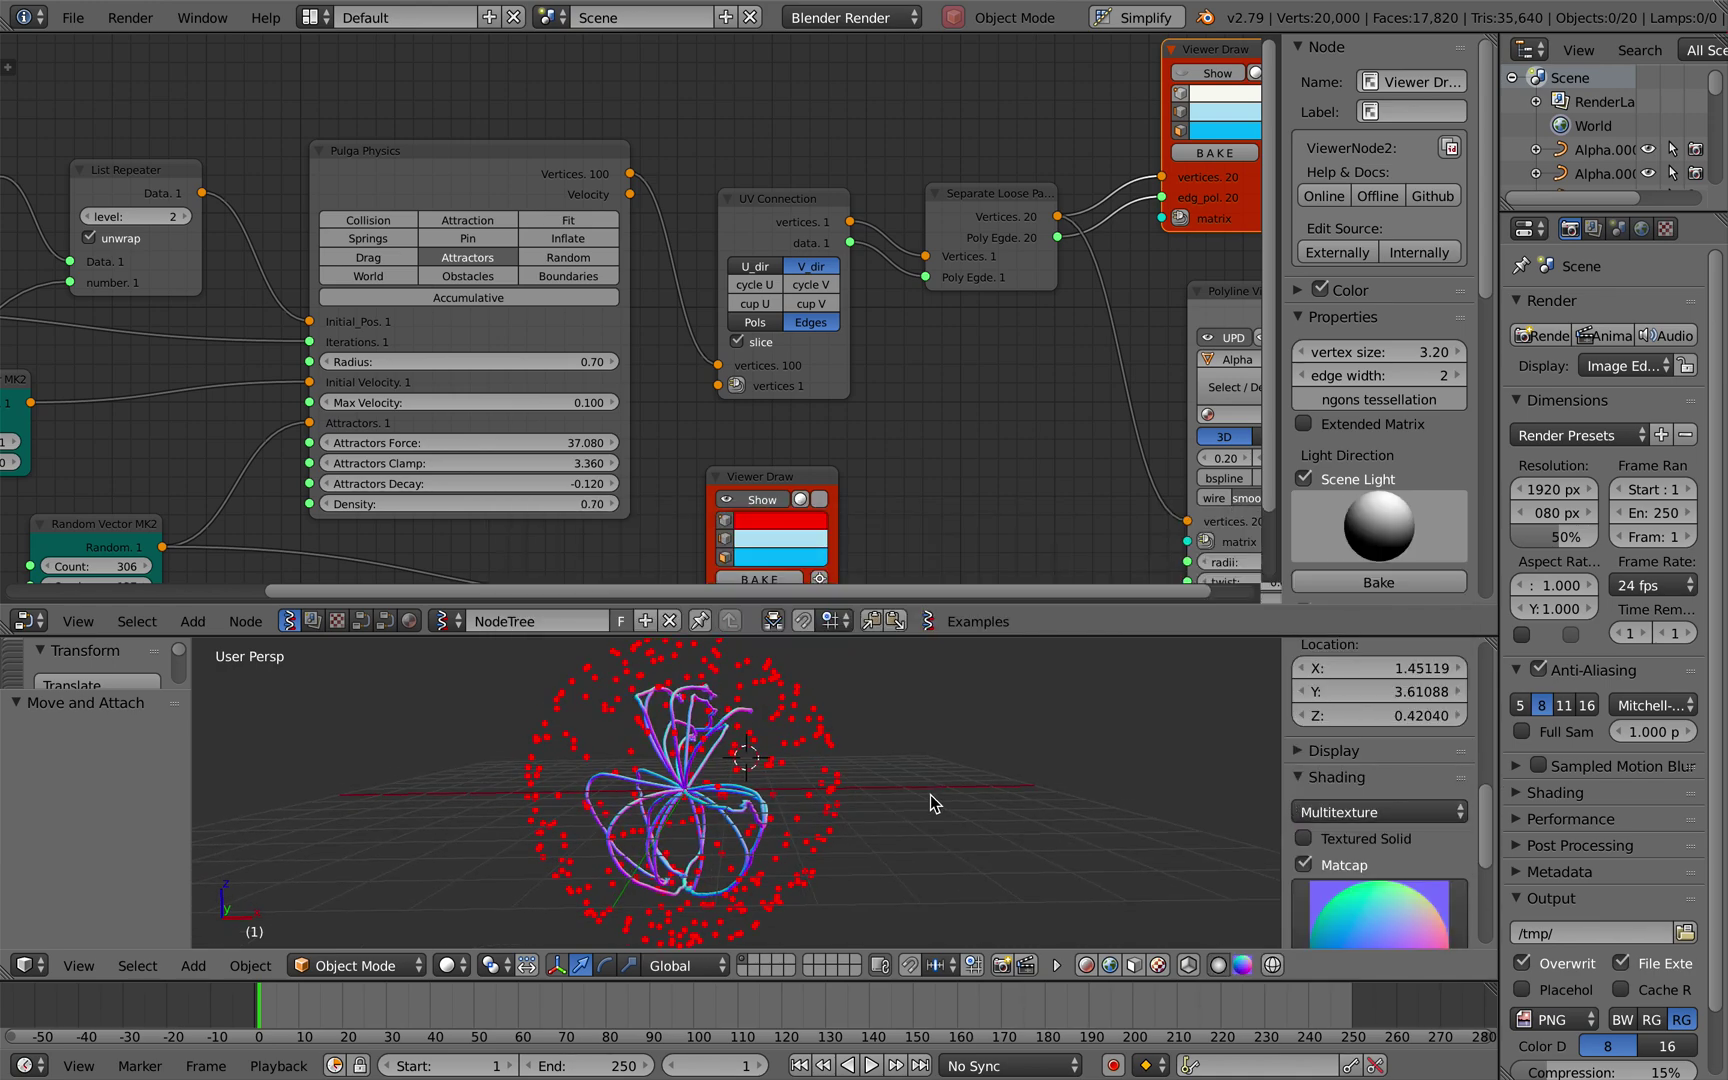
Set the seed of the attractors' Random Vector node to 311.
mouse_move(399, 399)
middle_mouse_down()
mouse_move(821, 398)
mouse_move(821, 349)
middle_mouse_up()
left_click_drag(541, 536, 649, 536)
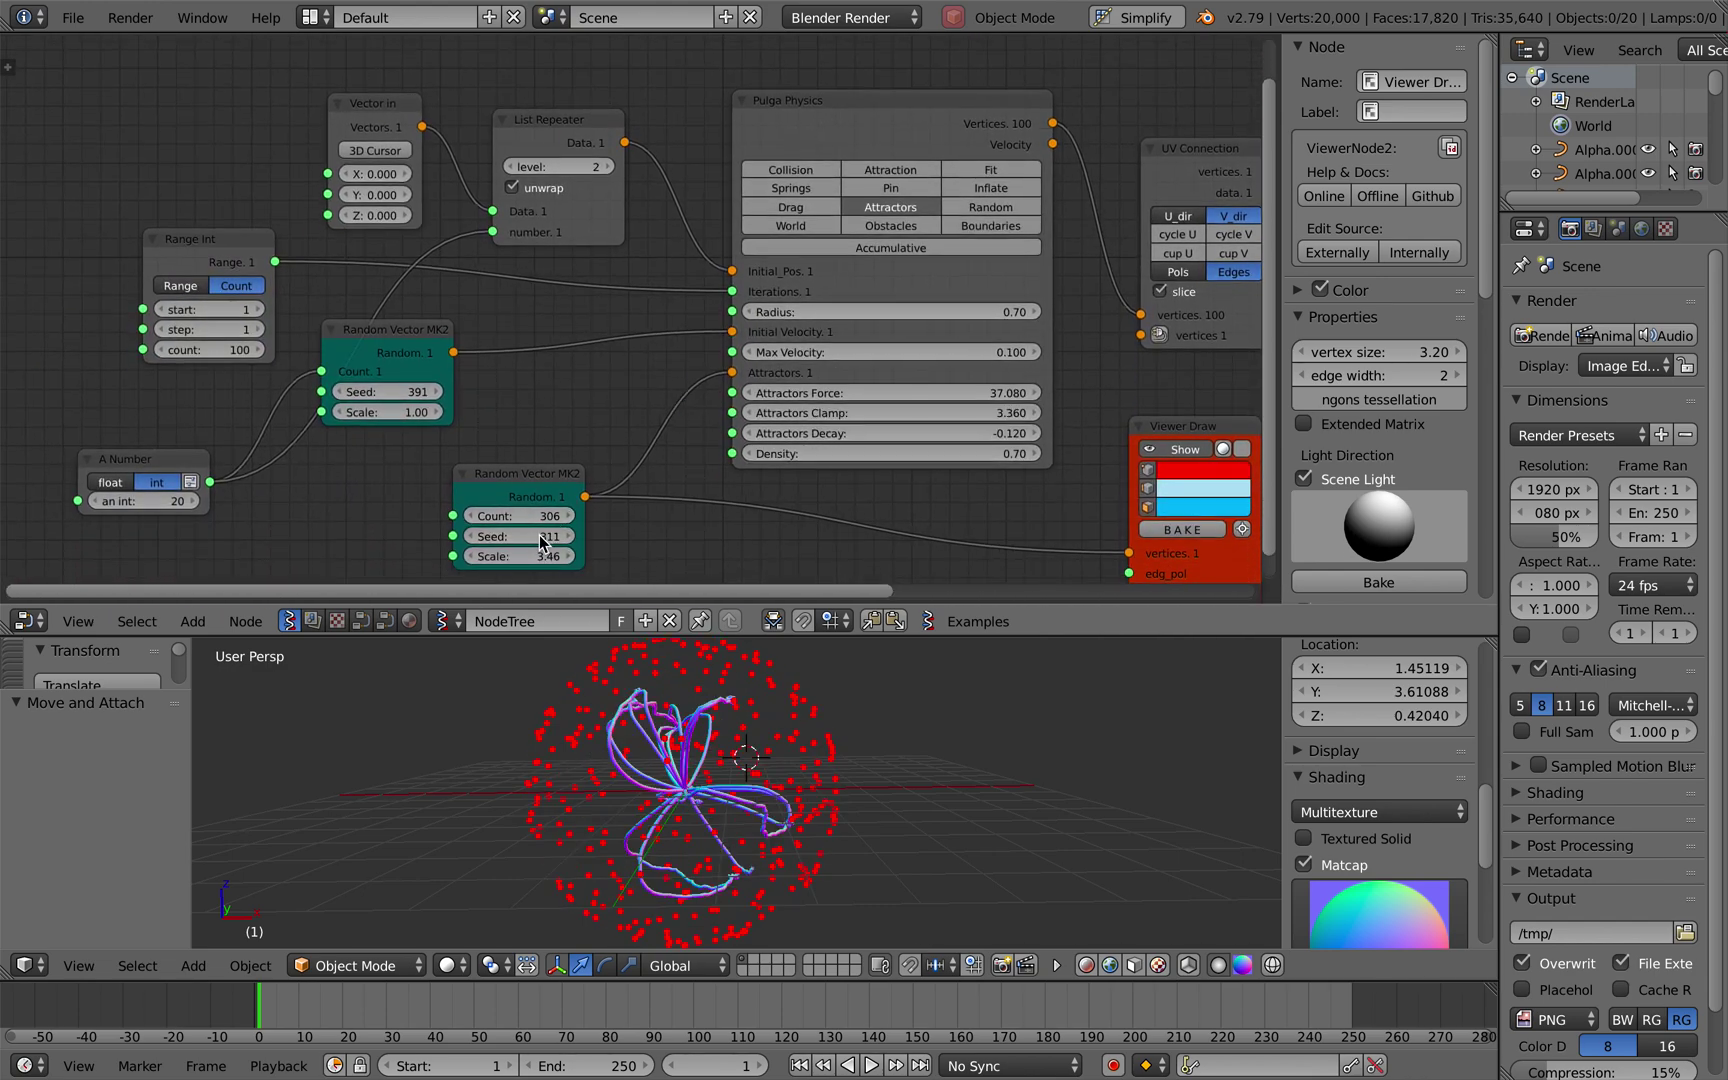
middle_click_drag(710, 786, 748, 788)
scroll(765, 732, "right", 1)
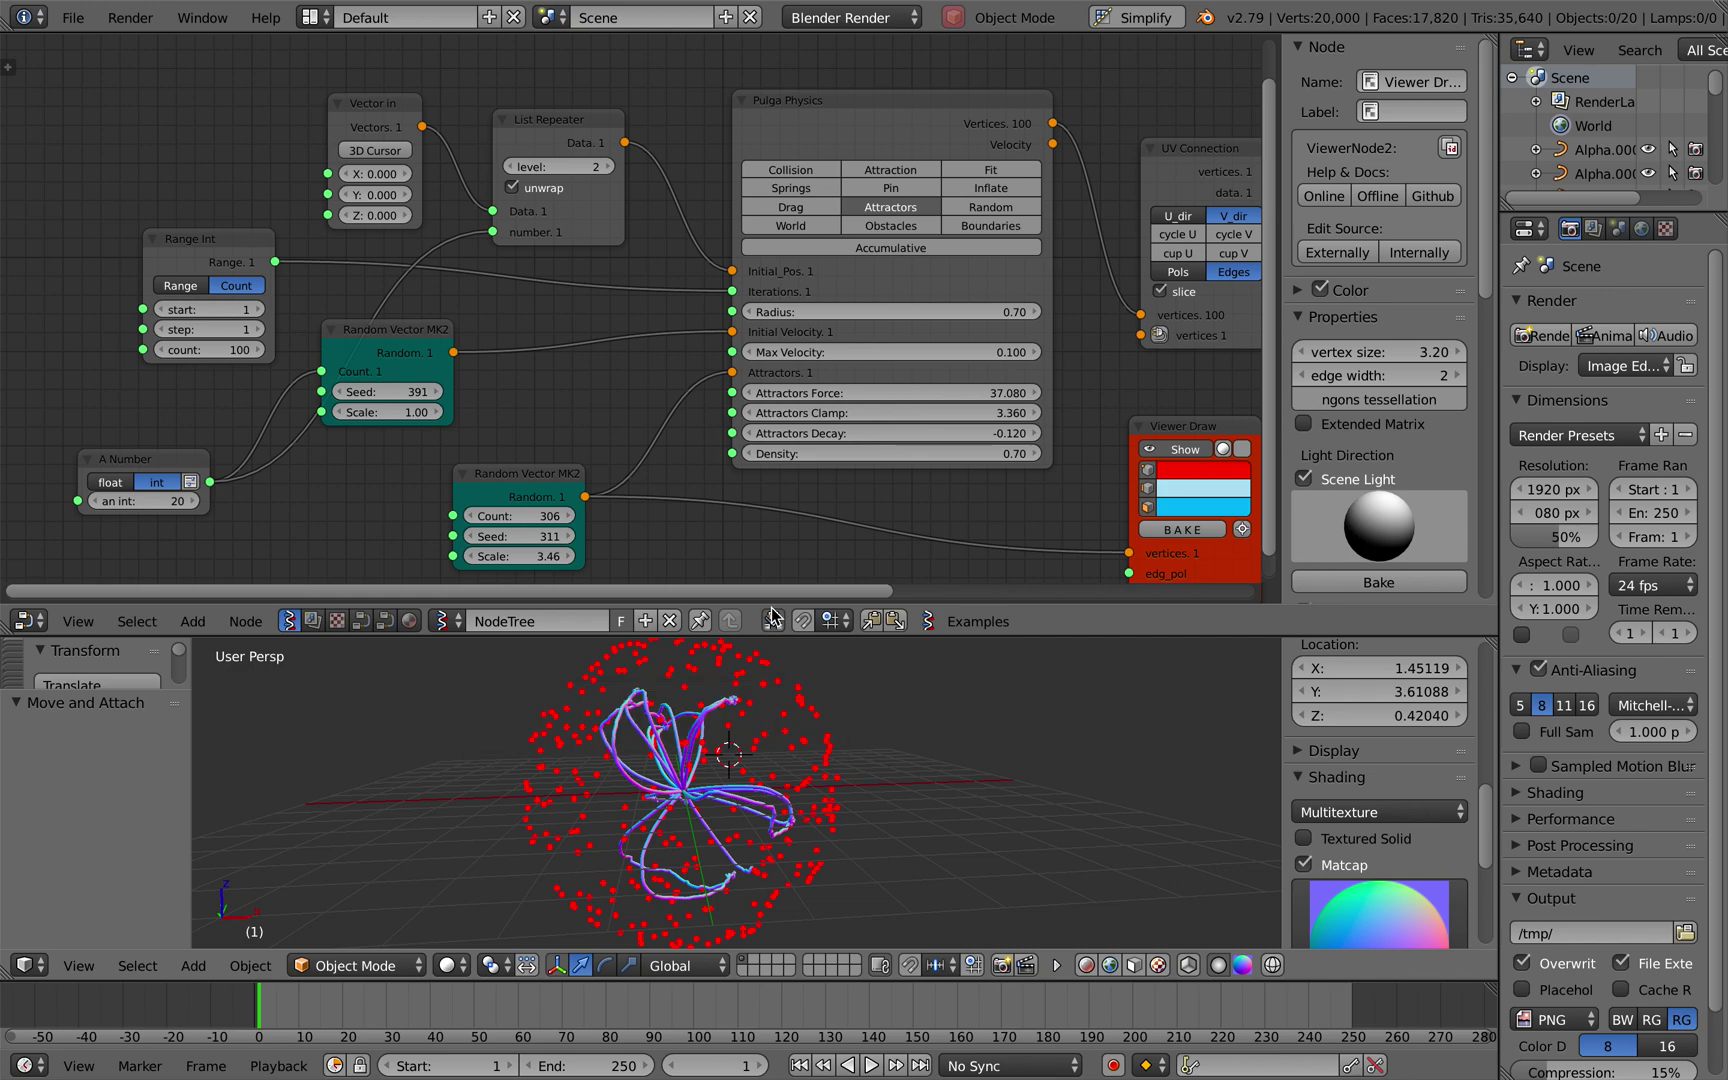
Set the Pulga Physics radius to 0.88, Attractors Force to 10.860 and Attractors Clamp to 2.940.
scroll(873, 428, "right", 6)
scroll(873, 428, "left", 1)
left_click_drag(644, 315, 700, 315)
left_click_drag(573, 117, 572, 109)
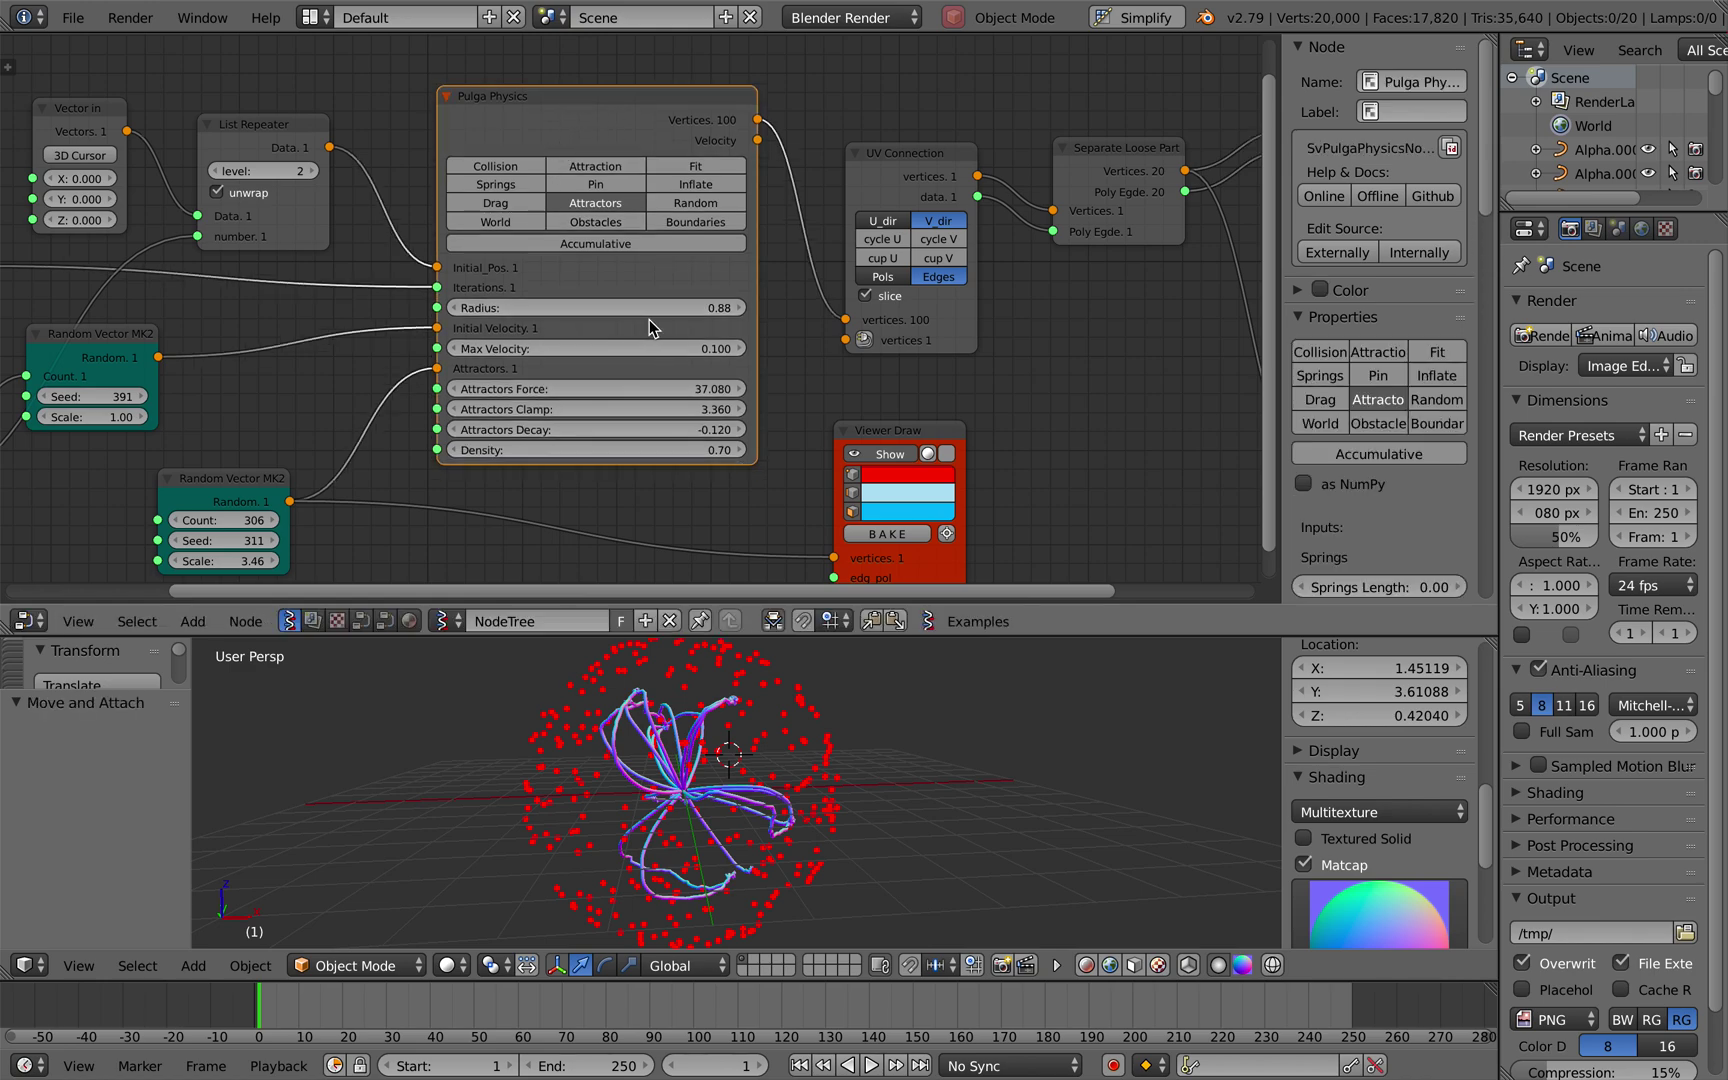
left_click_drag(639, 386, 651, 388)
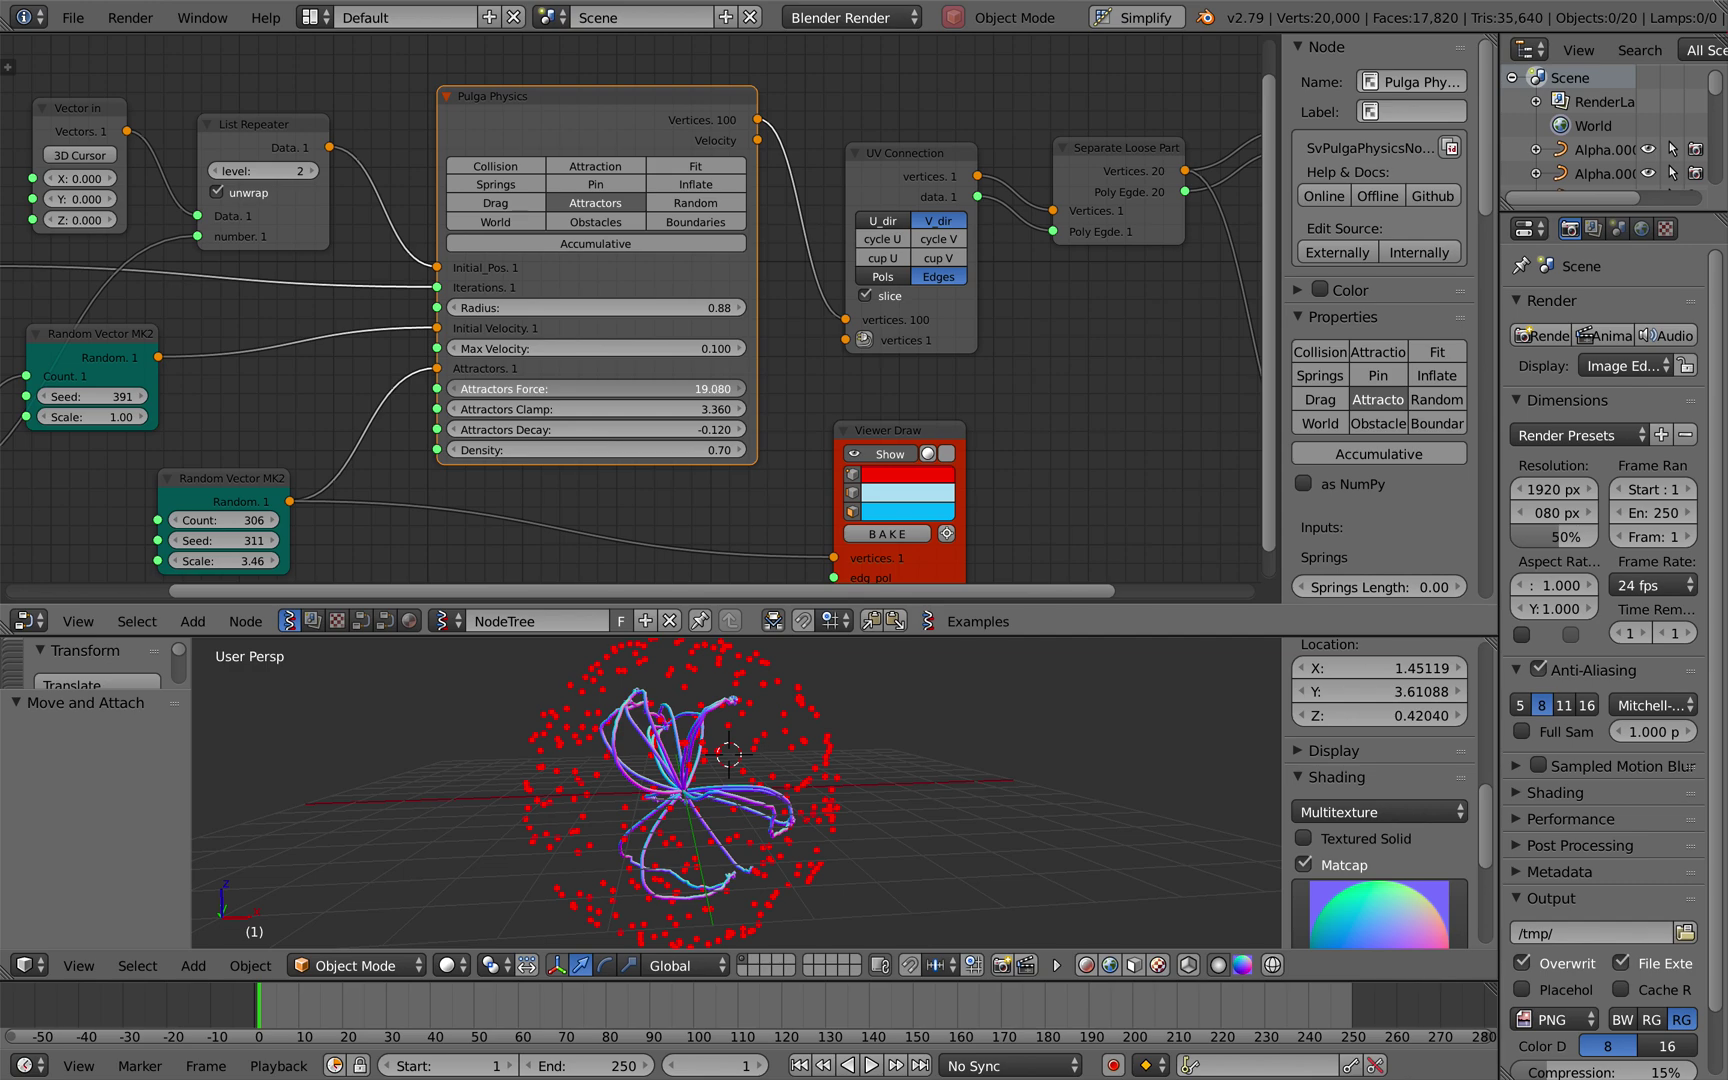
left_click_drag(640, 389, 636, 429)
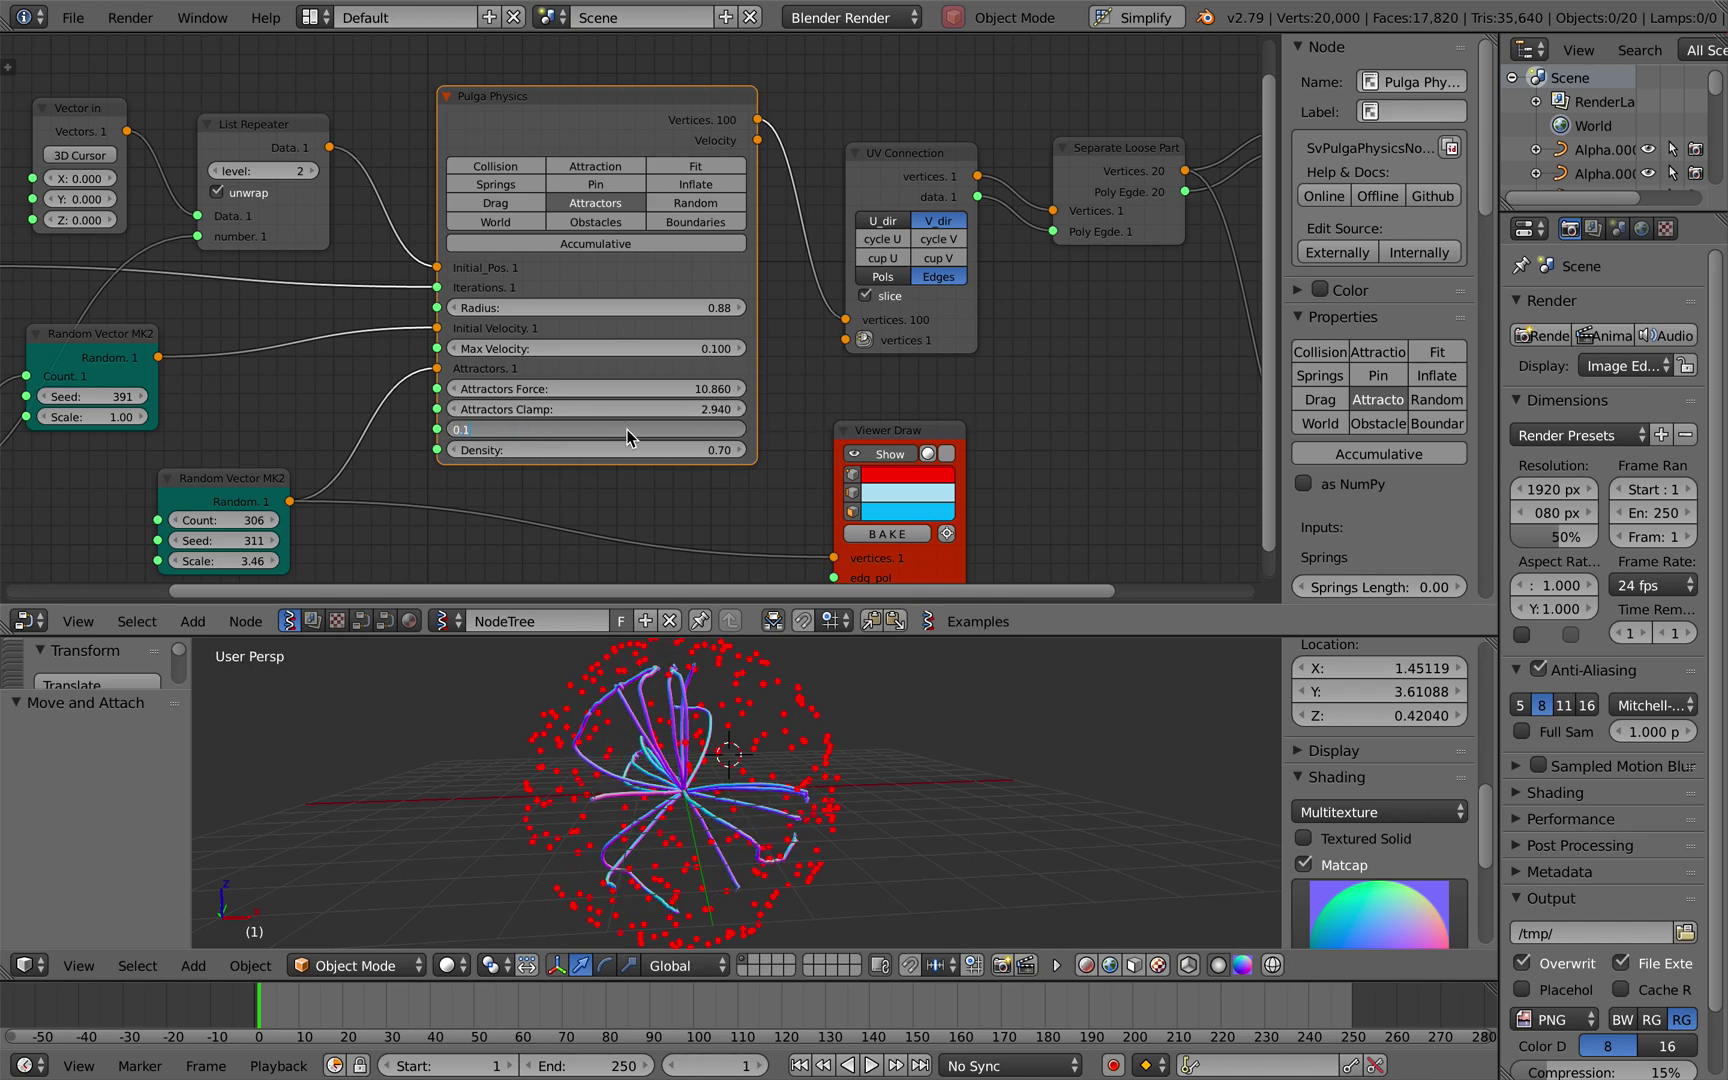
Set the Pulga Physics Attractors Decay to 0.1 and save the file.
type("0.1")
key("Return")
left_click_drag(620, 449, 575, 449)
middle_click_drag(712, 836, 714, 844)
key("ctrl+s")
left_click(717, 849)
Set the Pulga Physics Attractors Force to 2.340, Attractors Clamp to 2.580 and radius to 8.56.
left_click_drag(684, 391, 705, 391)
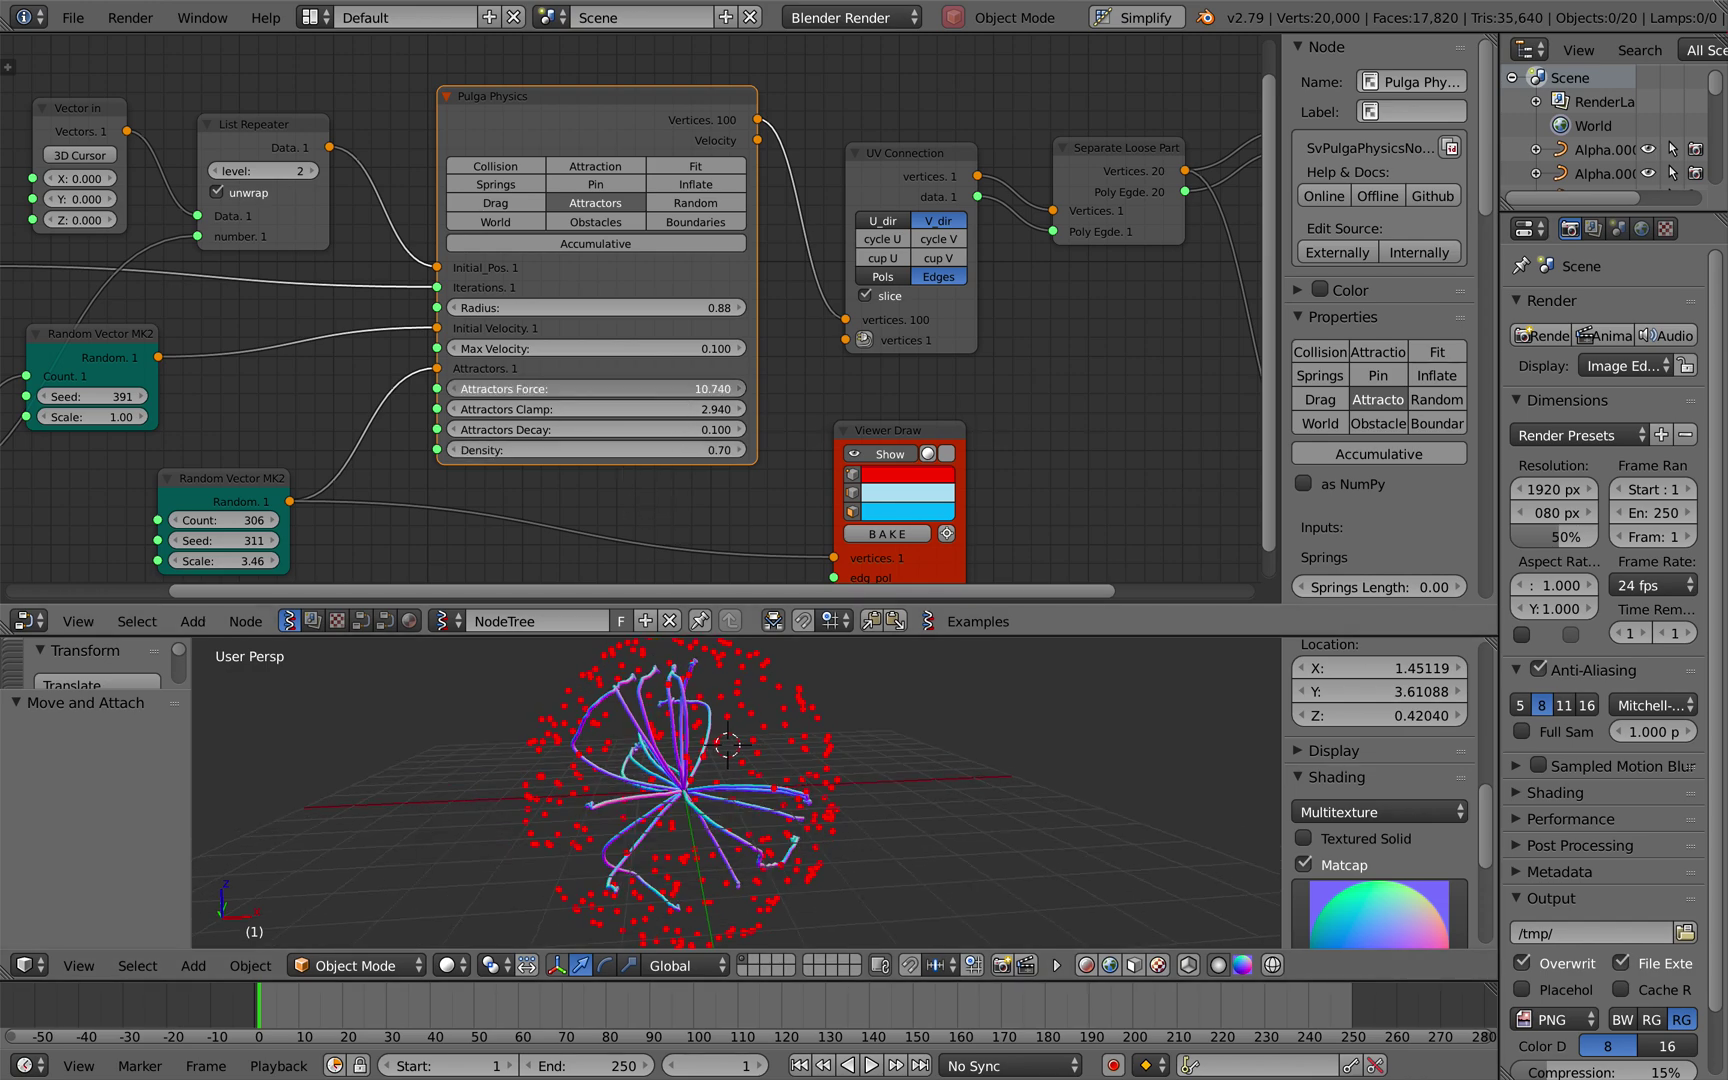
mouse_move(705, 391)
left_mouse_down()
mouse_move(670, 391)
mouse_move(709, 389)
left_mouse_up()
left_click_drag(705, 409, 661, 409)
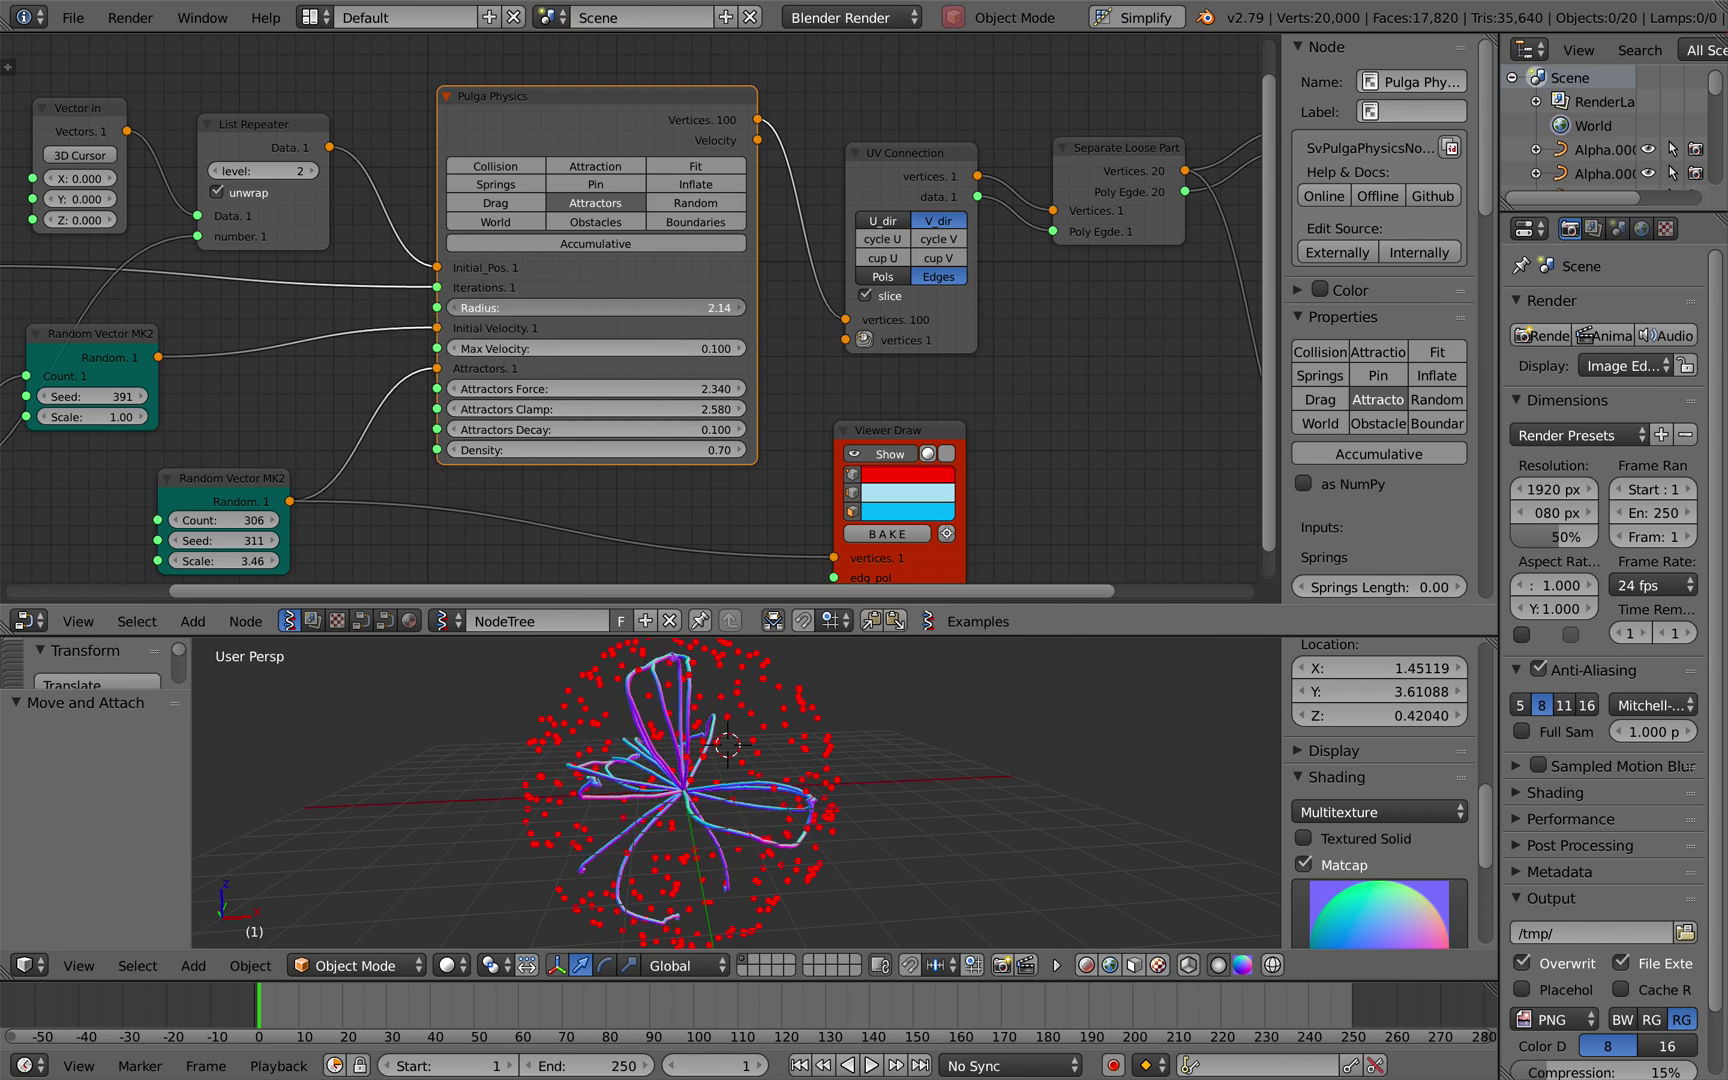
left_click_drag(661, 308, 724, 308)
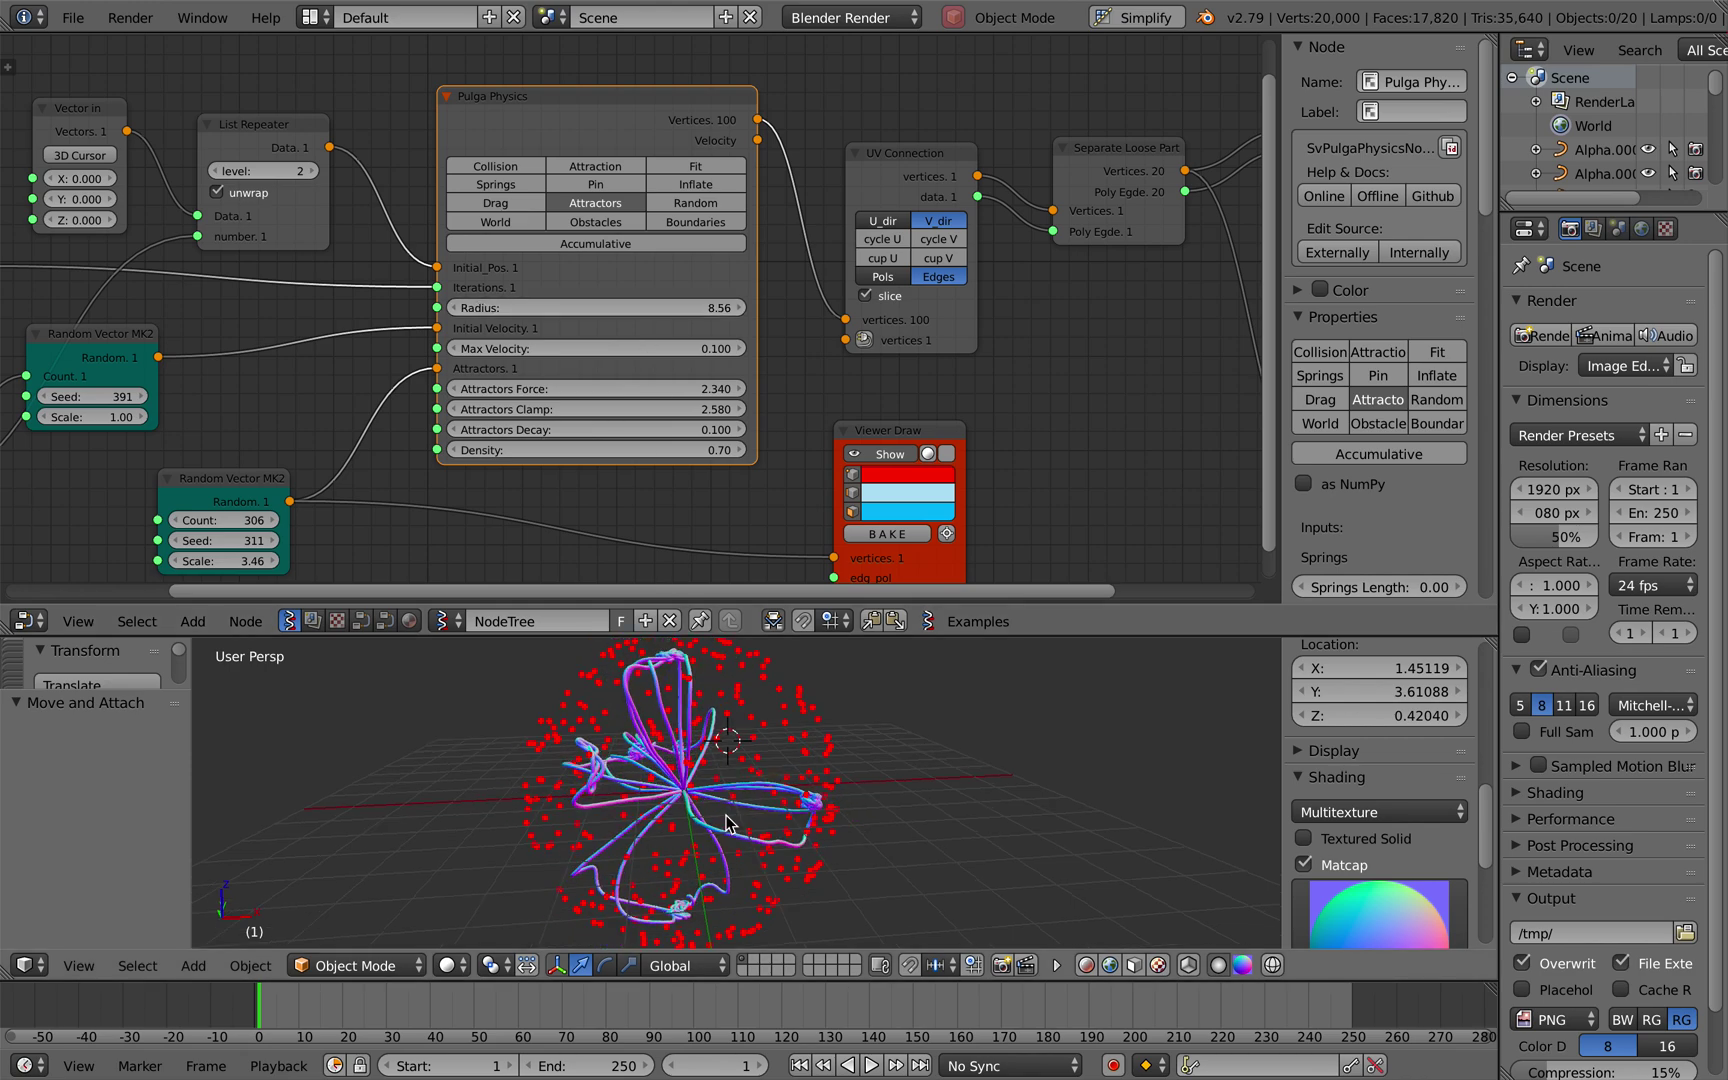
Set the attractors' Random Vector to seed 483 and scale 3.40, and the initial velocity's Random Vector seed to 631.
scroll(593, 432, "left", 5)
mouse_move(575, 540)
left_mouse_down()
mouse_move(705, 540)
mouse_move(565, 540)
mouse_move(580, 546)
left_mouse_up()
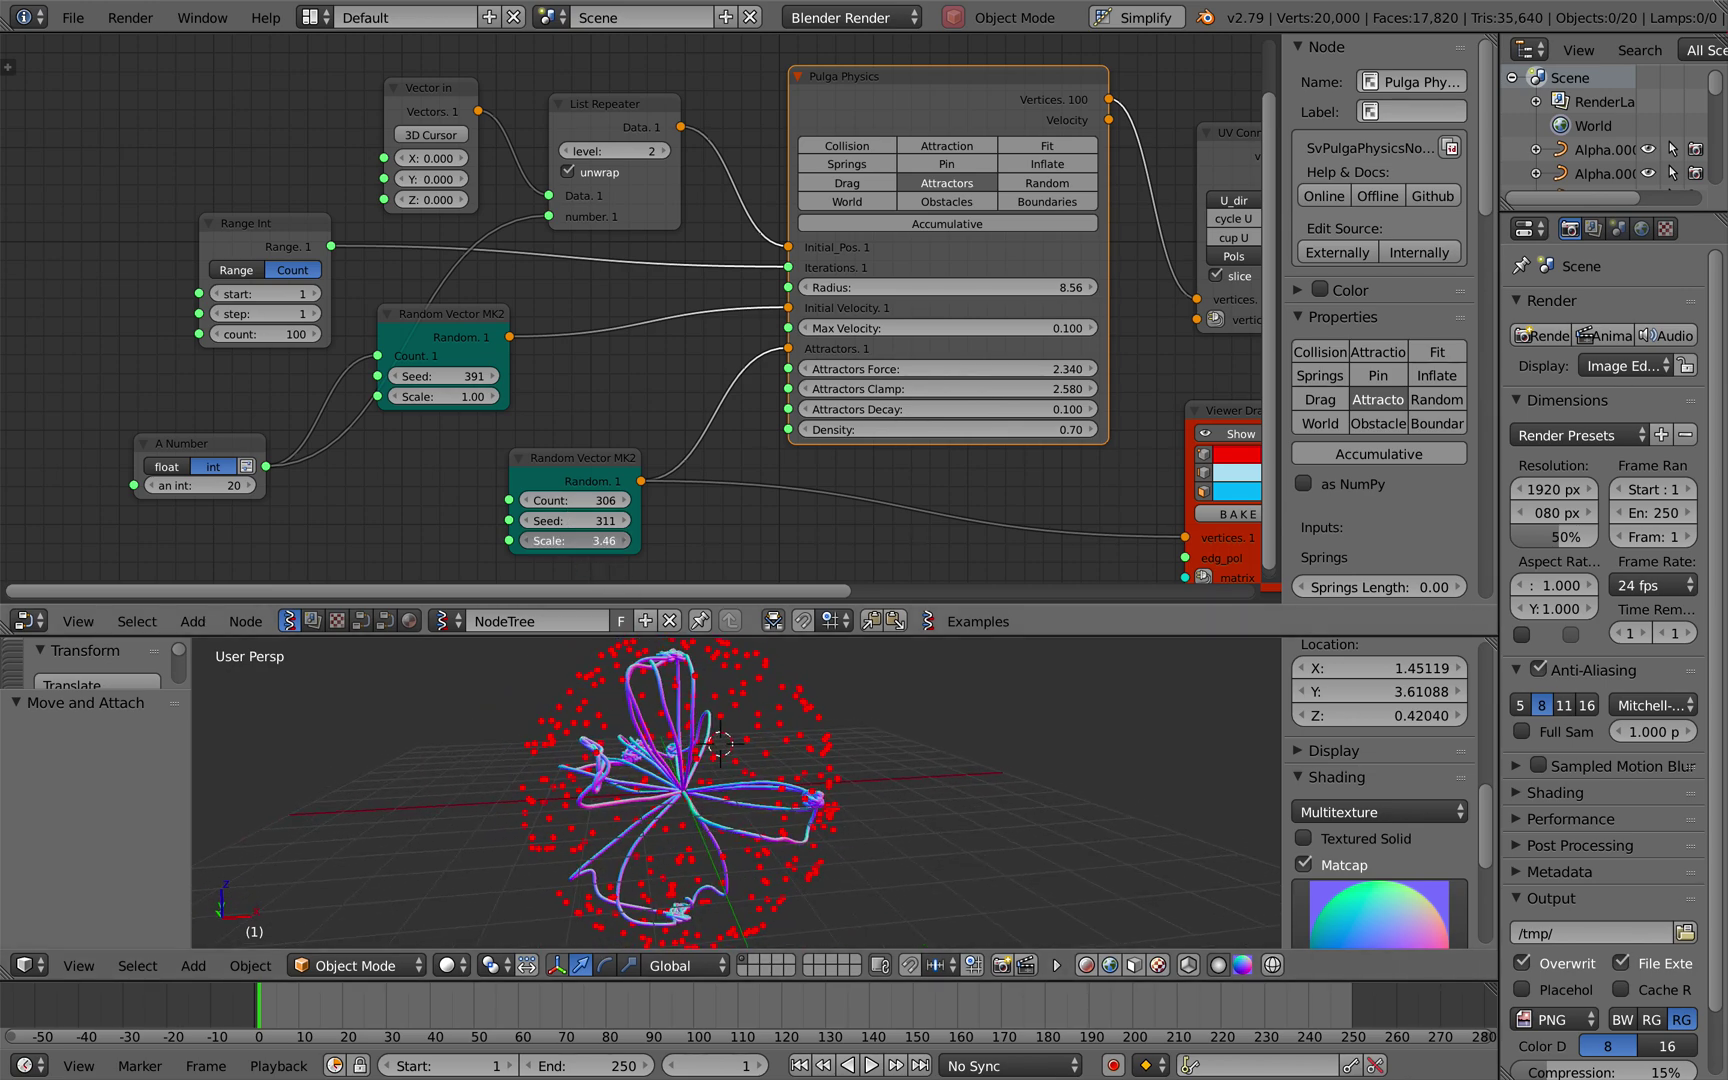
left_click_drag(575, 540, 569, 521)
left_click_drag(464, 377, 527, 376)
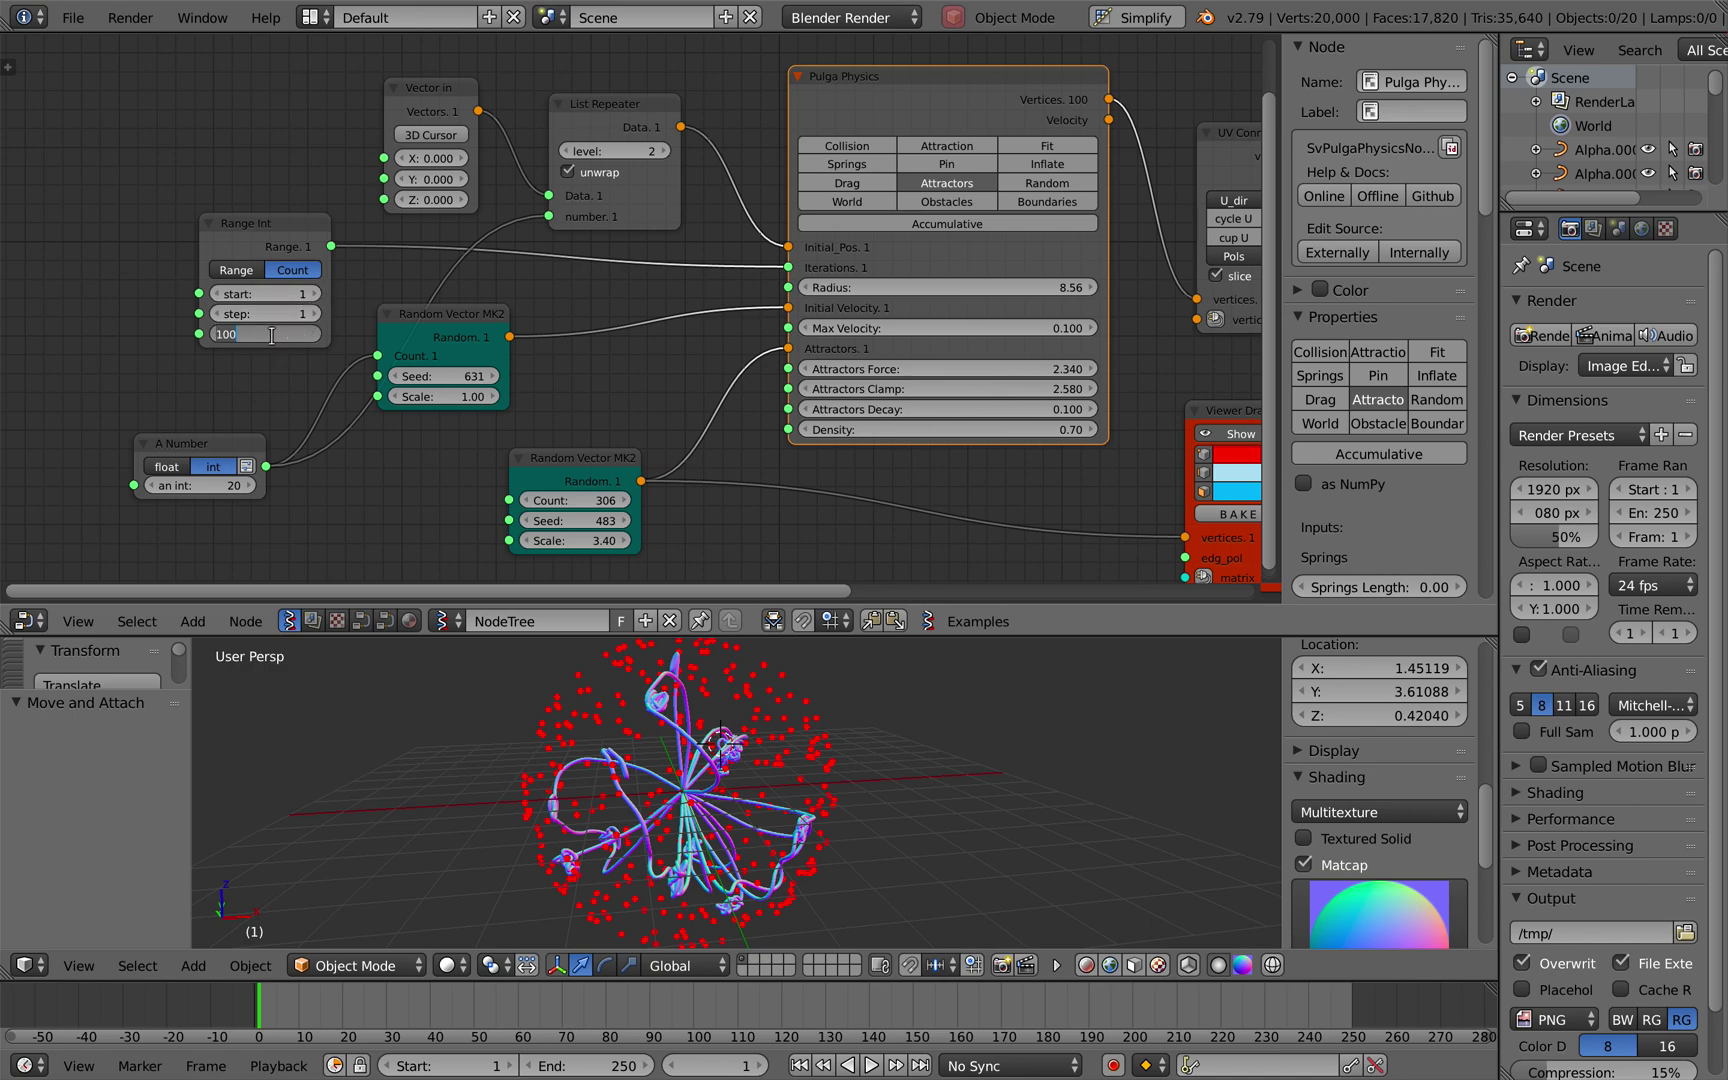
Try a Range Int count of 10 and set the count back to 100.
left_click(275, 338)
type("10")
key("Return")
mouse_move(271, 330)
left_mouse_down()
mouse_move(305, 330)
mouse_move(268, 330)
left_mouse_up()
left_click(268, 330)
type("100")
key("Return")
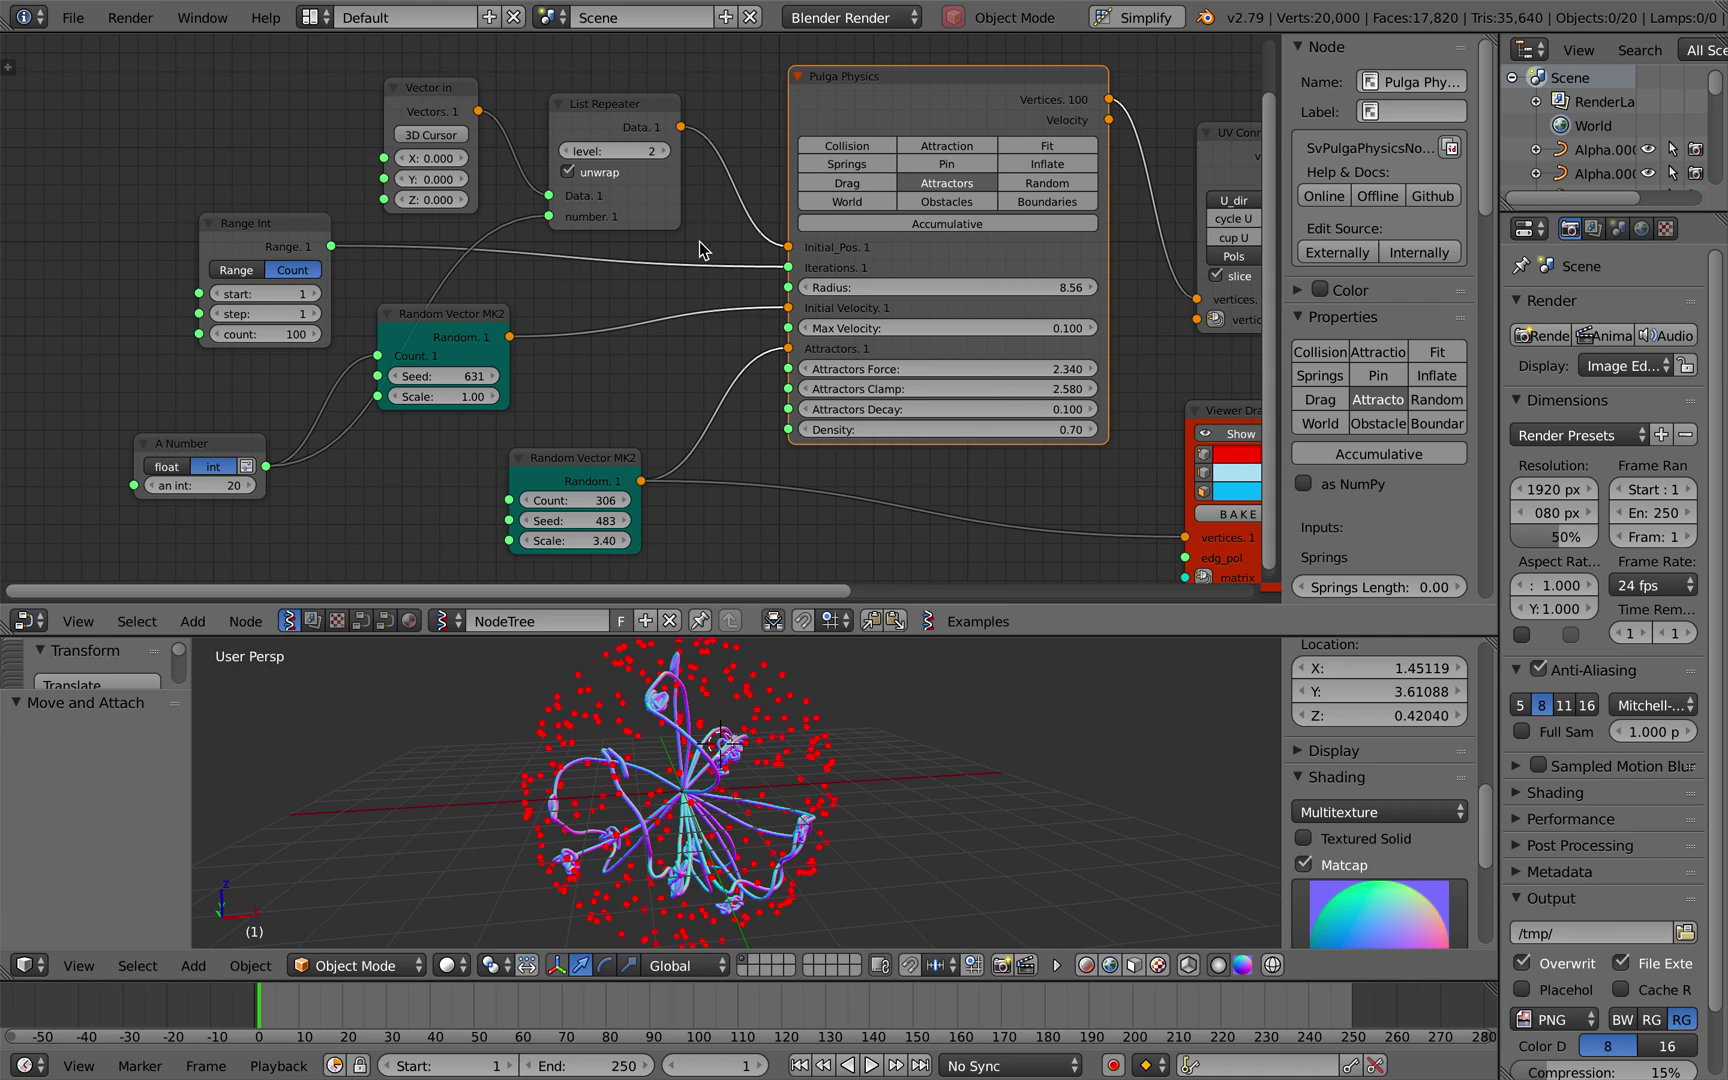
Move the Pulga Physics node slightly closer to the List Repeater and save the file.
scroll(699, 242, "right", 4)
left_click_drag(751, 93, 708, 92)
left_click(708, 100)
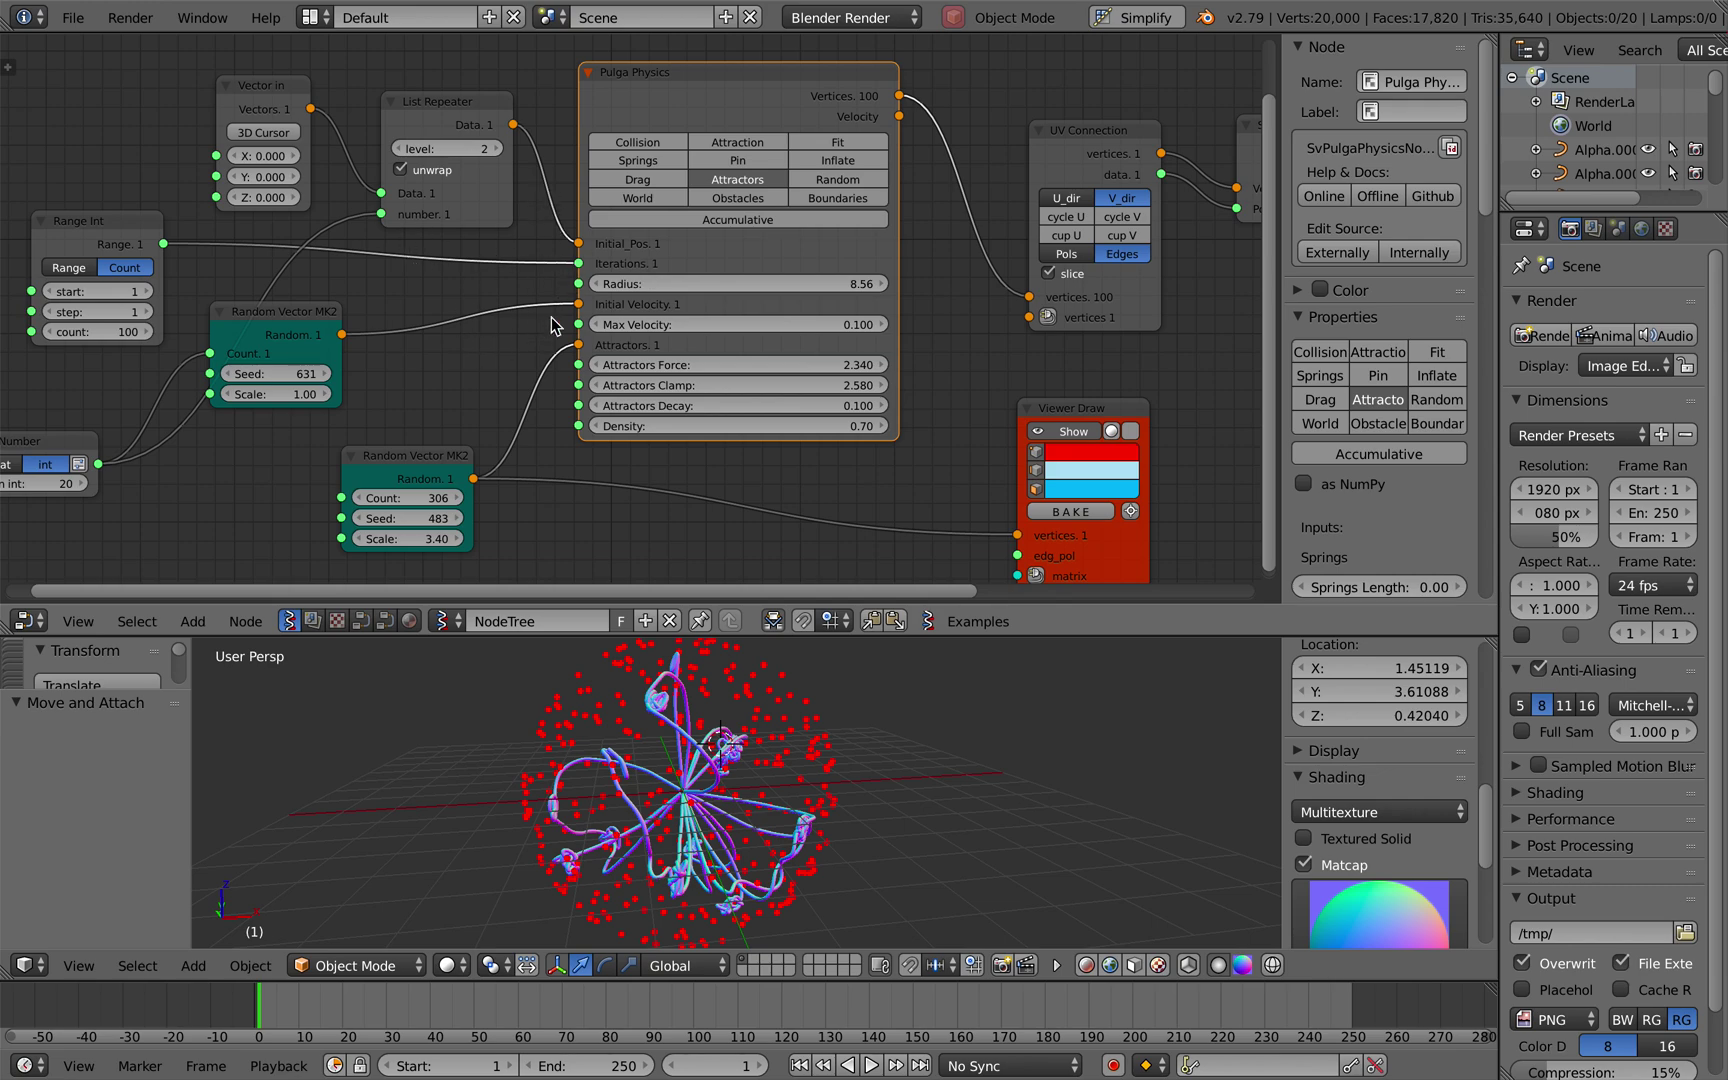
scroll(587, 330, "right", 1)
key("ctrl+s")
left_click(588, 330)
scroll(689, 728, "right", 4)
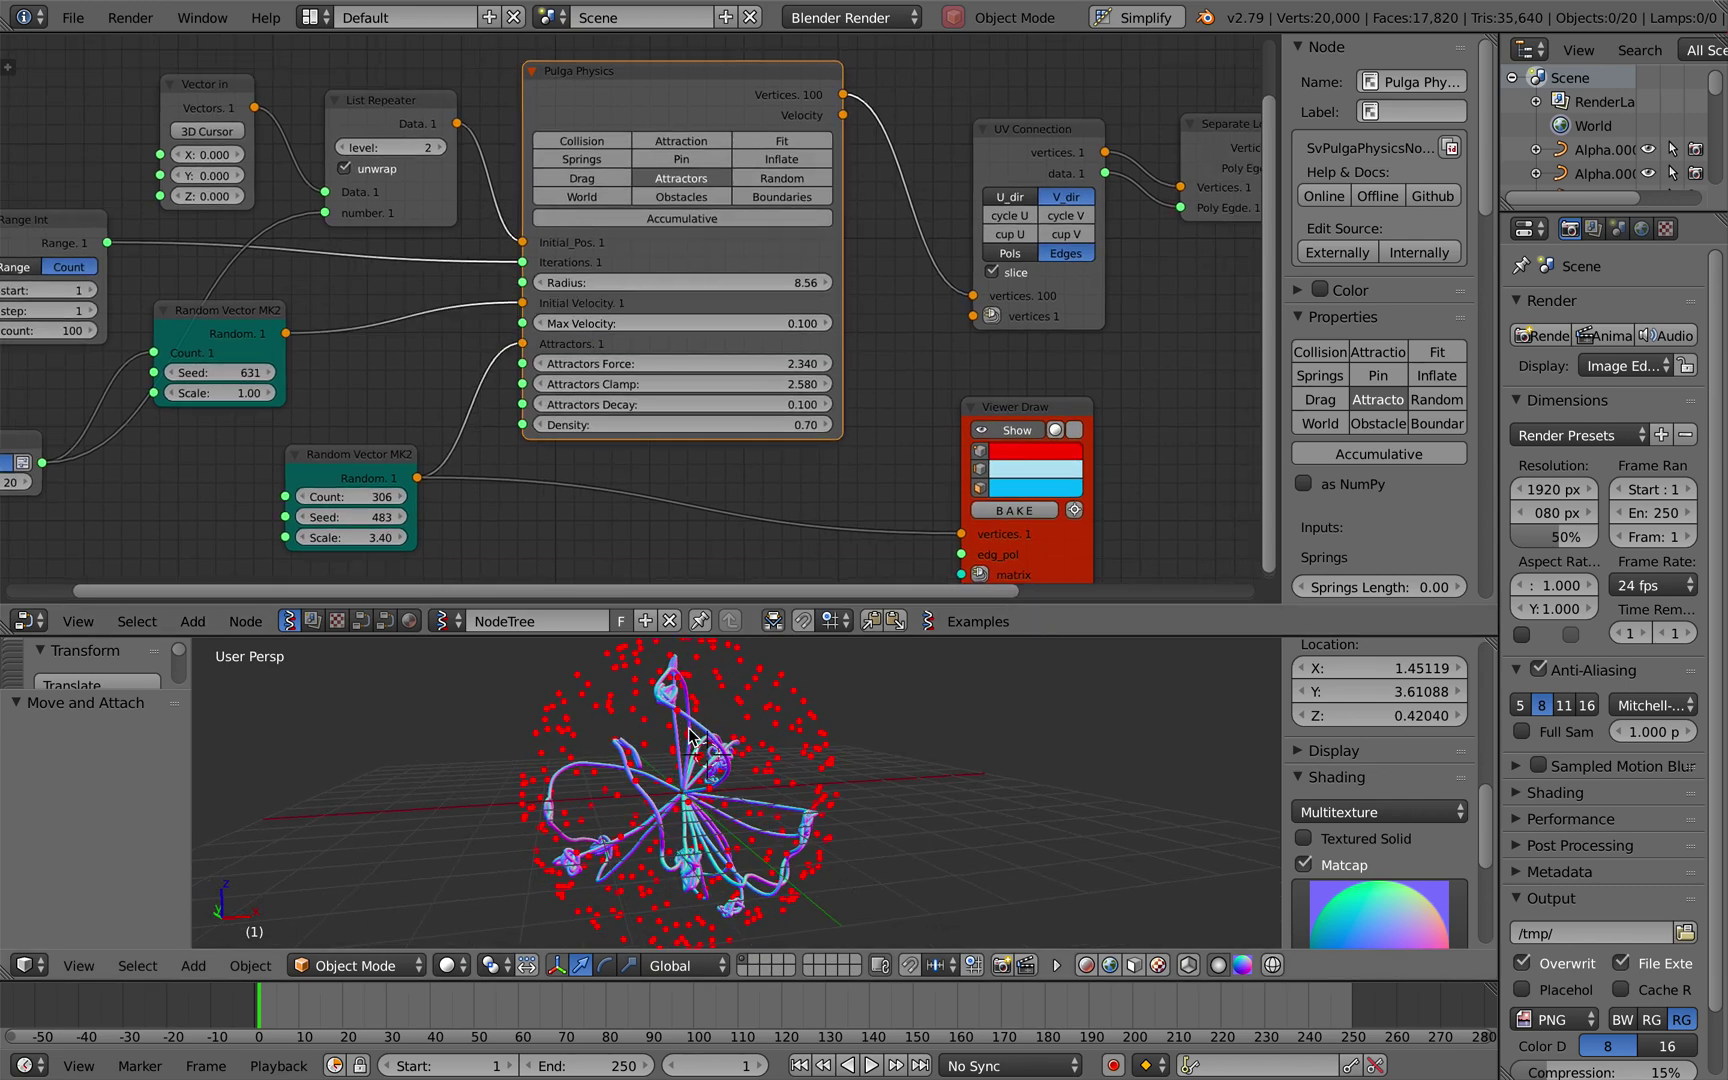
middle_click_drag(690, 737, 690, 735)
key("ctrl+s")
Switch to the browser to examine the plasma ball reference images and return to Blender.
key("ctrl+Right")
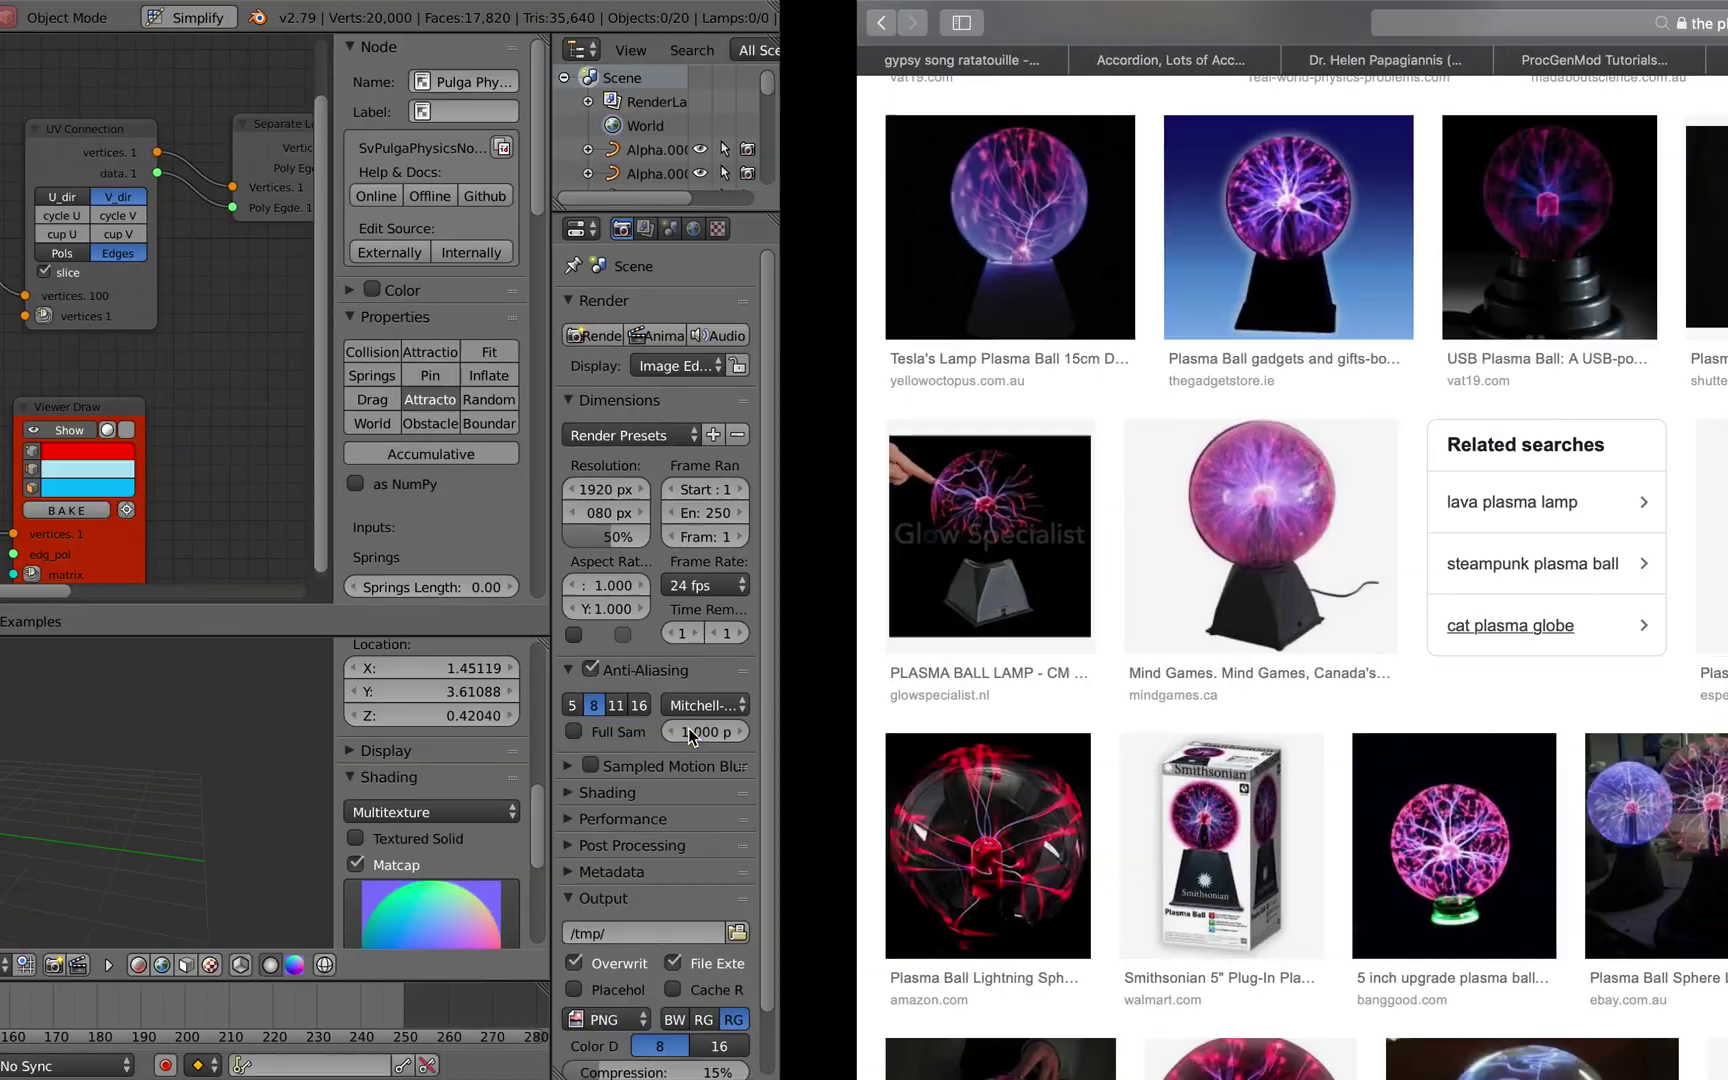
scroll(906, 440, "up", 12)
scroll(910, 447, "up", 5)
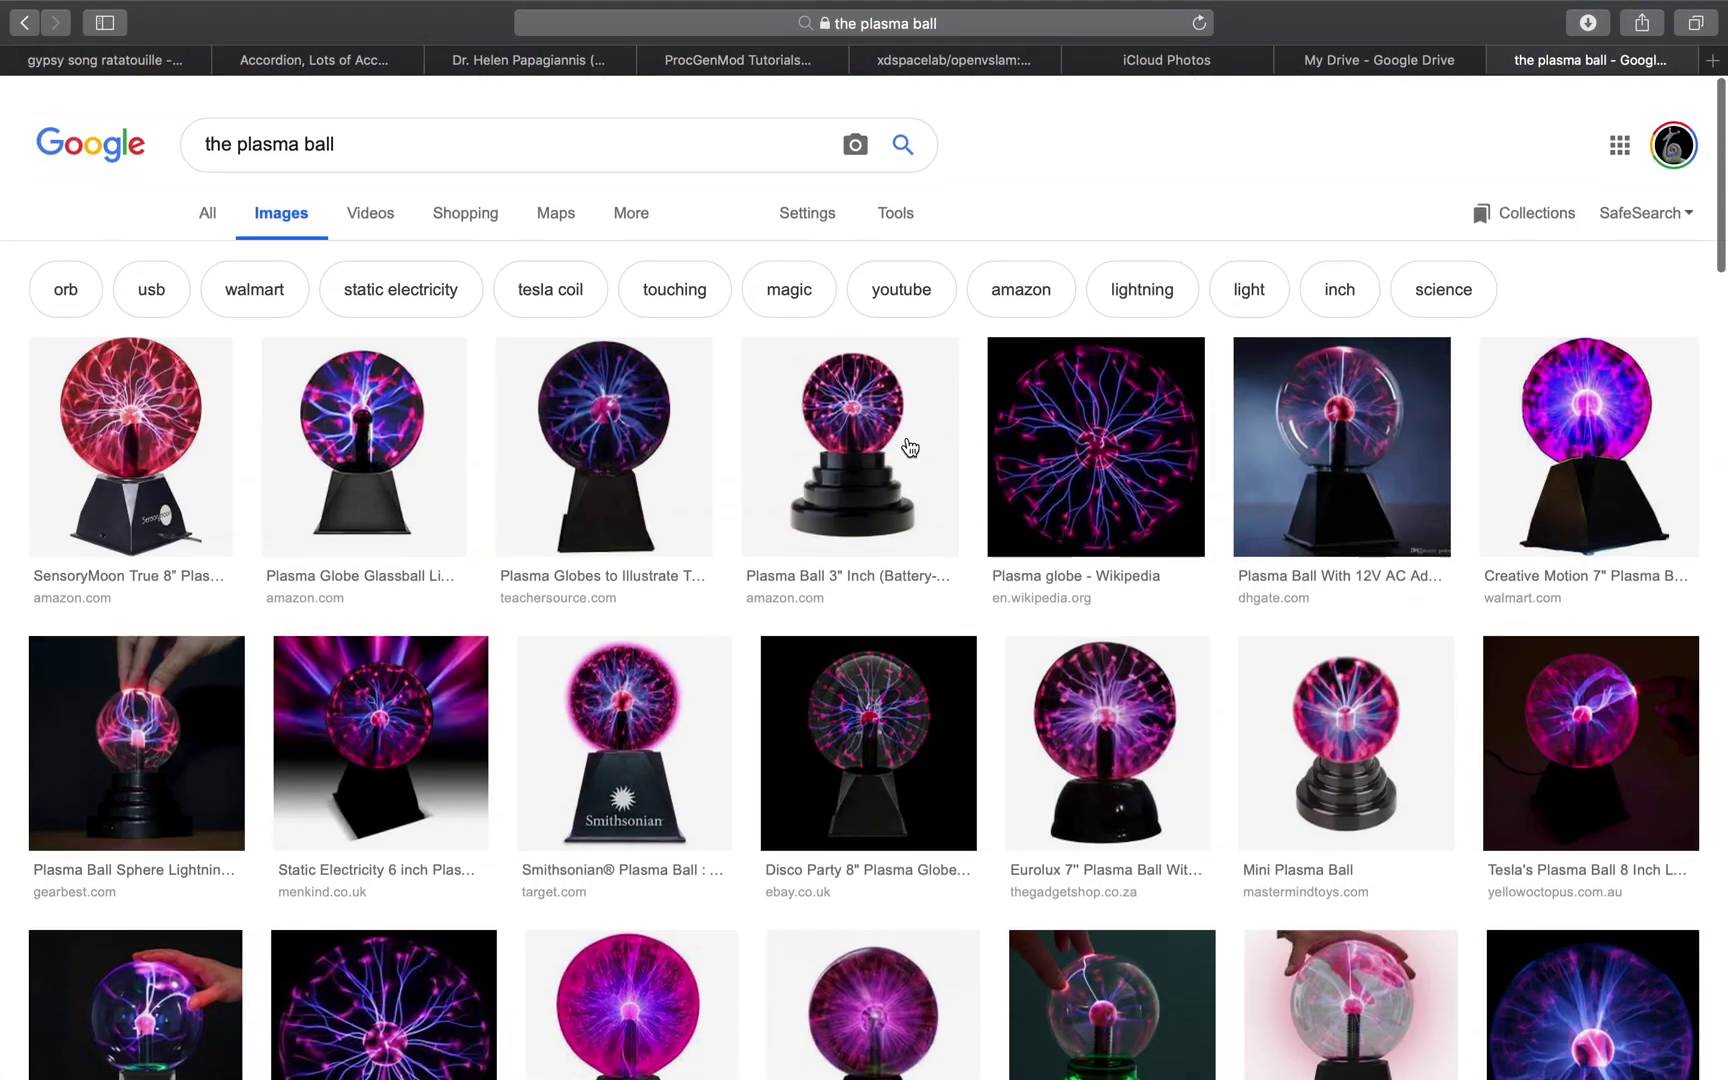
key("ctrl+Left")
Change the vertex colour of the attractors' Viewer Draw to yellow.
scroll(829, 798, "right", 3)
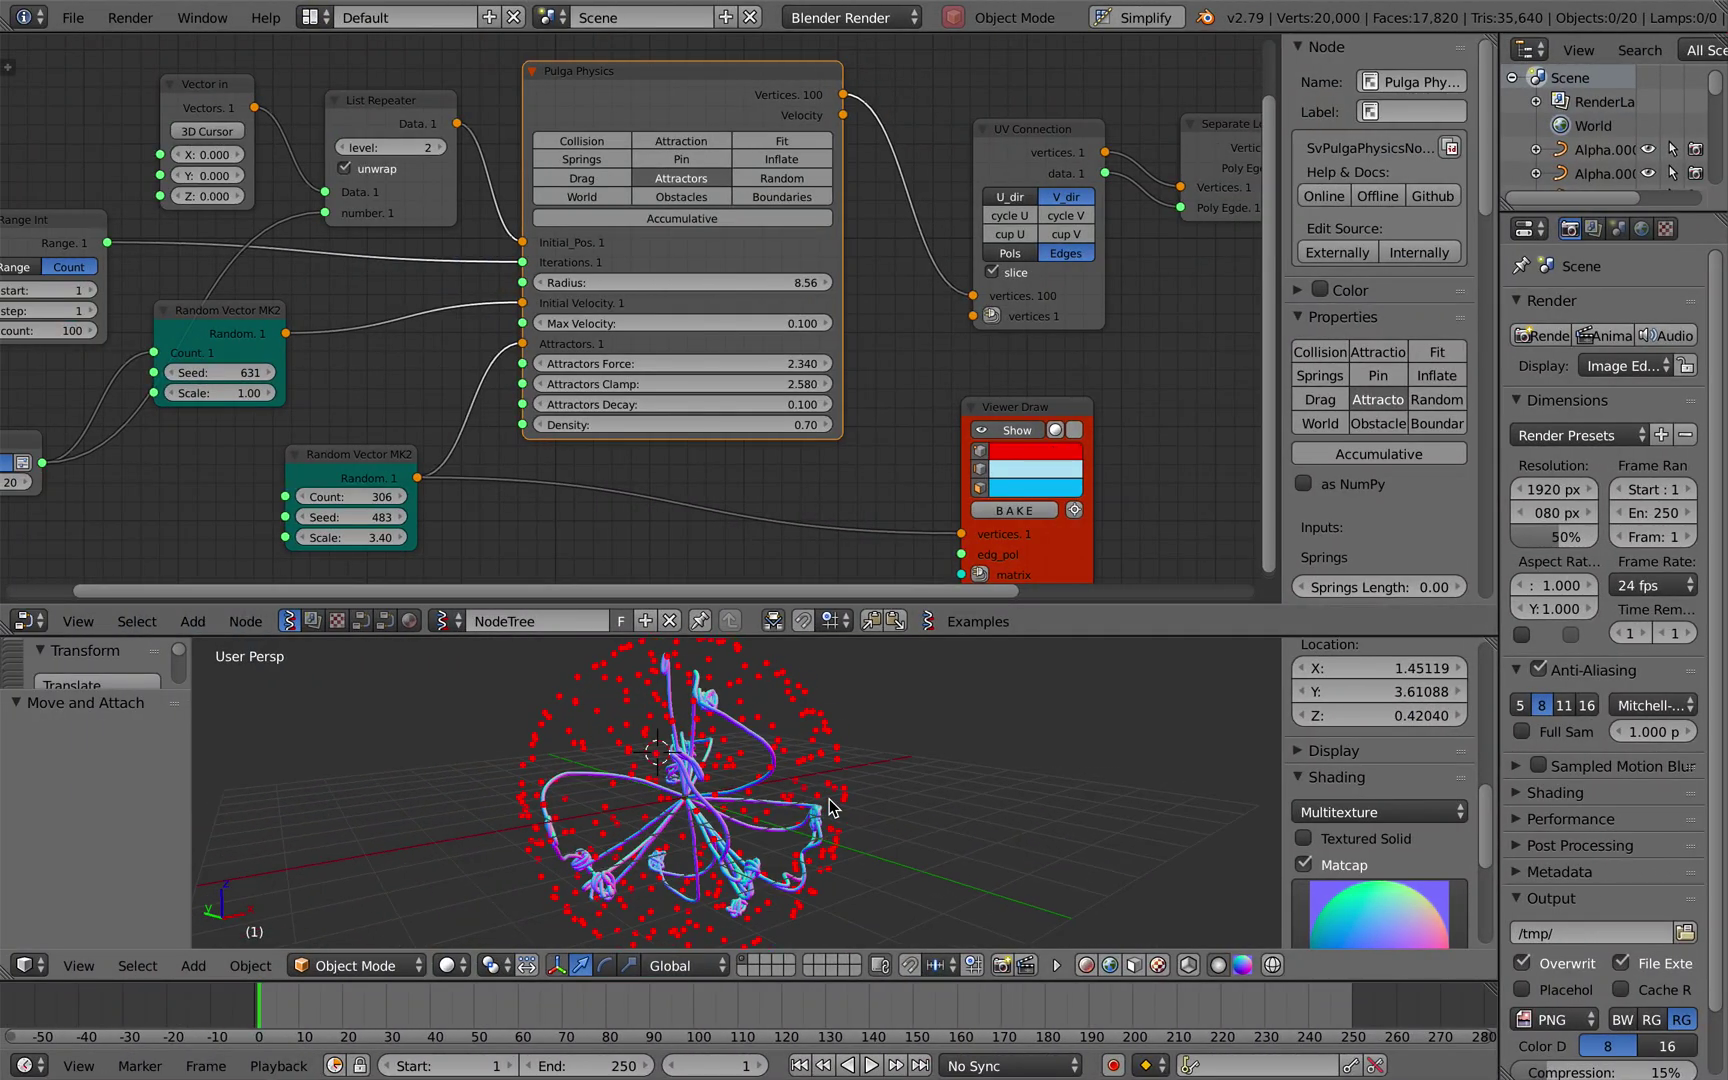
scroll(941, 470, "right", 3)
left_click(920, 462)
left_click_drag(940, 320, 869, 303)
scroll(878, 752, "right", 1)
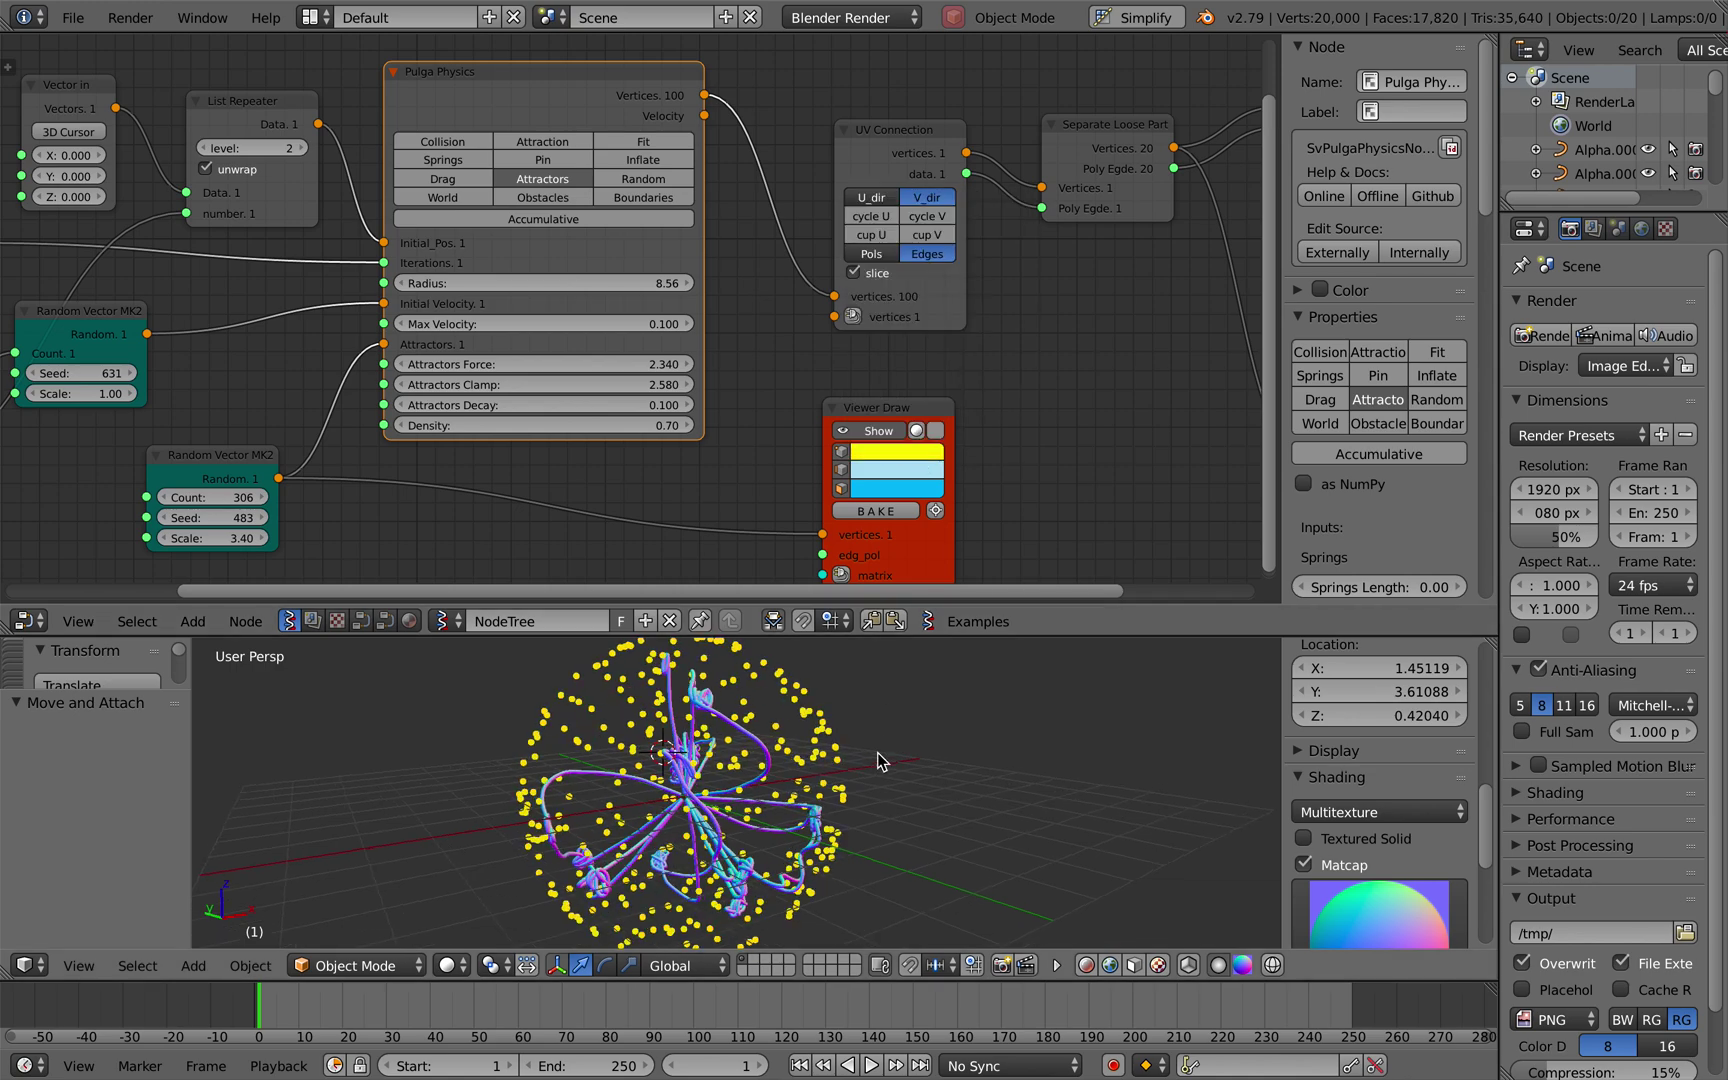
Try Polyline Viewer radii of 0.11 and set the Pulga Physics radius to 8.98.
scroll(971, 340, "right", 3)
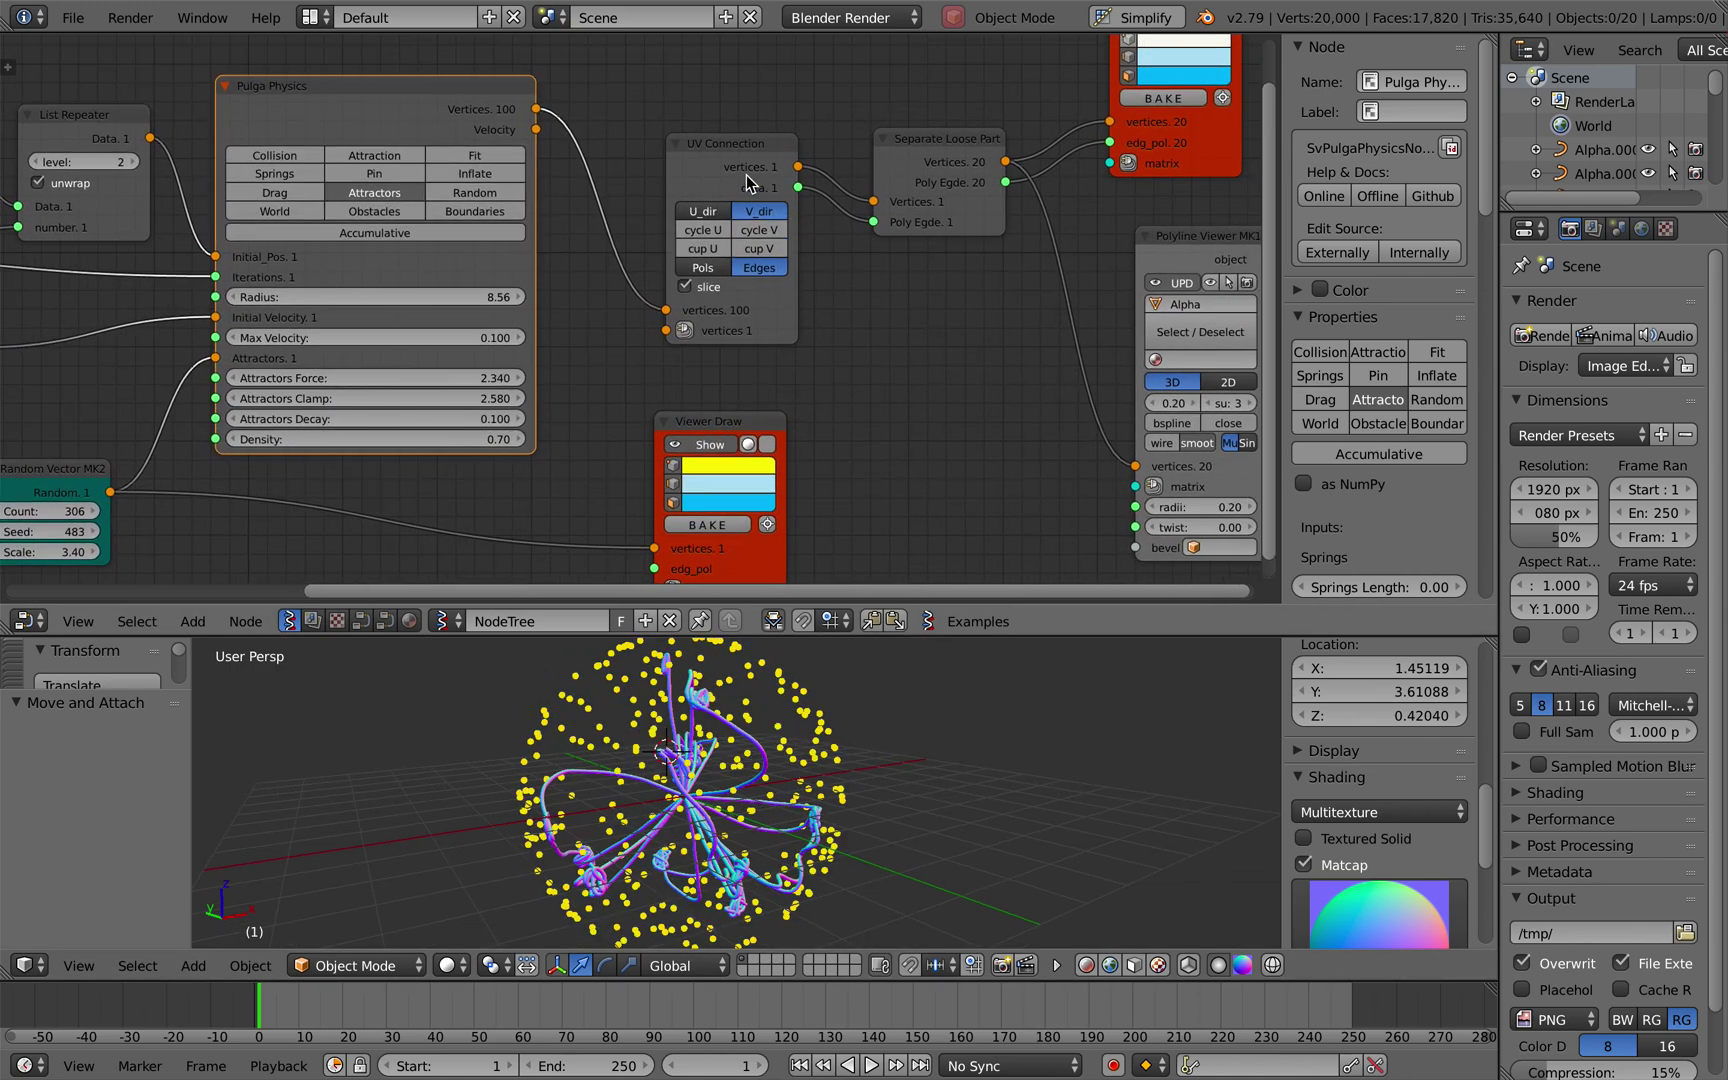
scroll(1252, 355, "right", 2, "ctrl")
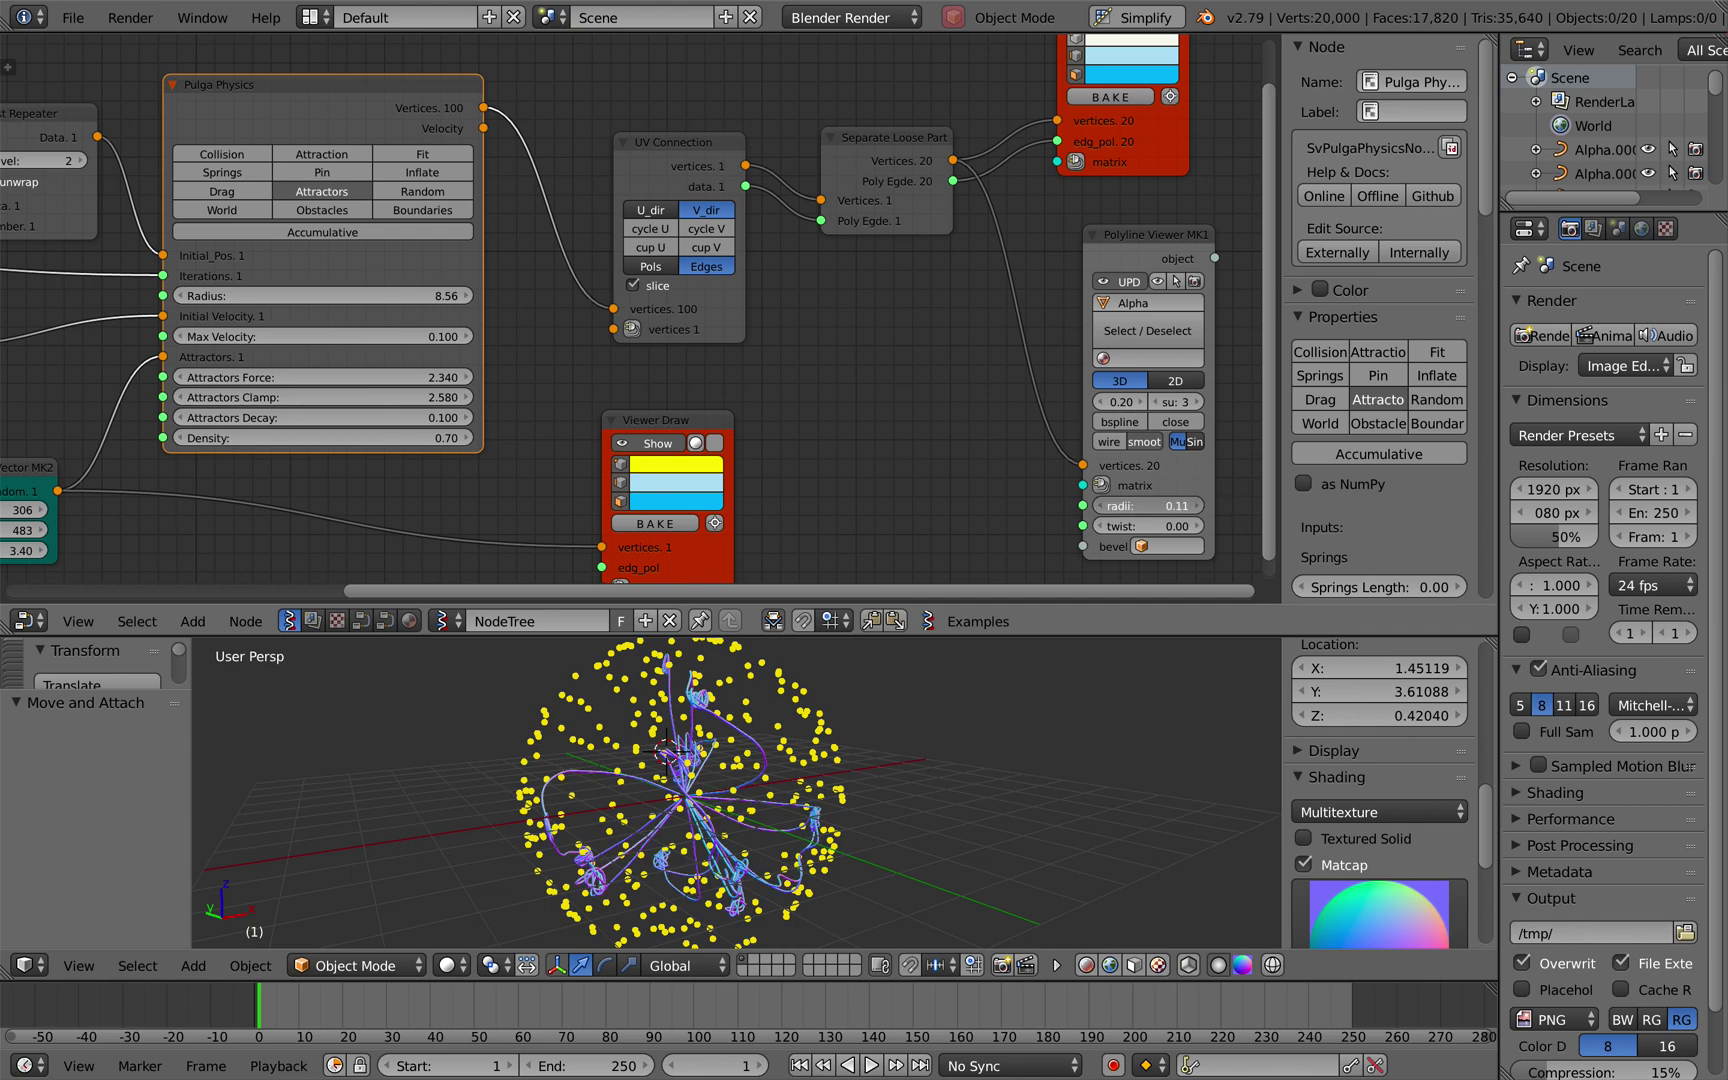
scroll(736, 335, "left", 9, "ctrl")
left_click_drag(620, 295, 643, 294)
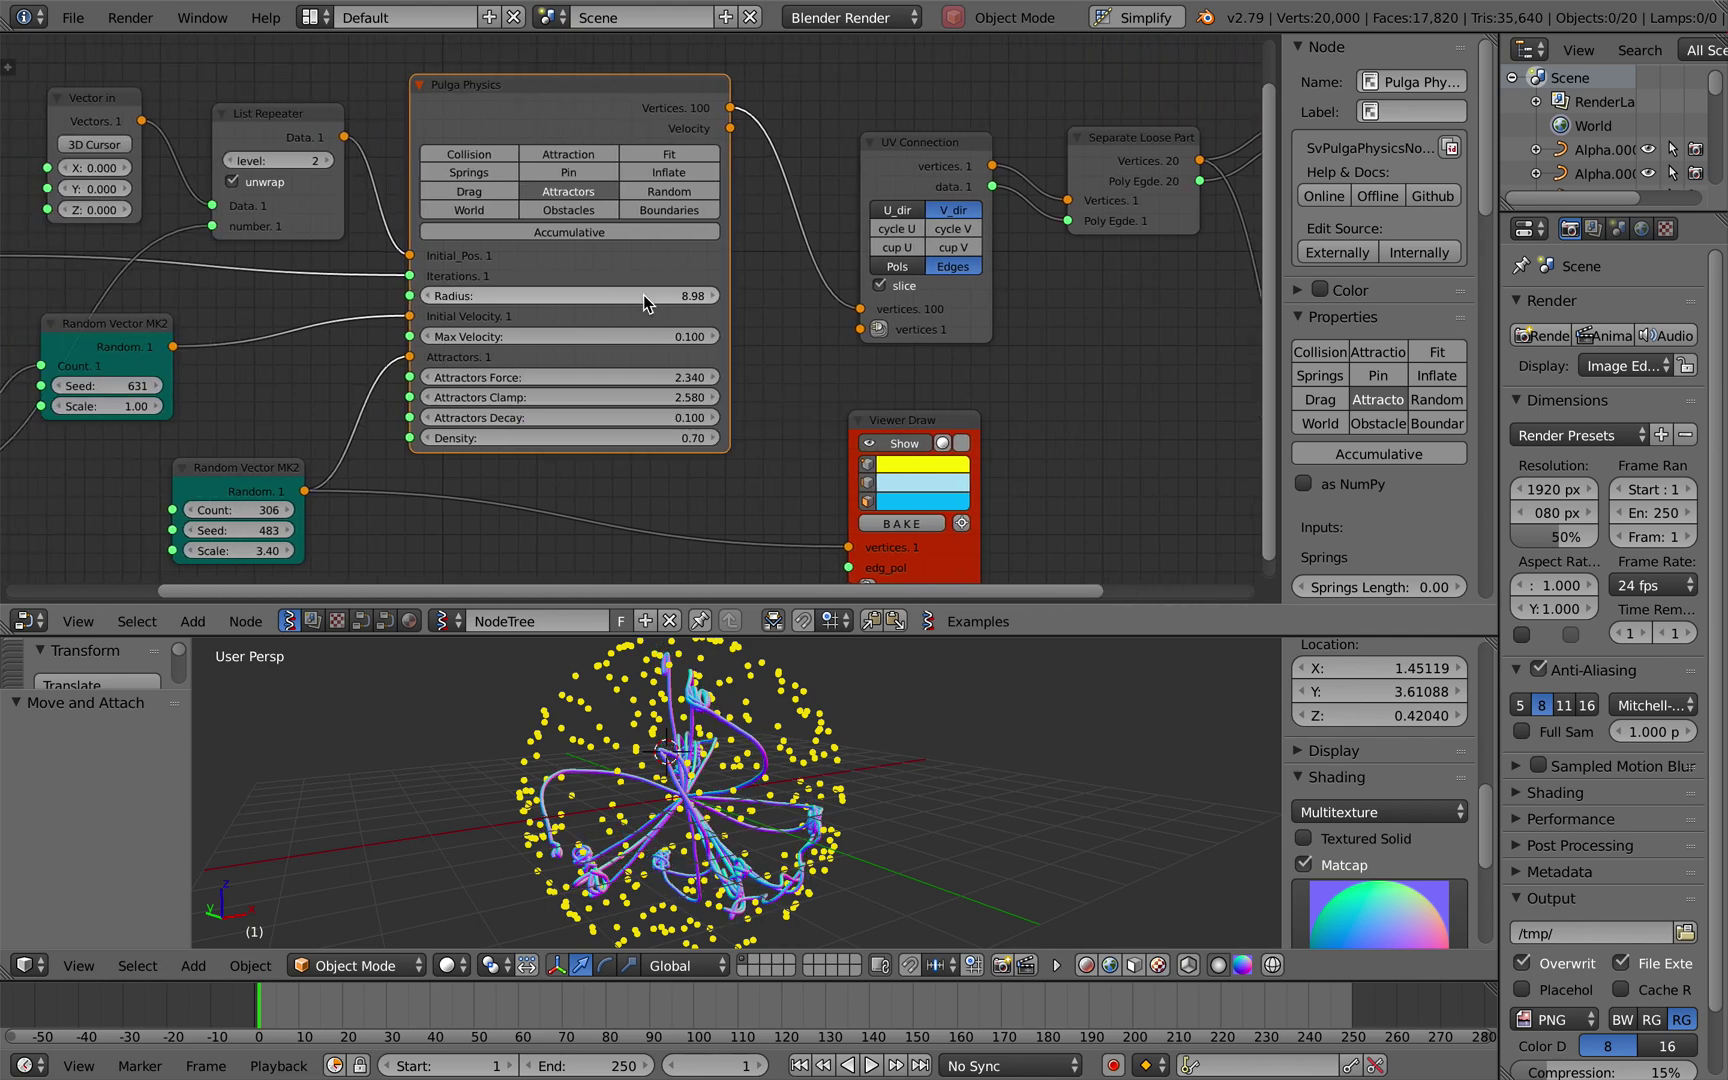
Save the scene as a new incremented version, pulga_plasma_003.blend.
left_click(73, 17)
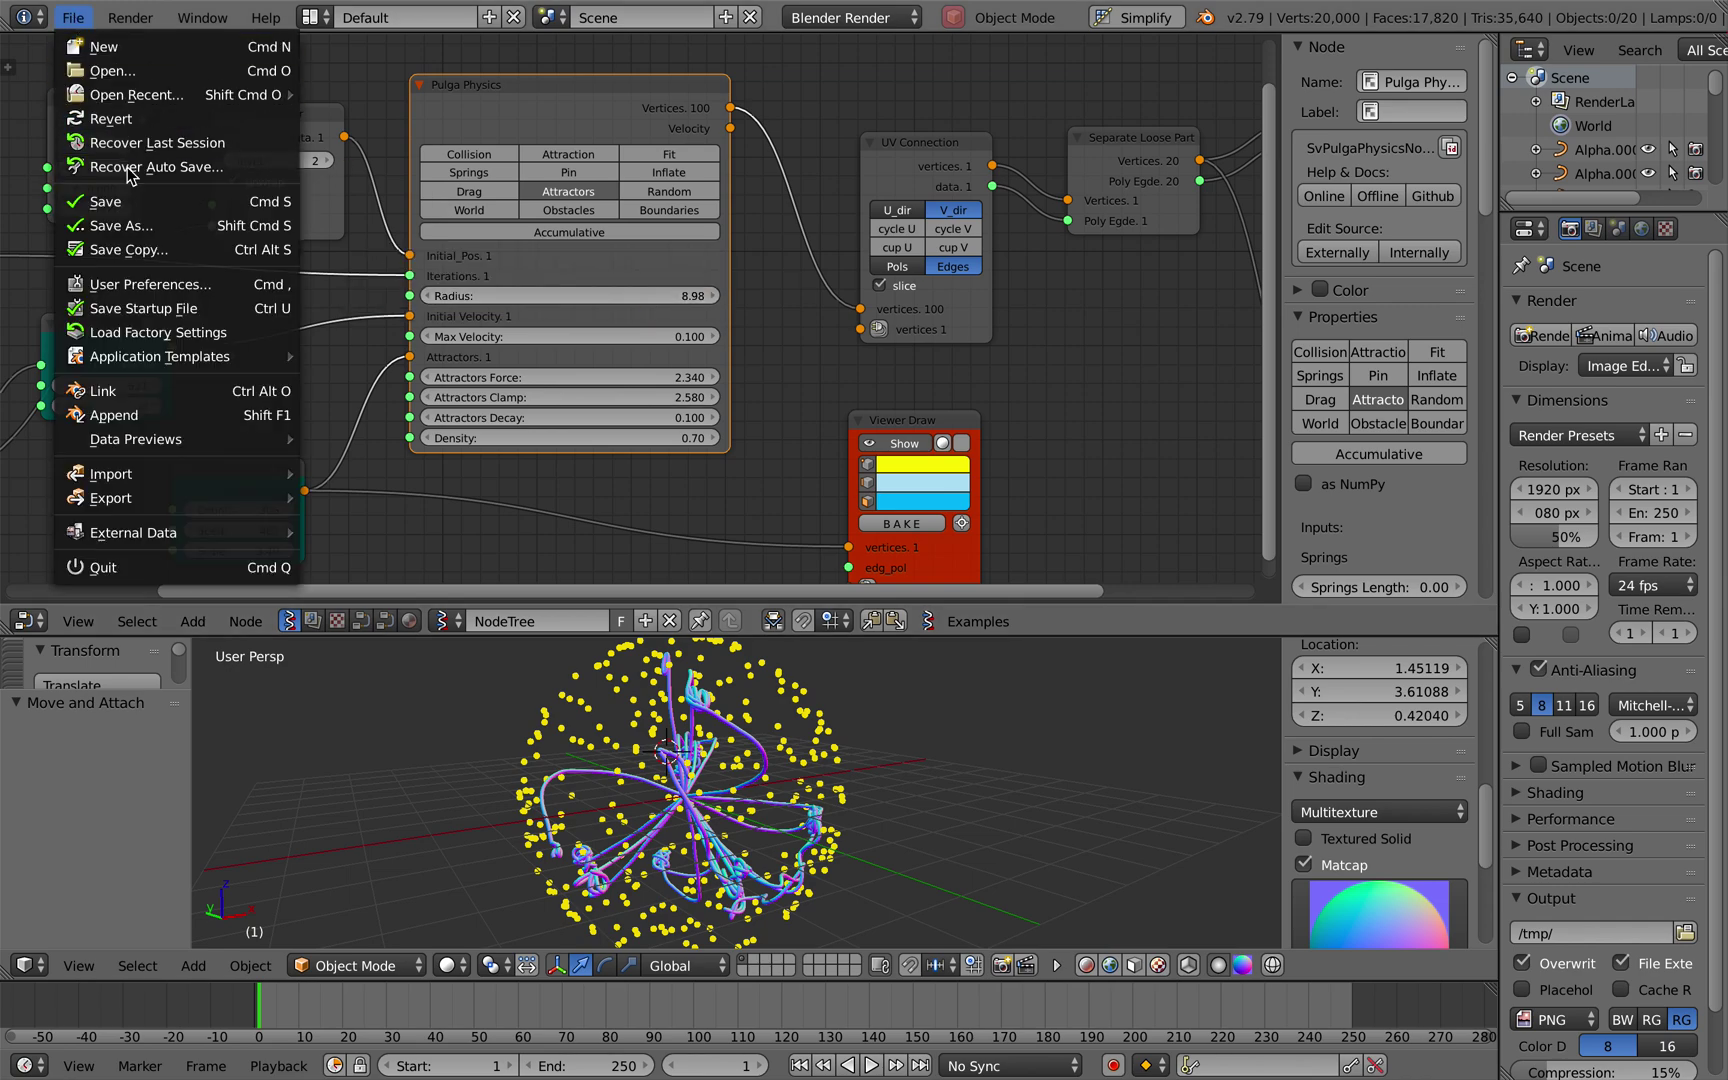
left_click(100, 224)
left_click(1565, 108)
left_click(1601, 84)
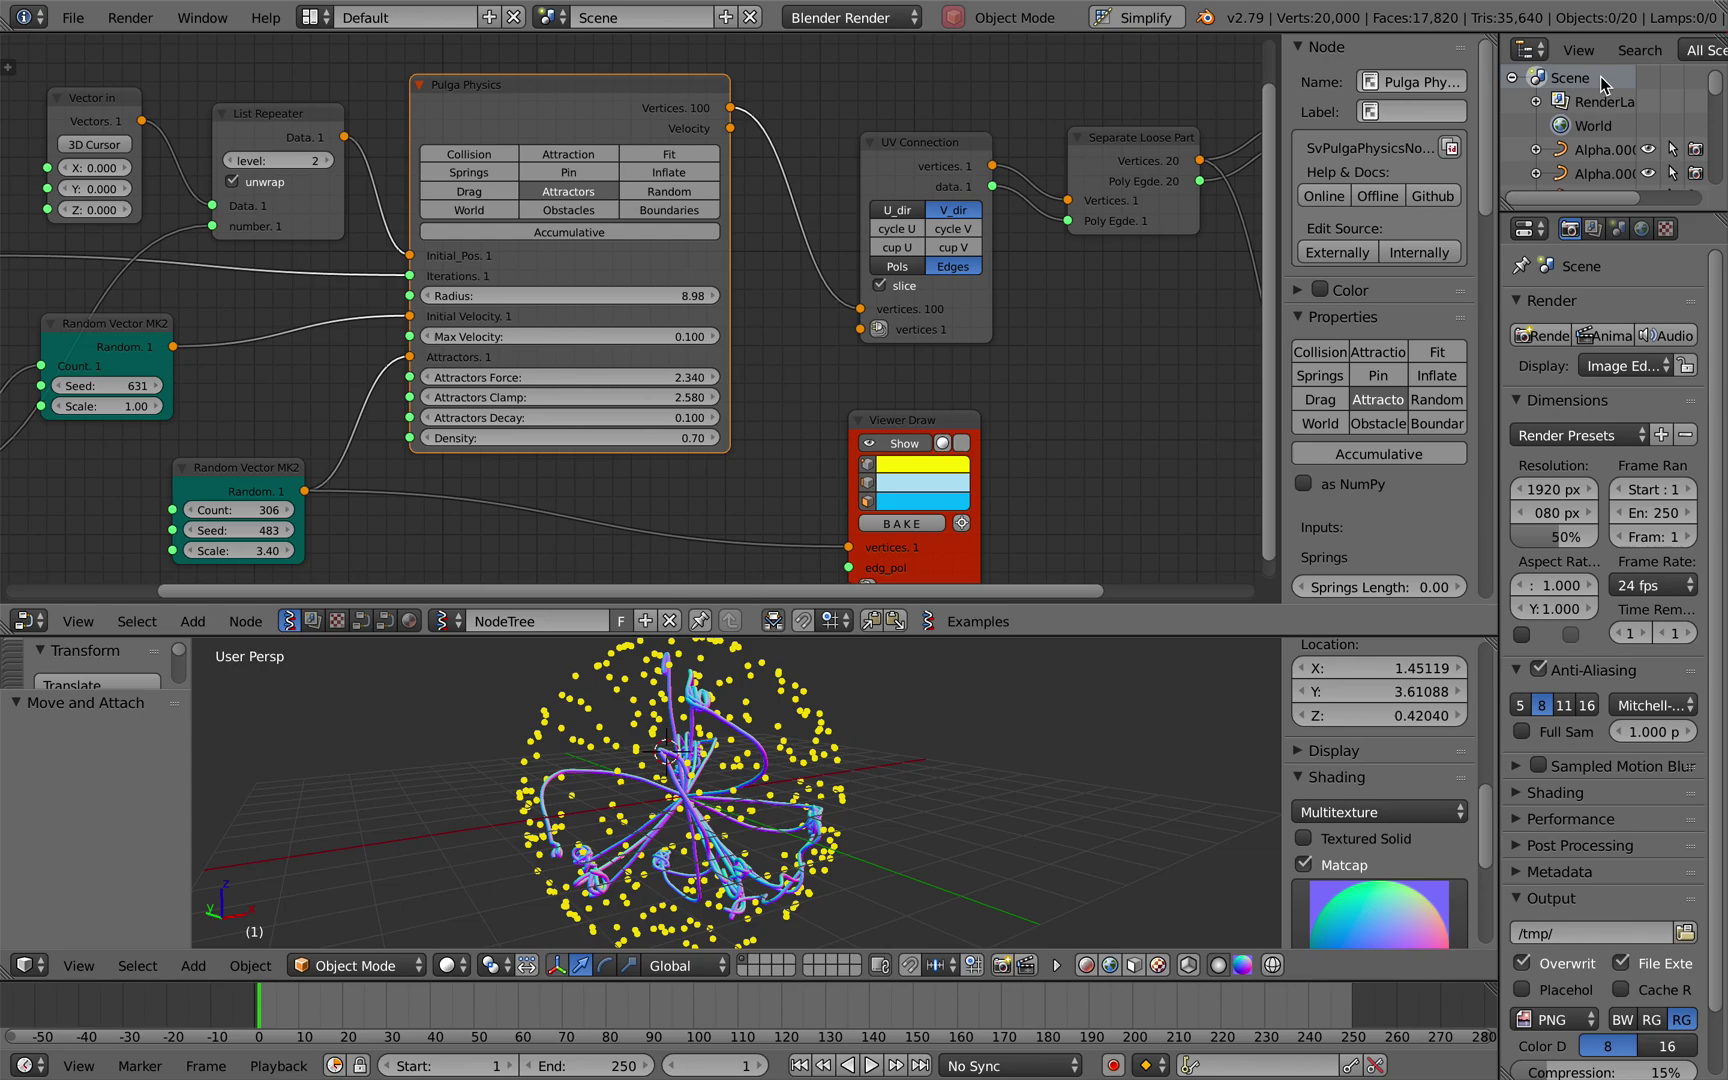
Open the recent file pulga_influence_011.blend.
left_click(73, 17)
mouse_move(142, 105)
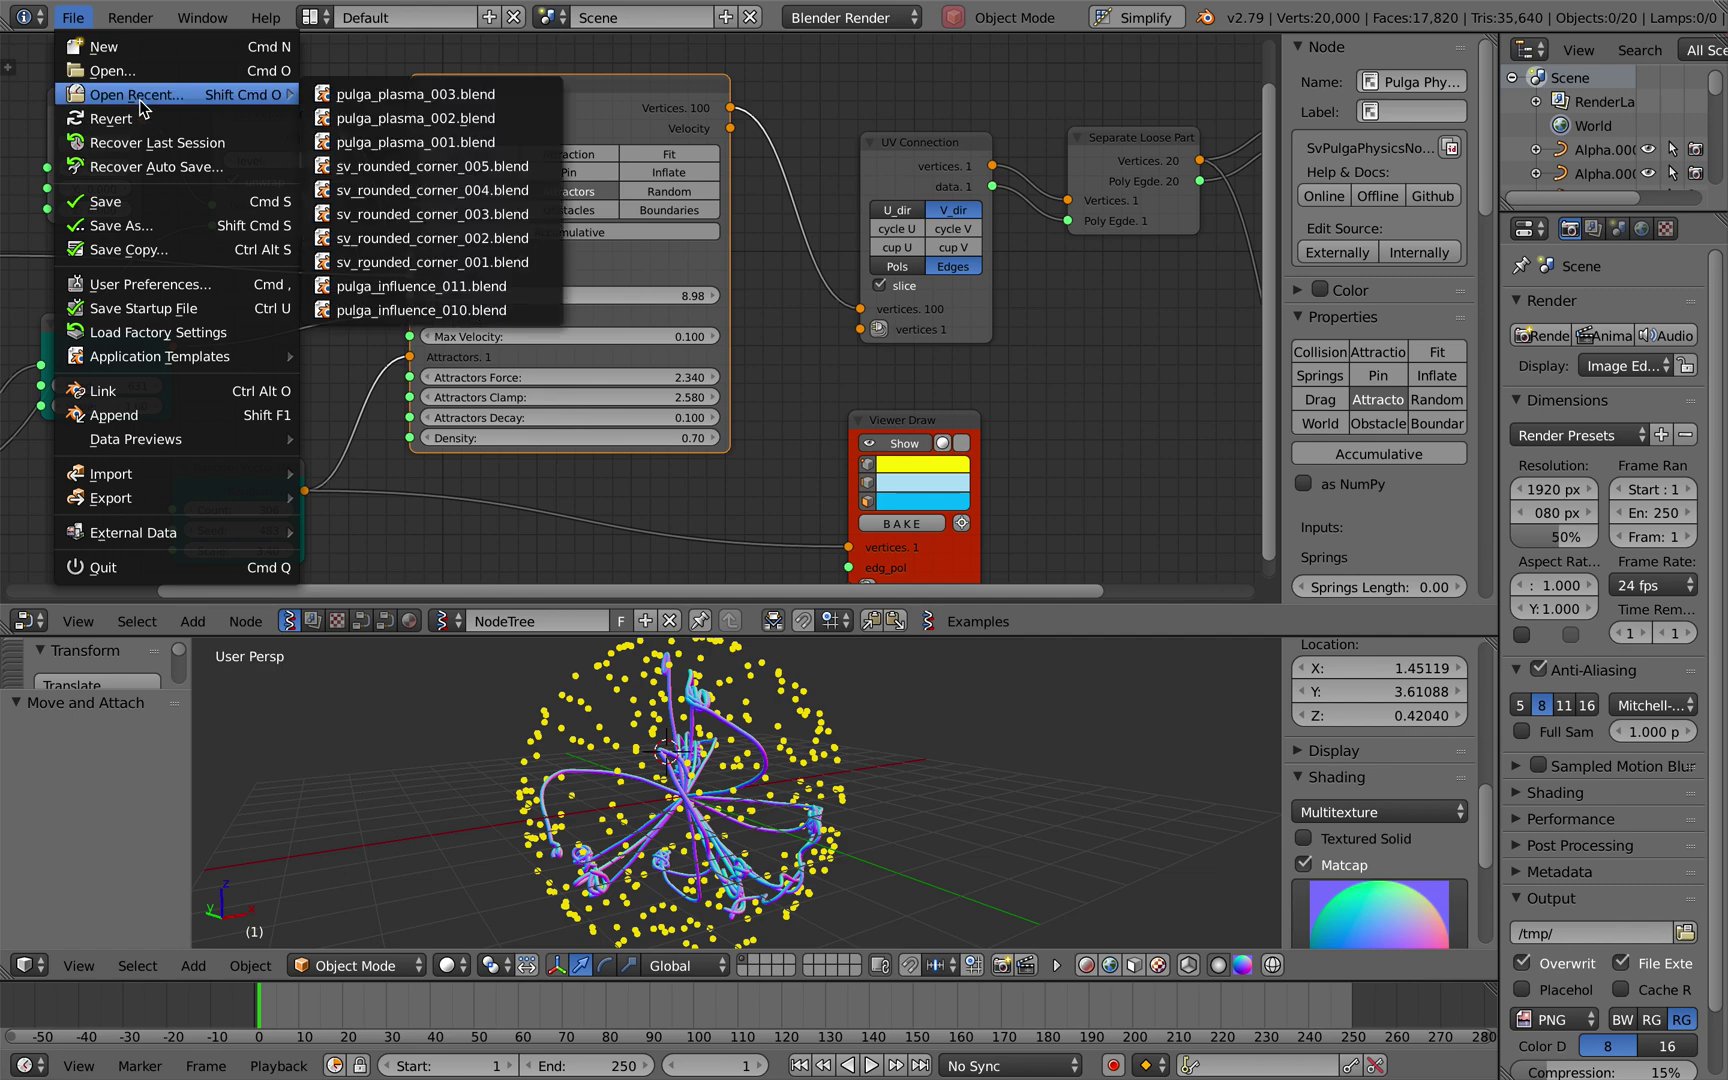
left_click(386, 286)
Delete the disconnected NGon node beside the attractors' Random Vector node.
scroll(666, 616, "left", 3)
scroll(666, 616, "right", 2)
scroll(617, 239, "left", 3)
scroll(616, 232, "down", 3)
scroll(619, 238, "left", 5, "ctrl")
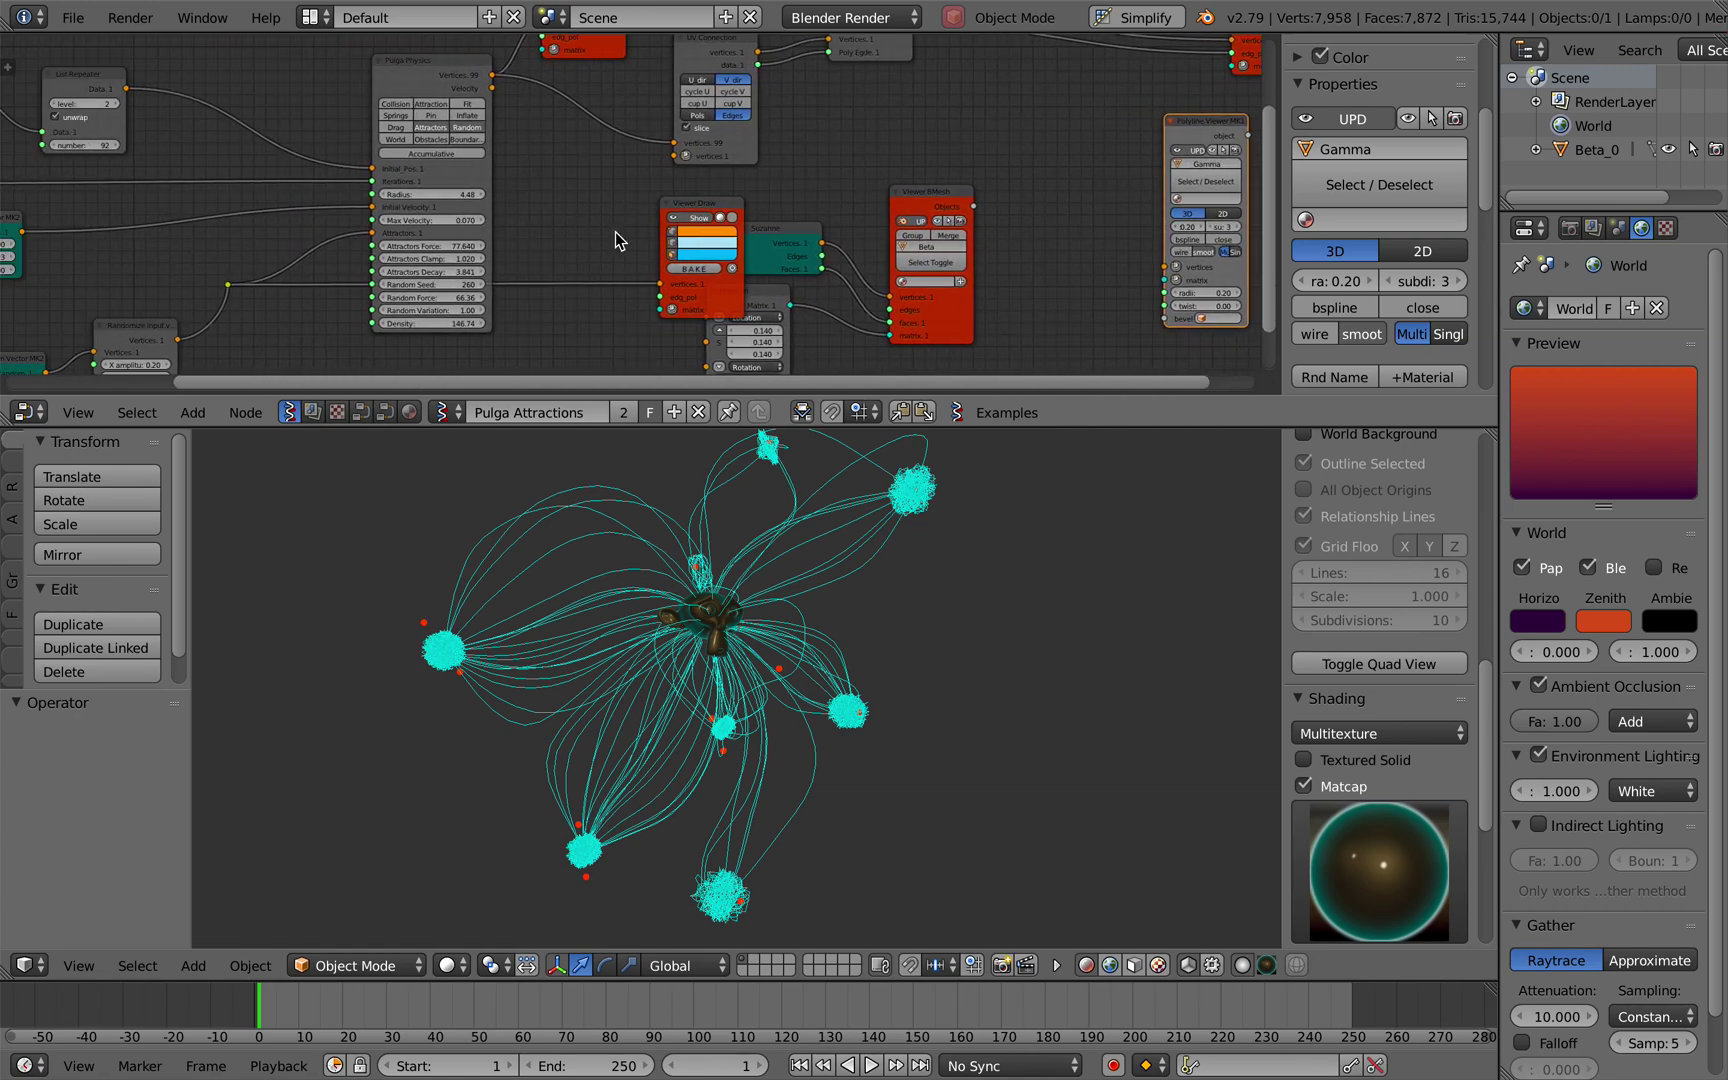
scroll(619, 240, "up", 2)
scroll(617, 240, "left", 3, "ctrl")
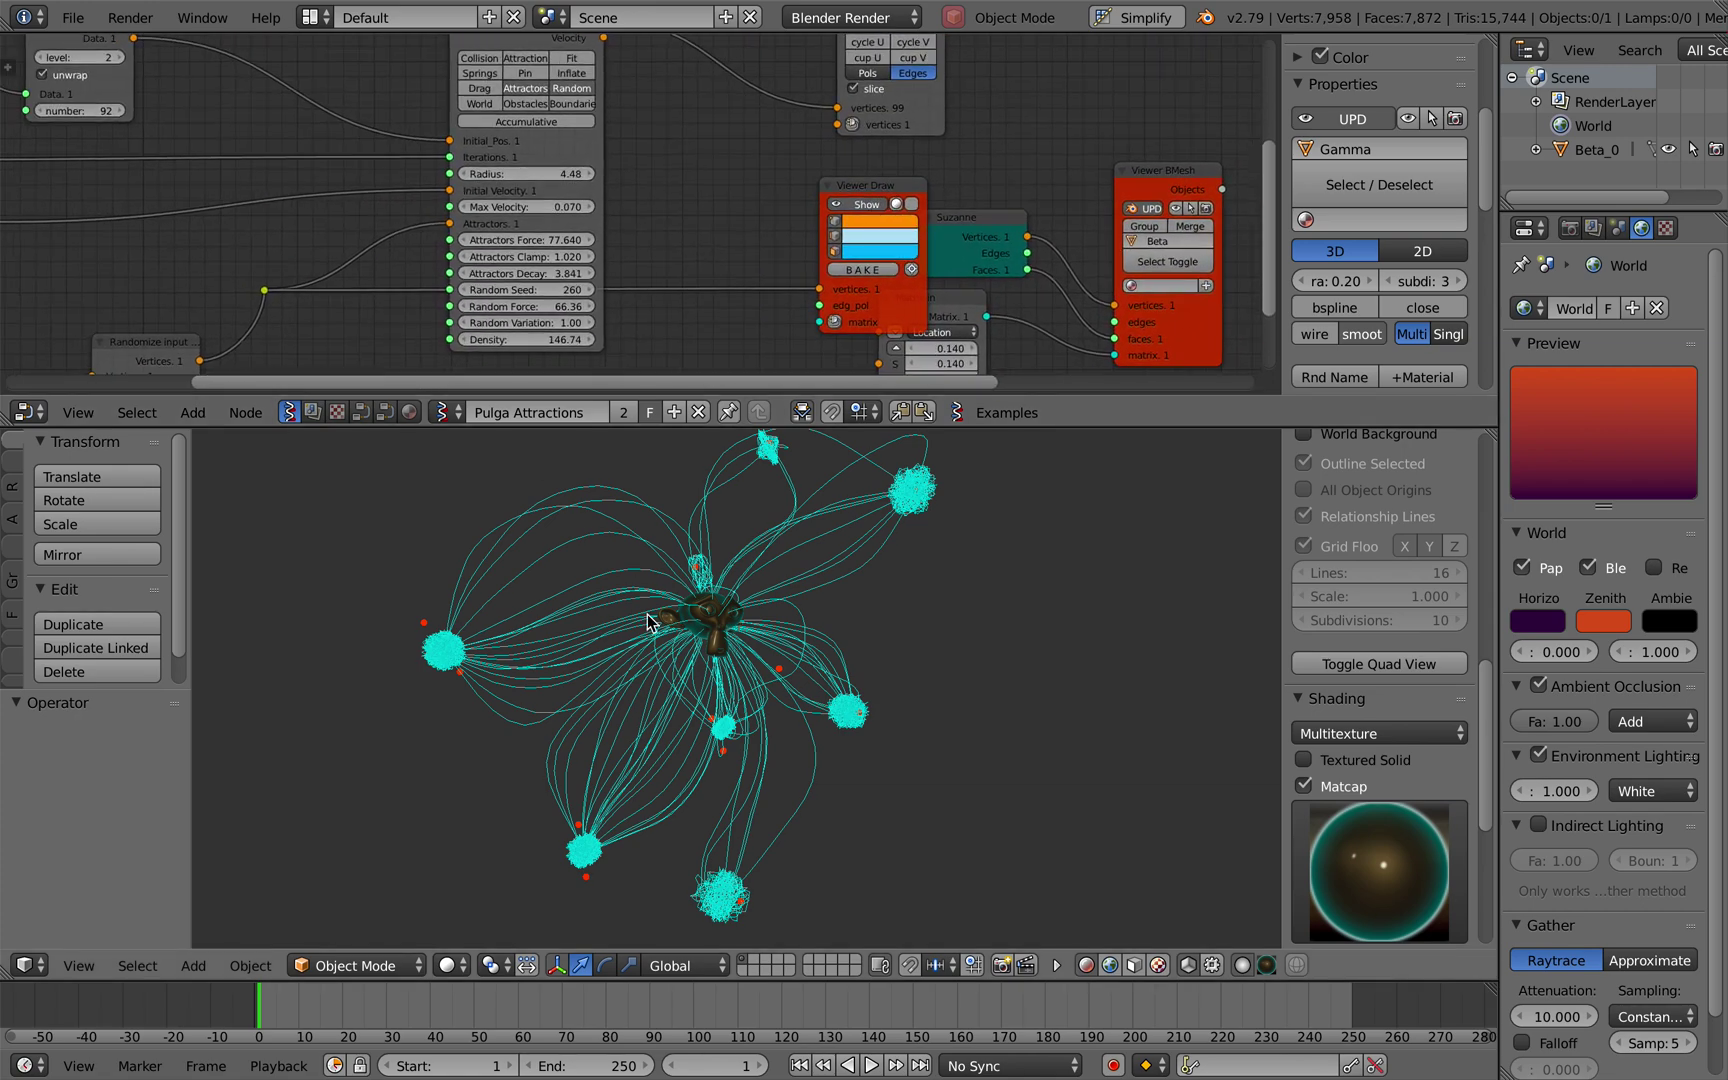
scroll(660, 290, "up", 1)
scroll(660, 290, "left", 8, "ctrl")
scroll(660, 290, "down", 2, "shift")
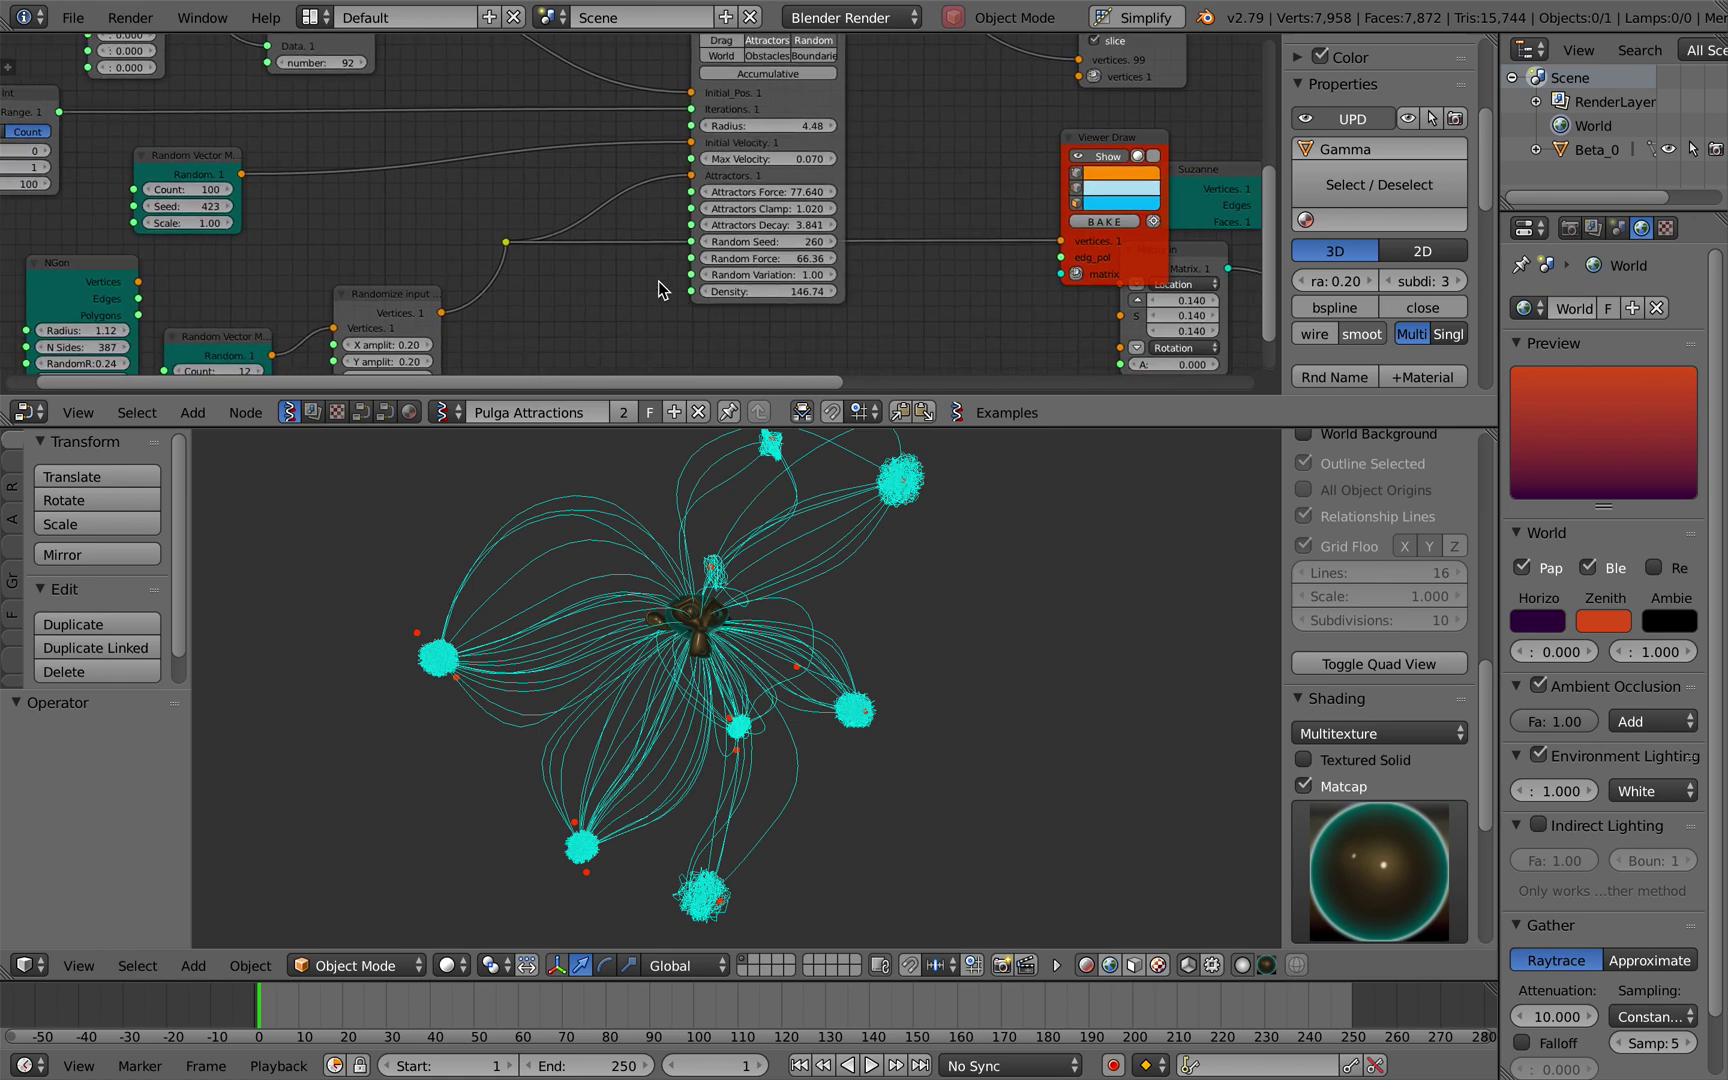
left_click(243, 250)
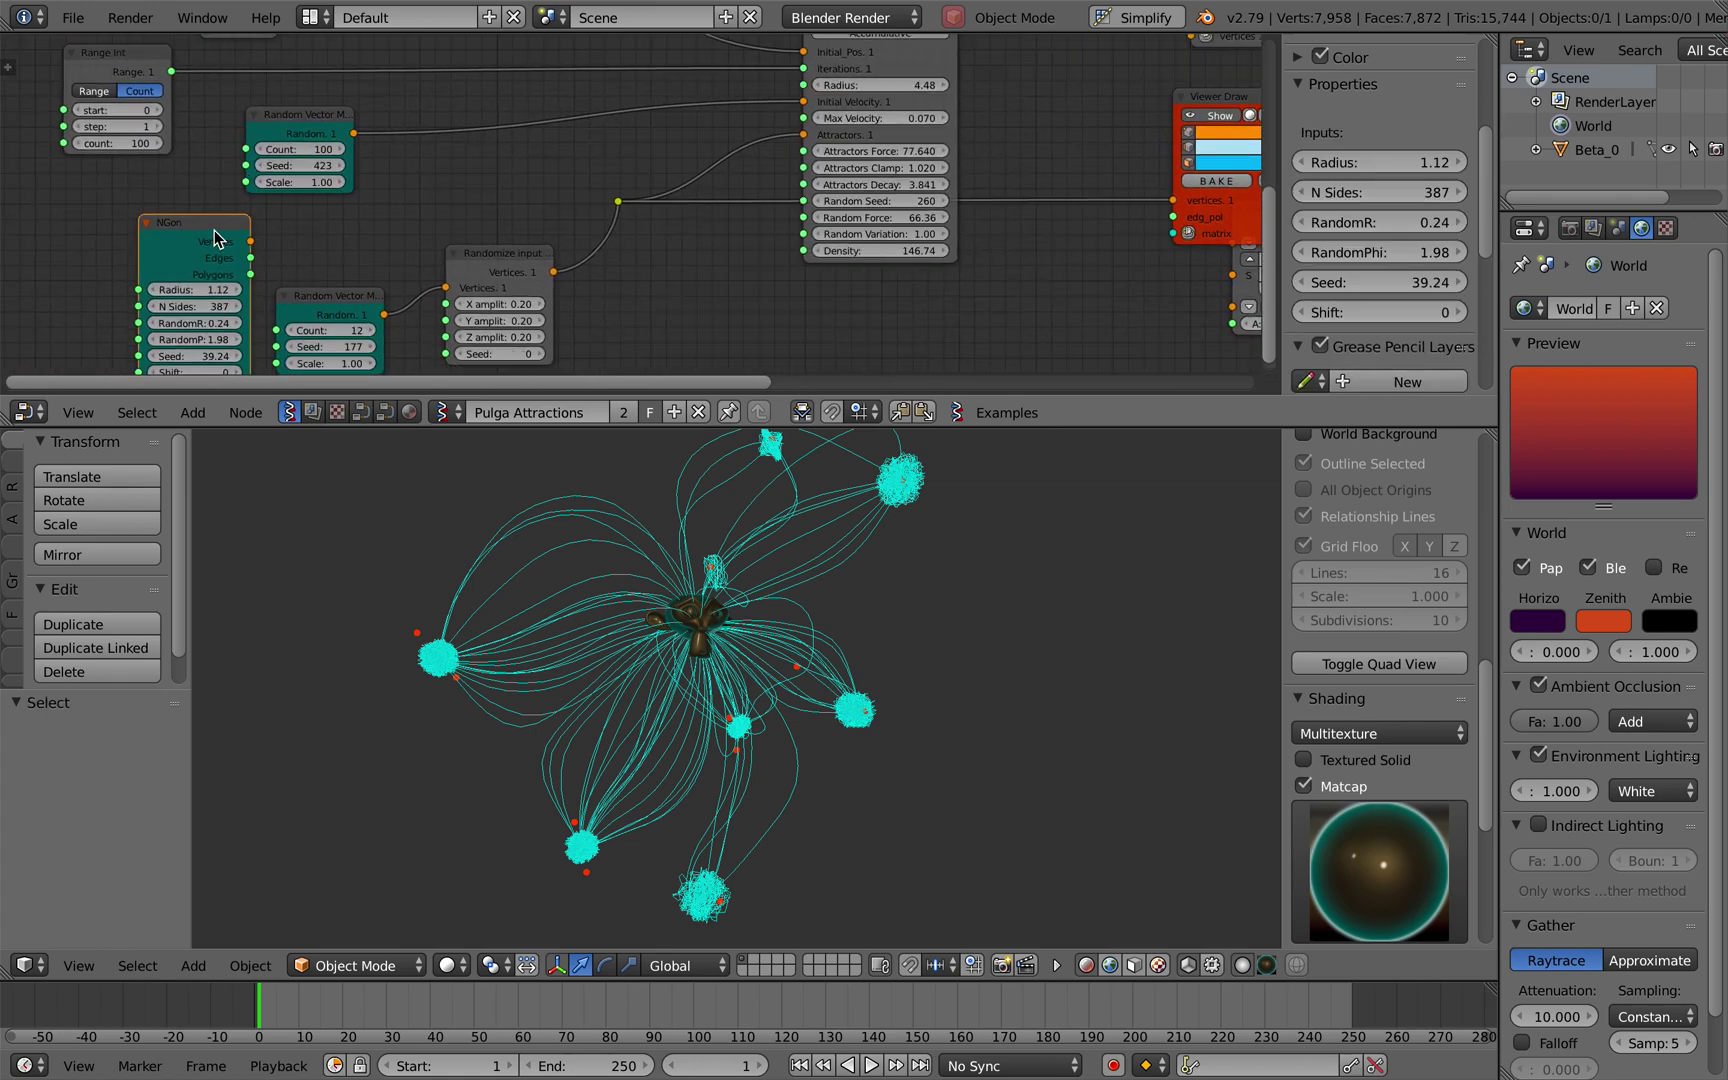
key("Delete")
Set the attractors' Random Vector seed to 237 and the connected Randomize Input node's X, Y and Z amplitudes to 0.
scroll(318, 240, "down", 1, "shift")
left_click_drag(330, 327, 405, 327)
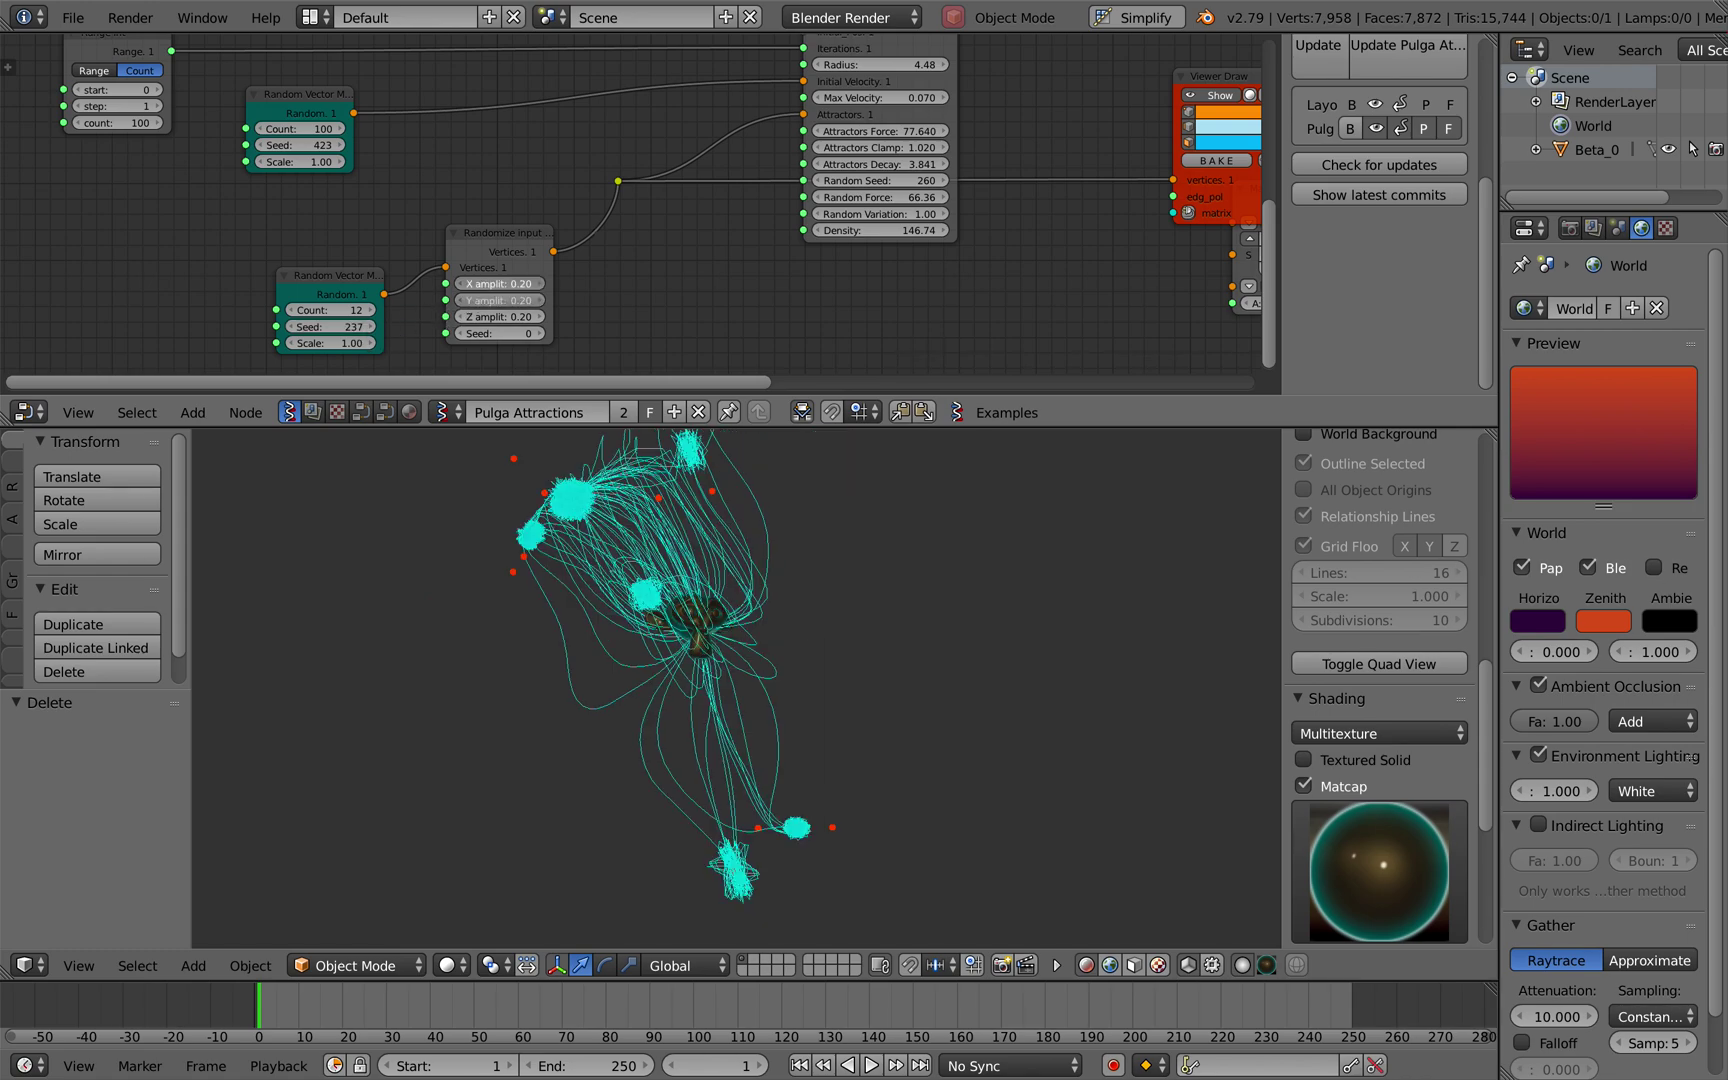
key("Return")
Set the attractors' Random Vector count to 40, and increase it further to surround the paths with attractors.
scroll(734, 562, "down", 5)
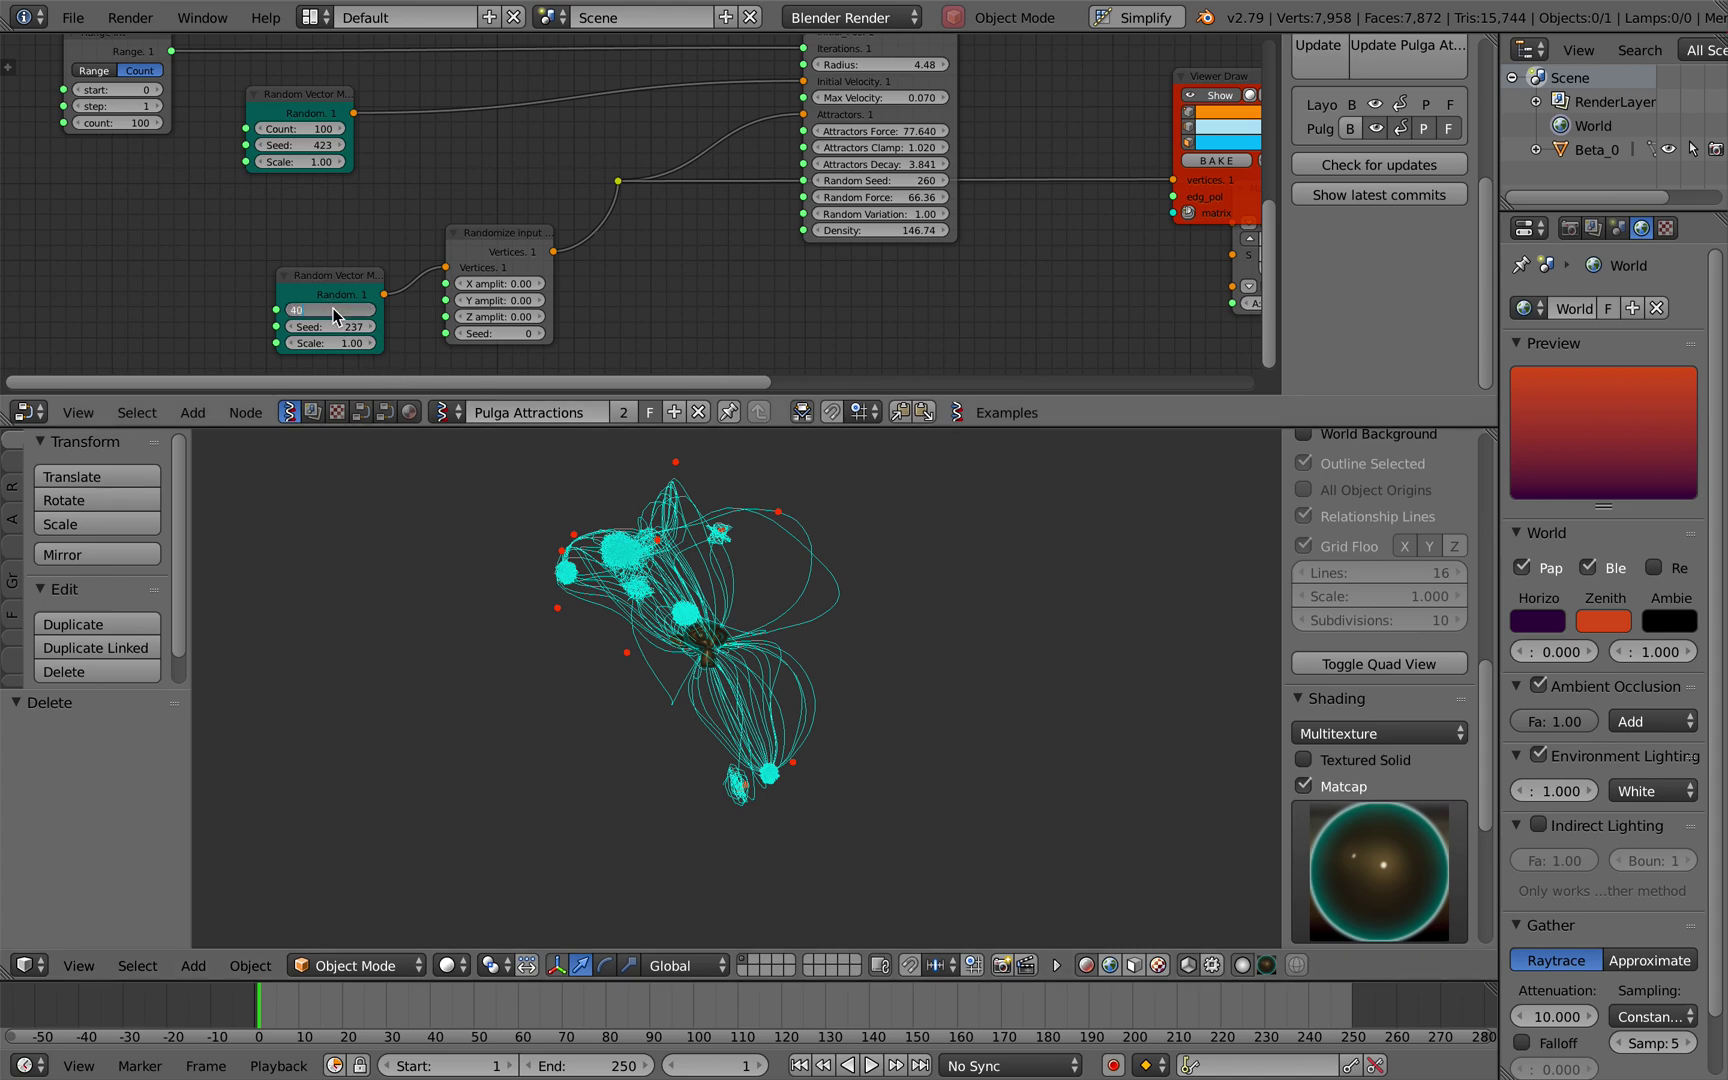
key("Return")
left_click_drag(330, 310, 384, 310)
scroll(680, 643, "up", 4)
middle_click_drag(681, 637, 688, 655)
Set the initial velocity Random Vector's seed to 497 and the Range Int start to 1.
middle_click_drag(390, 119, 425, 153)
left_click_drag(334, 172, 408, 172)
middle_click_drag(351, 116, 352, 171)
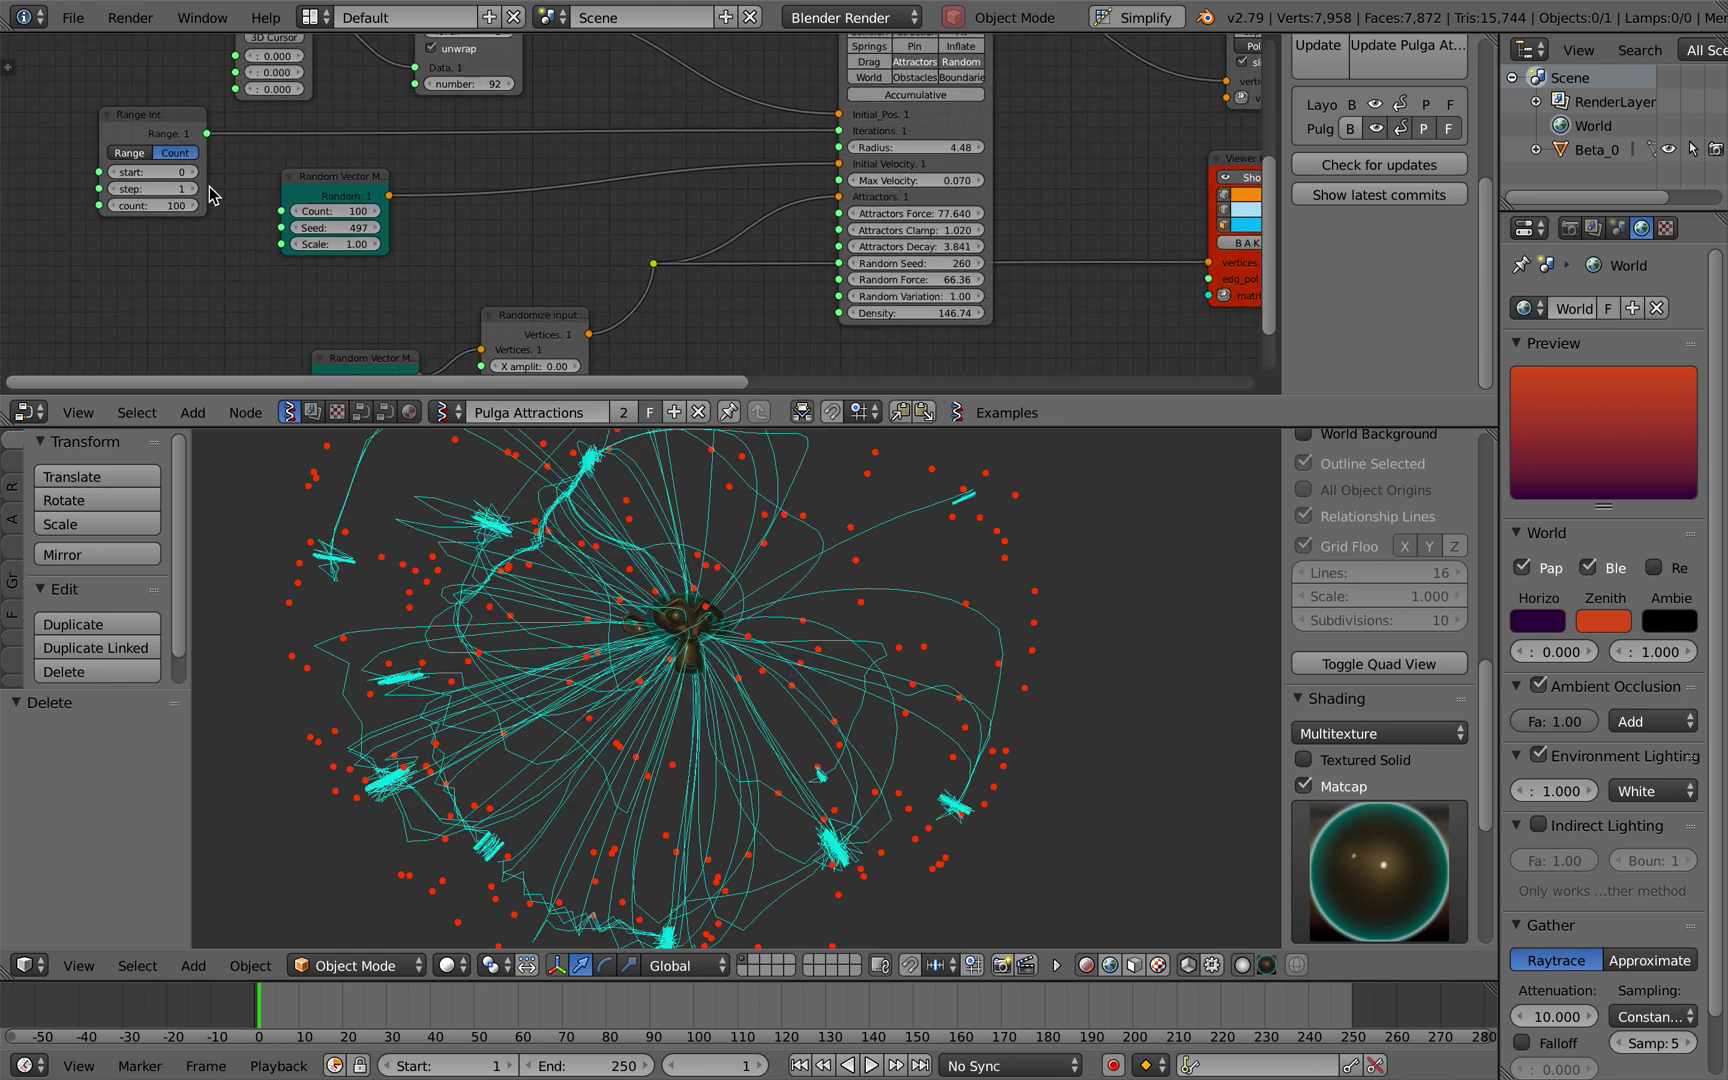
scroll(240, 166, "up", 3)
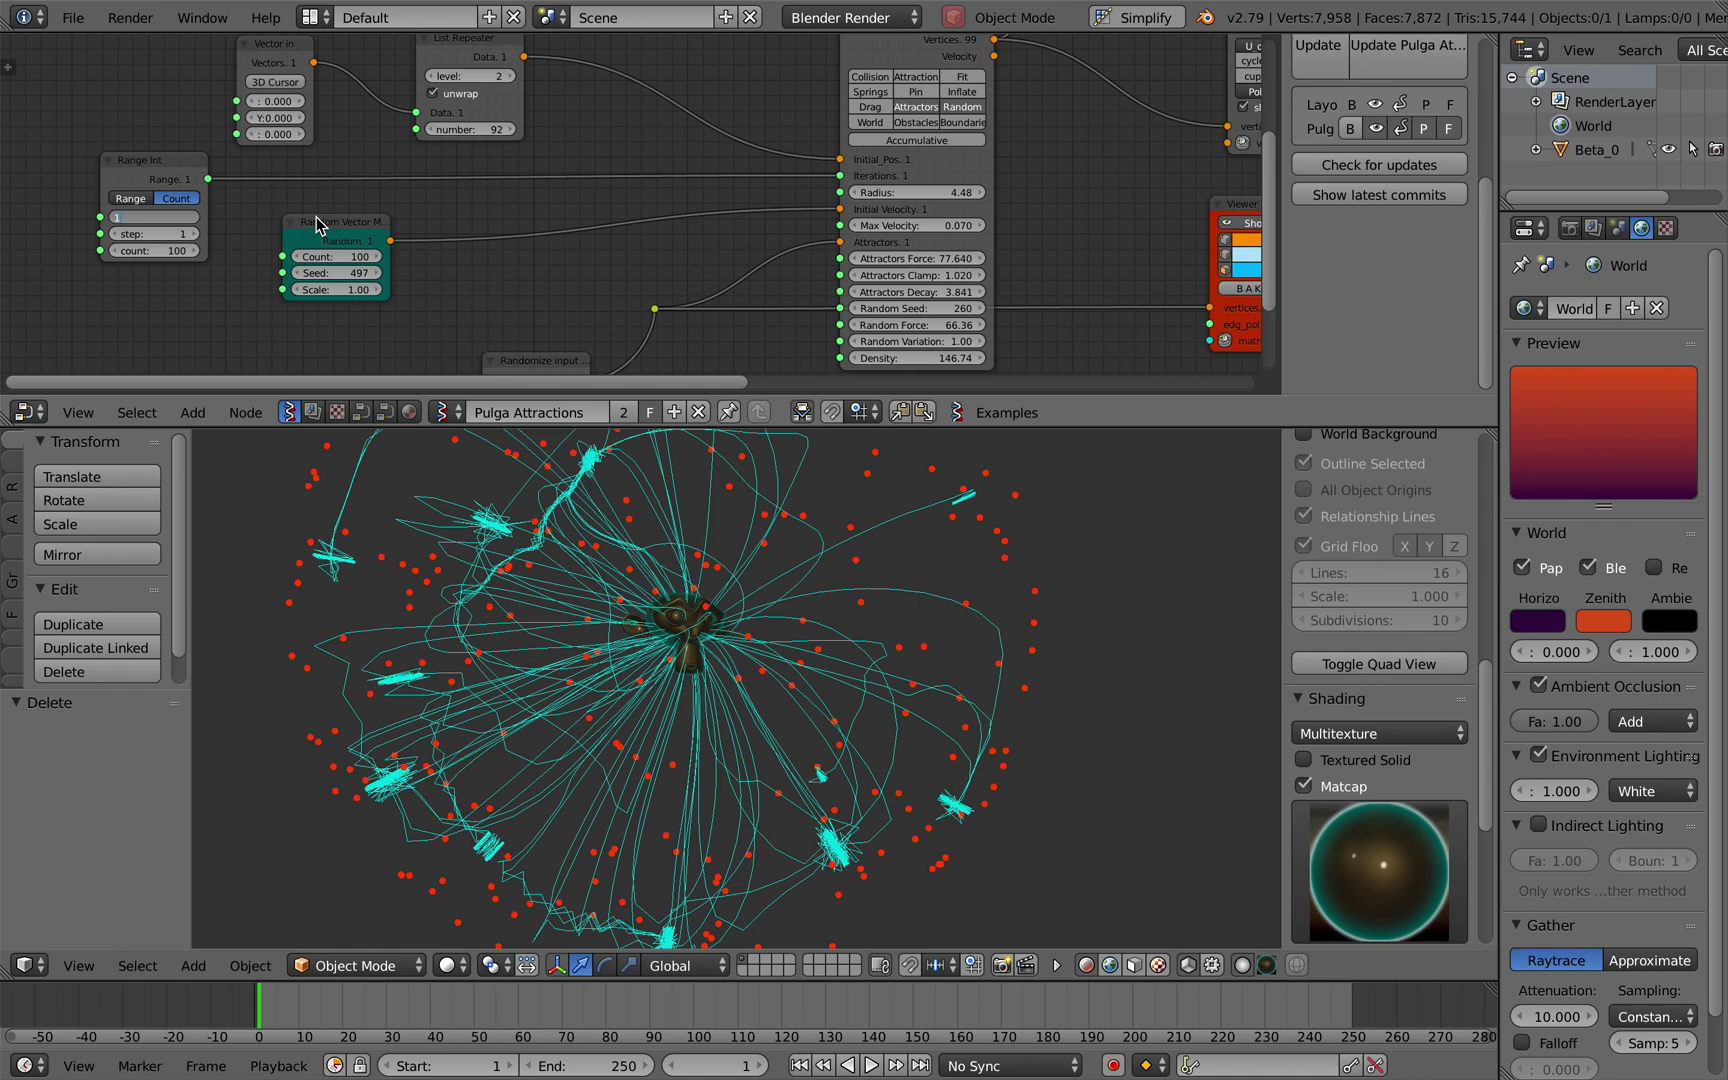
key("Return")
Try a List Repeater number of 20, and raise it to 50.
scroll(316, 218, "right", 3)
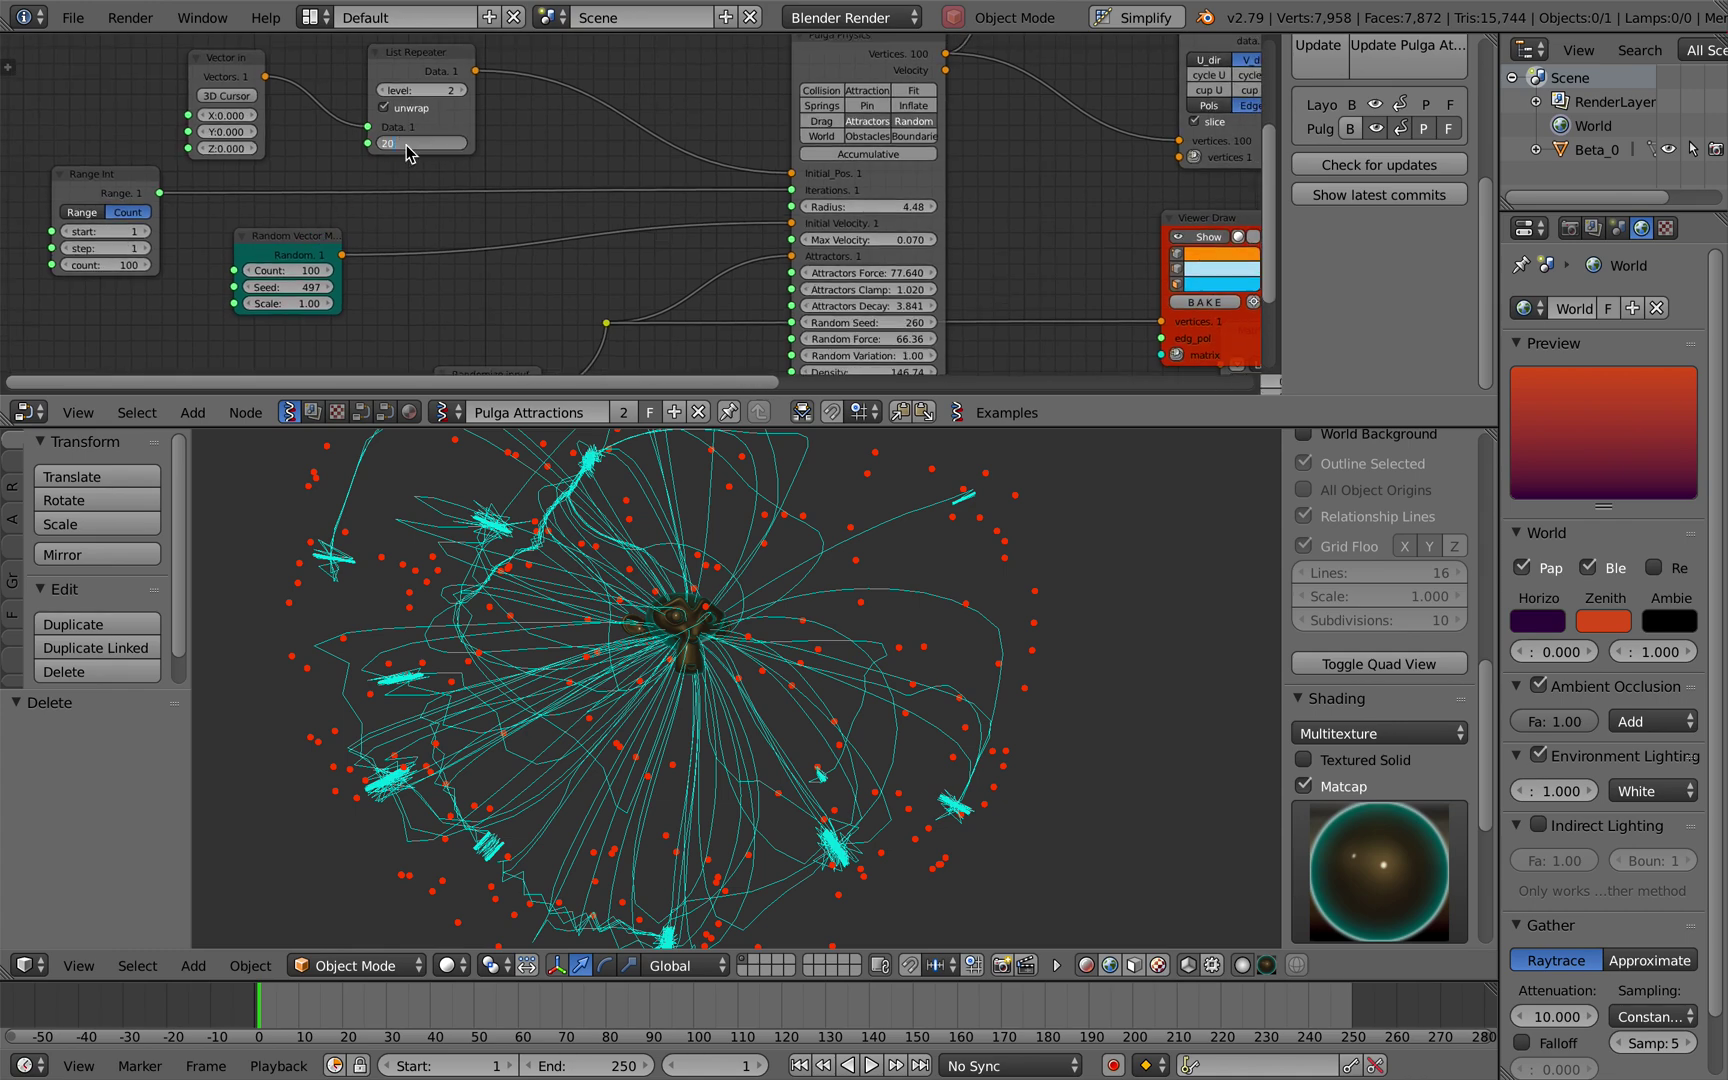
key("Return")
left_click_drag(421, 143, 460, 143)
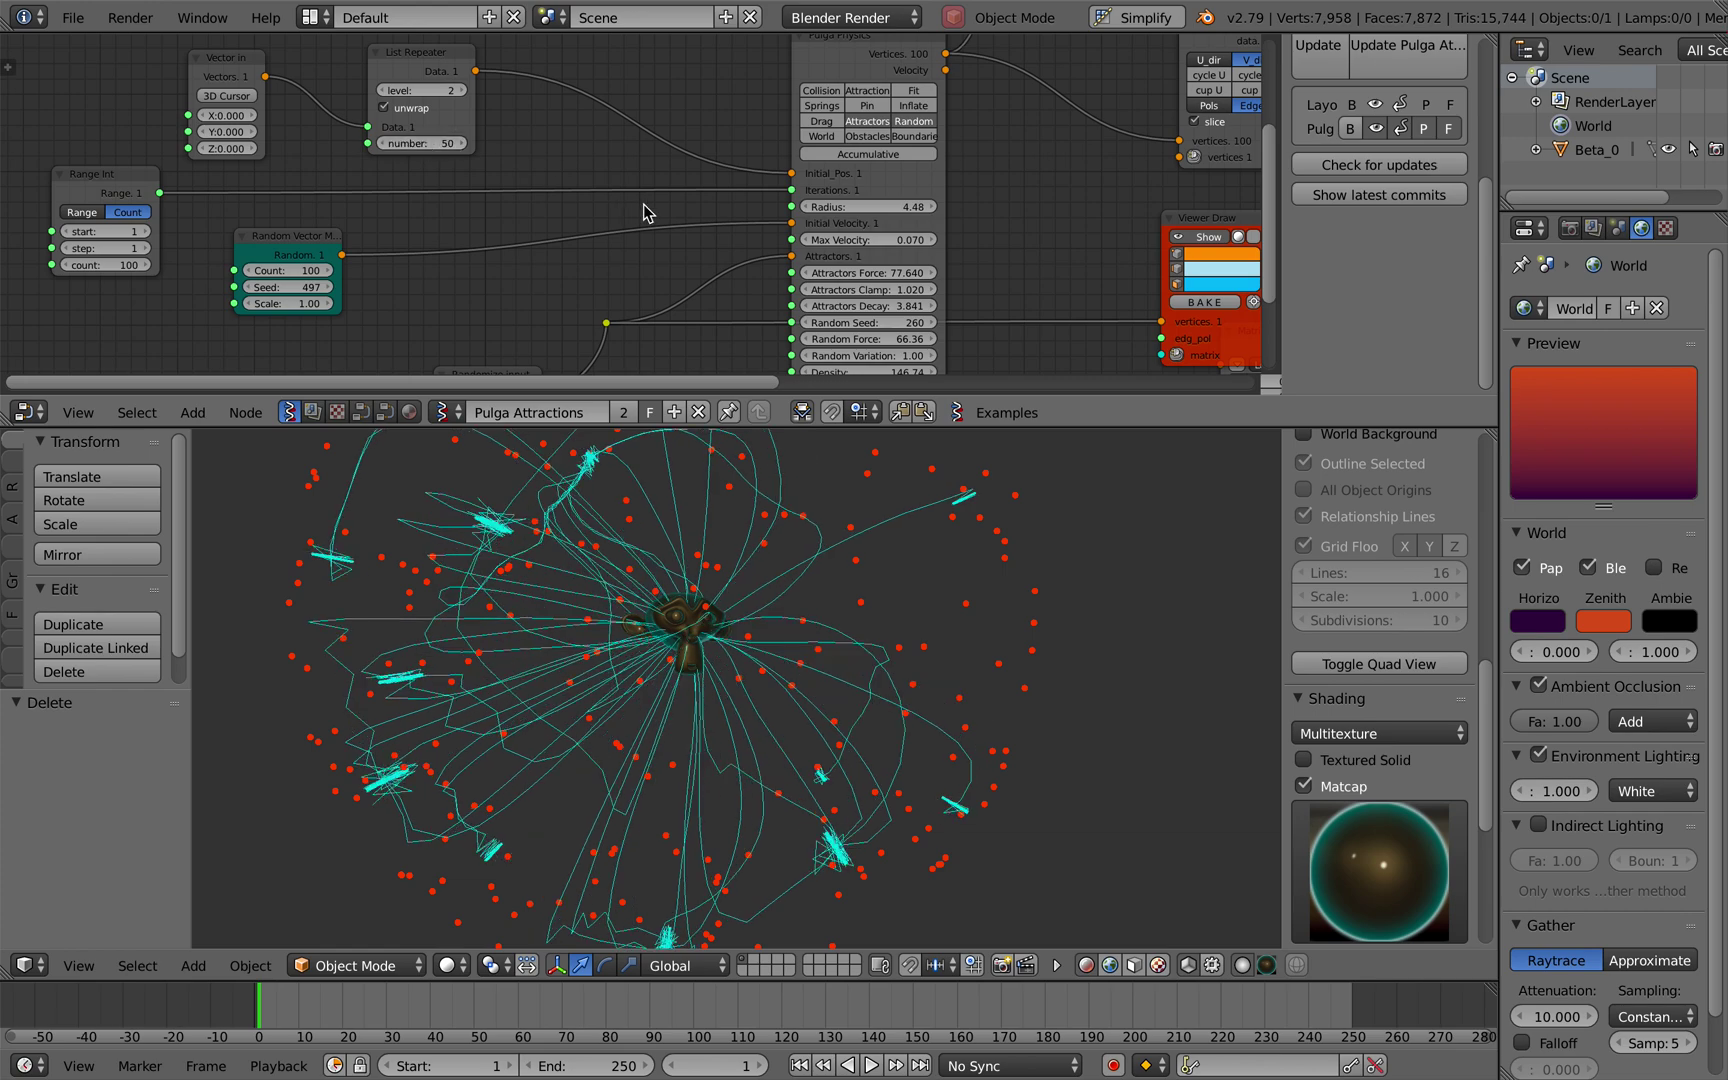
Move the paths' Viewer Draw node farther from the Separate Loose Parts node.
scroll(645, 206, "right", 10)
middle_click_drag(798, 207, 778, 360)
scroll(778, 360, "right", 9, "ctrl")
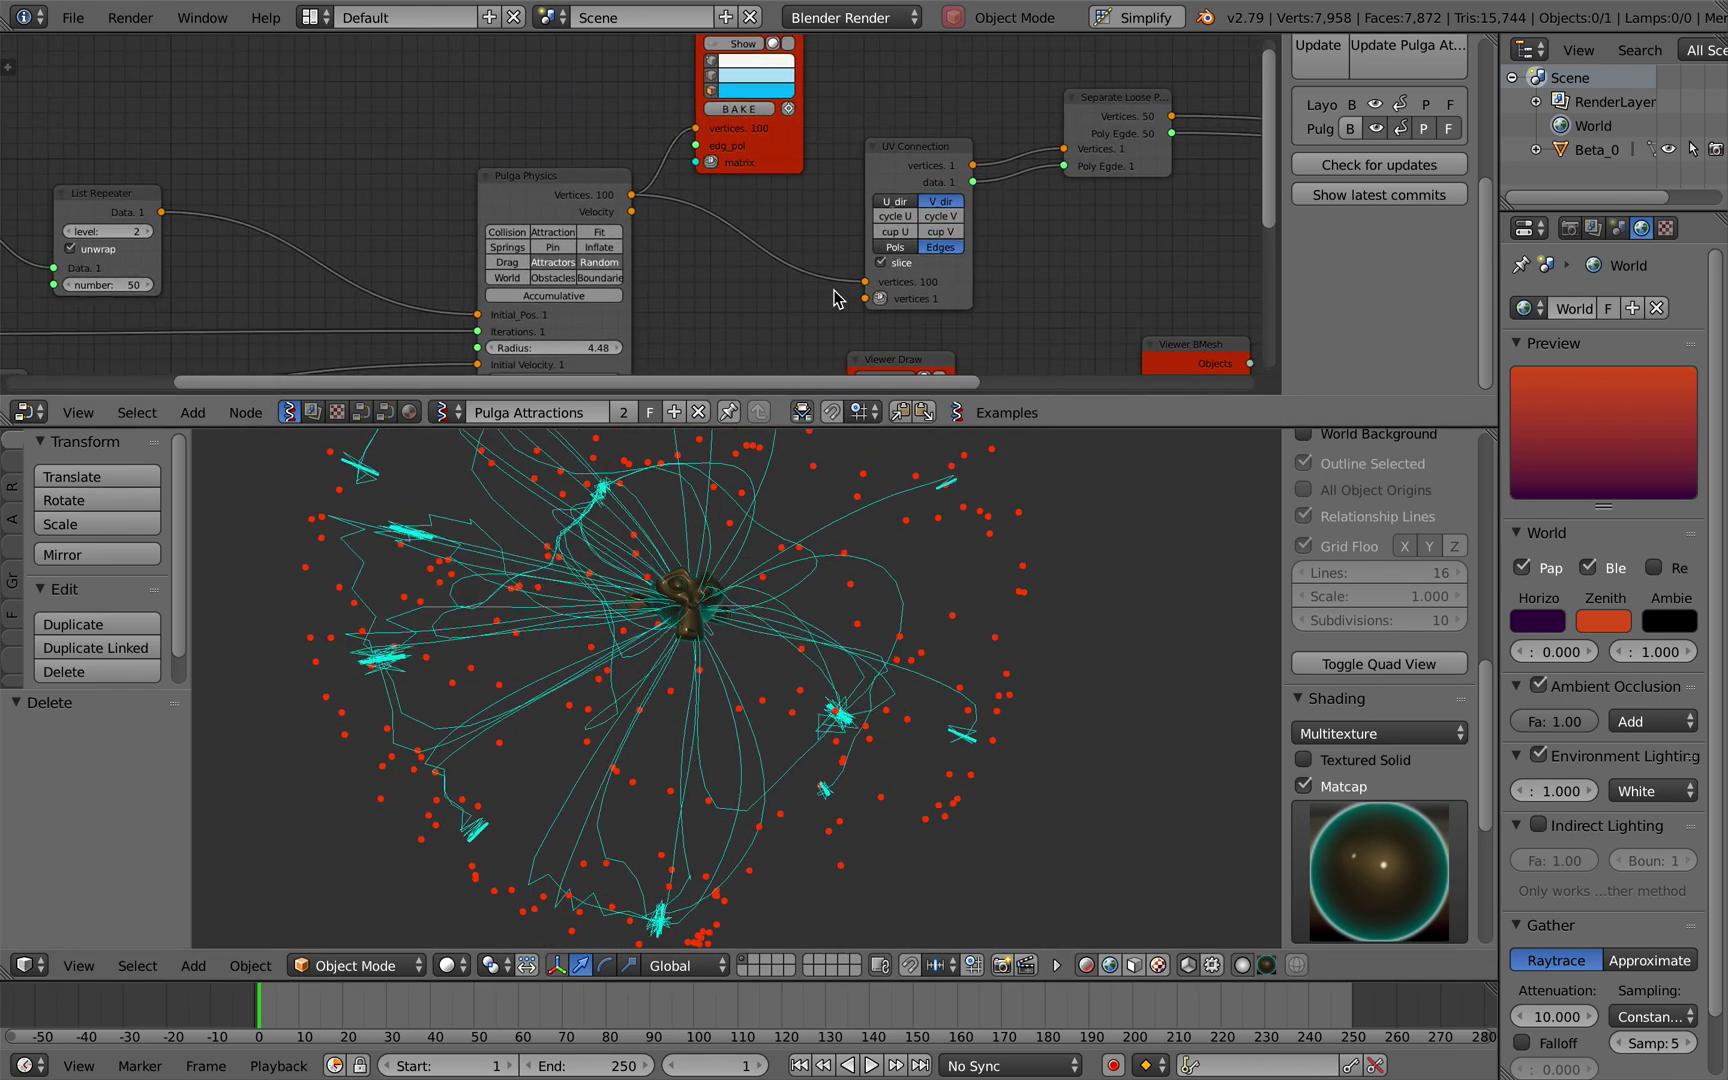
left_click_drag(1104, 198, 1189, 180)
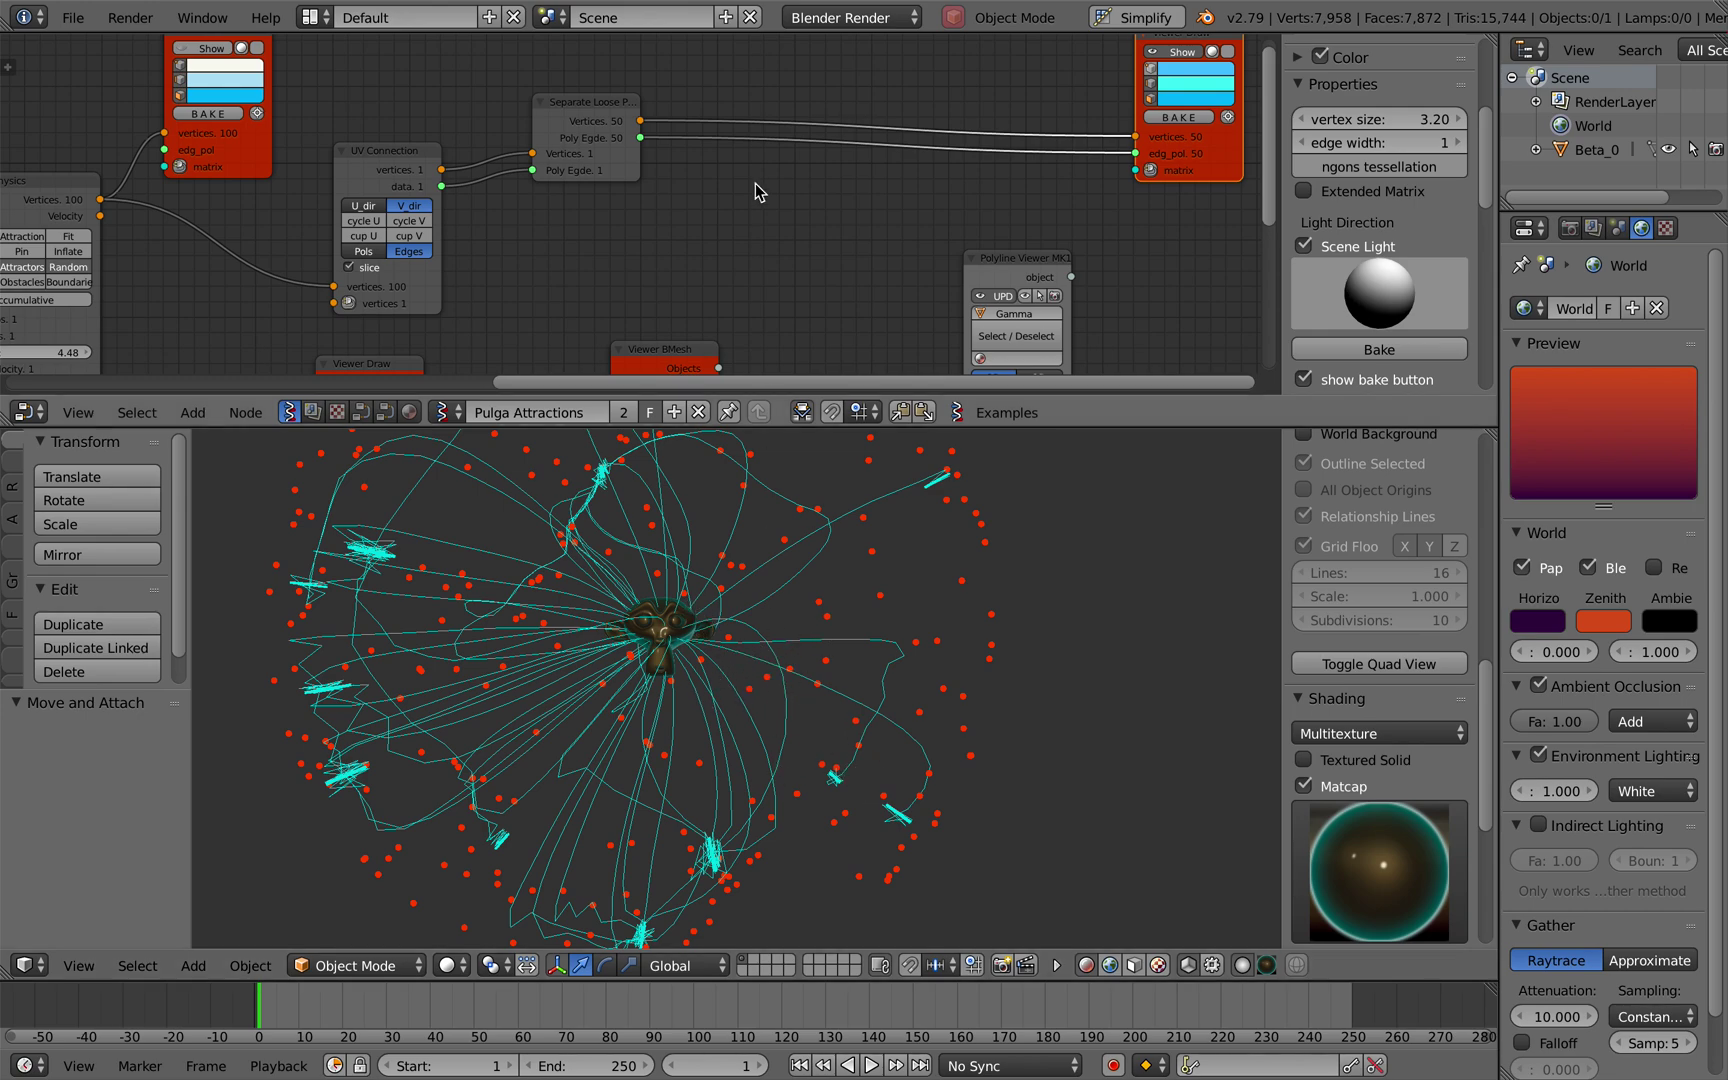
Add a Randomize Input node on the vertices link between Separate Loose Parts and the paths' Viewer Draw.
scroll(754, 188, "down", 3, "shift")
scroll(770, 160, "up", 2, "shift")
middle_click_drag(812, 110, 809, 123)
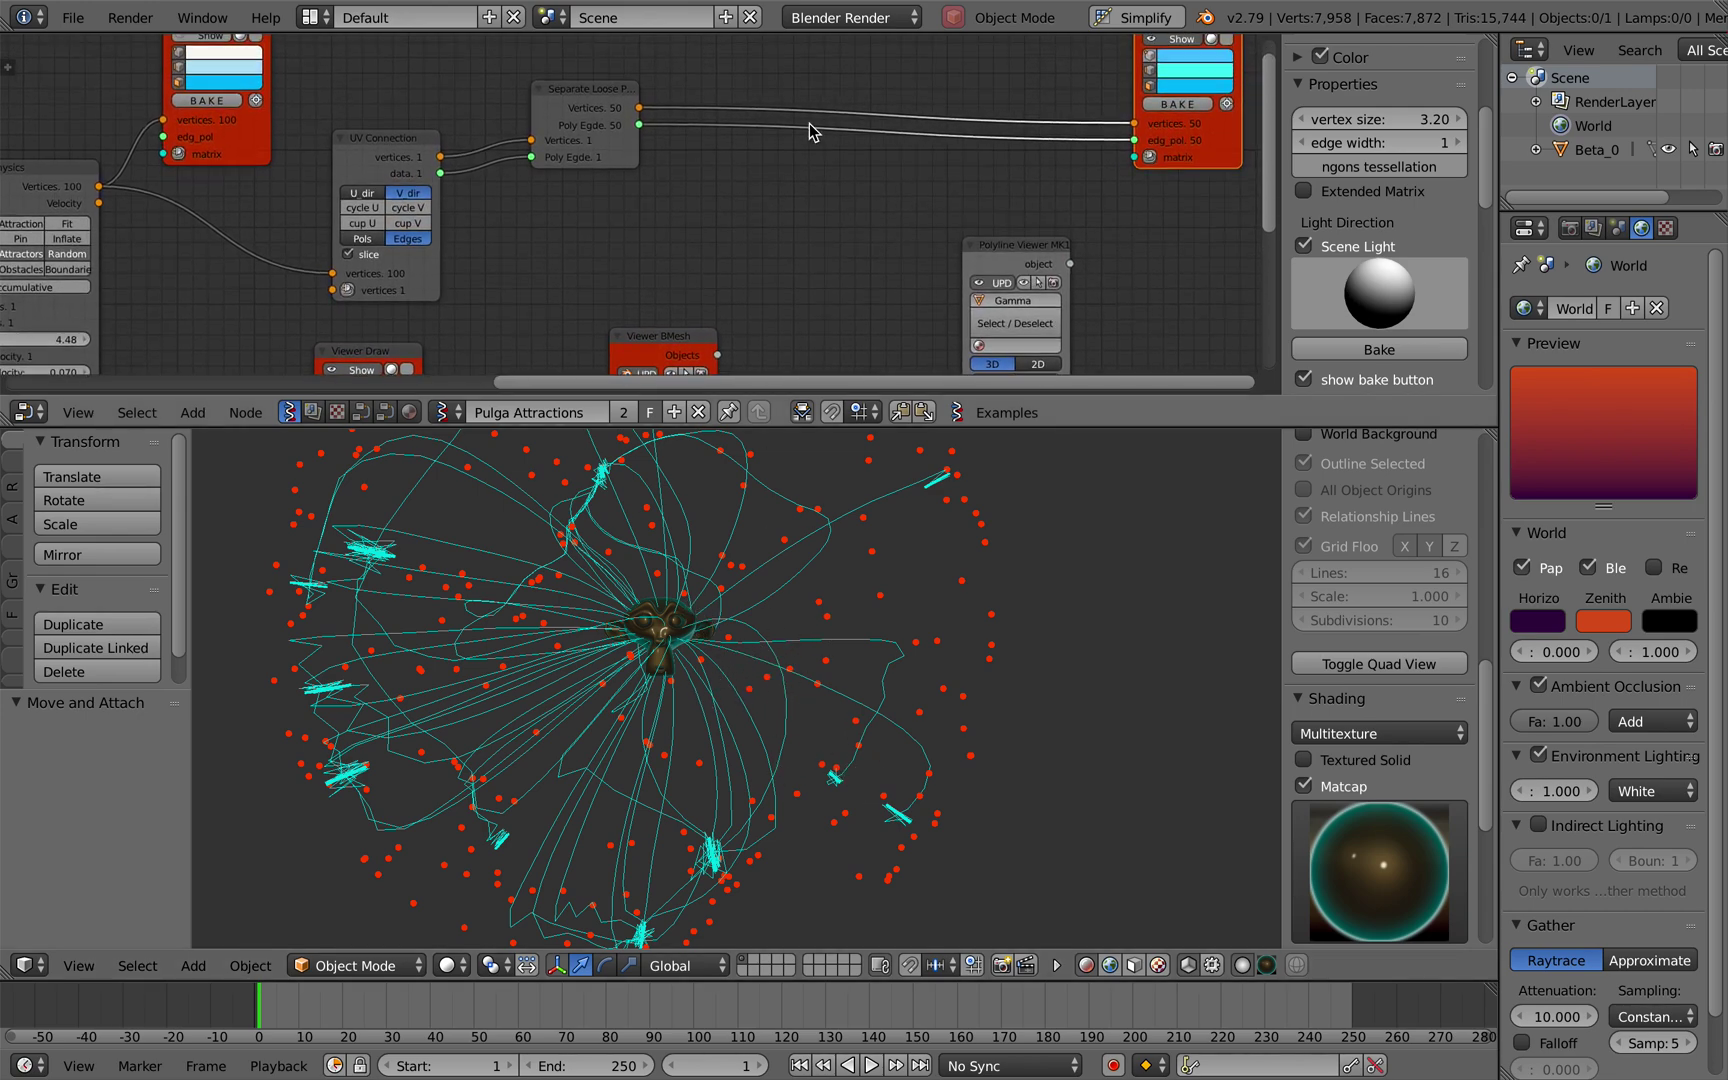
key("shift+a")
left_click(808, 124)
type("ean")
key("BackSpace")
key("BackSpace")
key("BackSpace")
type("randomize")
key("Return")
left_click(855, 140)
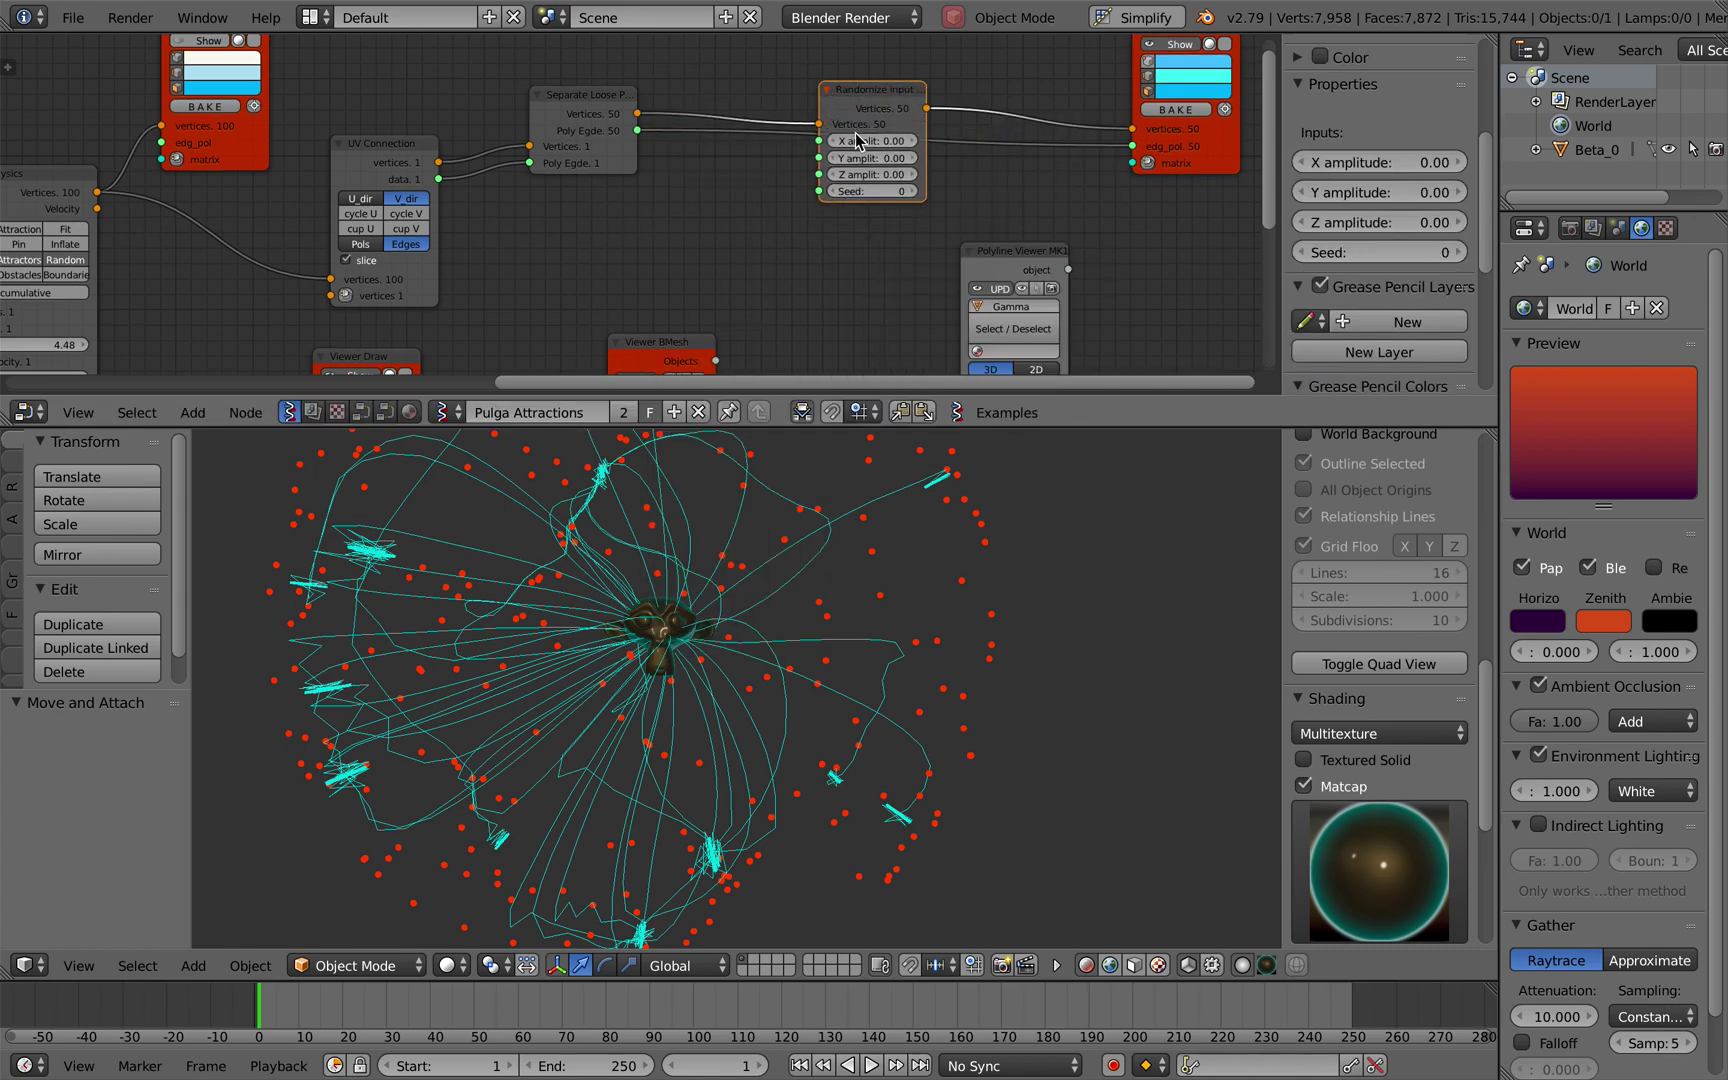
Set the new Randomize Input node's X, Y and Z amplitudes to 0.02 and seed to 176, and move it closer to the Viewer Draw.
mouse_move(872, 174)
left_mouse_down()
mouse_move(900, 174)
mouse_move(872, 174)
left_mouse_up()
left_click(859, 141)
type("0.02")
key("Return")
mouse_move(870, 192)
left_mouse_down()
mouse_move(990, 192)
mouse_move(873, 200)
left_mouse_up()
left_click_drag(871, 90, 924, 90)
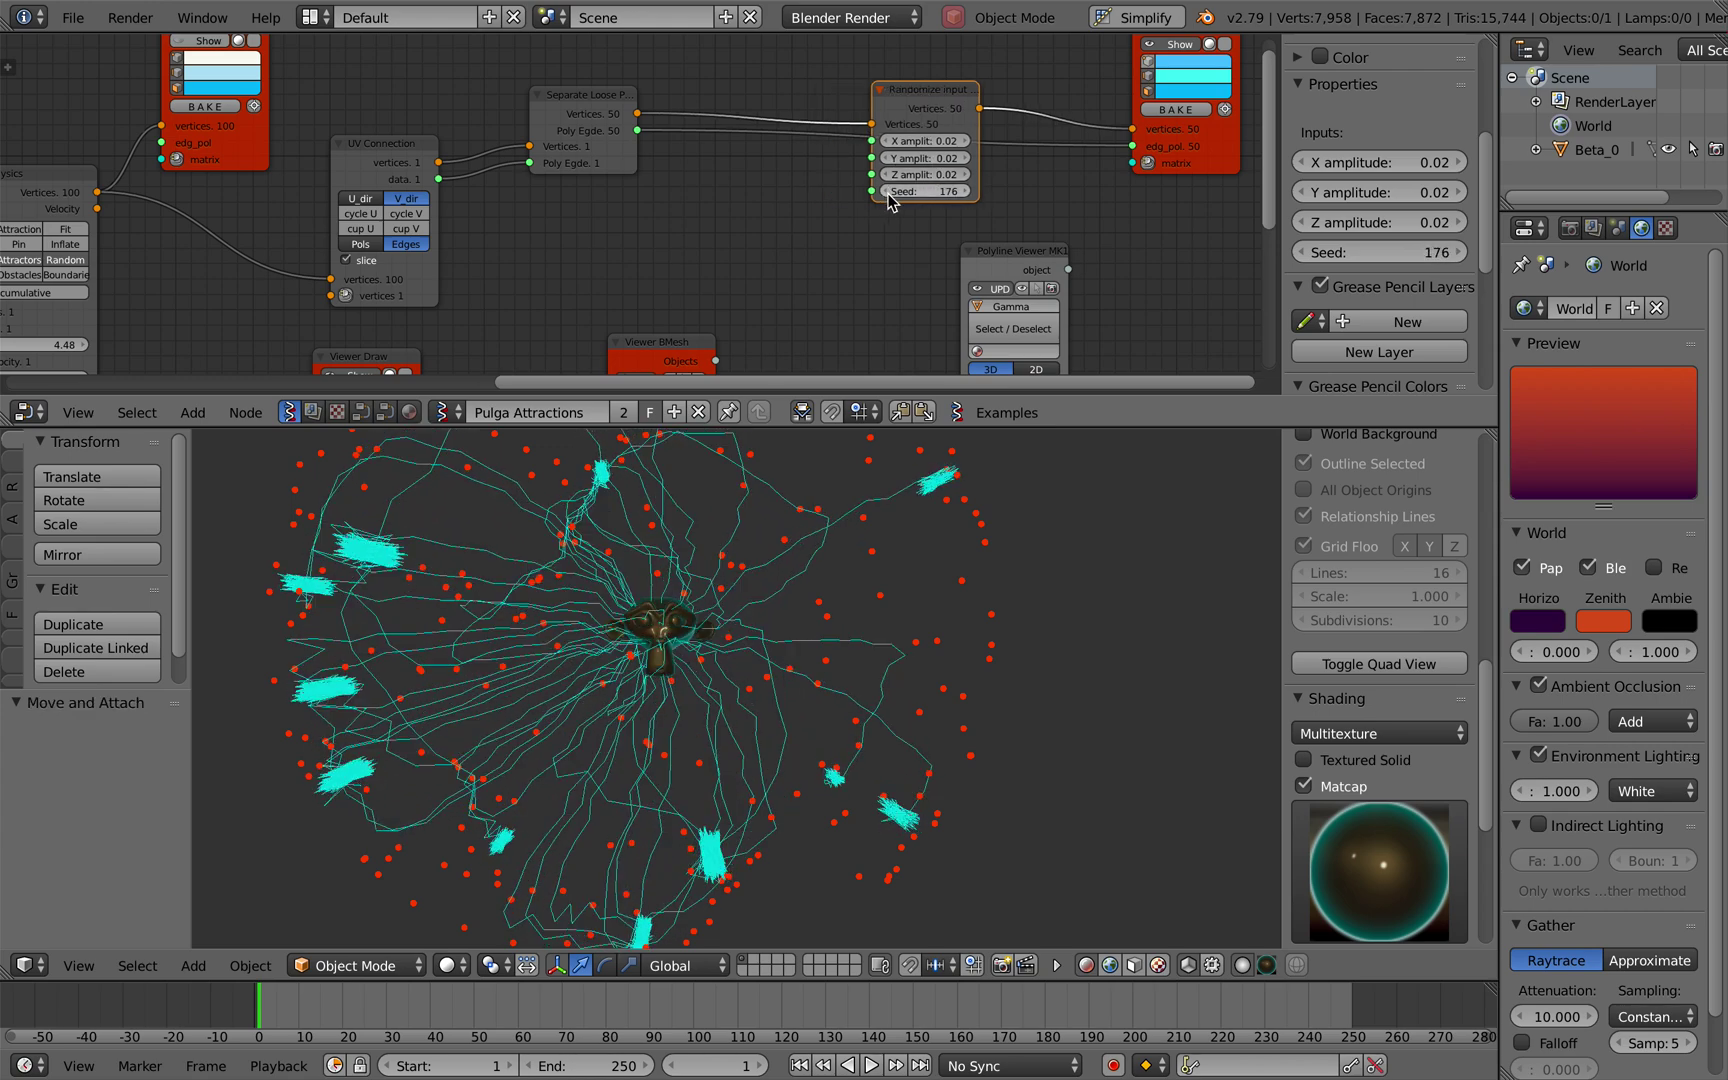
Try driving the Randomize Input seed with a Range Int node with start 676 and count 50, and delete that node.
key("alt+space")
type("range")
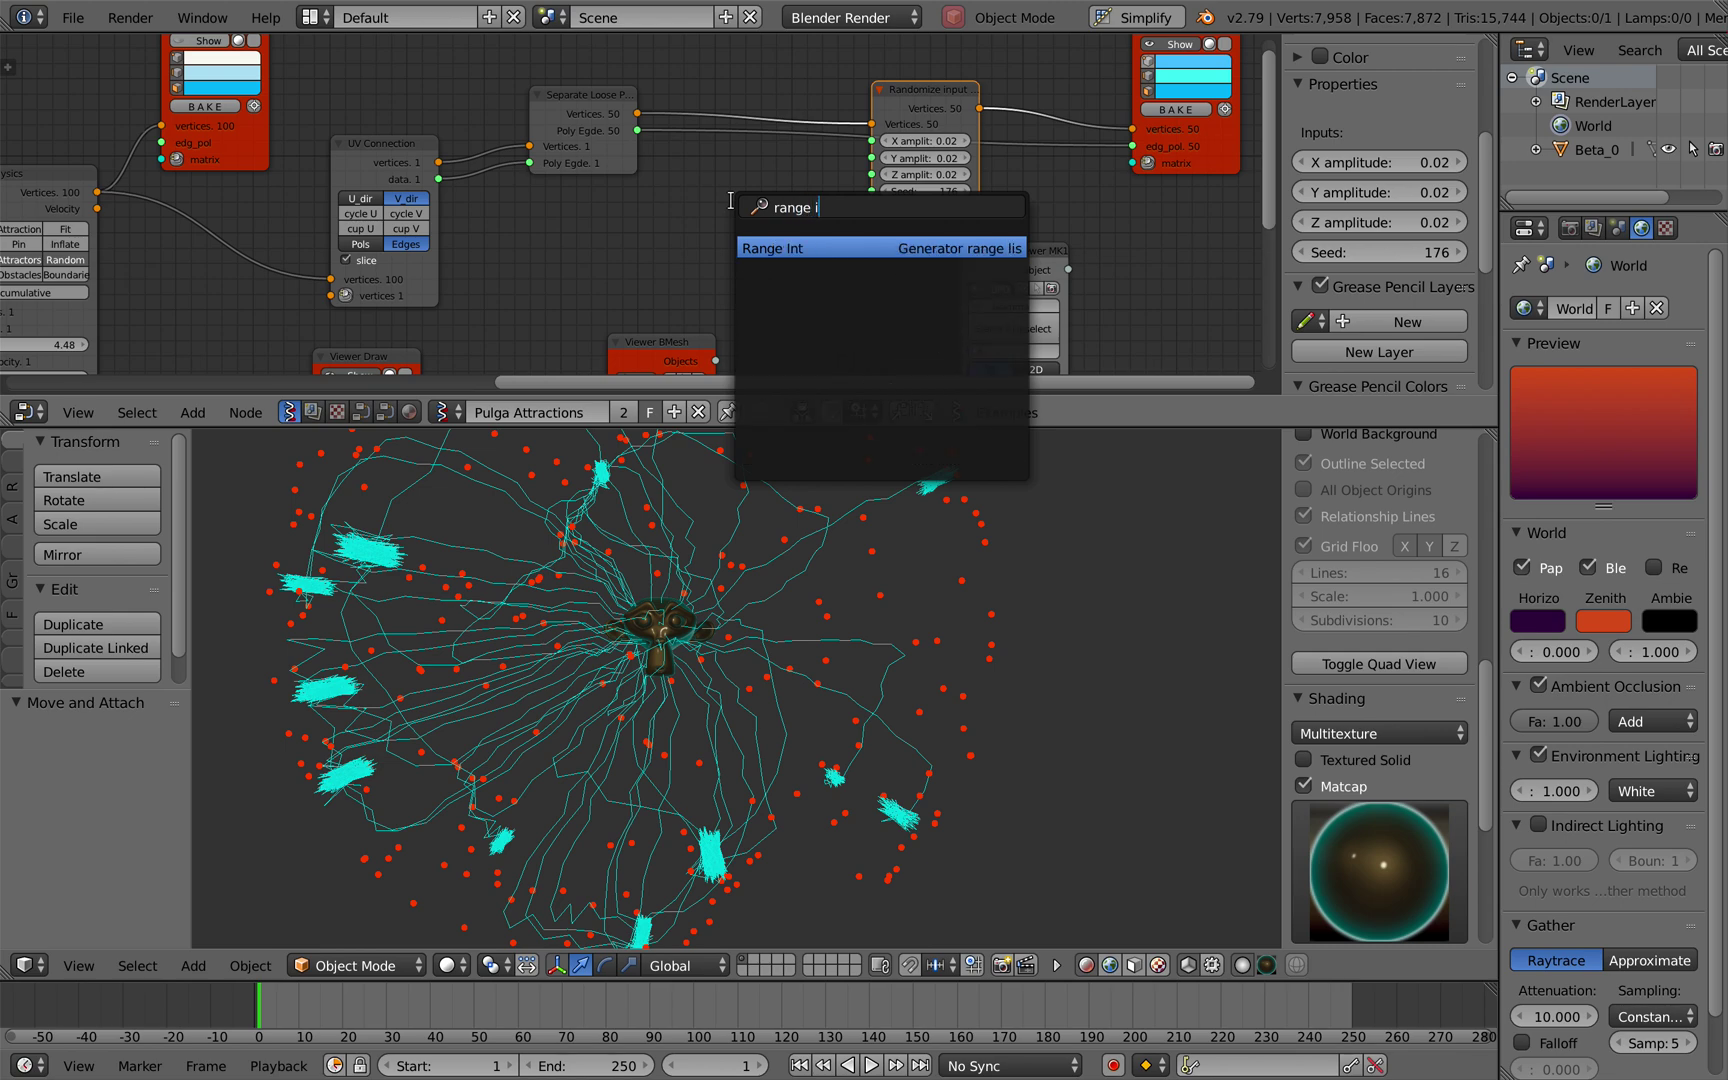
type(" i")
key("Return")
left_click(707, 190)
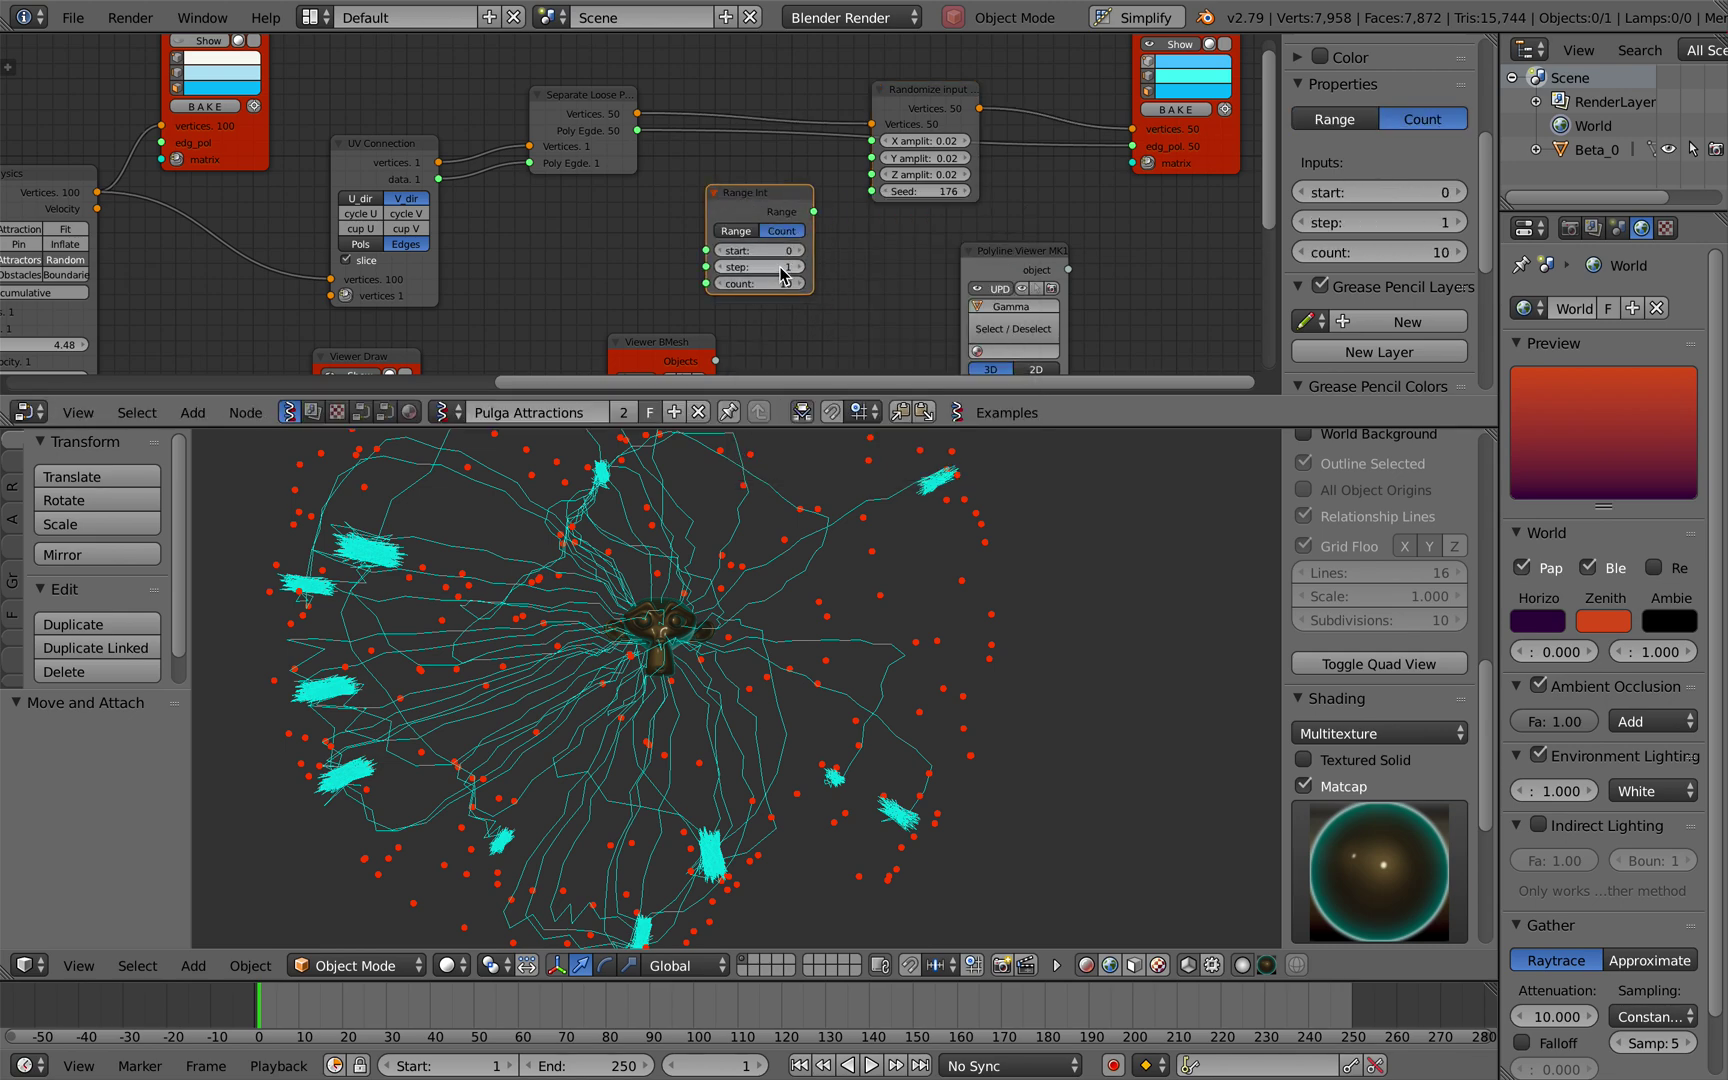
left_click_drag(818, 209, 906, 250)
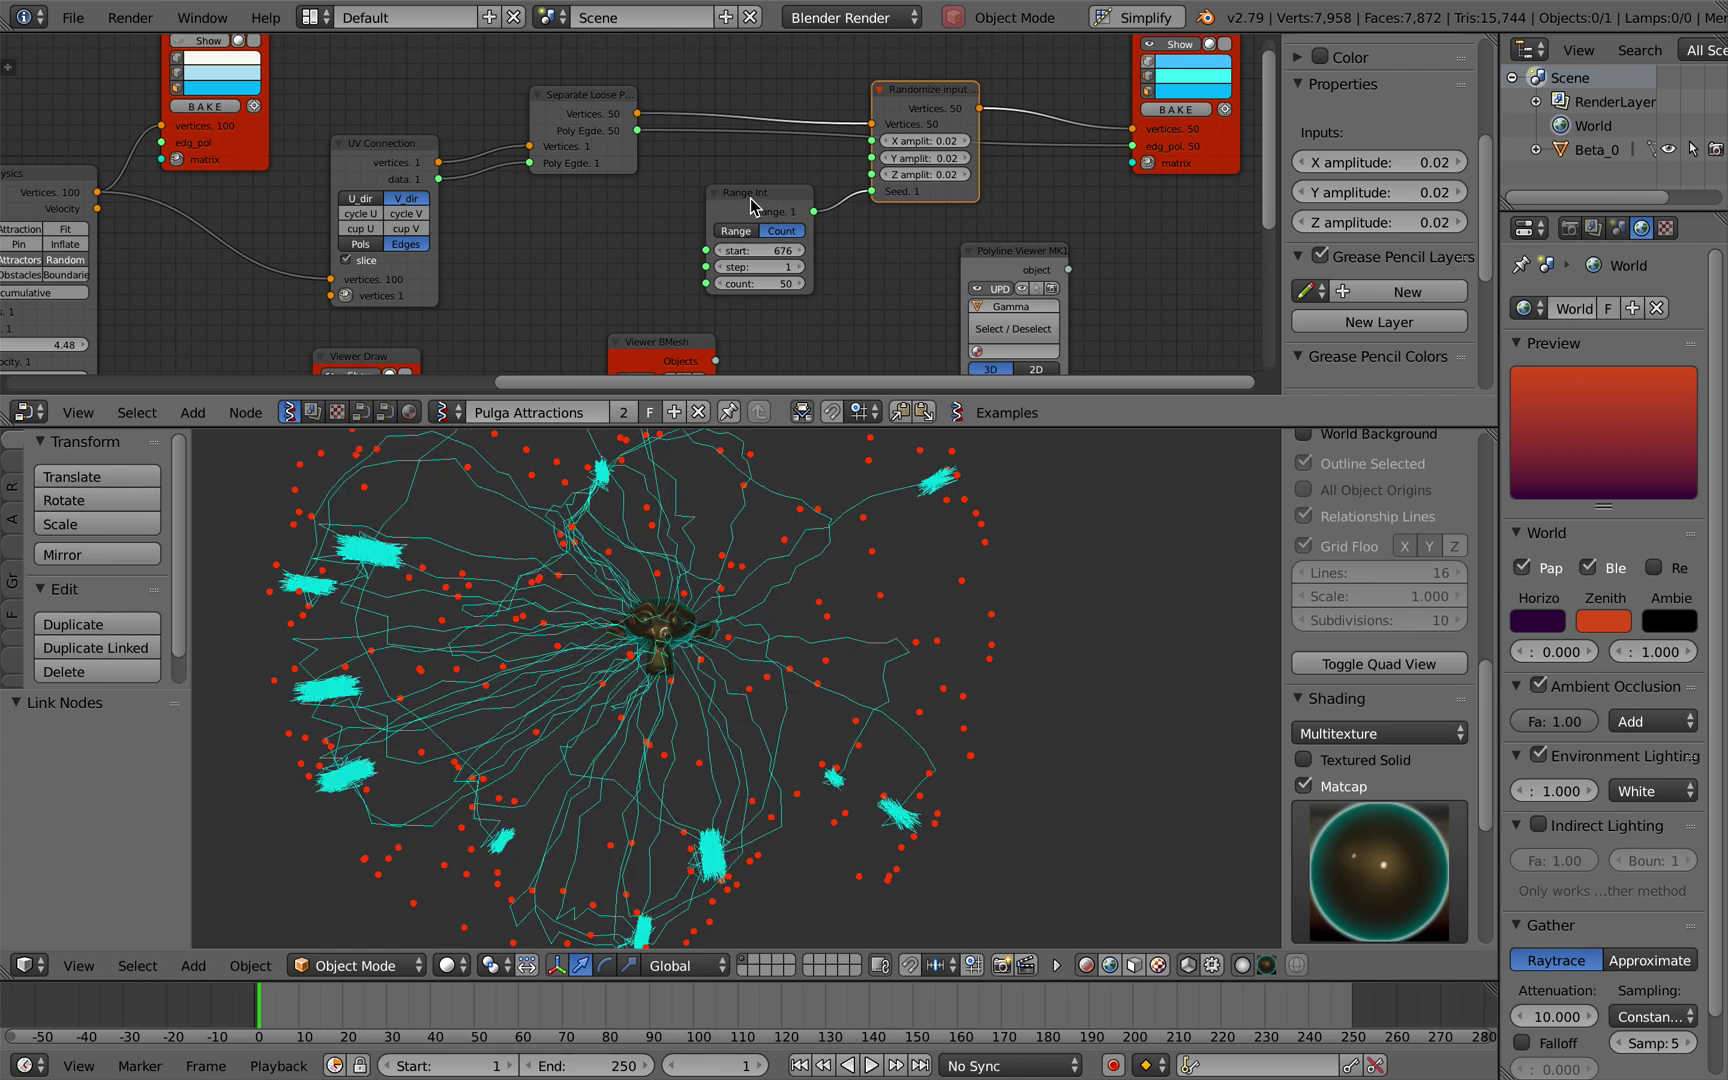
left_click(755, 207)
key("x")
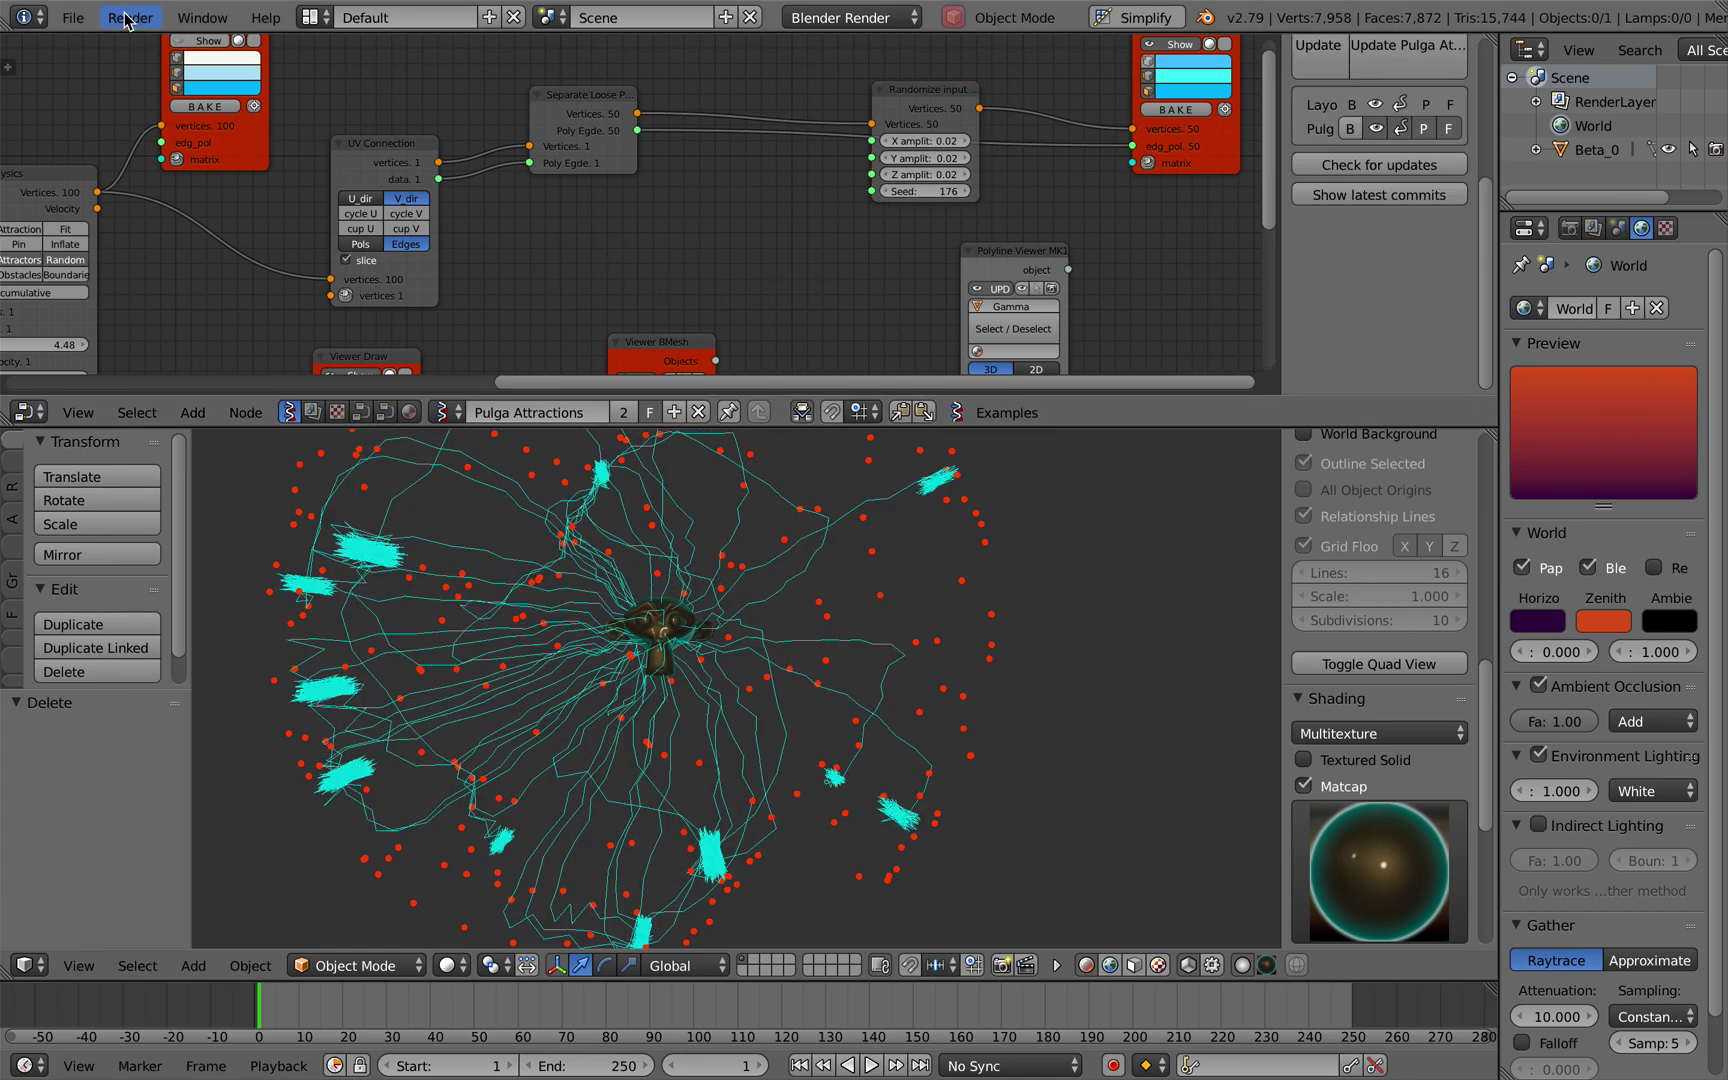
Sort the blend files by date and open pulga_influence_005.blend.
left_click(76, 18)
mouse_move(110, 97)
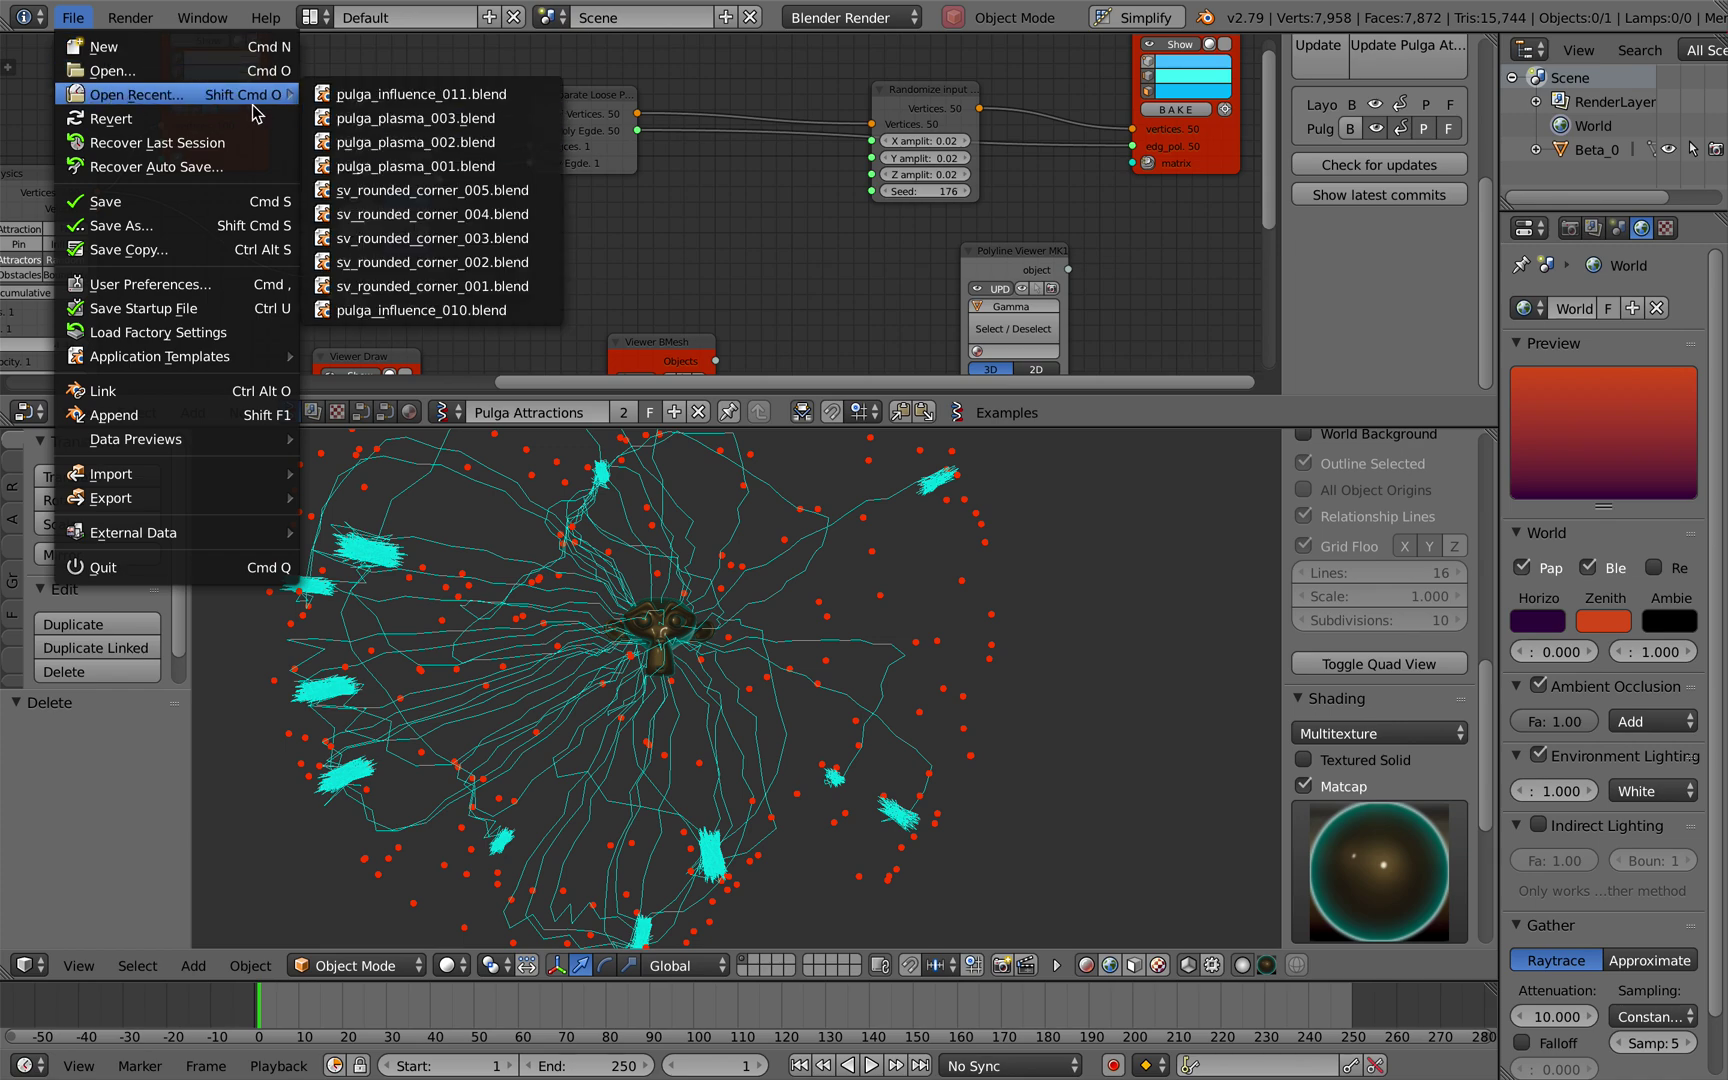
left_click(228, 72)
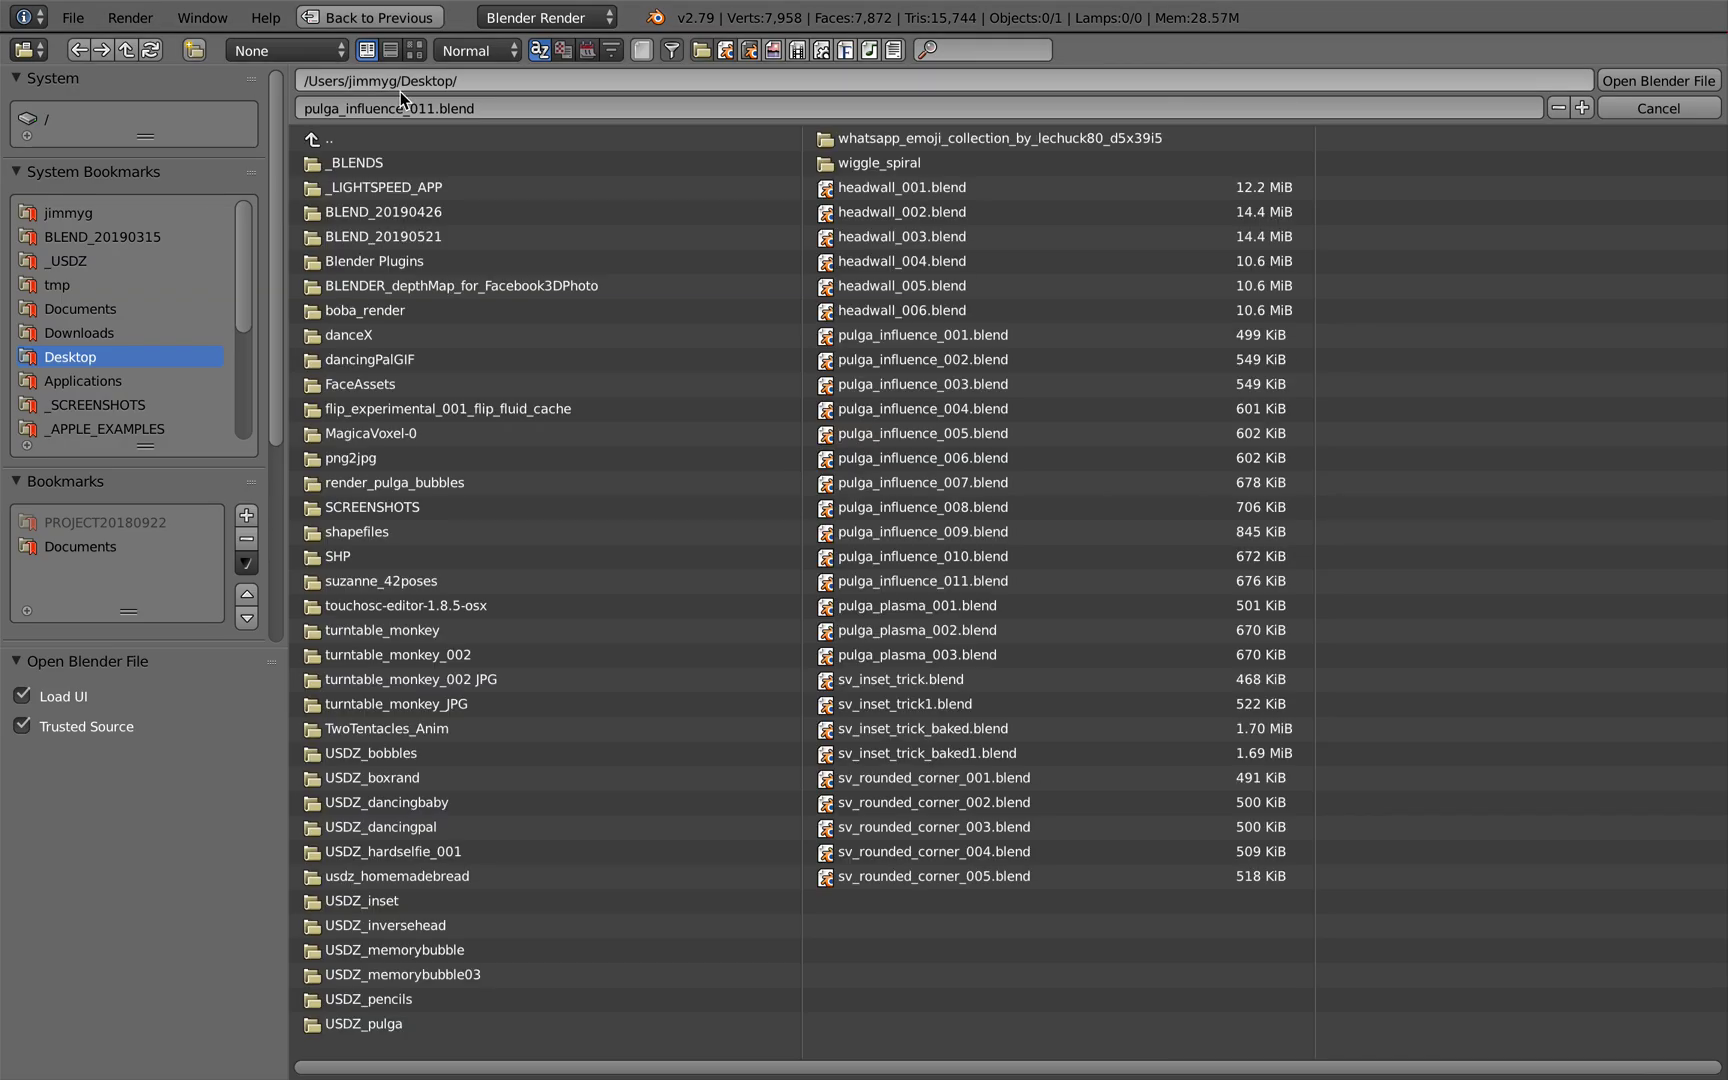
left_click(586, 51)
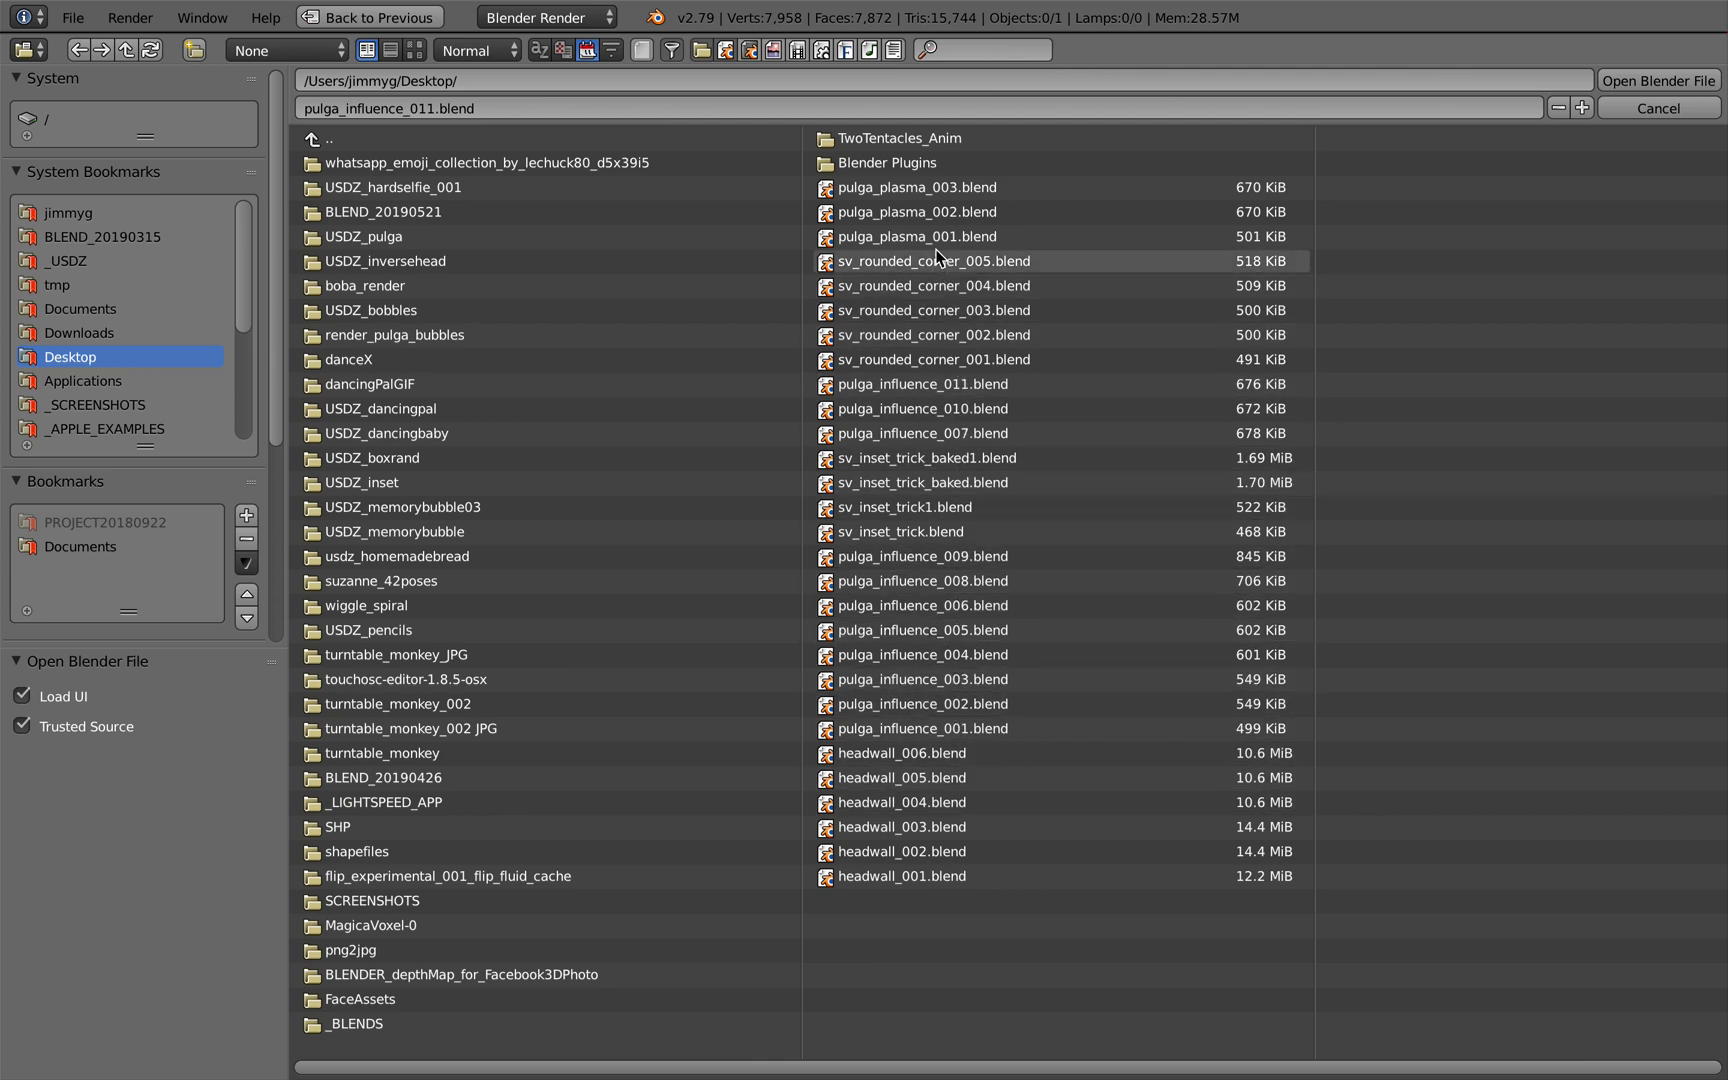
double_click(940, 620)
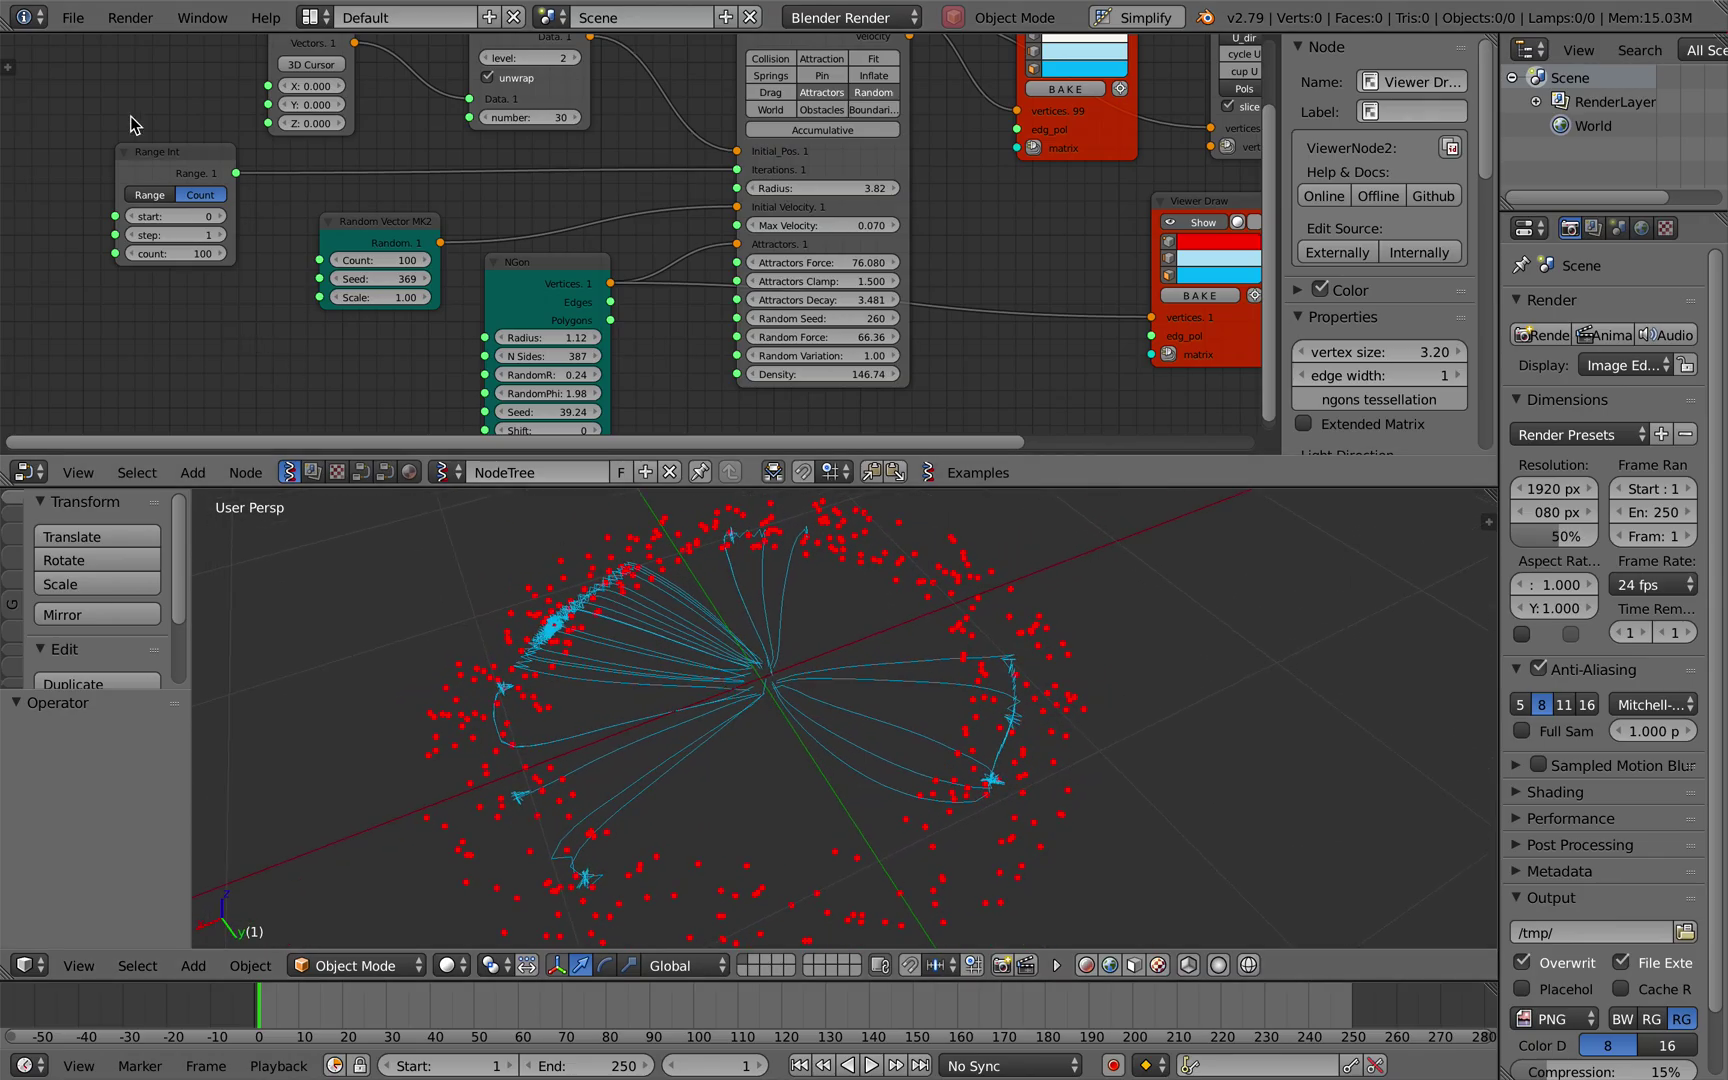
Reopen the recent file pulga_plasma_003.blend.
left_click(76, 18)
mouse_move(140, 94)
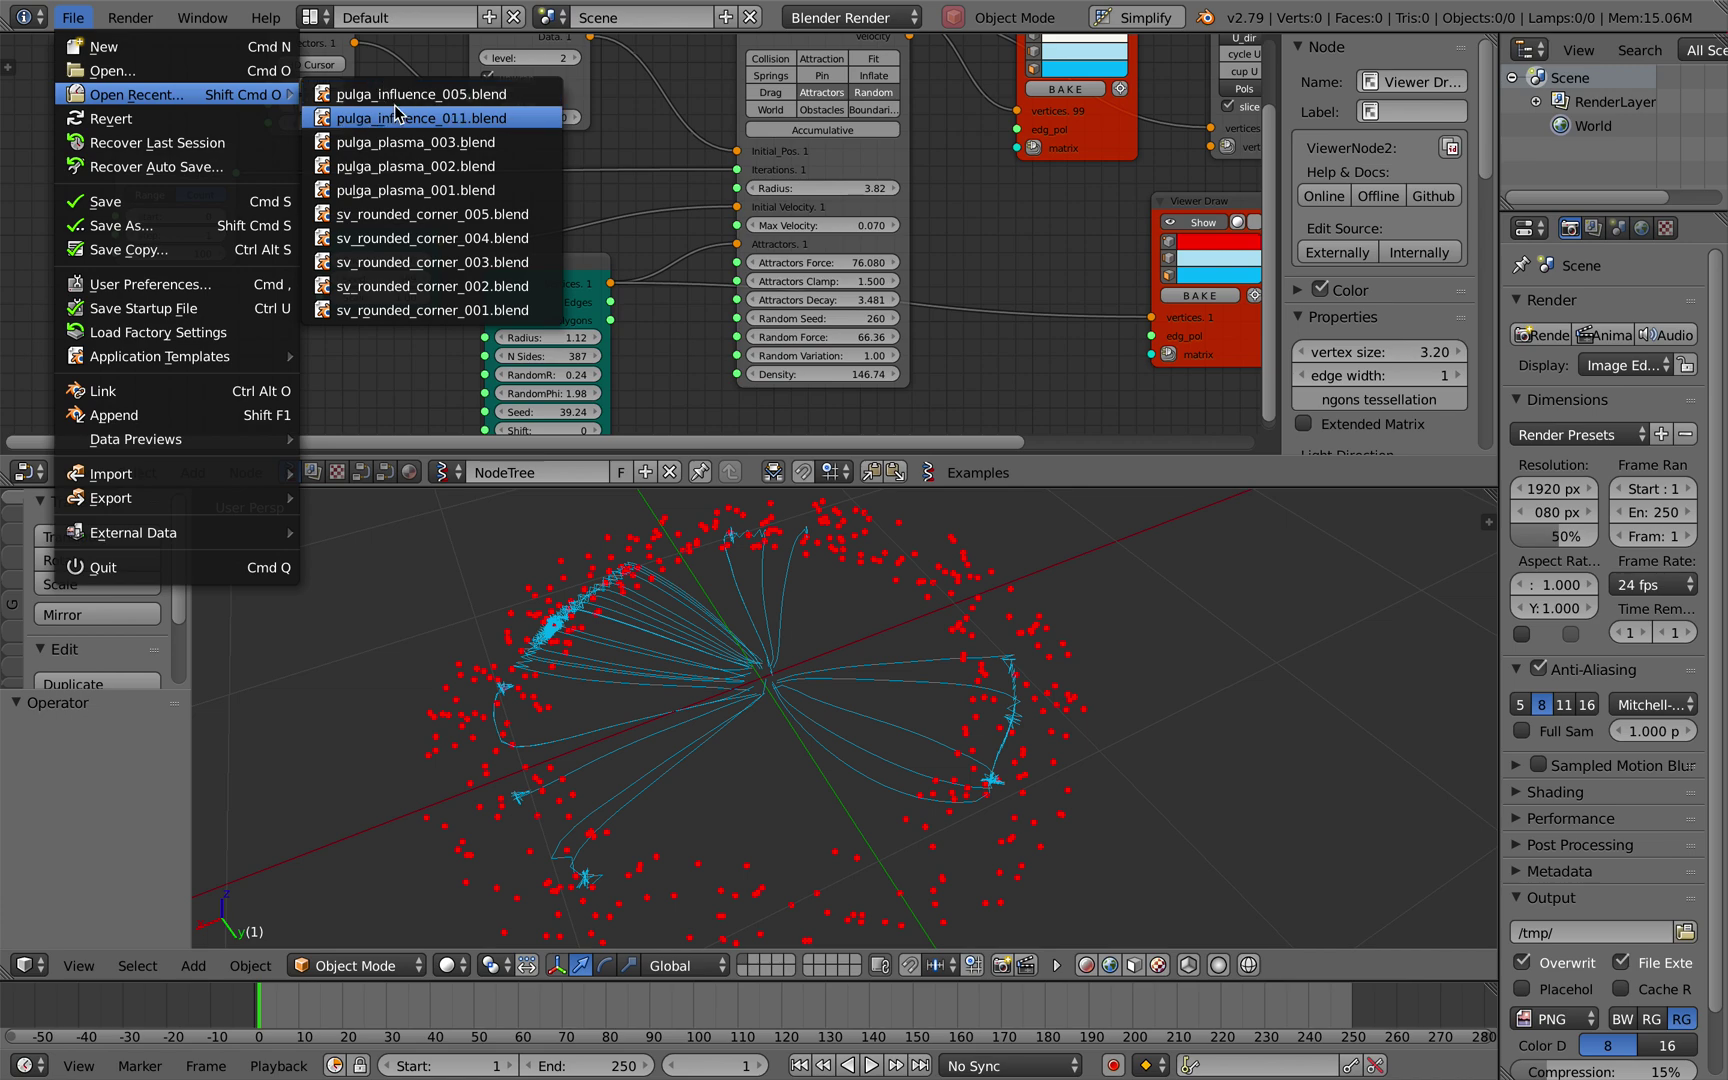
left_click(410, 142)
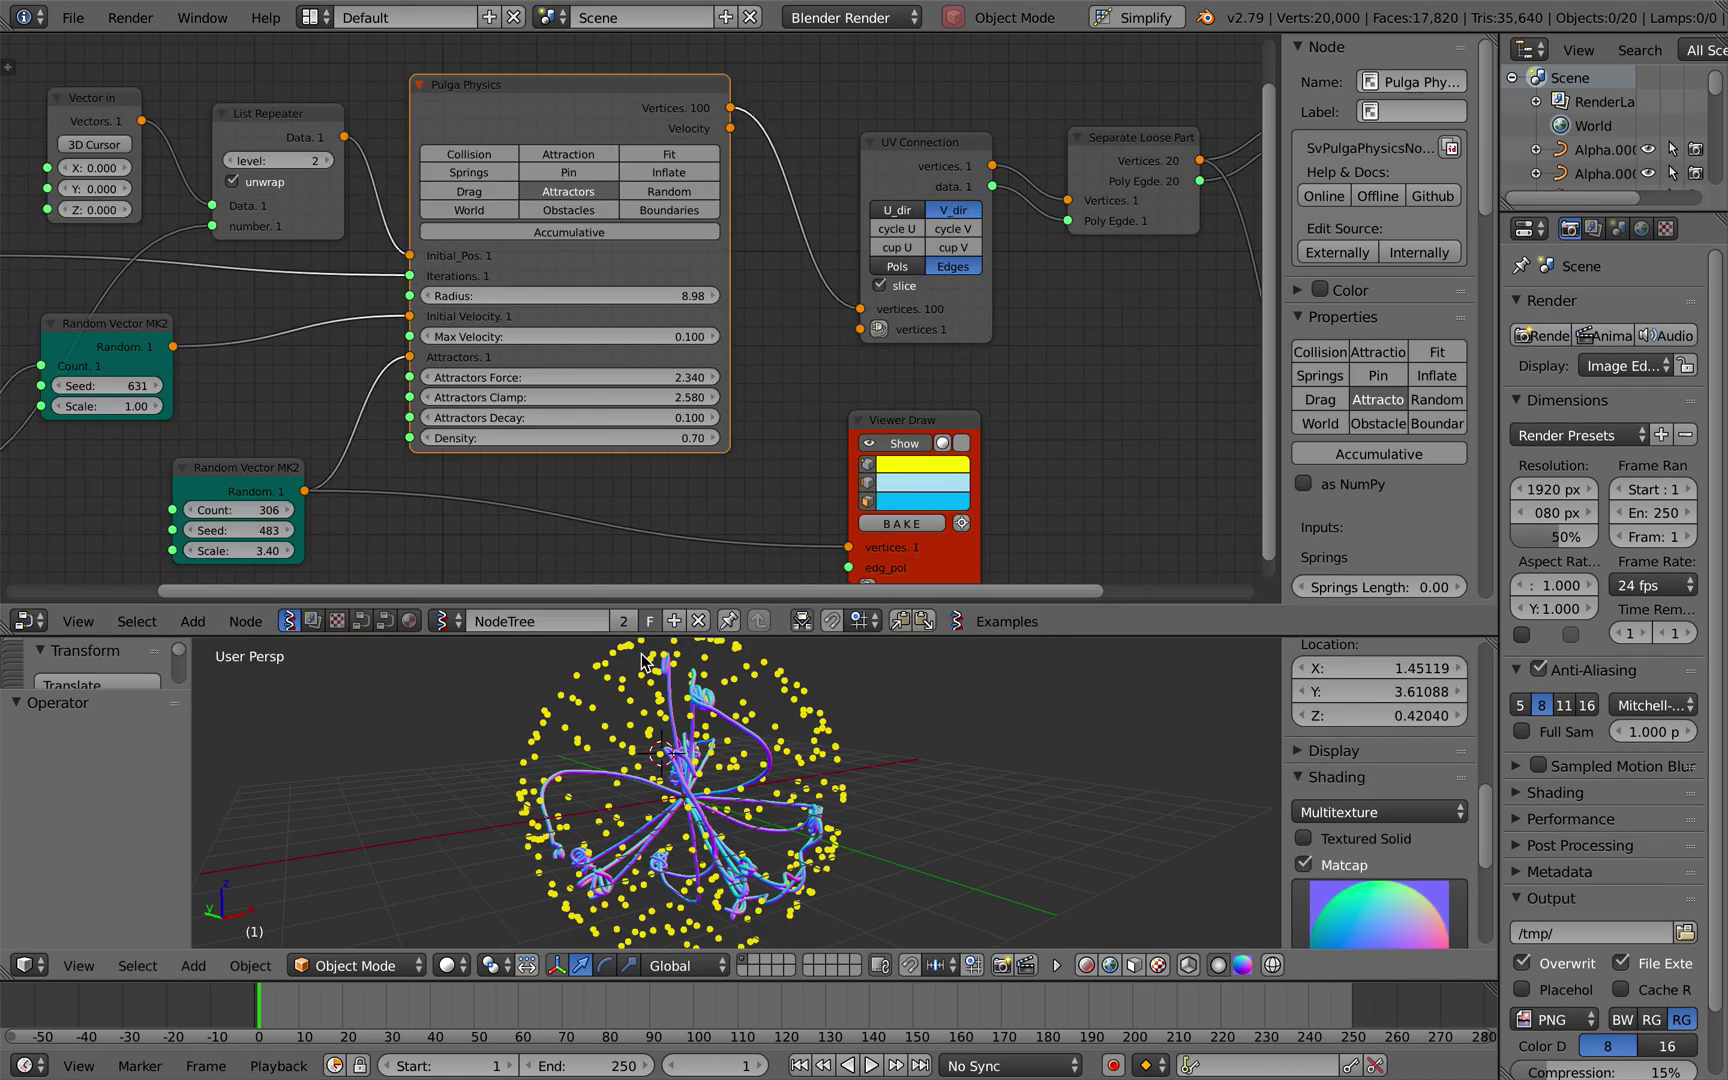
Save the scene as a new incremented version, pulga_plasma_004.blend.
left_click(74, 18)
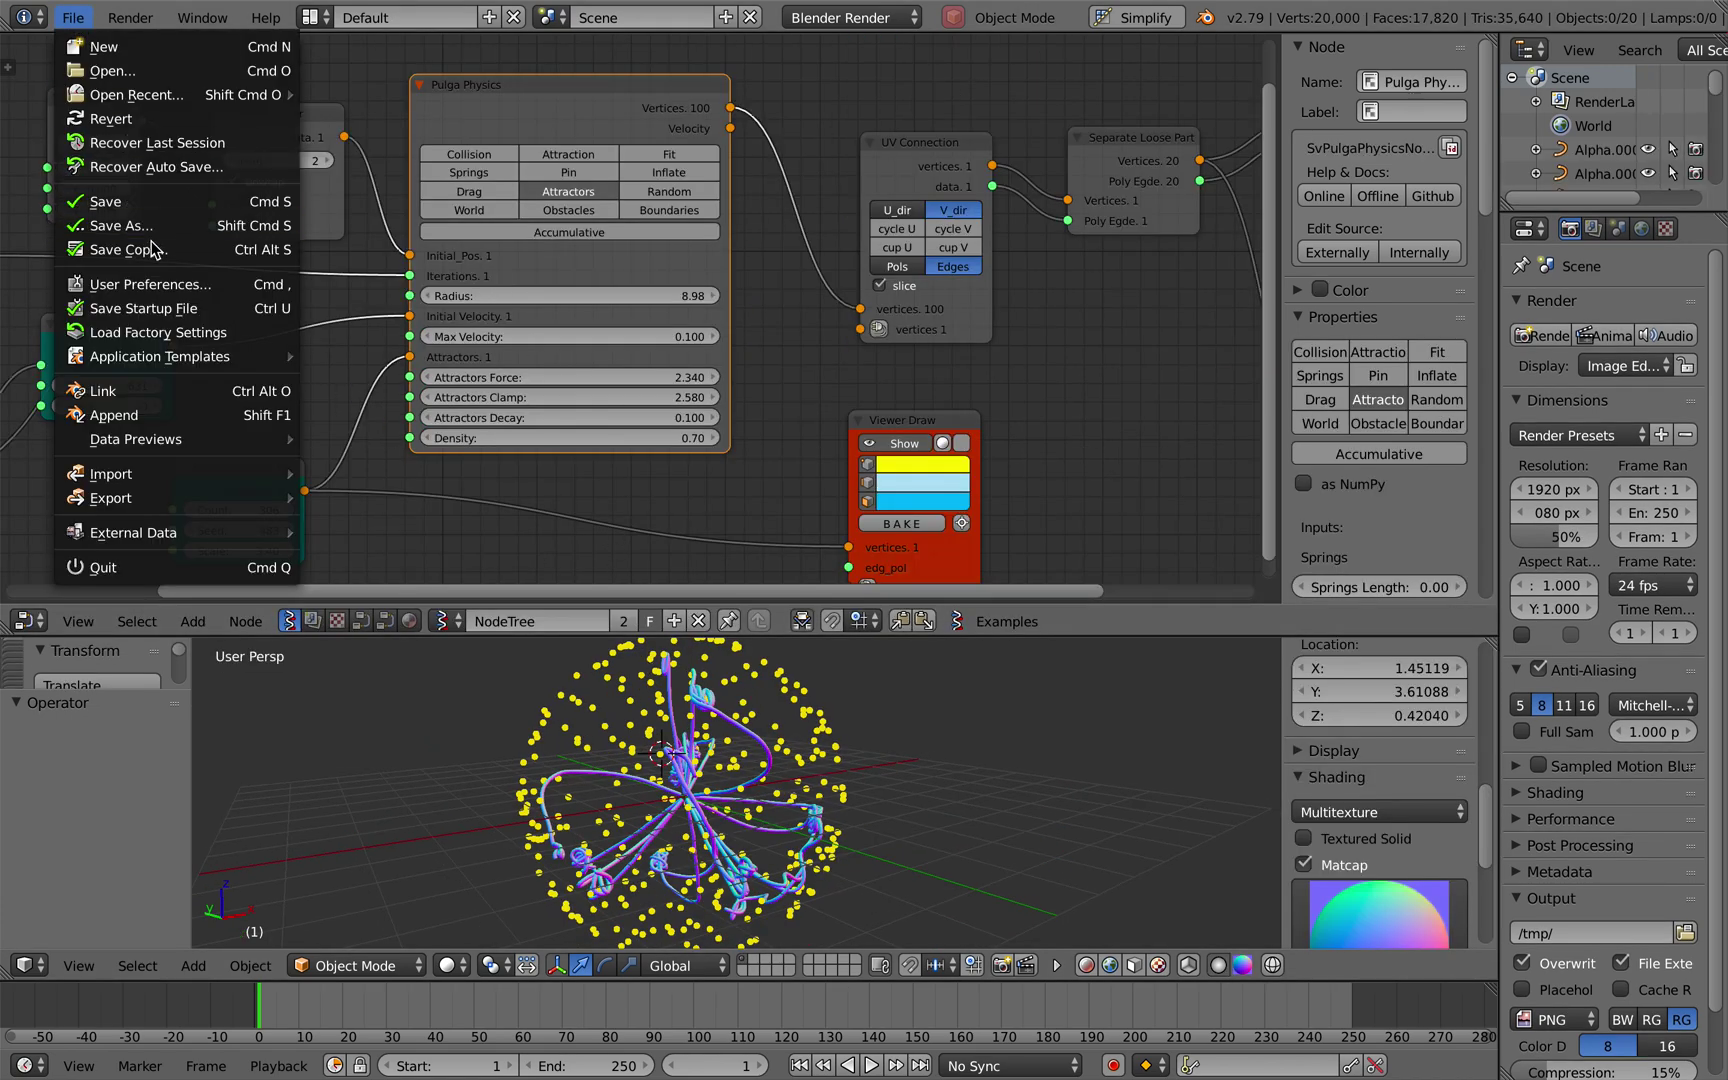
left_click(122, 225)
left_click(1564, 108)
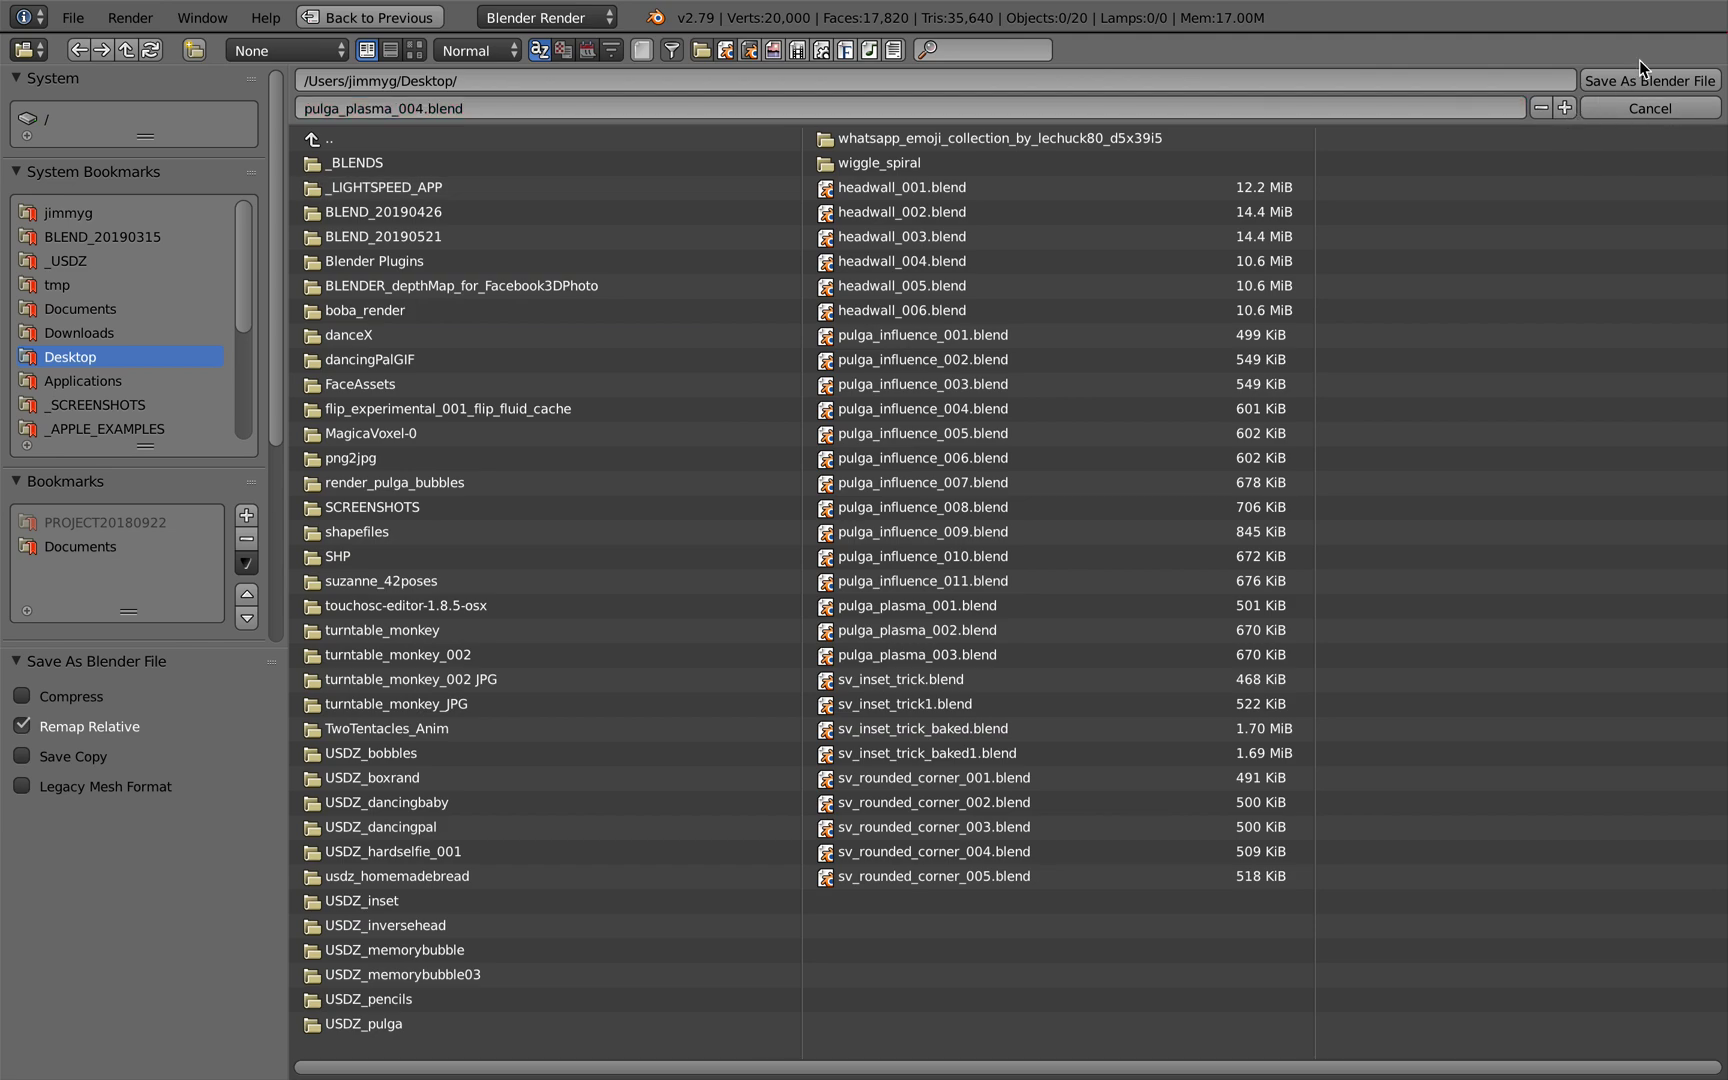
left_click(1616, 84)
Change the viewport matcap to the glowing green sphere.
left_click(1312, 886)
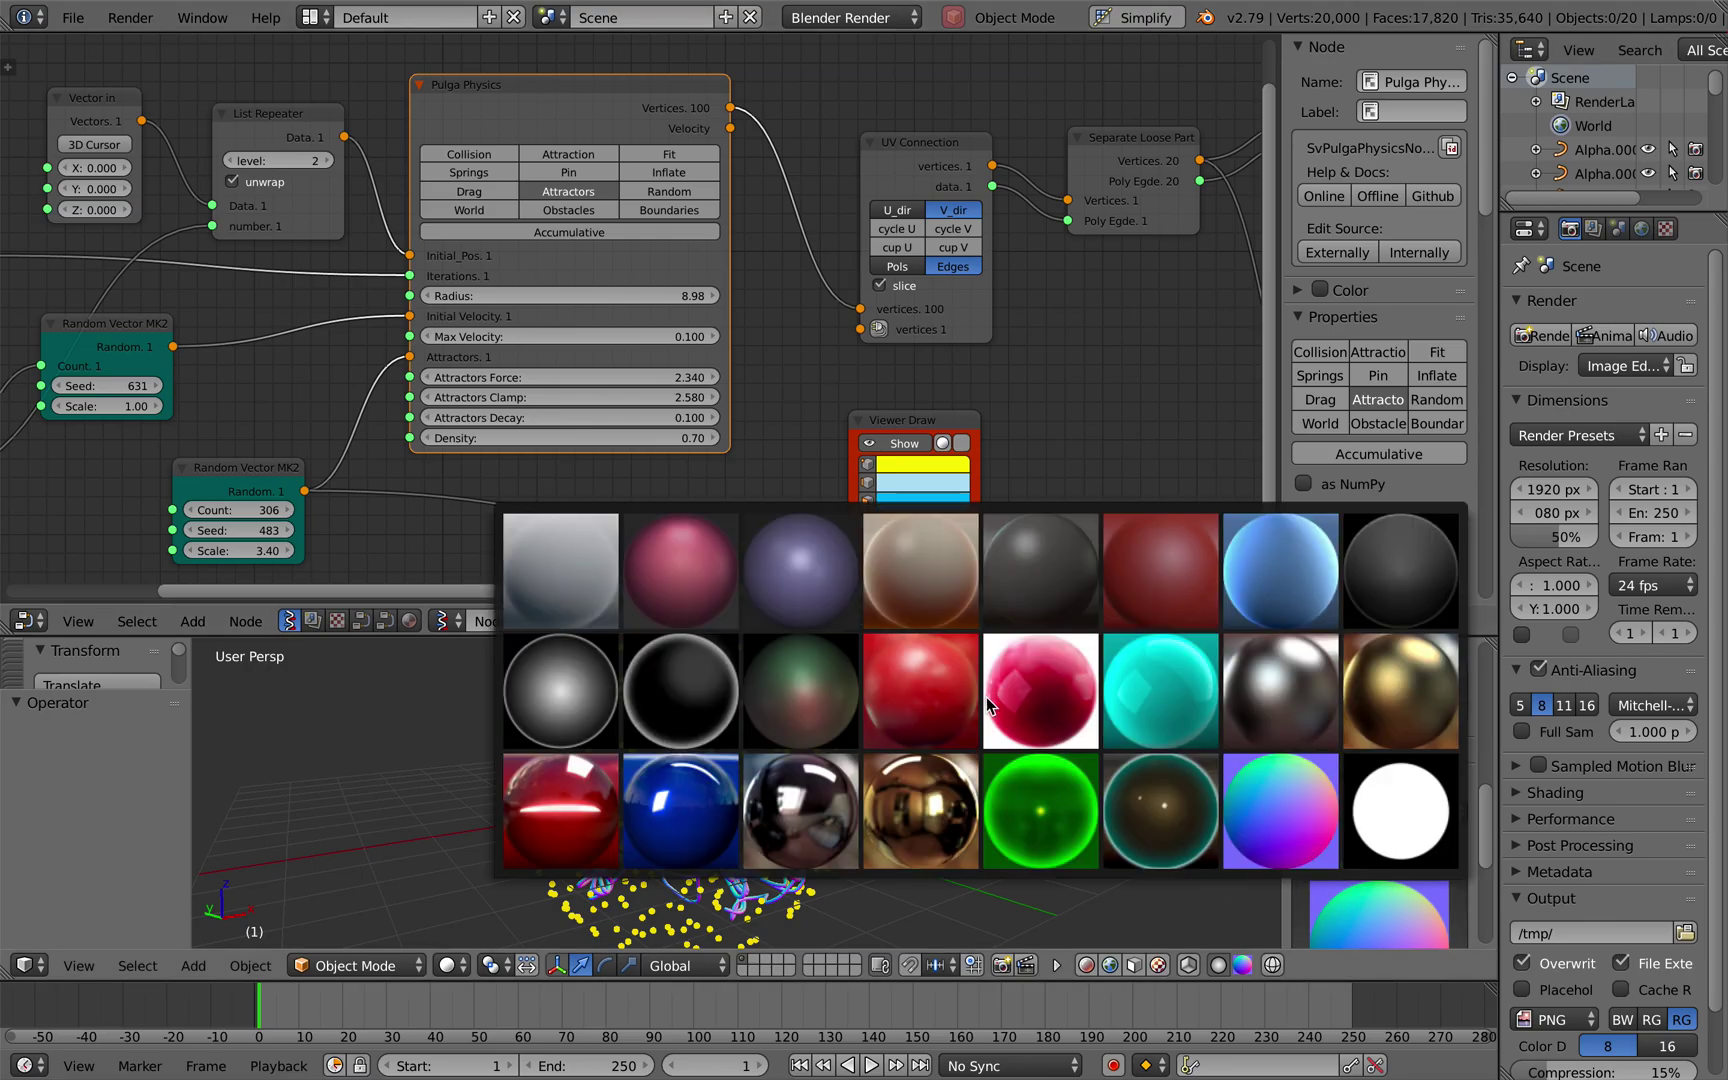
left_click(1022, 836)
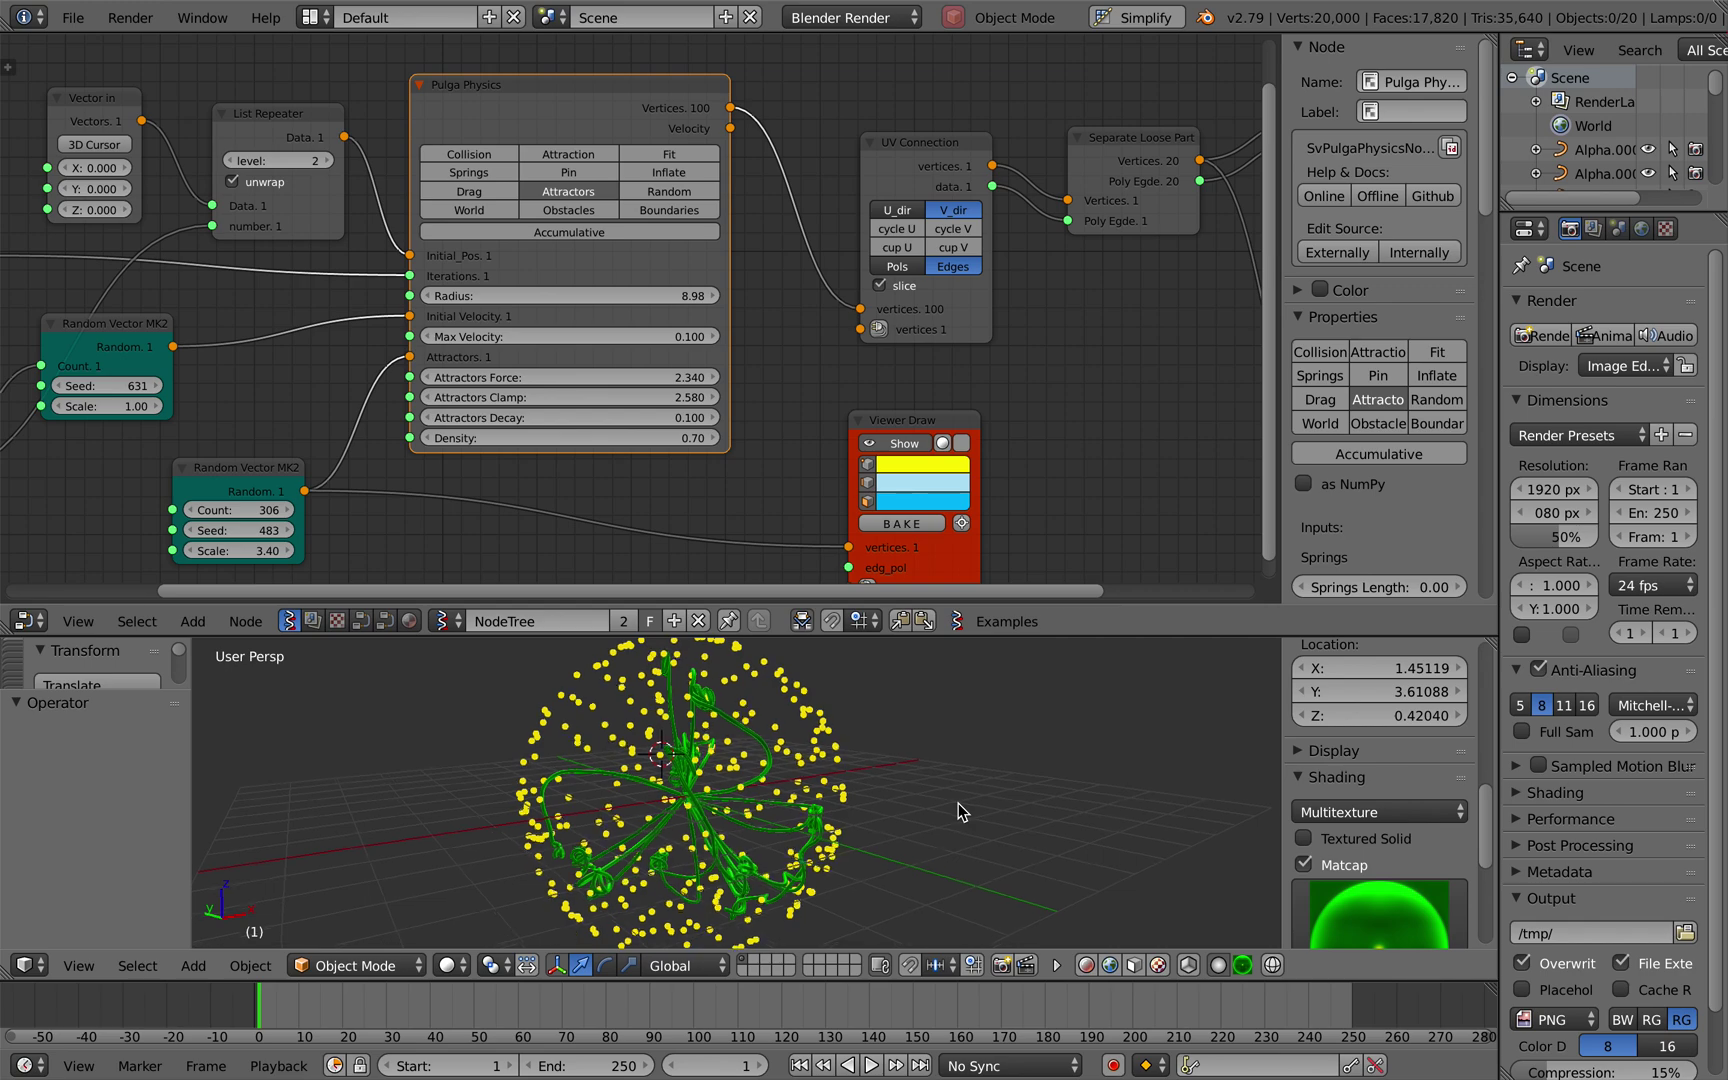
Thin the green tubes by reducing the radius in the Polyline Viewer node, and save the scene.
scroll(959, 803, "up", 3)
scroll(1127, 255, "right", 10, "ctrl")
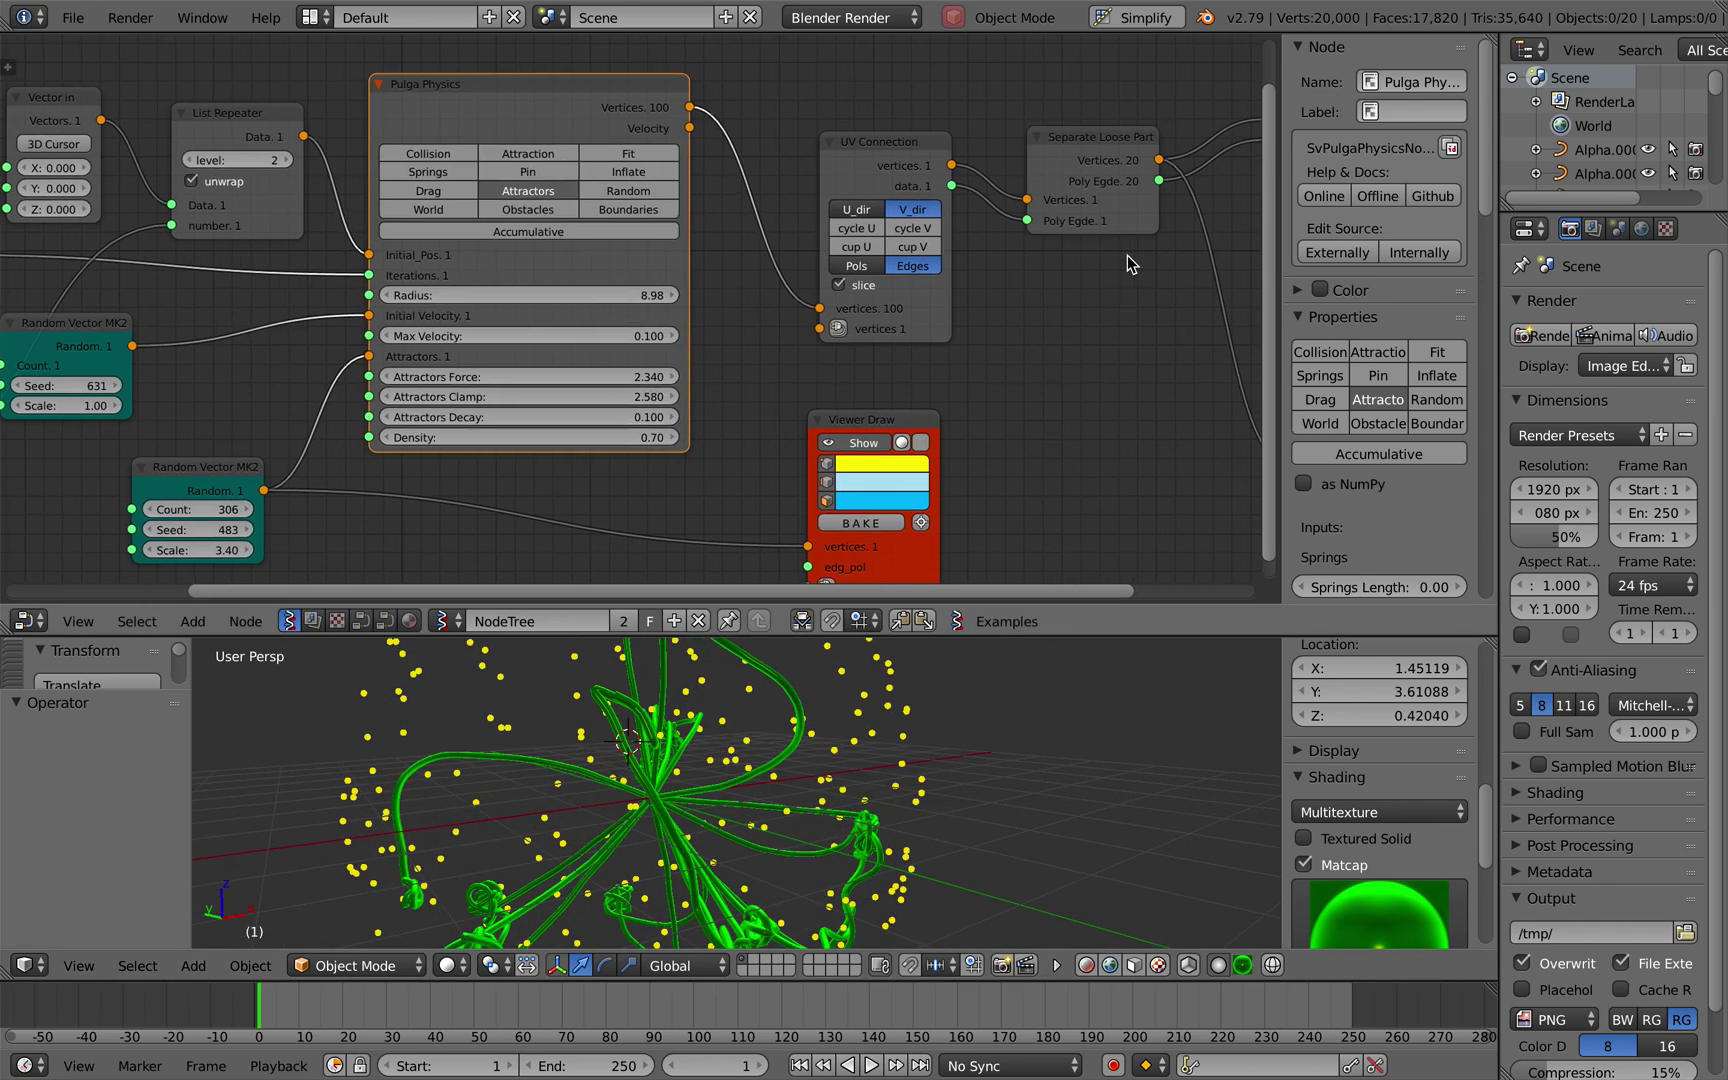
left_click_drag(853, 505, 835, 505)
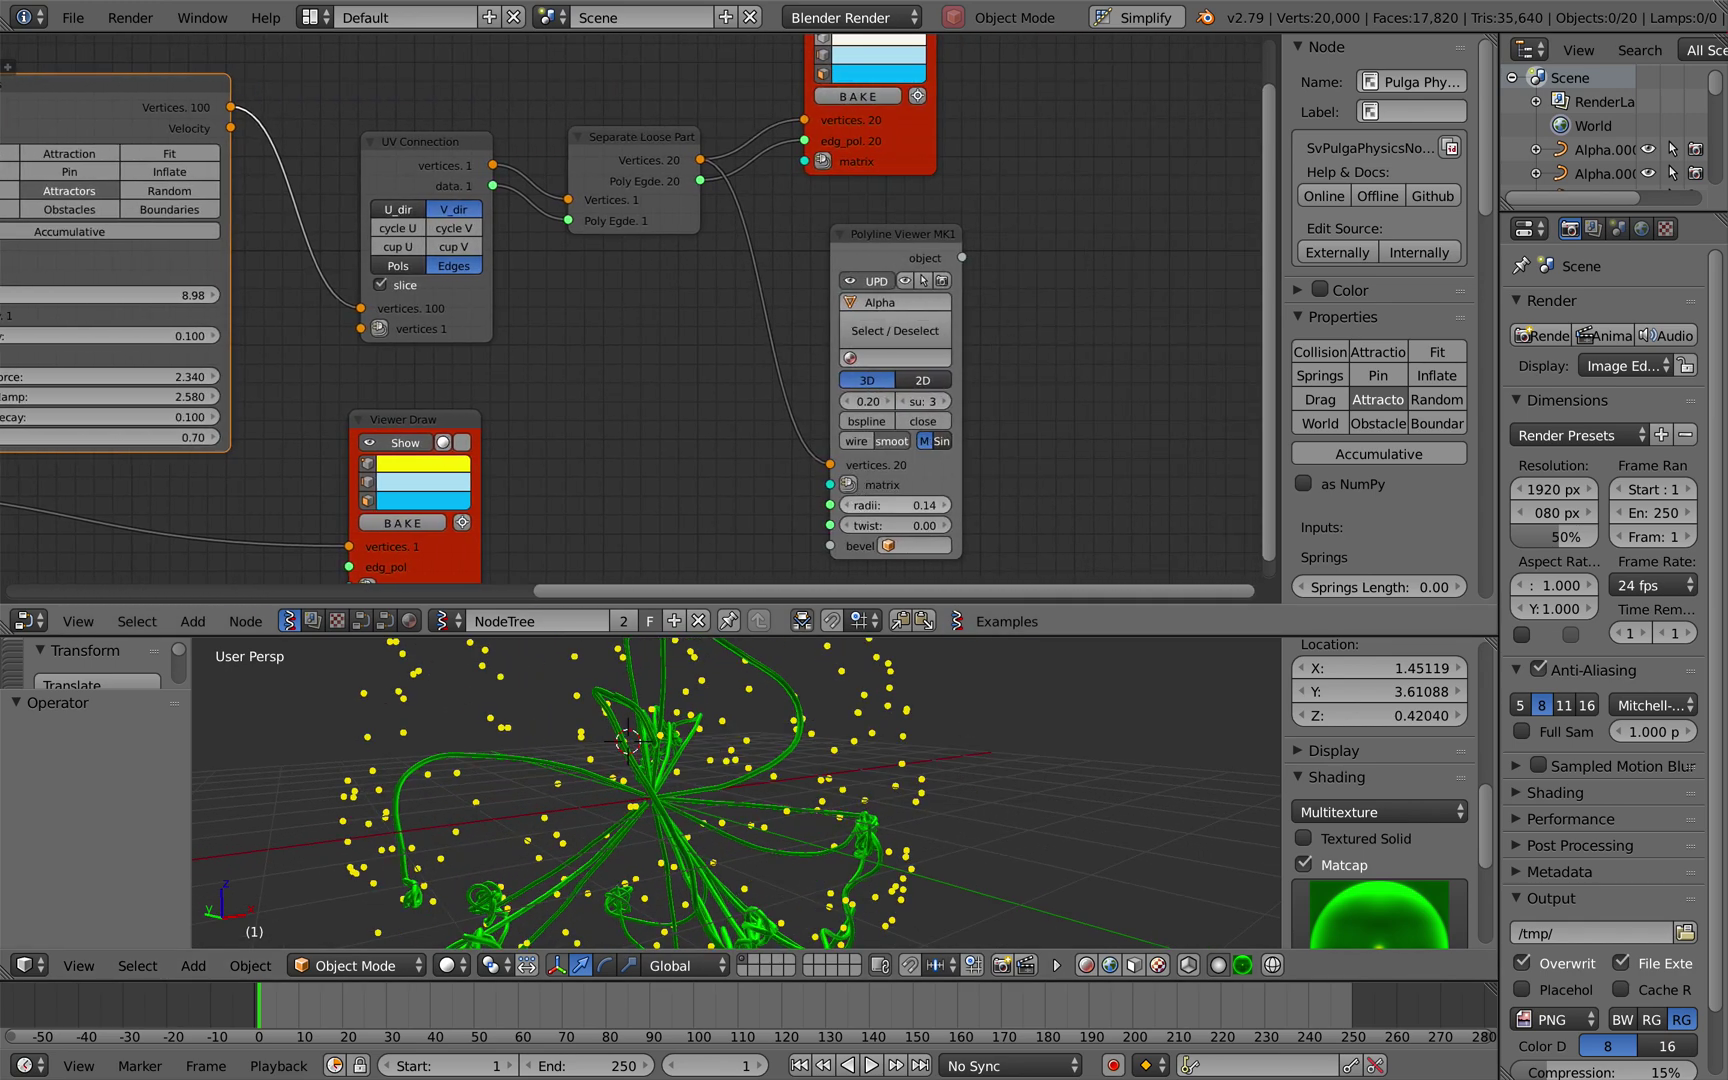
scroll(872, 486, "left", 9, "ctrl")
key("ctrl+s")
left_click(872, 478)
Set Attractors Clamp to 2.940 and Attractors Decay to 1.480 in the Pulga Physics node, and enlarge the 3D viewport area.
middle_click_drag(617, 462, 640, 414)
left_click_drag(600, 366, 636, 352)
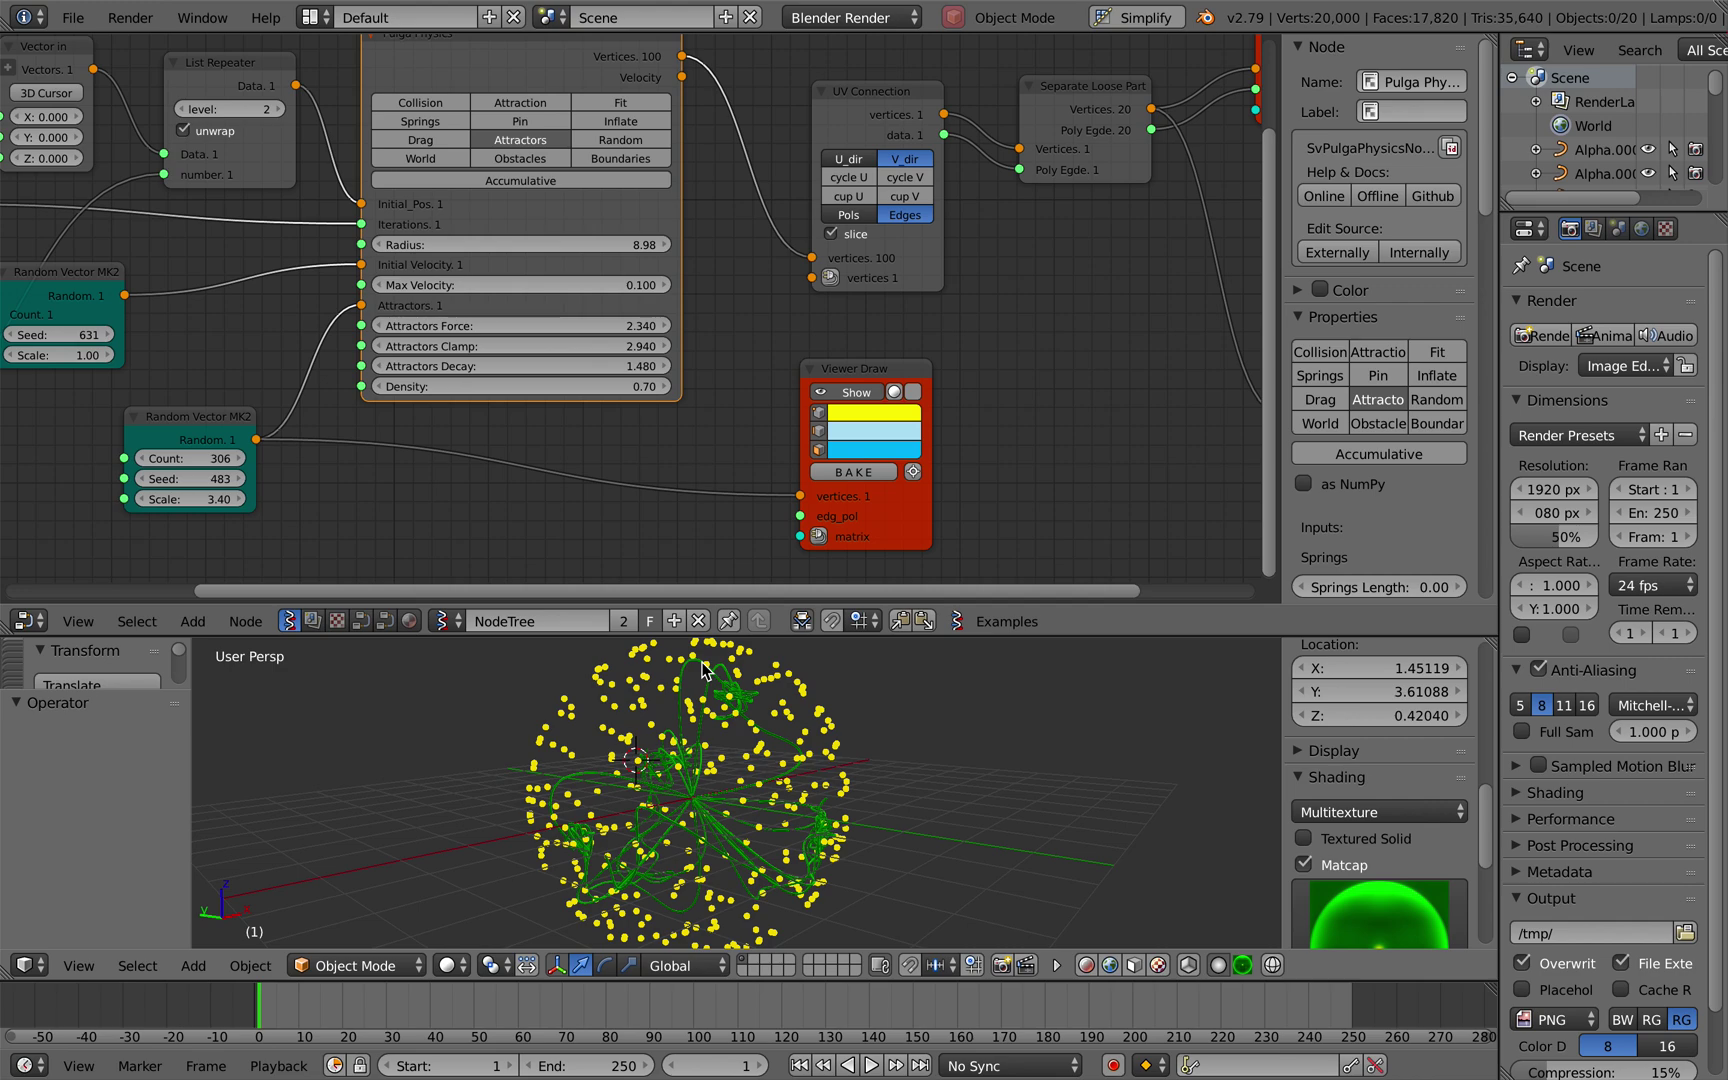
scroll(736, 714, "up", 6)
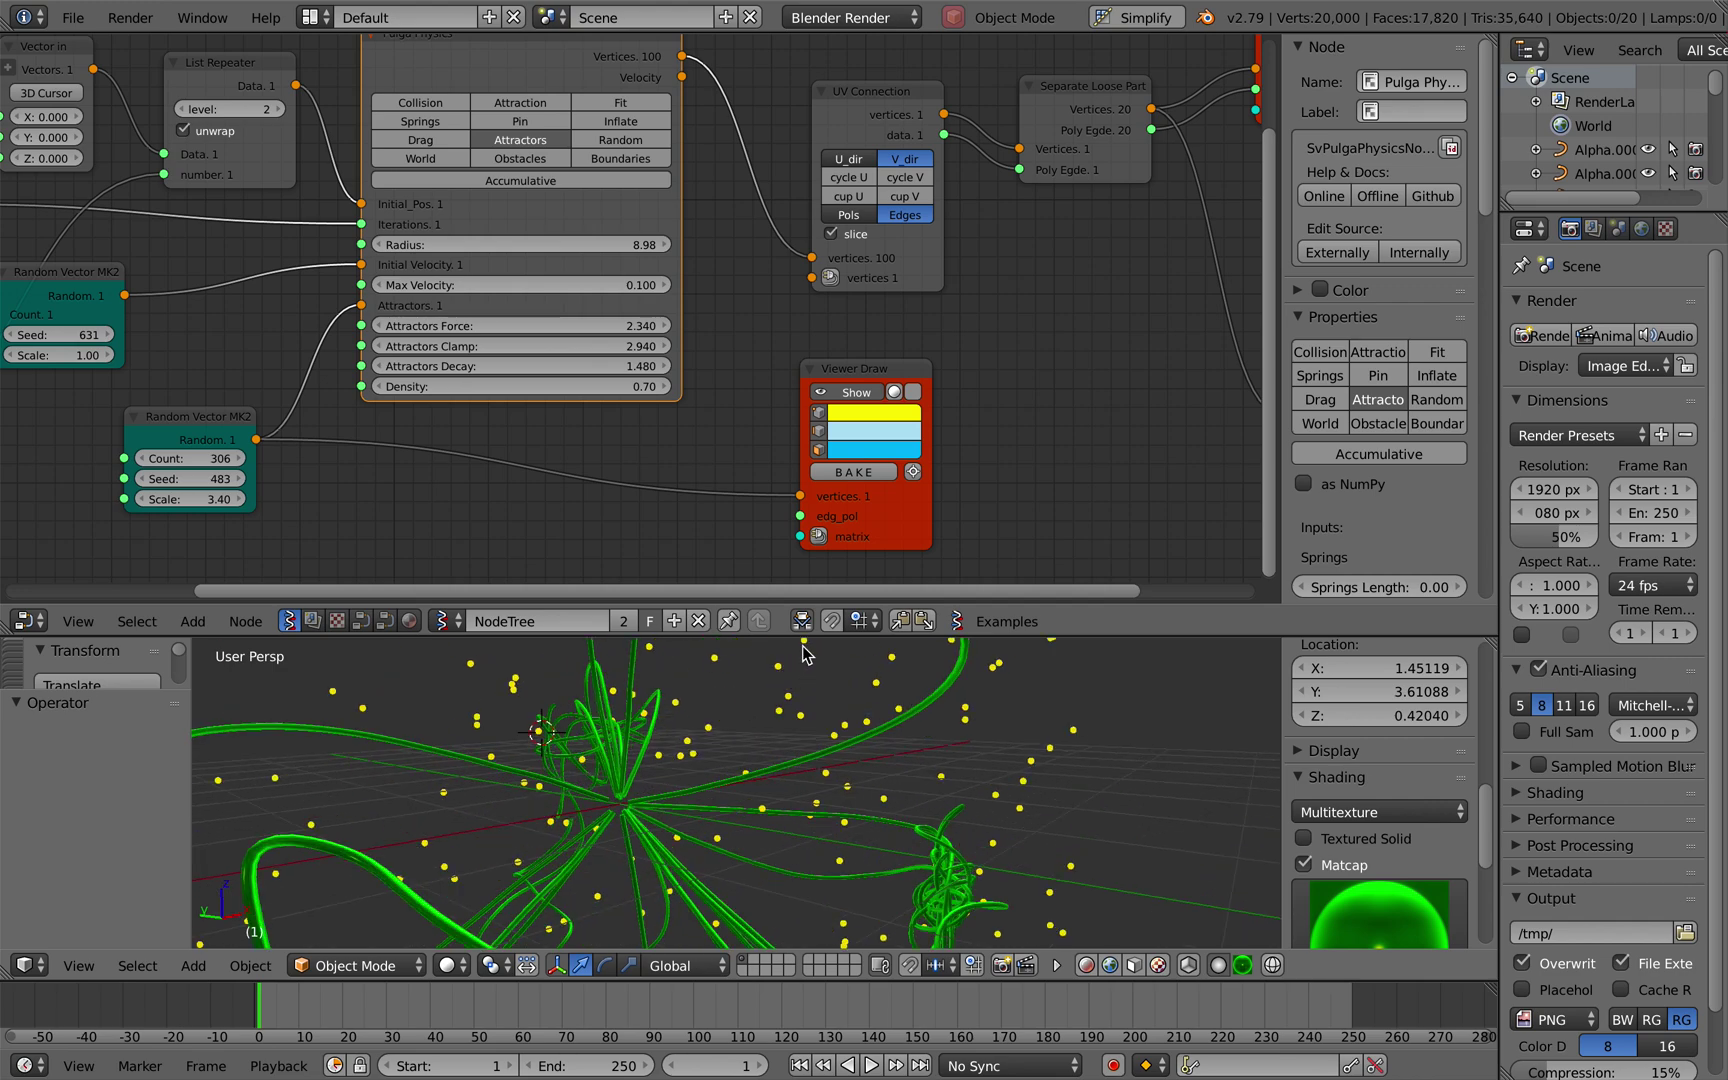
left_click_drag(800, 635, 740, 556)
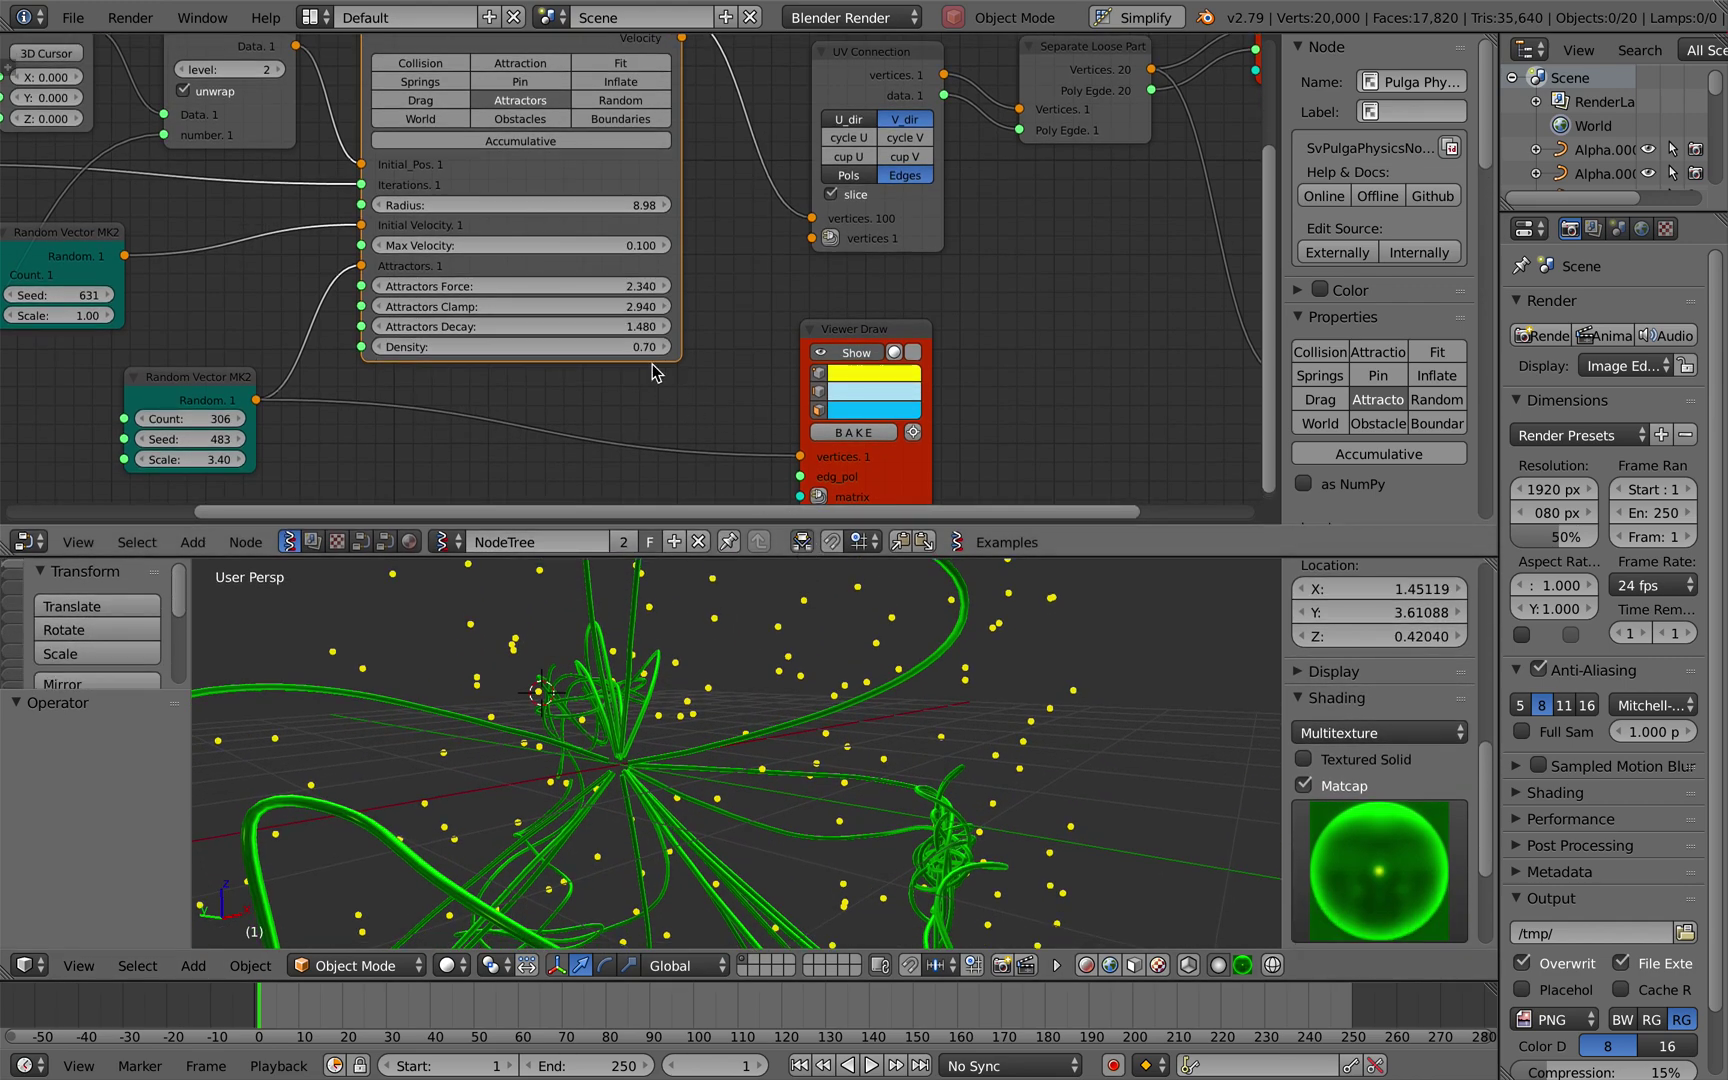
Set the Pulga Physics Radius to 2.74 and its Density to 0.04.
middle_click_drag(548, 335, 656, 372)
scroll(657, 142, "up", 1, "shift")
left_click_drag(615, 80, 617, 83)
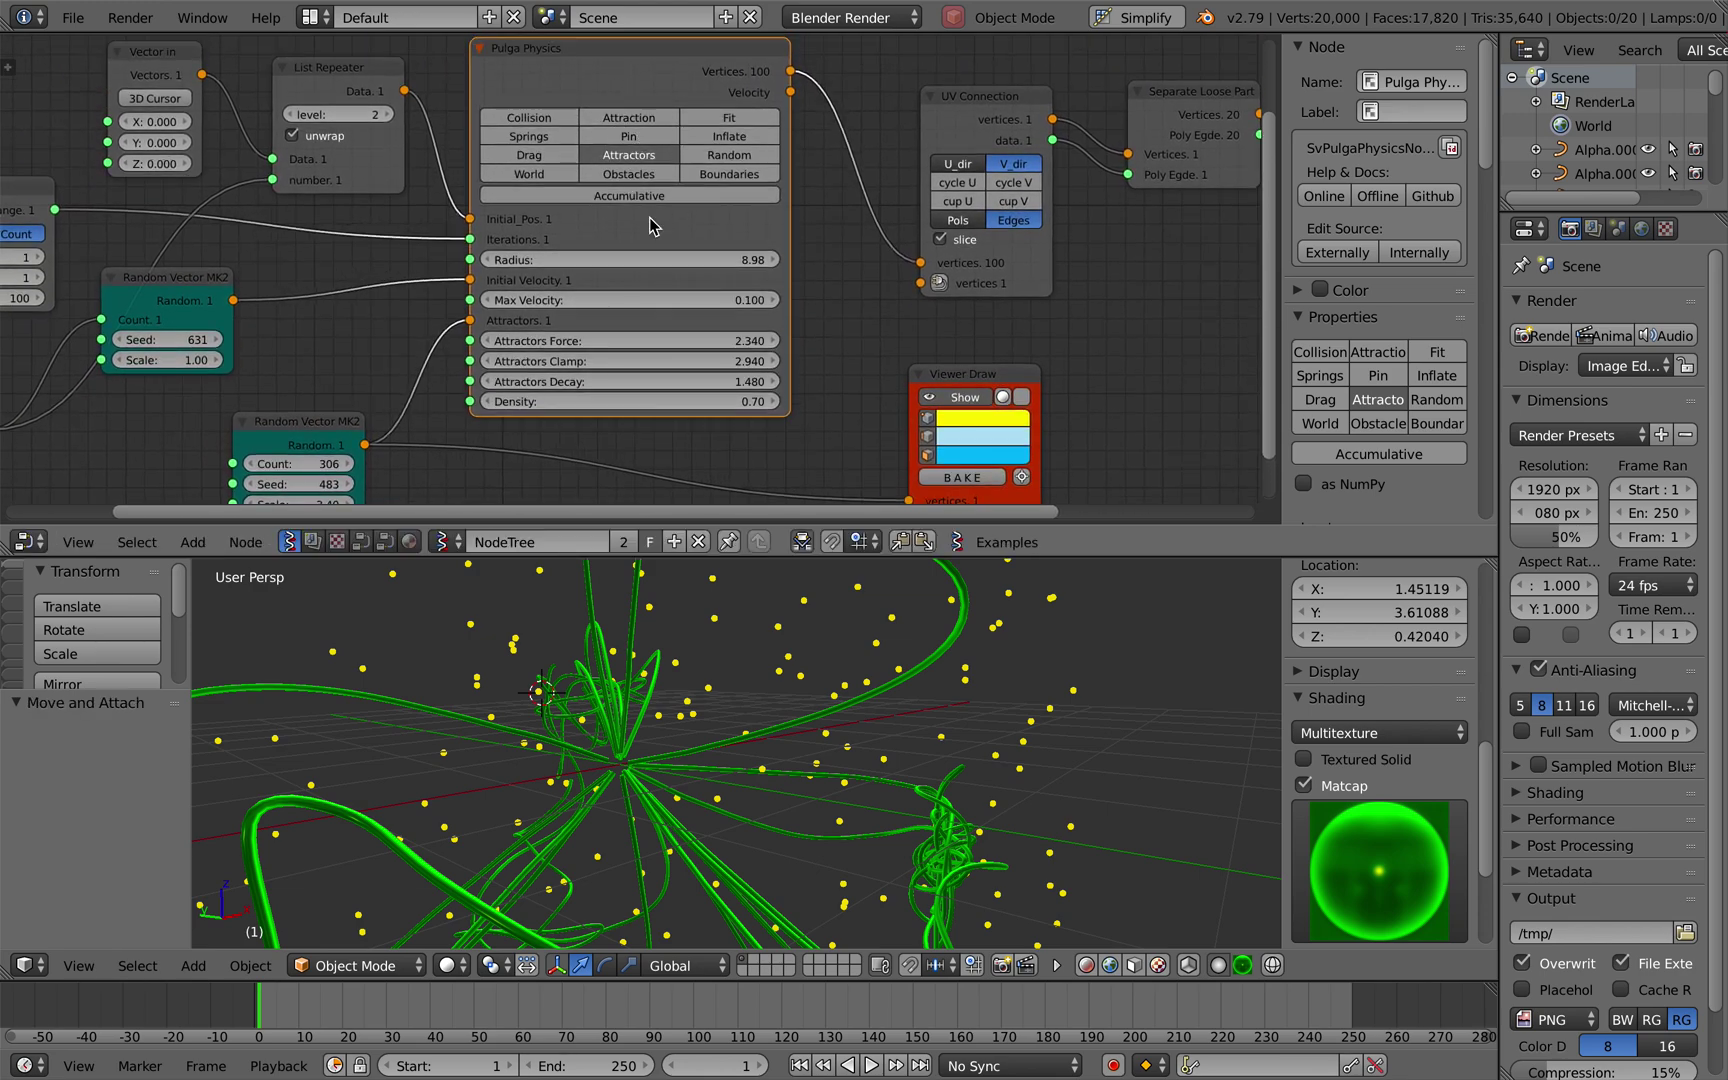
left_click_drag(629, 300, 540, 262)
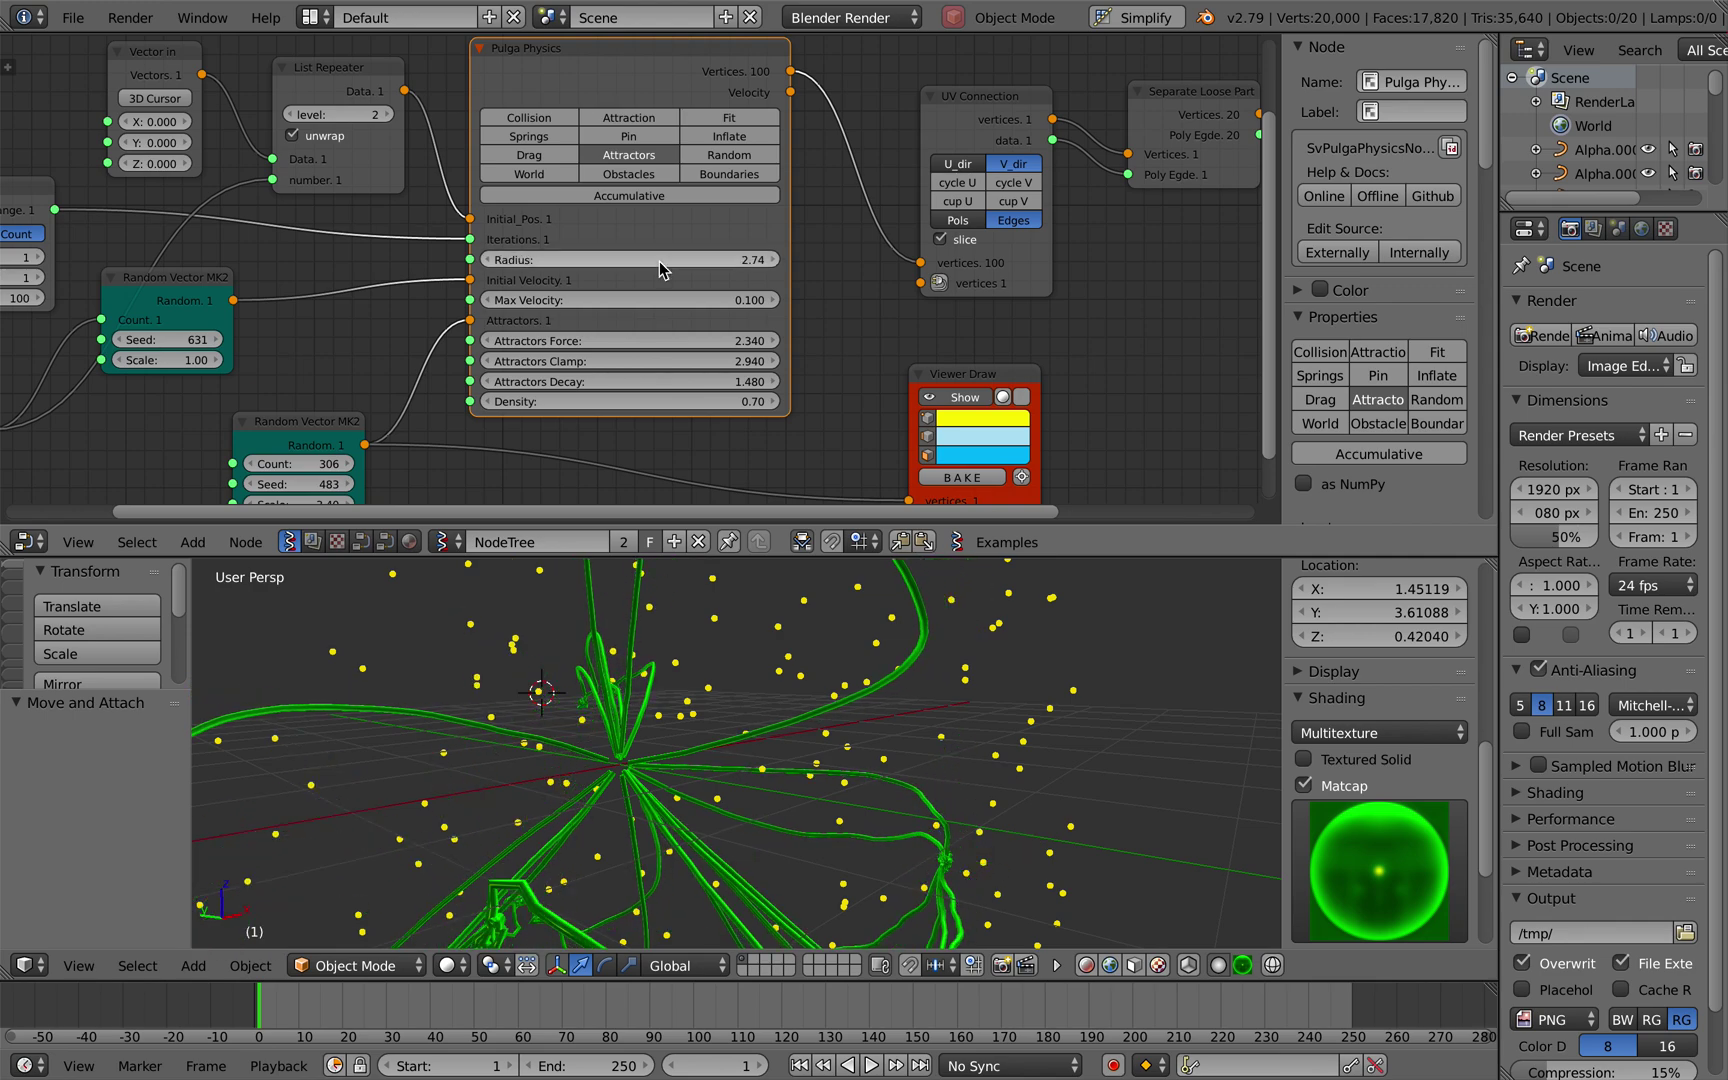
middle_click_drag(659, 278, 659, 262)
left_click_drag(660, 385, 630, 385)
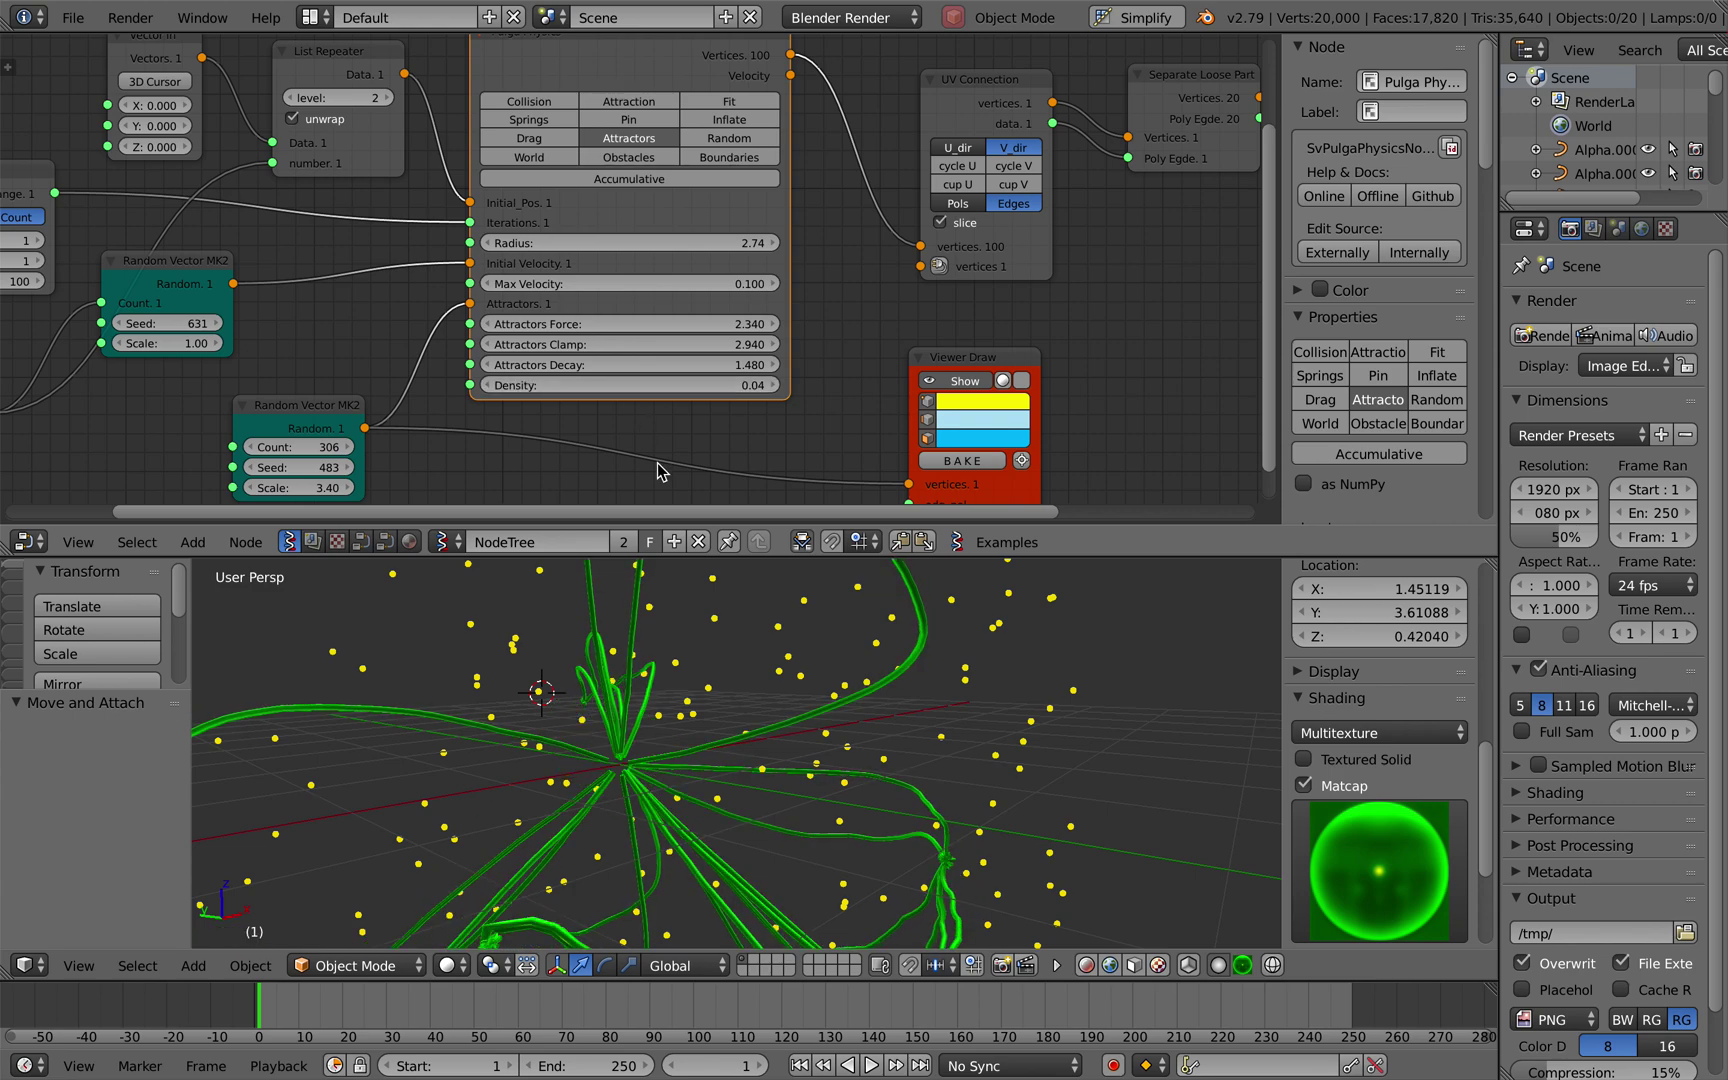
Save the scene and examine the tube paths among the attractor points from several angles.
key("ctrl+s")
right_click(756, 676)
middle_click_drag(937, 660, 910, 636)
scroll(909, 645, "up", 6)
scroll(909, 635, "down", 3)
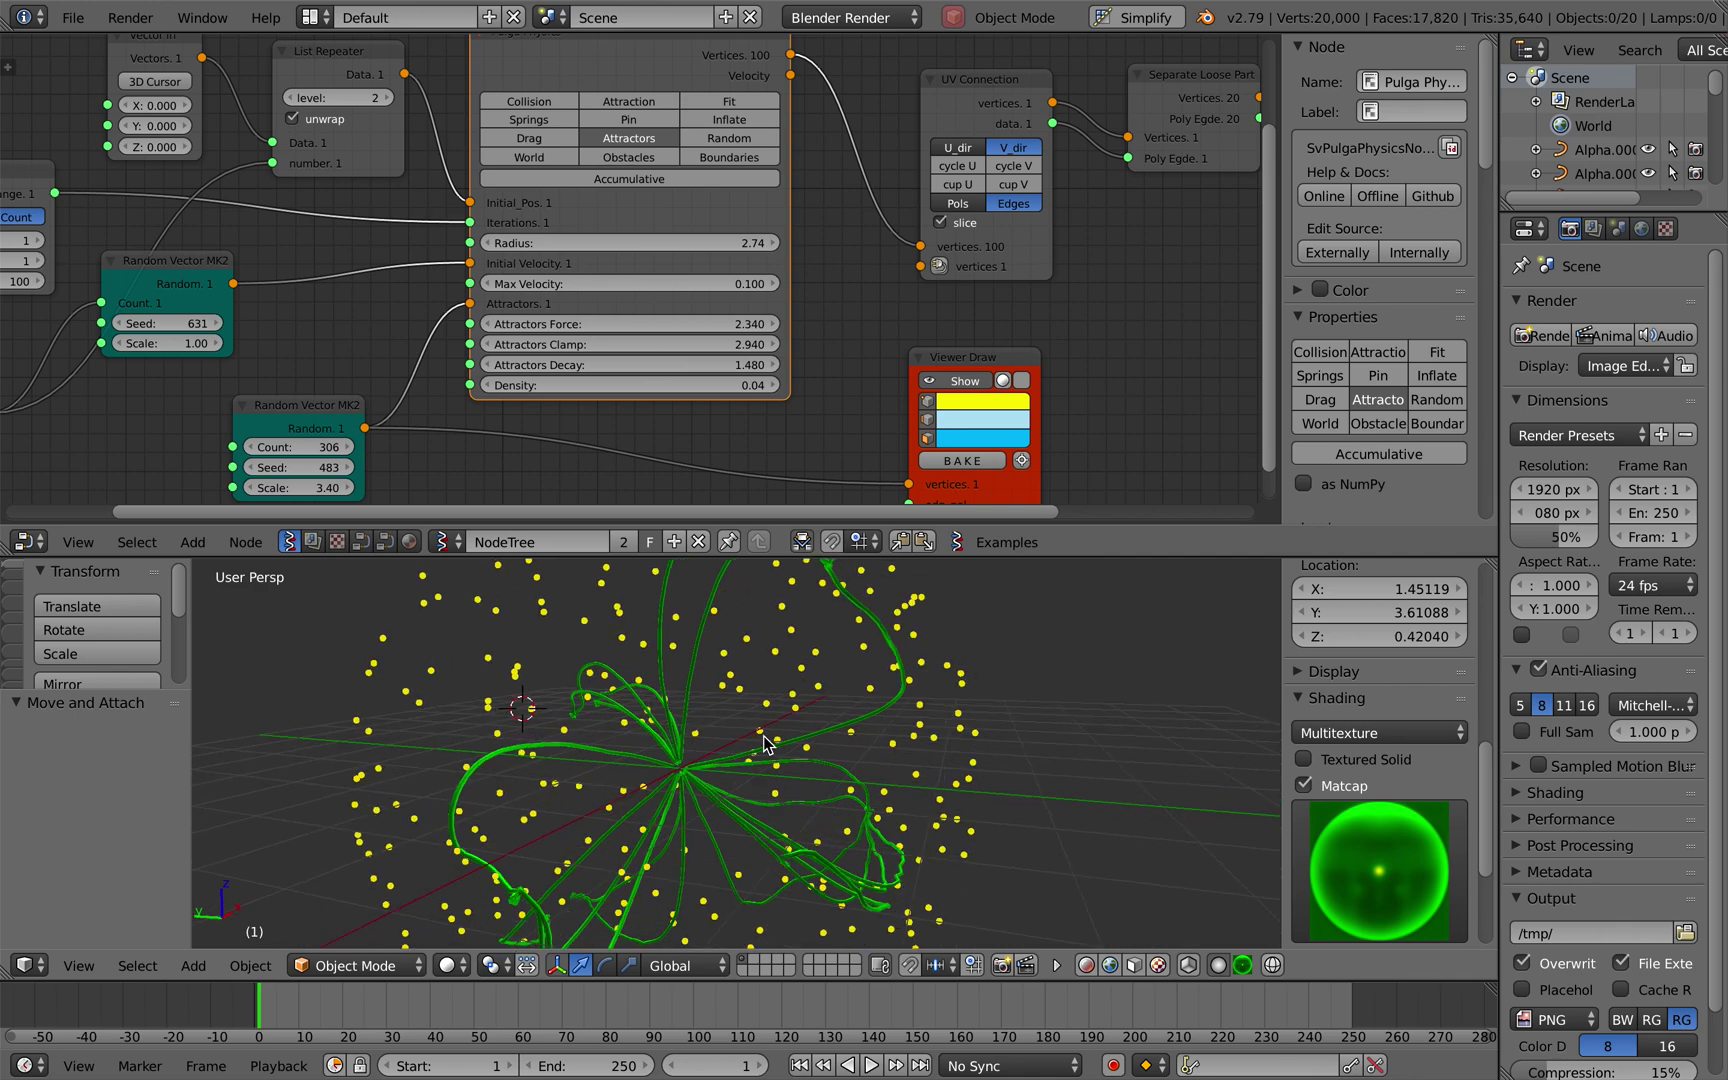
key("ctrl+s")
left_click(785, 770)
scroll(785, 770, "right", 3)
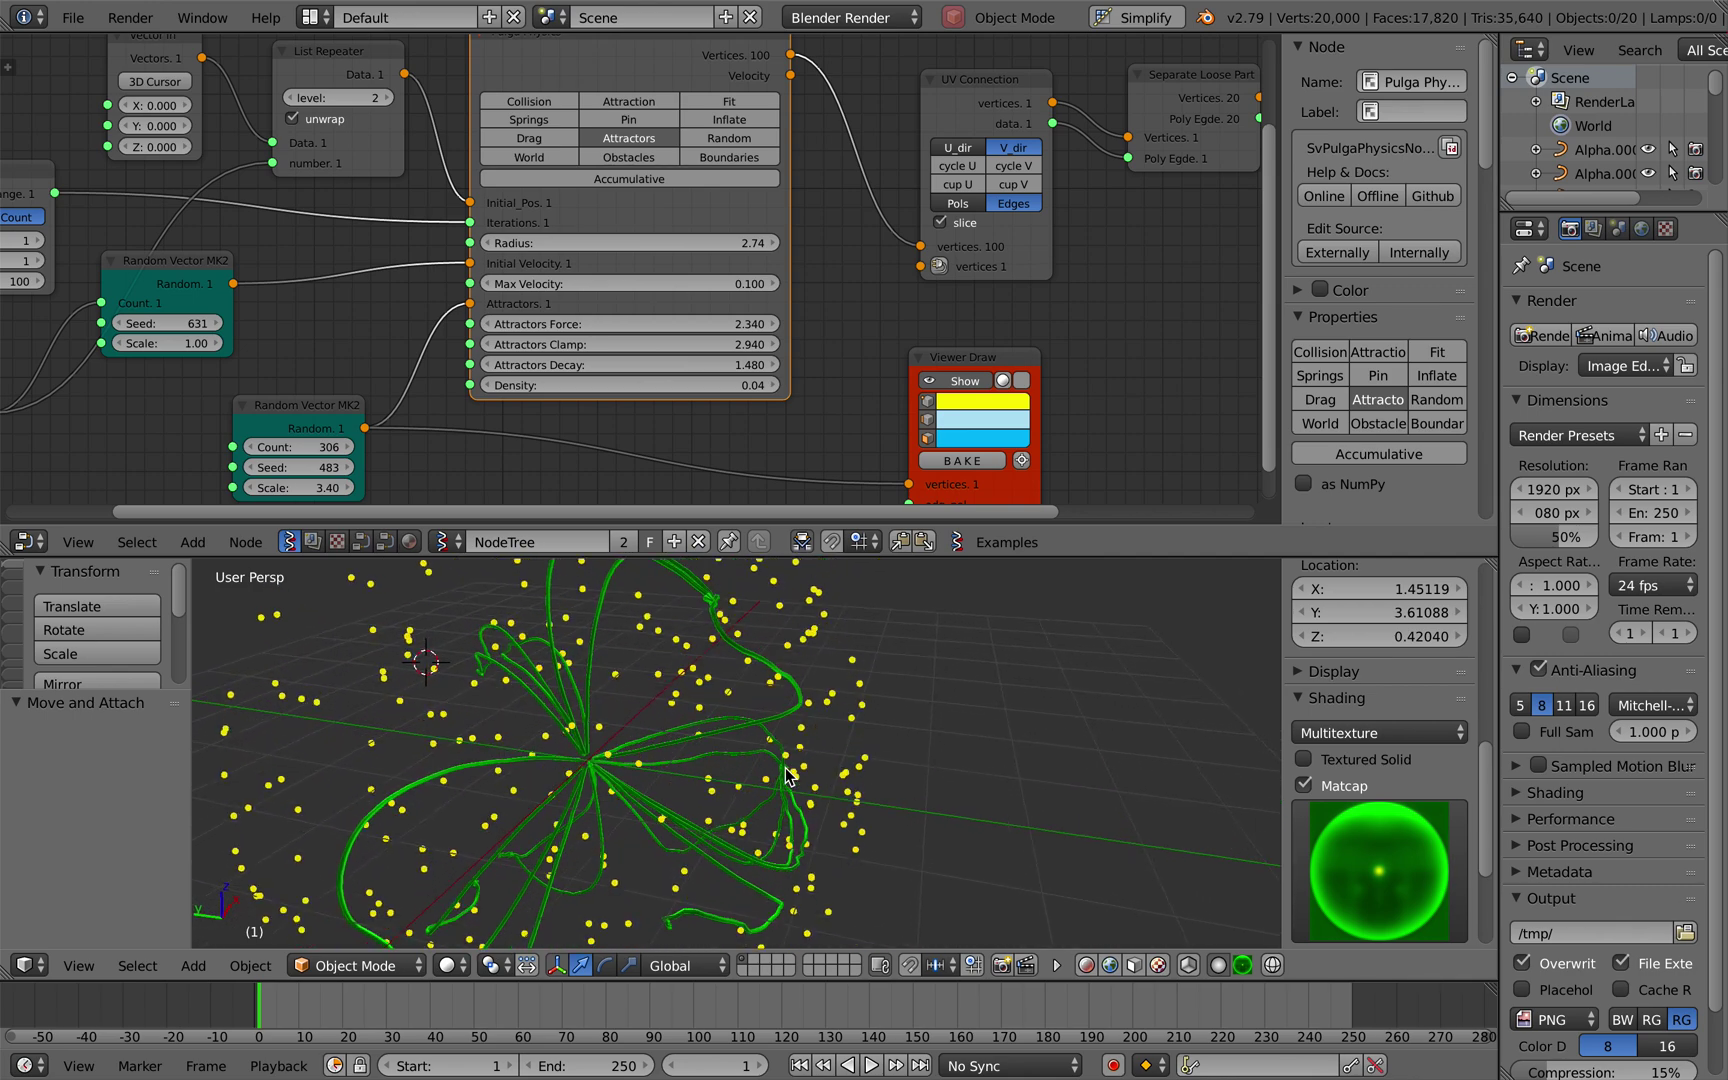
scroll(786, 769, "left", 3)
key("ctrl+s")
left_click(786, 770)
scroll(776, 766, "down", 1)
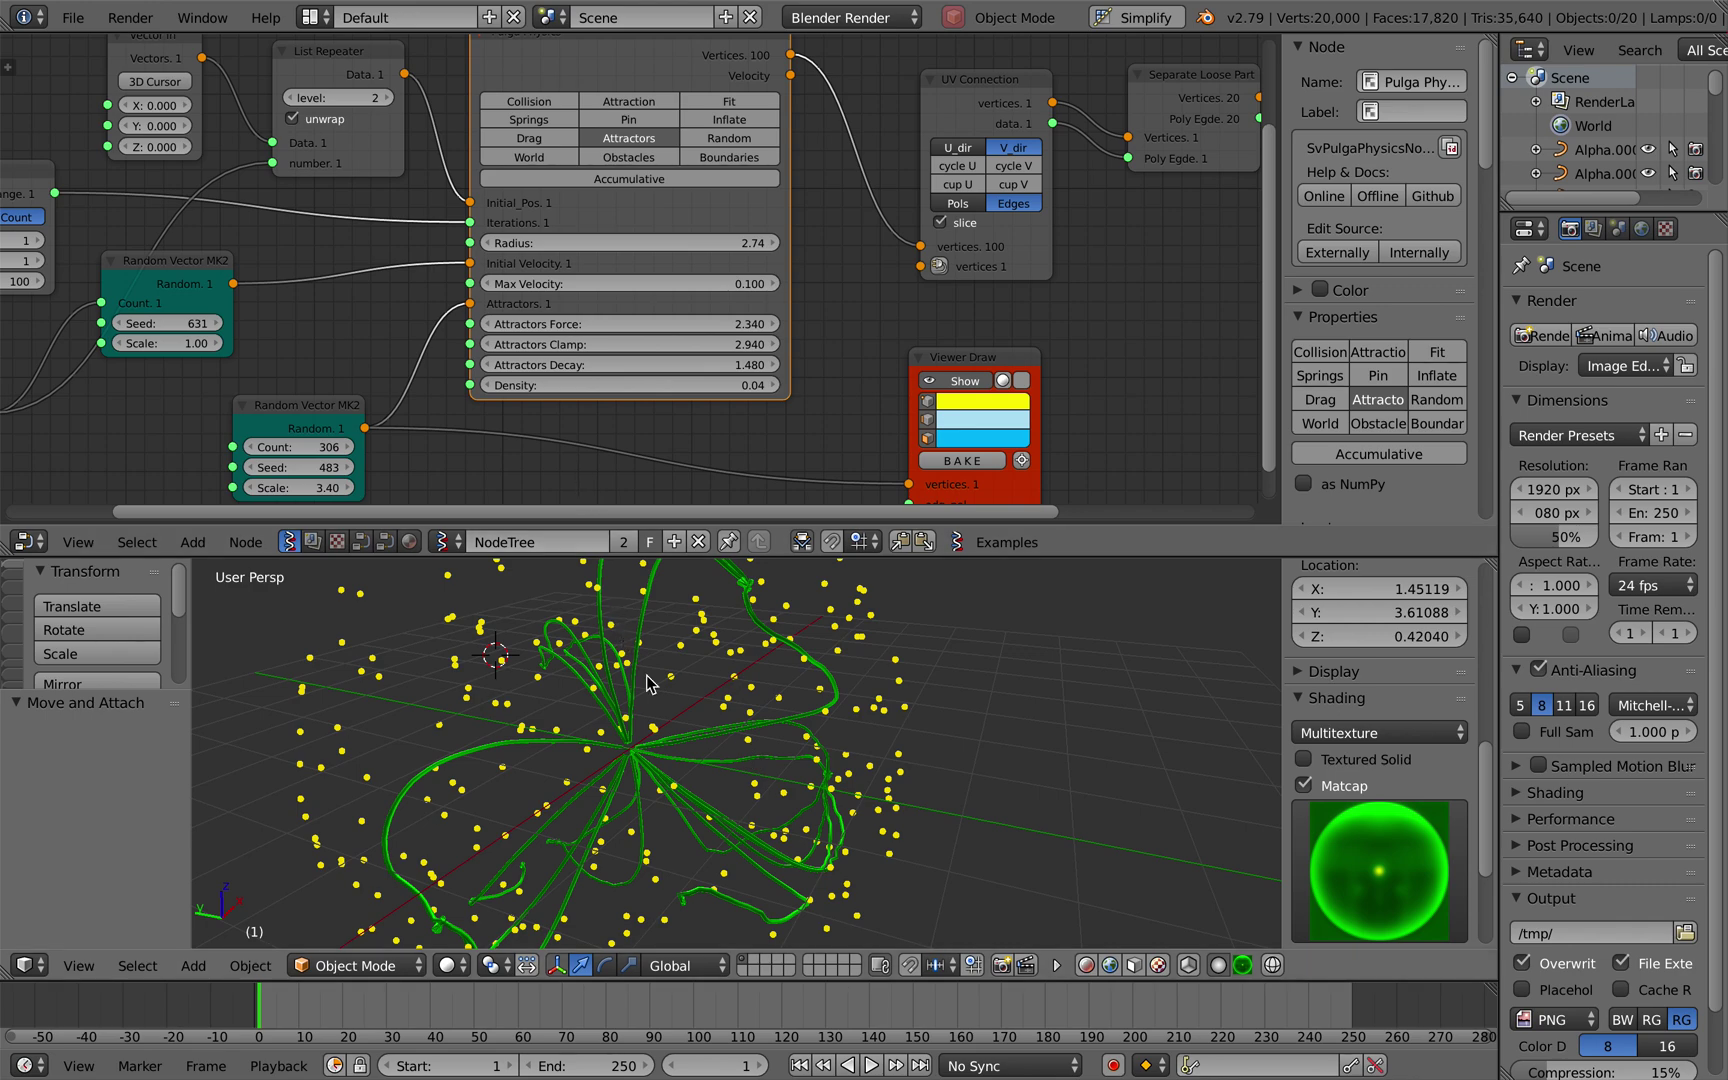
scroll(723, 787, "right", 2)
key("ctrl+s")
middle_click_drag(722, 786, 924, 780)
key("ctrl+s")
left_click(856, 797)
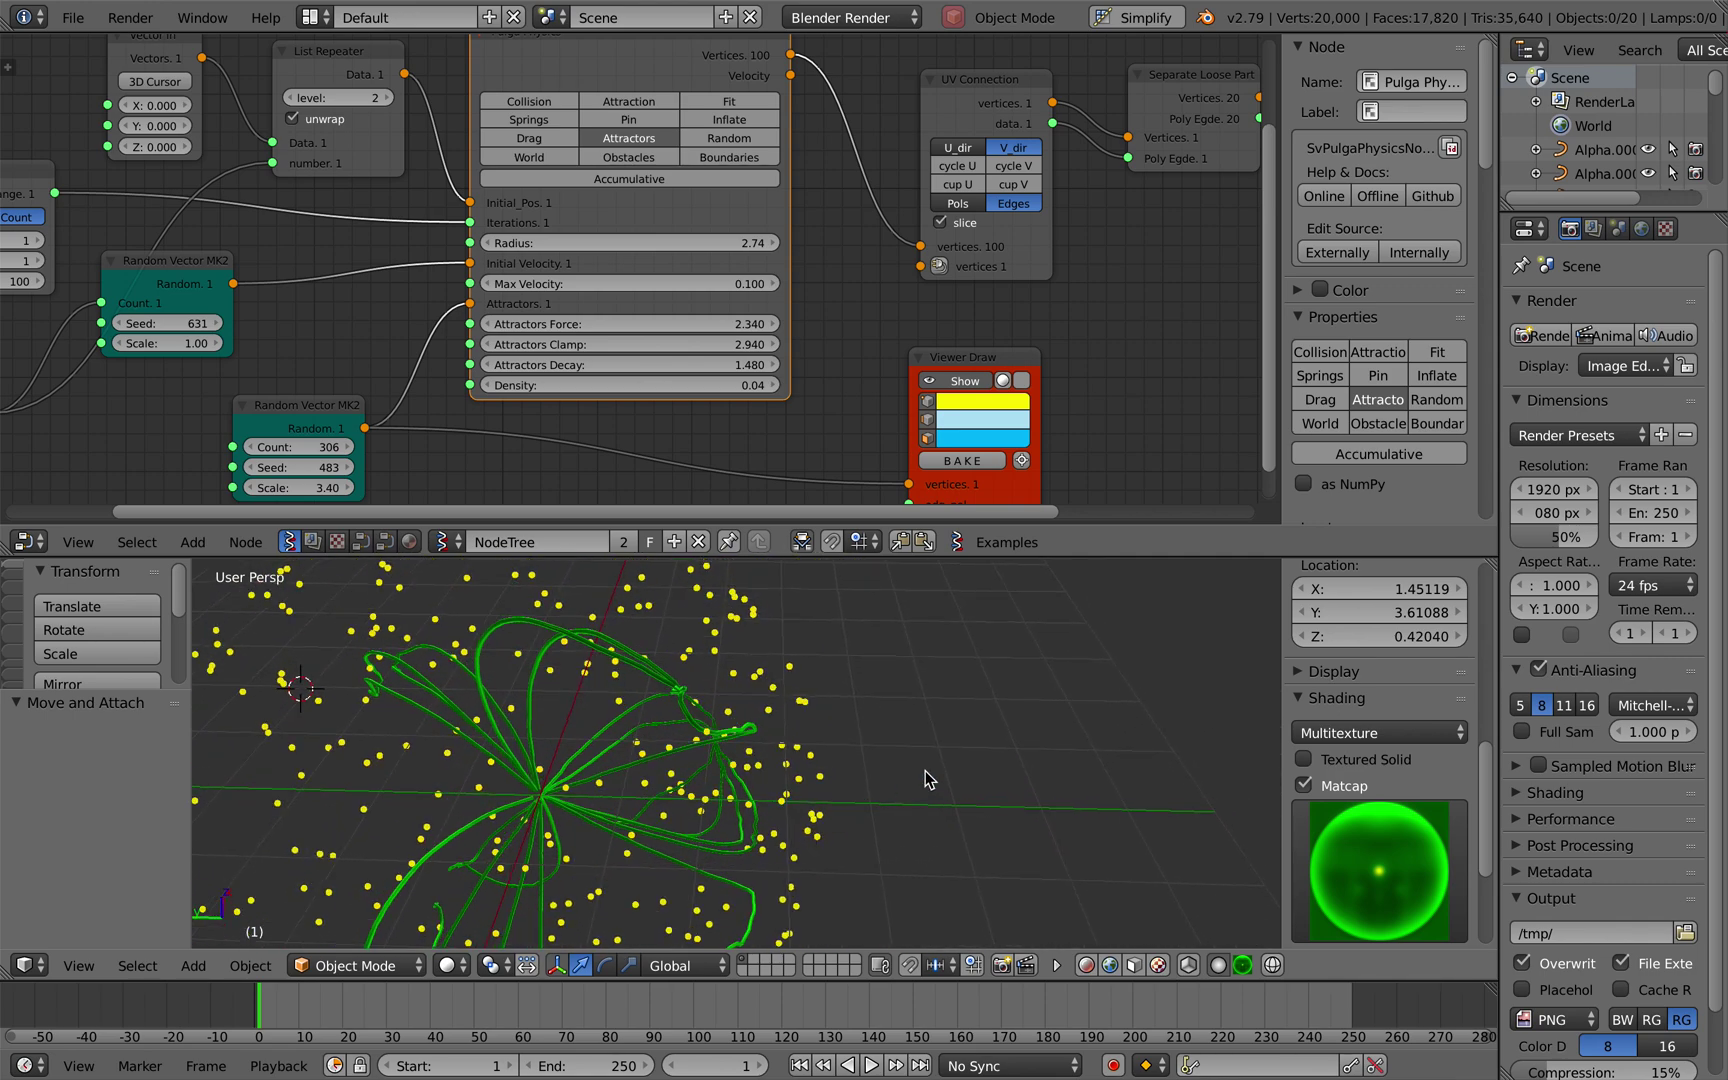
Sketch looping branch strokes beside the plasma ball with the grease pencil, and remove their palette colour.
key("d")
left_click(924, 772)
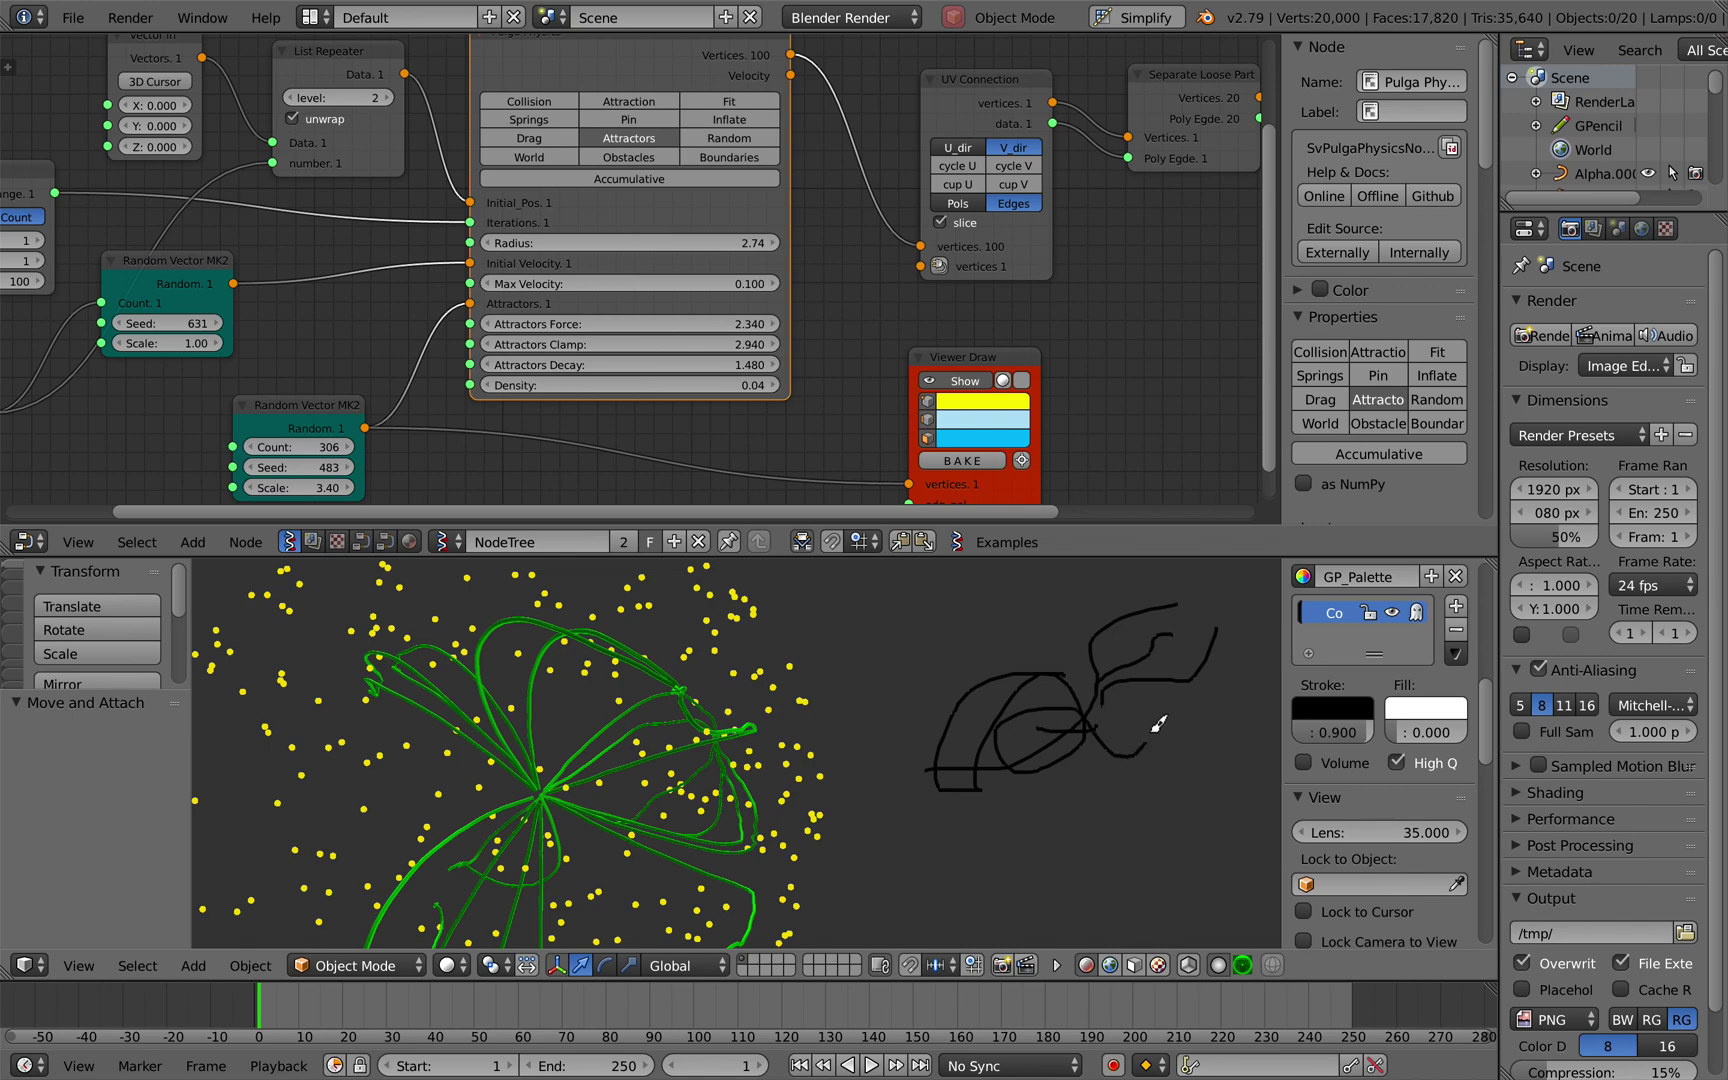
left_click(1455, 627)
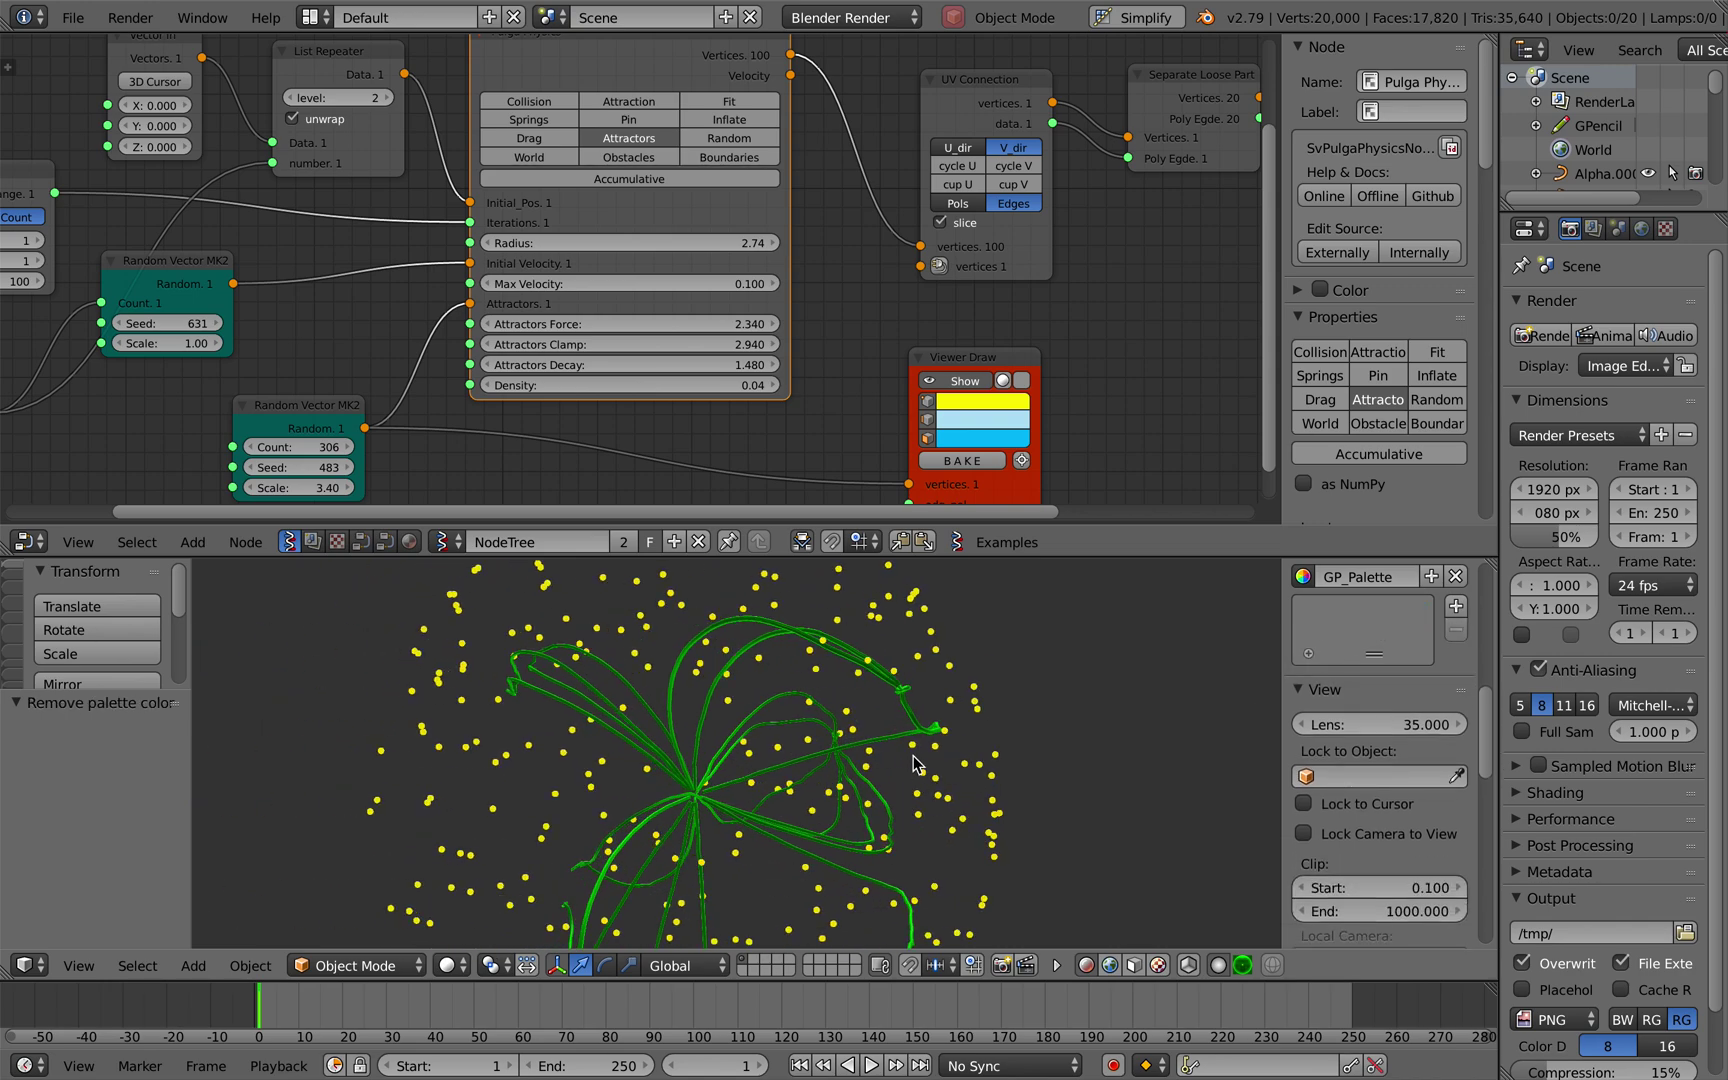
Set the seed of the initial velocity Random Vector to 1305 and the seed of the attractors Random Vector to 485.
middle_click_drag(348, 293, 594, 317)
left_click_drag(413, 350, 511, 350)
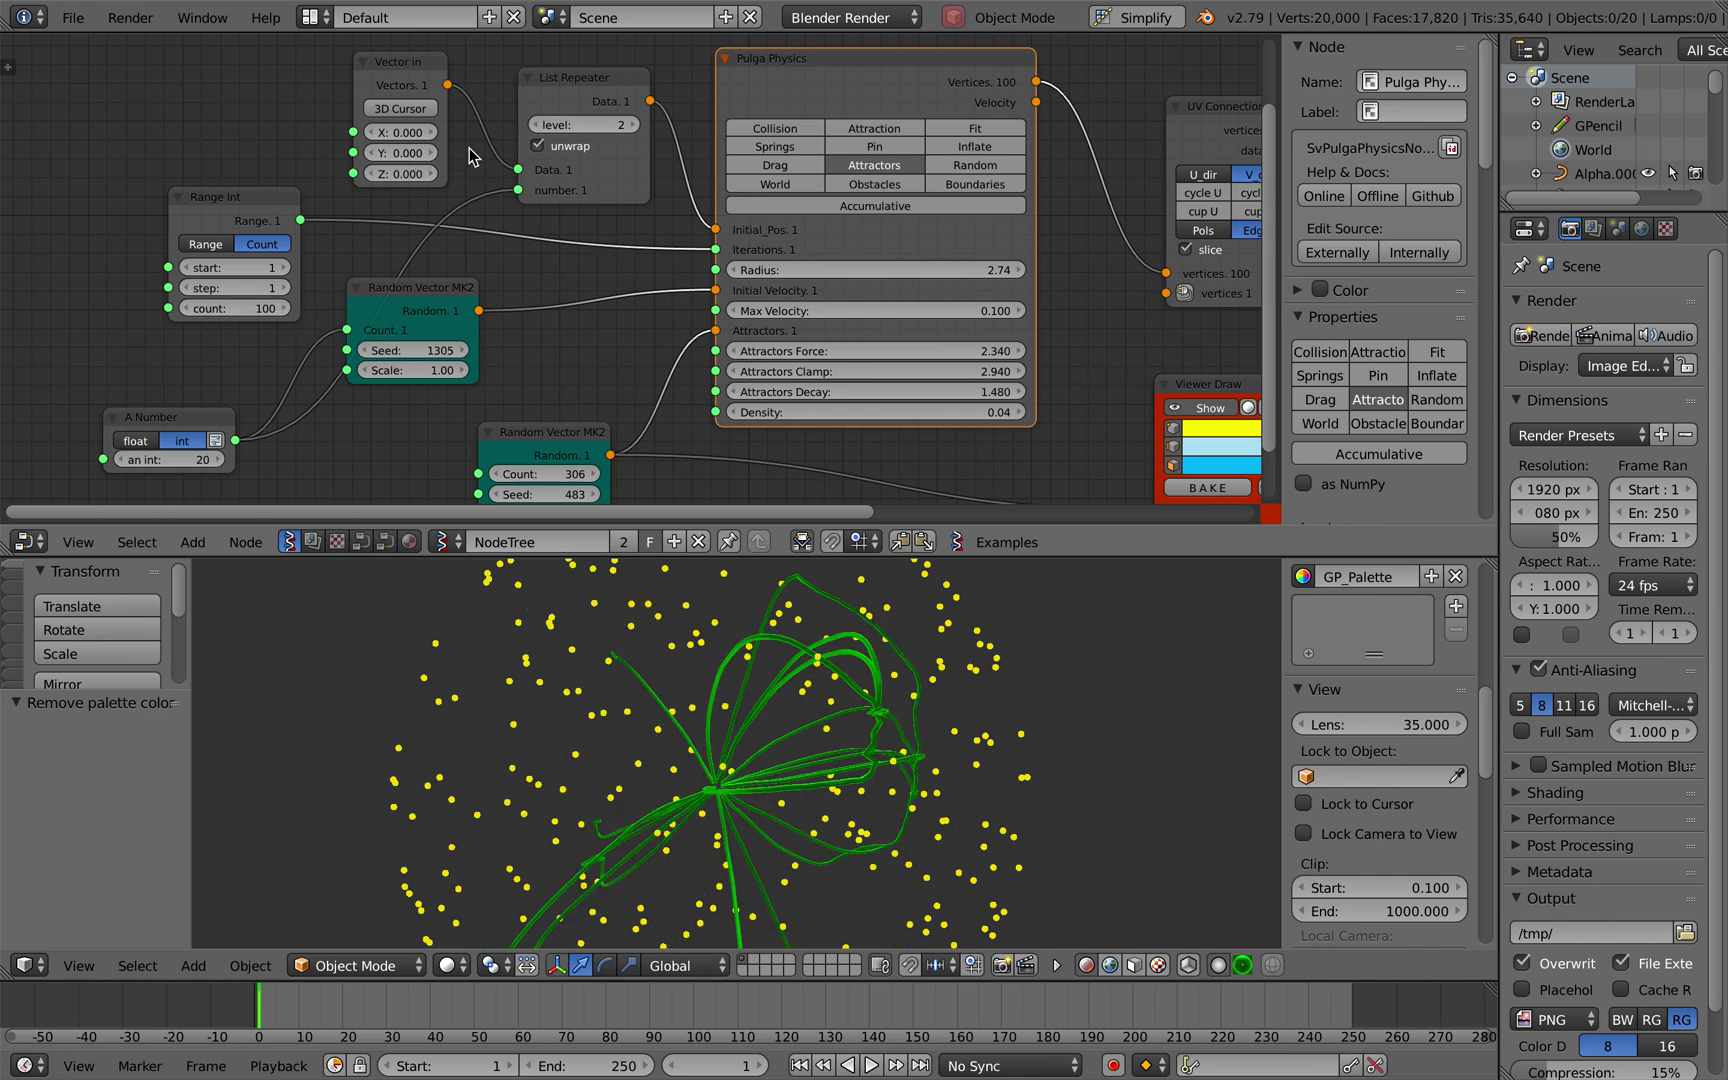
scroll(474, 310, "down", 2, "shift")
left_click_drag(545, 403, 530, 403)
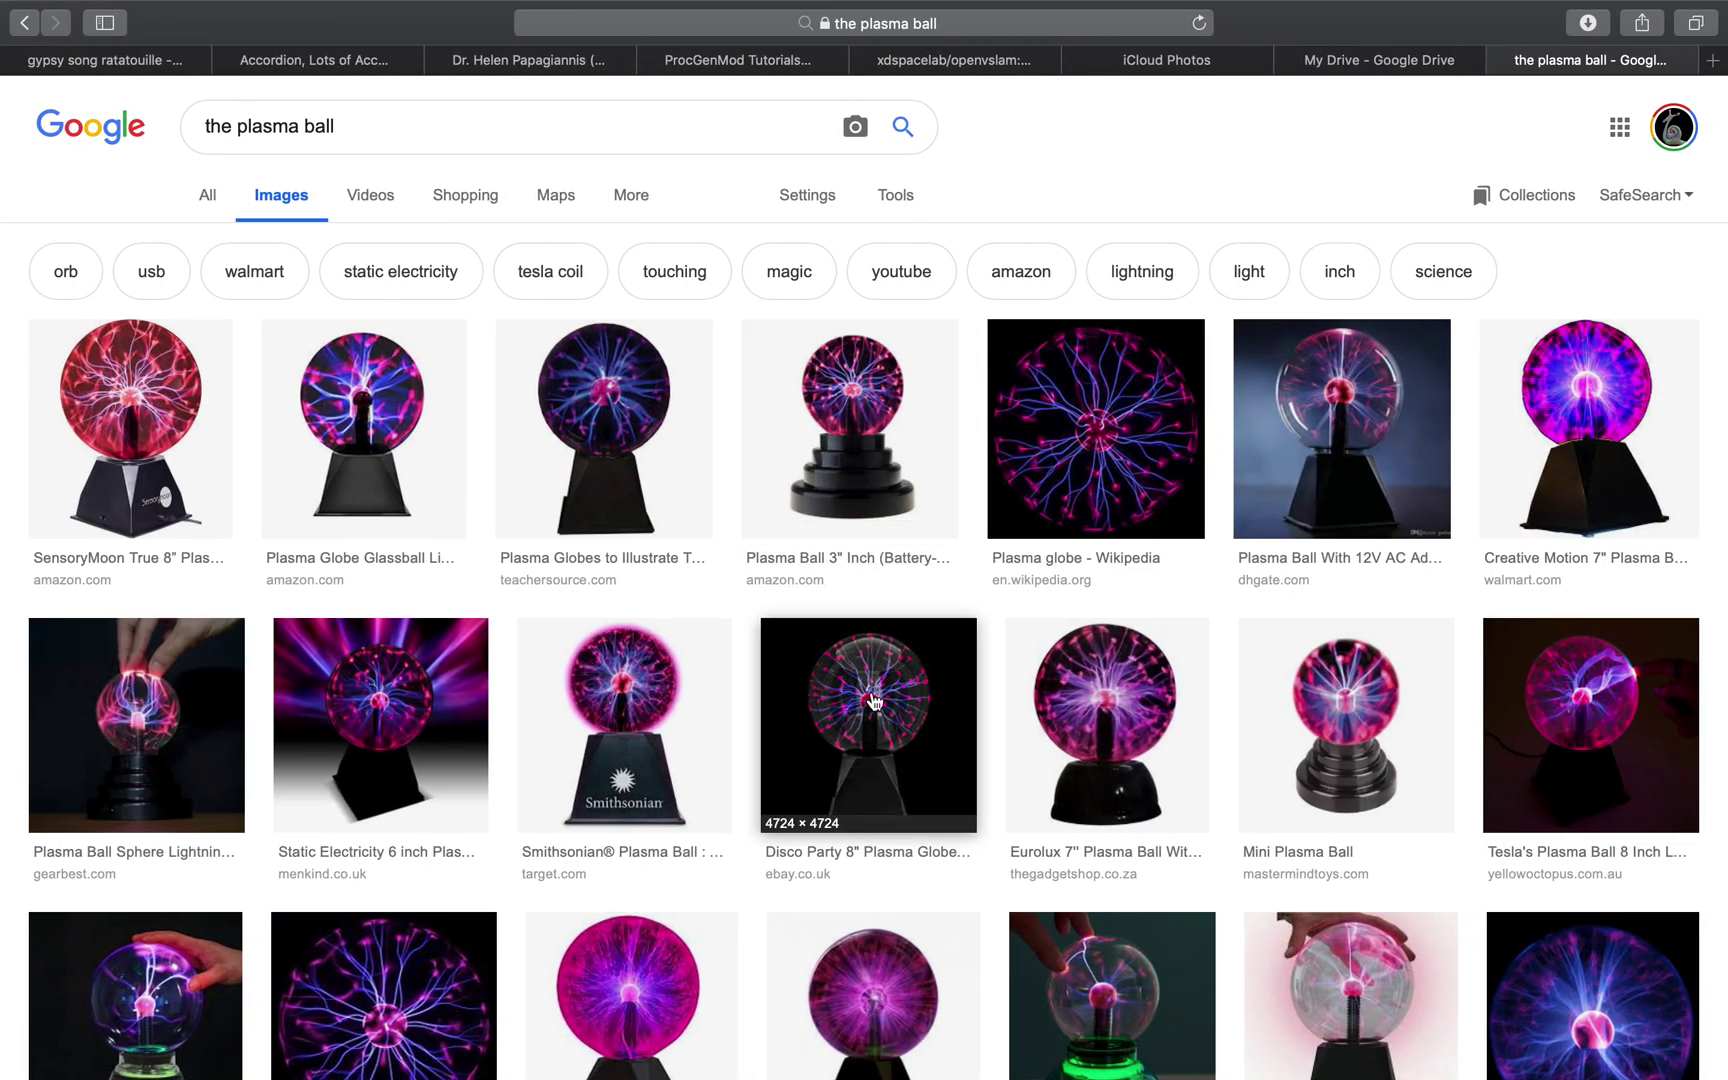
Browse the plasma ball image results in Safari as visual reference, and return to Blender.
scroll(877, 727, "down", 2)
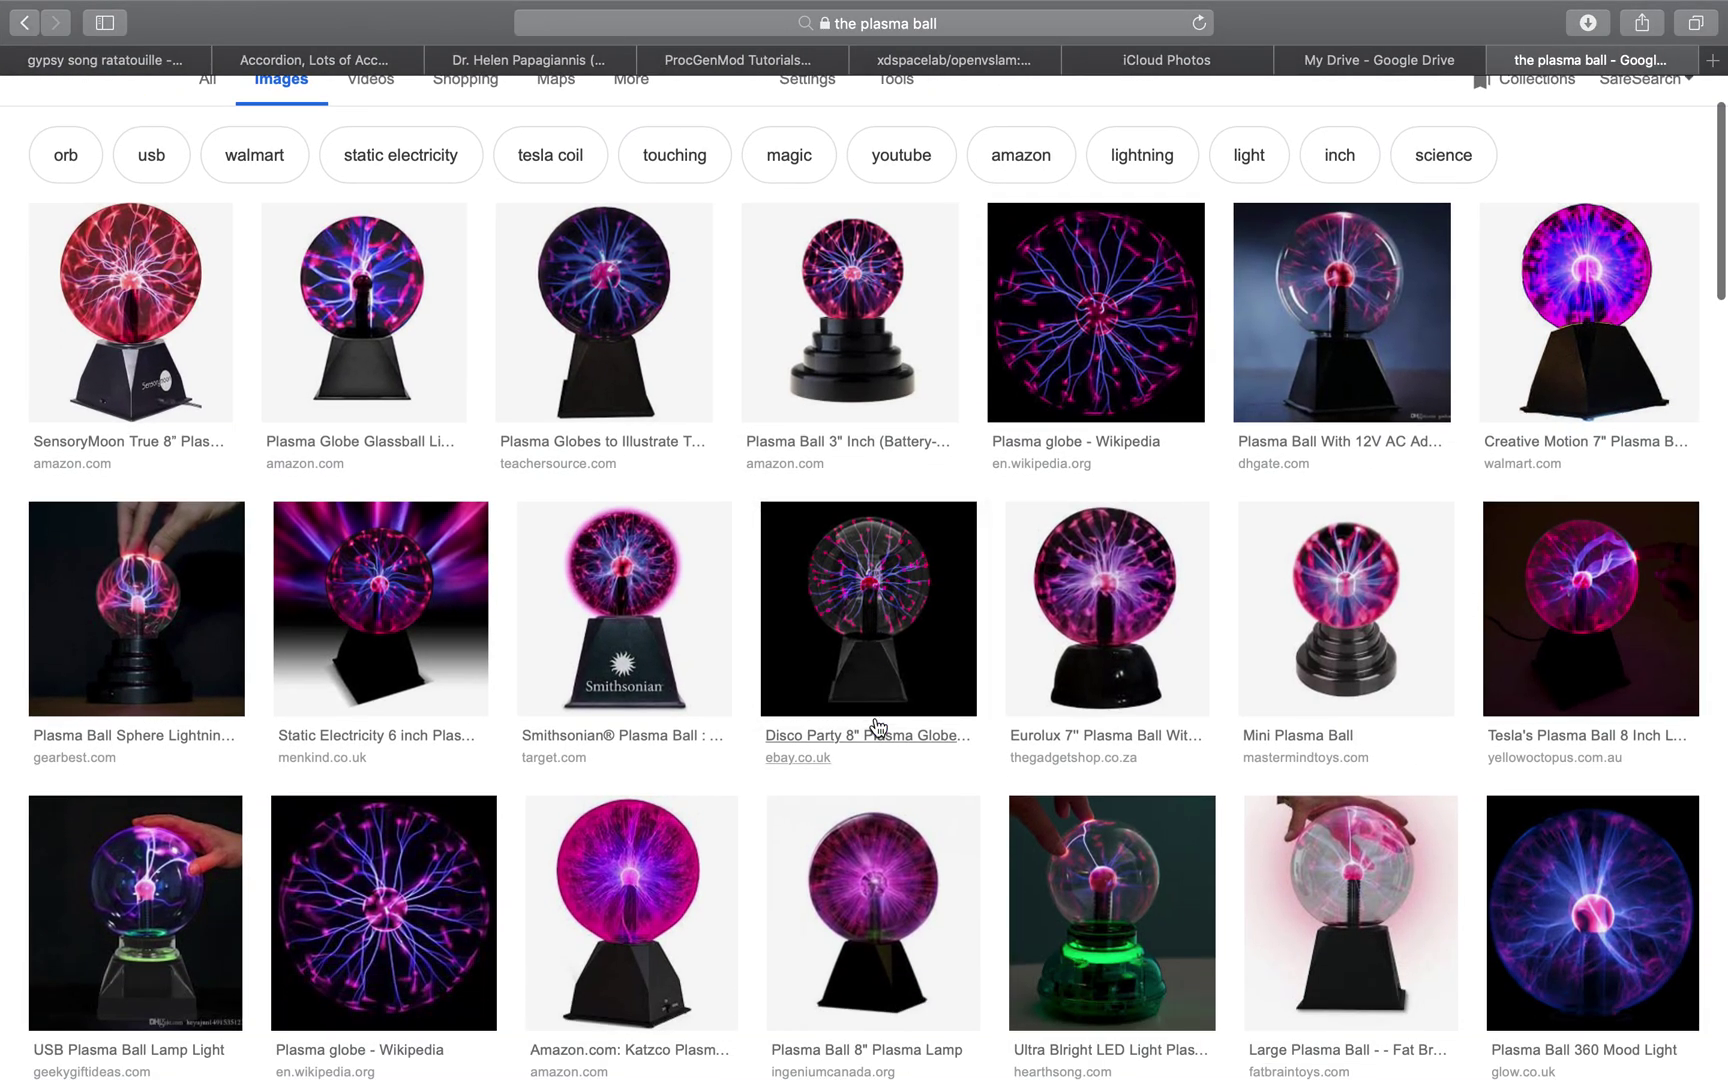
scroll(600, 610, "down", 5)
left_click(160, 286)
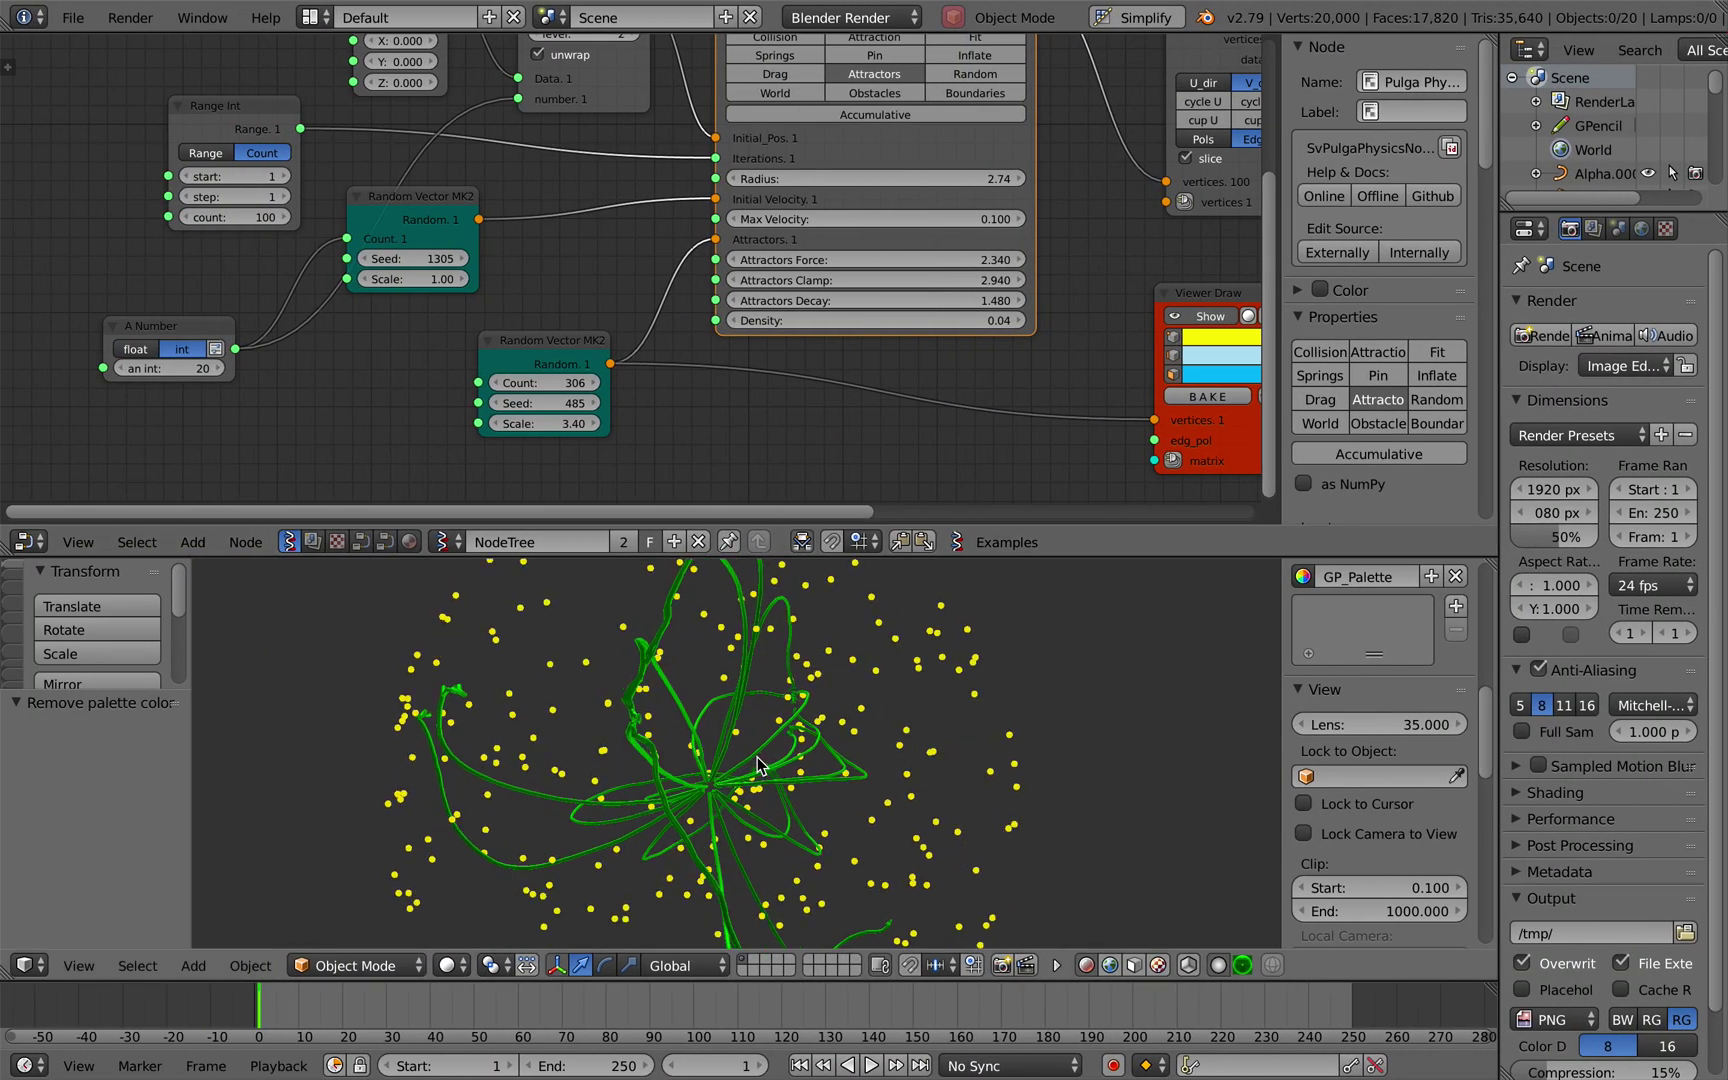
Rename the node tree as PlasmaBasic.
middle_click_drag(866, 805, 840, 781)
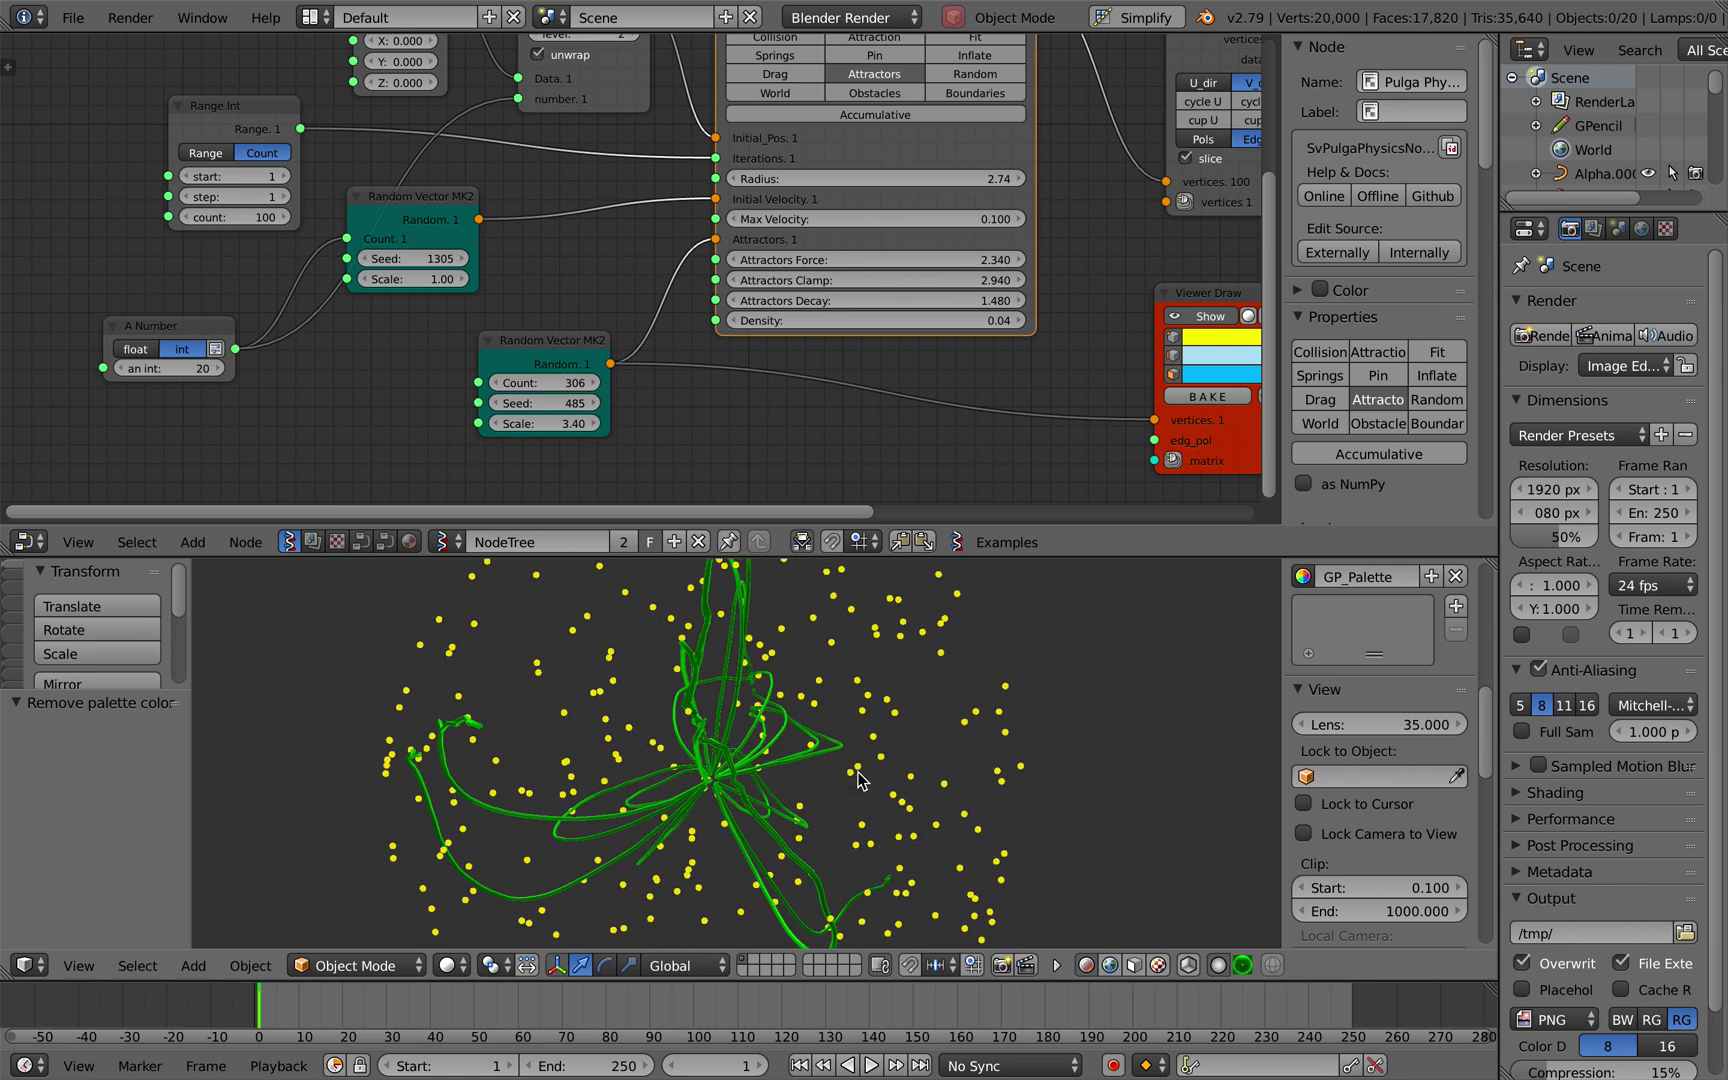
middle_click_drag(1031, 164, 851, 284)
scroll(852, 284, "down", 3)
scroll(852, 284, "right", 4)
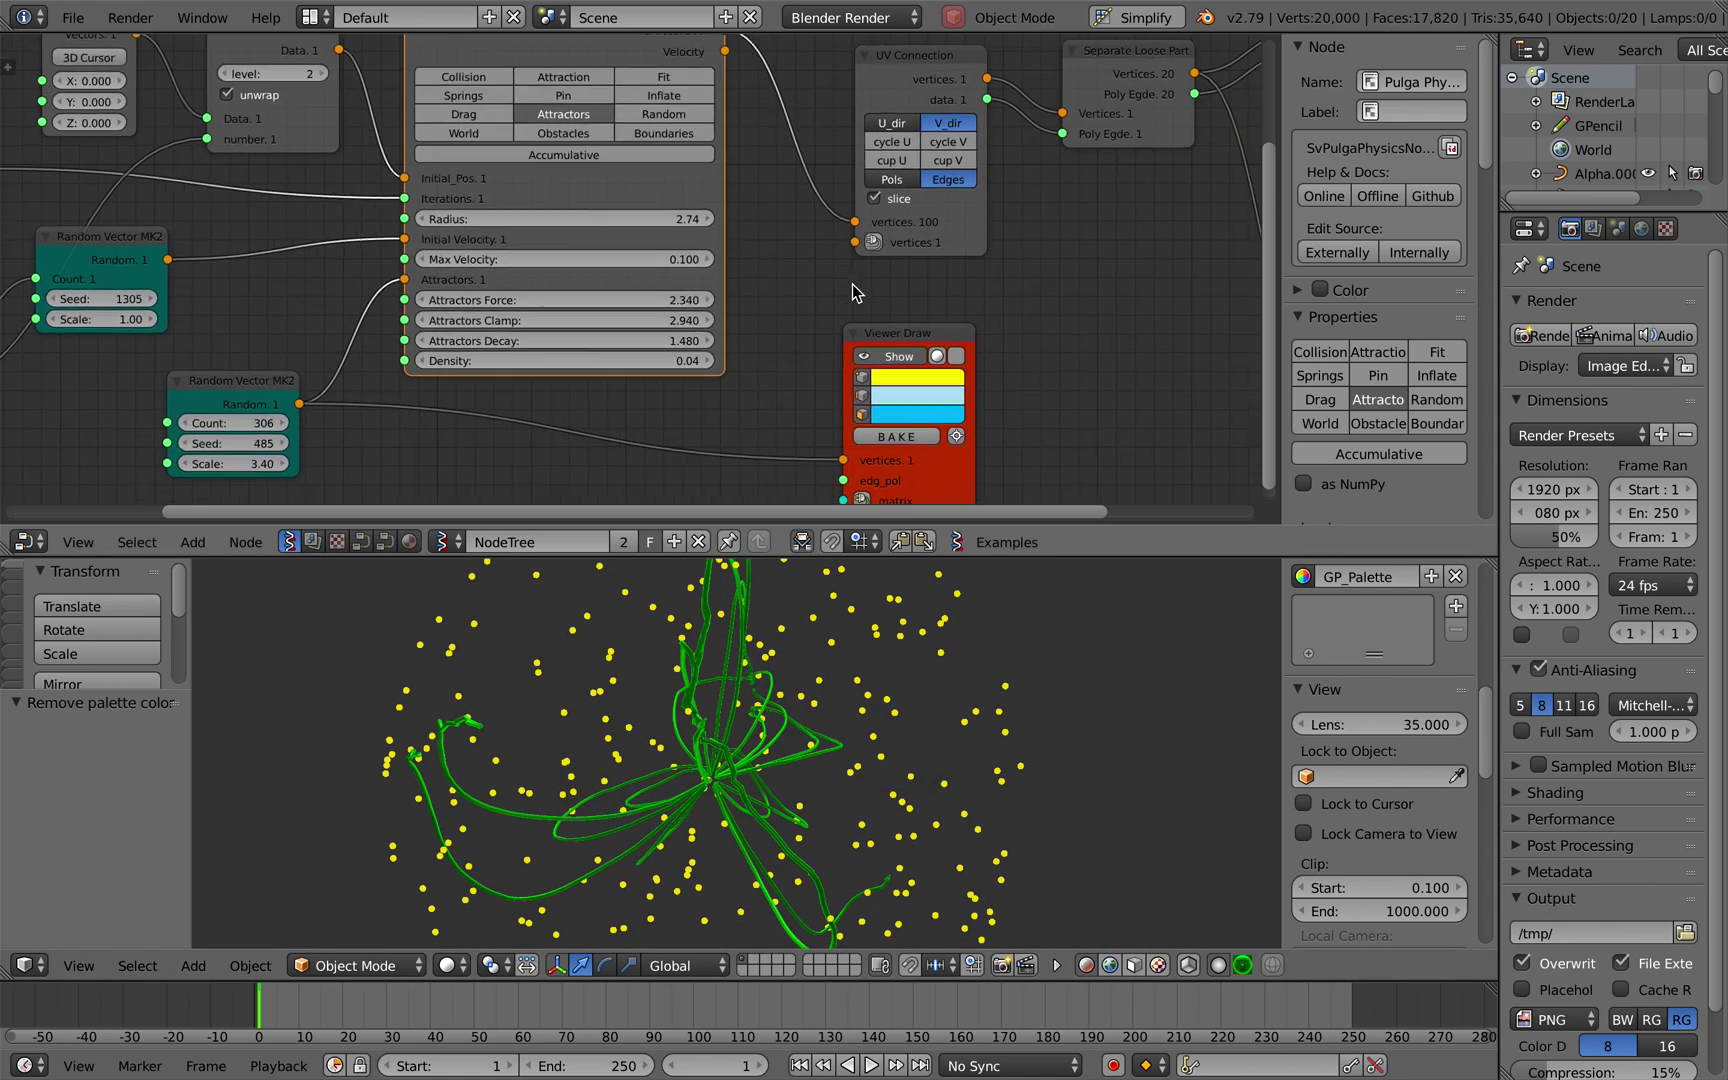
scroll(852, 284, "left", 4)
scroll(852, 284, "down", 2)
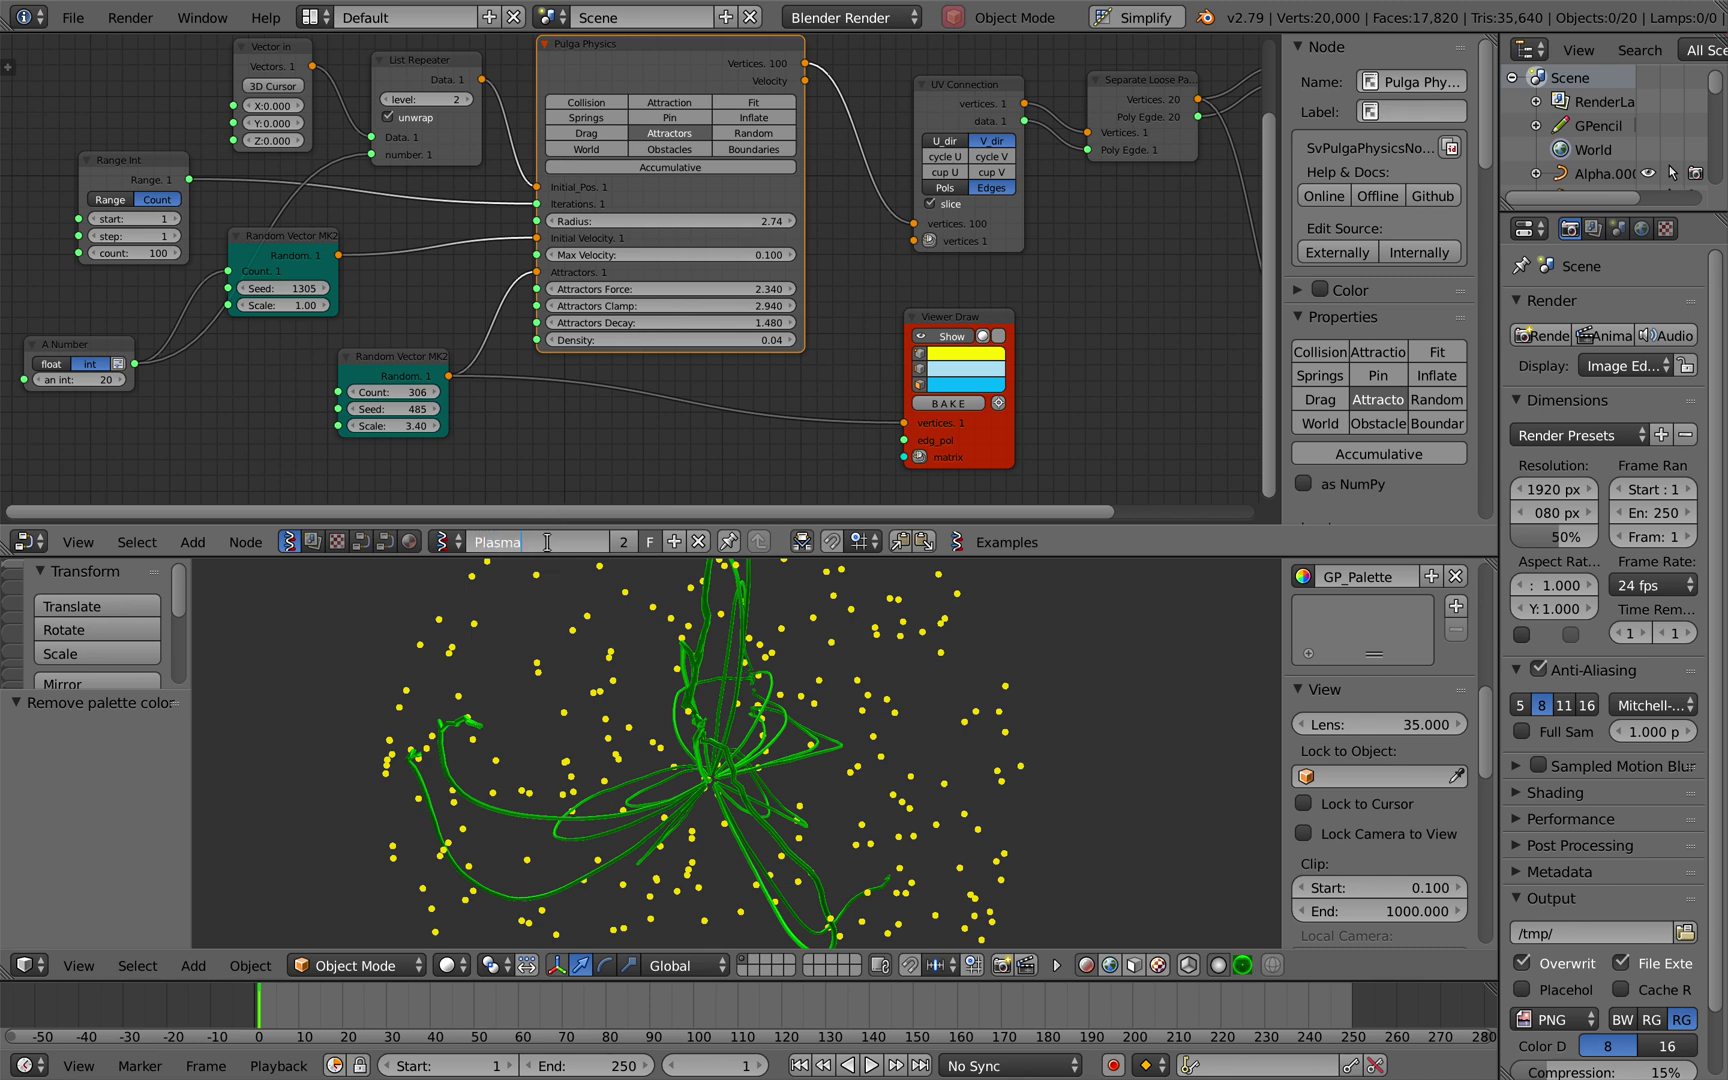
Save the scene as a new incremented version, and save it again with the adjusted view.
left_click(73, 17)
left_click(130, 230)
left_click(1565, 108)
left_click(1620, 81)
middle_click_drag(880, 752, 808, 756)
key("ctrl+s")
left_click(808, 756)
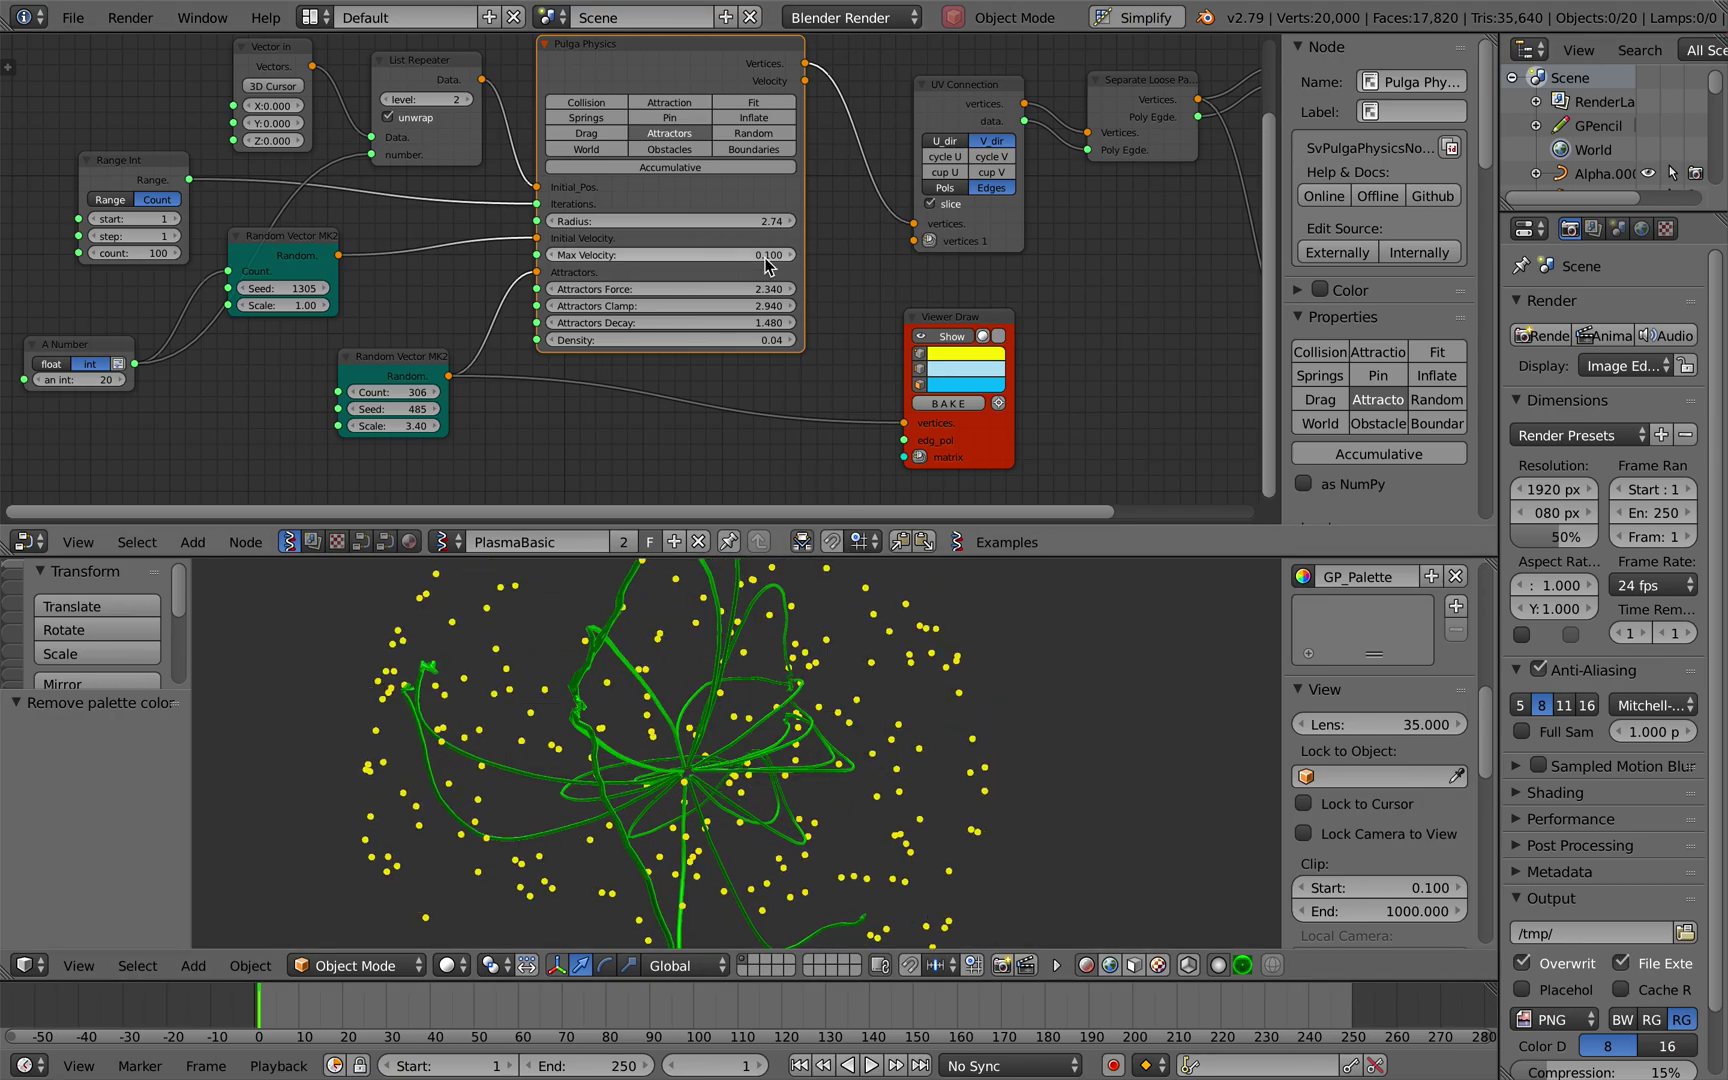